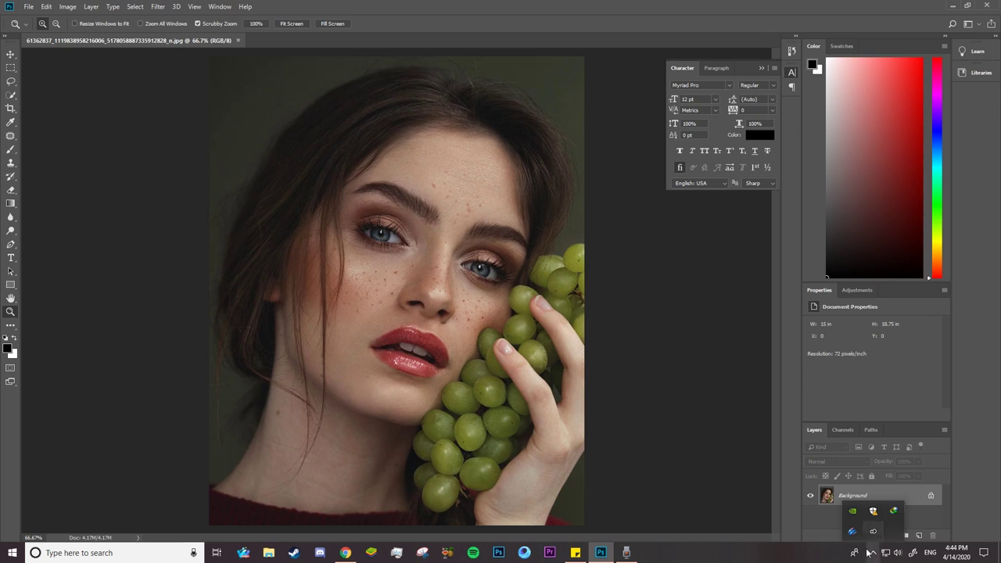
Unlock Background into Layer 0 and resize to 40 cm wide (4724 × 5906 px) at 300 ppi
click(931, 495)
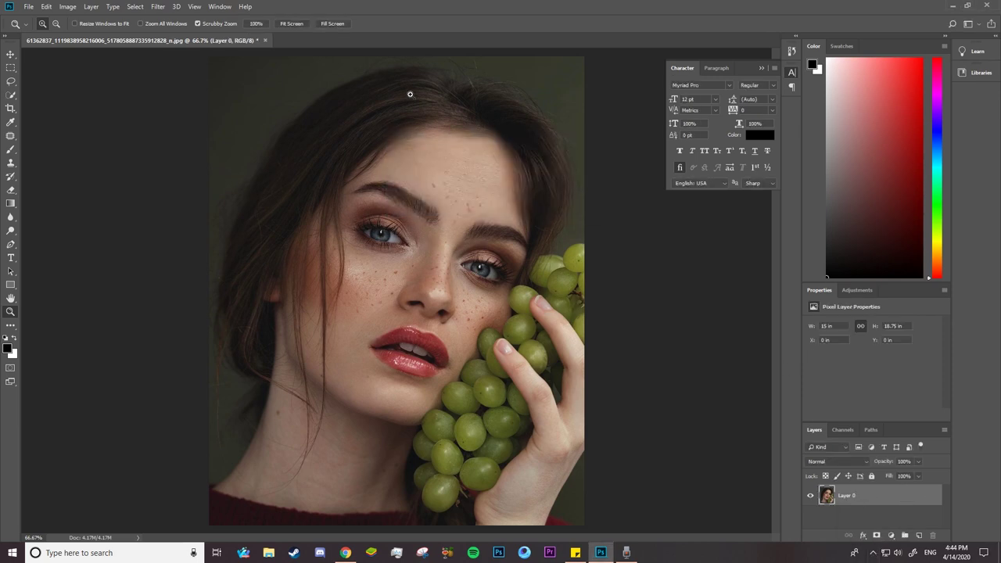
click(69, 7)
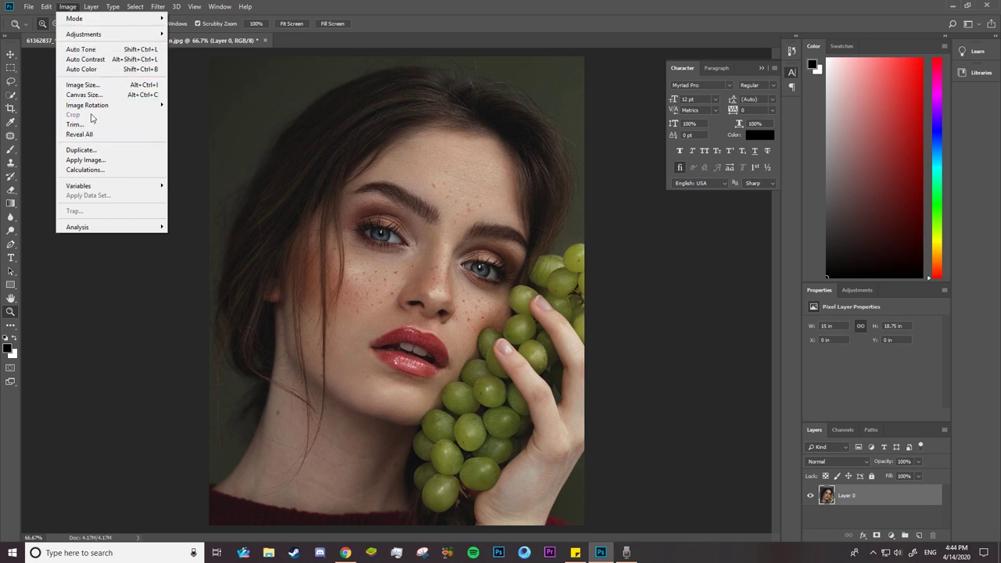
click(95, 88)
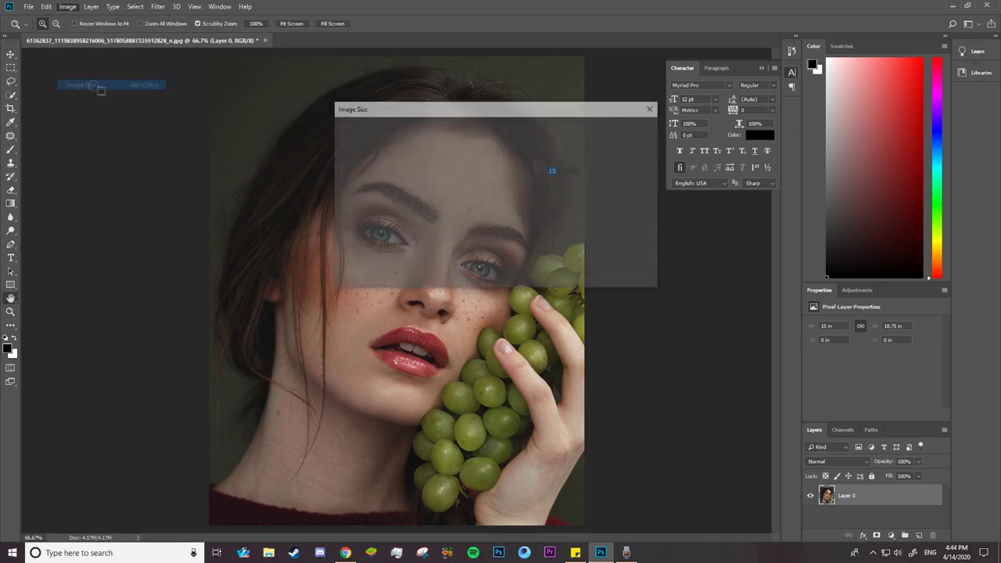
click(543, 204)
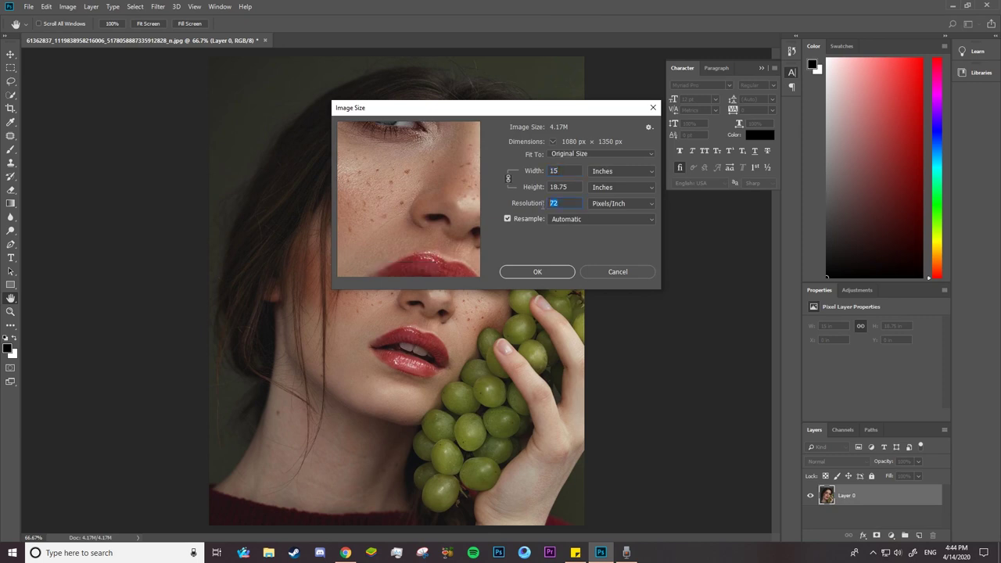
text(300)
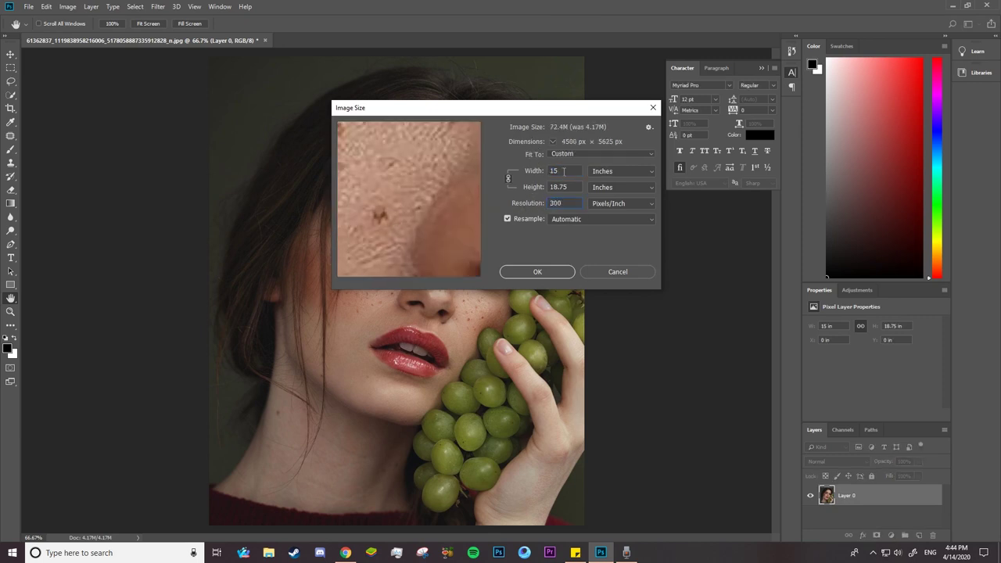
click(603, 173)
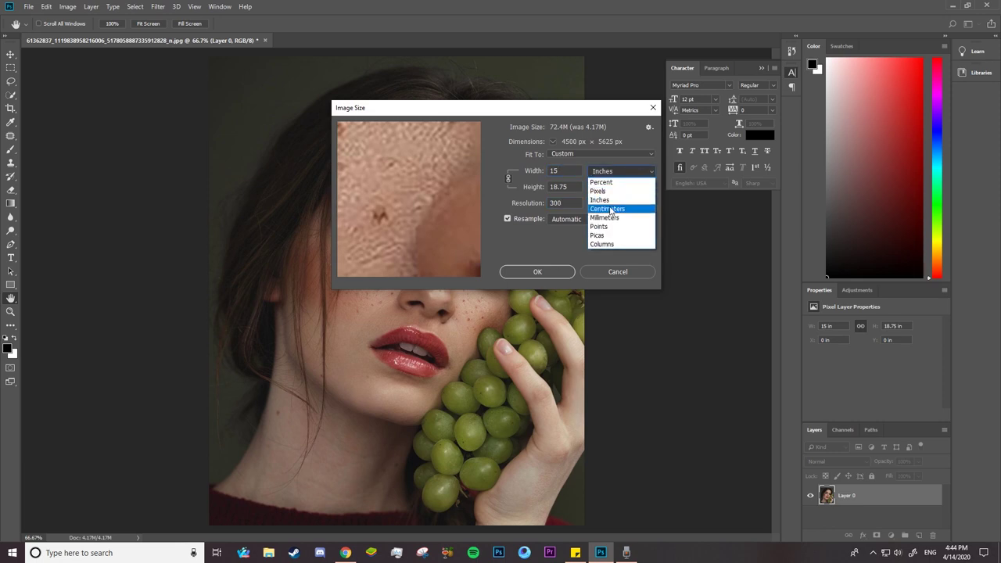
click(613, 209)
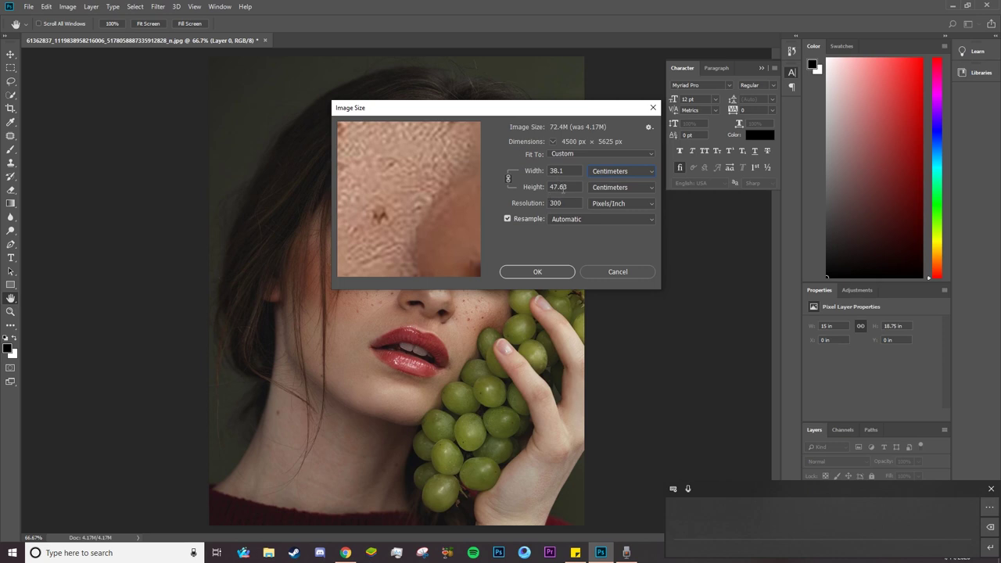
double_click(569, 171)
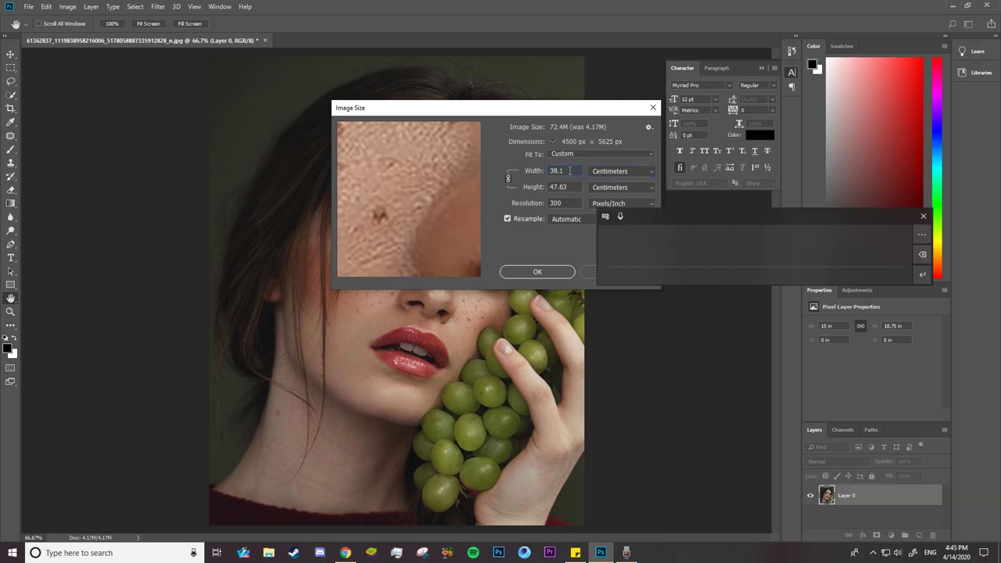
double_click(570, 171)
text(40)
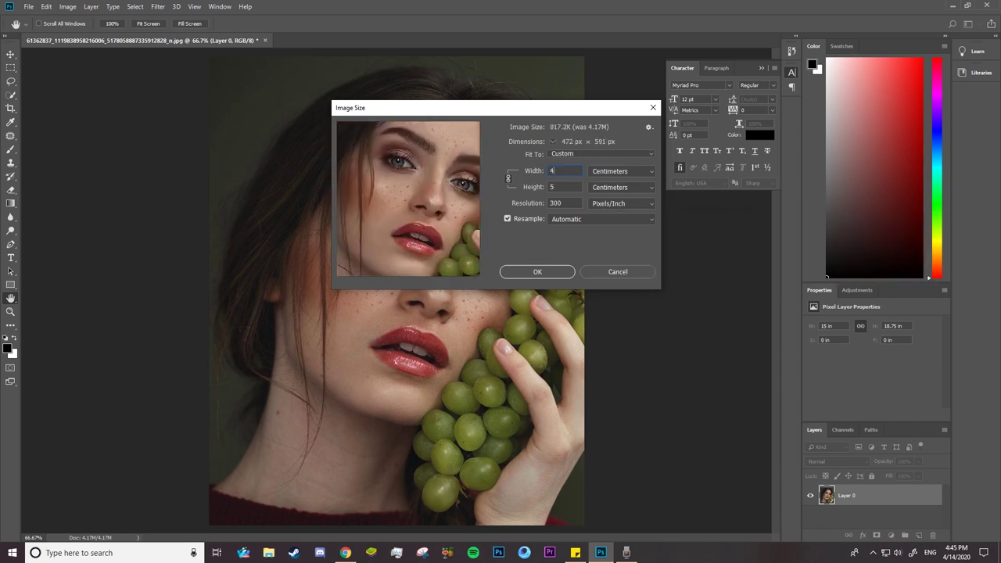
click(538, 273)
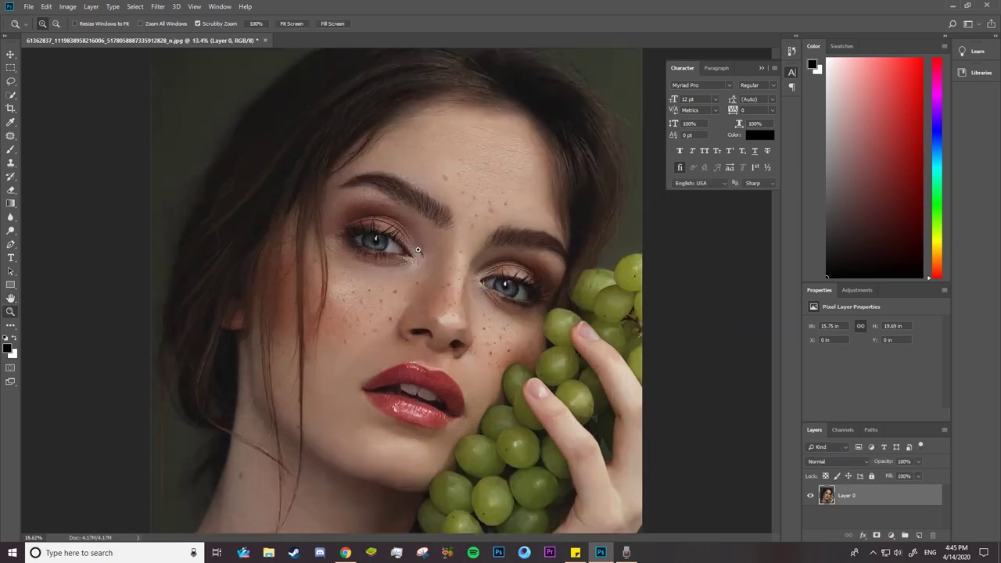
Duplicate Layer 0 into a new document, Untitled-1
drag(402, 244, 418, 264)
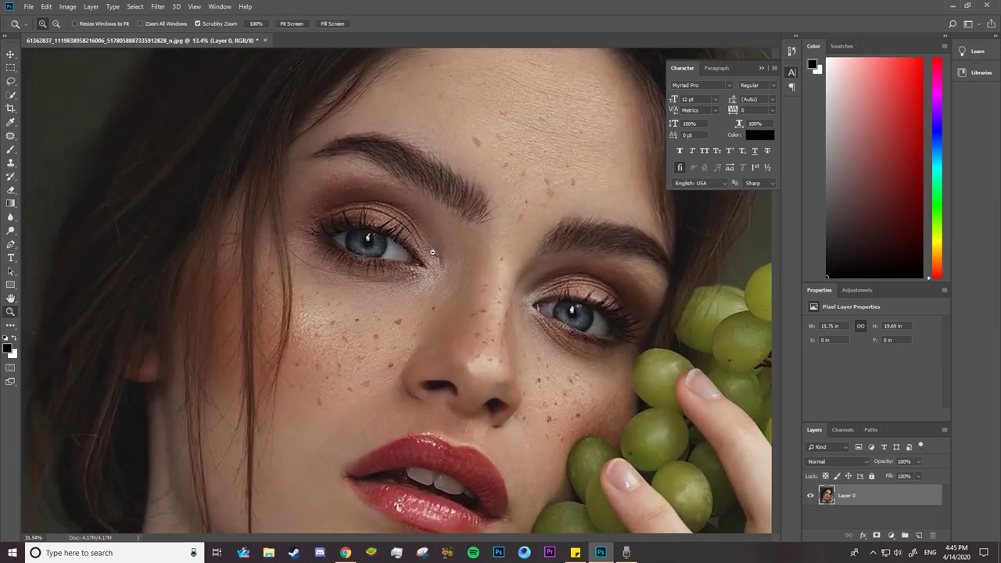
drag(466, 291, 438, 266)
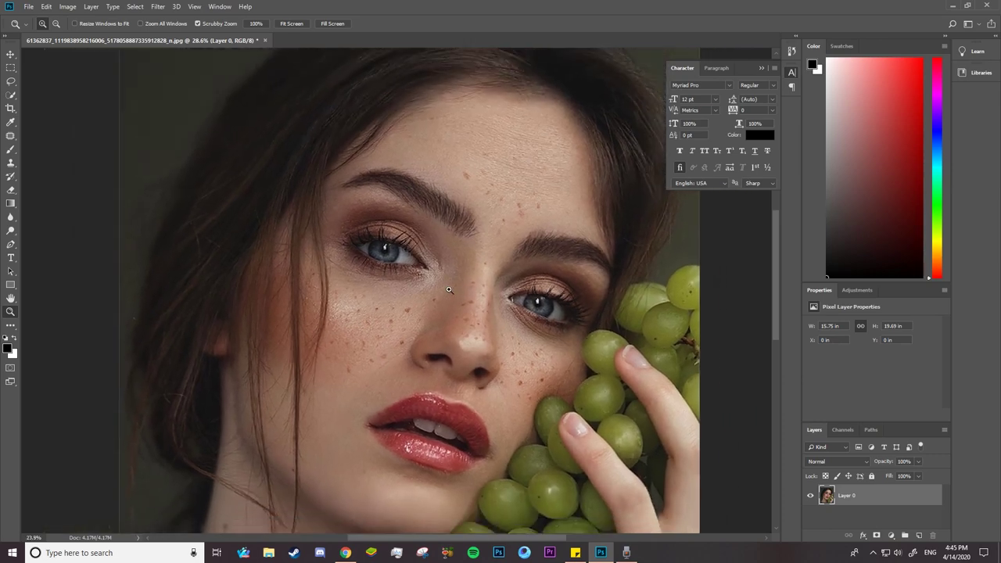
right_click(901, 499)
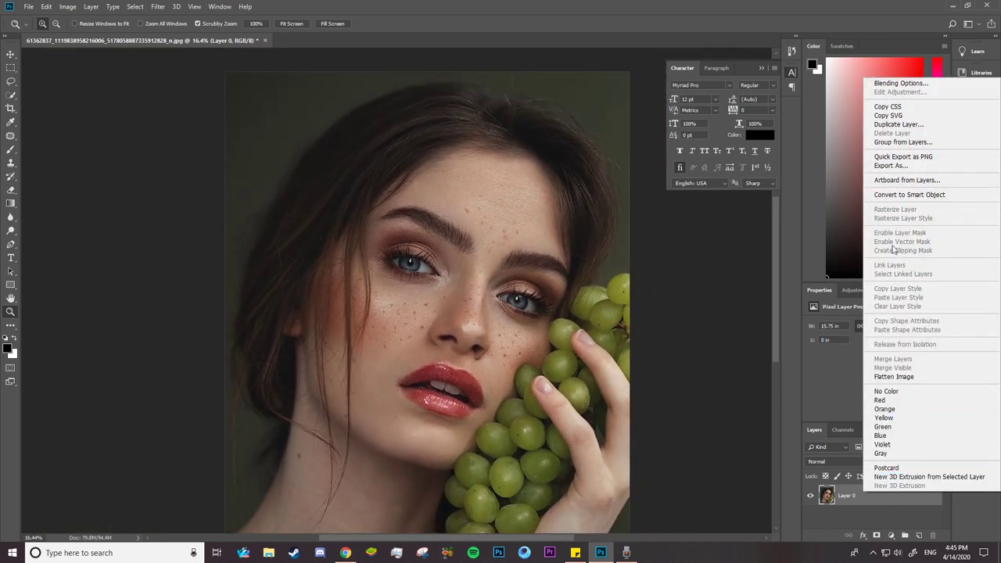
click(900, 125)
click(543, 192)
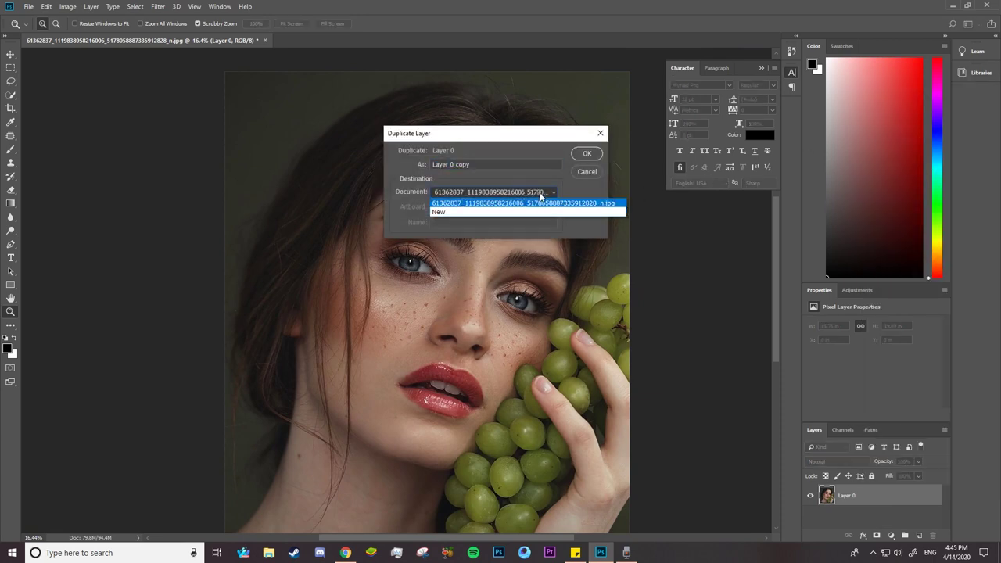
click(472, 212)
click(586, 154)
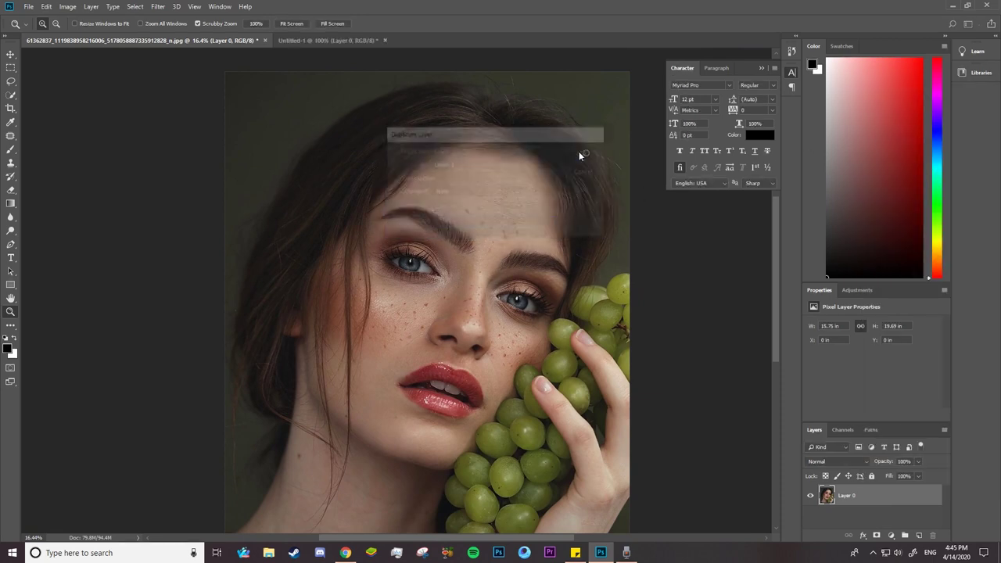
Float Untitled-1 in its own resized window and fit both documents on screen
mouse_move(362, 40)
mouse_down()
mouse_move(285, 129)
mouse_move(149, 72)
mouse_up()
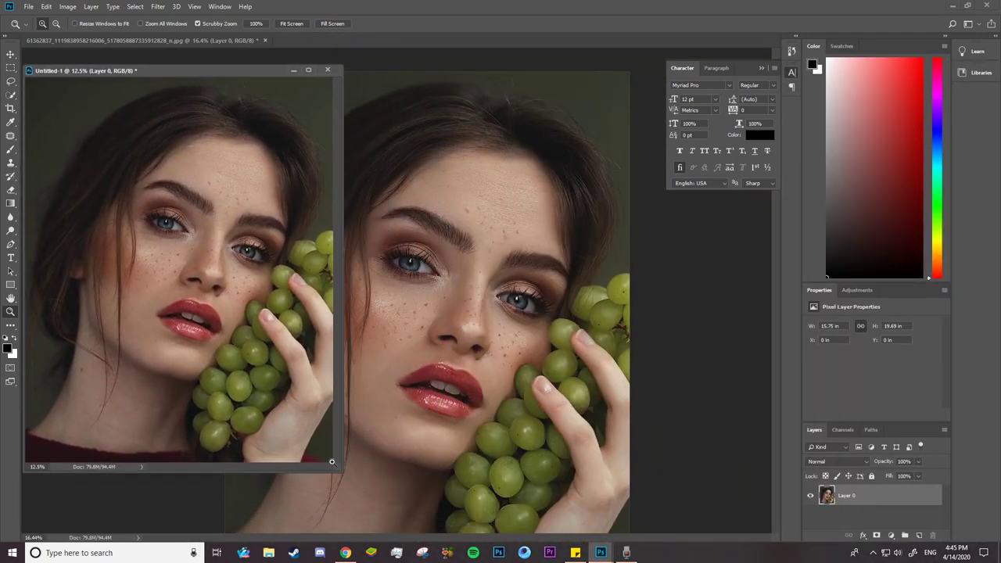
drag(337, 464, 283, 371)
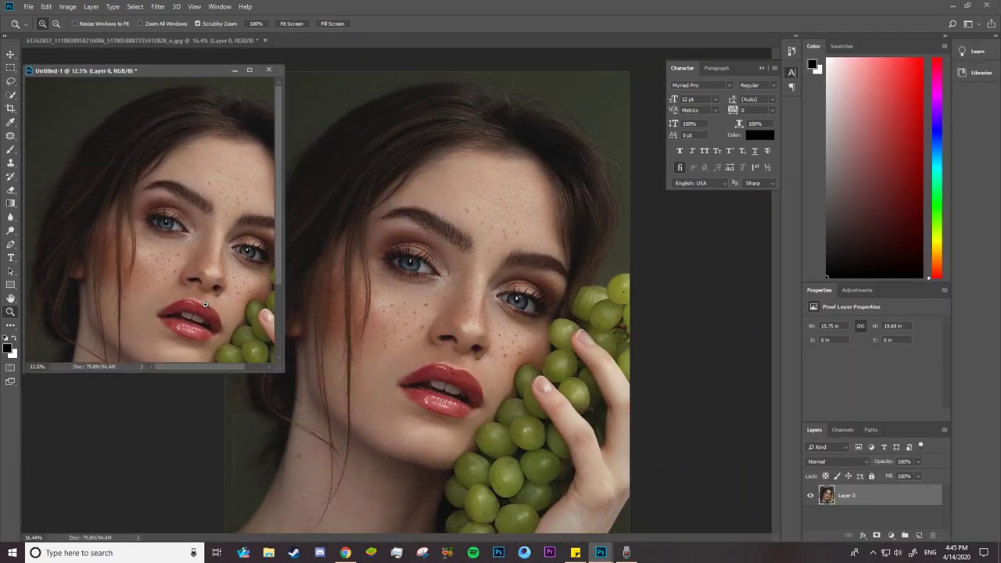
key(ctrl+0)
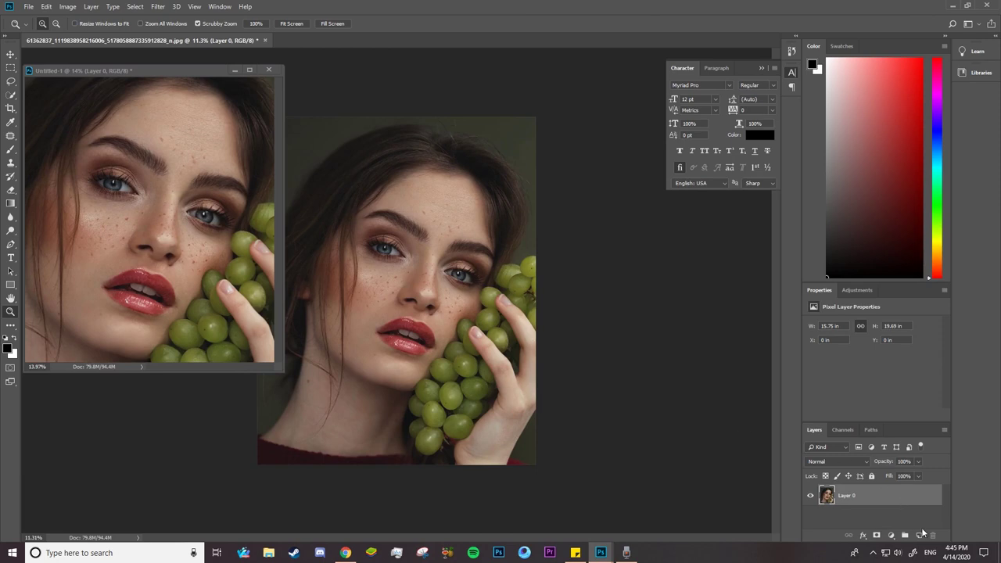
Add two empty layers and move Layer 2 below Layer 0
click(920, 535)
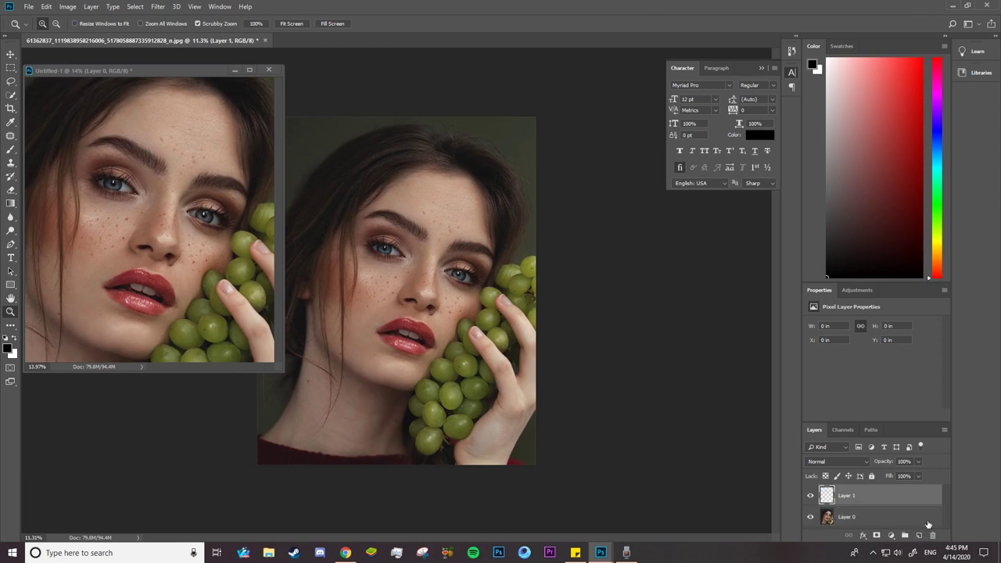
click(920, 535)
drag(880, 322, 878, 385)
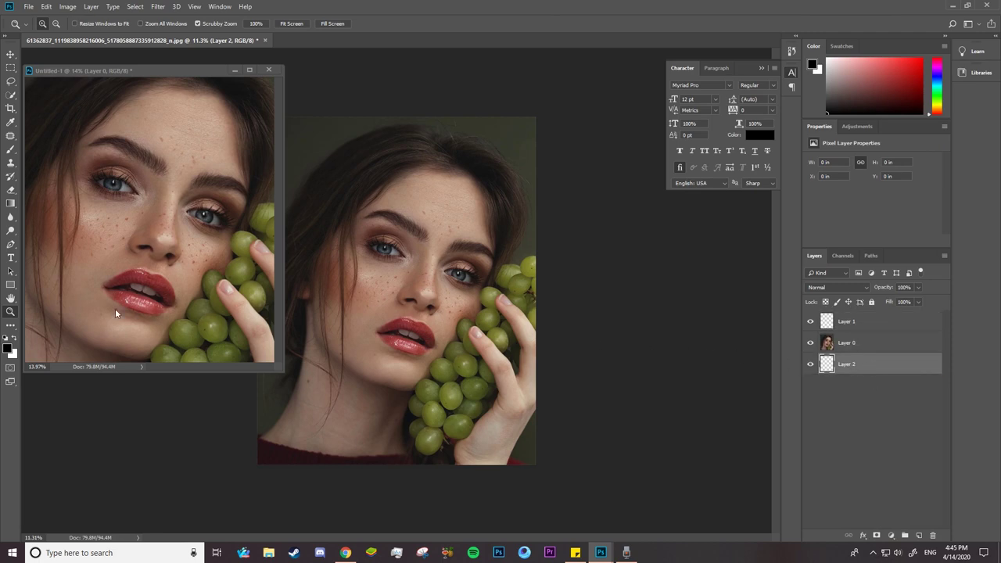
Fill Layer 2 with a white foreground colour
click(14, 341)
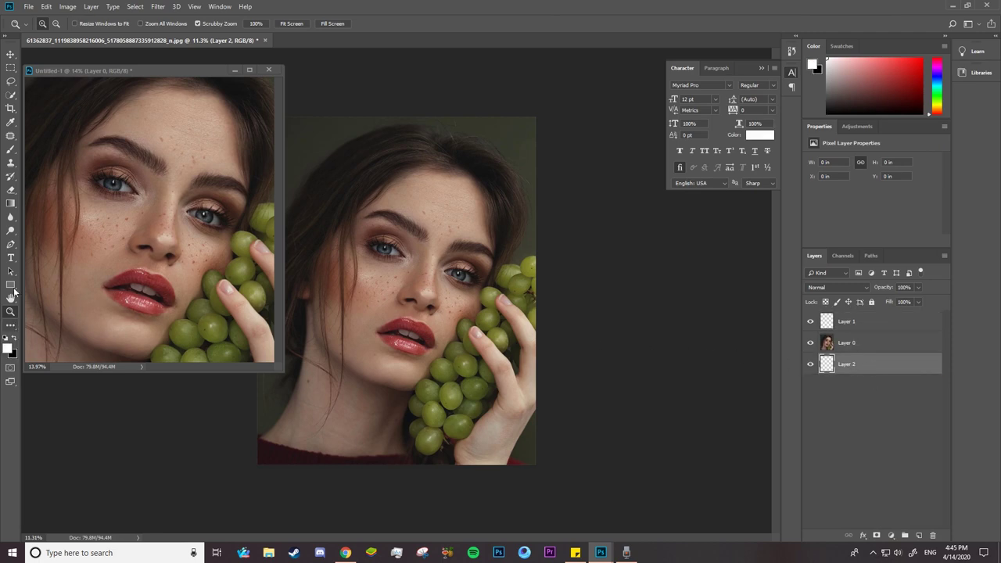
click(46, 7)
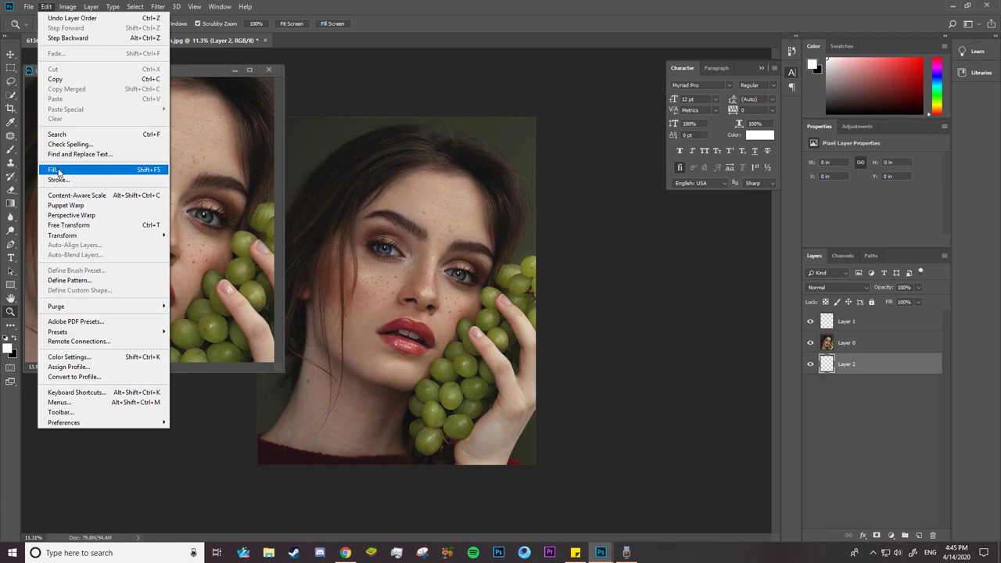
click(59, 171)
click(565, 147)
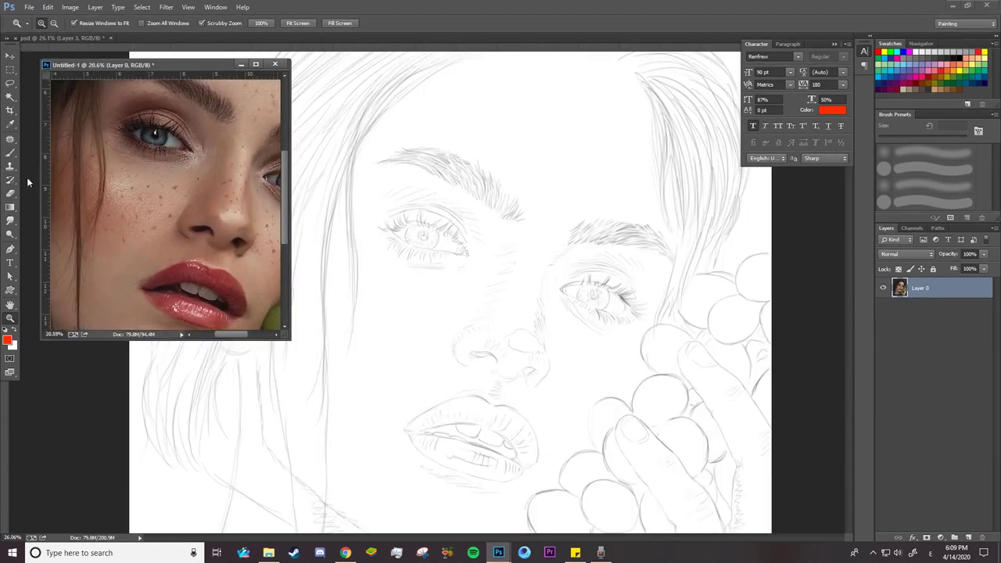
Sample the skin tone from the reference and set Transfer Opacity Jitter Control to Off
alt+click(114, 238)
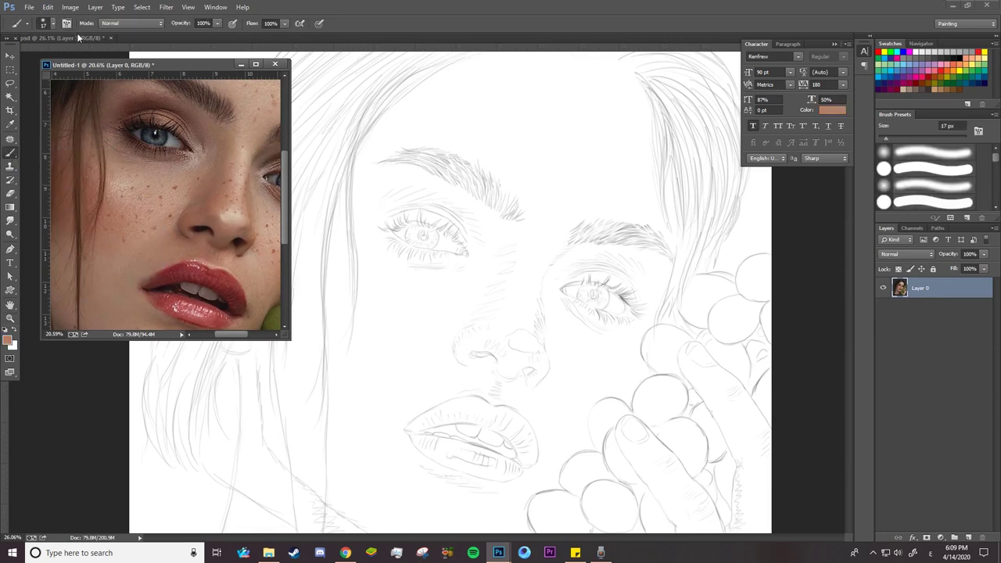
key(F5)
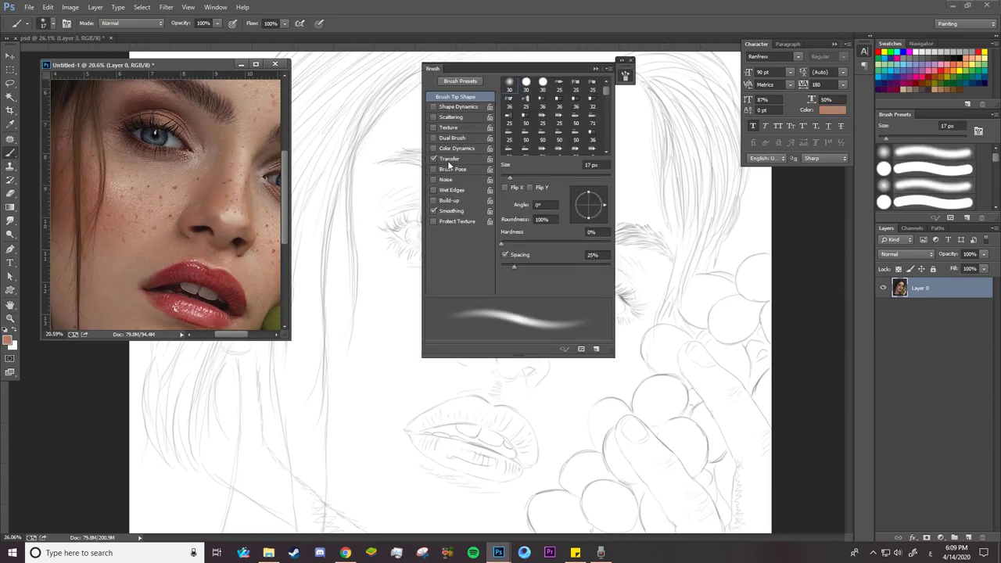
click(449, 160)
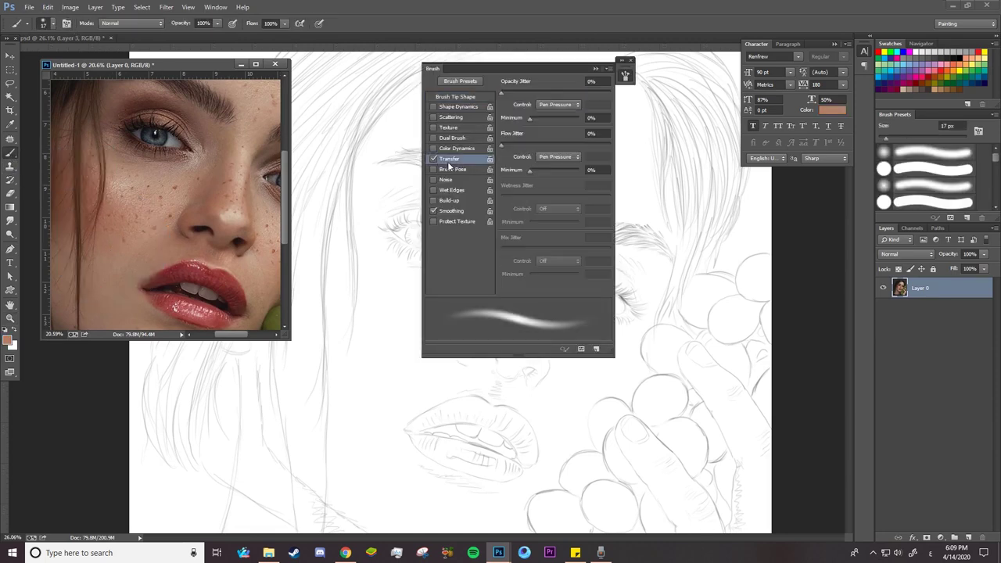
click(562, 105)
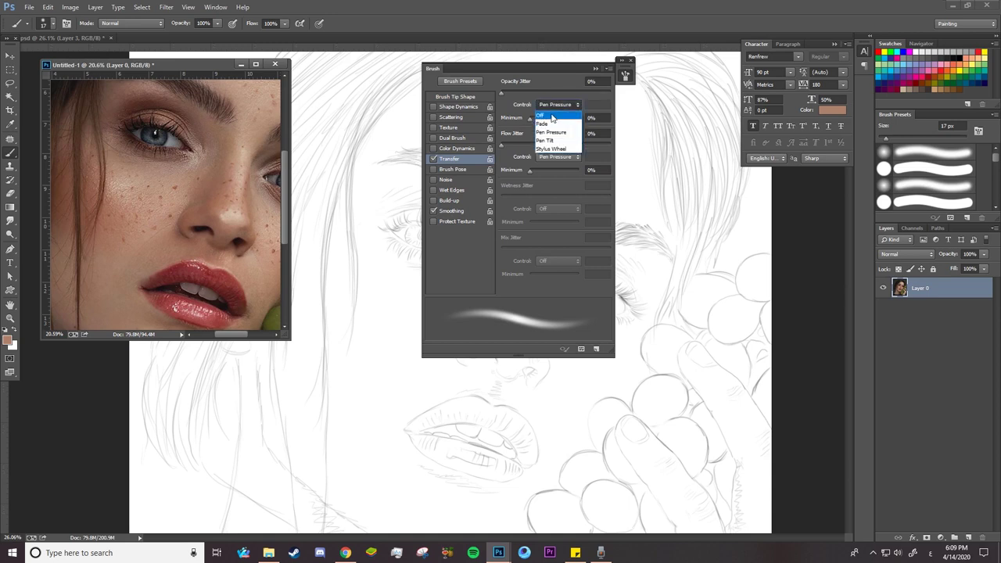
click(547, 116)
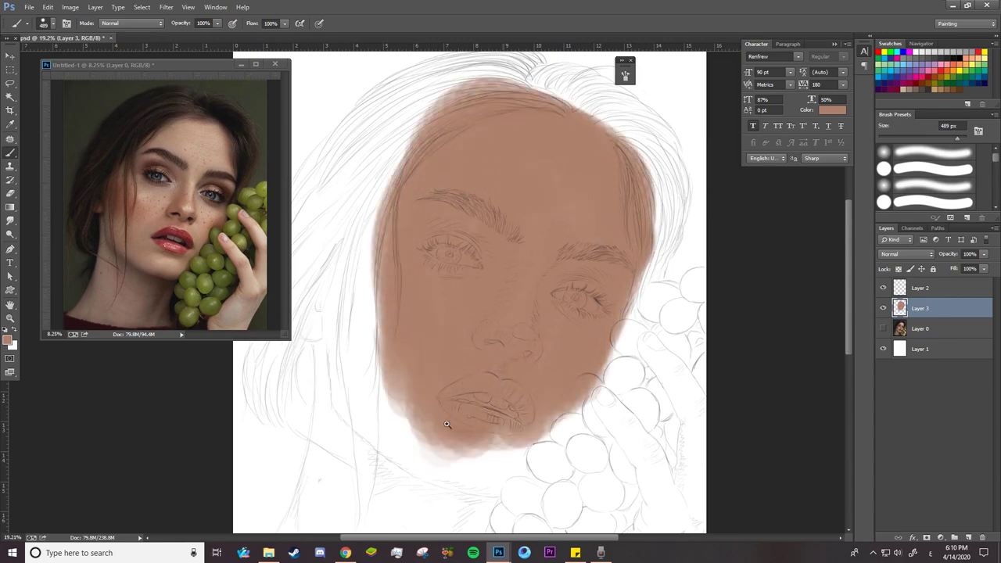
Paint skin tone over the left cheek, left jaw and right jaw toward the grapes
scroll(849, 336, down, 3)
mouse_move(439, 470)
mouse_down()
mouse_move(385, 398)
mouse_move(364, 320)
mouse_up()
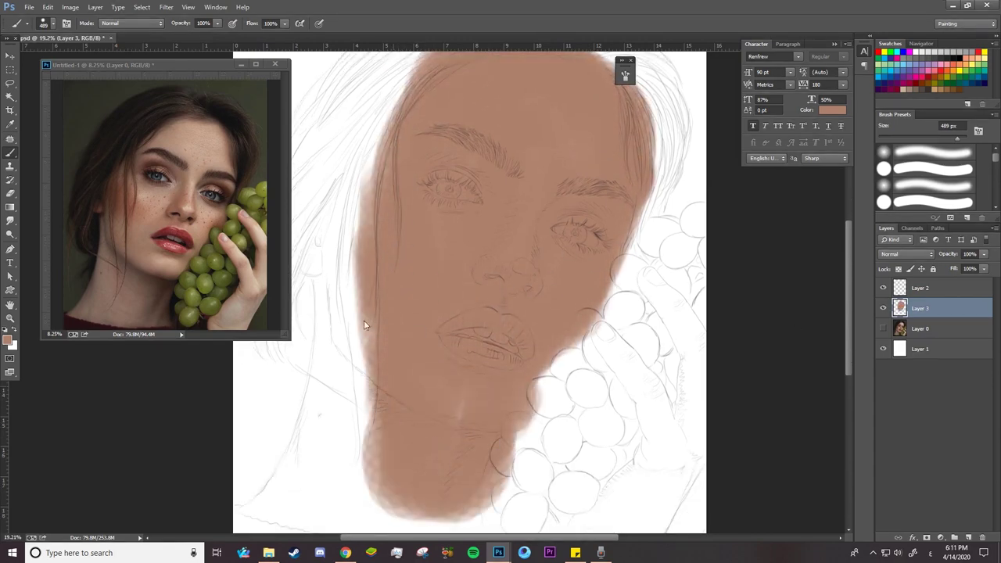
drag(376, 196, 342, 239)
mouse_move(391, 109)
mouse_down()
mouse_move(337, 232)
mouse_move(366, 406)
mouse_move(471, 440)
mouse_up()
mouse_move(547, 470)
mouse_down()
mouse_move(577, 212)
mouse_move(493, 356)
mouse_up()
Erase the left jaw edge with a smaller brush, then repaint the white jaw gap
scroll(344, 149, up, 3)
right_click(470, 112)
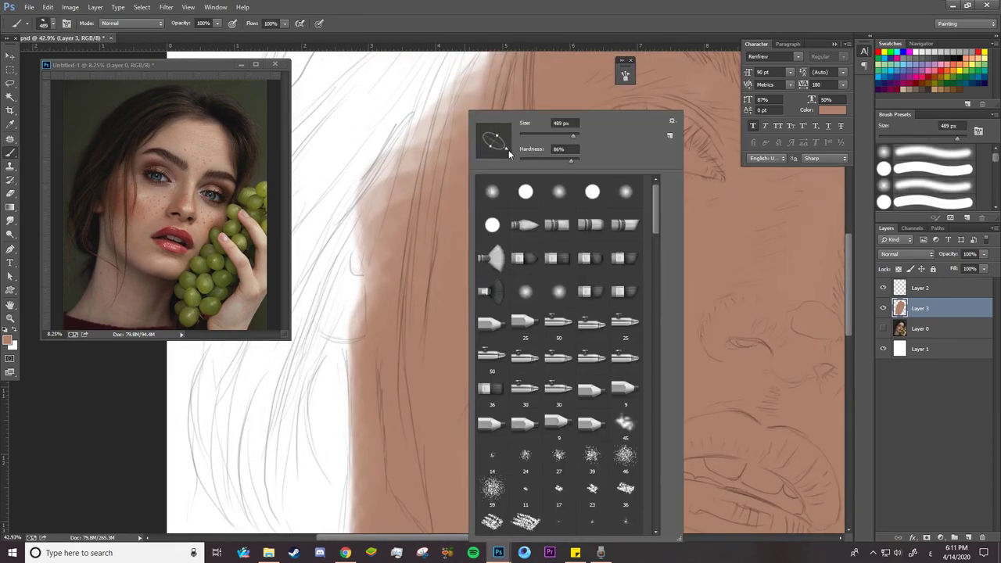
key(Escape)
key(e)
mouse_move(351, 383)
mouse_down()
mouse_move(367, 407)
mouse_move(373, 478)
mouse_move(360, 328)
mouse_move(347, 405)
mouse_move(352, 474)
mouse_move(371, 474)
mouse_move(406, 295)
mouse_up()
key(space)
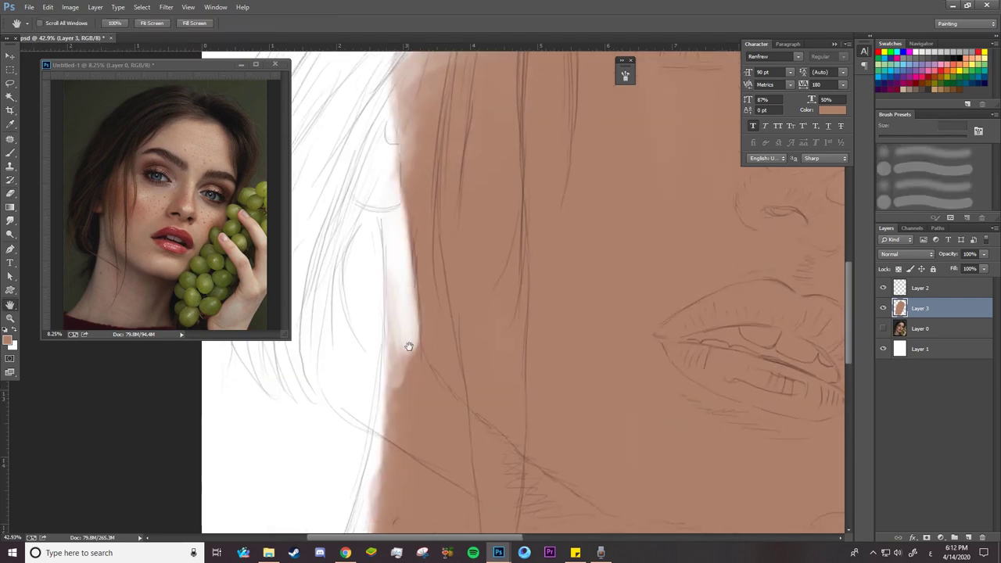
drag(405, 346, 422, 288)
key(b)
drag(394, 230, 373, 353)
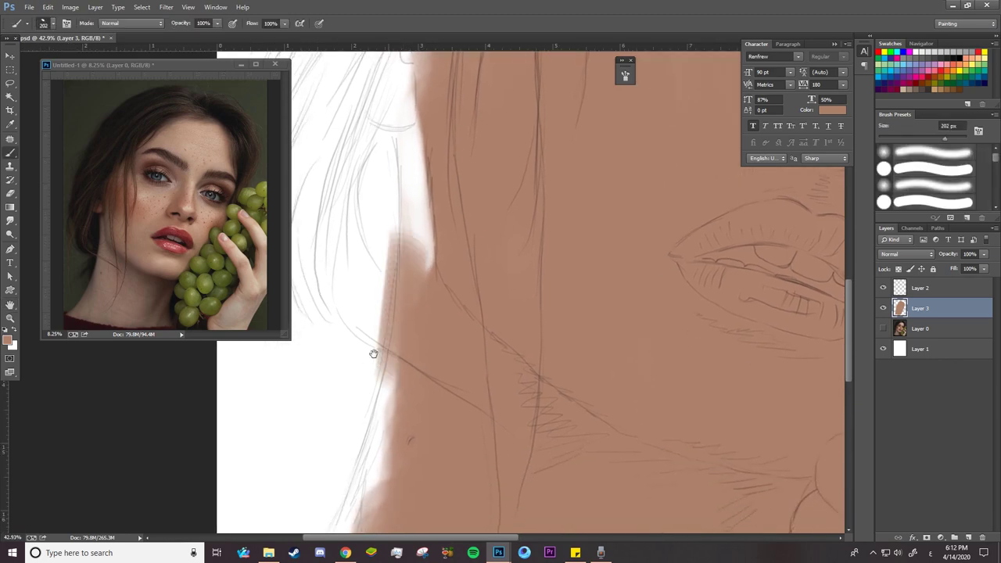
Erase the skin paint back along the jaw and lower jaw edge
key(e)
right_click(397, 297)
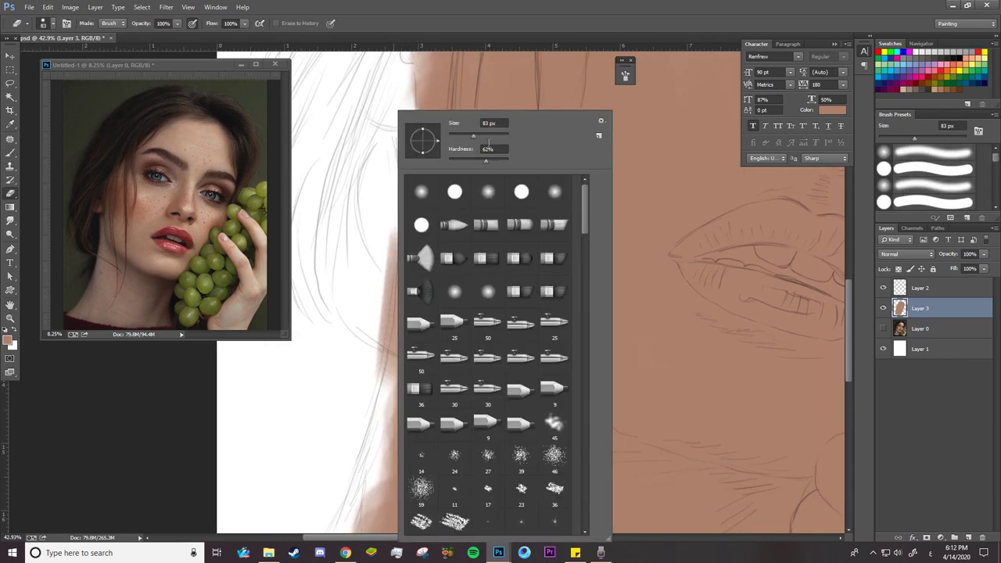
key(Return)
drag(373, 209, 383, 356)
mouse_move(411, 234)
mouse_down()
mouse_move(394, 345)
mouse_move(422, 391)
mouse_up()
mouse_move(388, 206)
mouse_down()
mouse_move(434, 399)
mouse_move(358, 433)
mouse_up()
drag(388, 313, 391, 462)
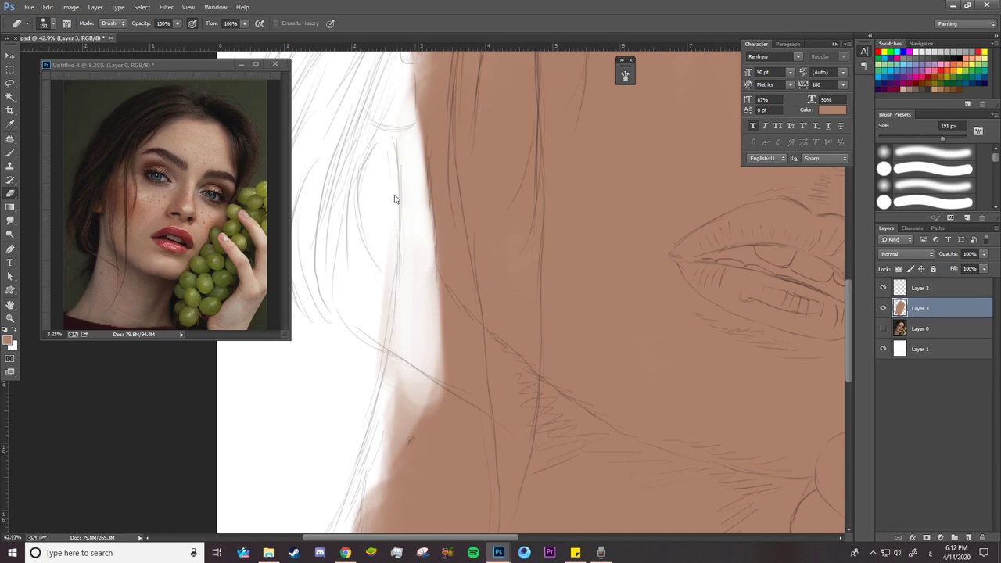
drag(403, 414, 362, 447)
drag(385, 365, 364, 451)
drag(387, 335, 358, 474)
drag(396, 368, 384, 445)
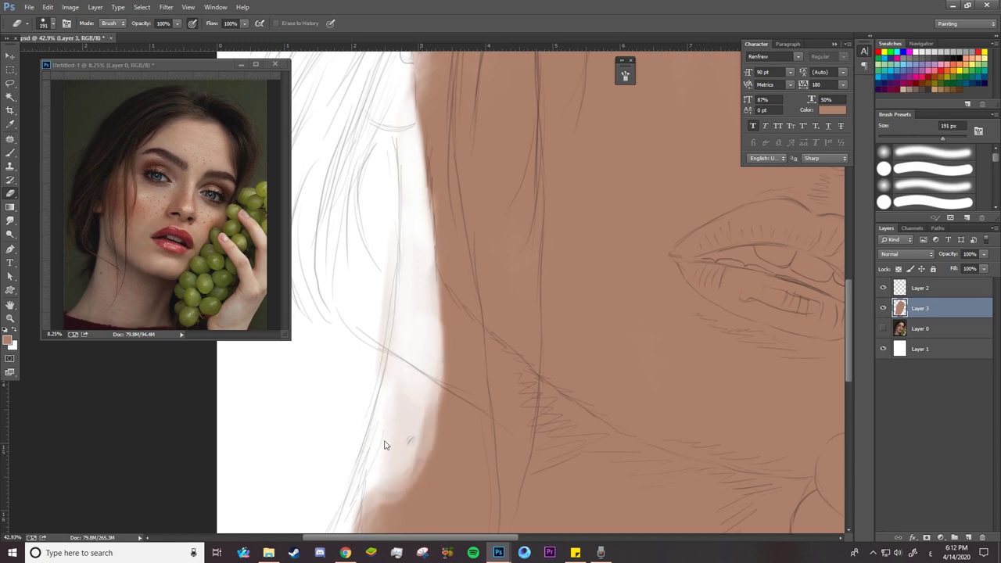
Show the reference photo above the sketch and repaint the cheek and jaw edge to match it
key(z)
drag(432, 391, 398, 402)
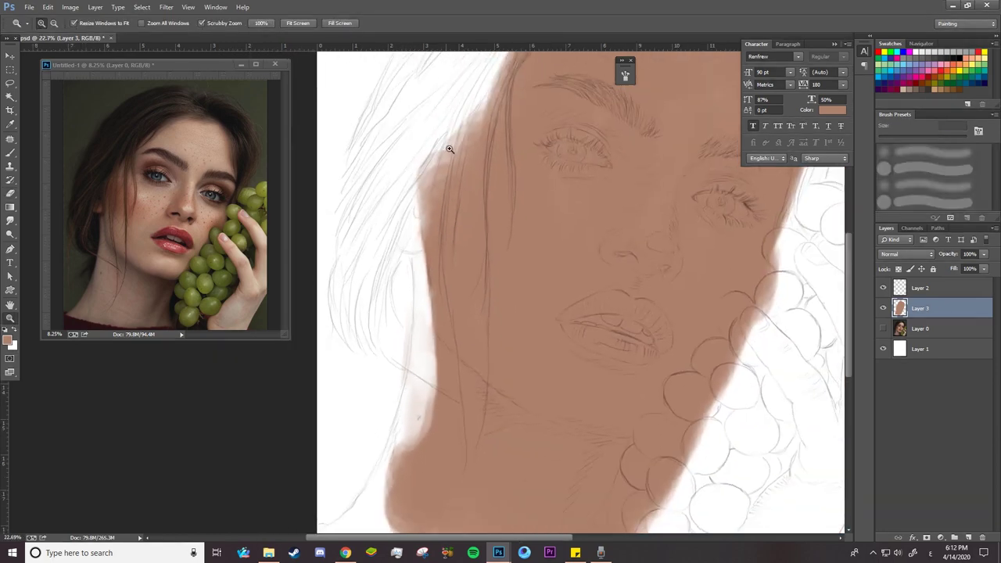
drag(449, 148, 468, 176)
key(b)
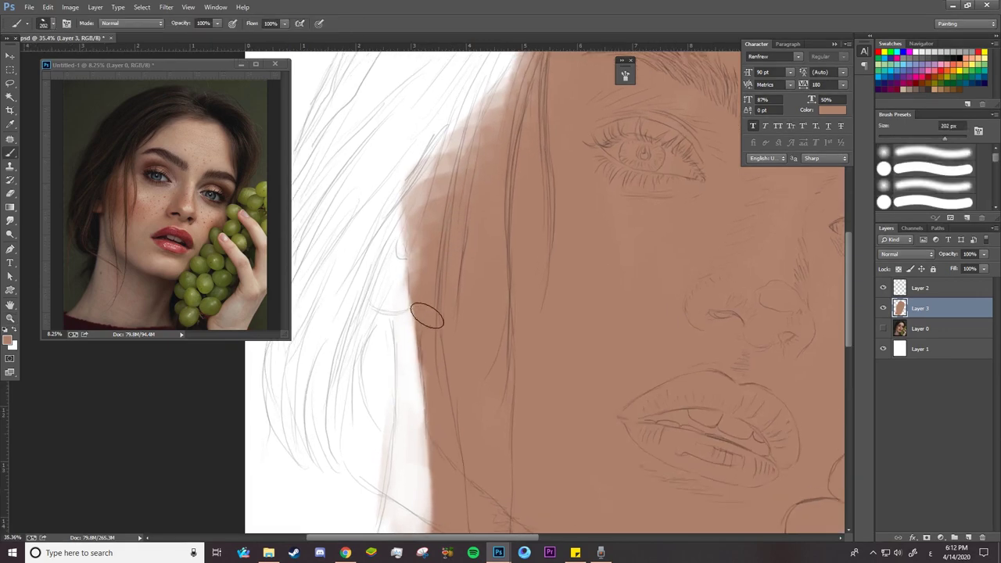
click(884, 329)
drag(920, 328, 920, 283)
click(920, 328)
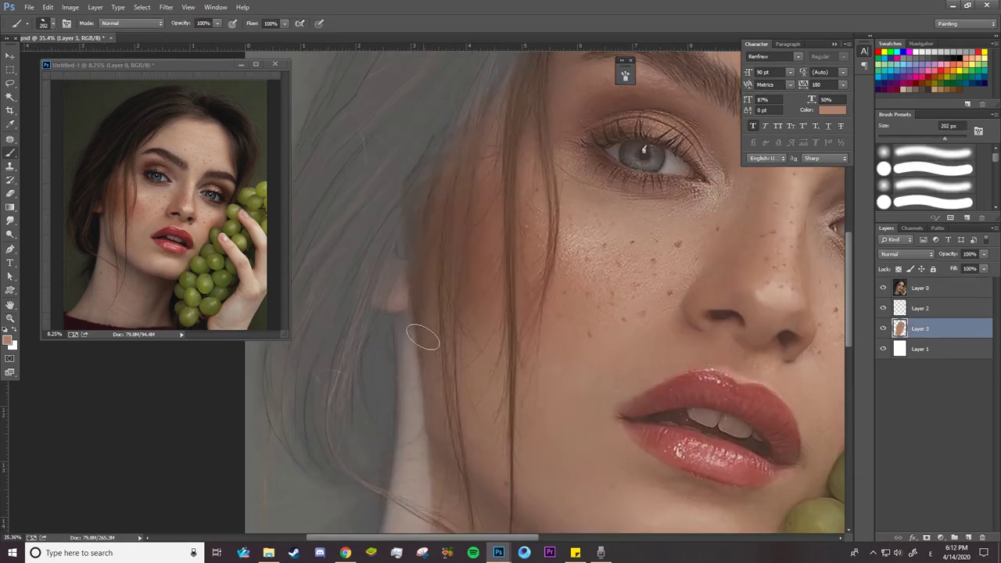
drag(422, 368, 413, 336)
drag(407, 469, 403, 279)
drag(469, 101, 383, 295)
drag(407, 469, 436, 474)
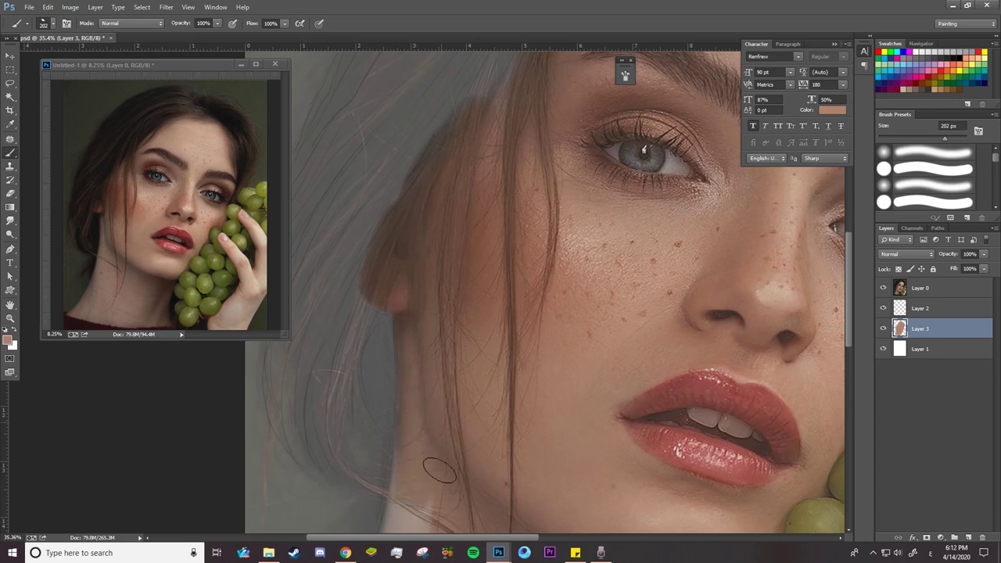
Hide the reference photo and paint more skin along the bottom of the jaw
key(ctrl+comma)
mouse_move(442, 262)
mouse_down()
mouse_move(393, 298)
mouse_move(353, 447)
mouse_move(438, 418)
mouse_up()
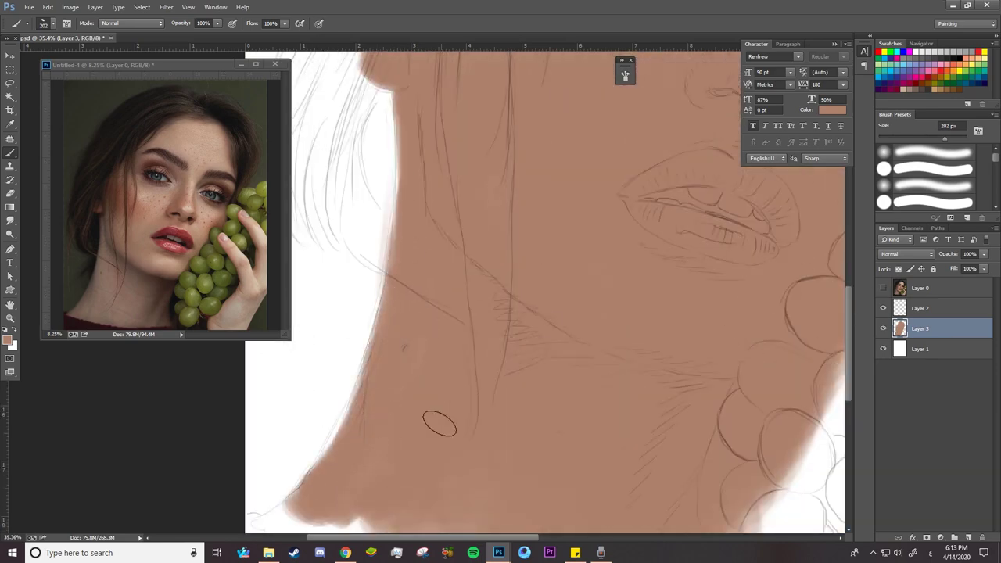
scroll(380, 376, down, 3)
drag(380, 376, 425, 417)
drag(775, 469, 501, 414)
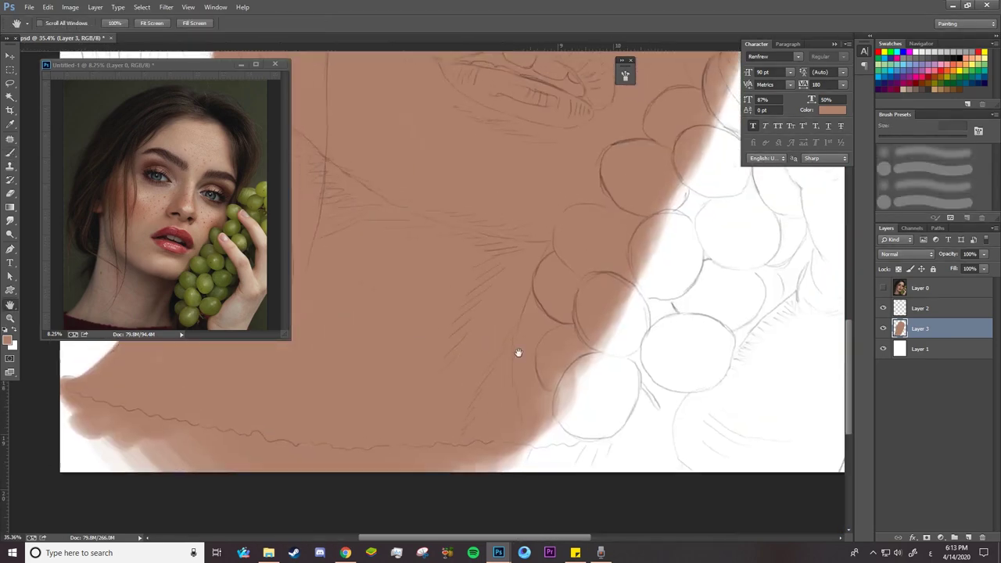
key(ctrl+comma)
Soften the skin edge over the grapes with a larger brush, then zoom out to the whole face
key(e)
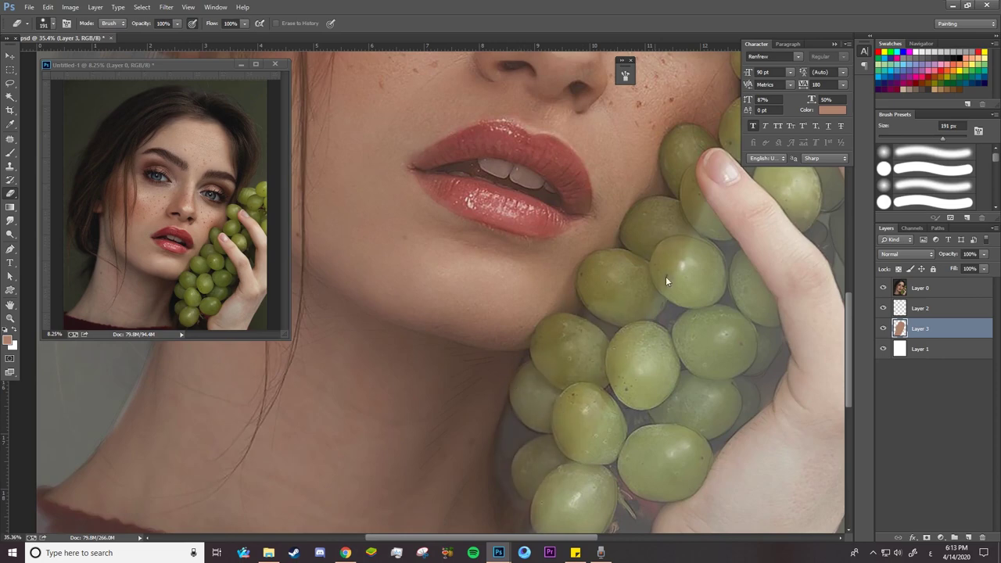
scroll(501, 303, down, 3)
key(b)
scroll(442, 398, up, 5)
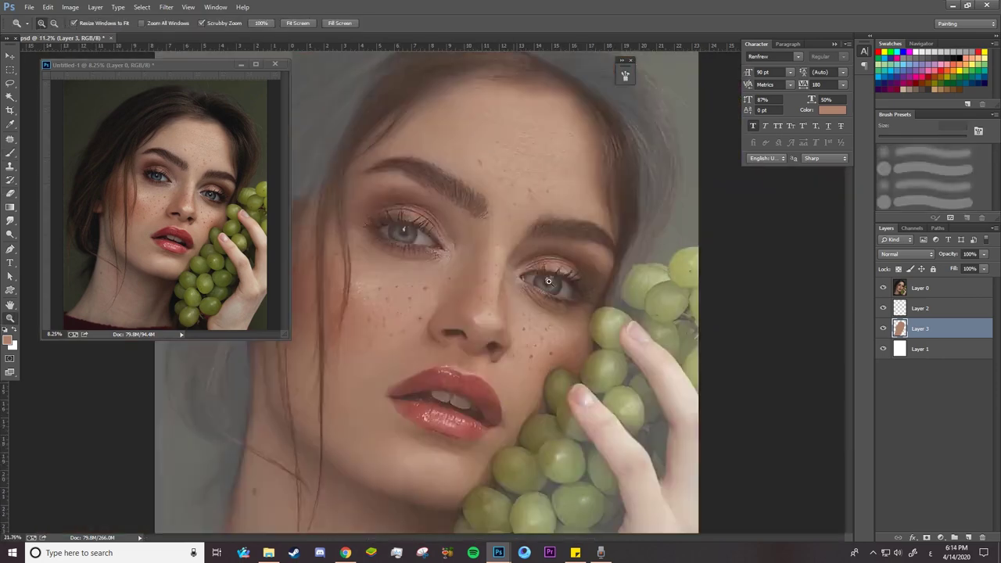
key(e)
key(ctrl+comma)
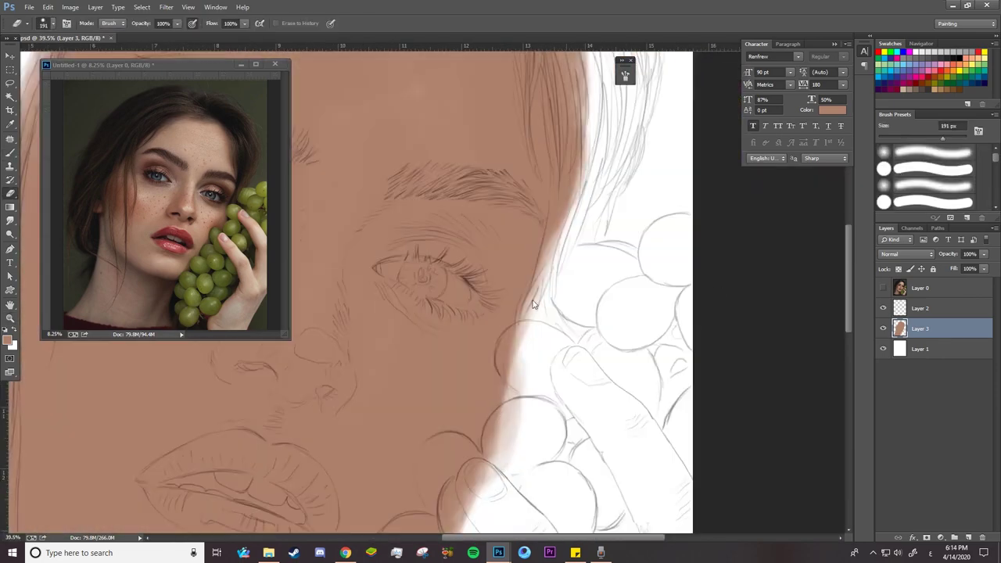
key(z)
scroll(548, 328, down, 3)
key(b)
right_click(601, 347)
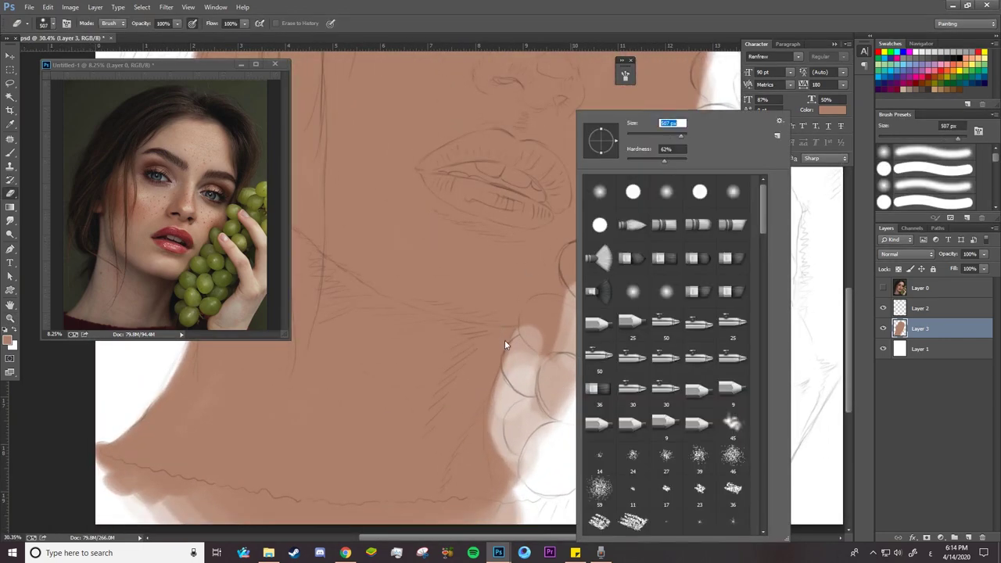
mouse_move(509, 340)
mouse_down()
mouse_move(628, 228)
mouse_move(511, 330)
mouse_move(514, 428)
mouse_move(493, 375)
mouse_move(537, 320)
mouse_up()
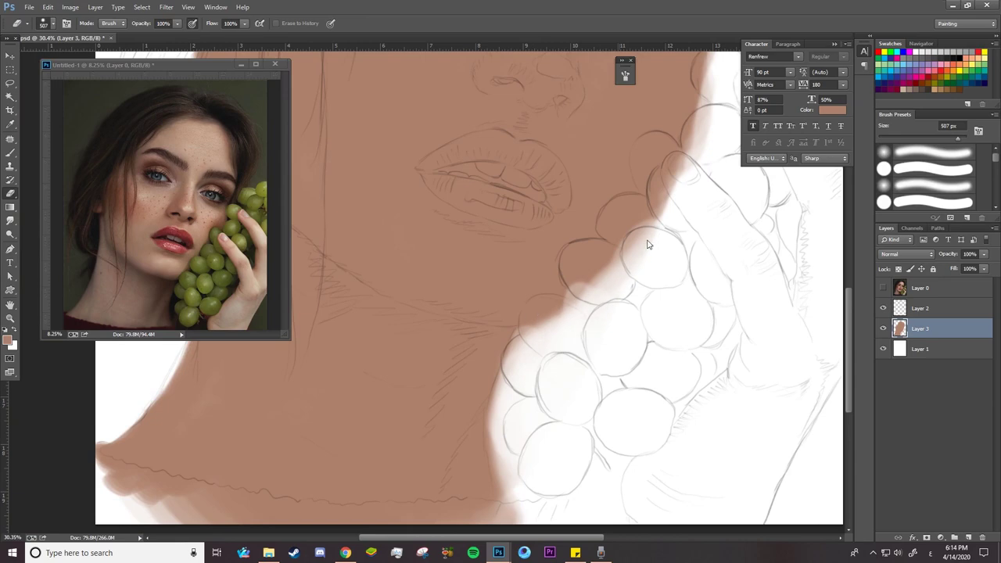
key(z)
drag(644, 347, 582, 350)
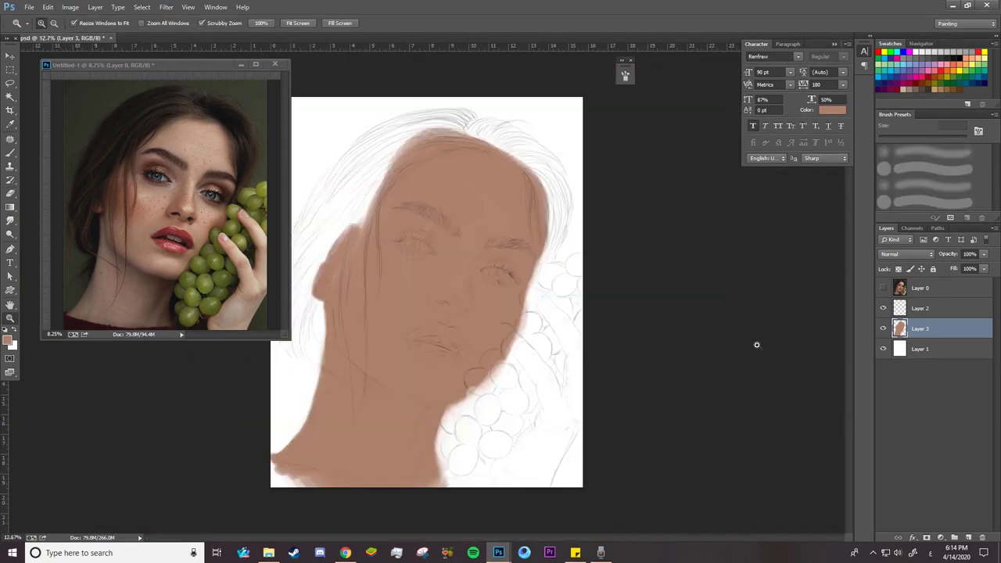
Add new Layer 4 above the skin and sample a dark hair colour from the reference photo
click(968, 538)
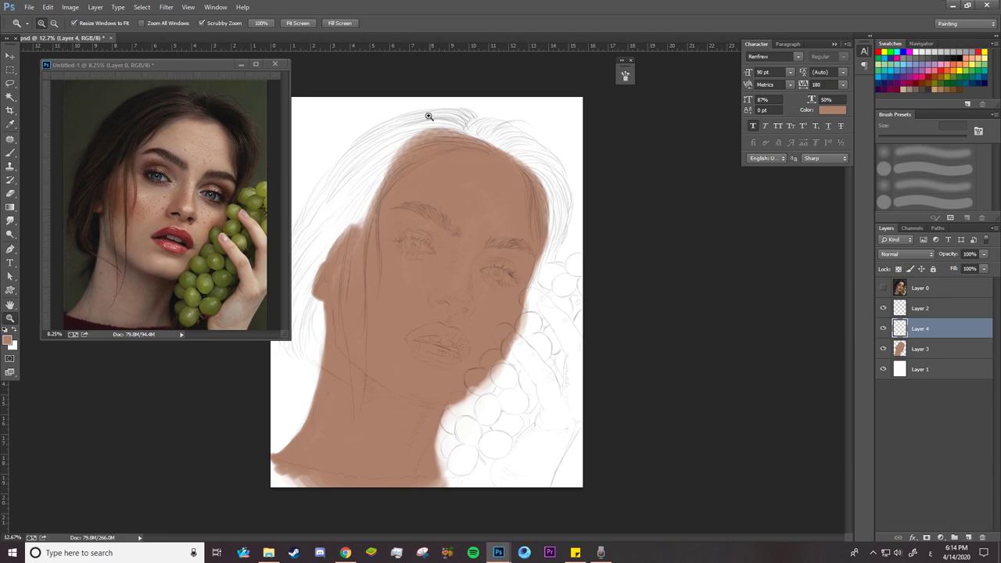
drag(402, 101, 409, 118)
click(149, 121)
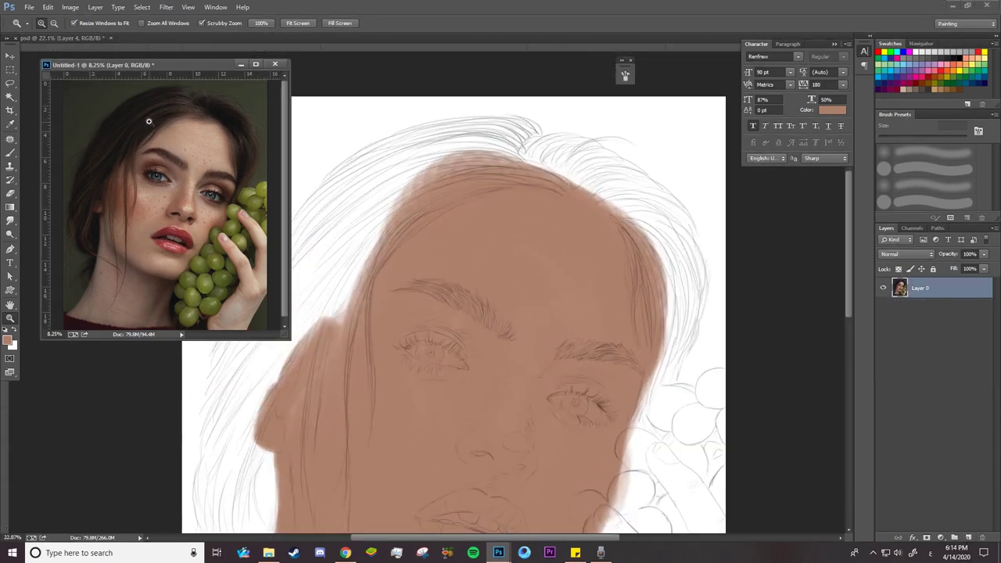
mouse_move(149, 121)
mouse_down()
mouse_move(161, 117)
mouse_move(172, 147)
mouse_up()
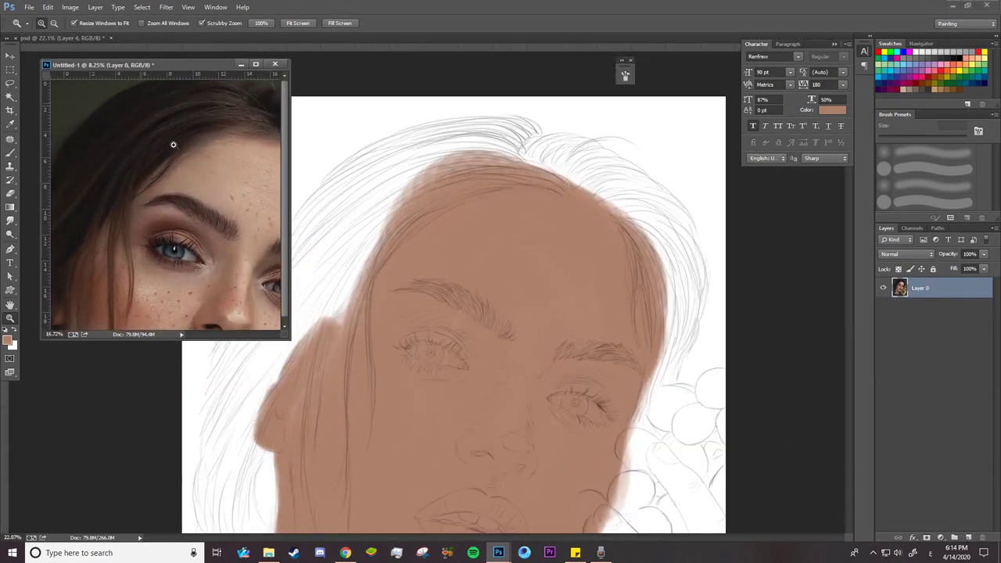
click(10, 151)
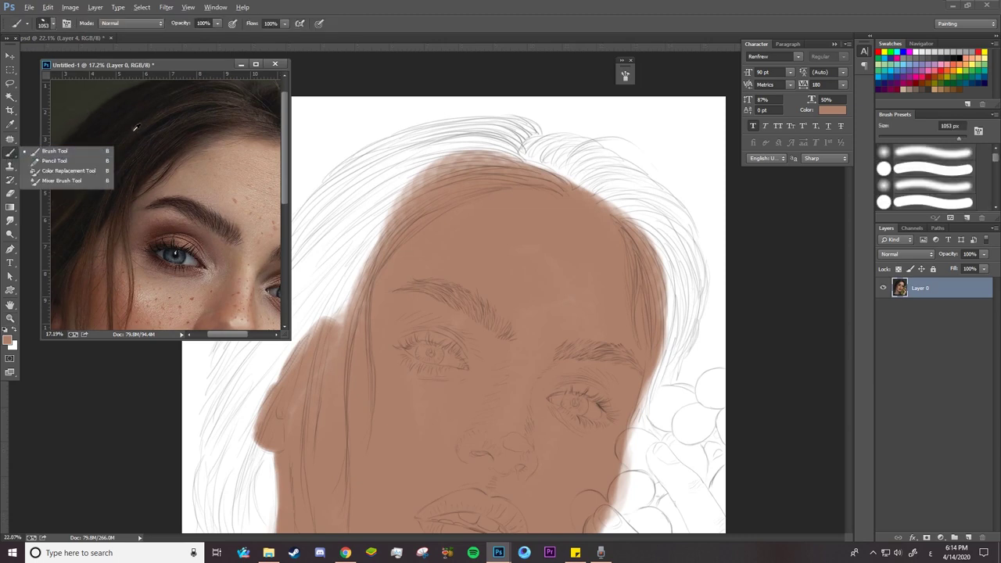
drag(135, 128, 113, 153)
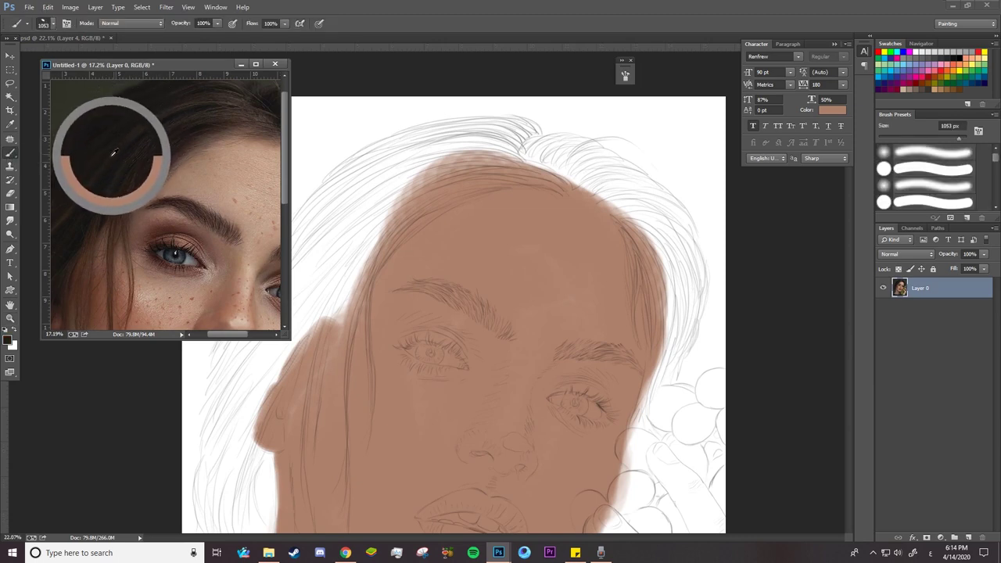
mouse_move(114, 153)
mouse_down()
mouse_move(164, 114)
mouse_move(218, 113)
mouse_move(172, 89)
mouse_up()
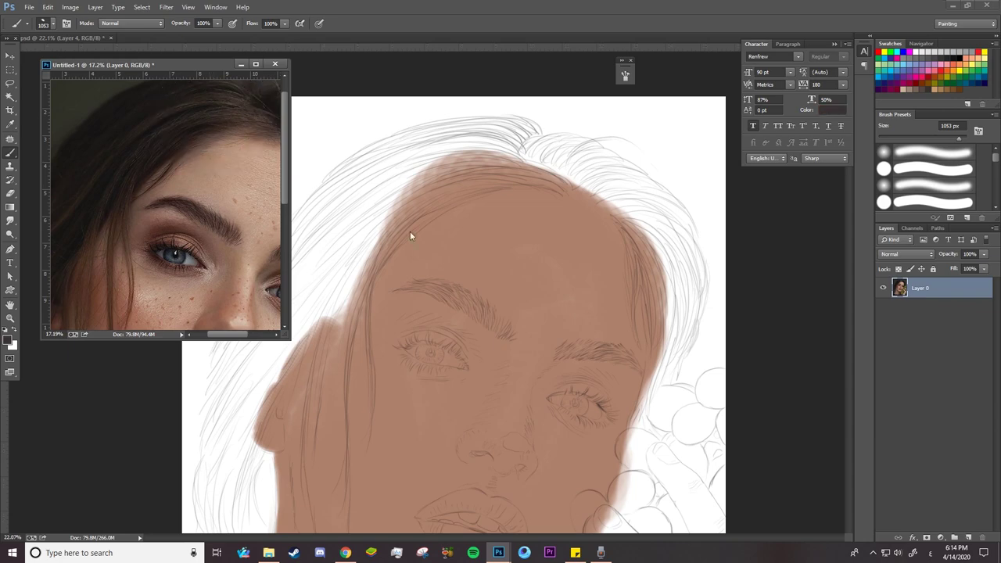
Show brushes as stroke thumbnails and pick the 200 px hair brush
right_click(509, 245)
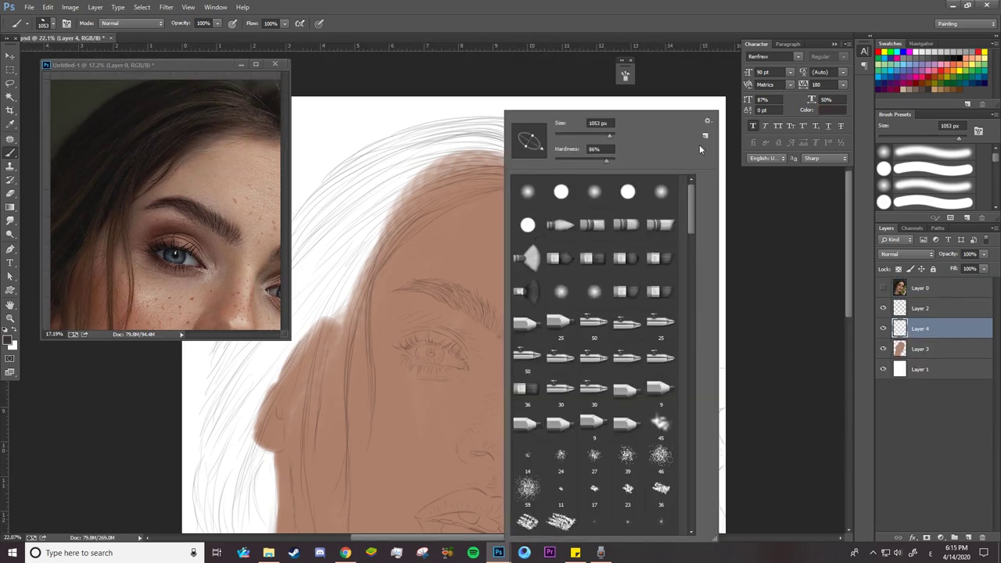
click(708, 120)
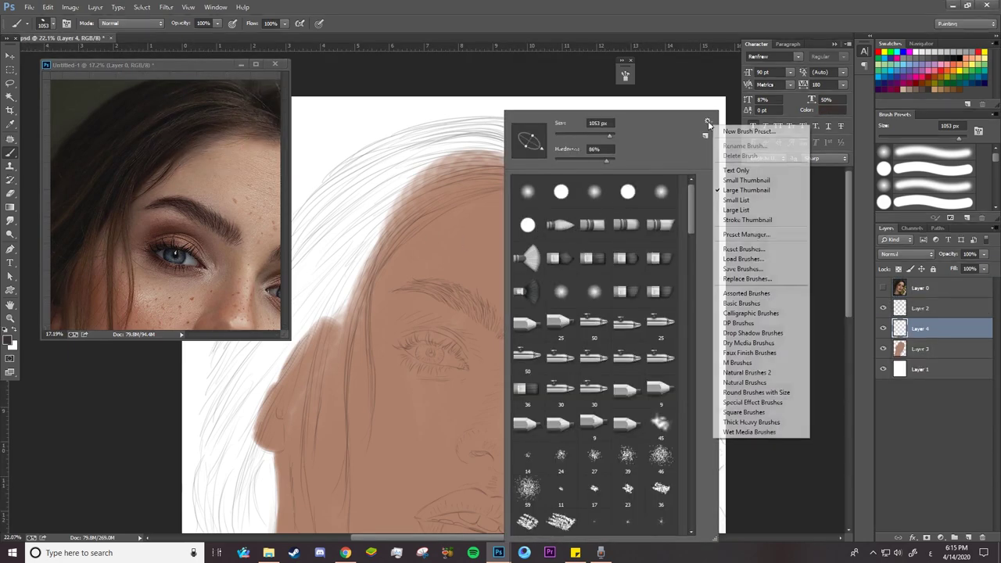
click(747, 220)
drag(691, 195, 688, 432)
click(581, 346)
click(592, 217)
Paint dark hair strokes along the hairline, over the top of the head and down the left
mouse_move(508, 174)
mouse_down()
mouse_move(407, 215)
mouse_move(345, 266)
mouse_up()
drag(376, 312, 500, 293)
drag(646, 141, 485, 180)
mouse_move(595, 161)
mouse_down()
mouse_move(502, 233)
mouse_move(438, 217)
mouse_up()
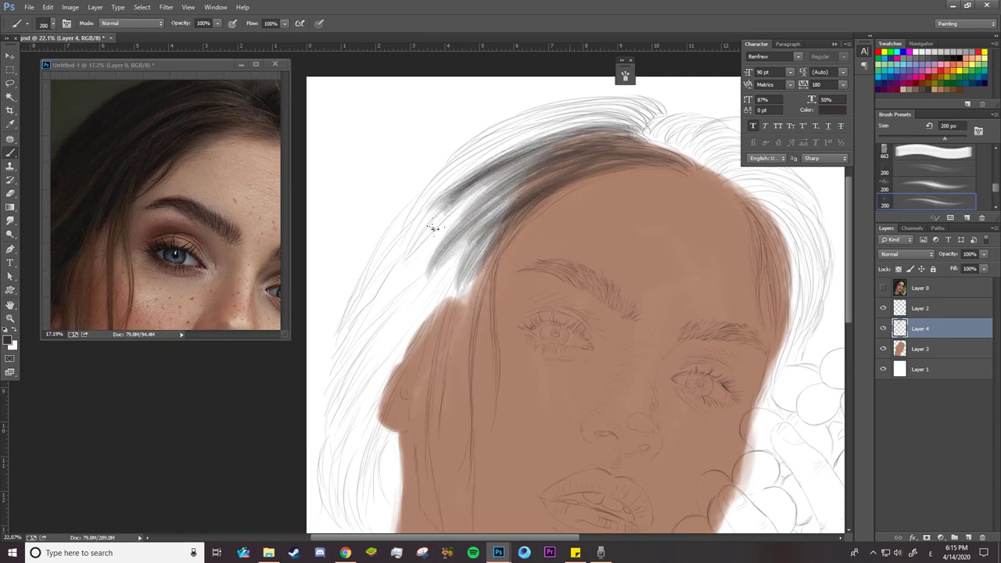
drag(642, 117, 391, 250)
drag(658, 102, 471, 182)
mouse_move(501, 200)
mouse_down()
mouse_move(665, 133)
mouse_move(428, 231)
mouse_up()
drag(290, 338, 329, 351)
drag(477, 251, 345, 407)
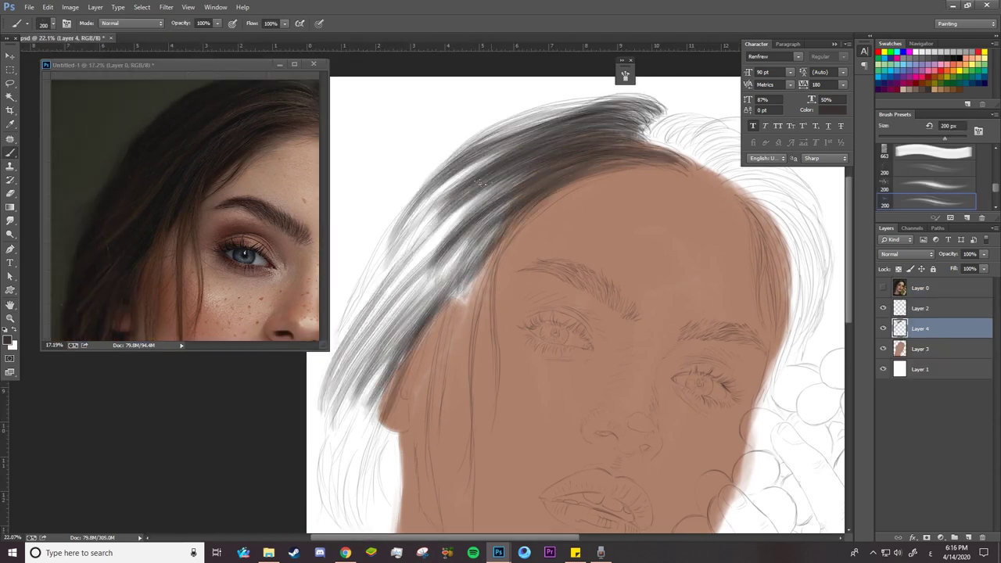
Enlarge the brush and paint broad grey hair strands down the left side
right_click(446, 110)
double_click(508, 352)
drag(493, 211, 352, 406)
drag(525, 148, 414, 285)
drag(501, 219, 344, 461)
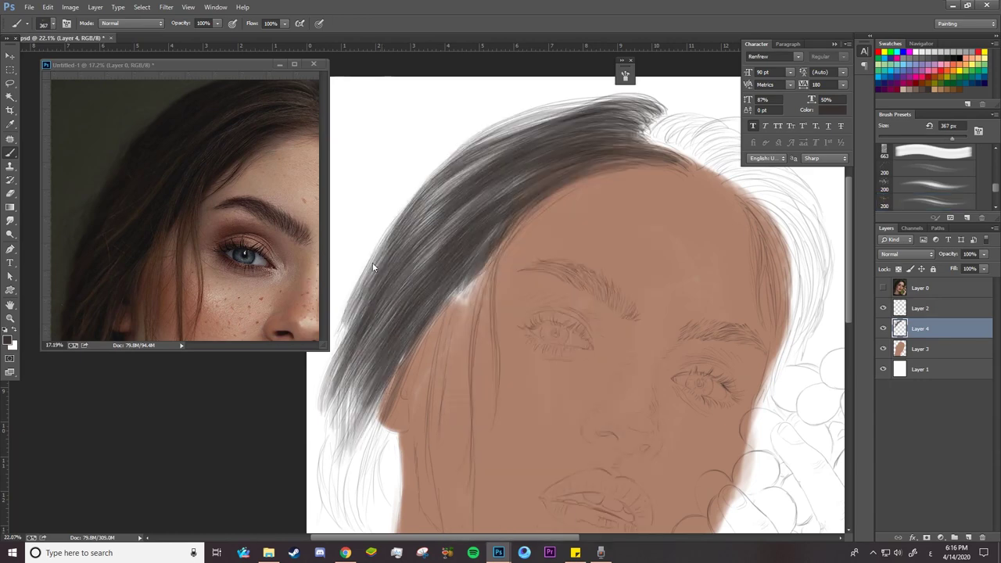
drag(470, 207, 328, 414)
drag(508, 313, 598, 192)
drag(187, 258, 188, 164)
drag(500, 227, 410, 395)
drag(449, 207, 422, 387)
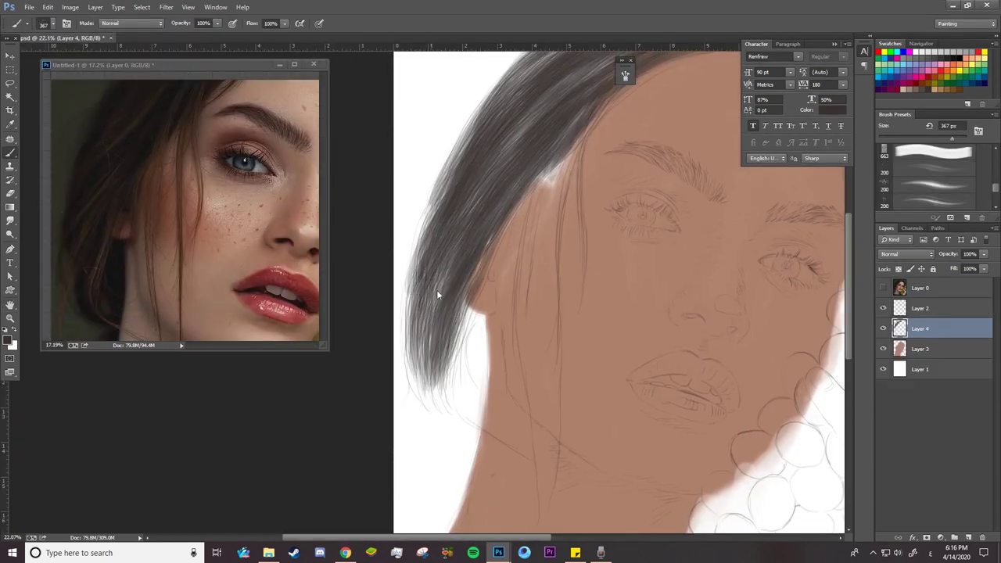
drag(436, 290, 427, 395)
Shrink the brush to 75 px and paint fine hair strands near the temple
right_click(526, 113)
double_click(594, 138)
drag(579, 121, 555, 227)
drag(563, 148, 530, 257)
drag(575, 131, 526, 234)
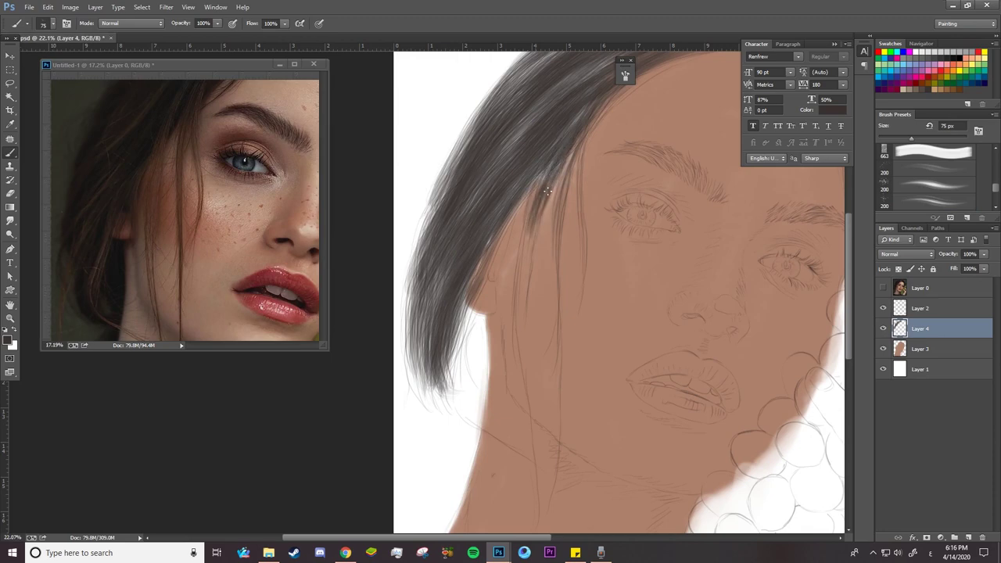
mouse_move(559, 165)
mouse_down()
mouse_move(526, 296)
mouse_move(491, 278)
mouse_up()
drag(529, 197, 513, 380)
Paint thin, loose hair strands running down toward the neck
drag(574, 146, 552, 249)
drag(563, 169, 551, 302)
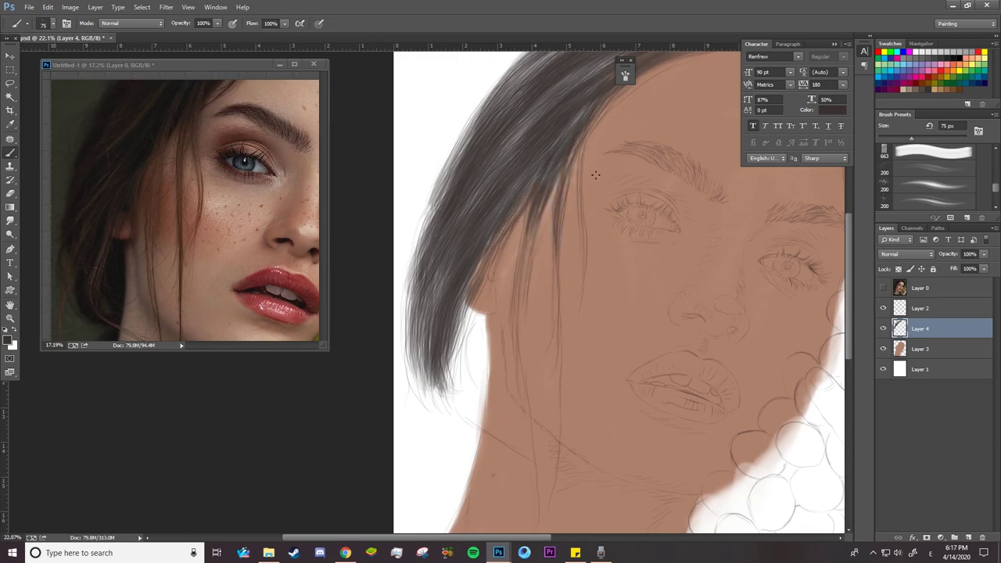
drag(589, 134, 579, 275)
drag(501, 261, 496, 388)
drag(526, 333, 518, 434)
drag(556, 404, 531, 263)
drag(534, 197, 532, 296)
drag(513, 210, 495, 343)
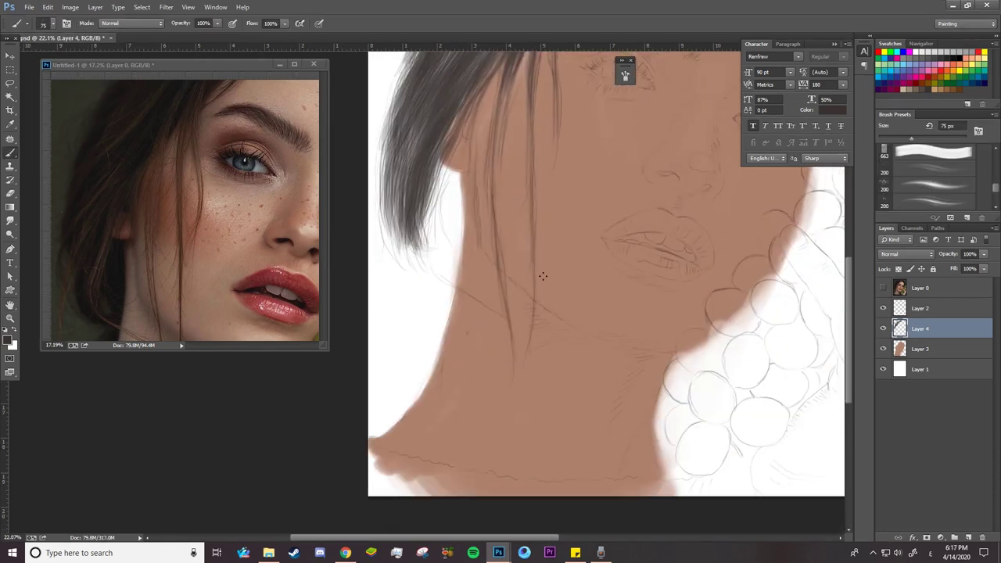
Fill in dark grey hair across the top of the head and along the right side
drag(531, 263, 295, 533)
drag(481, 157, 575, 177)
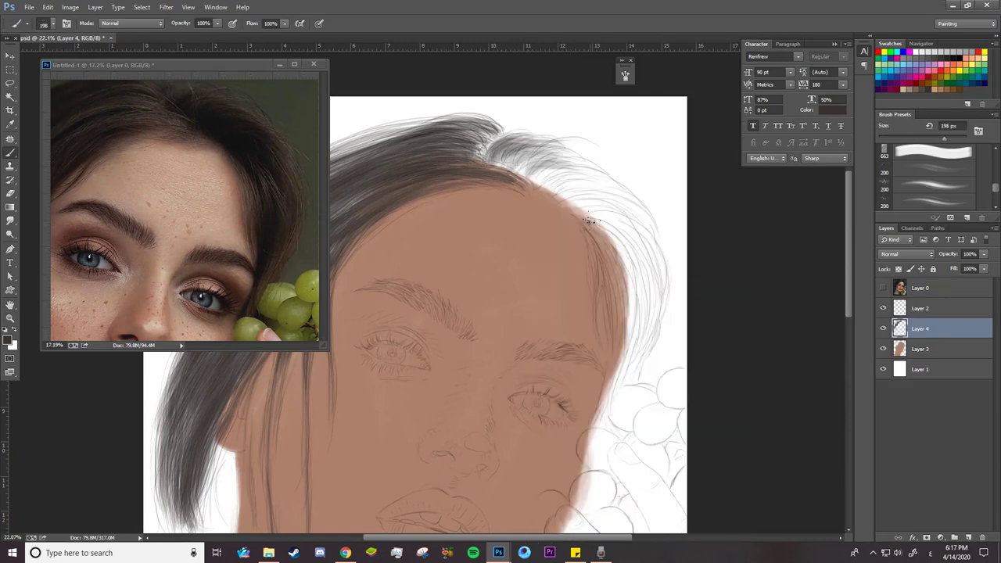
mouse_move(583, 227)
mouse_down()
mouse_move(638, 364)
mouse_move(657, 369)
mouse_up()
mouse_move(567, 196)
mouse_down()
mouse_move(659, 345)
mouse_move(649, 321)
mouse_up()
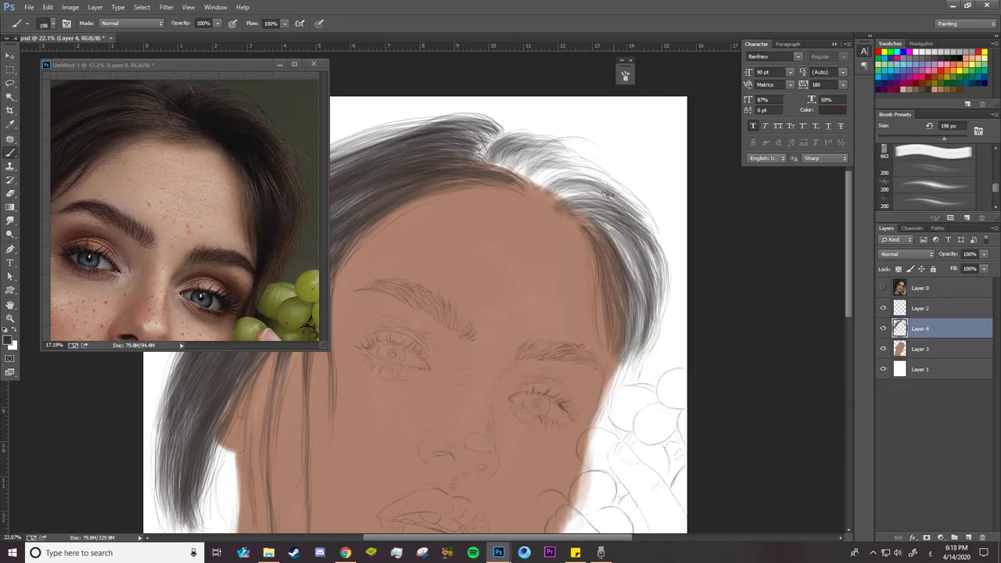
drag(528, 157, 611, 202)
drag(497, 137, 626, 206)
drag(548, 168, 651, 336)
drag(551, 205, 635, 291)
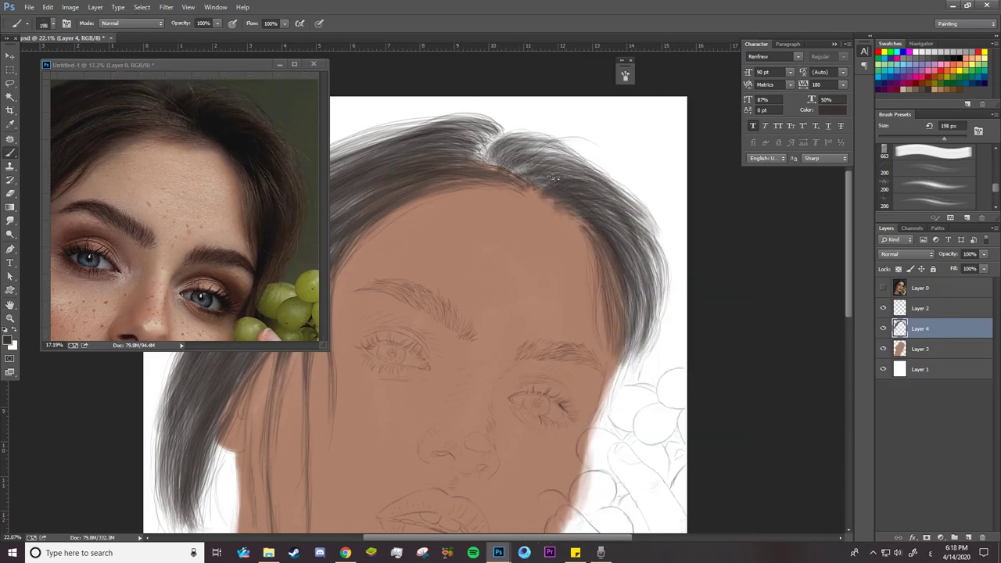
mouse_move(492, 135)
mouse_down()
mouse_move(561, 180)
mouse_move(552, 190)
mouse_up()
drag(518, 148, 592, 195)
mouse_move(484, 171)
mouse_down()
mouse_move(502, 139)
mouse_move(460, 126)
mouse_move(469, 134)
mouse_move(501, 118)
mouse_move(454, 133)
mouse_move(446, 158)
mouse_up()
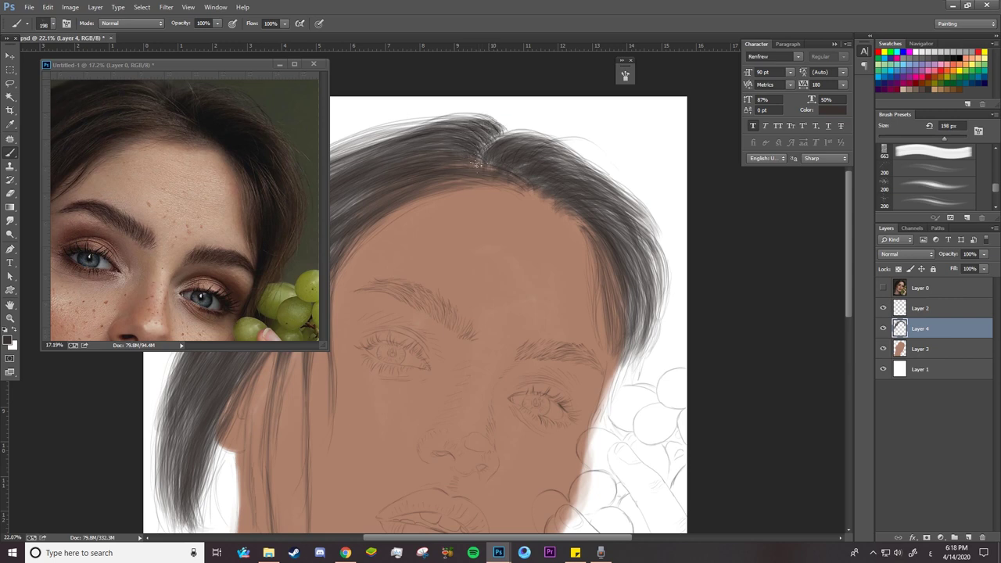
Darken the hairline along the forehead and the right-side hair toward the jaw
drag(414, 191, 500, 178)
mouse_move(351, 205)
mouse_down()
mouse_move(484, 181)
mouse_move(545, 194)
mouse_move(585, 224)
mouse_move(626, 345)
mouse_up()
drag(639, 274, 625, 380)
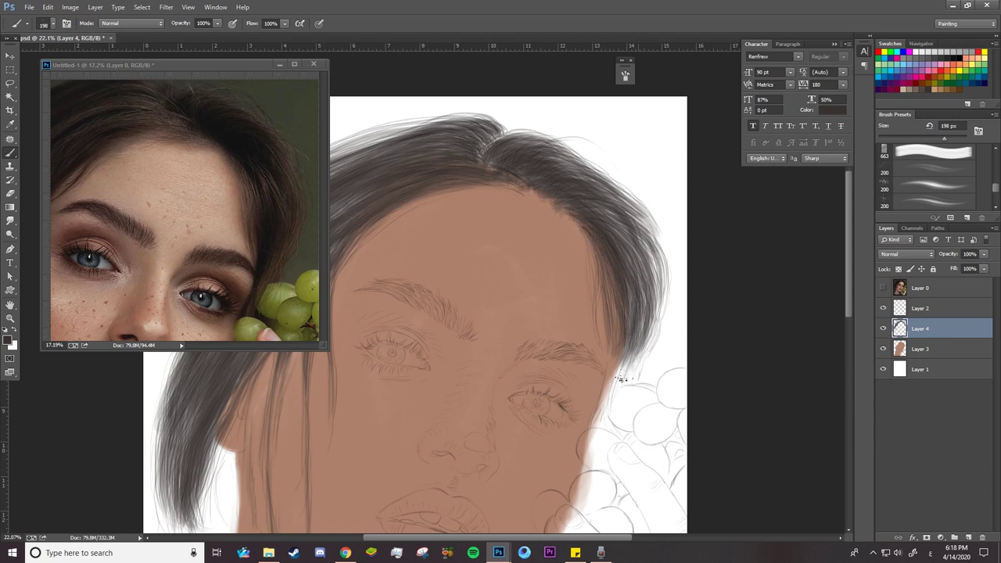
drag(658, 246, 631, 376)
drag(641, 329, 626, 395)
scroll(853, 303, down, 3)
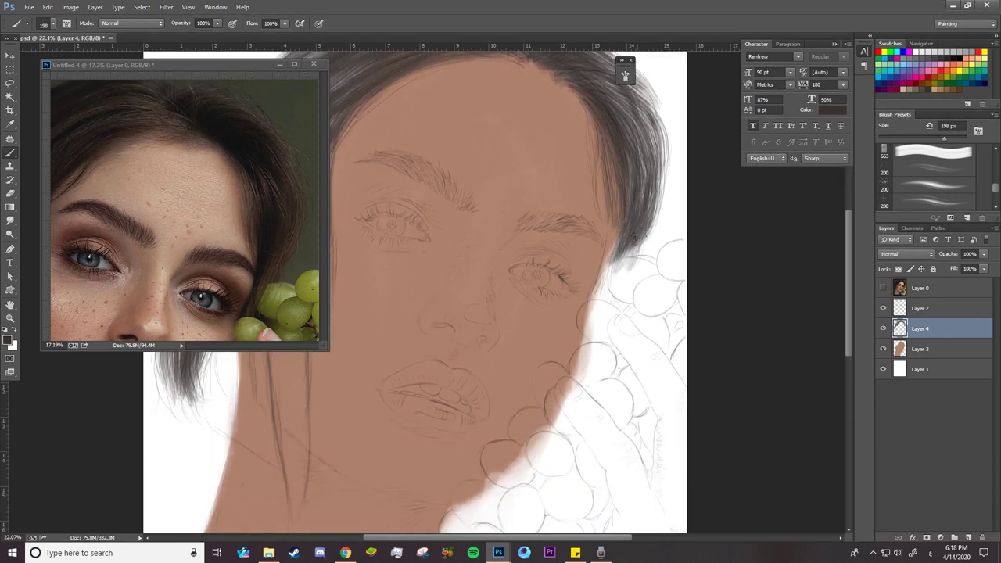
mouse_move(612, 242)
mouse_down()
mouse_move(614, 341)
mouse_move(588, 360)
mouse_up()
drag(316, 313, 320, 246)
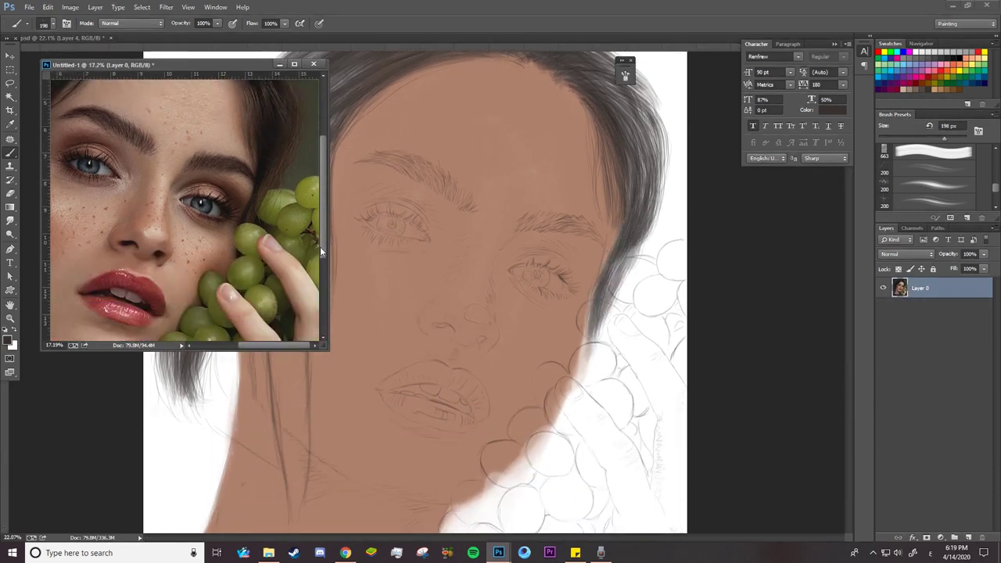
drag(606, 286, 583, 352)
drag(622, 258, 614, 289)
Zoom out to check the painting and add dark strokes along the top of the hair
key(z)
drag(618, 243, 548, 243)
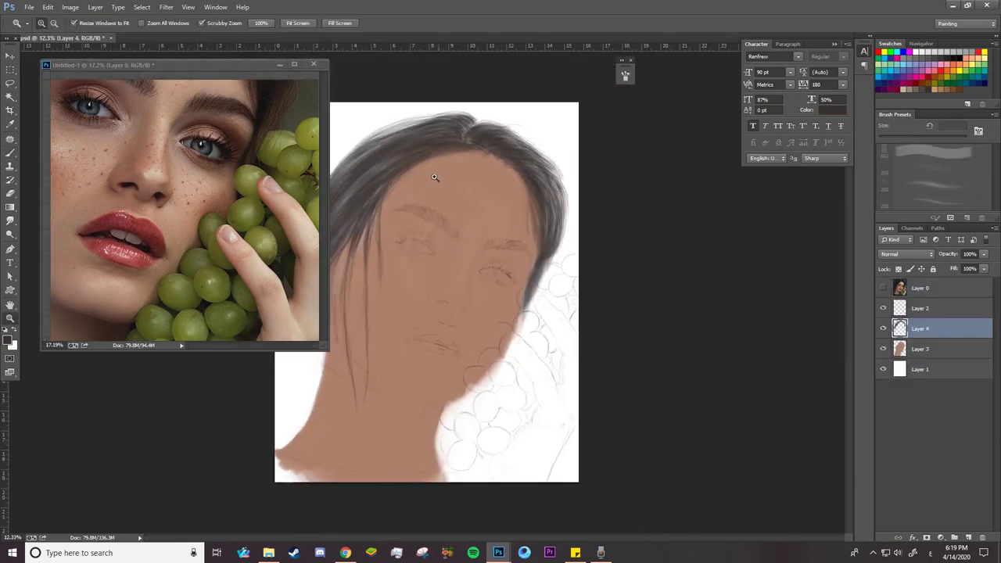
drag(204, 102, 186, 102)
click(400, 102)
drag(399, 101, 469, 101)
key(b)
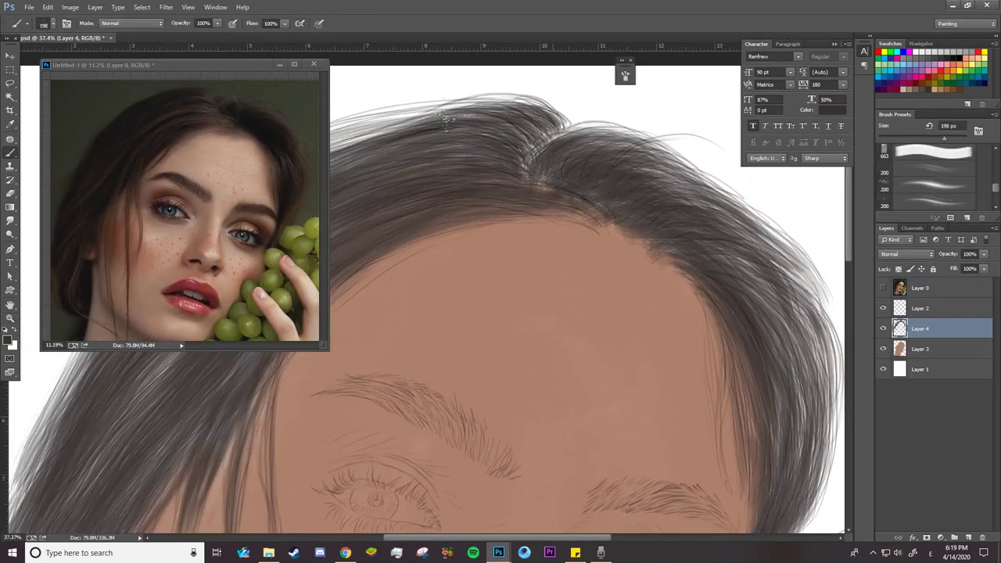
drag(368, 133, 493, 98)
scroll(532, 205, down, 2)
drag(531, 205, 470, 205)
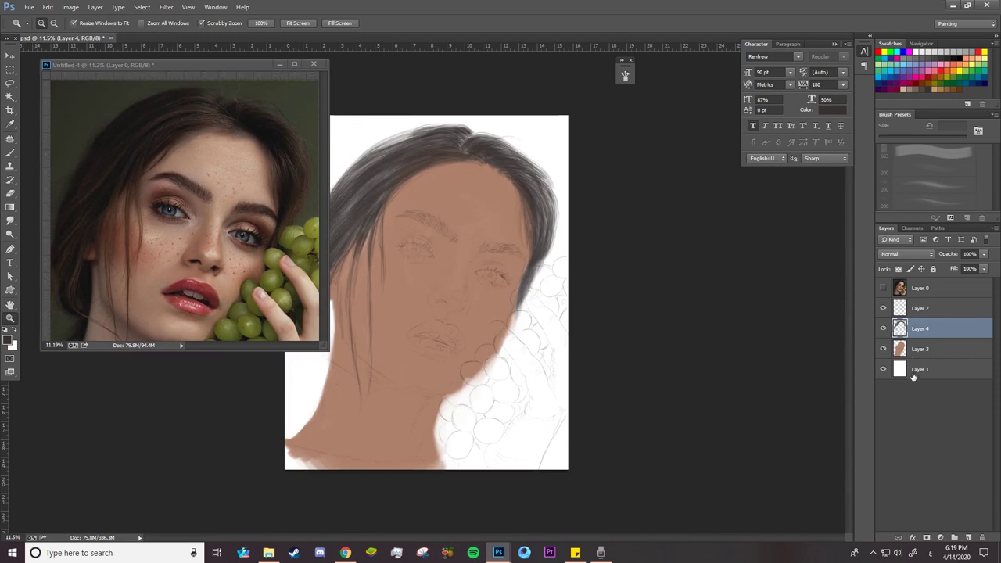
Add a new layer above Layer 3 and sample dark red from the reference sweater
click(929, 351)
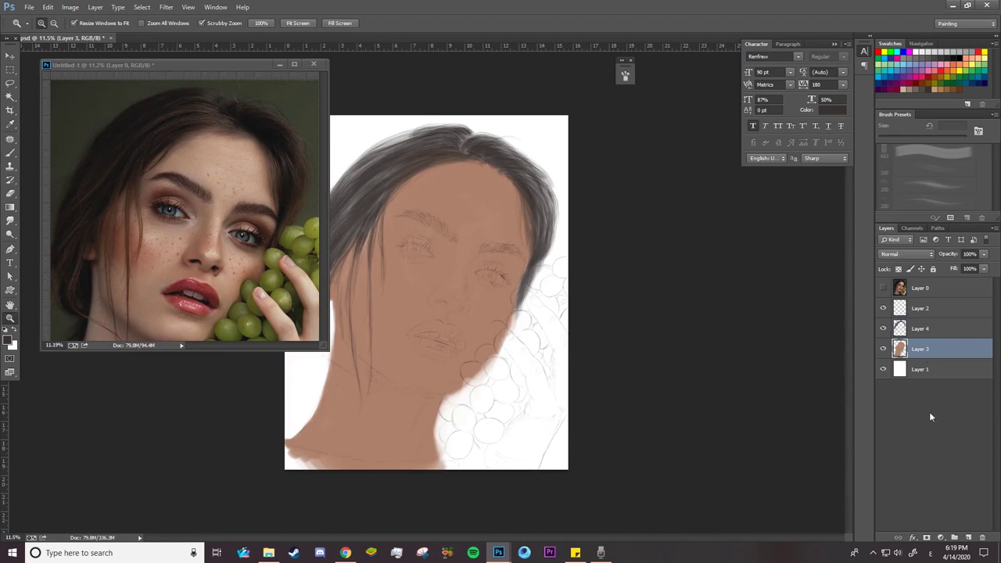
click(967, 538)
click(284, 254)
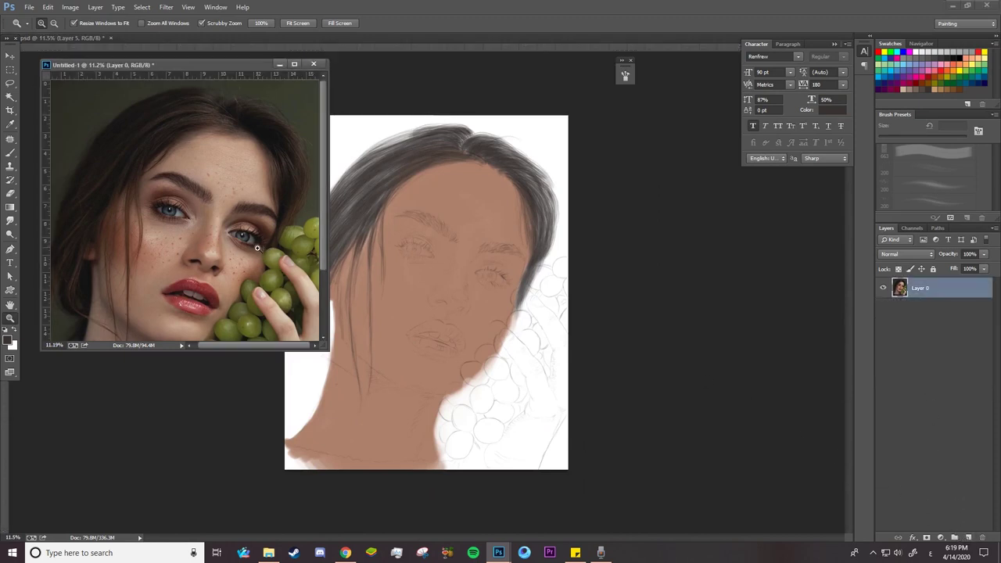
mouse_move(284, 254)
mouse_down()
mouse_move(209, 323)
mouse_move(266, 345)
mouse_up()
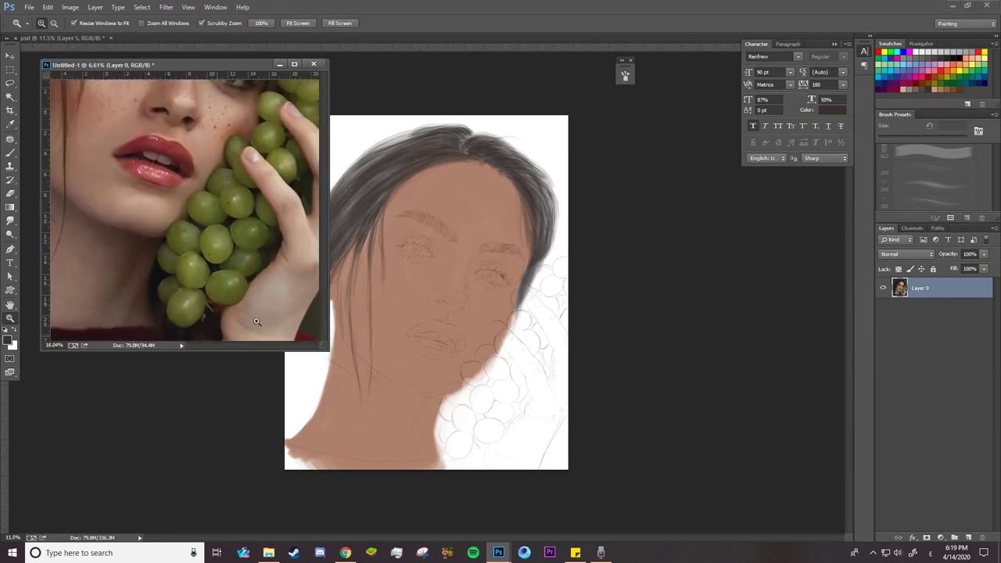
key(b)
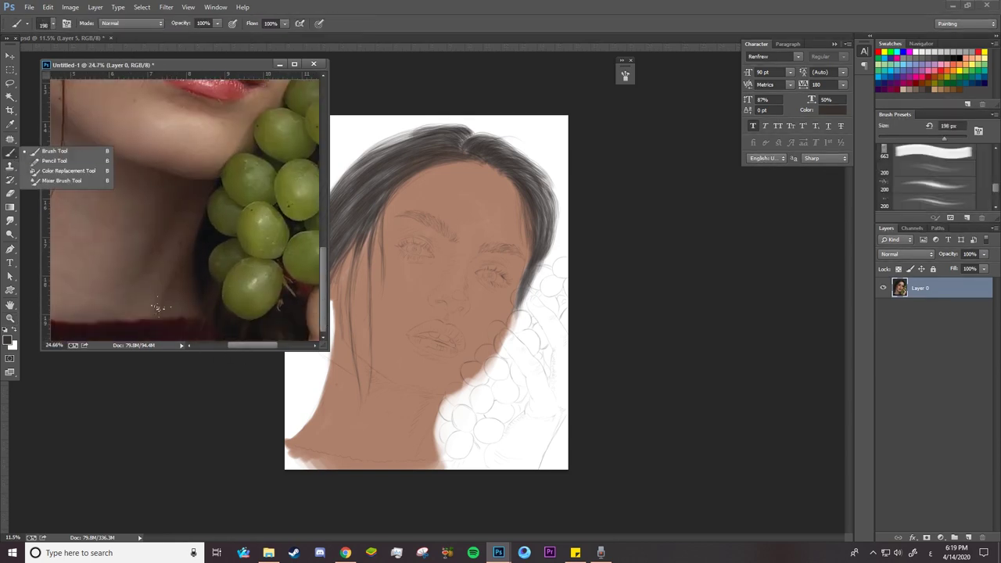
drag(151, 325, 141, 316)
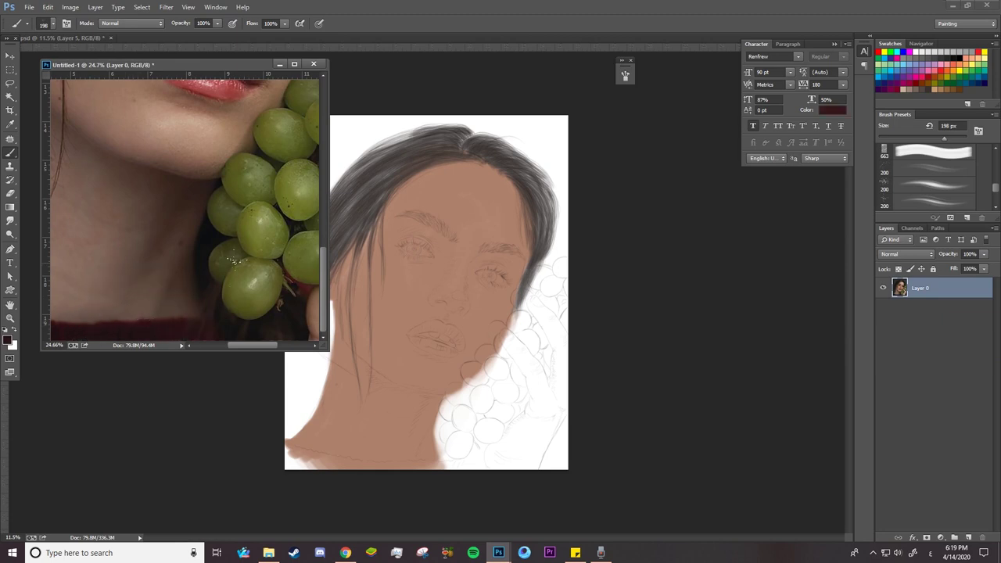
Choose a soft round brush from the brush presets
right_click(452, 244)
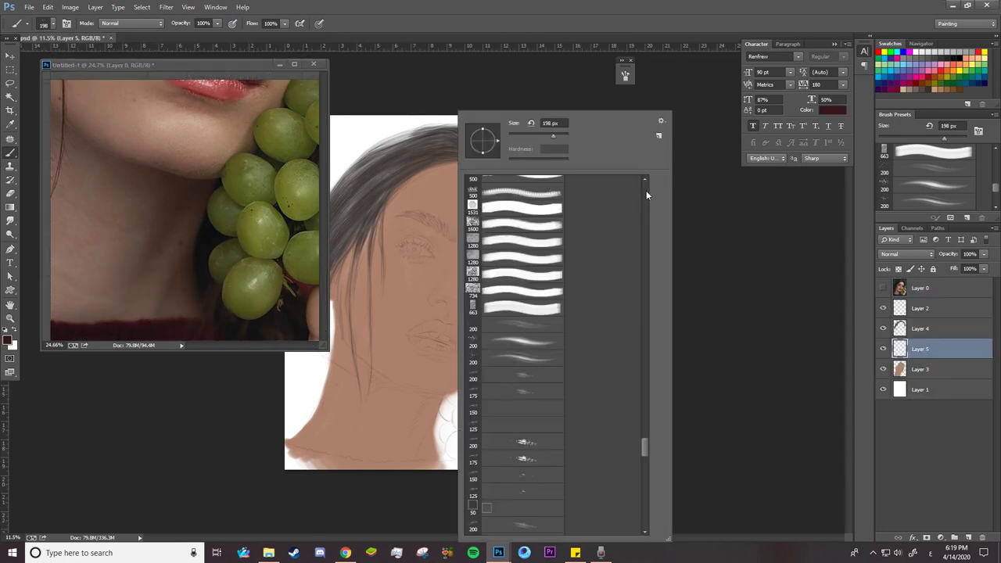
scroll(646, 191, up, 3)
scroll(646, 188, up, 3)
drag(647, 328, 639, 173)
click(549, 185)
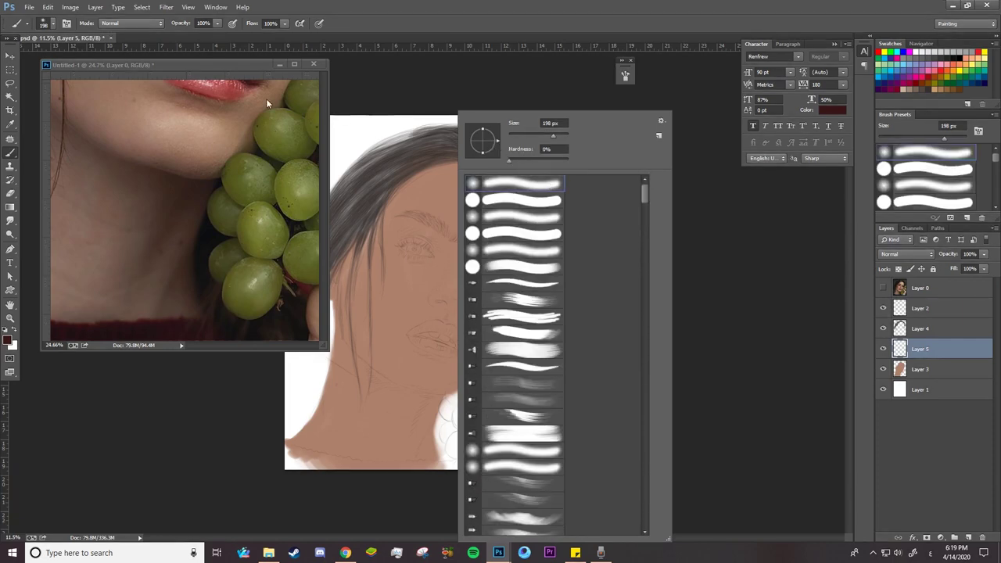
Enable Transfer with flow controlled by Pen Pressure and opacity control turned off
click(68, 23)
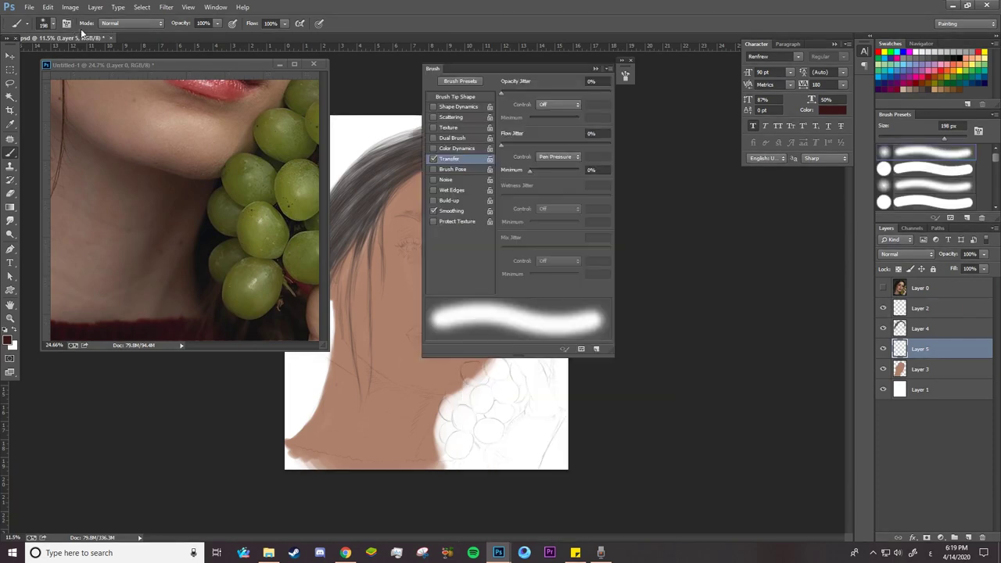
click(434, 159)
click(556, 158)
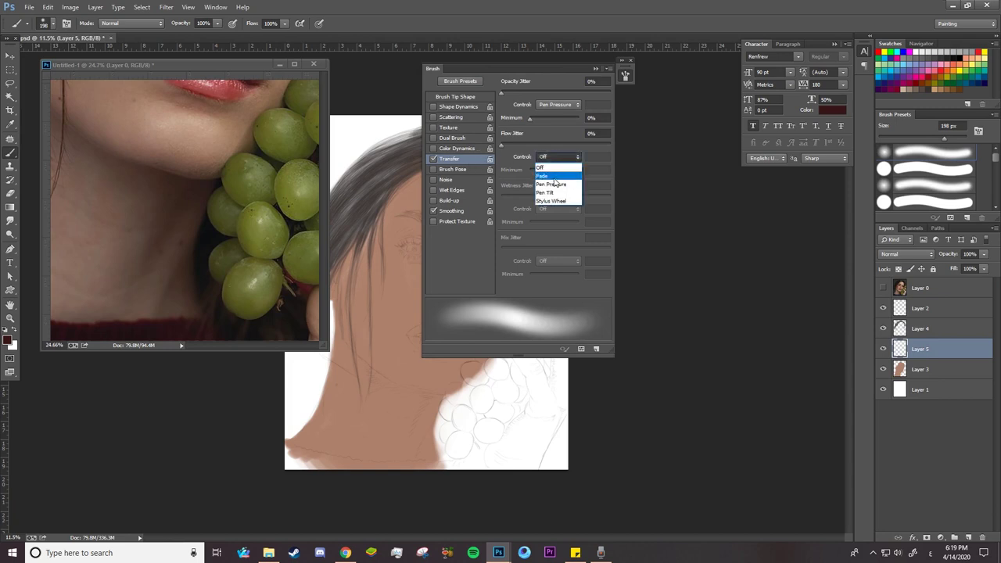
click(552, 185)
click(559, 106)
click(559, 109)
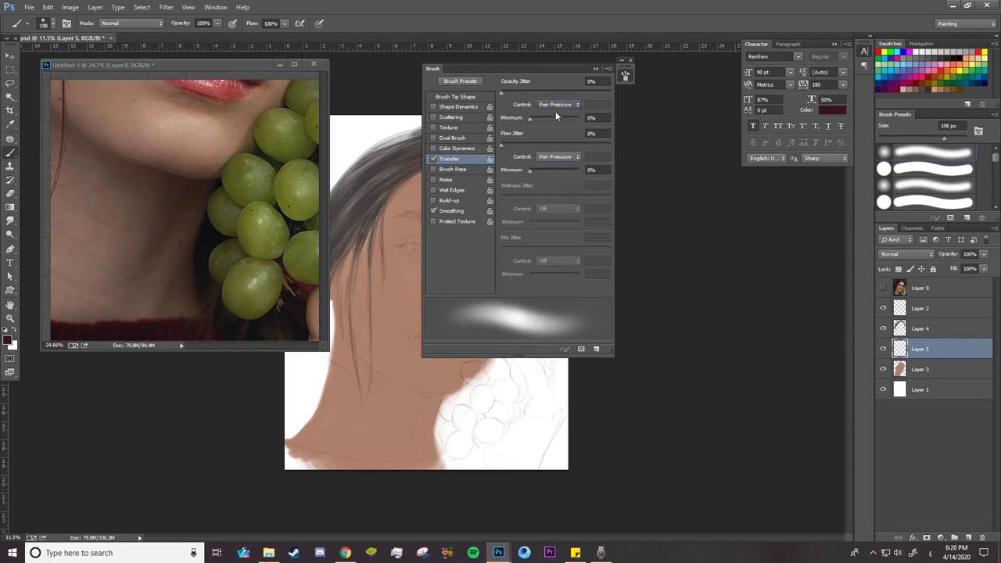
click(555, 104)
click(541, 115)
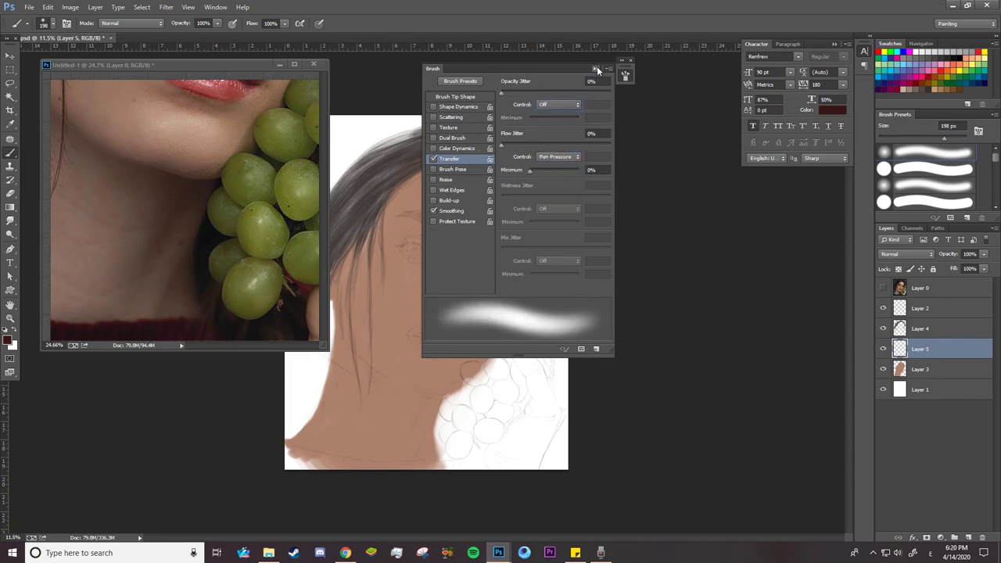
click(596, 69)
scroll(268, 485, up, 3)
Brush dark red over the sweater area up to the neckline, then switch to the Pen tool
right_click(346, 422)
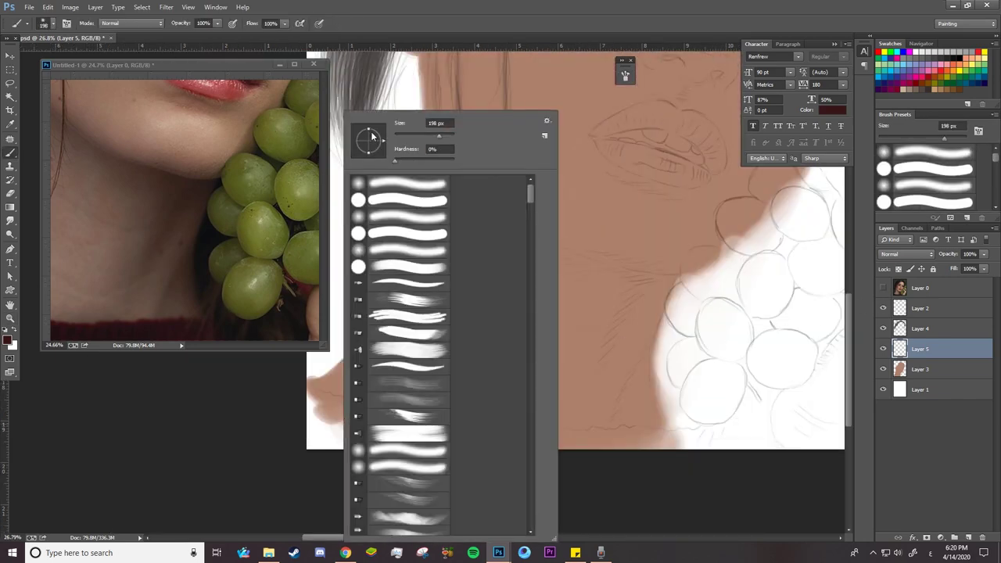
drag(313, 422, 359, 443)
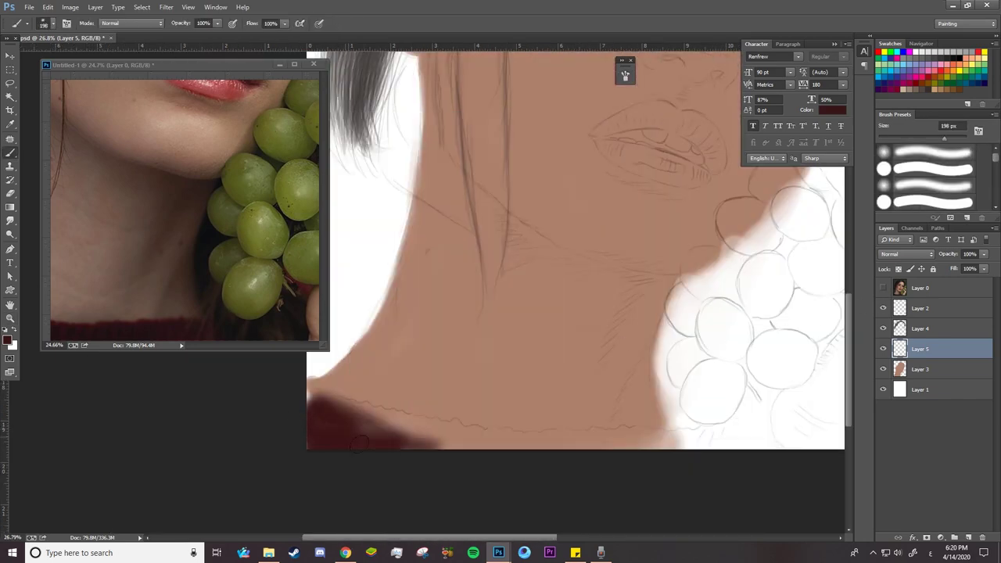
scroll(384, 424, up, 2)
scroll(346, 384, up, 2)
right_click(414, 395)
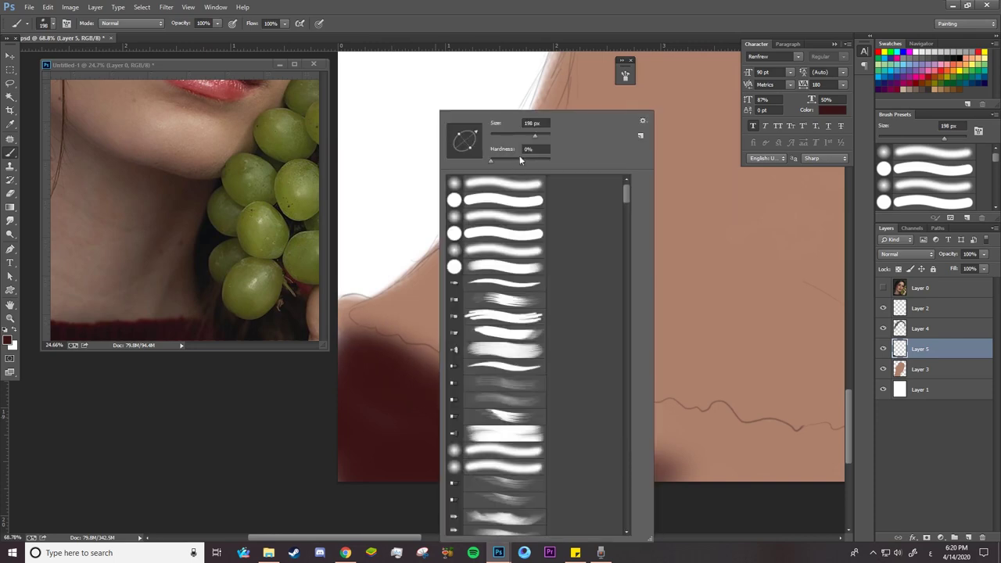
key(Return)
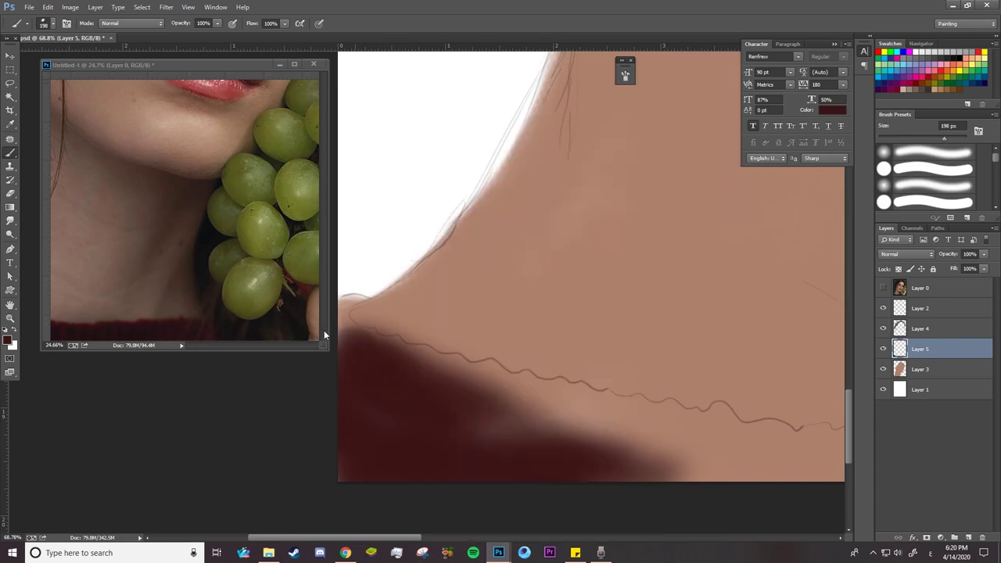
mouse_move(371, 353)
mouse_down()
mouse_move(628, 447)
mouse_move(684, 430)
mouse_move(593, 416)
mouse_up()
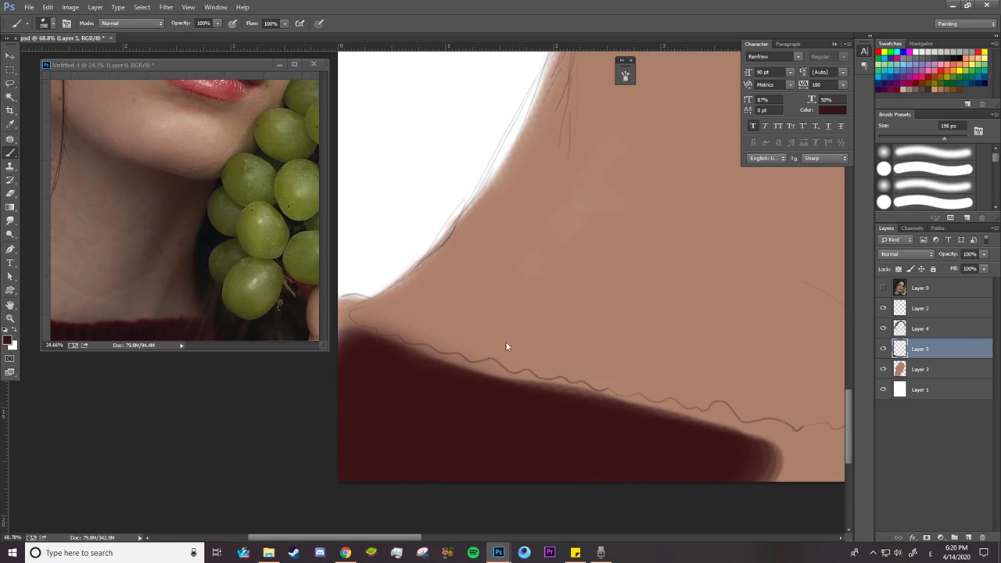
click(10, 248)
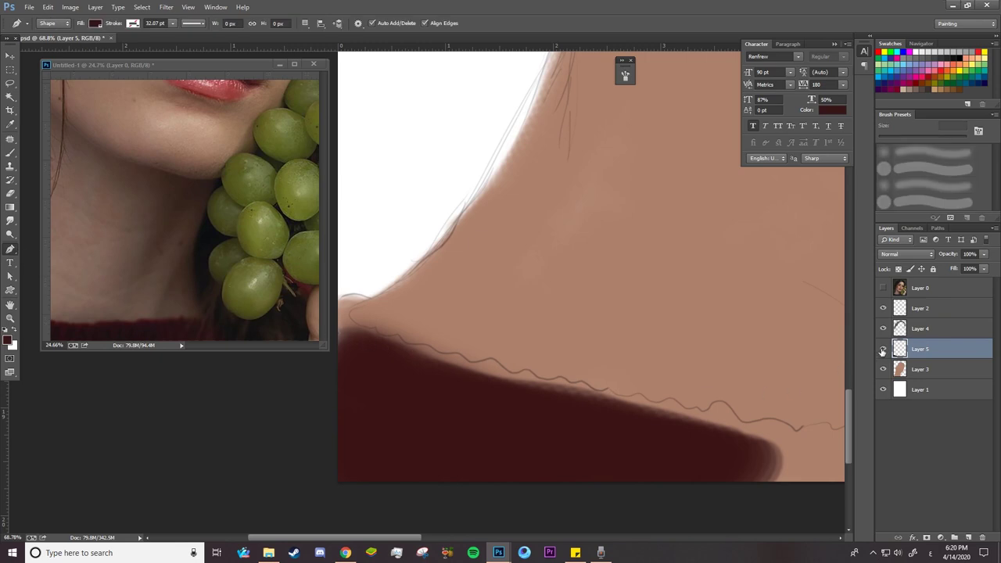
Hide Layer 5, put the Pen tool in Shape mode, and start tracing the neckline from its left end
click(884, 349)
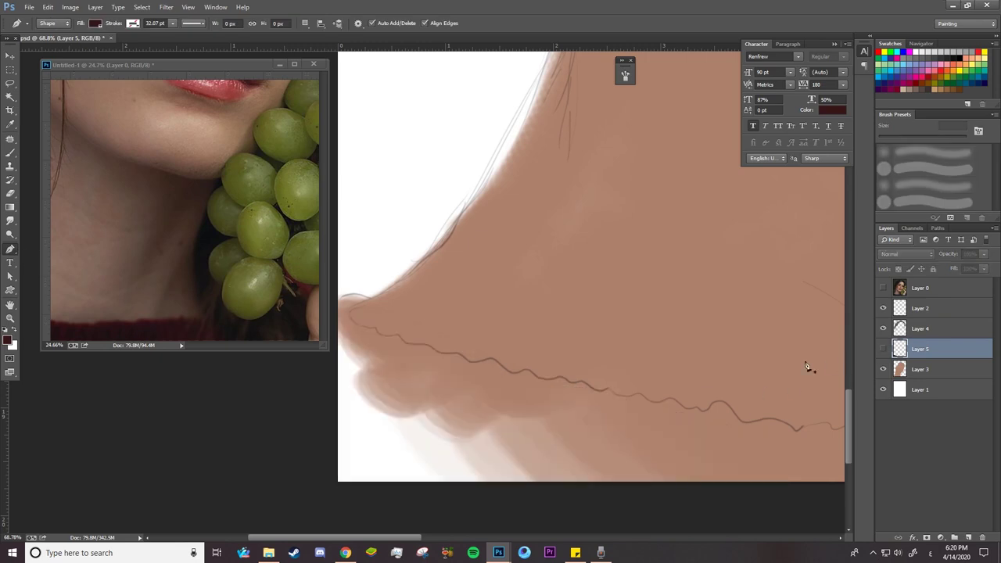
click(58, 24)
click(54, 26)
click(368, 298)
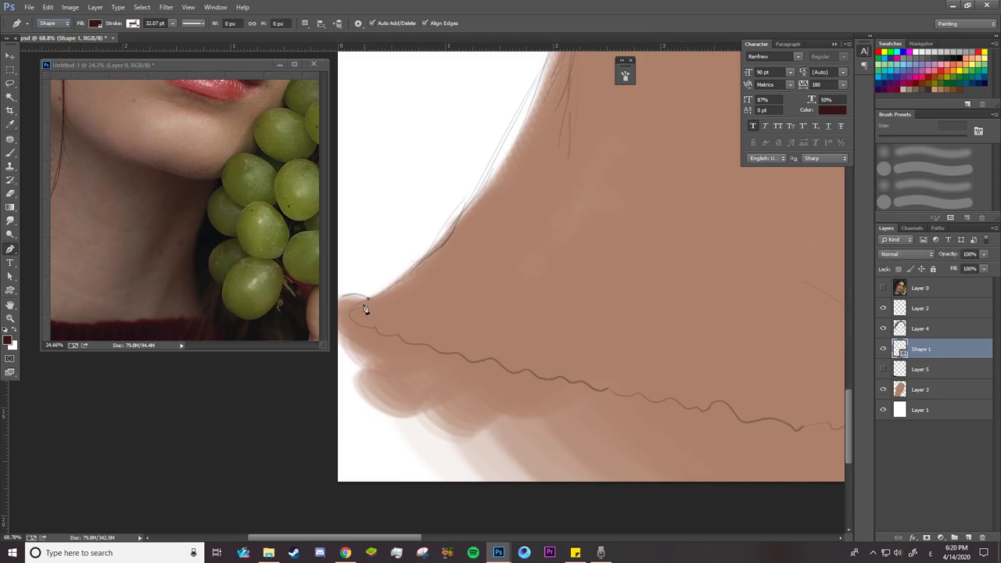
drag(347, 314, 359, 327)
click(364, 328)
click(376, 329)
click(398, 334)
click(428, 345)
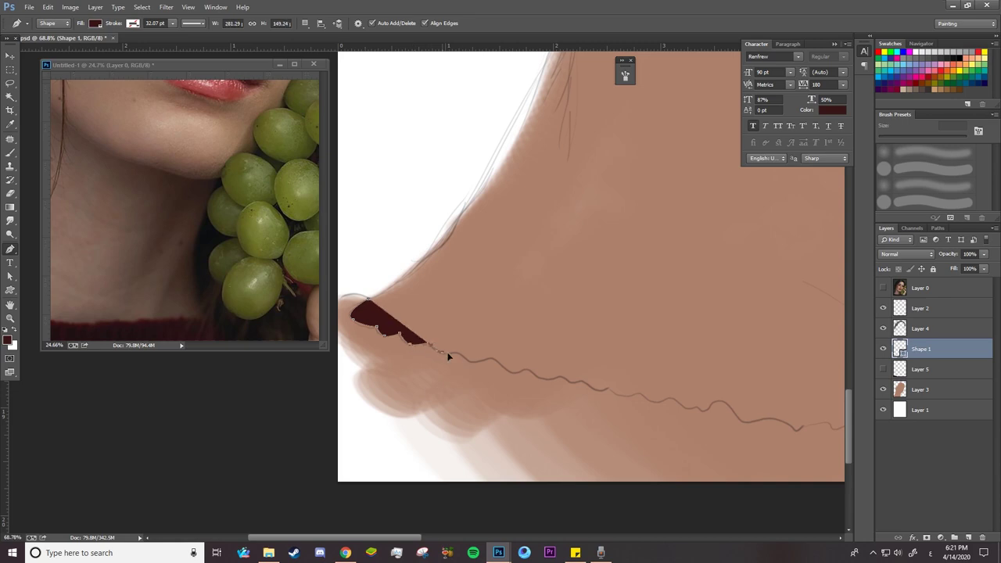
click(444, 351)
click(475, 362)
Add corner points along the scalloped neckline rightward to its visible end
click(510, 373)
click(523, 368)
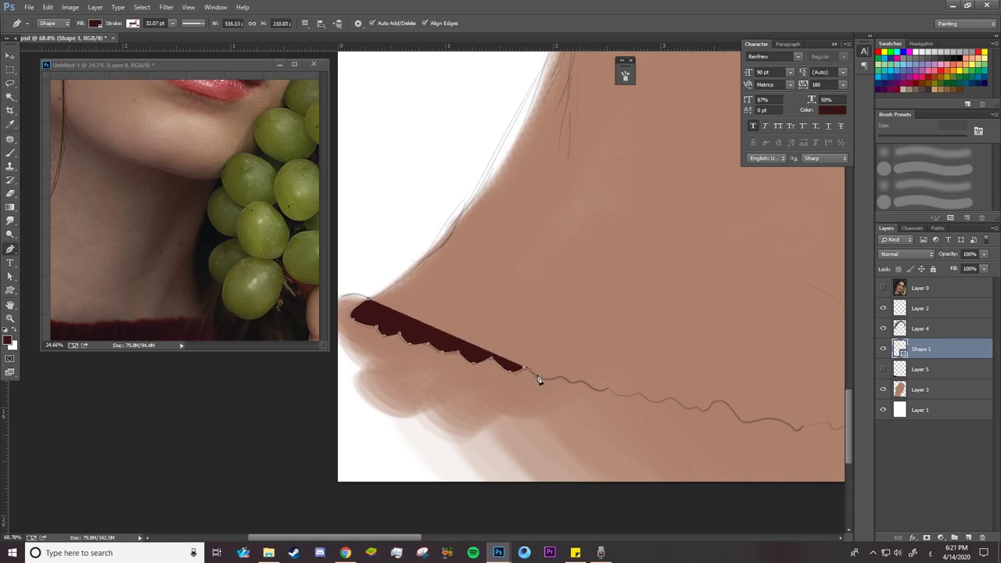
click(544, 378)
click(561, 378)
click(577, 383)
click(591, 388)
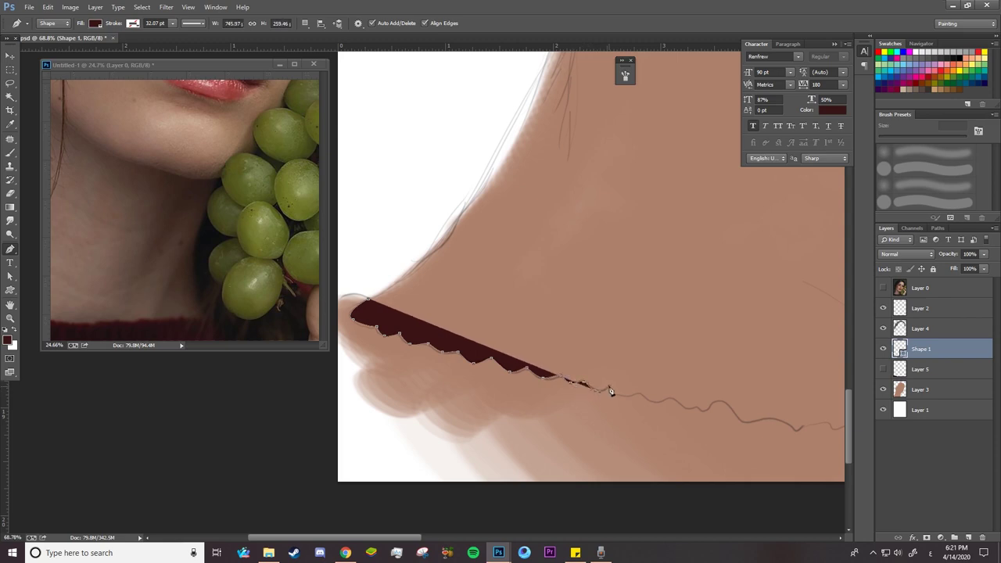
click(610, 389)
click(641, 394)
click(669, 398)
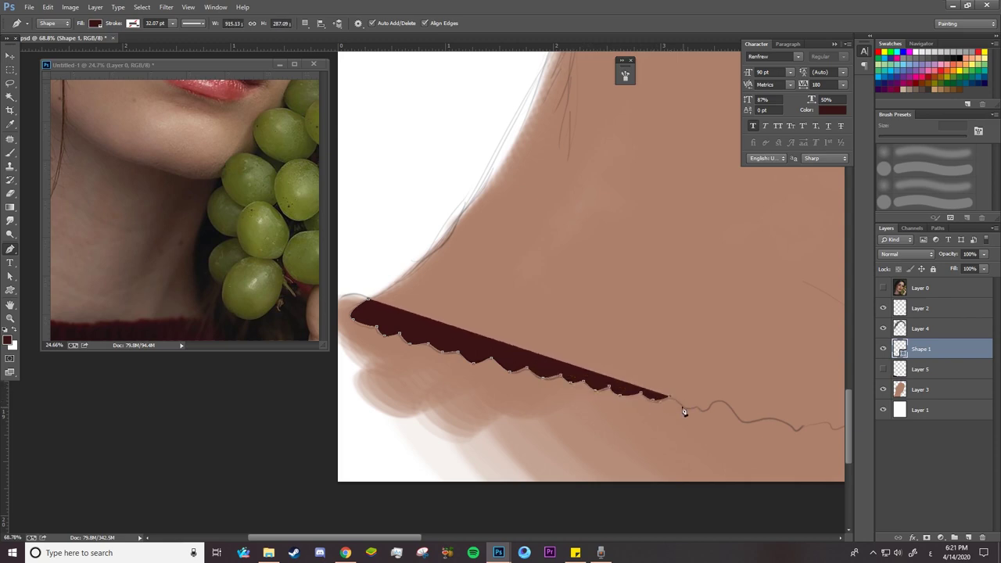
click(695, 408)
click(713, 409)
click(742, 419)
click(779, 421)
click(814, 422)
Bring more of the neckline into view and trace its scallops further right
drag(645, 385, 407, 333)
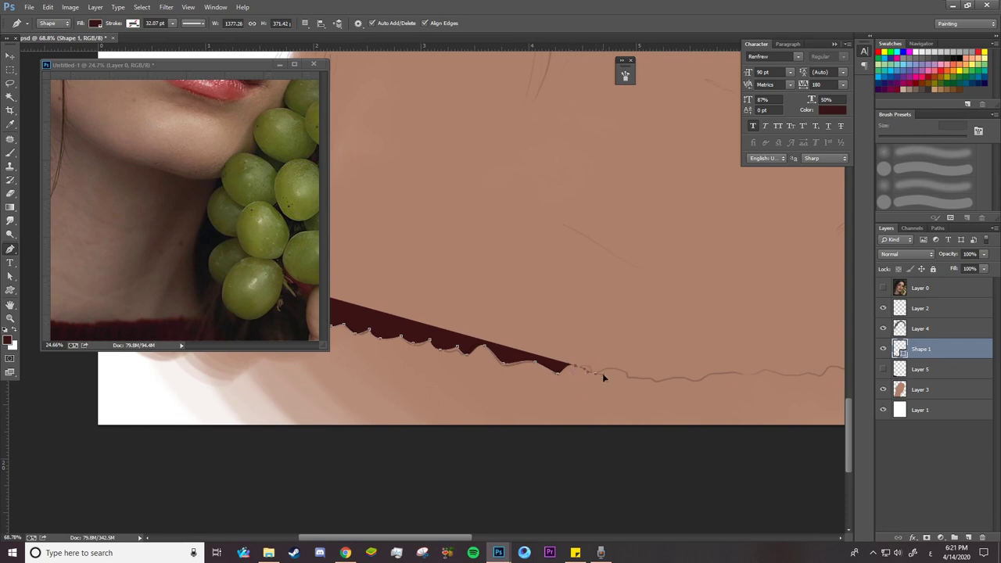
click(598, 374)
click(615, 370)
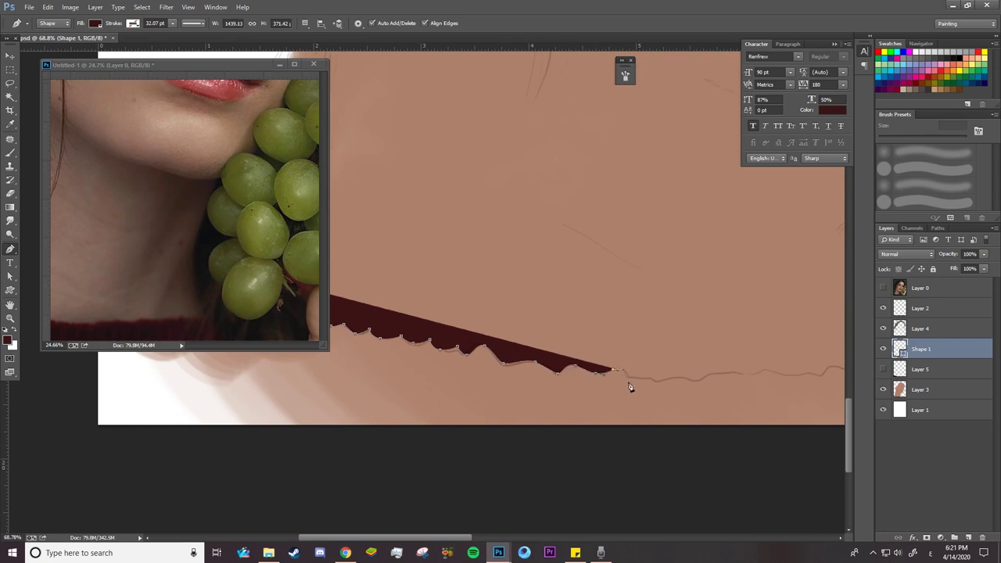
click(630, 380)
click(676, 378)
click(724, 372)
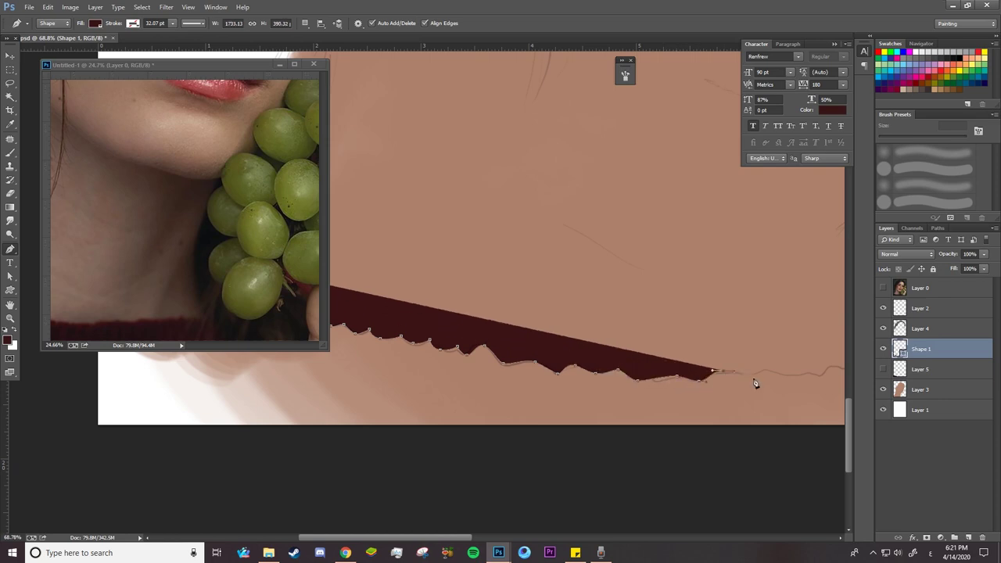
click(767, 370)
click(798, 372)
click(828, 366)
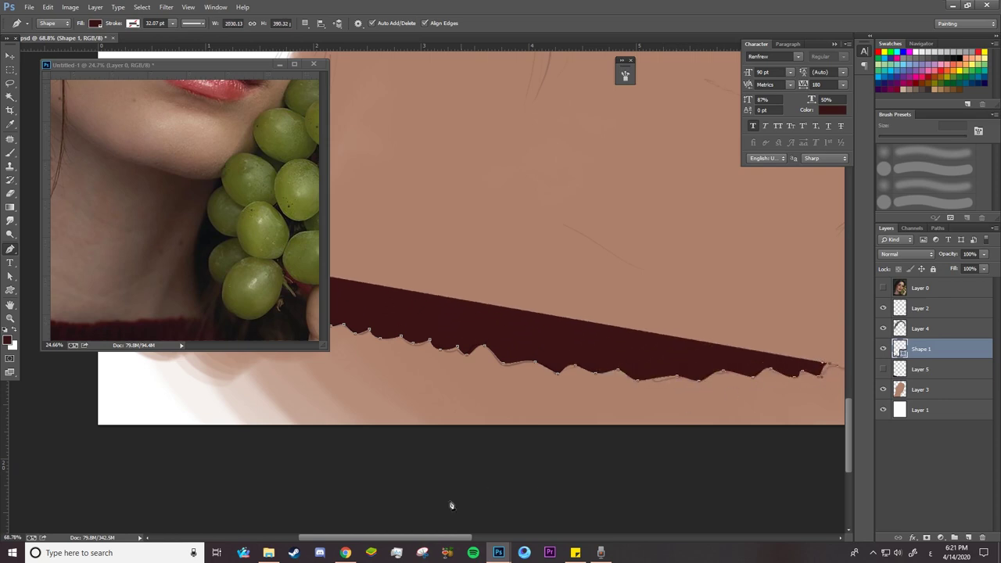
Continue the neckline trace right until it meets the grapes
drag(438, 539, 513, 538)
click(488, 369)
click(506, 373)
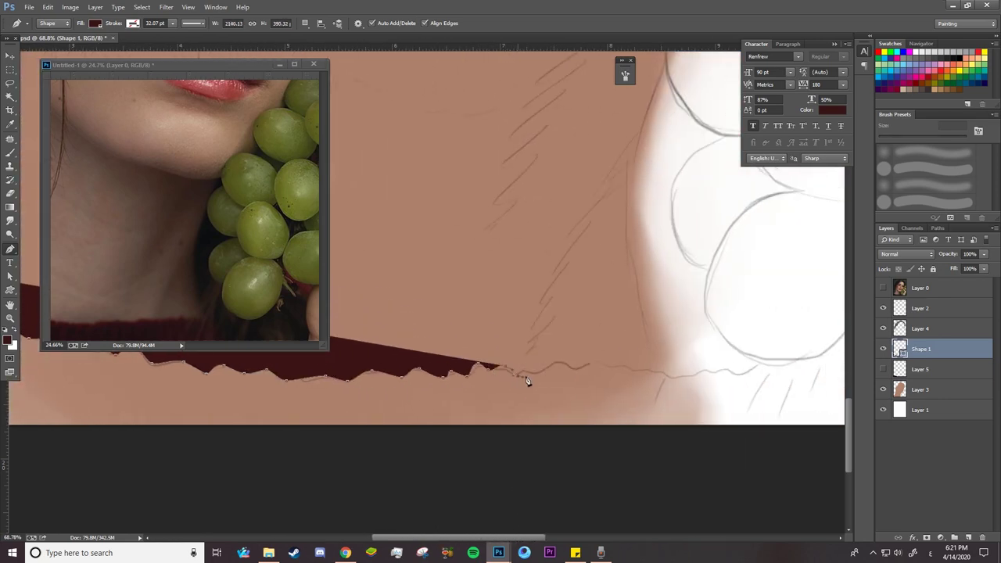
click(519, 366)
click(543, 371)
click(560, 362)
click(582, 362)
click(610, 370)
click(648, 368)
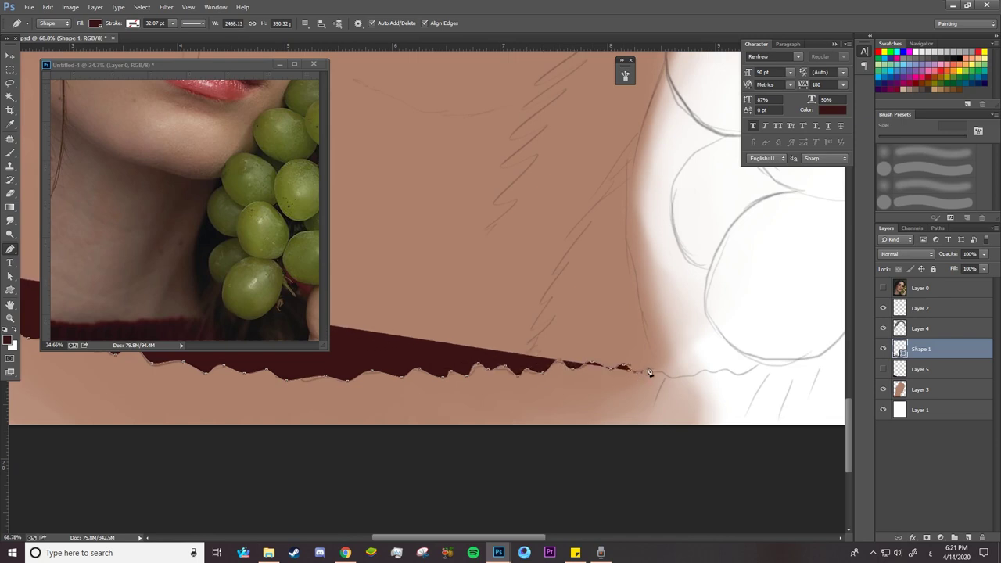
click(667, 378)
click(686, 370)
click(701, 371)
click(726, 366)
click(753, 364)
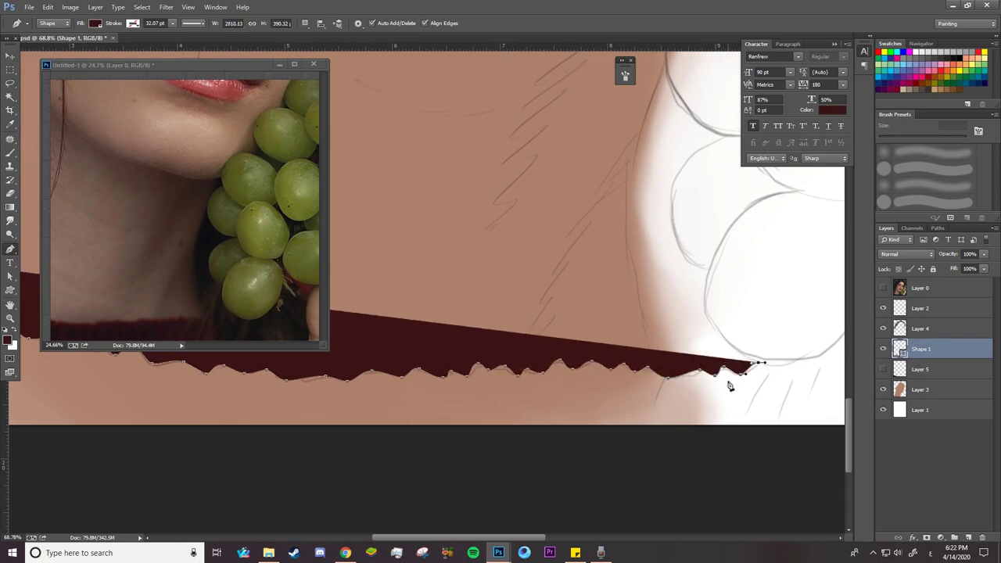
Route the outline below the grapes and canvas, closing the dark-red sweater shape at its start point
drag(531, 541, 591, 539)
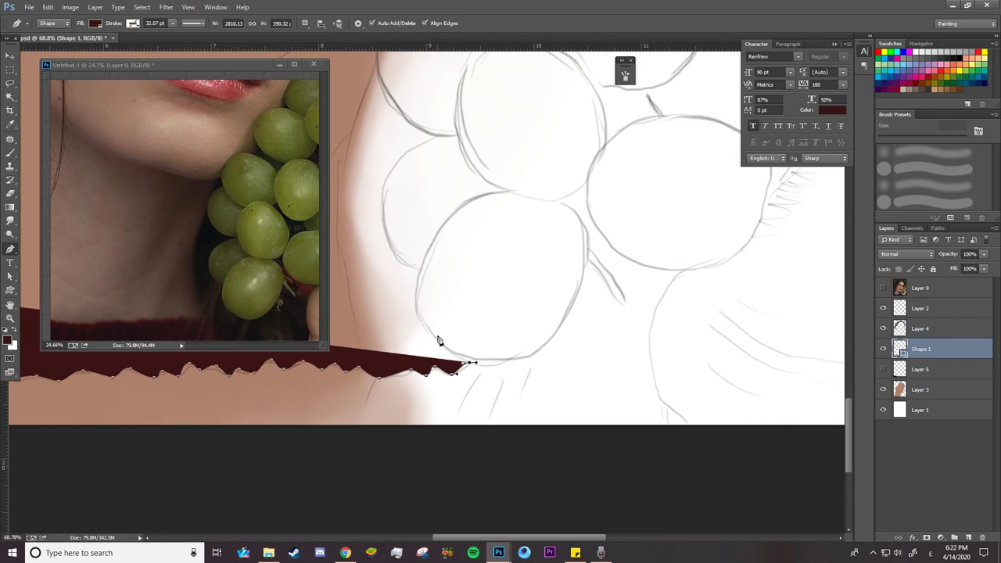
click(592, 253)
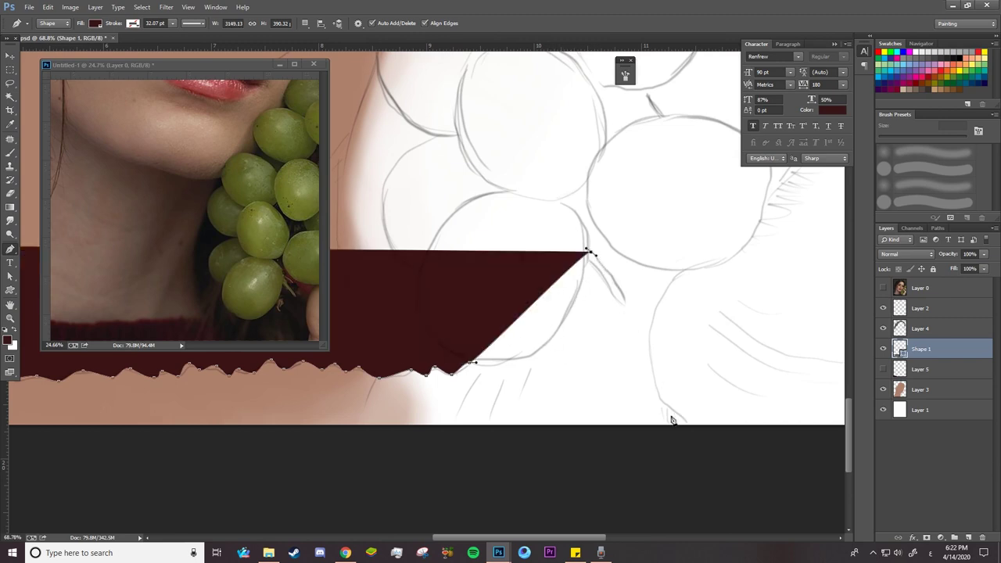
click(690, 423)
click(584, 461)
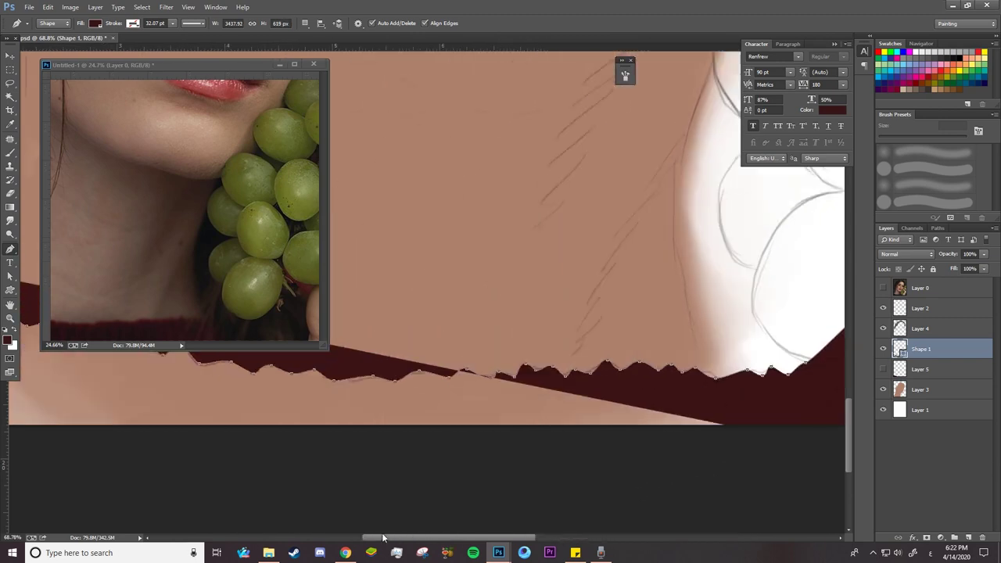
drag(460, 539, 261, 539)
click(347, 461)
click(397, 237)
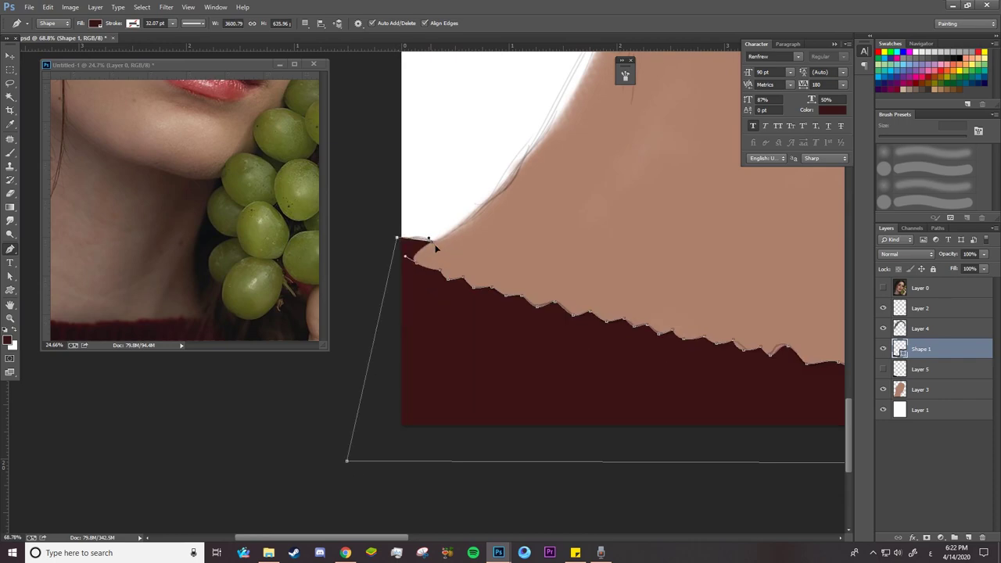
click(429, 238)
key(z)
drag(548, 313, 391, 328)
mouse_move(254, 333)
mouse_down()
mouse_move(183, 295)
mouse_move(196, 294)
mouse_up()
drag(479, 491, 584, 442)
With Direct Selection, drag the bottom-right anchor into a curve stretching out to the right
key(b)
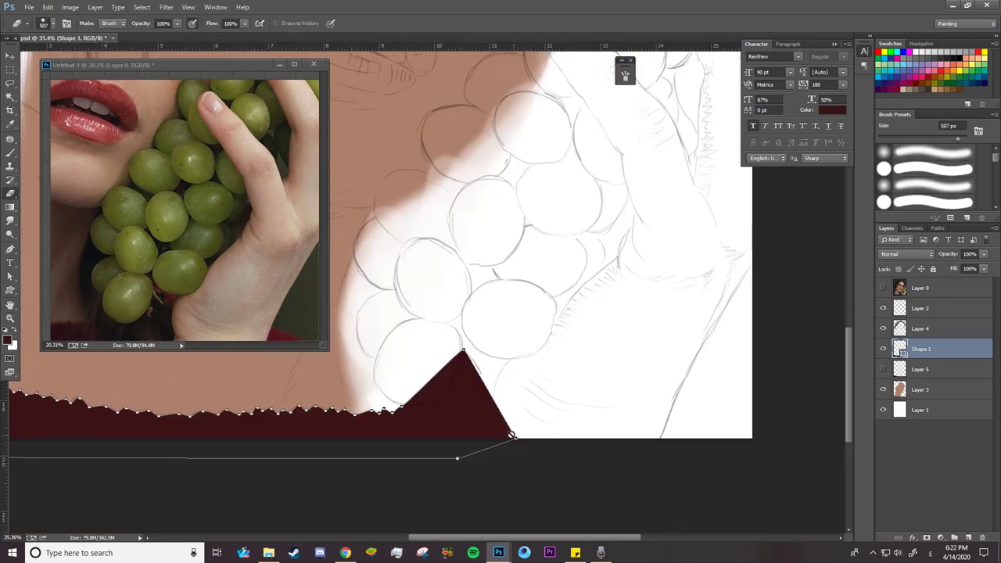
click(11, 277)
click(63, 285)
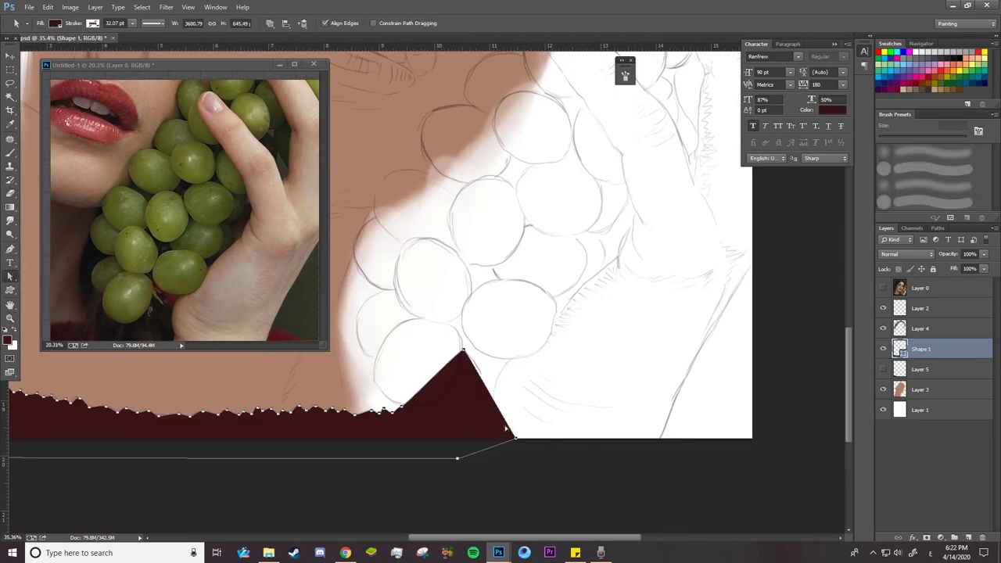
drag(515, 442, 519, 445)
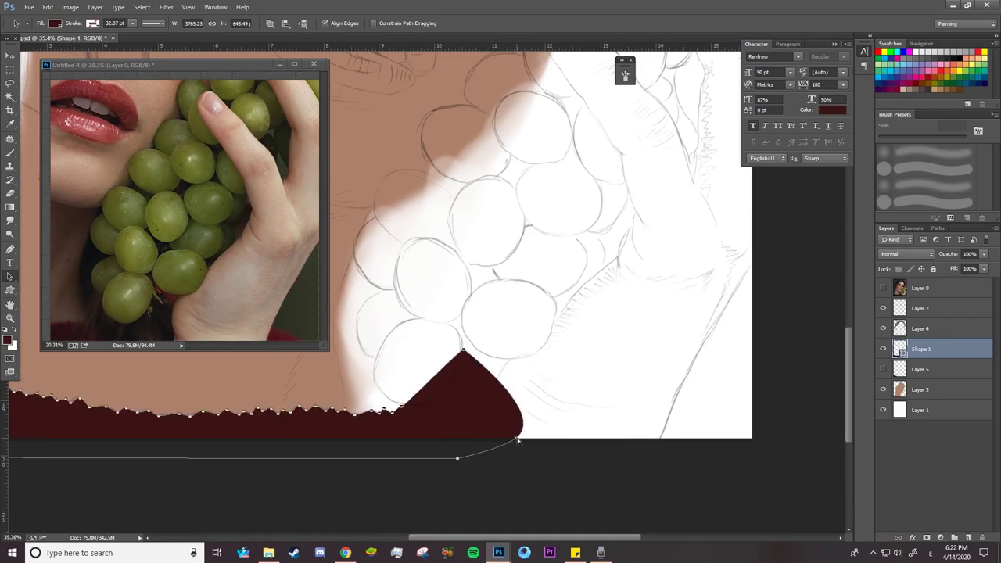
drag(516, 442, 761, 439)
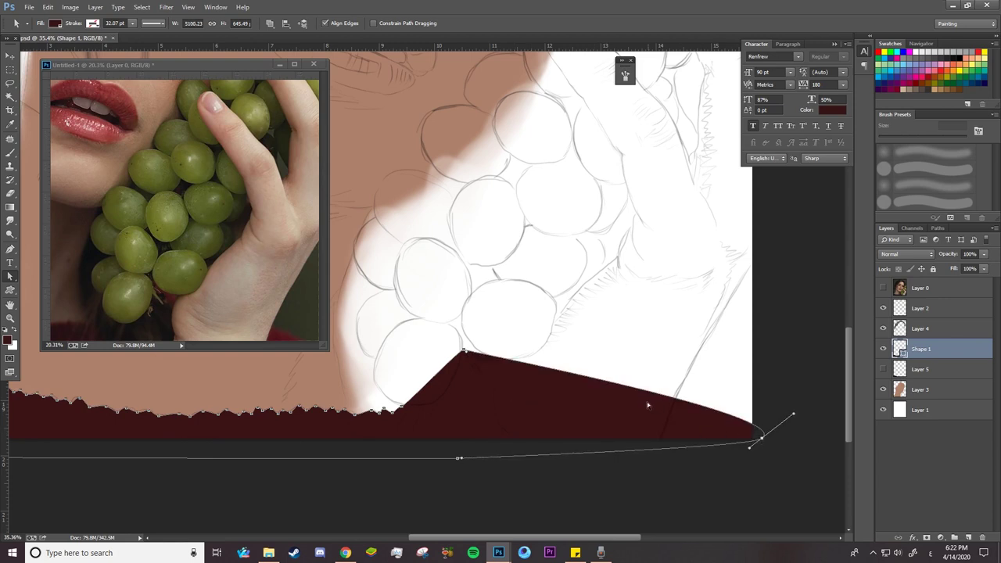
click(800, 398)
Rasterize the Shape 1 layer from its layer context menu
click(613, 399)
right_click(964, 355)
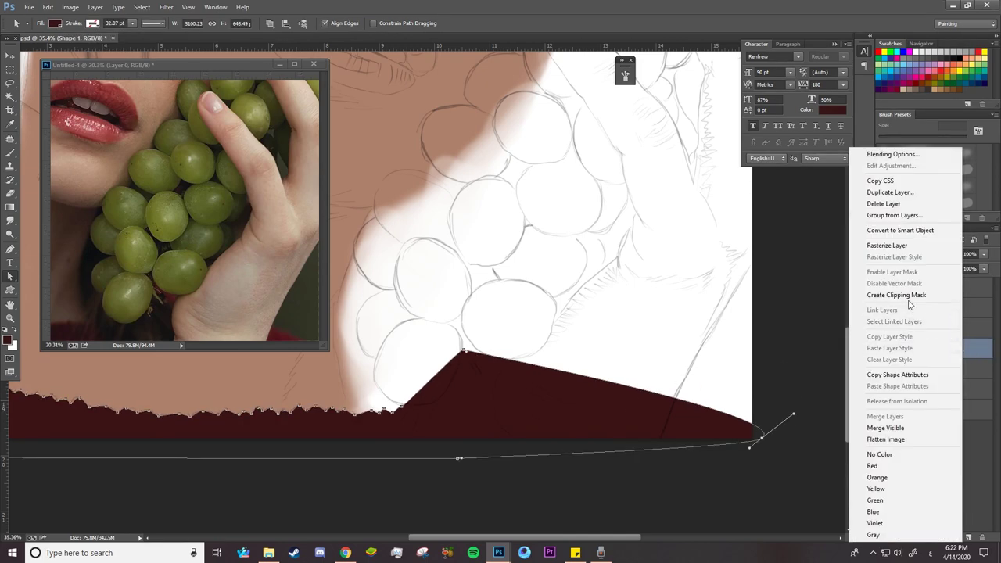
click(887, 246)
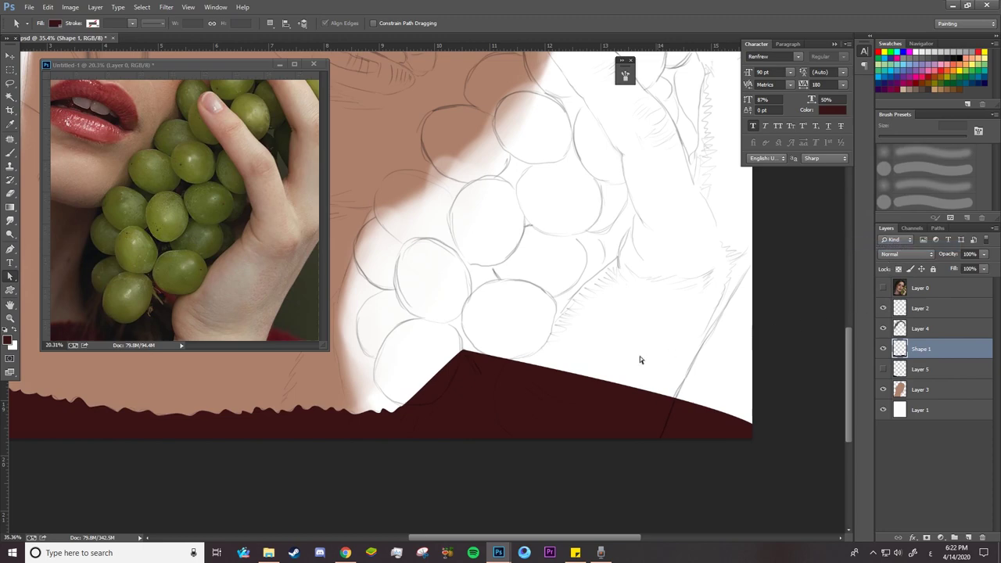
key(z)
drag(508, 397, 474, 402)
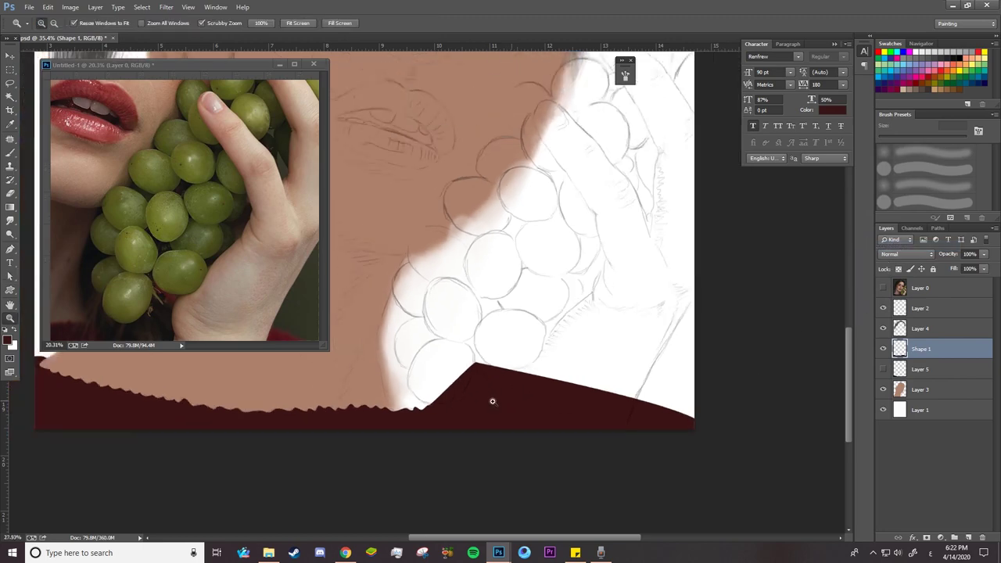
drag(244, 393, 334, 411)
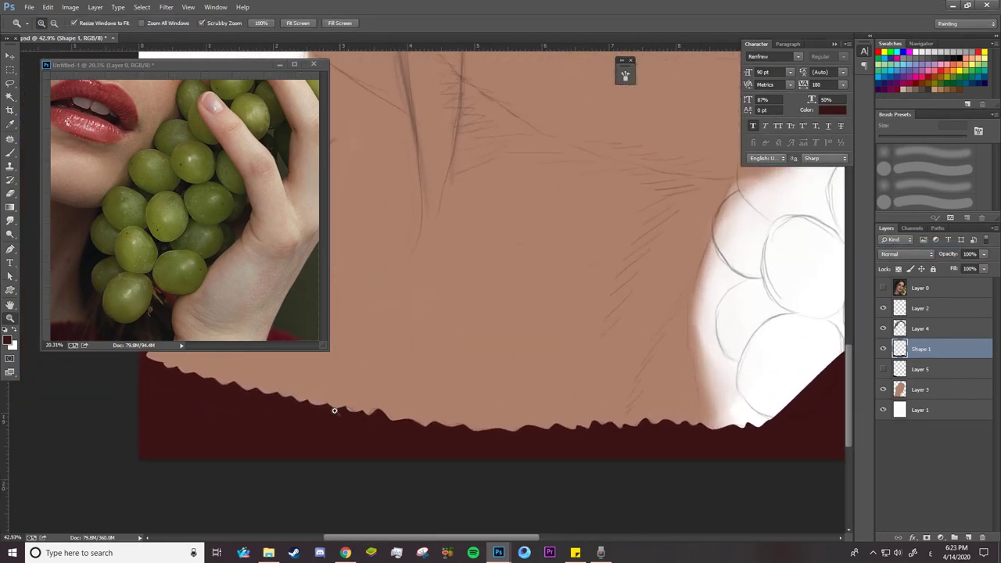
Apply a Field Blur of 8 px to the Shape 1 layer
click(166, 7)
mouse_move(172, 122)
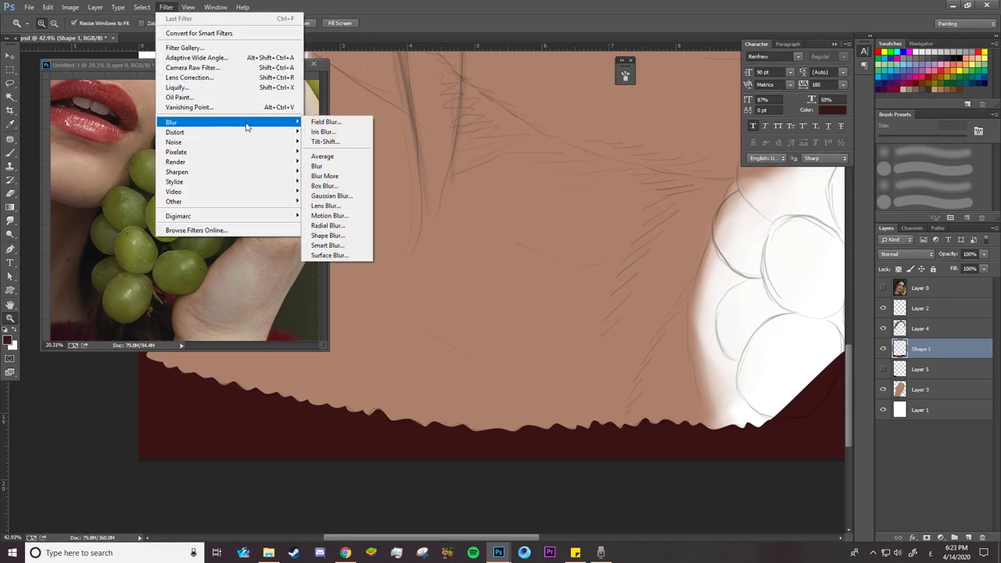
click(329, 122)
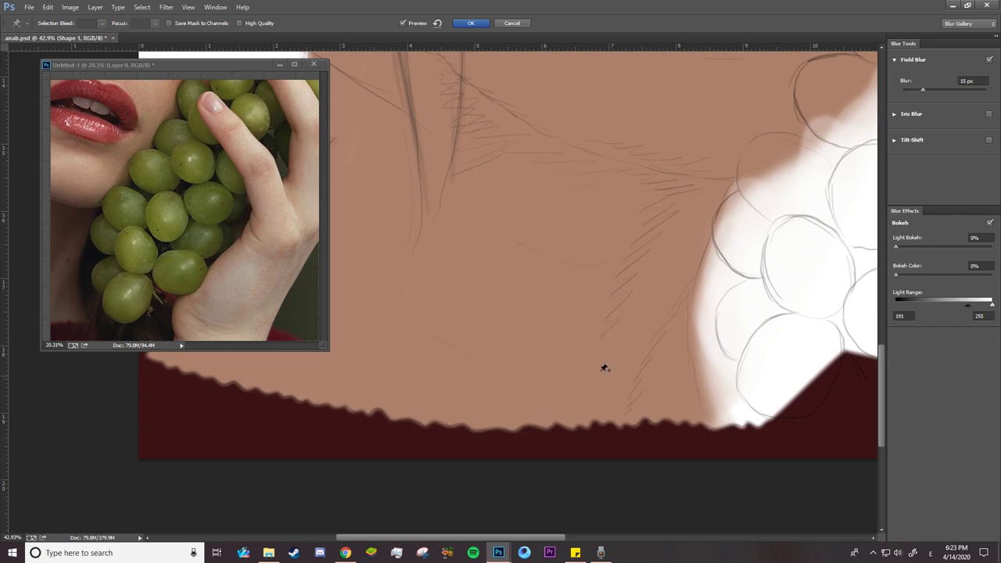
drag(920, 93, 913, 93)
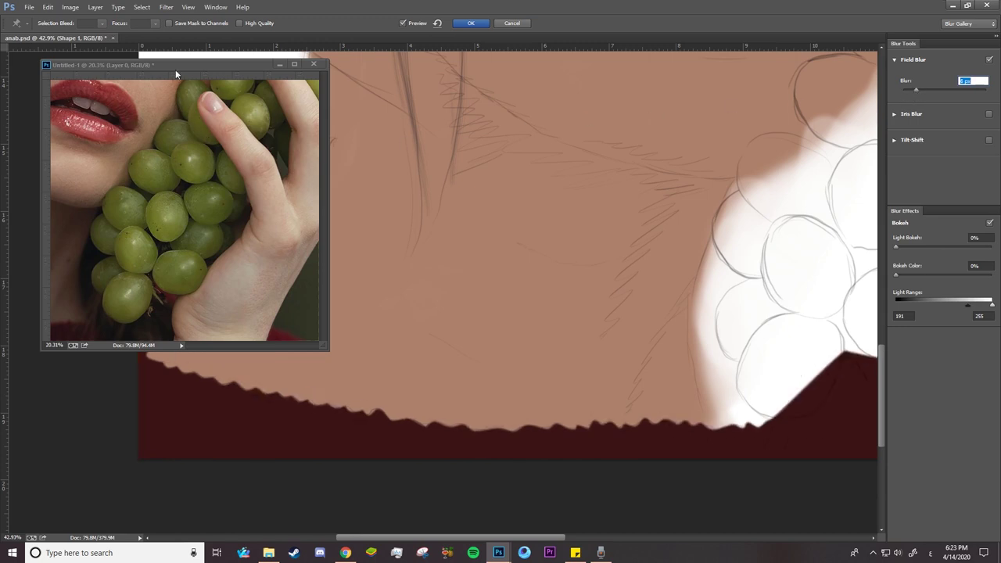
click(471, 24)
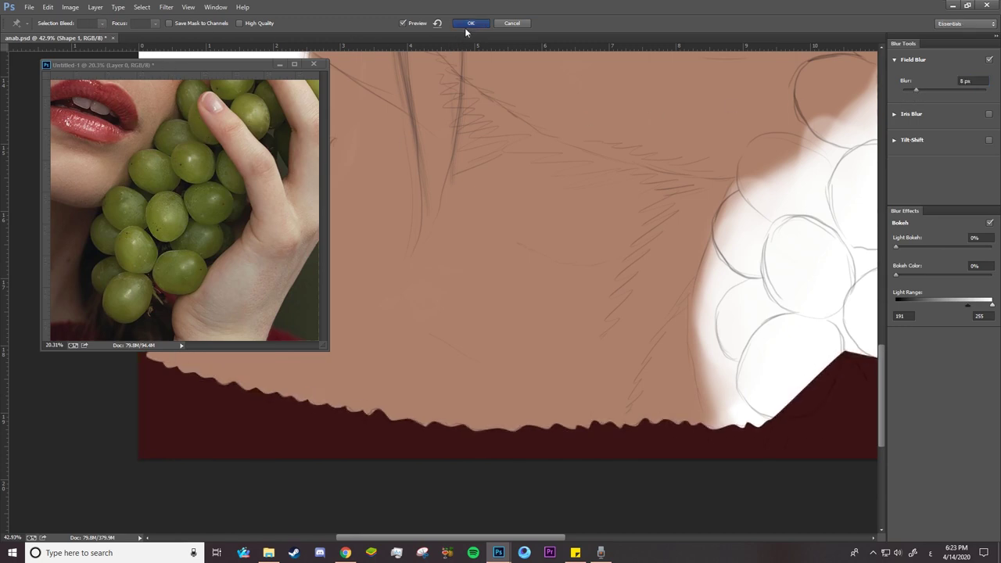
Zoom the portrait and the reference photo so both frame the sketched grapes
scroll(470, 375, down, 3)
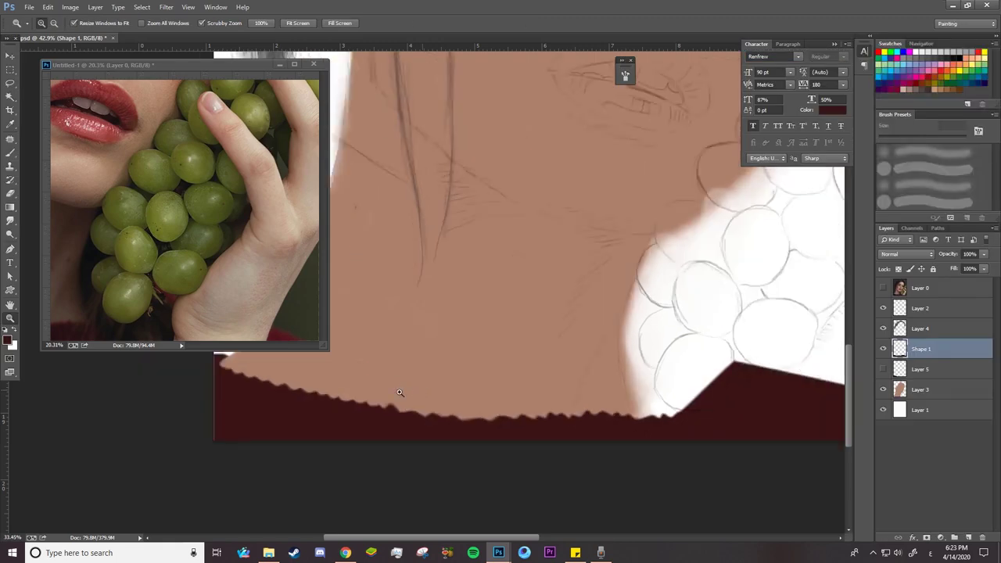
scroll(569, 396, down, 3)
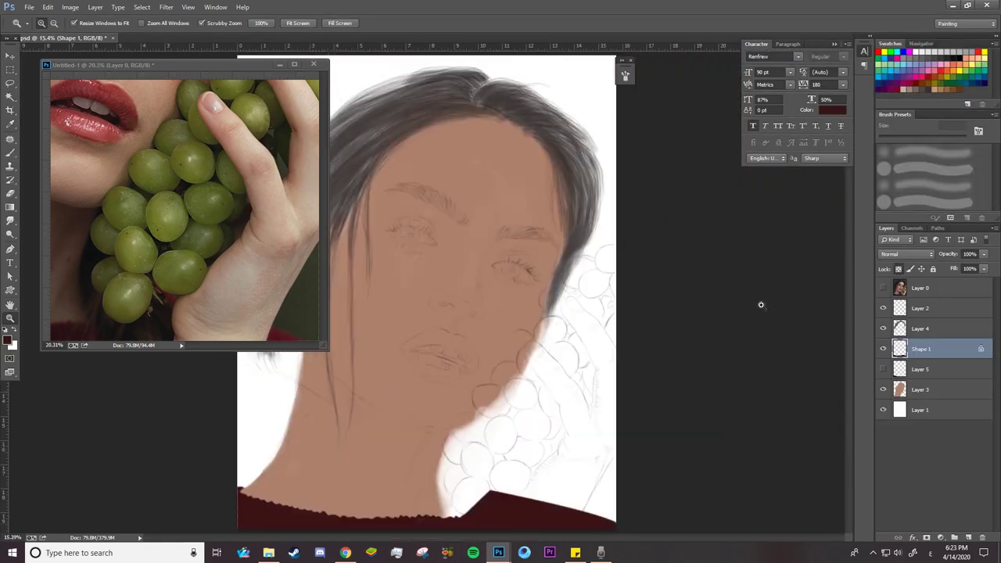
scroll(548, 362, down, 2)
click(398, 430)
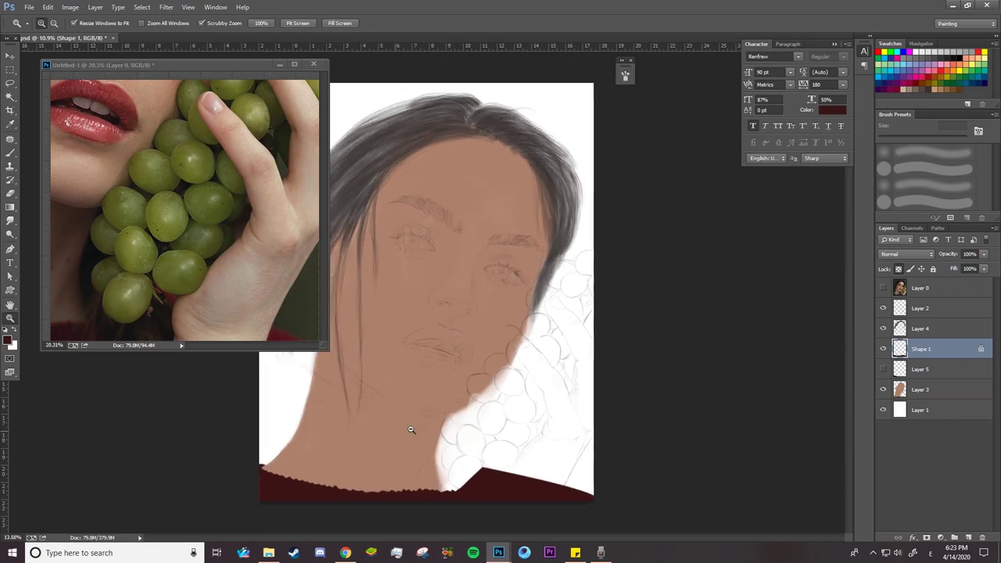
click(427, 449)
mouse_move(266, 296)
mouse_down()
mouse_move(217, 293)
mouse_move(238, 297)
mouse_up()
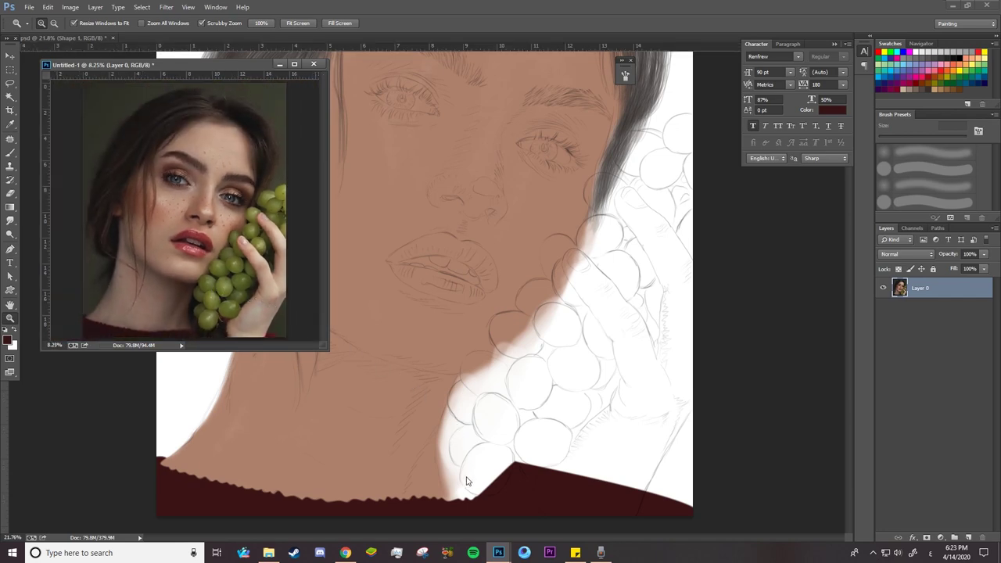
click(480, 485)
drag(480, 485, 548, 485)
Draw a closed curved Pen outline around the lowest sketched grape
click(11, 251)
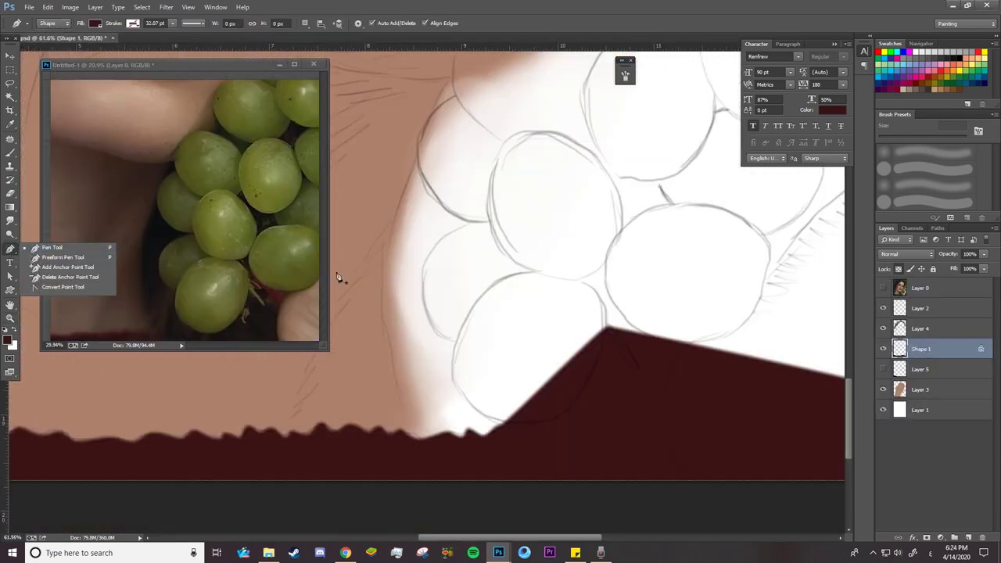
click(482, 302)
click(480, 295)
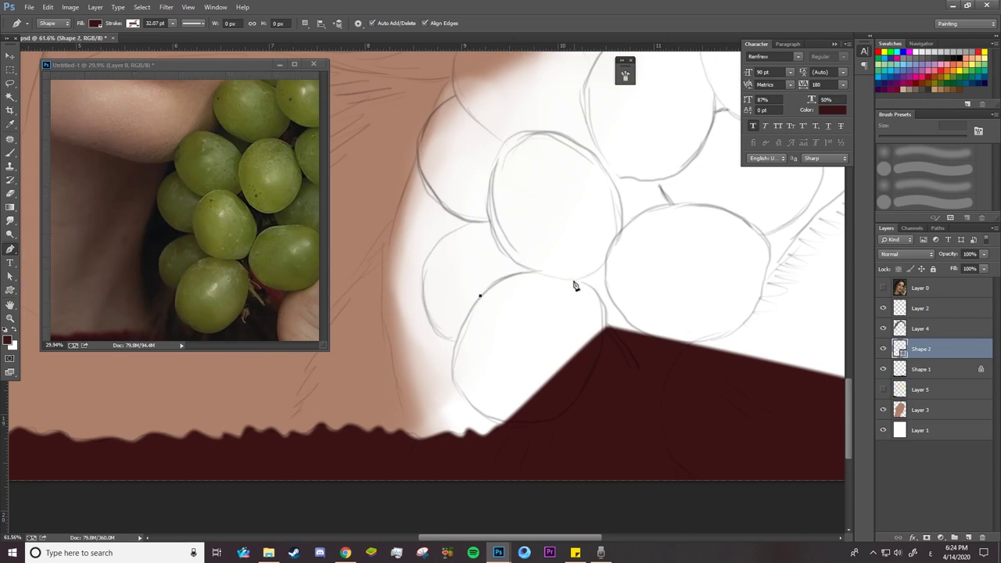
drag(573, 279, 623, 304)
drag(623, 305, 622, 302)
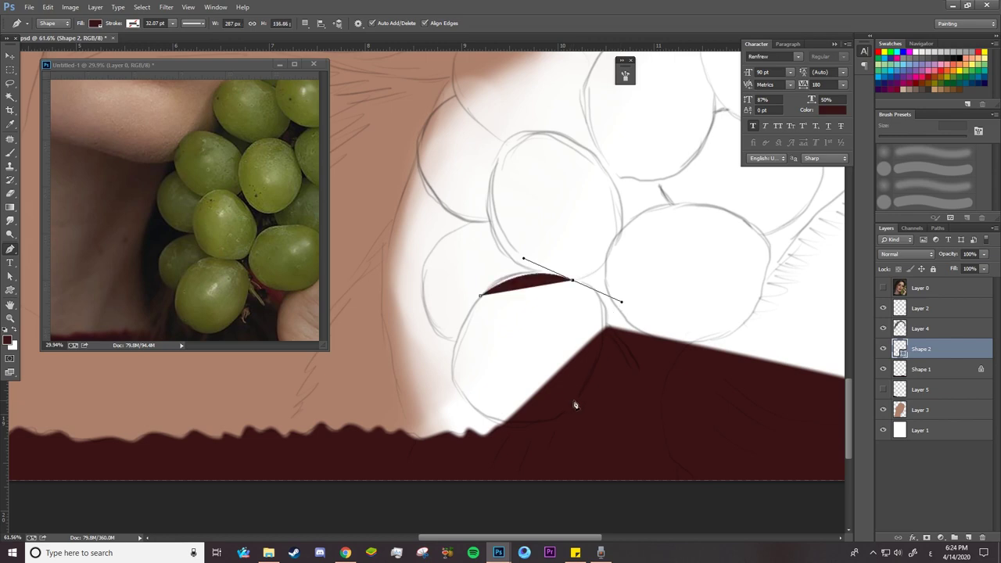
drag(567, 409, 530, 439)
drag(453, 378, 455, 344)
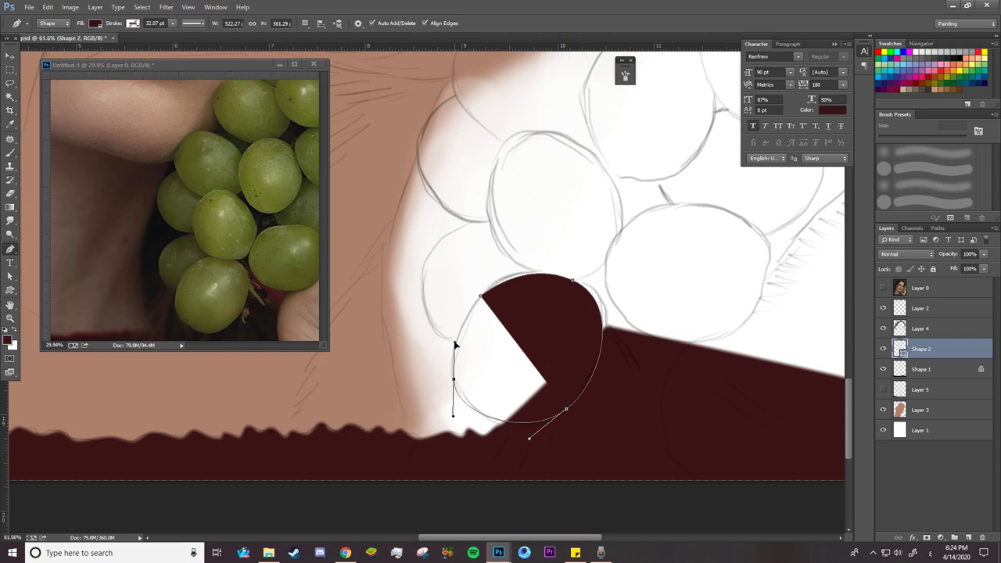
drag(456, 344, 453, 345)
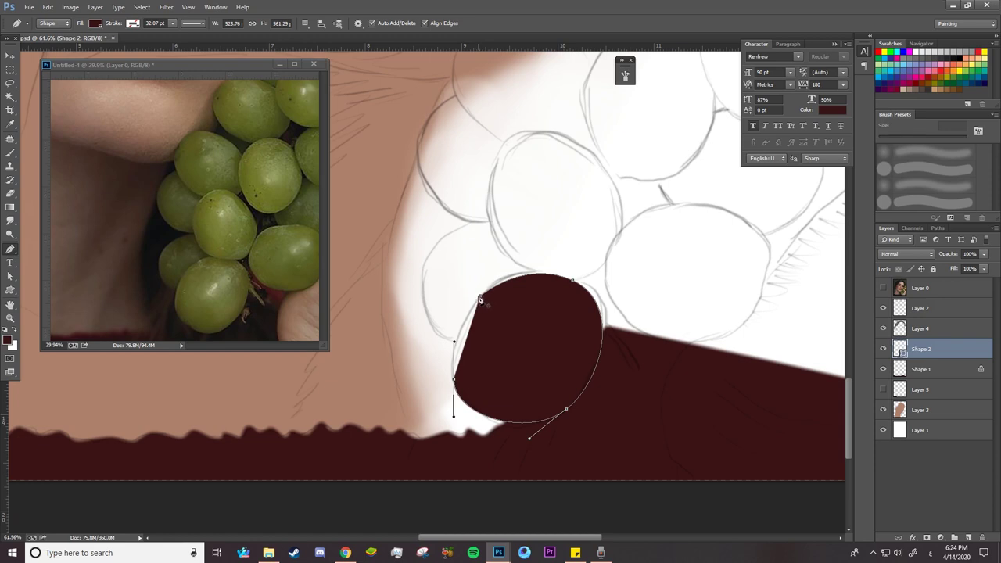
click(481, 300)
drag(483, 300, 500, 270)
Lower the grape shape's opacity, adjust its anchors to fit the sketch, then restore 100% opacity
key(z)
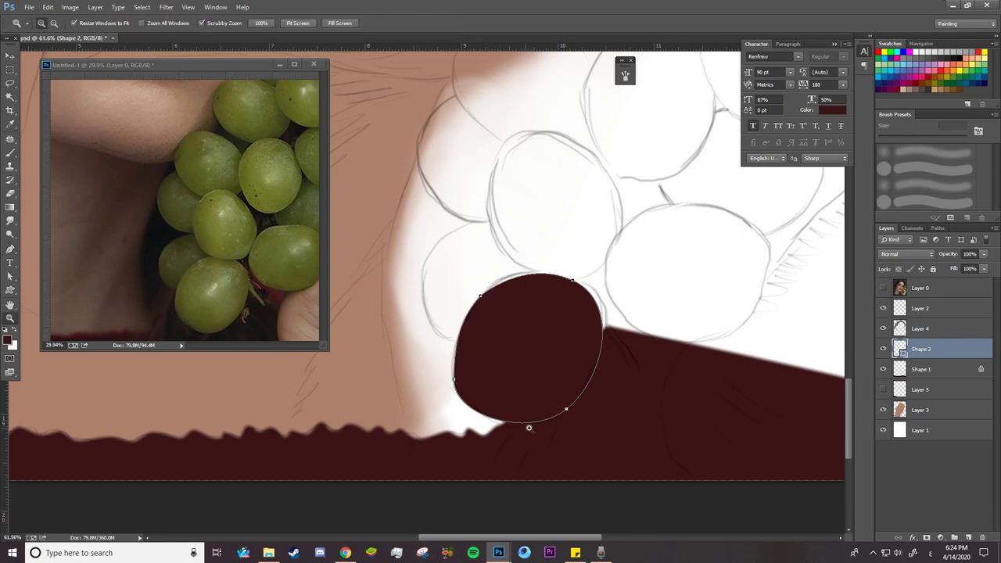
click(530, 429)
key(a)
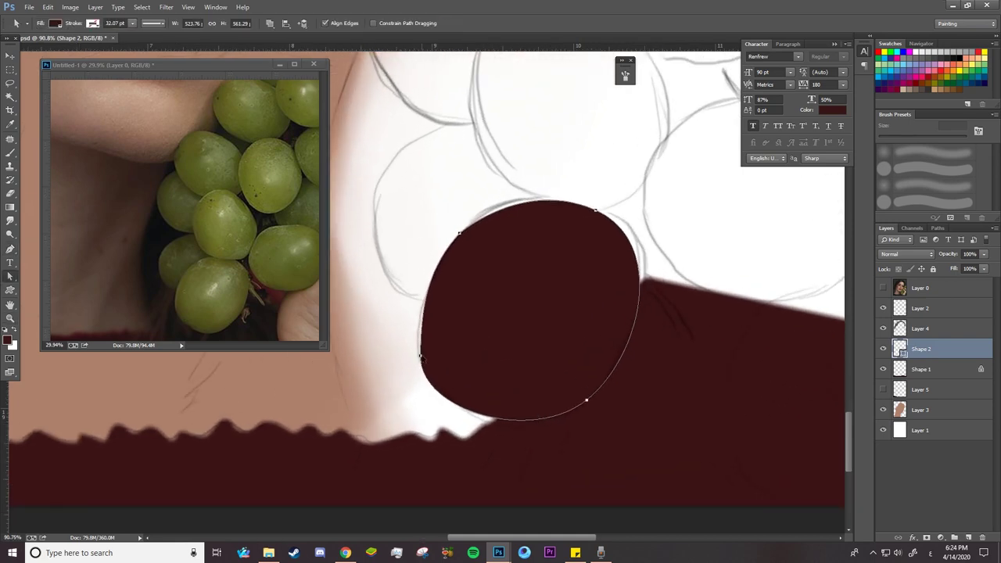
click(421, 358)
drag(949, 258, 921, 266)
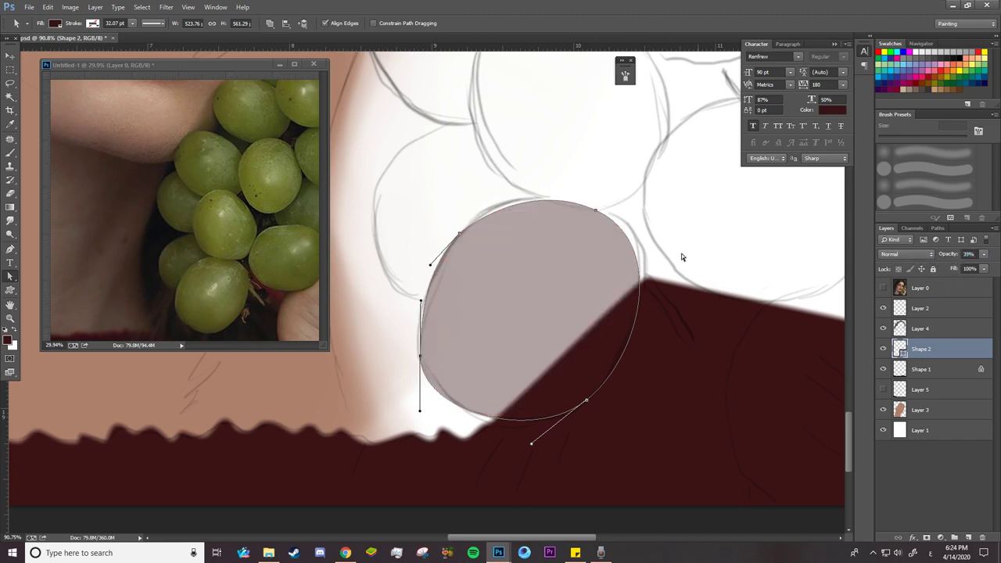
click(596, 211)
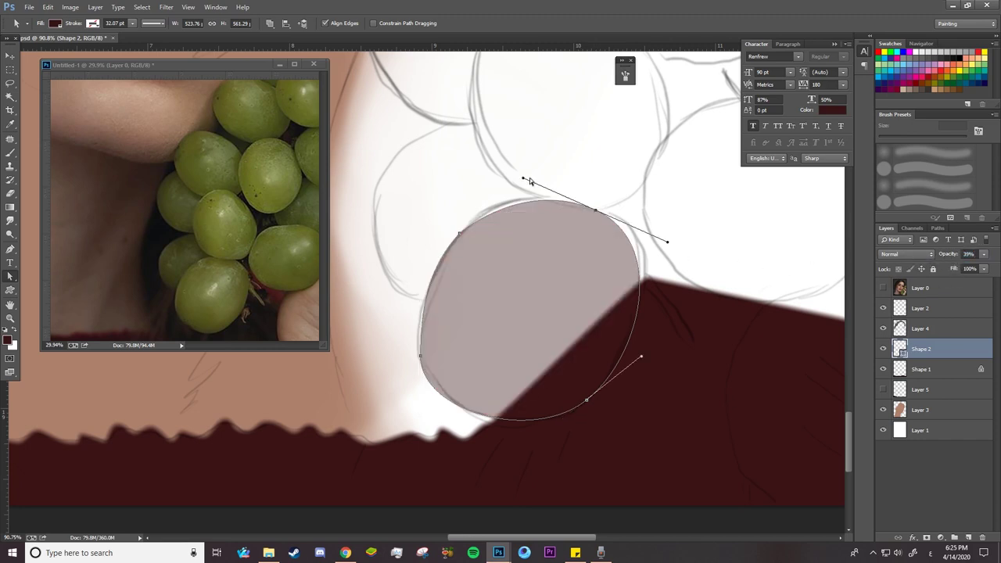
drag(518, 180, 510, 175)
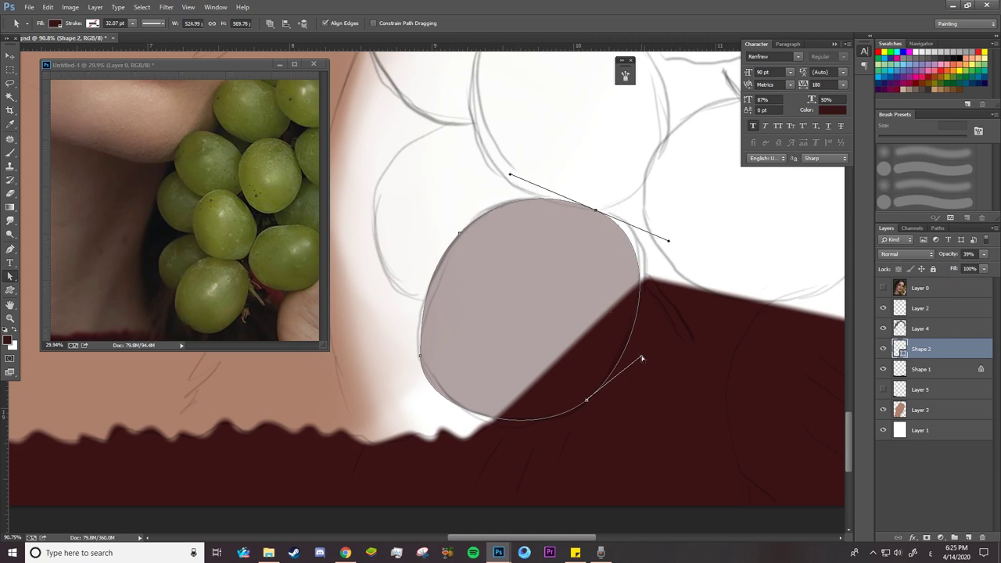
drag(642, 360, 644, 353)
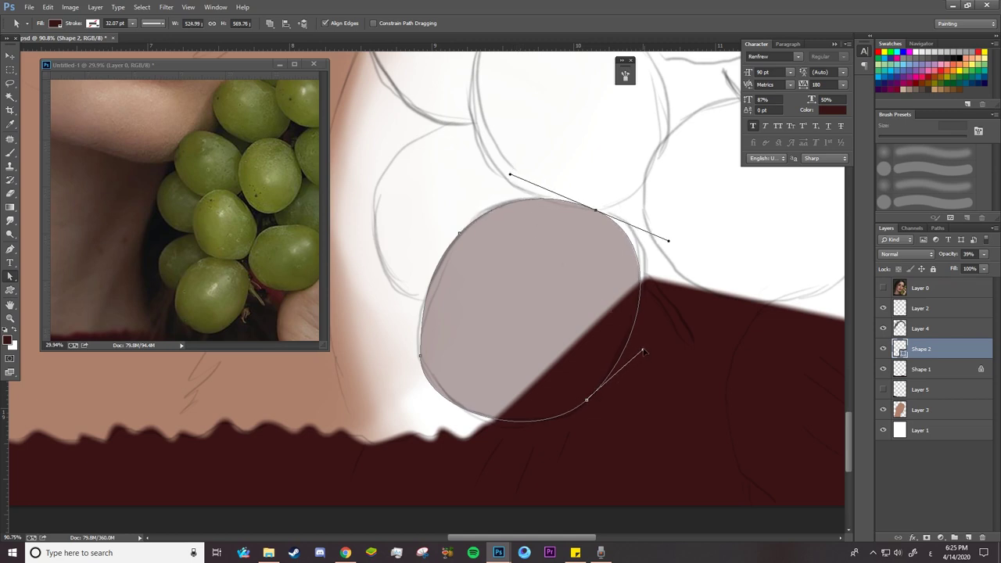
click(418, 355)
drag(419, 355, 415, 354)
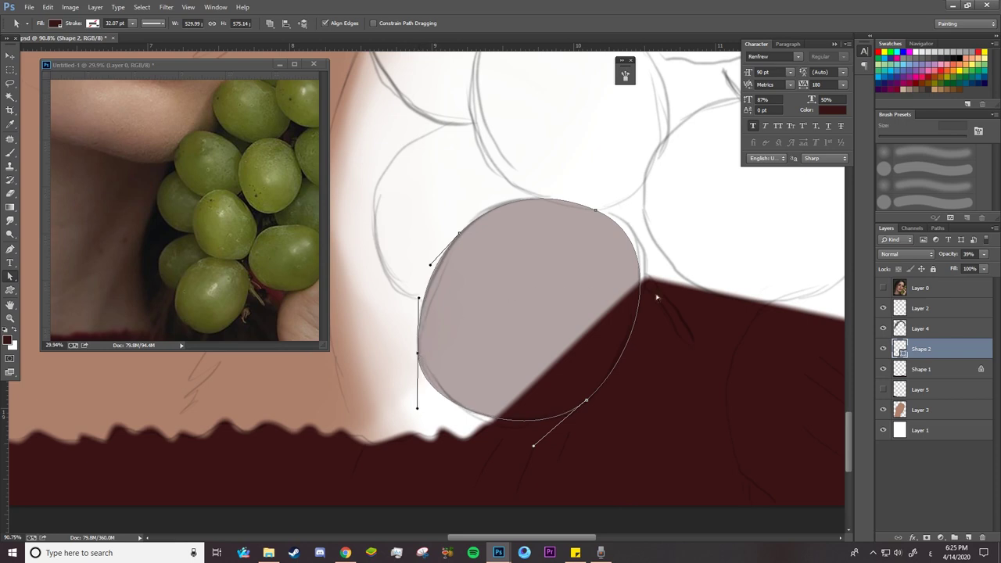
key(0)
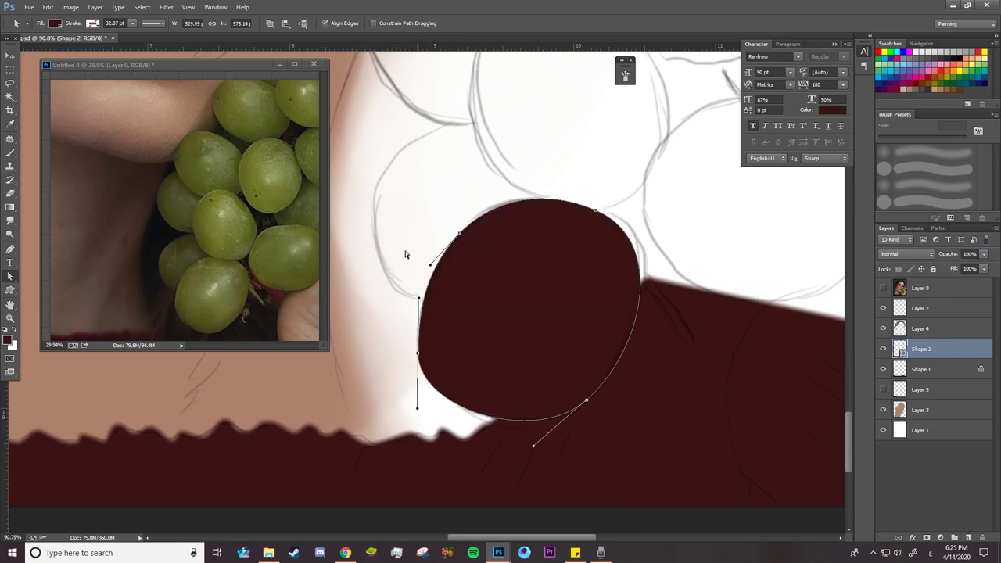
click(55, 23)
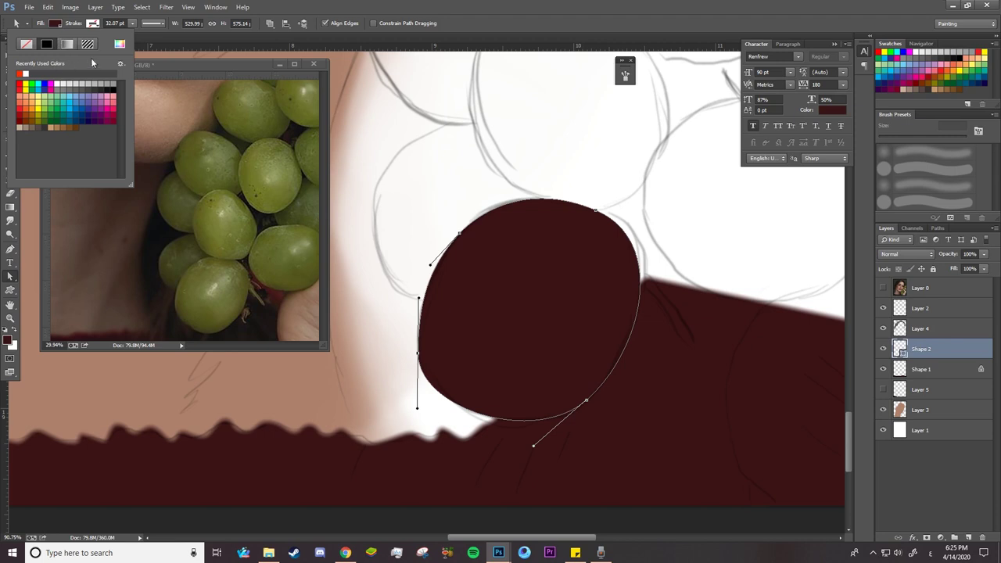
Fill the grape shape with olive green sampled from the reference grape
click(118, 44)
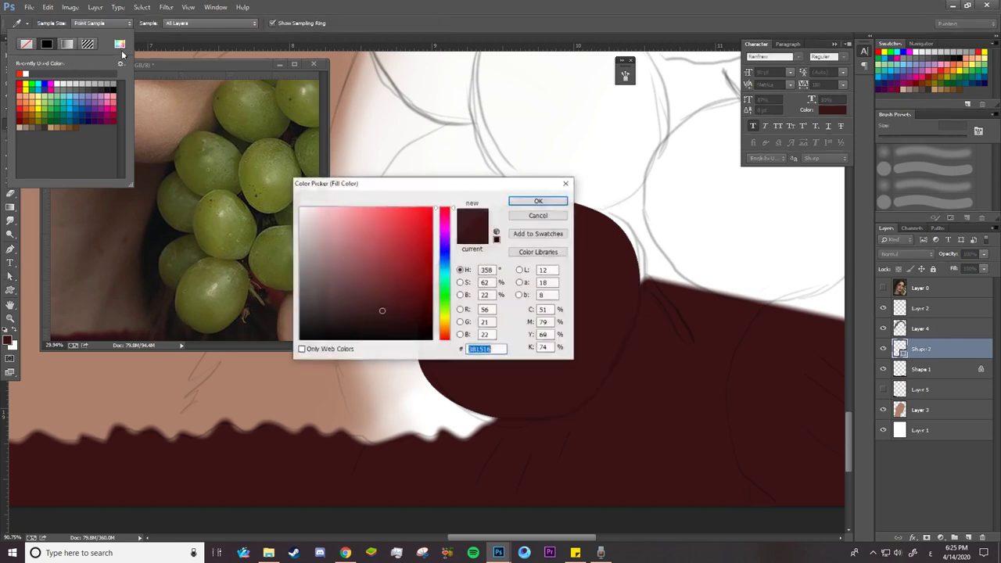
click(219, 226)
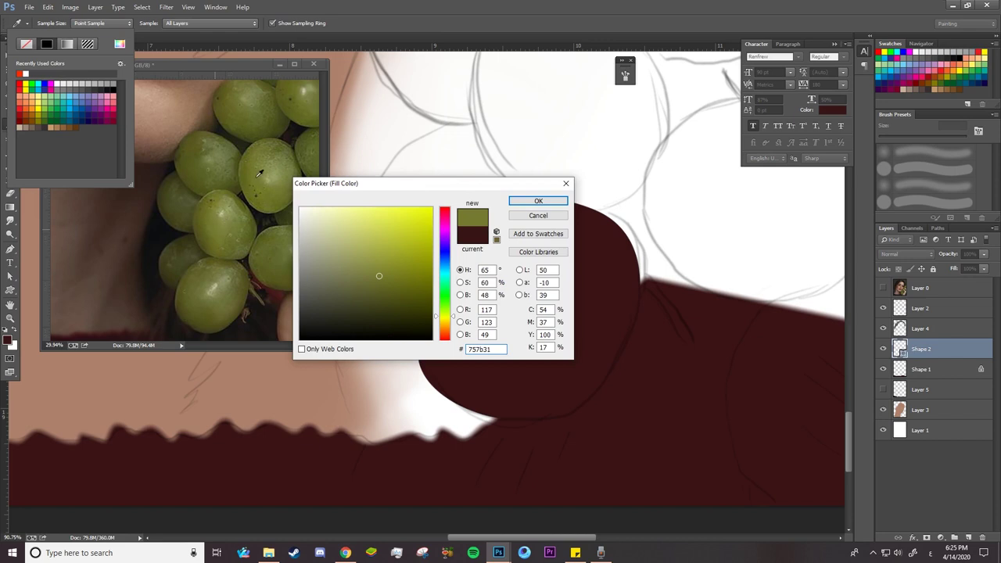
click(538, 201)
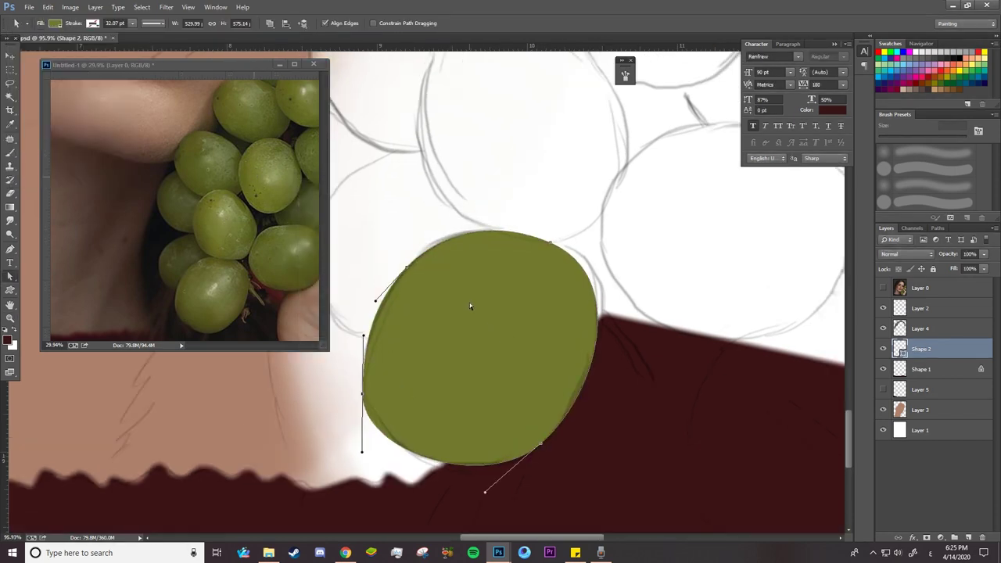
click(459, 298)
Duplicate the grape upward, then rotate and shrink the copy with Free Transform to match the sketch
drag(483, 315, 521, 140)
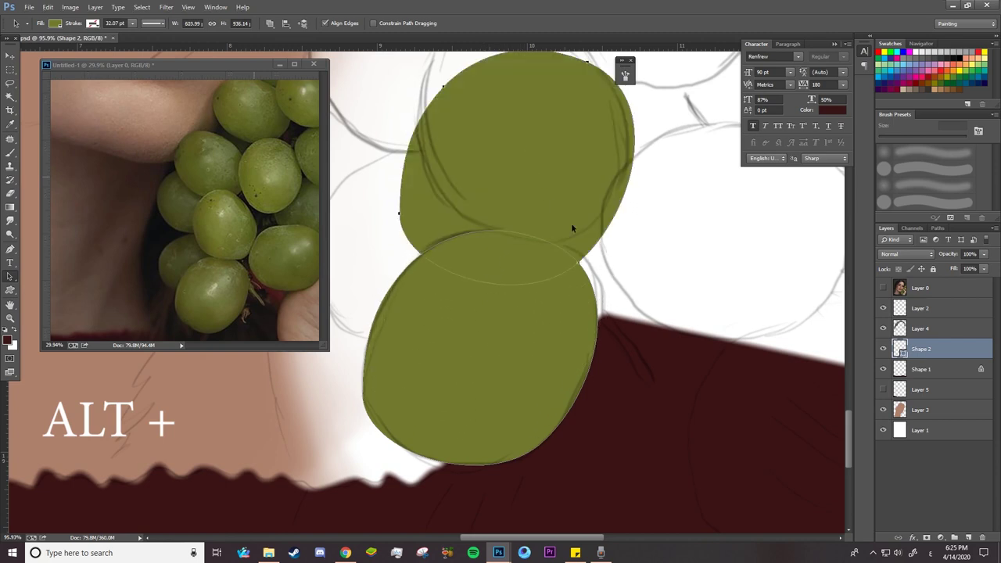
drag(845, 421, 848, 403)
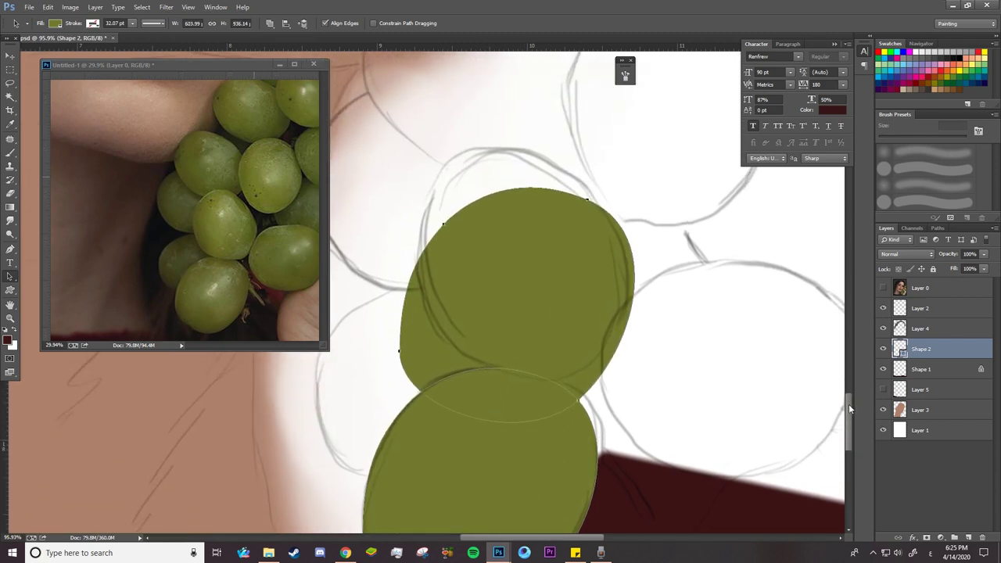
drag(561, 289, 553, 241)
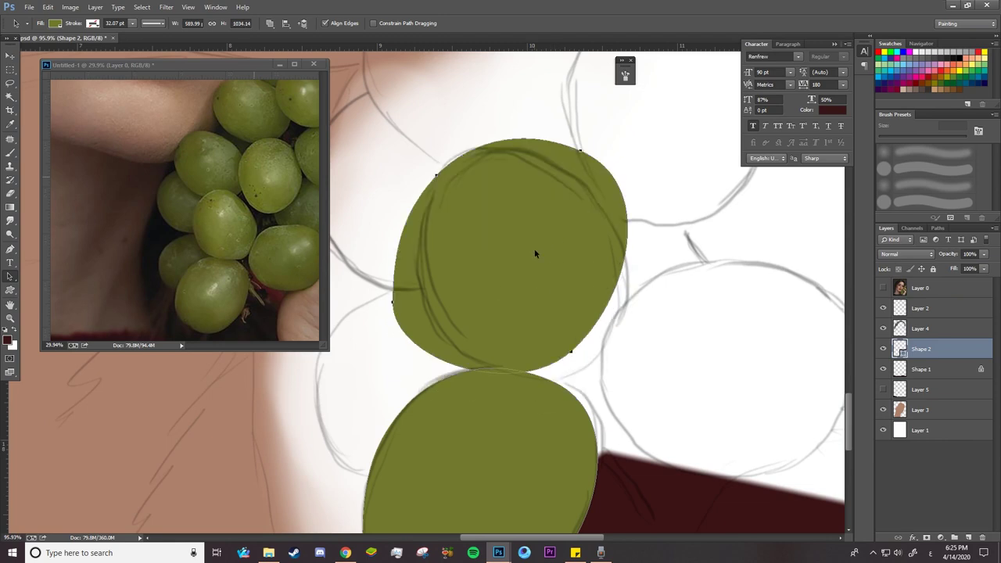
key(ctrl+t)
mouse_move(667, 353)
mouse_down()
mouse_move(728, 241)
mouse_move(676, 201)
mouse_up()
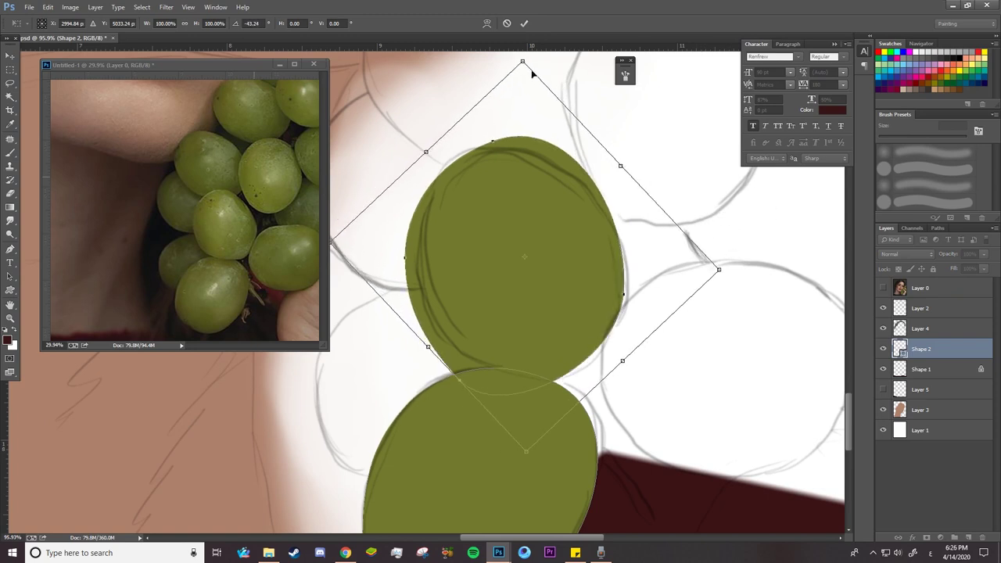
drag(523, 61, 517, 118)
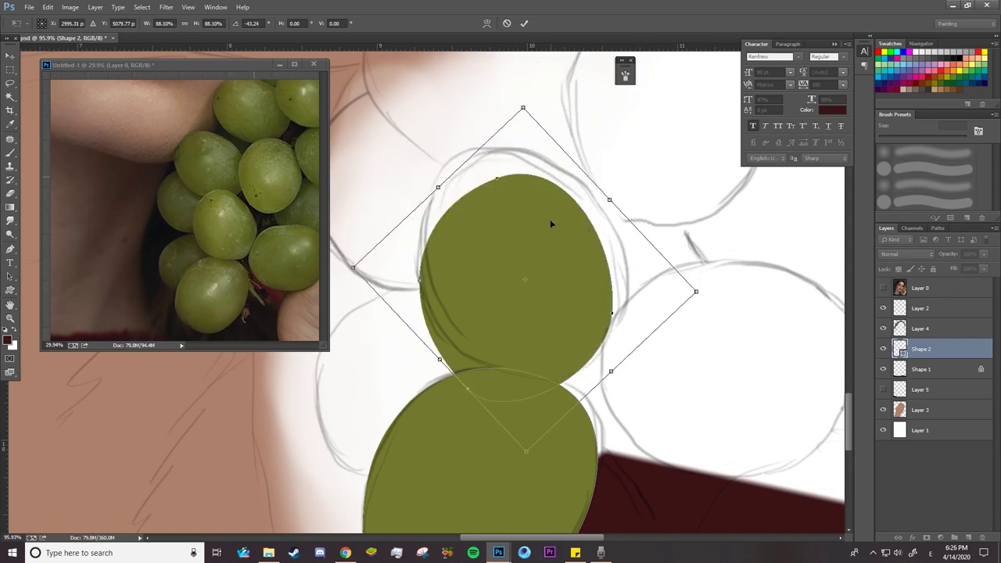
drag(550, 219, 550, 189)
drag(612, 146, 575, 137)
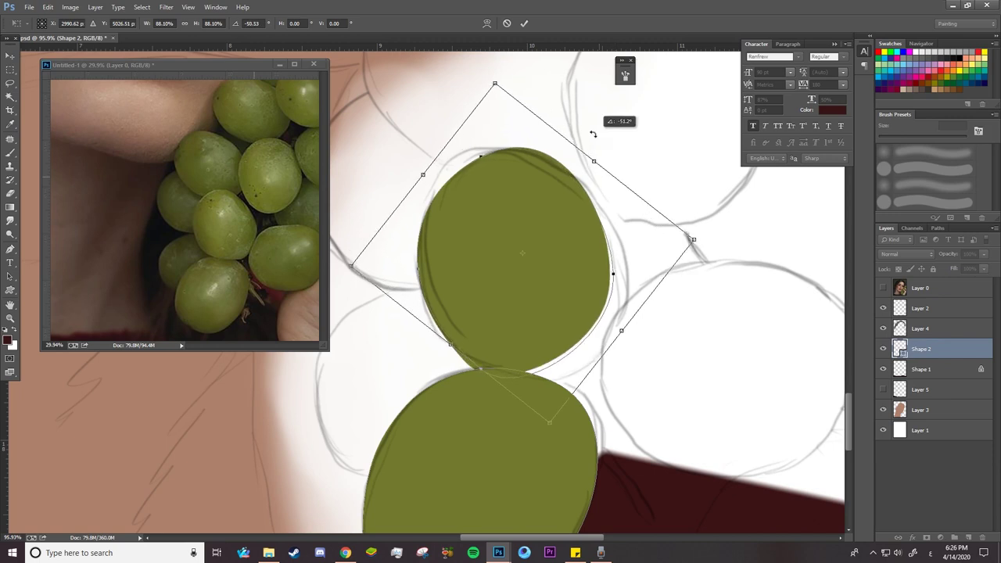
key(Return)
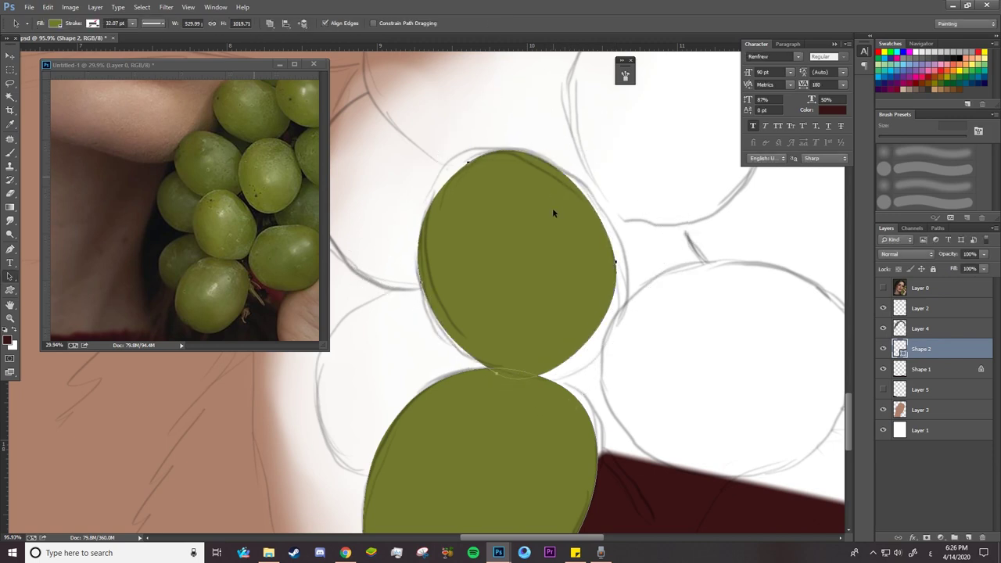
Reshape the top grape's anchors so its outline follows the sketched grape
drag(550, 215, 532, 217)
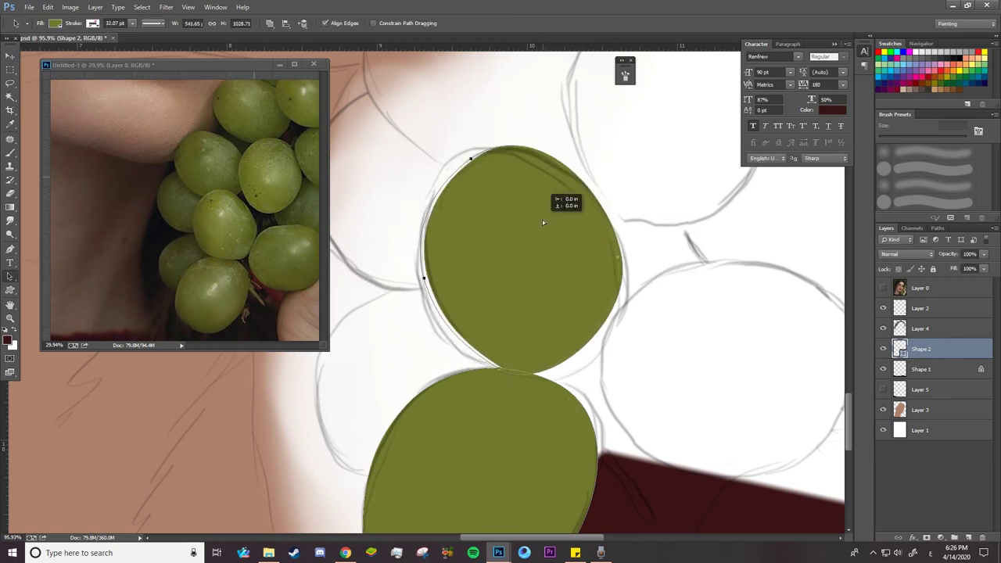
click(472, 161)
drag(471, 159, 461, 160)
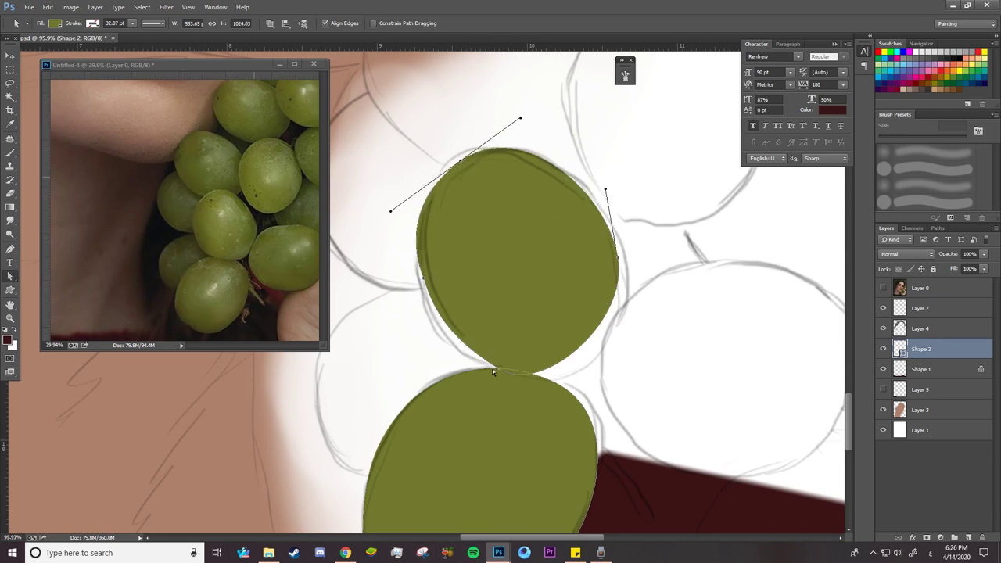
click(425, 286)
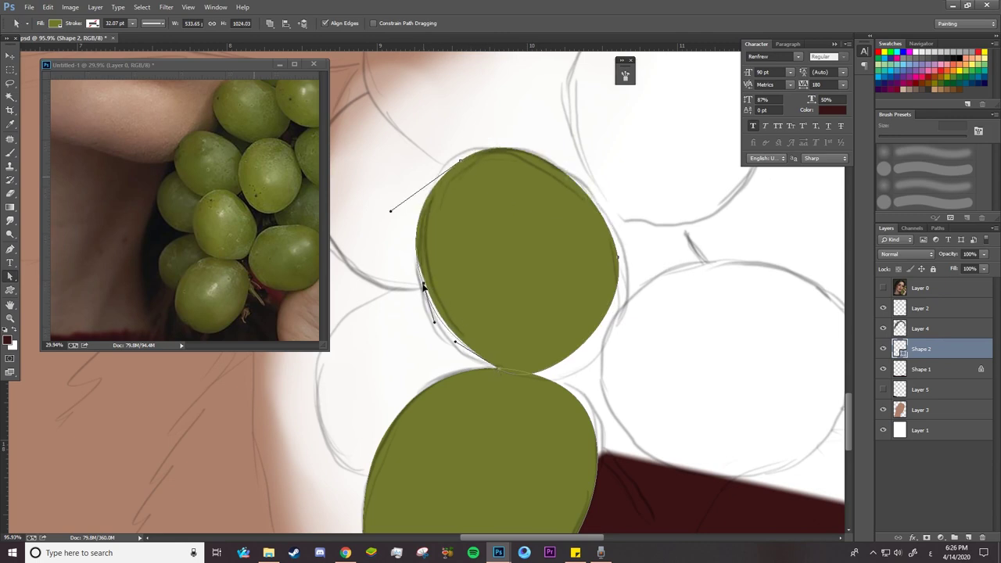
click(619, 262)
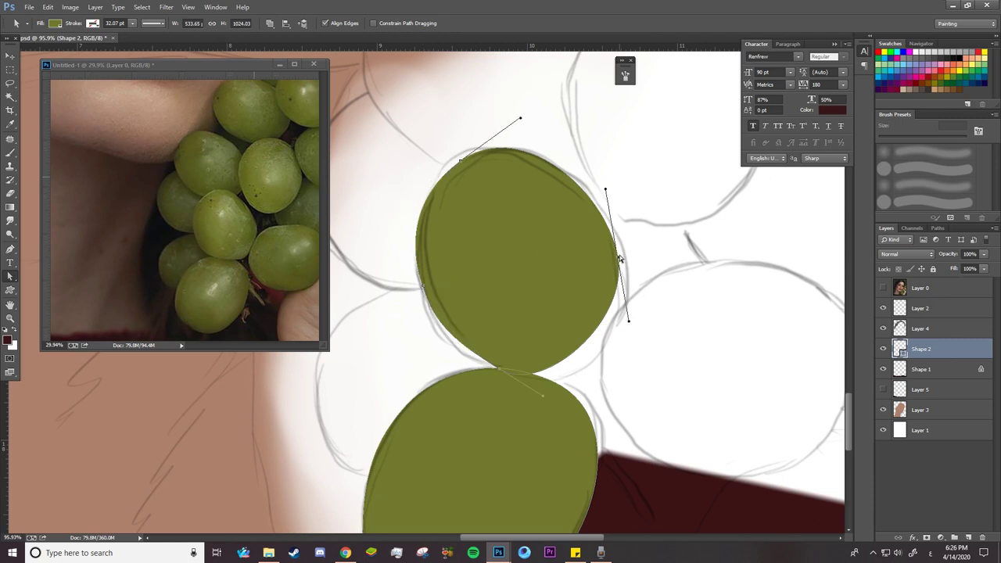
drag(619, 262, 625, 262)
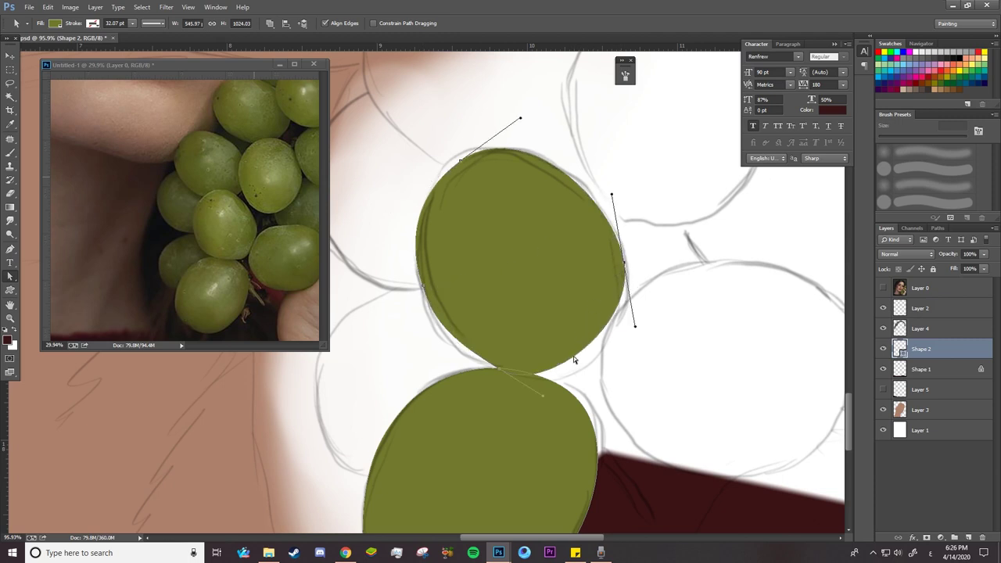
drag(635, 329, 641, 361)
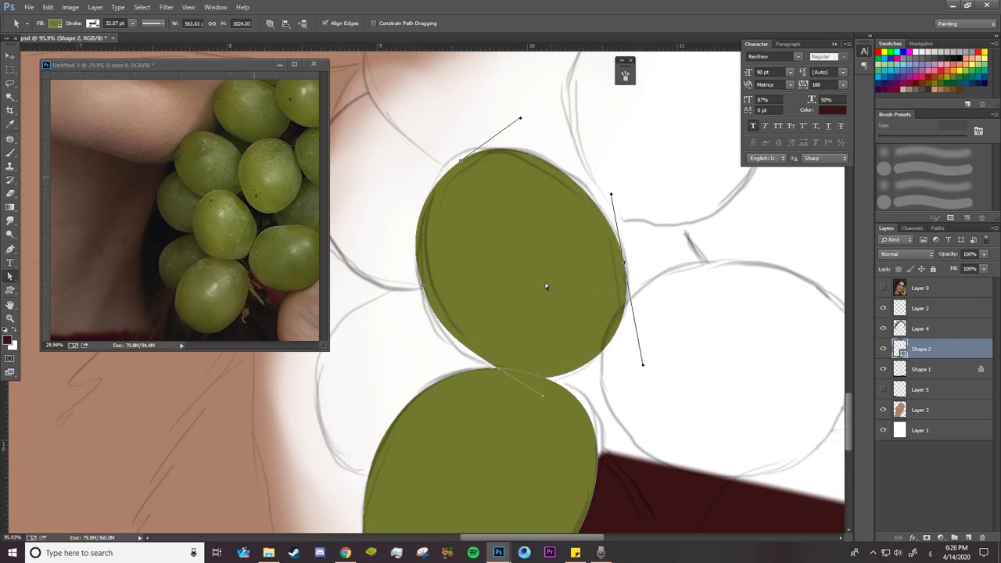
click(508, 276)
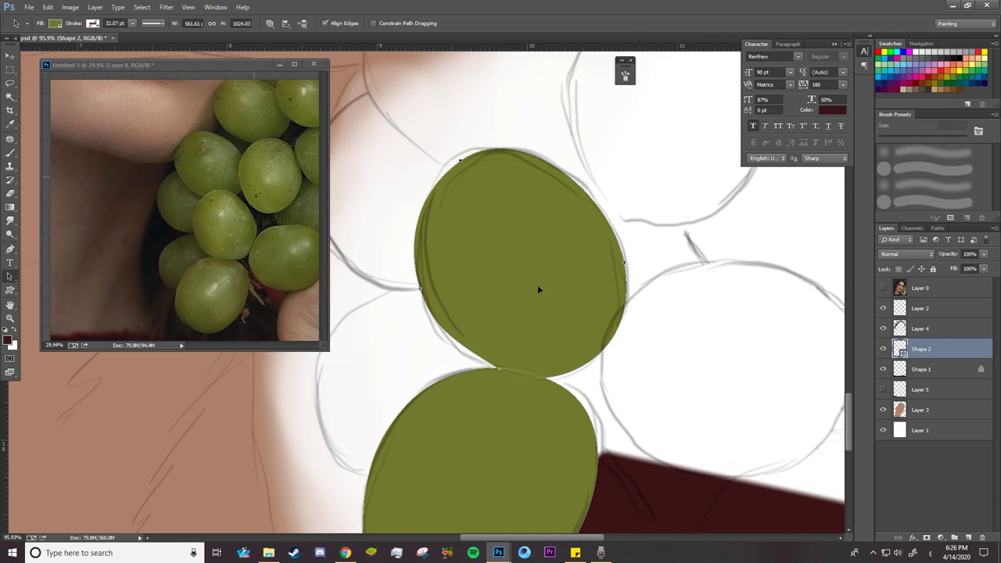
drag(538, 290, 755, 393)
key(ctrl+z)
Copy a grape onto the right sketched grape, enlarge it, rotate it about 11°, and reshape its curves
drag(524, 272, 735, 379)
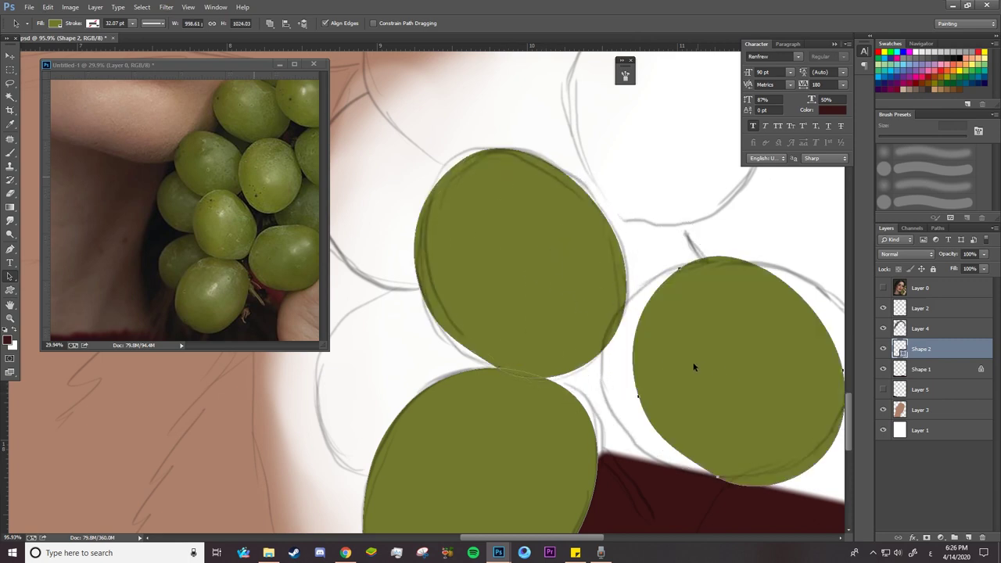
key(ctrl+t)
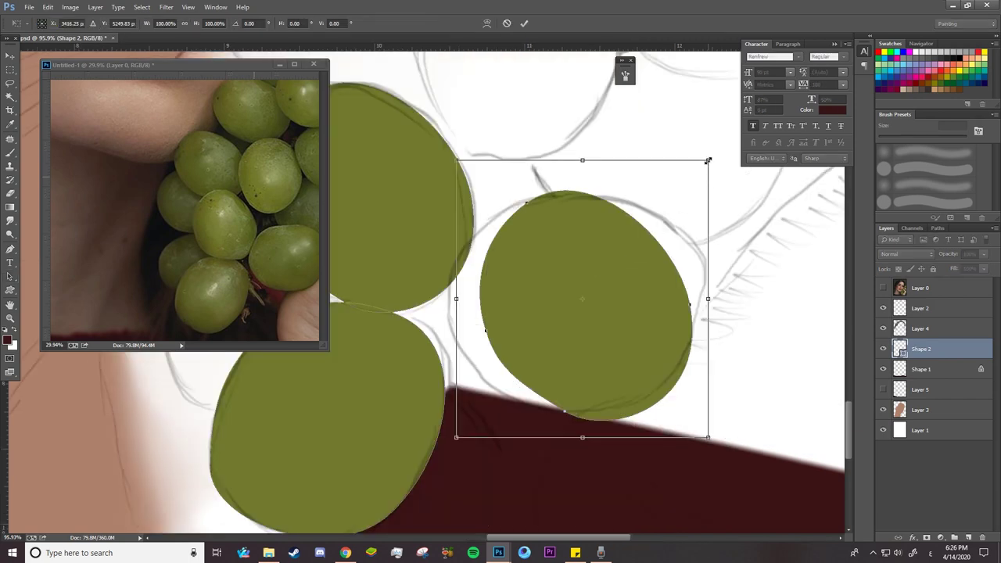
drag(709, 160, 720, 150)
drag(738, 197, 715, 255)
drag(747, 221, 777, 313)
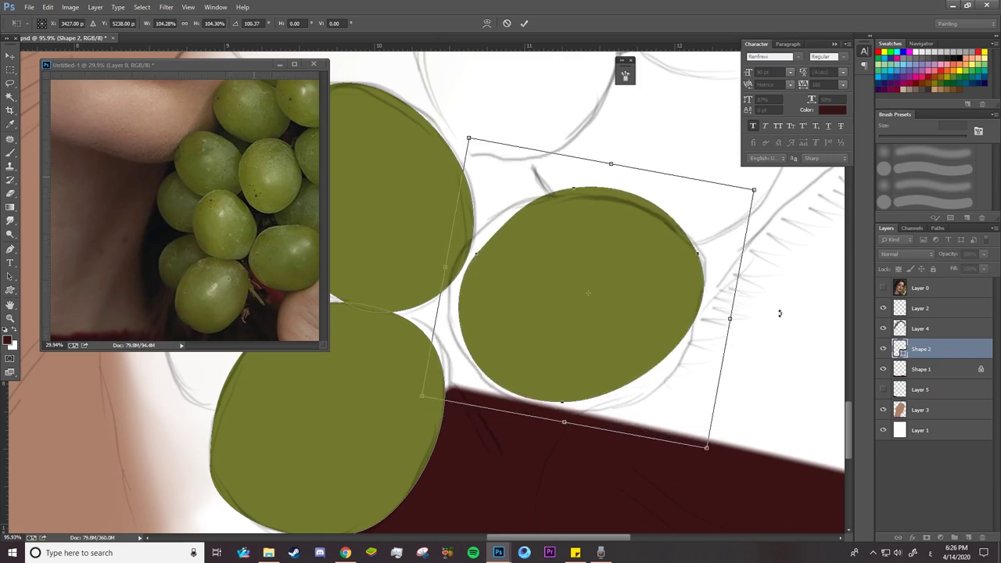
key(Return)
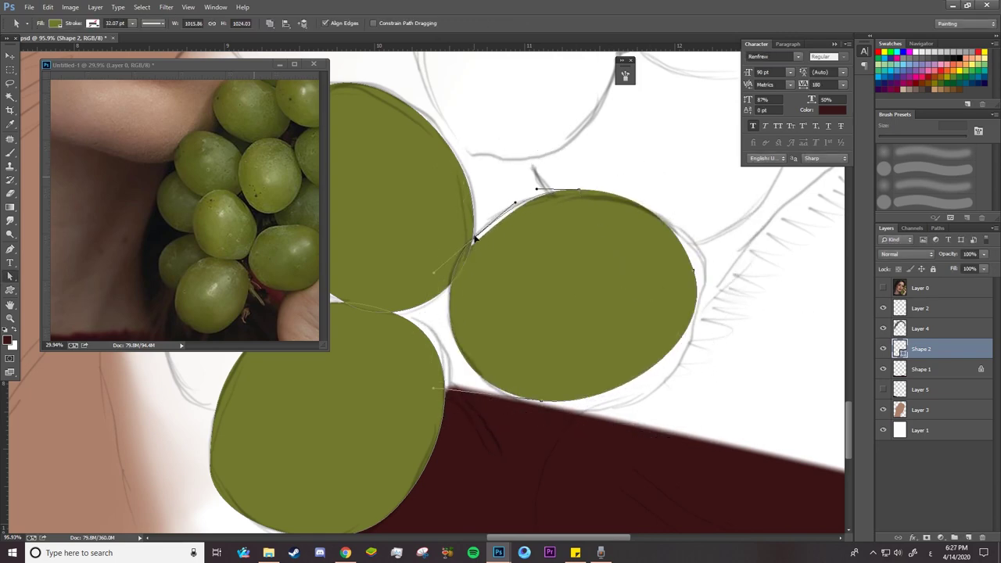
drag(693, 270, 701, 269)
drag(614, 407, 626, 421)
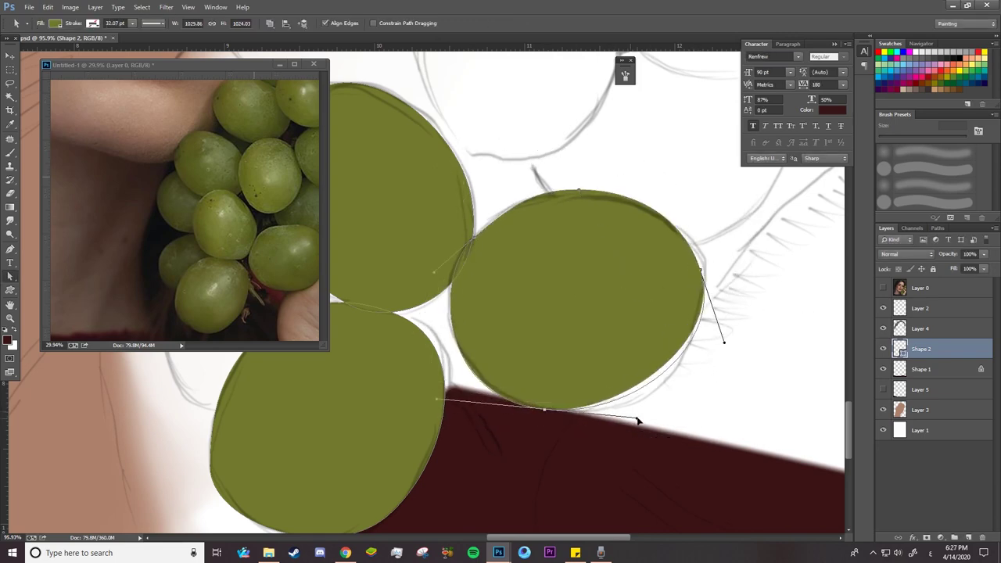
Zoom out, then copy a grape onto the upper sketched grape rotated about -43°
key(z)
scroll(582, 342, down, 3)
key(a)
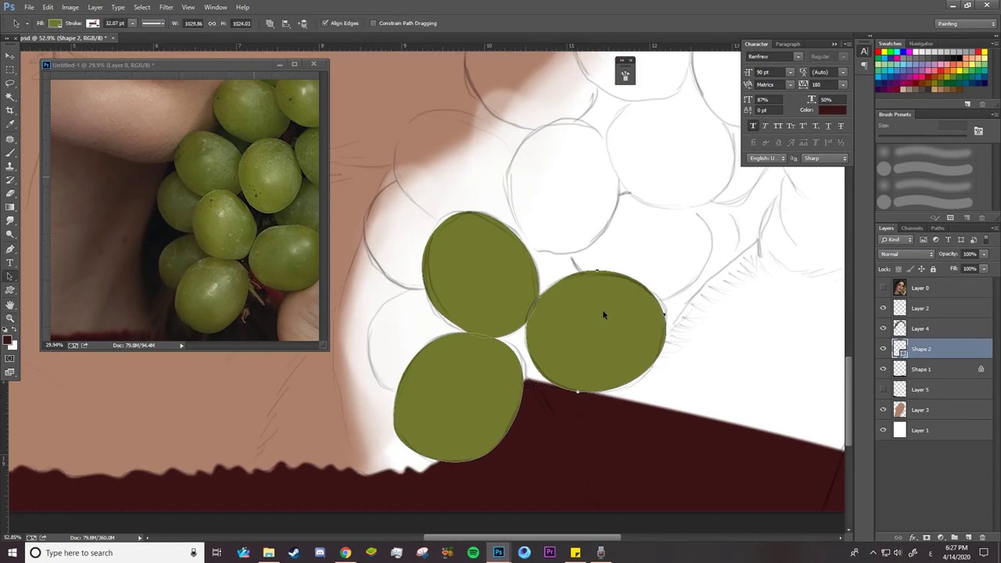
drag(602, 309, 568, 175)
key(ctrl+t)
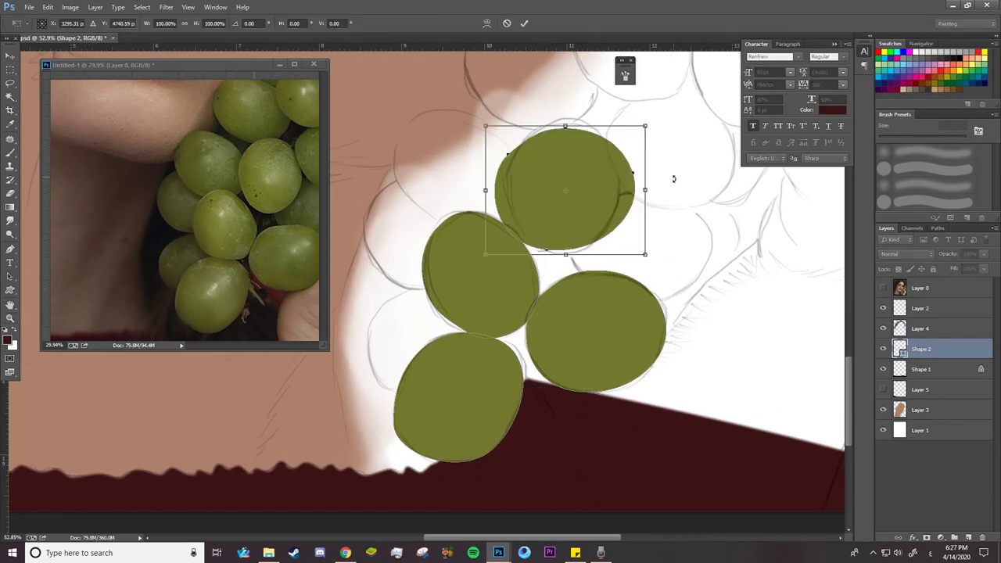
drag(673, 179, 644, 137)
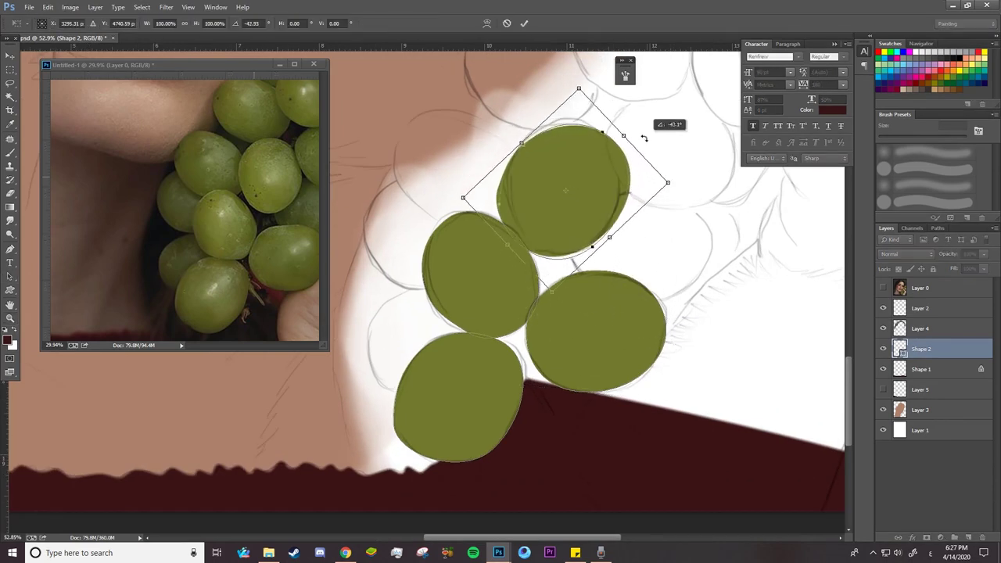
key(Return)
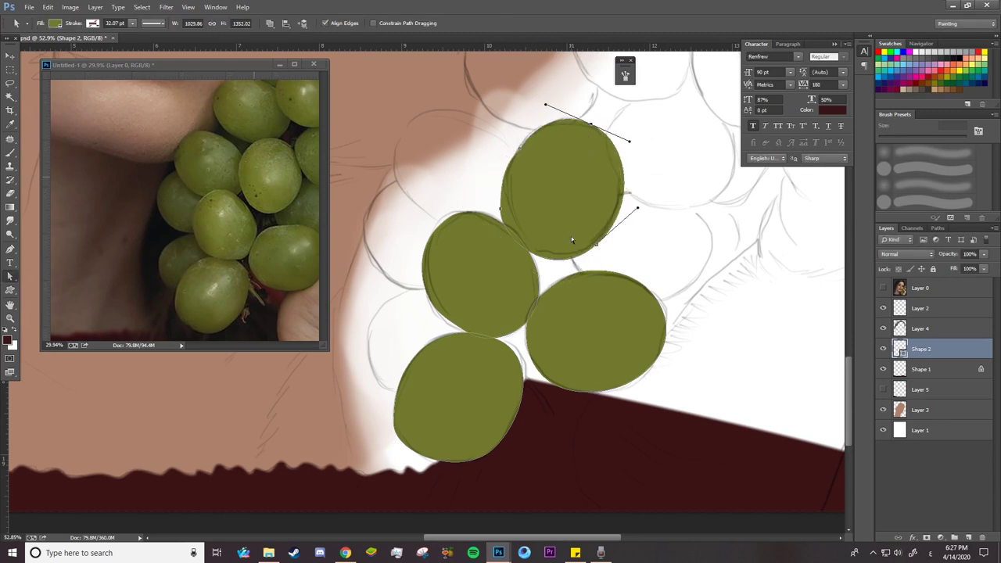
Copy a grape onto the upper-left sketched grape, rotated about -43°
drag(572, 240, 475, 180)
key(ctrl+t)
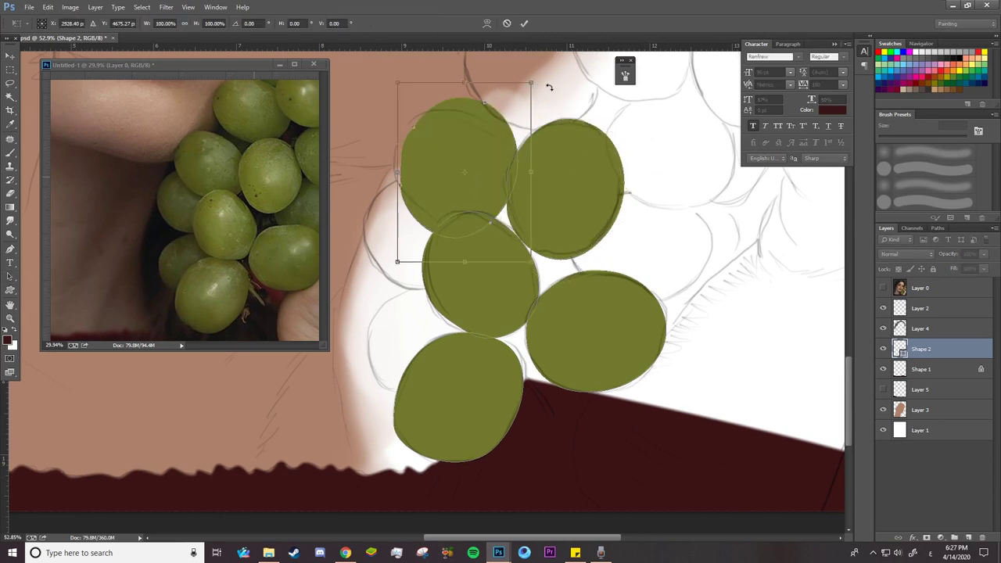
drag(550, 87, 535, 193)
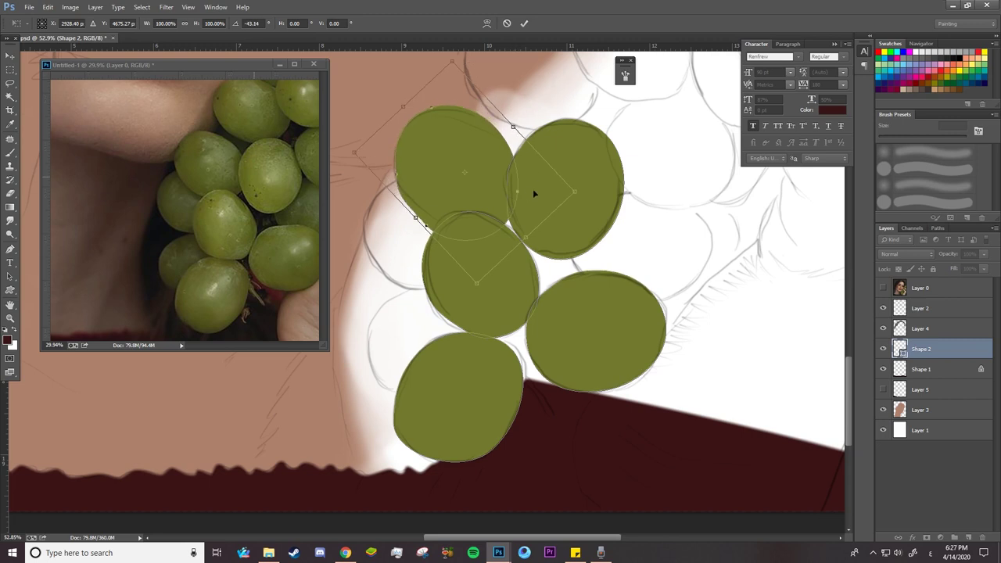
key(Return)
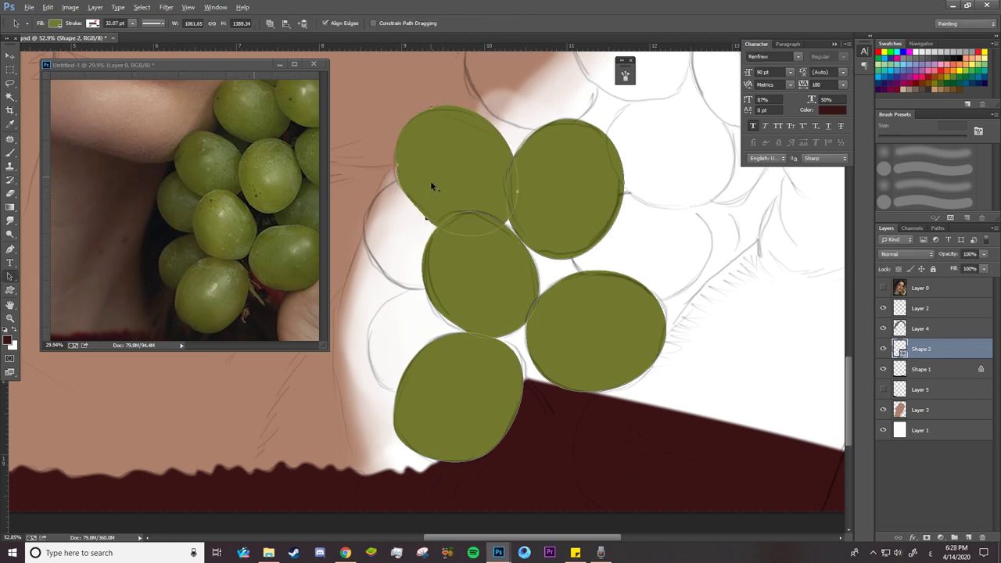
Copy a grape over the left sketched grape and shrink it to about 84%
drag(431, 184, 413, 243)
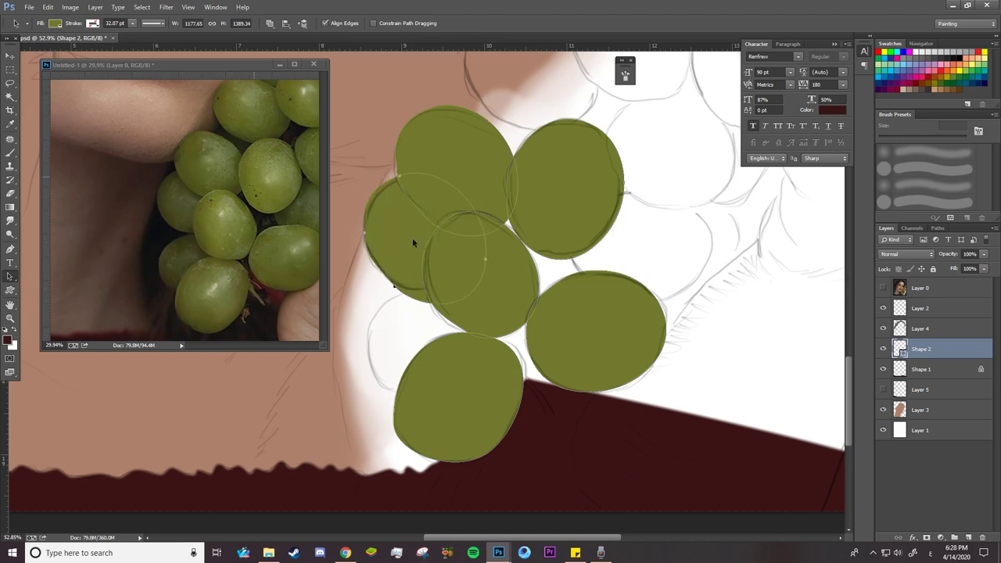
key(ctrl+t)
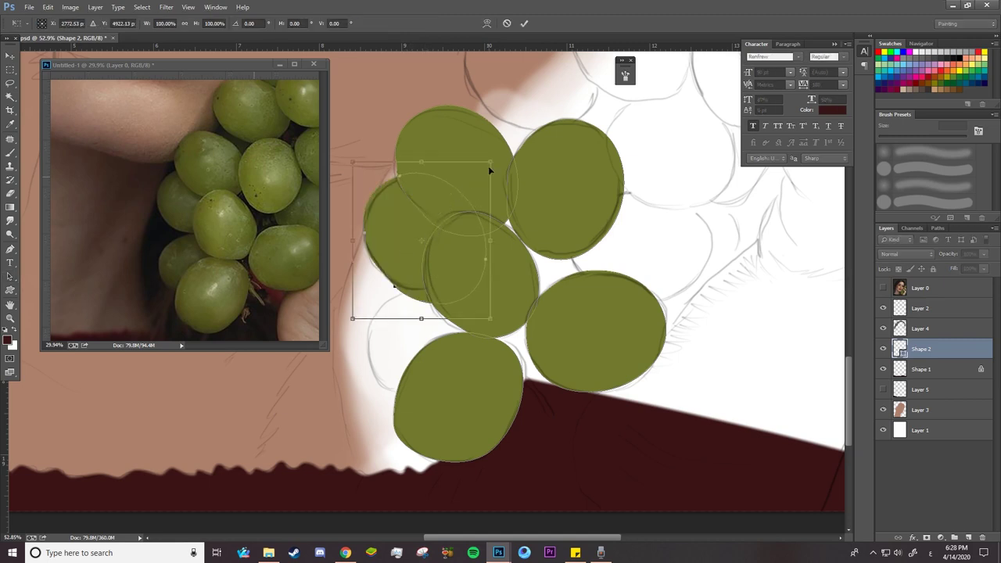
drag(490, 162, 469, 176)
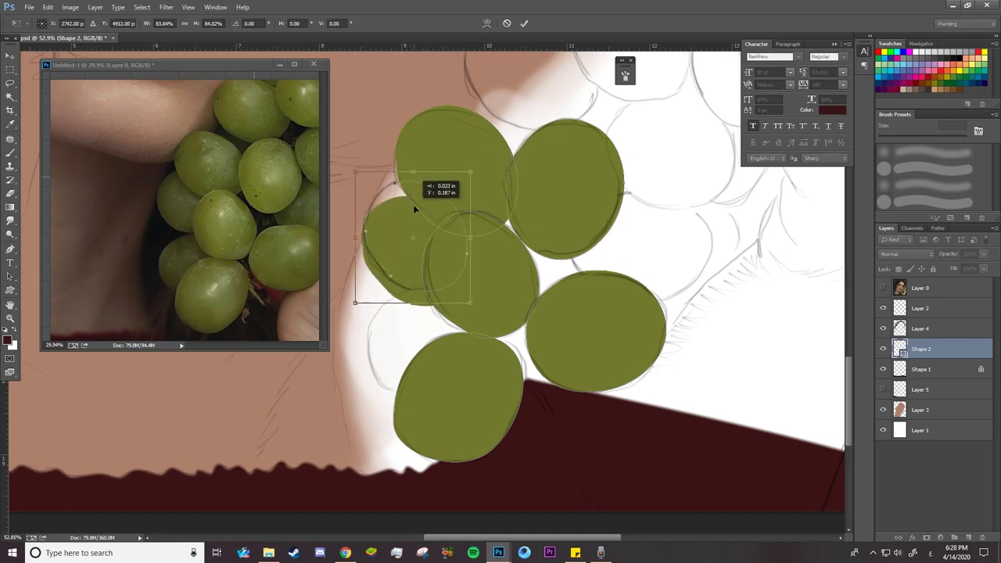
key(Return)
scroll(407, 234, up, 3)
Adjust the left grape's lower-left edge and dismiss the path transform error
click(400, 280)
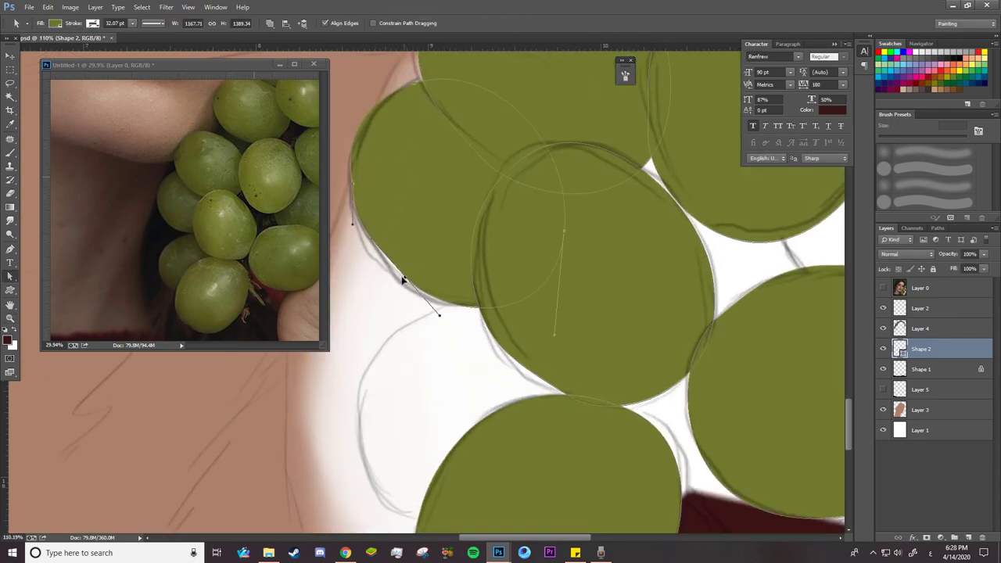
drag(401, 280, 400, 276)
scroll(440, 237, down, 2)
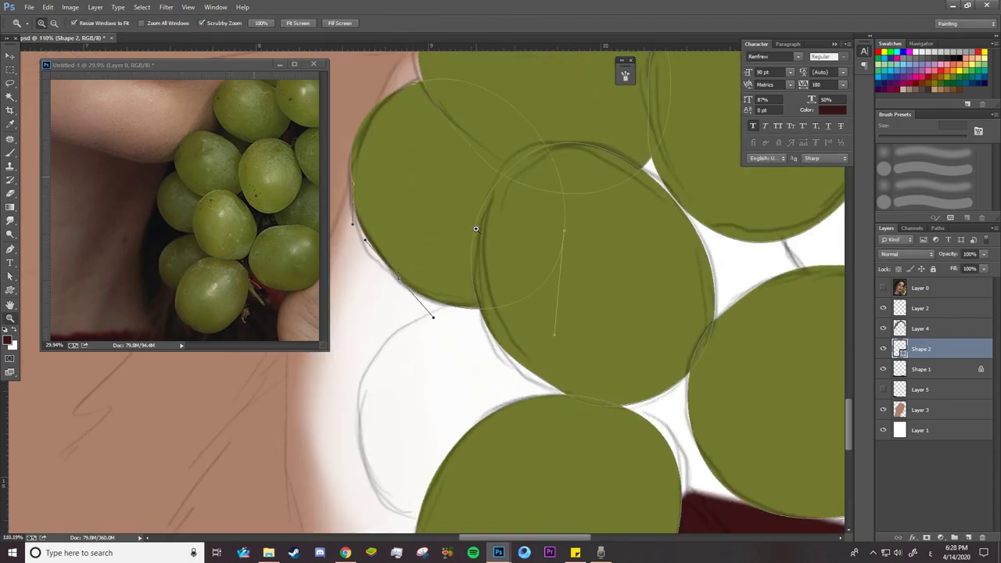
scroll(440, 237, down, 1)
drag(458, 228, 454, 319)
scroll(462, 305, up, 2)
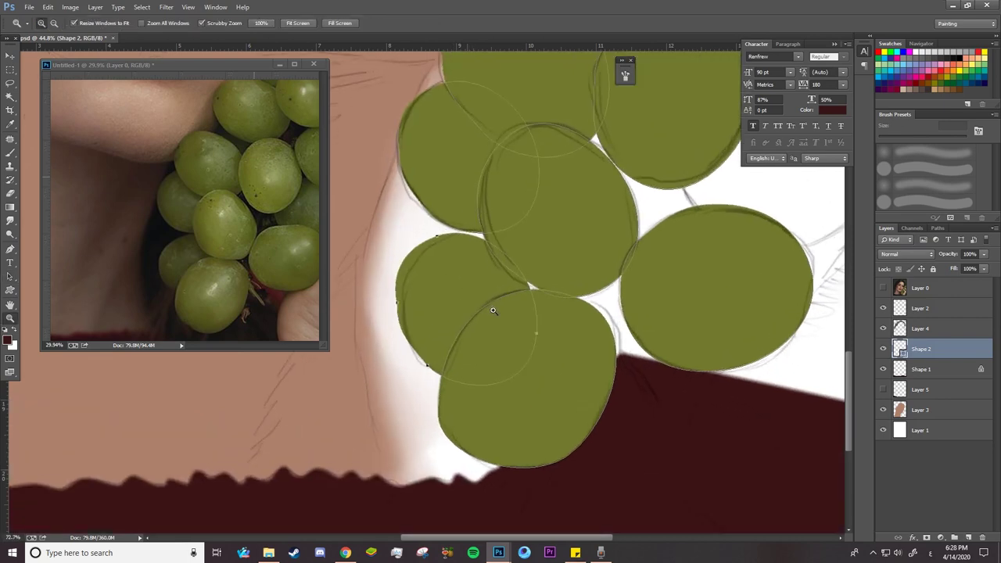
key(Return)
scroll(462, 265, up, 1)
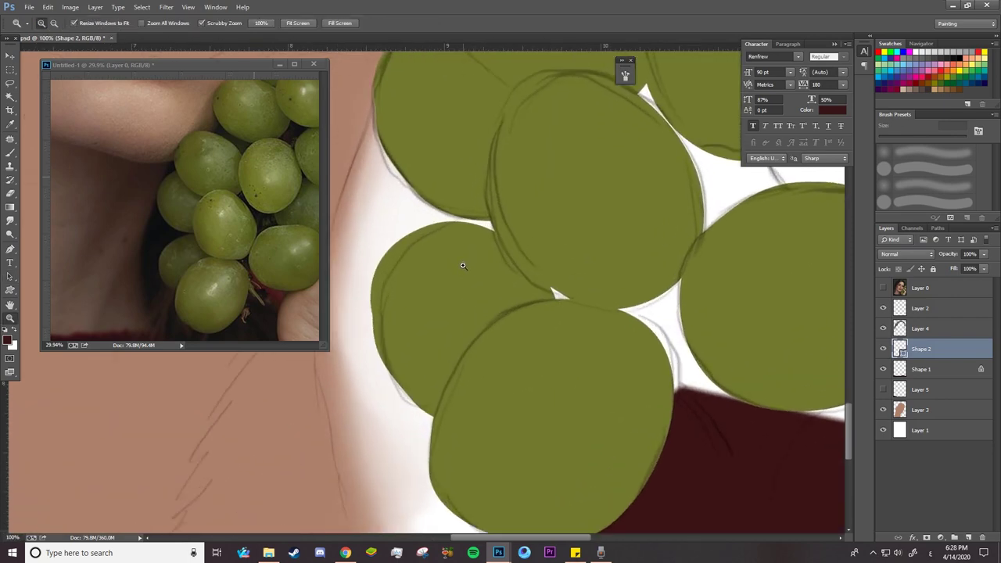
scroll(461, 266, down, 2)
Select the middle-left grape outline and pull the left grape's edge slightly outward
key(a)
click(481, 275)
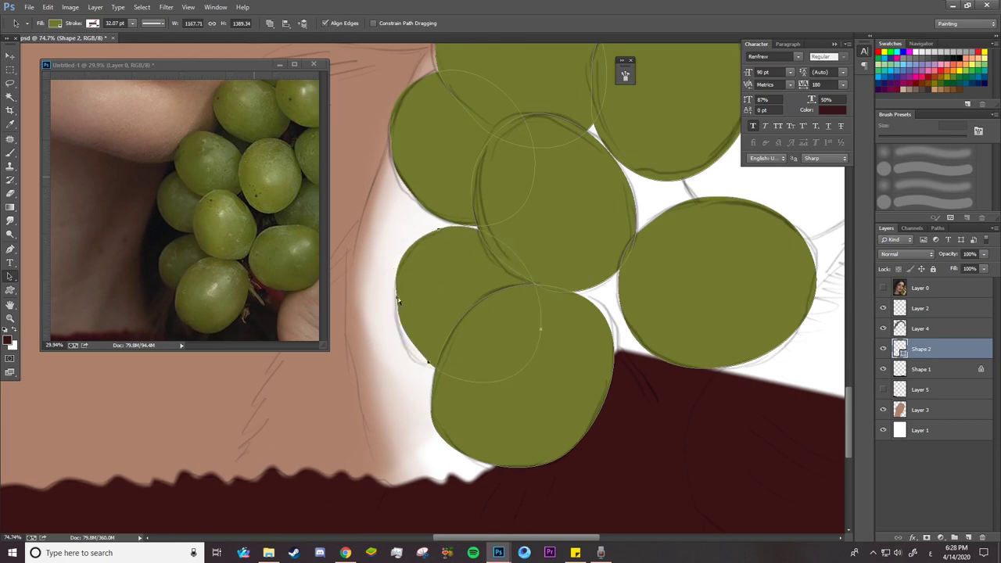
click(399, 325)
drag(401, 322, 393, 329)
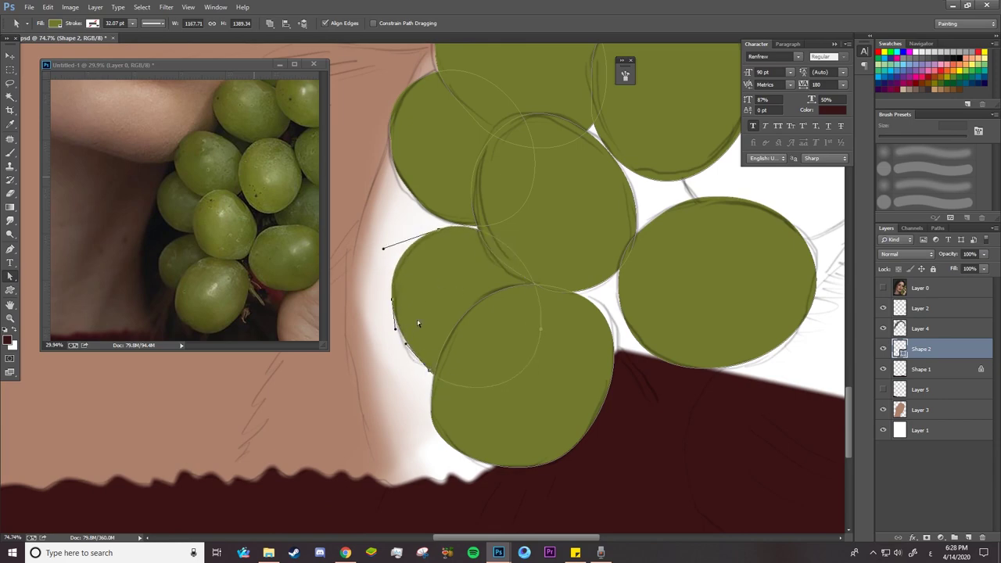
scroll(501, 250, down, 3)
scroll(550, 277, up, 2)
Add a rotated grape copy higher up the cluster matching the sketch, then select its outline
drag(554, 270, 507, 136)
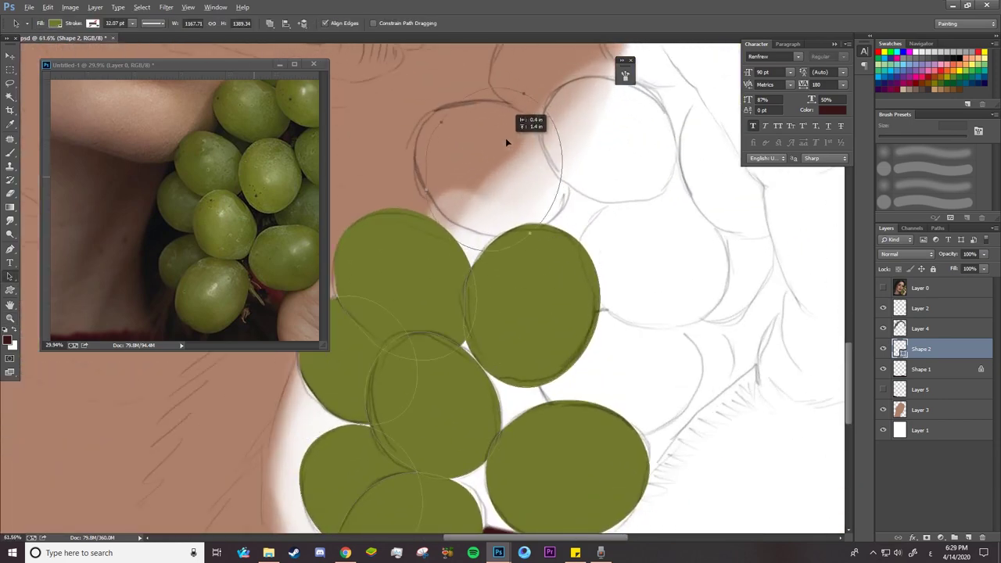
key(ctrl+t)
drag(592, 175, 547, 118)
key(Return)
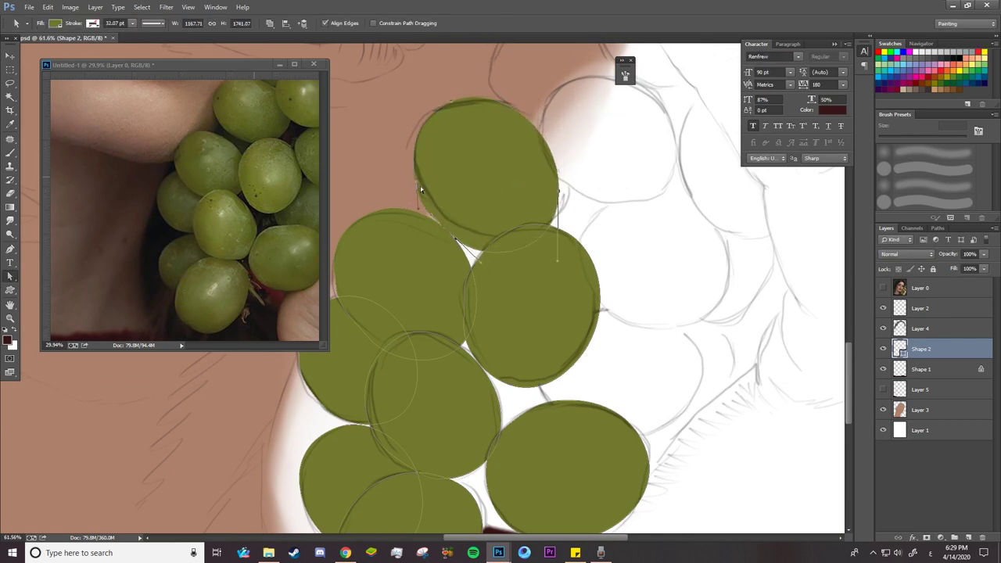
click(414, 191)
click(551, 201)
click(500, 215)
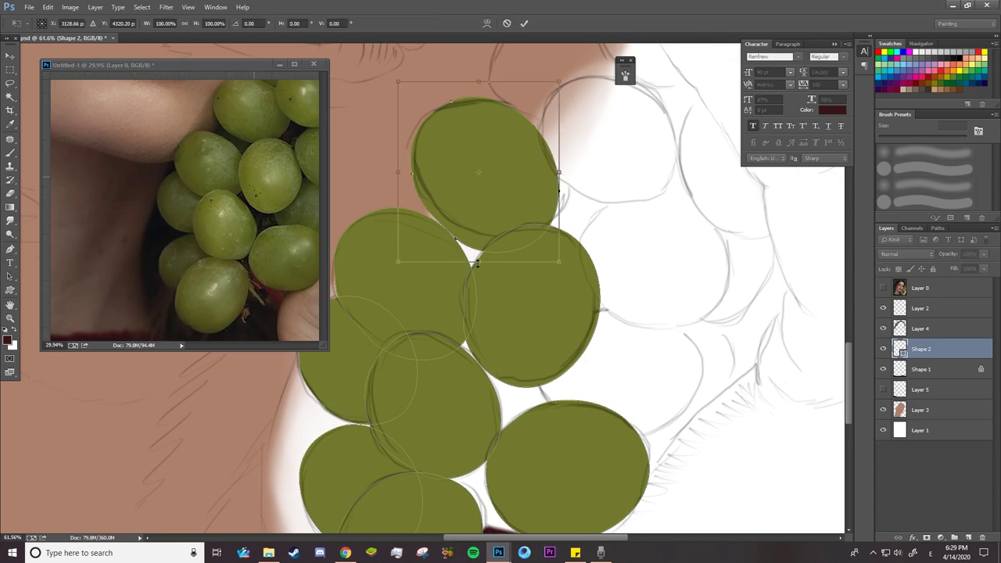
key(ctrl+minus)
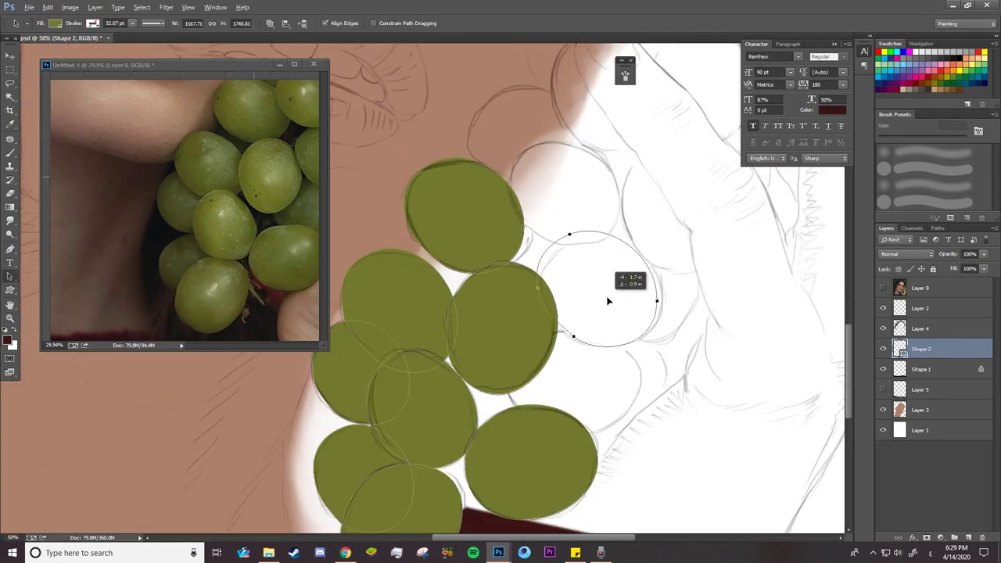
Place grape copies to the upper right and lower right, rotating and slightly enlarging the latter
mouse_move(495, 233)
mouse_down()
mouse_move(633, 313)
mouse_move(588, 205)
mouse_up()
key(ctrl+t)
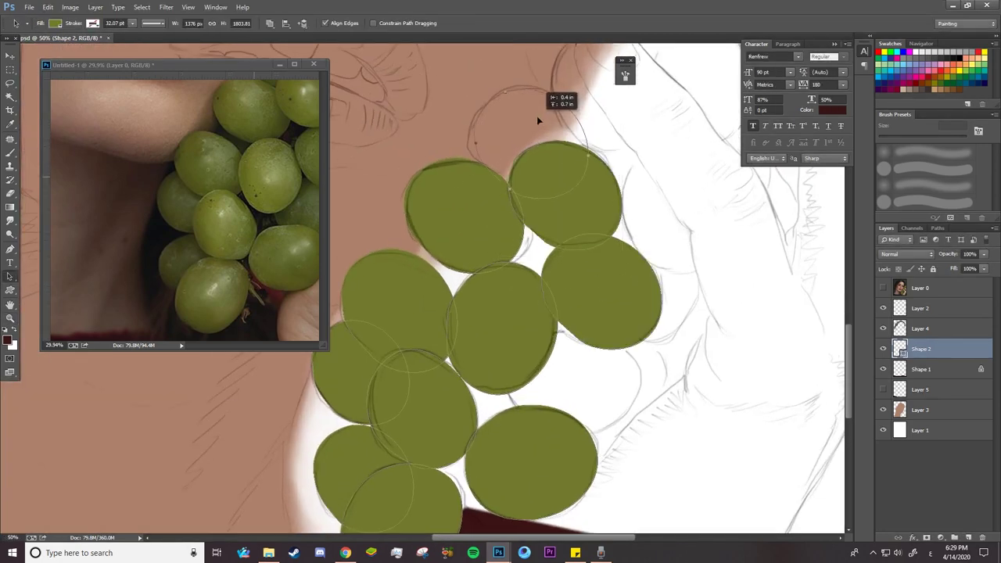
key(Return)
mouse_move(588, 164)
mouse_down()
mouse_move(559, 119)
mouse_move(587, 353)
mouse_up()
key(ctrl+t)
mouse_move(652, 309)
mouse_down()
mouse_move(671, 400)
mouse_move(659, 339)
mouse_up()
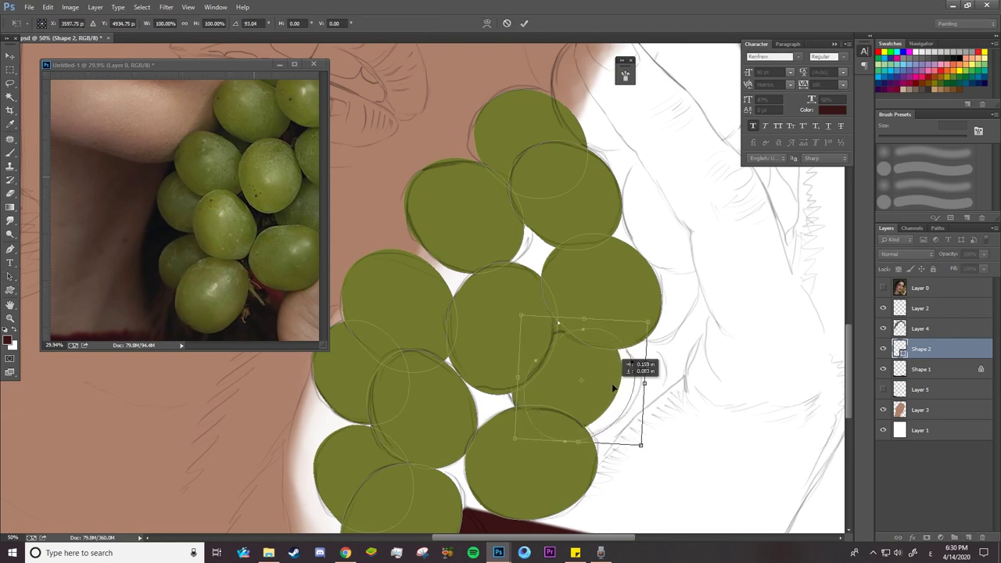
drag(557, 317, 612, 368)
key(Return)
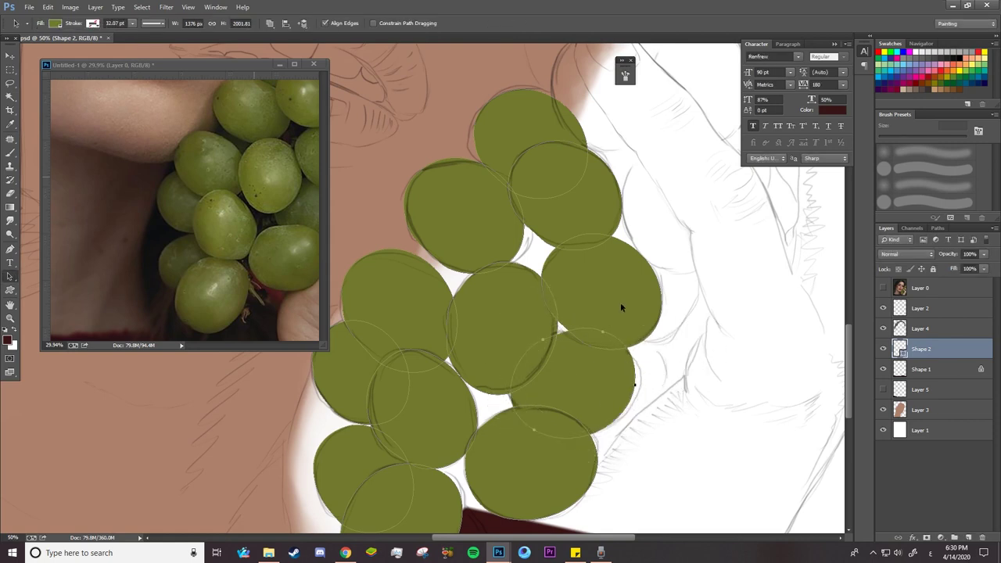
Move a grape copy up and right, rotate it into place, and zoom out over the cluster
mouse_move(621, 306)
mouse_down()
mouse_move(706, 202)
mouse_move(696, 188)
mouse_up()
key(ctrl+t)
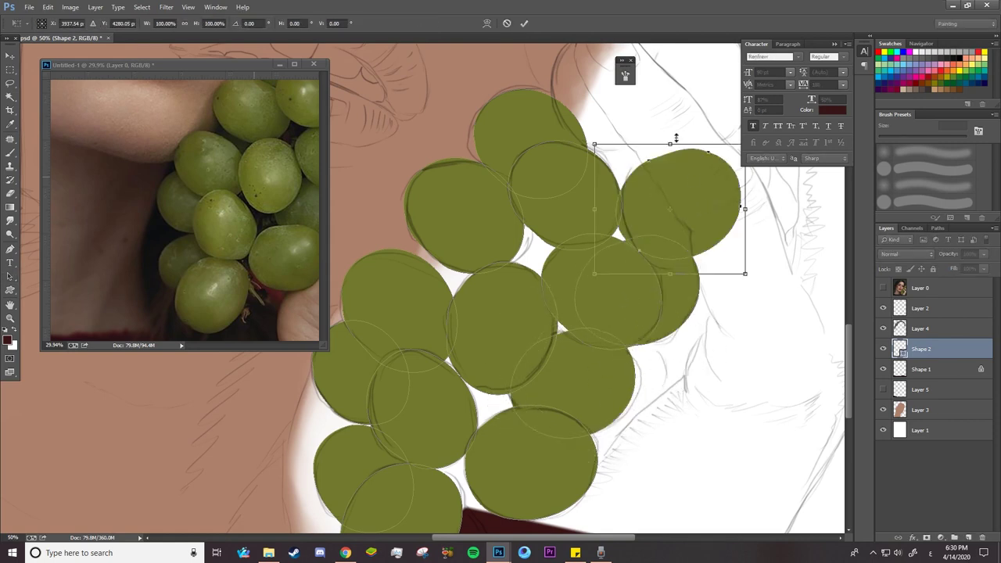
drag(736, 219, 705, 162)
key(Return)
key(z)
mouse_move(626, 279)
mouse_down()
mouse_move(583, 279)
mouse_move(626, 279)
mouse_move(543, 164)
mouse_move(633, 188)
mouse_move(706, 165)
mouse_move(753, 251)
mouse_up()
key(a)
scroll(754, 252, up, 5)
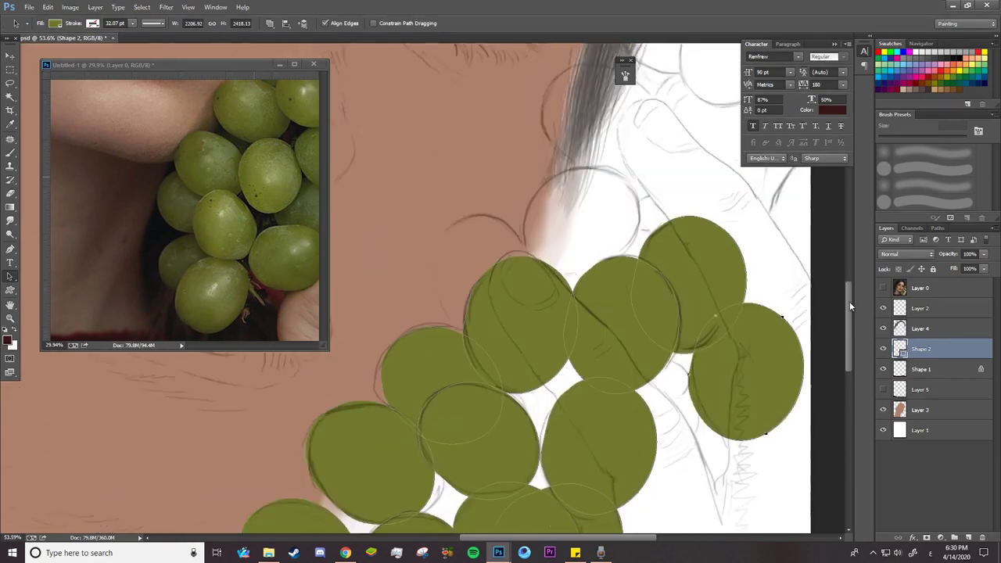
Add a right-side grape rotated about 17° and a top grape rotated and nudged into alignment
drag(603, 242, 589, 284)
key(ctrl+t)
mouse_move(681, 235)
mouse_down()
mouse_move(660, 278)
mouse_move(613, 196)
mouse_up()
key(Return)
key(ctrl+t)
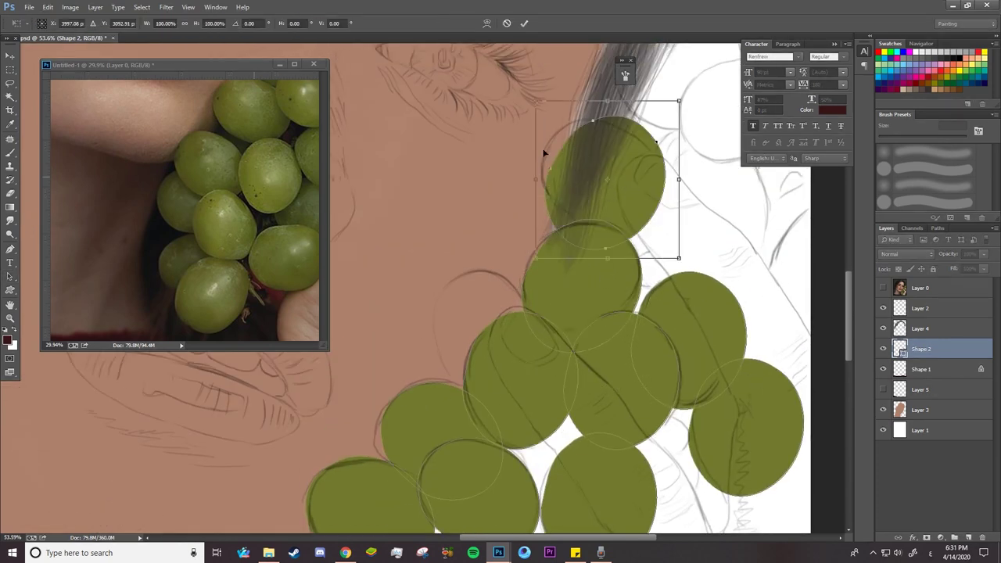
drag(515, 159, 602, 138)
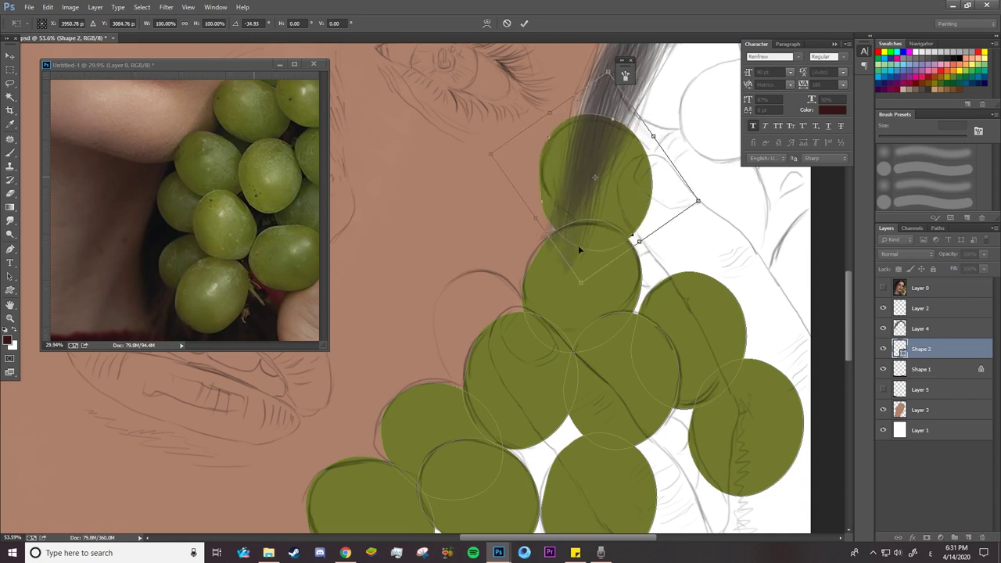
drag(687, 240, 658, 208)
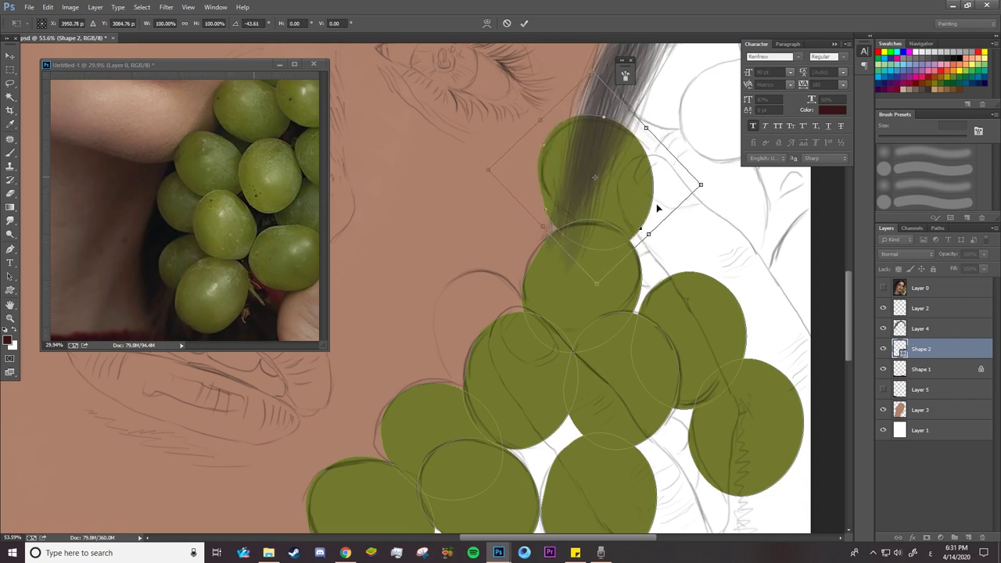
key(Return)
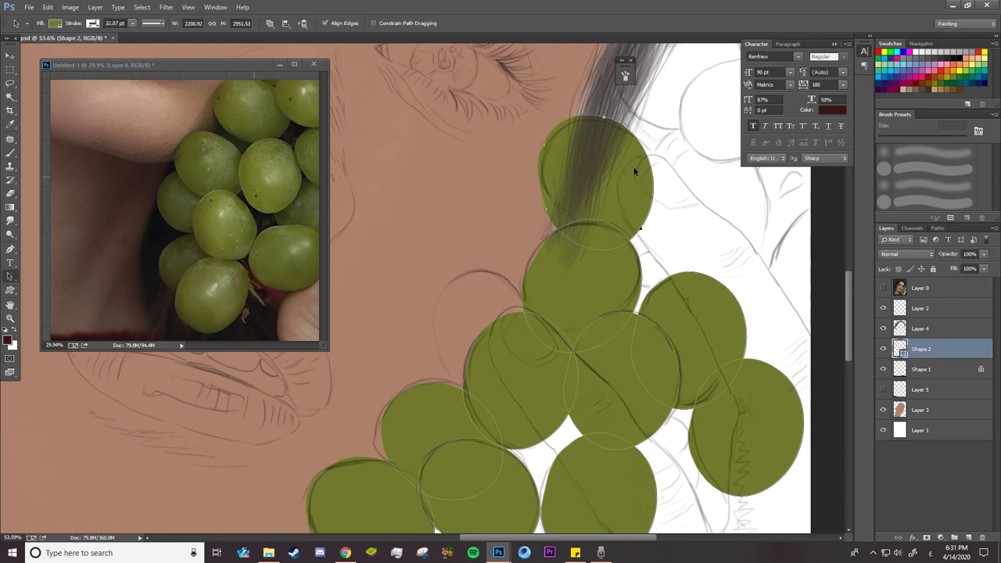
drag(626, 162, 629, 166)
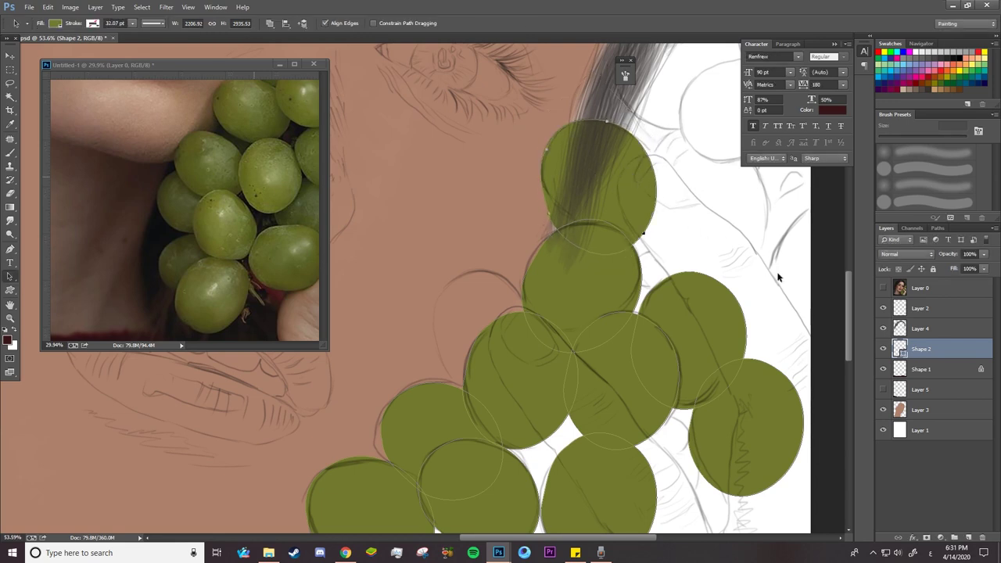
Pan to the upper grapes and reshape the top grape's left edge
drag(847, 300, 831, 277)
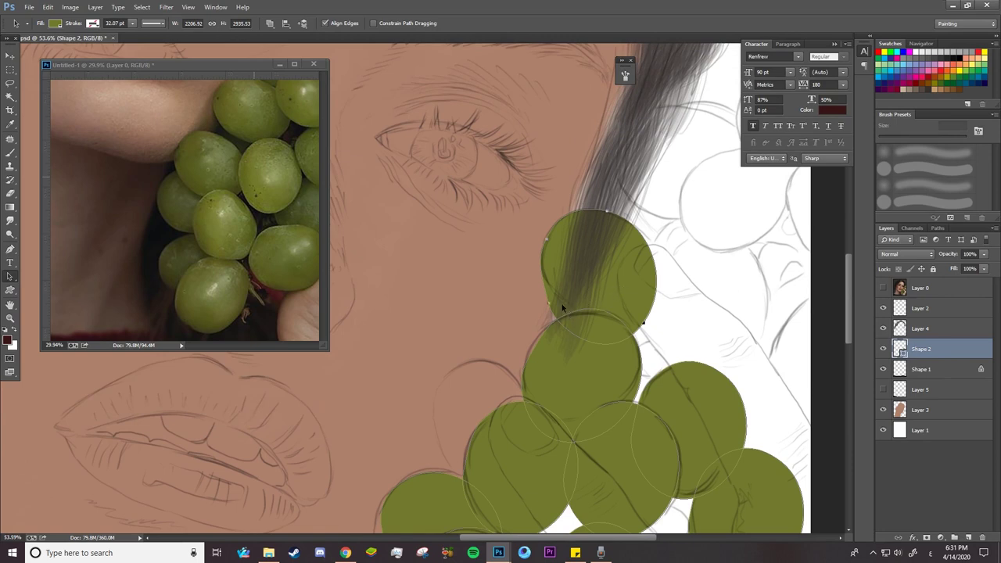
drag(561, 305, 456, 295)
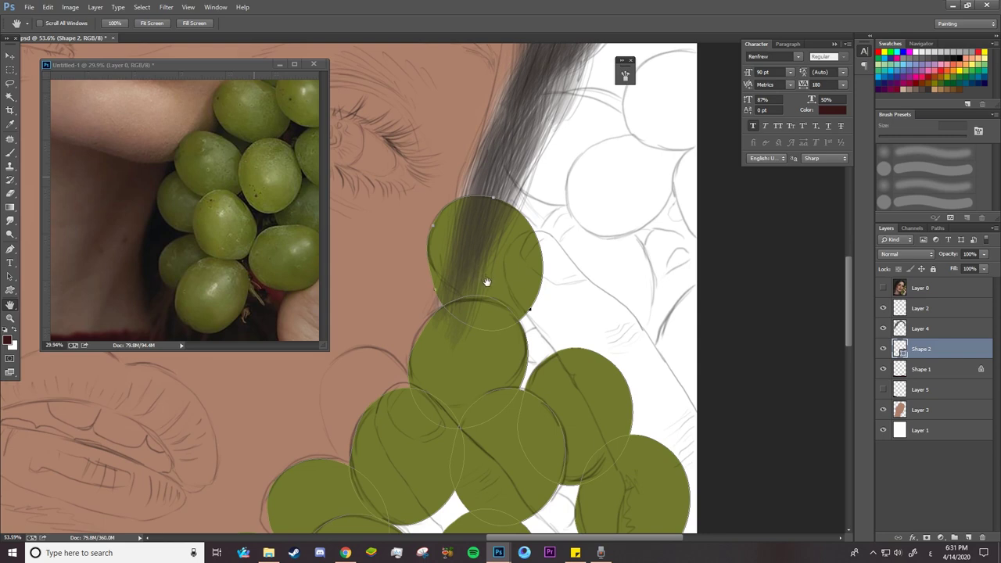
key(a)
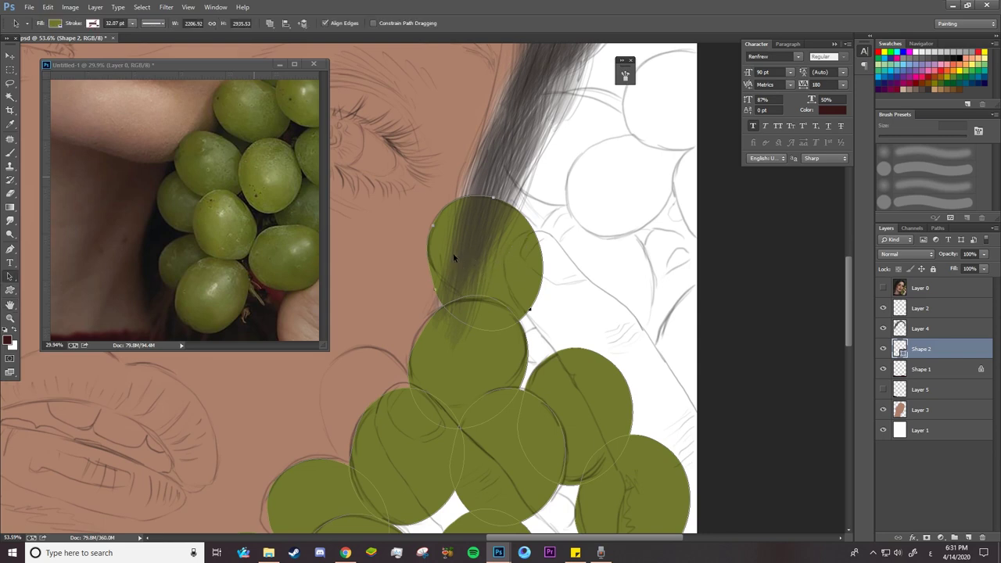
click(468, 311)
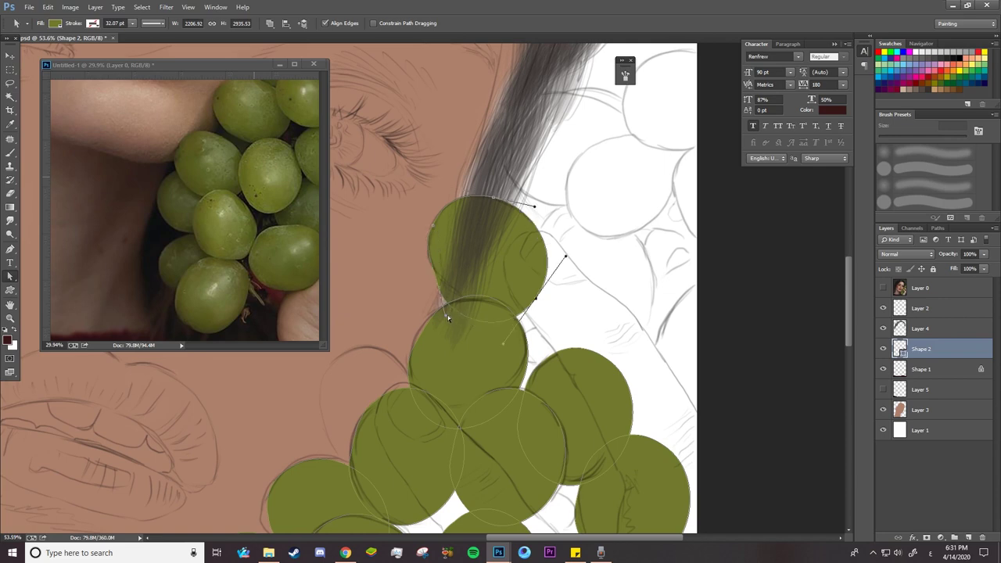
drag(447, 315, 460, 316)
key(z)
alt+click(574, 310)
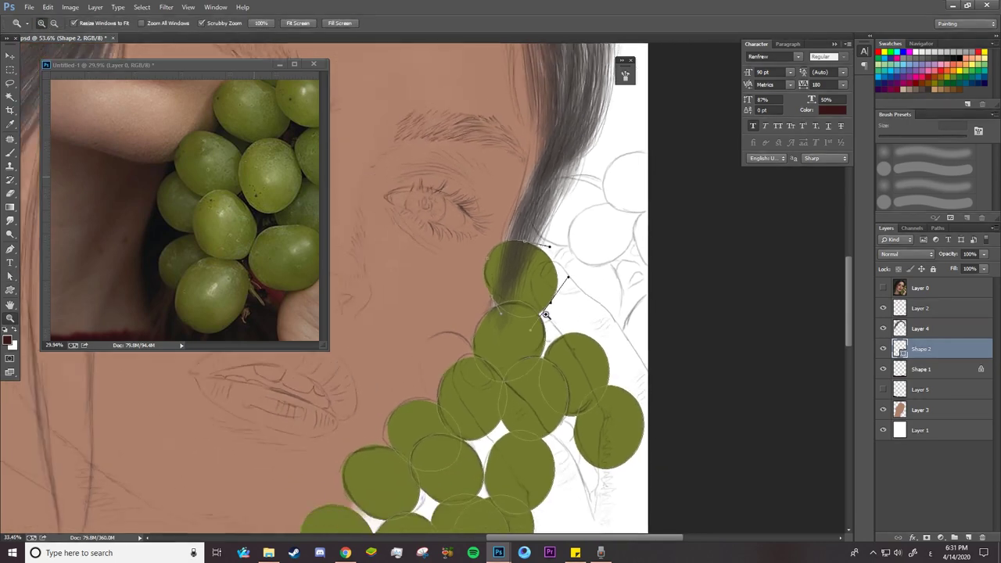
click(884, 288)
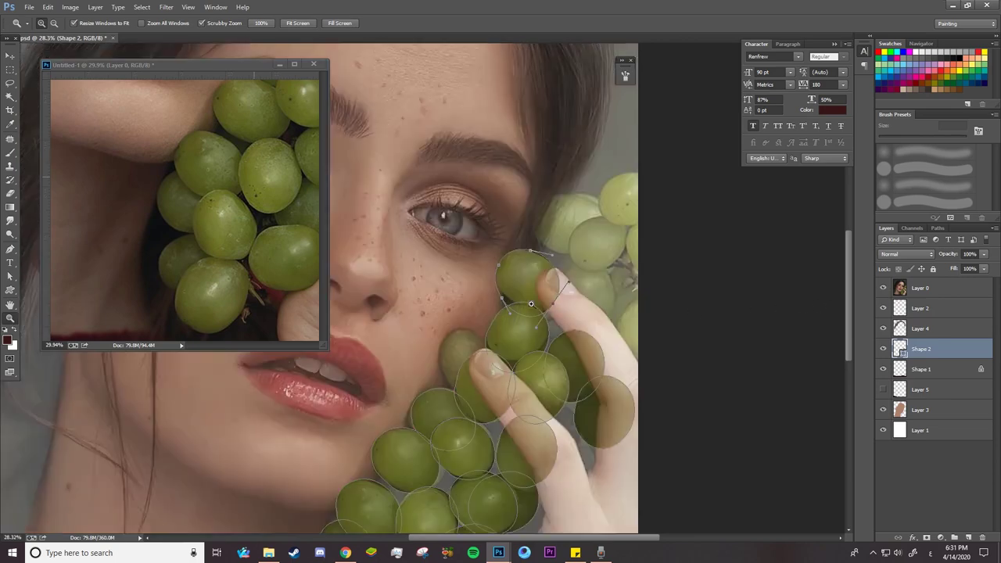
click(921, 289)
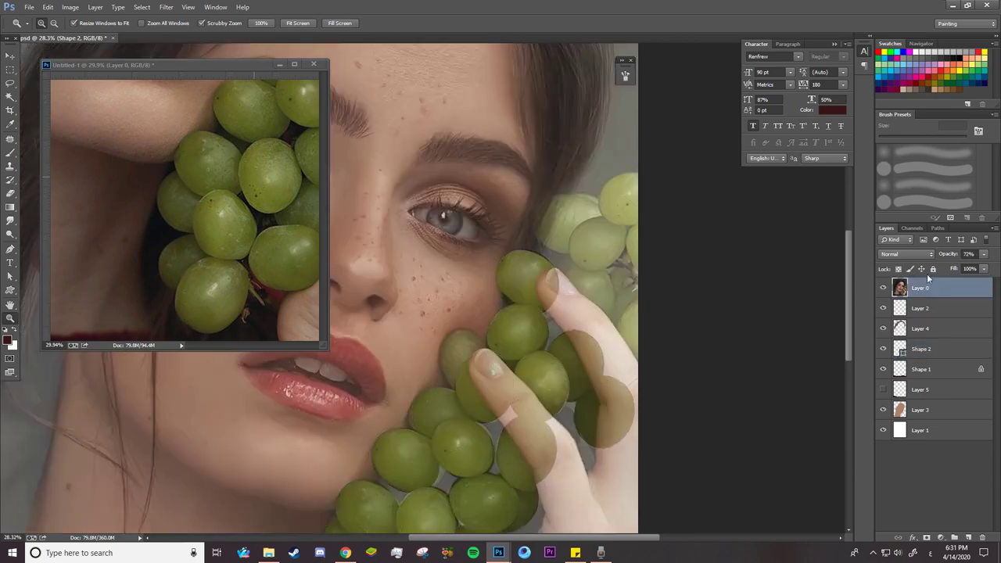
drag(948, 254, 999, 256)
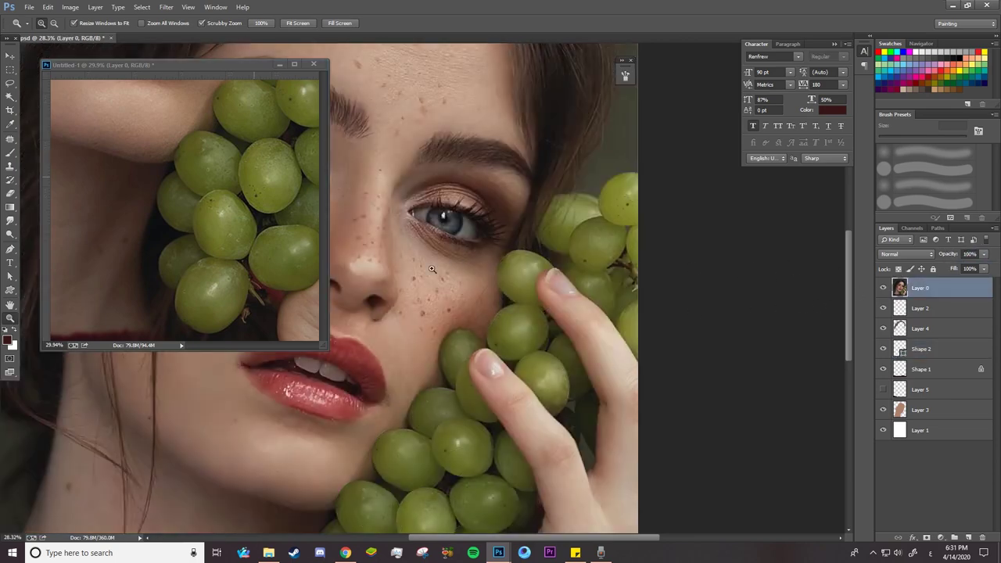
drag(431, 270, 588, 270)
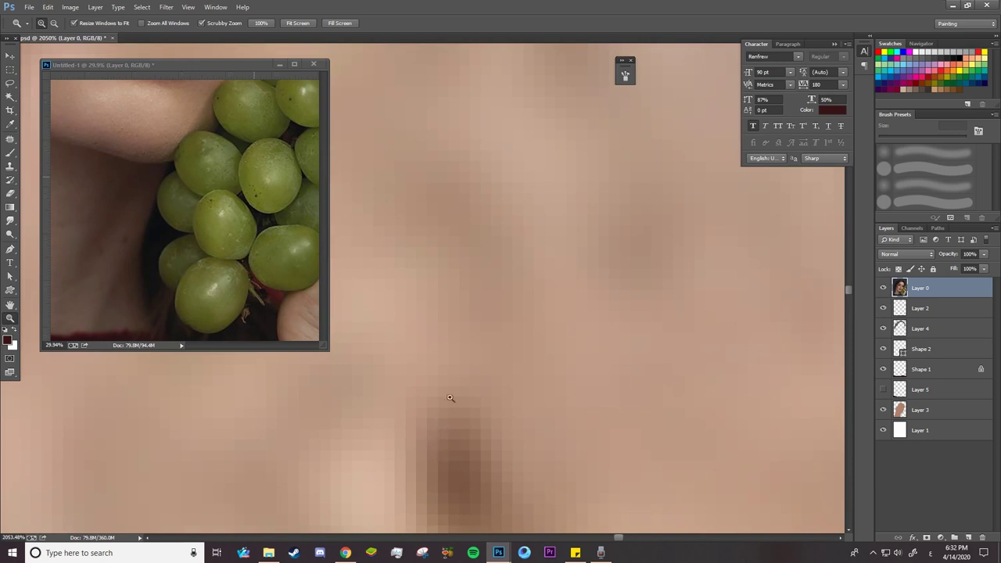
click(450, 439)
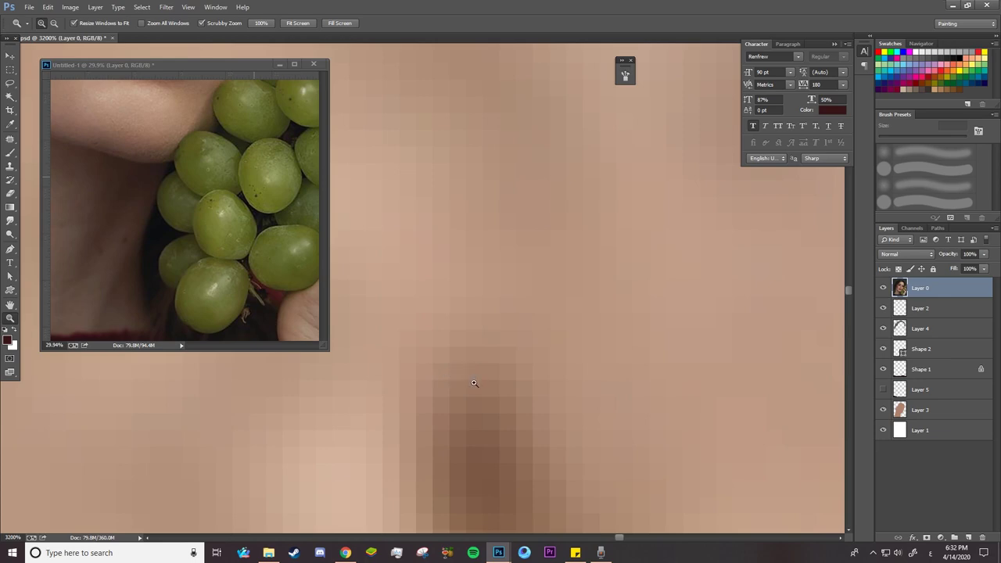
drag(447, 393, 418, 394)
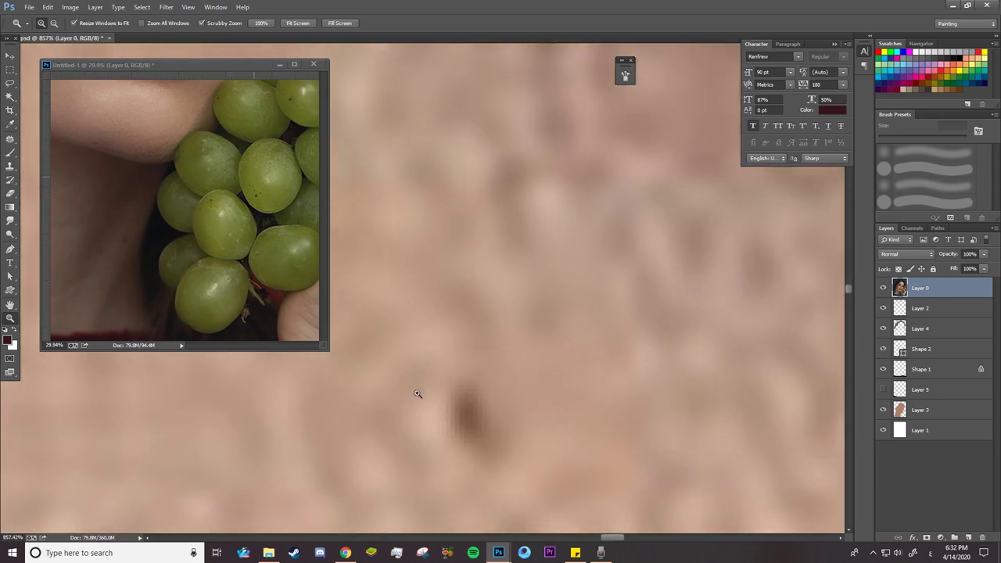
mouse_move(447, 435)
mouse_down()
mouse_move(509, 423)
mouse_move(446, 416)
mouse_move(425, 406)
mouse_move(436, 401)
mouse_up()
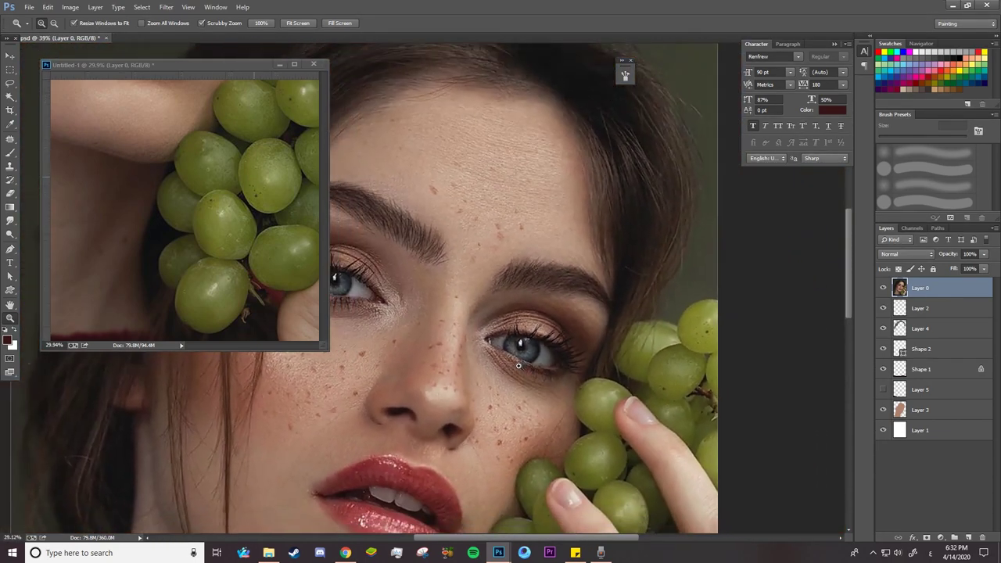
drag(543, 361, 518, 366)
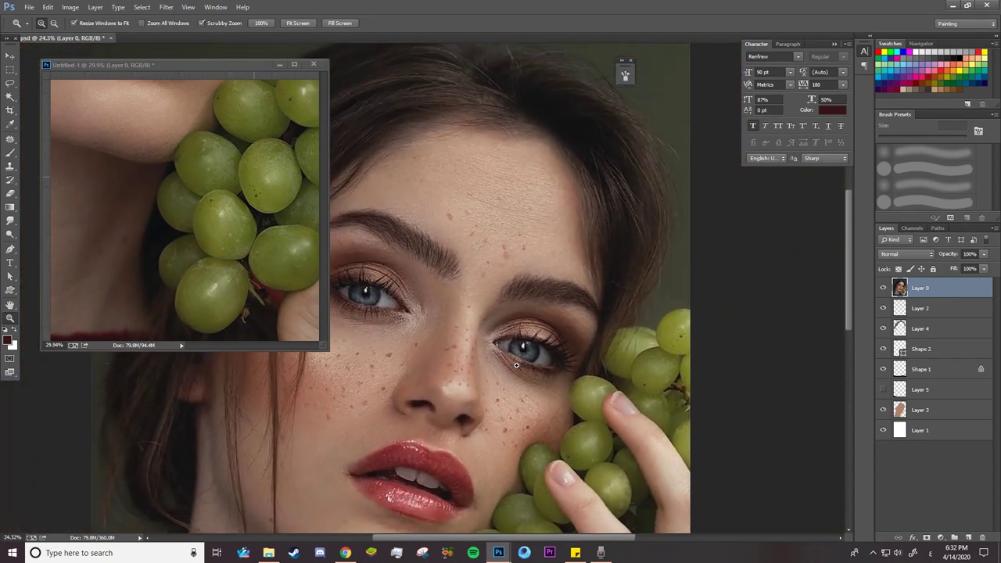
Hide the reference photo, zoom in, and duplicate the grape circle to the right, reshaping its top-left curve
click(884, 289)
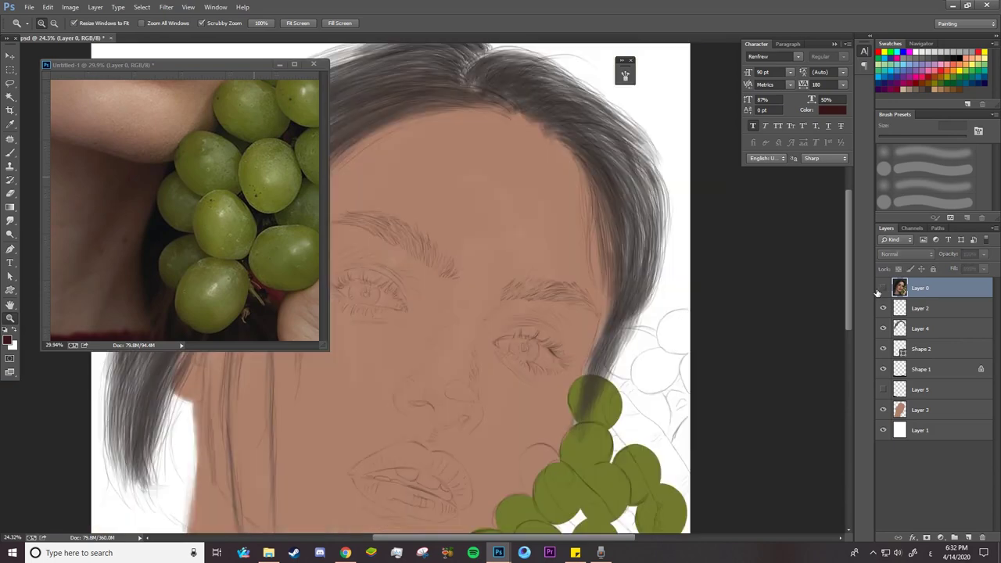
drag(655, 328, 655, 398)
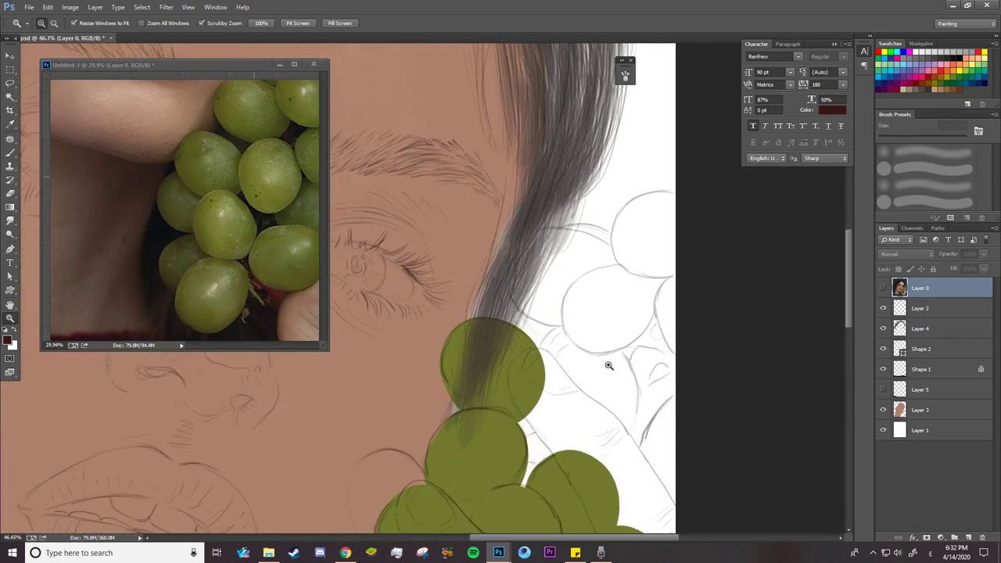
drag(629, 420, 658, 414)
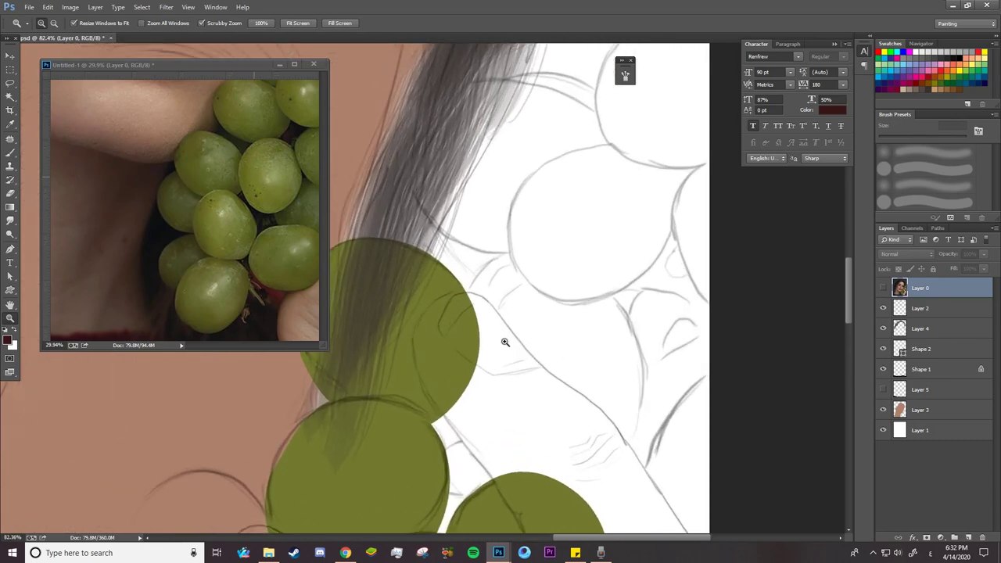
key(a)
drag(390, 241, 555, 273)
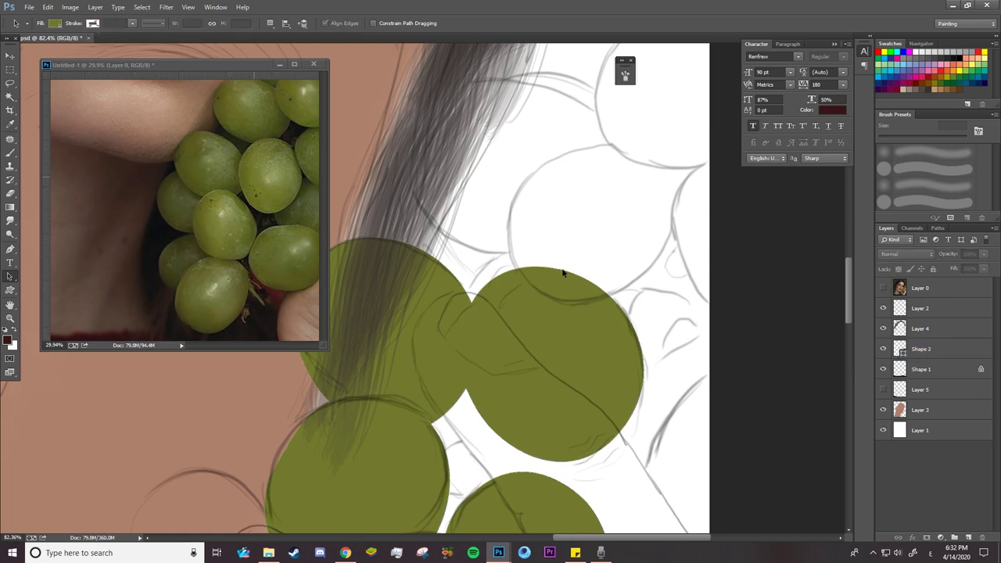
drag(559, 267, 463, 308)
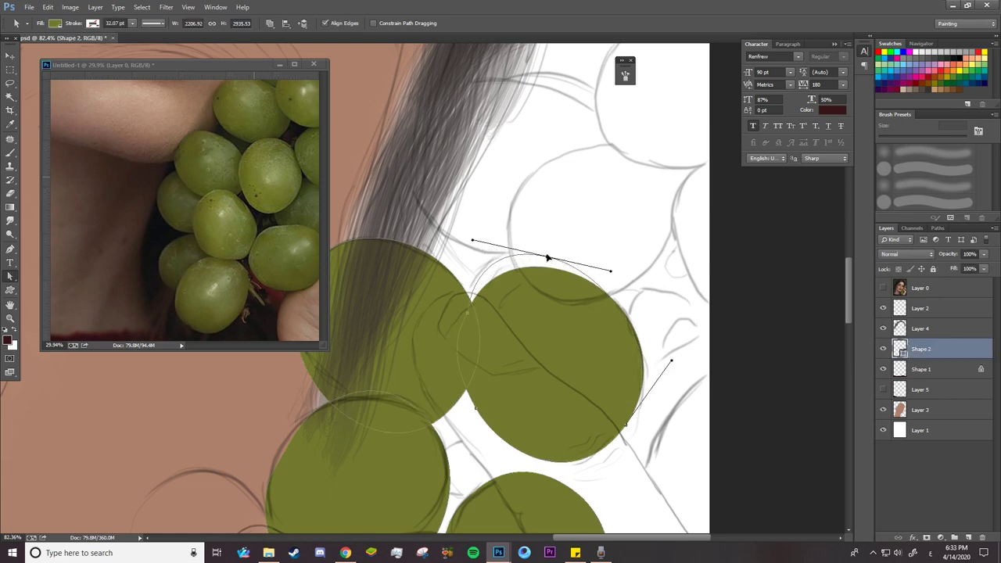
click(463, 308)
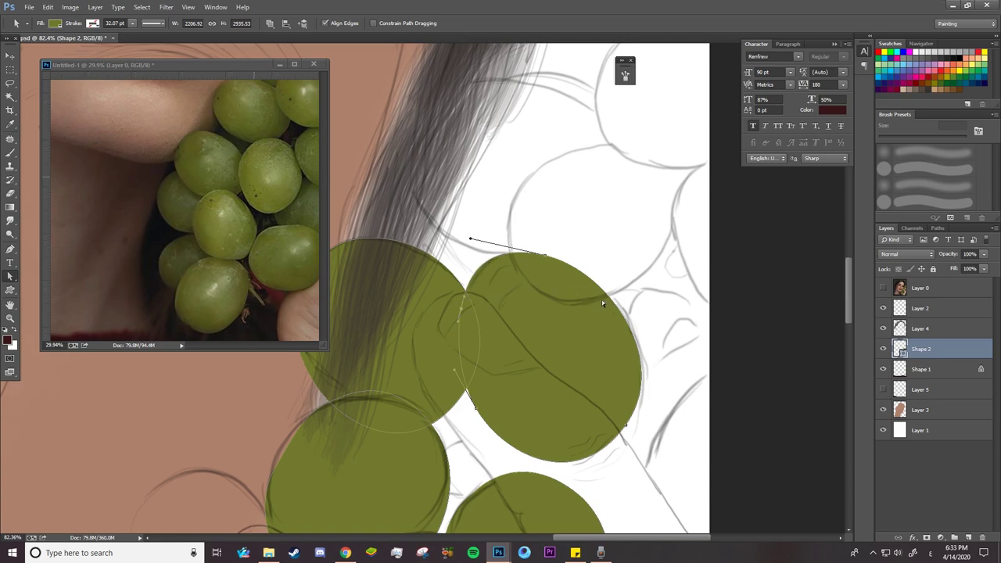
Place an ellipse copy over the hair at left and fine-tune its top curve
key(z)
mouse_move(602, 303)
mouse_down()
mouse_move(605, 369)
mouse_move(618, 153)
mouse_up()
key(a)
scroll(533, 290, up, 5)
drag(532, 290, 510, 241)
key(ctrl+t)
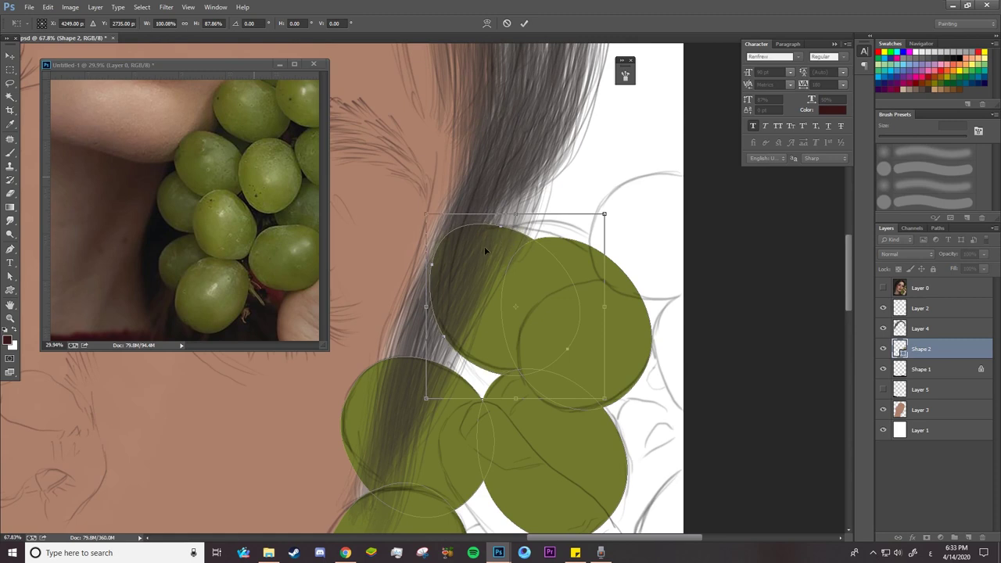
key(Return)
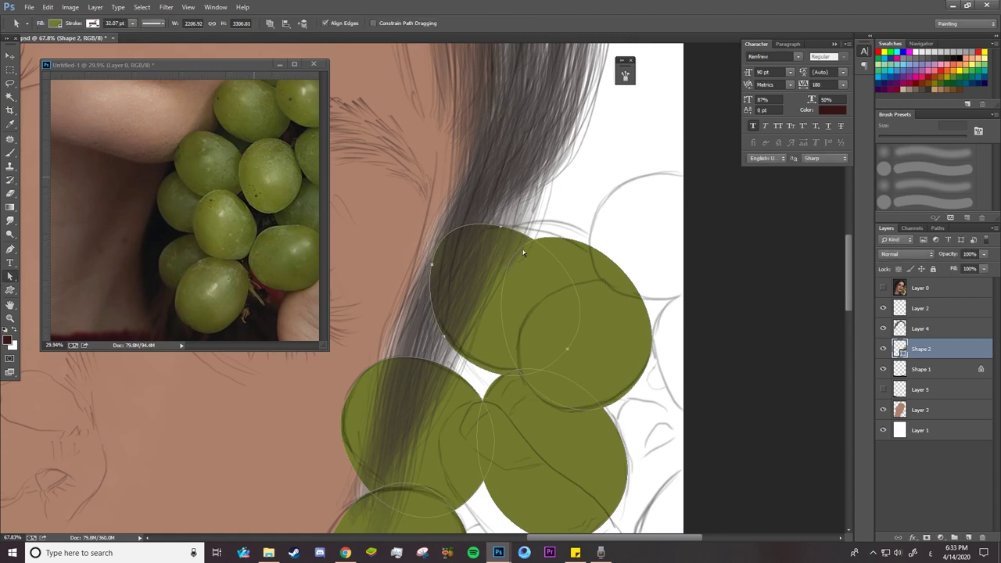
click(502, 227)
drag(504, 228, 504, 228)
drag(504, 229, 505, 233)
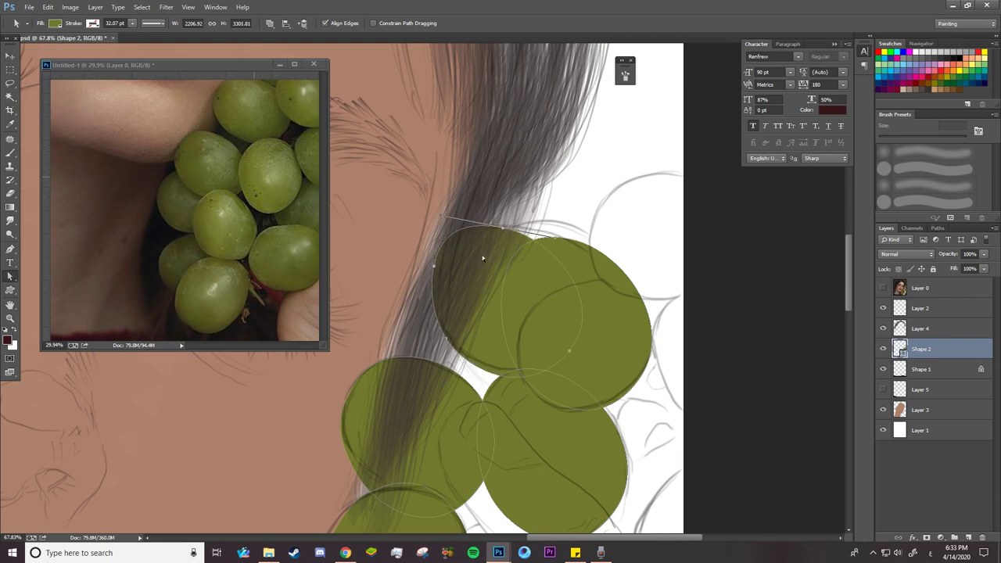
Move another ellipse copy up and right rotated about 12°, then zoom out and fit the reference photo
key(ctrl+alt+t)
drag(478, 255, 618, 189)
mouse_move(634, 125)
mouse_down()
mouse_move(656, 123)
mouse_move(654, 207)
mouse_move(696, 171)
mouse_up()
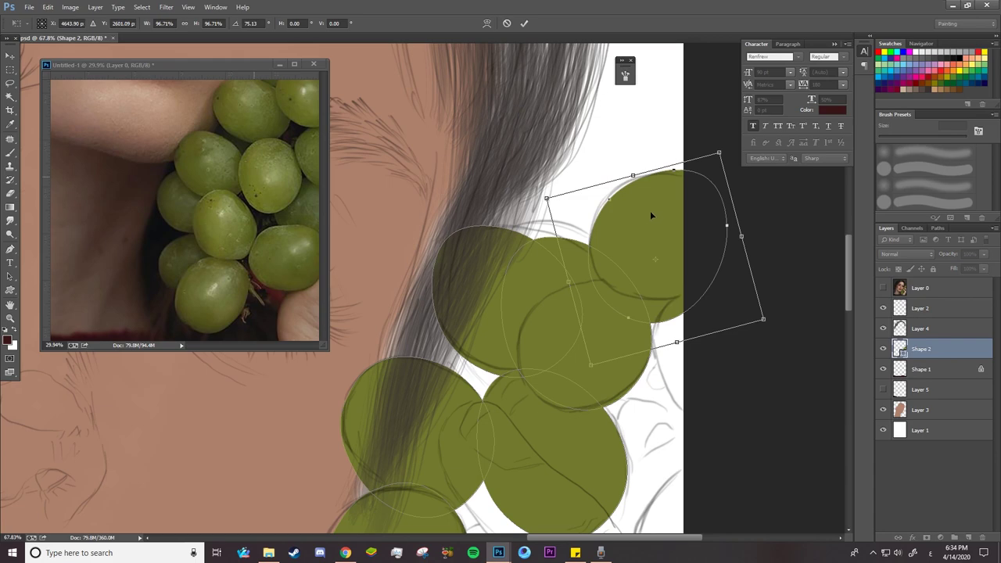
key(Return)
key(z)
mouse_move(624, 235)
mouse_down()
mouse_move(582, 251)
mouse_move(575, 323)
mouse_move(618, 235)
mouse_up()
key(ctrl+Tab)
key(ctrl+0)
Zoom in and bend a lower grape outline's anchors and handles to match the photo
key(a)
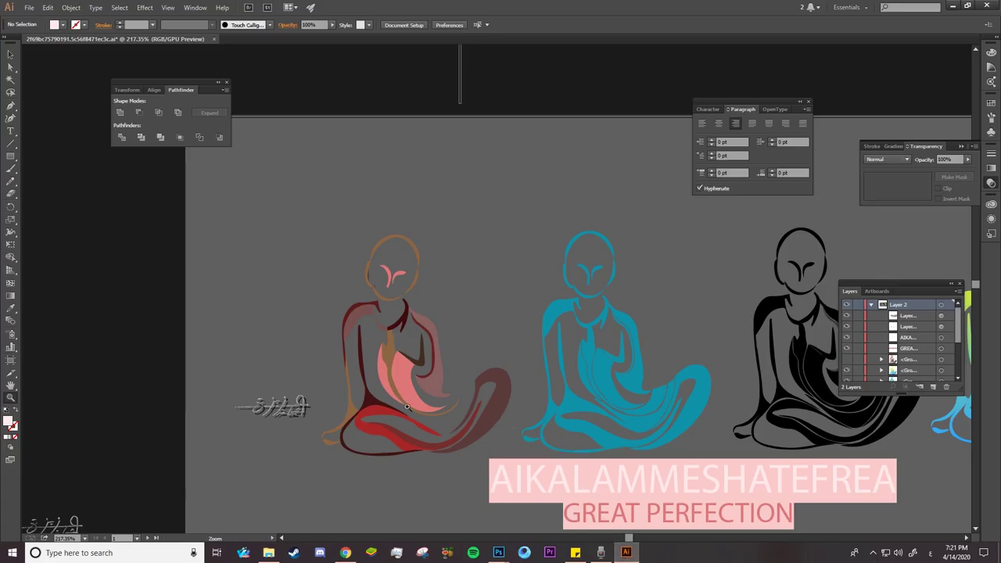
drag(403, 399, 571, 389)
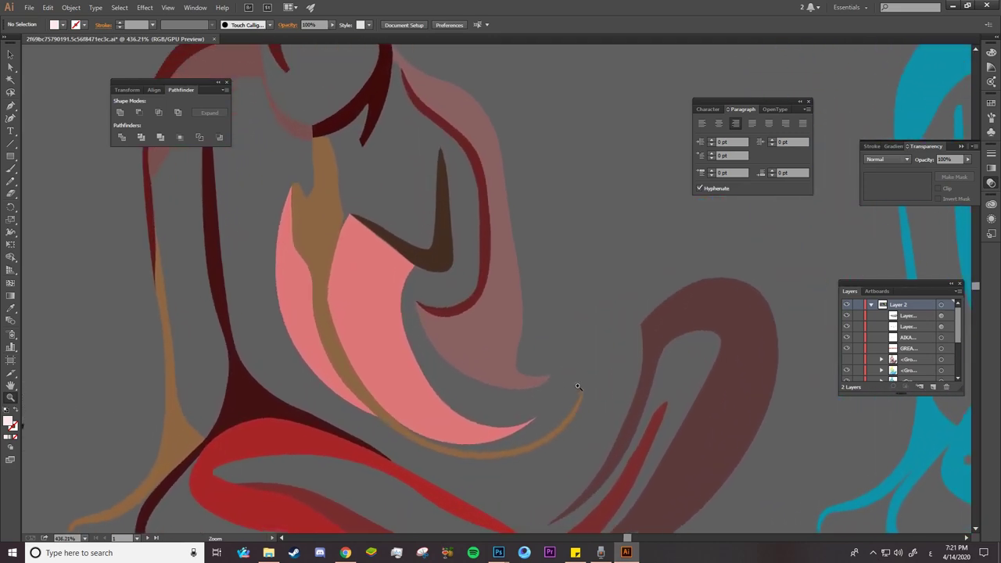
drag(393, 384, 588, 398)
mouse_move(401, 324)
mouse_down()
mouse_move(675, 374)
mouse_move(528, 391)
mouse_move(383, 384)
mouse_move(384, 373)
mouse_move(262, 400)
mouse_move(626, 404)
mouse_up()
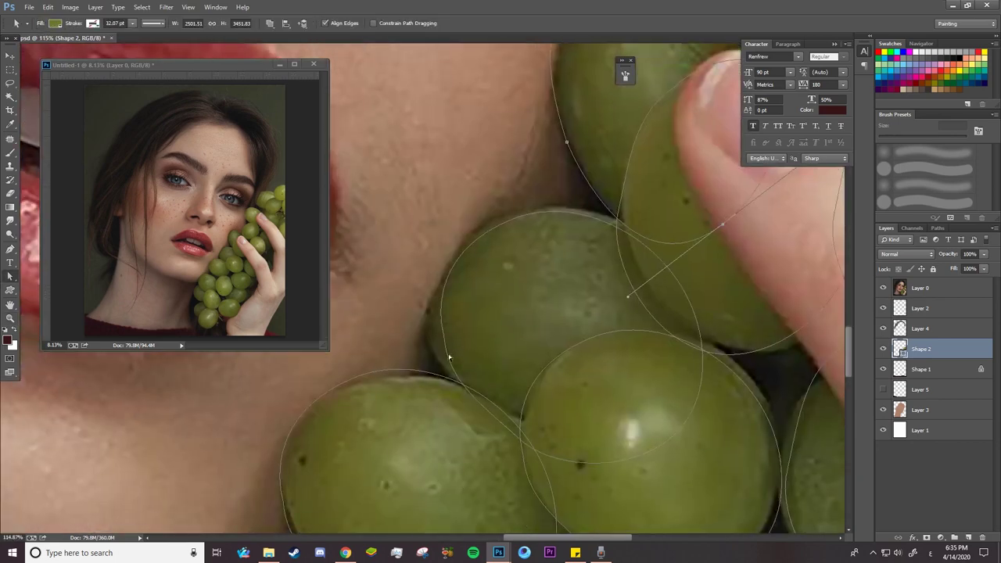
click(449, 358)
drag(513, 219, 418, 256)
mouse_move(444, 337)
mouse_down()
mouse_move(438, 302)
mouse_move(431, 347)
mouse_up()
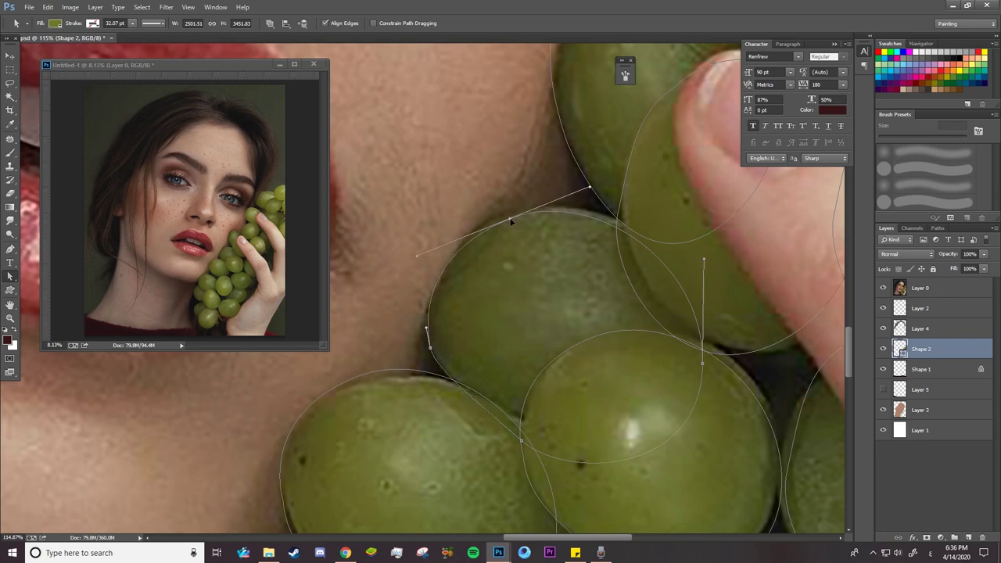
mouse_move(438, 355)
mouse_down()
mouse_move(415, 332)
mouse_move(422, 349)
mouse_up()
Reshape the neighbouring grape's lower-left arc, left edge and right side to round it
click(398, 367)
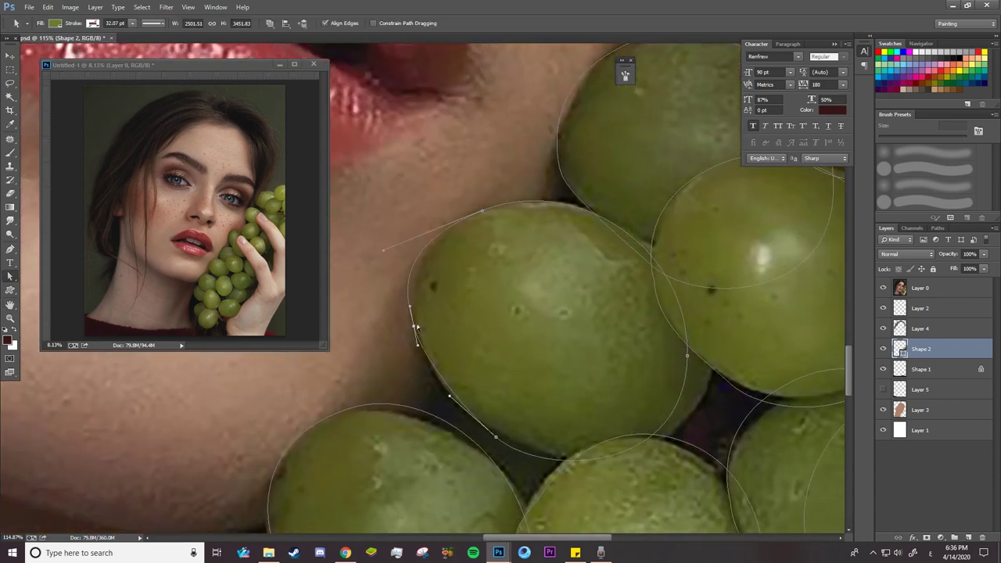
drag(687, 356, 707, 374)
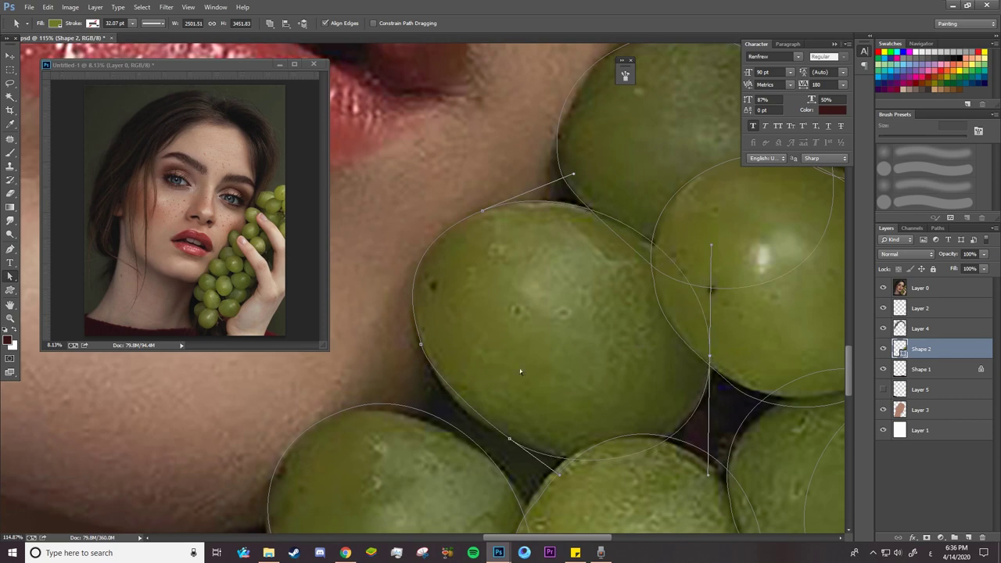
drag(510, 440, 415, 391)
drag(790, 337, 649, 359)
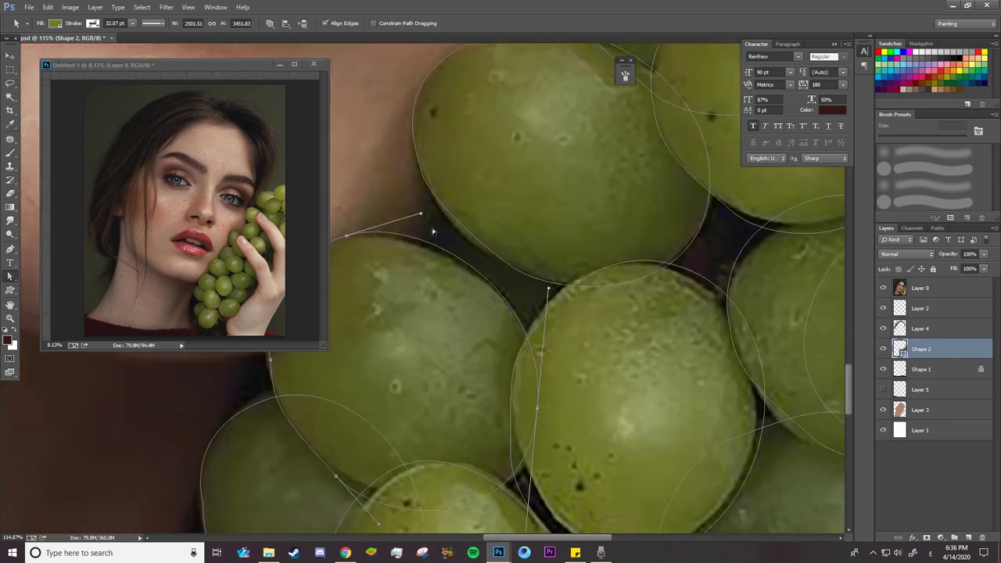
drag(396, 384, 592, 337)
drag(470, 313, 467, 352)
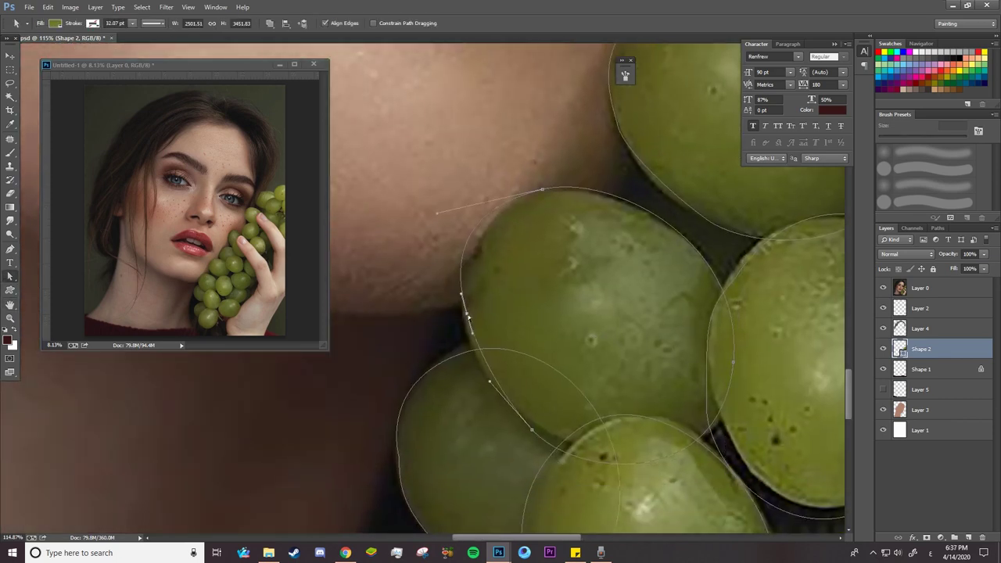
click(467, 353)
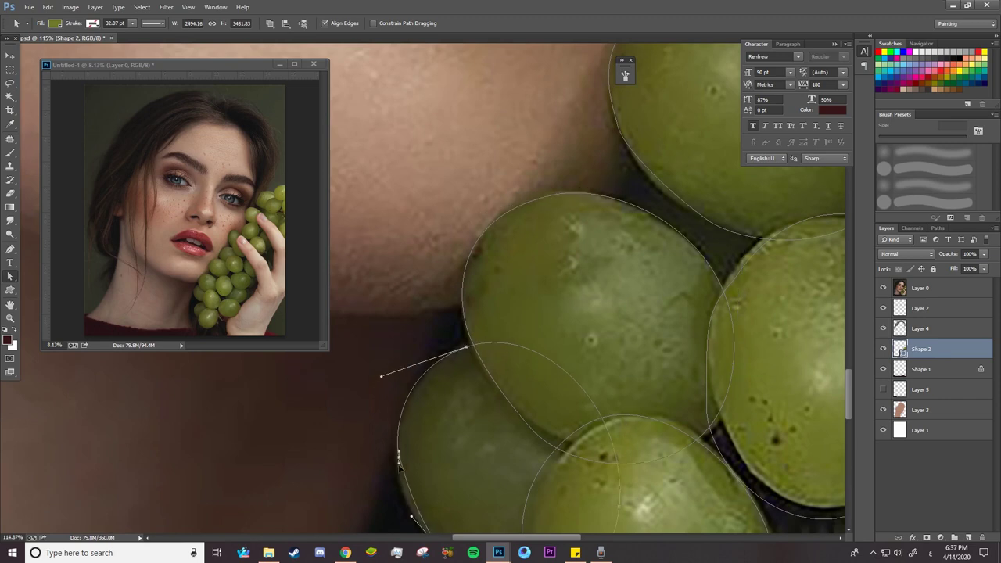
mouse_move(706, 403)
mouse_down()
mouse_move(734, 463)
mouse_move(679, 408)
mouse_up()
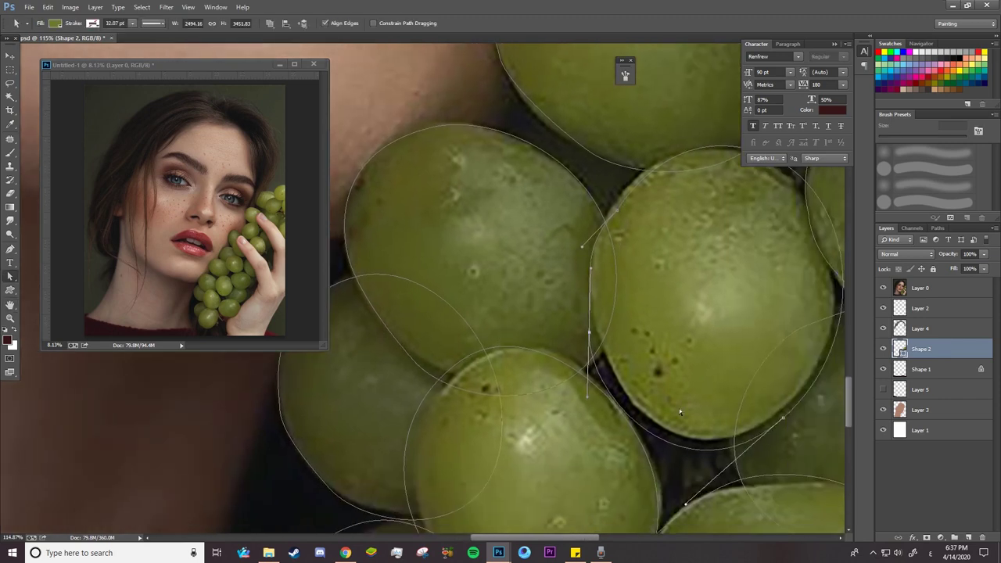
drag(647, 373, 595, 332)
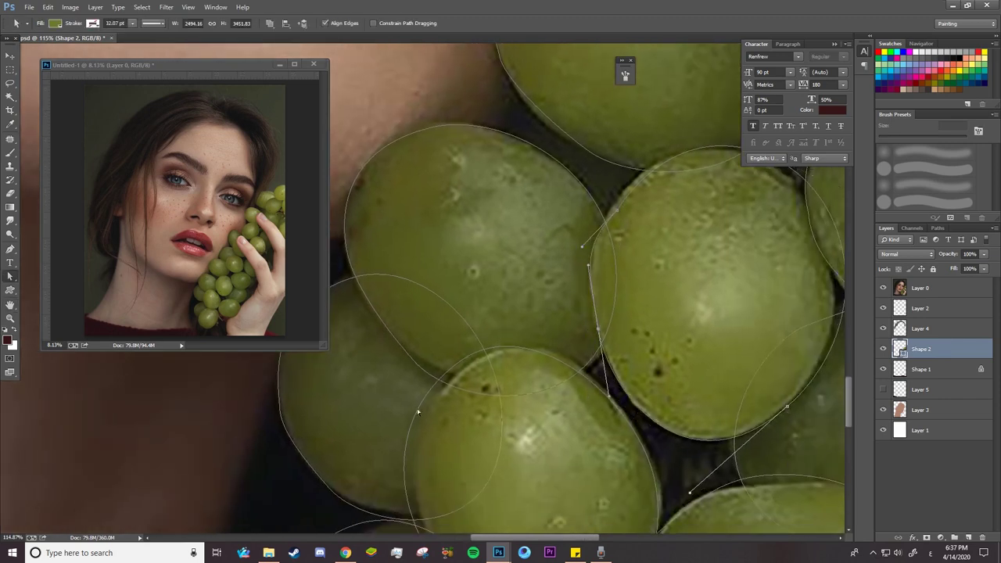
Refine the left grapes' outlines and a grape outline near the hand
drag(297, 422, 391, 290)
click(392, 274)
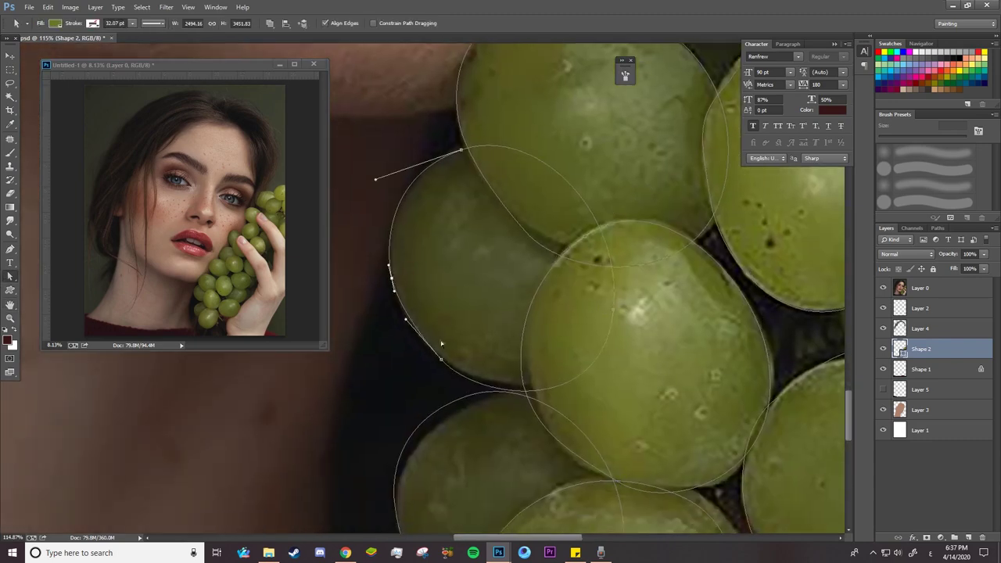
click(467, 400)
drag(468, 400, 391, 430)
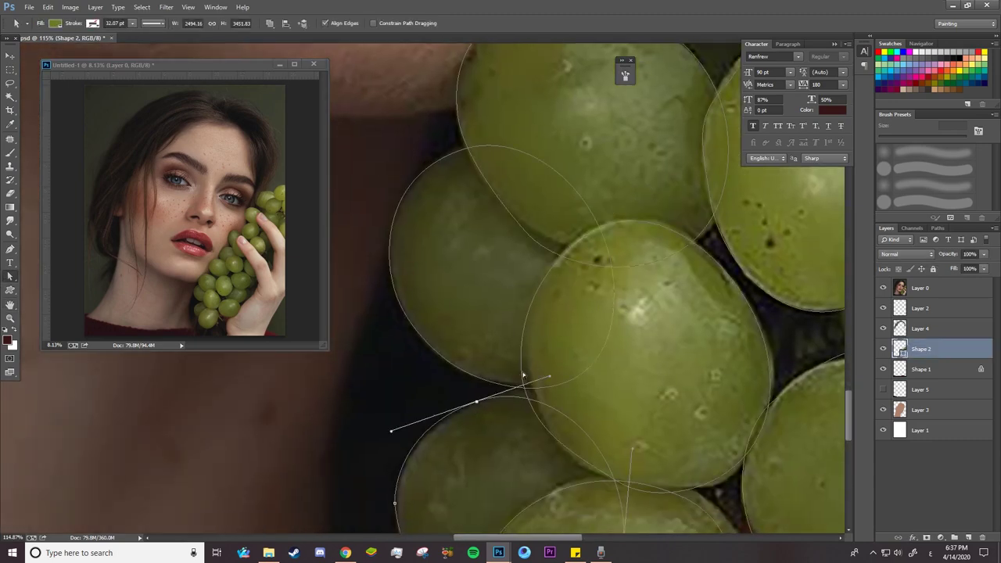
drag(516, 344, 442, 329)
drag(439, 438, 448, 481)
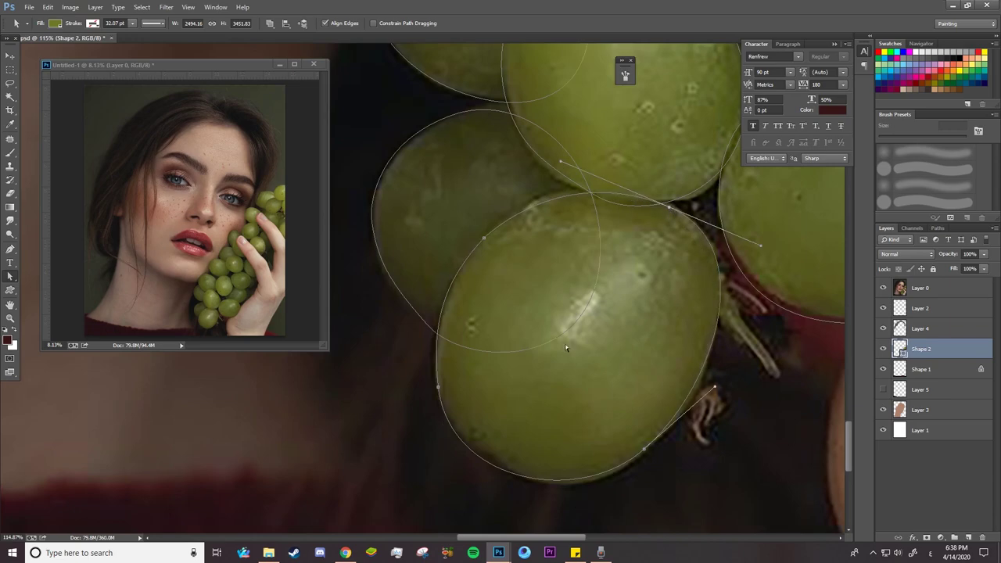
scroll(594, 280, down, 3)
scroll(595, 280, up, 2)
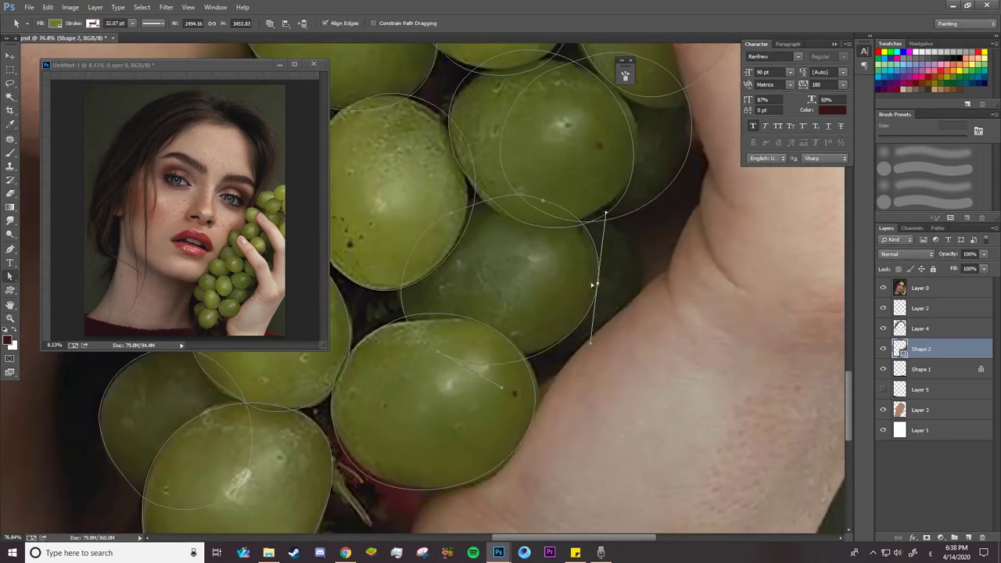
mouse_move(595, 280)
mouse_down()
mouse_move(609, 291)
mouse_move(526, 322)
mouse_up()
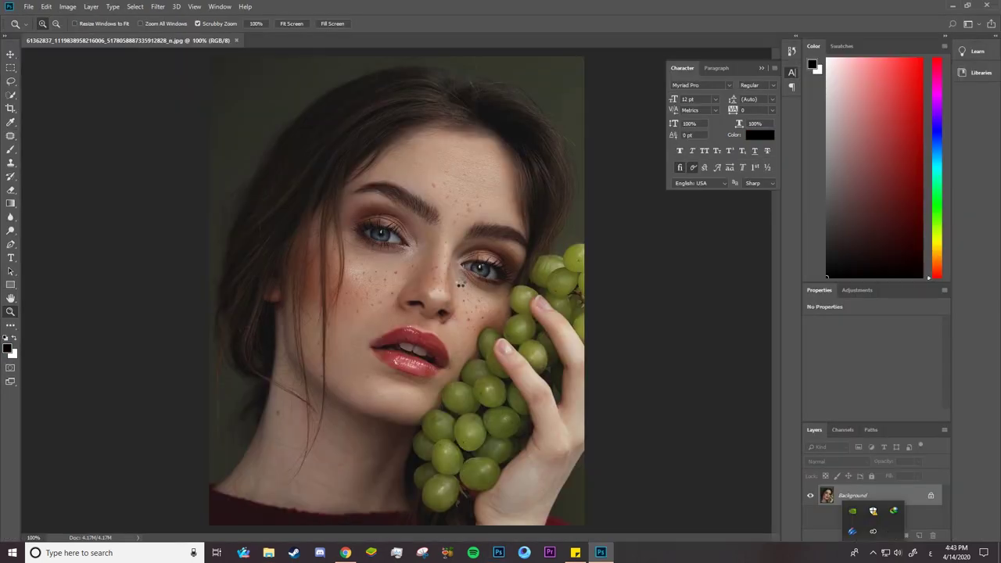
Zoom out on the photo, lock Shape 2 from its layer menu, and switch to the Brush tool
alt+click(342, 231)
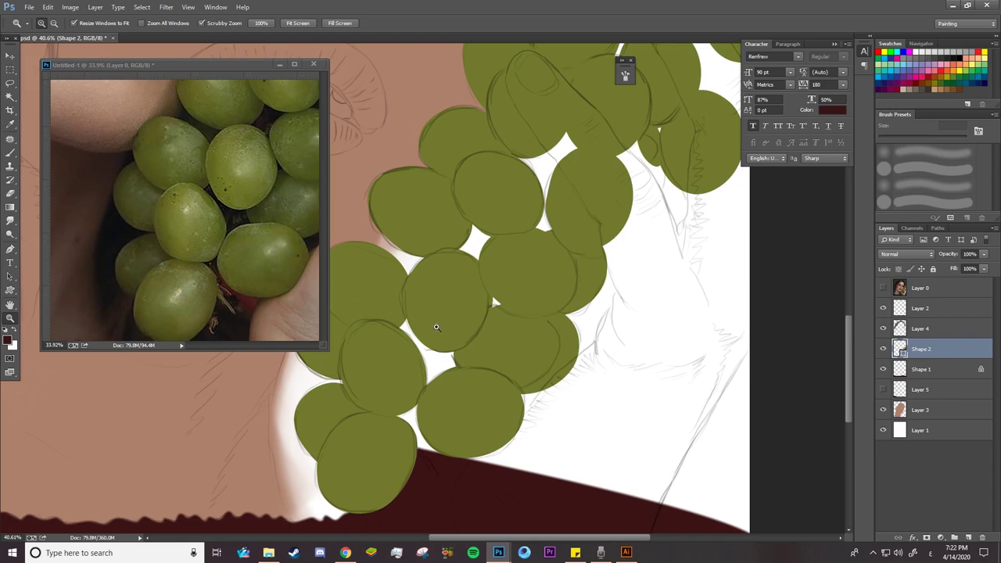
right_click(946, 350)
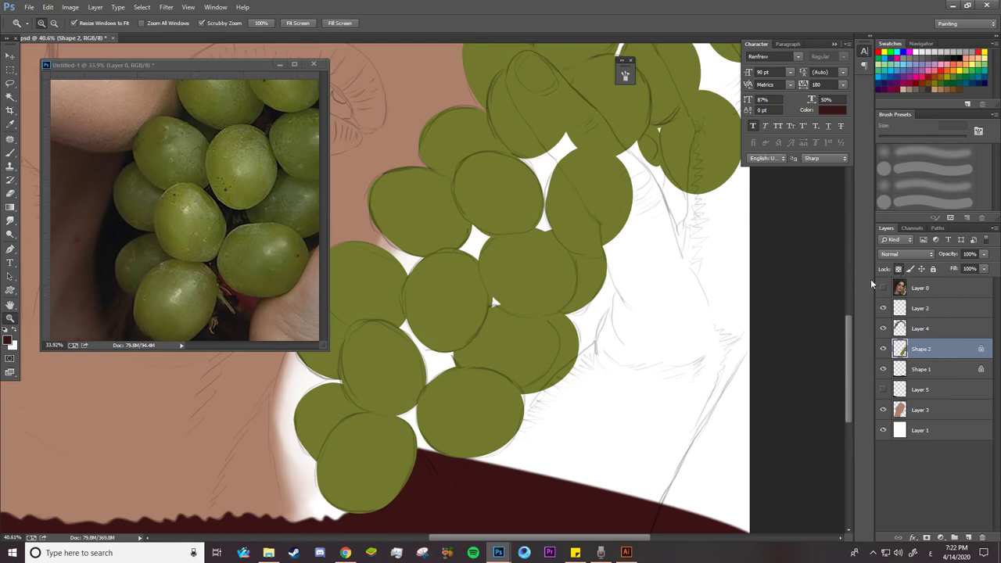
key(b)
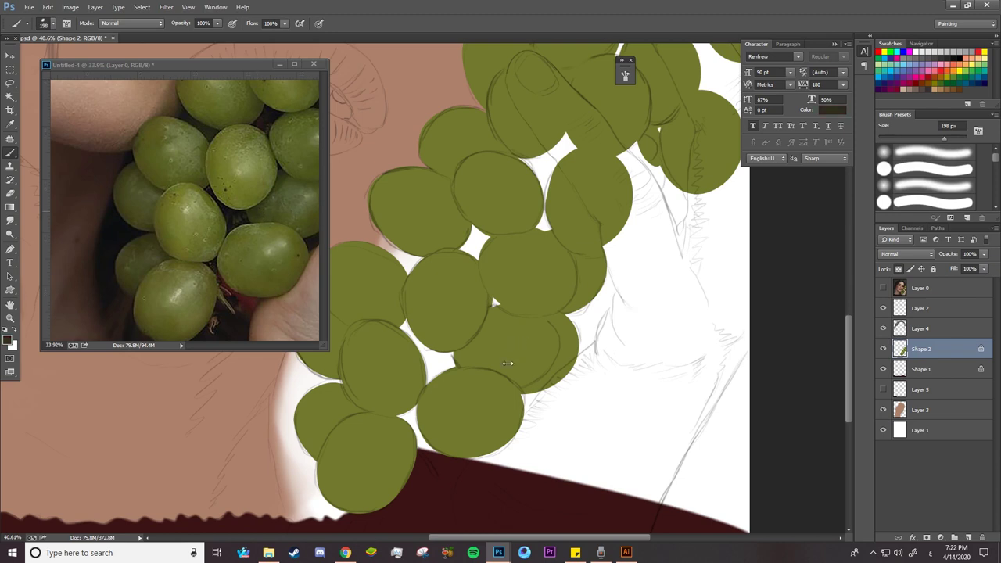
With a soft brush, paint darker strokes on the bottom grapes' rims and centres
right_click(553, 134)
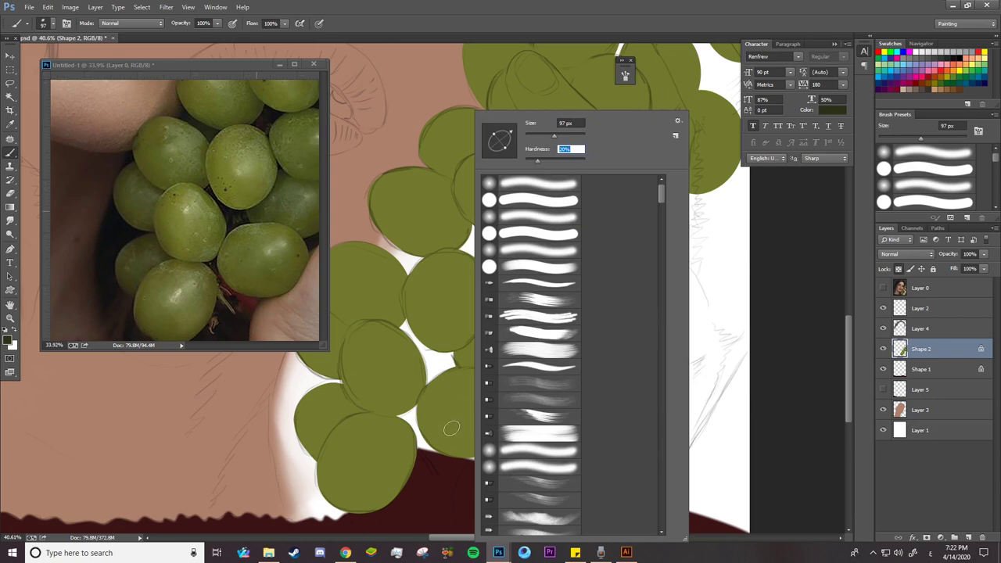
key(Return)
mouse_move(427, 407)
mouse_down()
mouse_move(439, 385)
mouse_move(473, 371)
mouse_move(509, 395)
mouse_move(475, 431)
mouse_move(432, 431)
mouse_up()
mouse_move(347, 356)
mouse_down()
mouse_move(355, 339)
mouse_move(413, 367)
mouse_move(391, 403)
mouse_move(356, 426)
mouse_move(403, 441)
mouse_move(410, 469)
mouse_move(368, 504)
mouse_move(309, 411)
mouse_move(320, 436)
mouse_up()
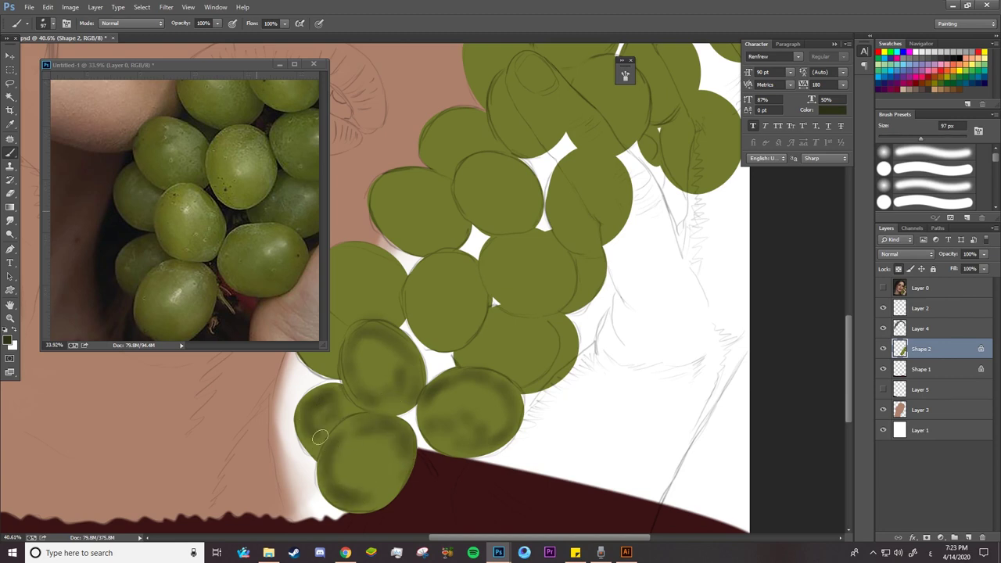
right_click(10, 153)
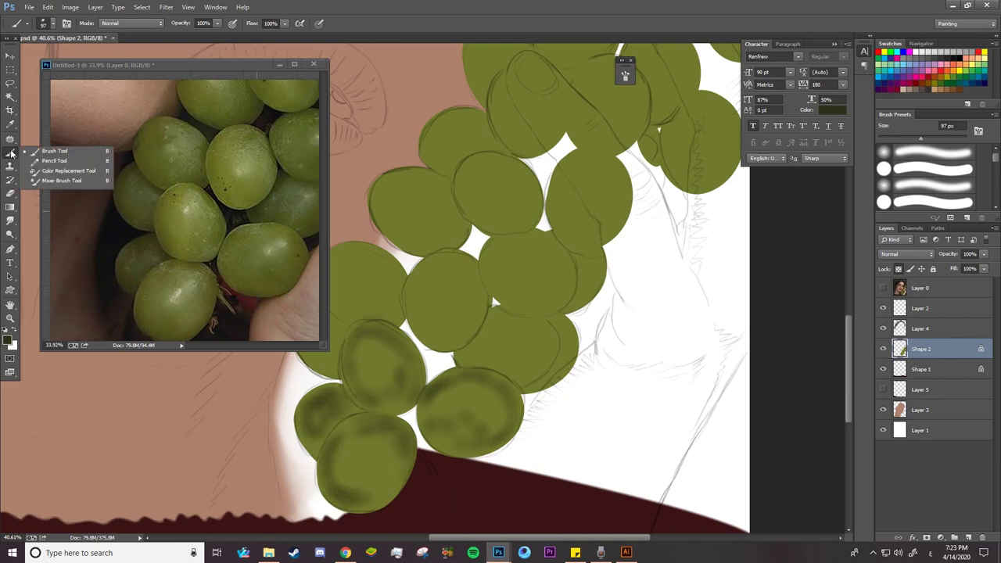
Switch to the Mixer Brush at 142 px and blend the lower grapes' shading
click(49, 183)
right_click(447, 134)
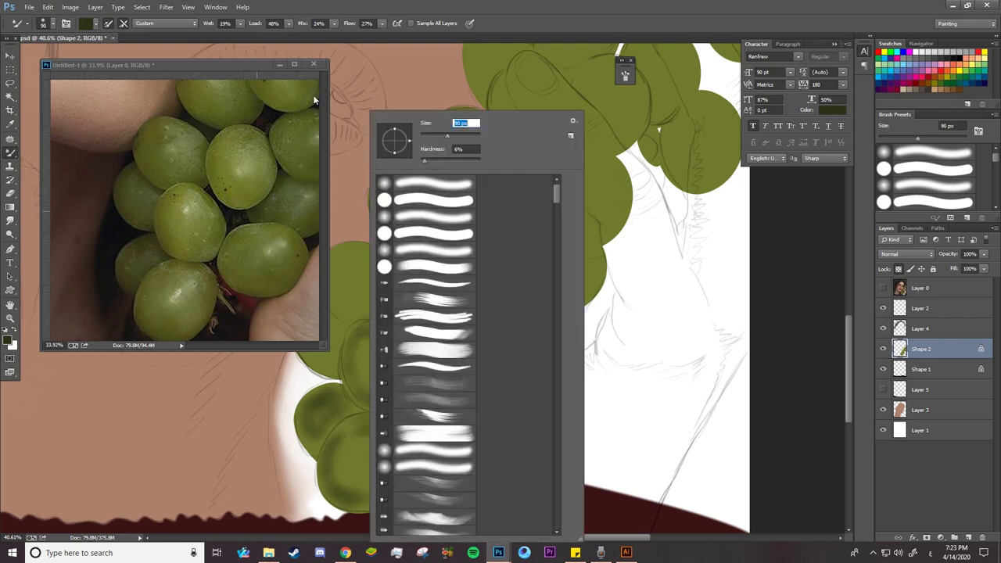
click(345, 443)
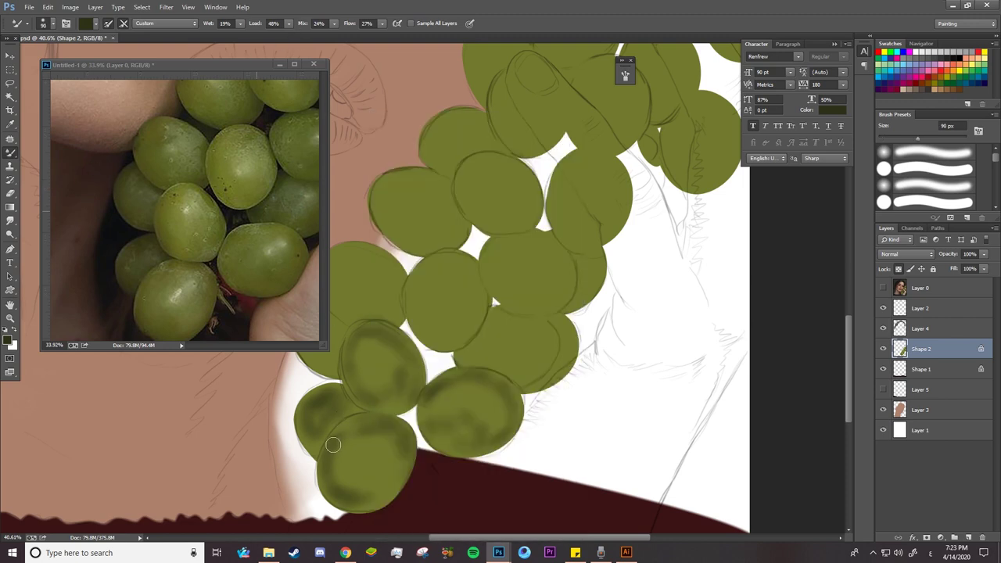
right_click(364, 485)
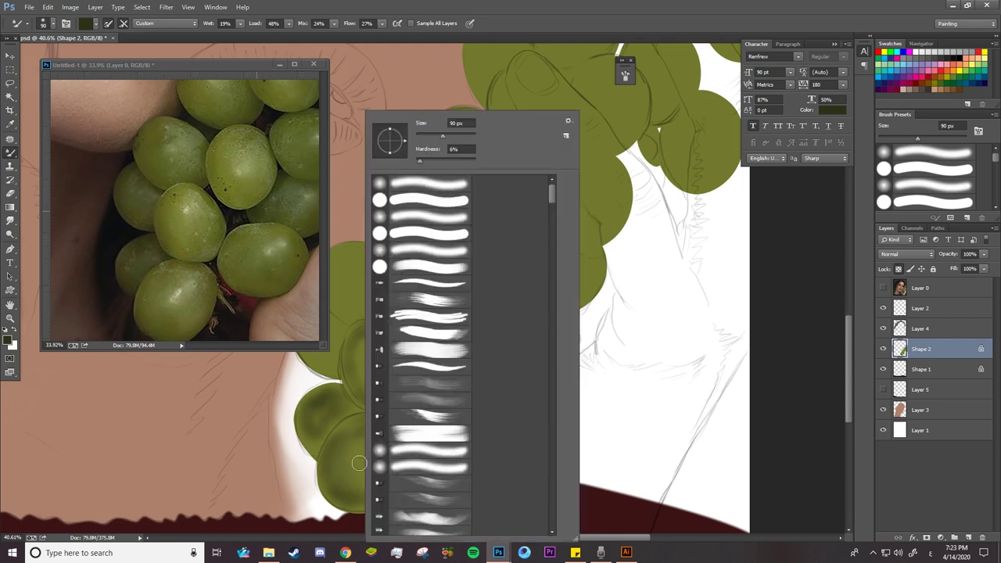
drag(447, 145, 455, 145)
click(342, 498)
mouse_move(342, 497)
mouse_down()
mouse_move(372, 430)
mouse_move(399, 456)
mouse_move(356, 432)
mouse_move(368, 472)
mouse_move(313, 418)
mouse_move(306, 424)
mouse_move(320, 447)
mouse_up()
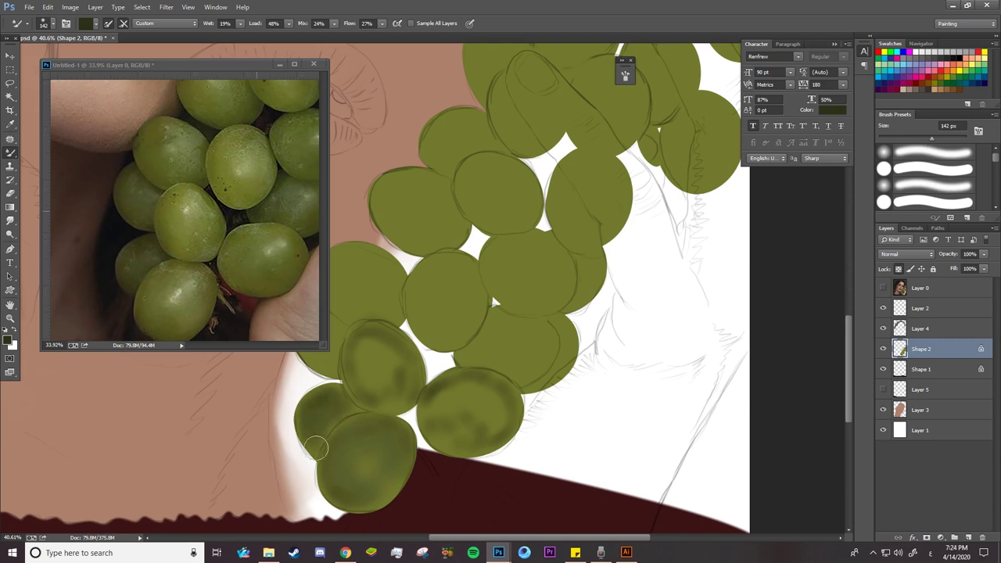
With Mix at 48% and Flow at 43%, smooth shading on the lower, left and right grapes
drag(304, 29, 313, 28)
mouse_move(394, 356)
mouse_down()
mouse_move(373, 333)
mouse_move(364, 349)
mouse_move(398, 396)
mouse_move(367, 388)
mouse_move(398, 362)
mouse_up()
drag(449, 425, 450, 395)
drag(350, 26, 363, 26)
mouse_move(492, 425)
mouse_down()
mouse_move(505, 410)
mouse_move(431, 410)
mouse_move(483, 415)
mouse_move(496, 396)
mouse_up()
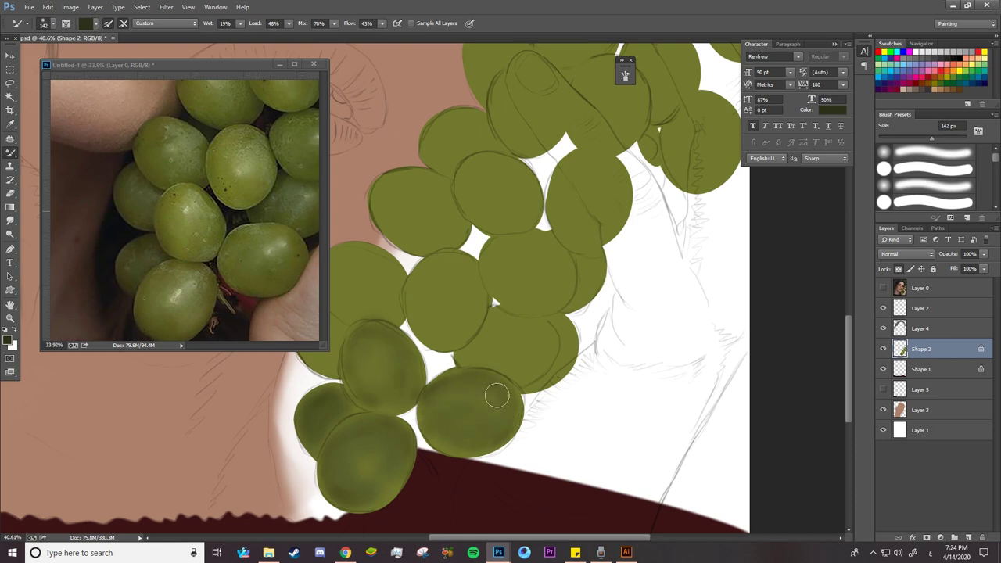
drag(394, 390, 368, 376)
drag(361, 463, 353, 474)
Set Mix to 0% and blend darker shading into the middle and upper-left grapes
drag(303, 25, 271, 29)
drag(418, 313, 454, 264)
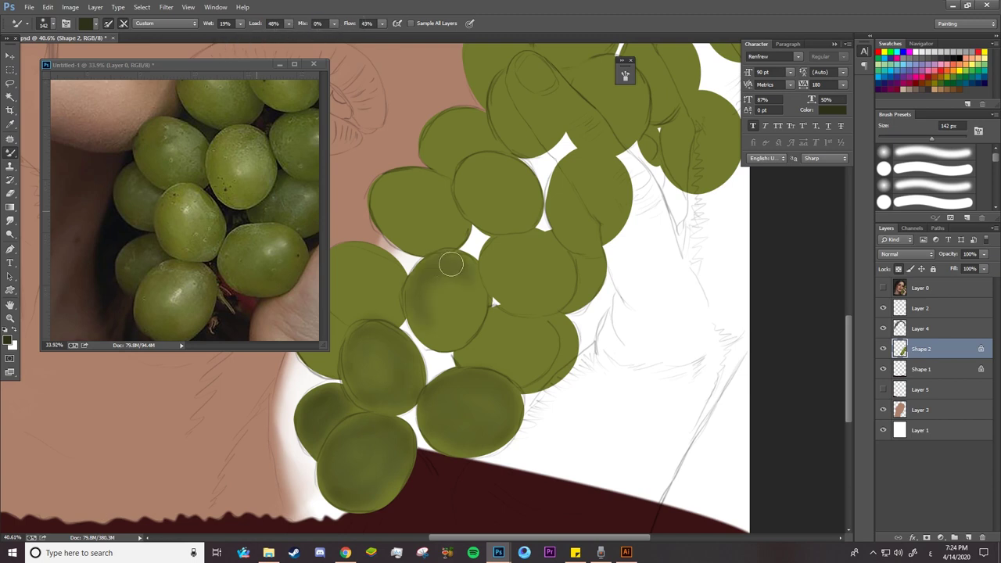
mouse_move(466, 303)
mouse_down()
mouse_move(447, 290)
mouse_move(454, 286)
mouse_move(441, 297)
mouse_move(465, 268)
mouse_move(477, 344)
mouse_move(492, 330)
mouse_move(470, 356)
mouse_move(492, 347)
mouse_move(503, 374)
mouse_move(505, 337)
mouse_move(517, 328)
mouse_move(532, 340)
mouse_move(483, 359)
mouse_move(496, 353)
mouse_up()
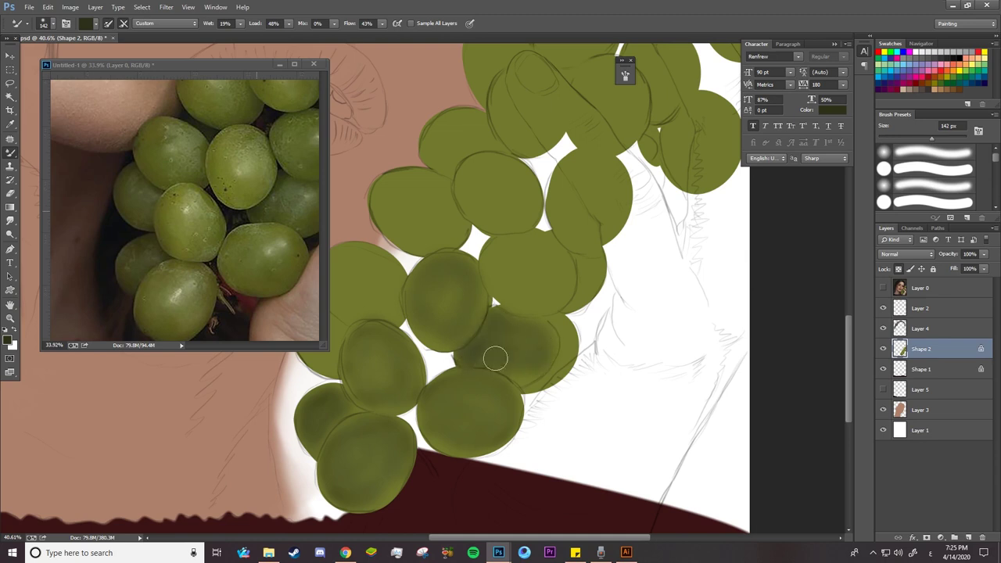
mouse_move(496, 277)
mouse_down()
mouse_move(556, 273)
mouse_move(512, 295)
mouse_up()
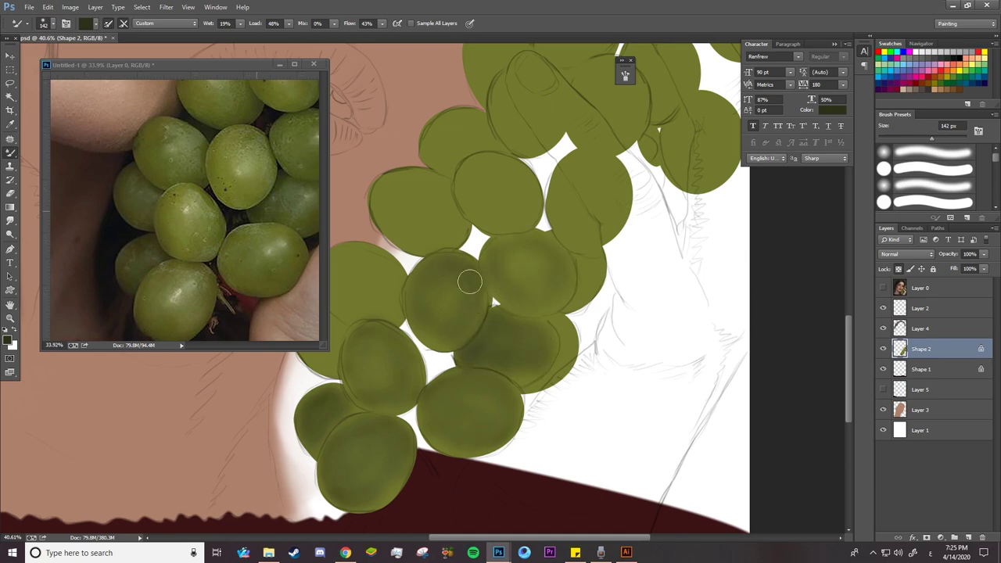
mouse_move(353, 297)
mouse_down()
mouse_move(474, 313)
mouse_move(461, 277)
mouse_move(476, 326)
mouse_move(426, 333)
mouse_move(437, 334)
mouse_up()
mouse_move(501, 243)
mouse_down()
mouse_move(539, 196)
mouse_move(536, 217)
mouse_move(571, 255)
mouse_up()
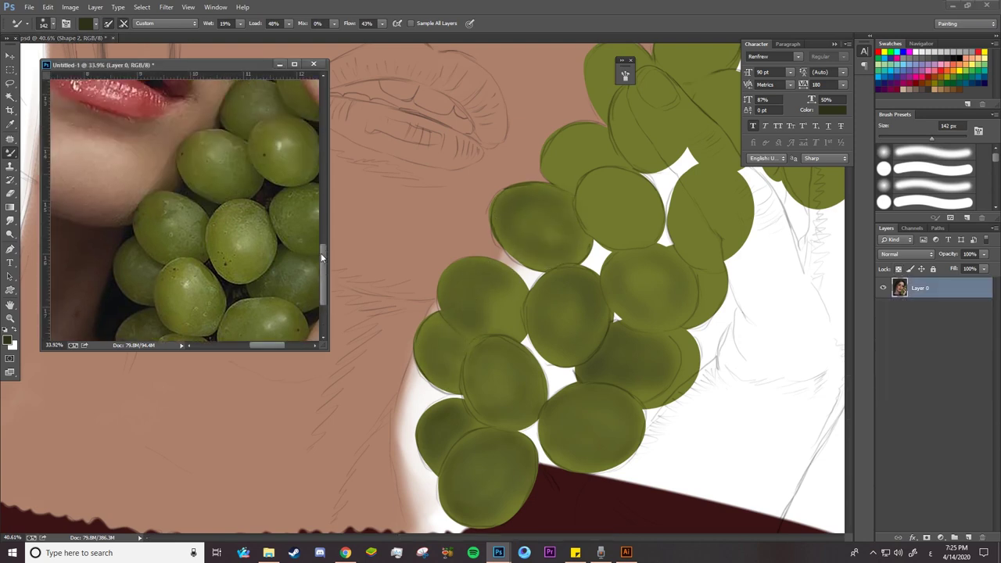
Pan the reference photo to the lips and fingers and shade the top grape darker
drag(172, 187, 196, 235)
mouse_move(552, 148)
mouse_down()
mouse_move(563, 133)
mouse_move(571, 176)
mouse_move(649, 216)
mouse_move(633, 221)
mouse_move(709, 201)
mouse_move(700, 235)
mouse_move(708, 310)
mouse_move(544, 318)
mouse_up()
mouse_move(459, 145)
mouse_down()
mouse_move(493, 169)
mouse_move(453, 125)
mouse_move(450, 184)
mouse_up()
scroll(447, 347, up, 2)
click(324, 237)
drag(324, 236, 324, 208)
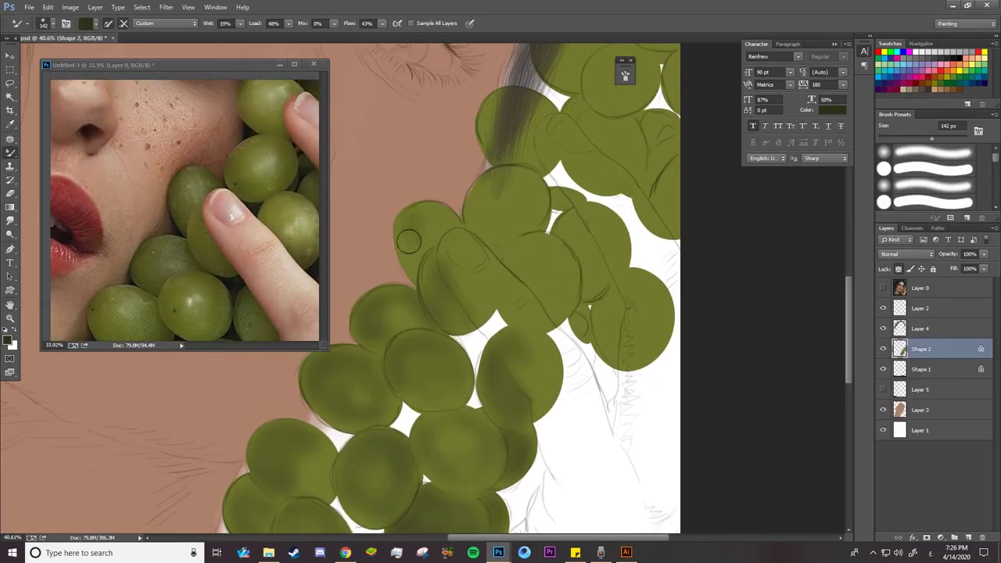
Paint dark shading across the right and upper grapes
mouse_move(399, 270)
mouse_down()
mouse_move(501, 176)
mouse_move(536, 199)
mouse_move(577, 291)
mouse_move(521, 273)
mouse_up()
mouse_move(324, 219)
mouse_down()
mouse_move(325, 263)
mouse_move(325, 235)
mouse_up()
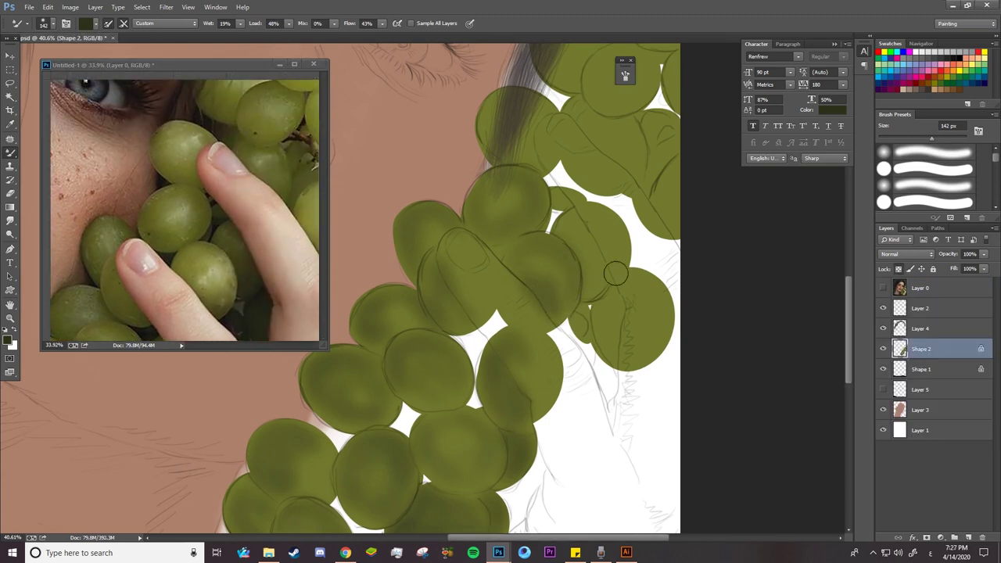
mouse_move(568, 219)
mouse_down()
mouse_move(618, 285)
mouse_move(583, 298)
mouse_move(617, 347)
mouse_move(579, 332)
mouse_up()
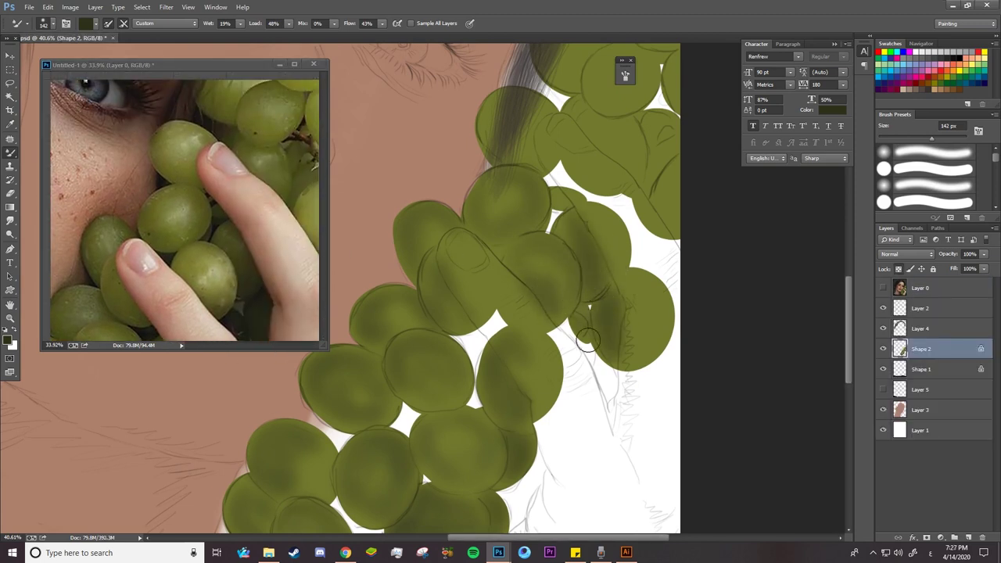
mouse_move(481, 102)
mouse_down()
mouse_move(497, 140)
mouse_move(540, 152)
mouse_up()
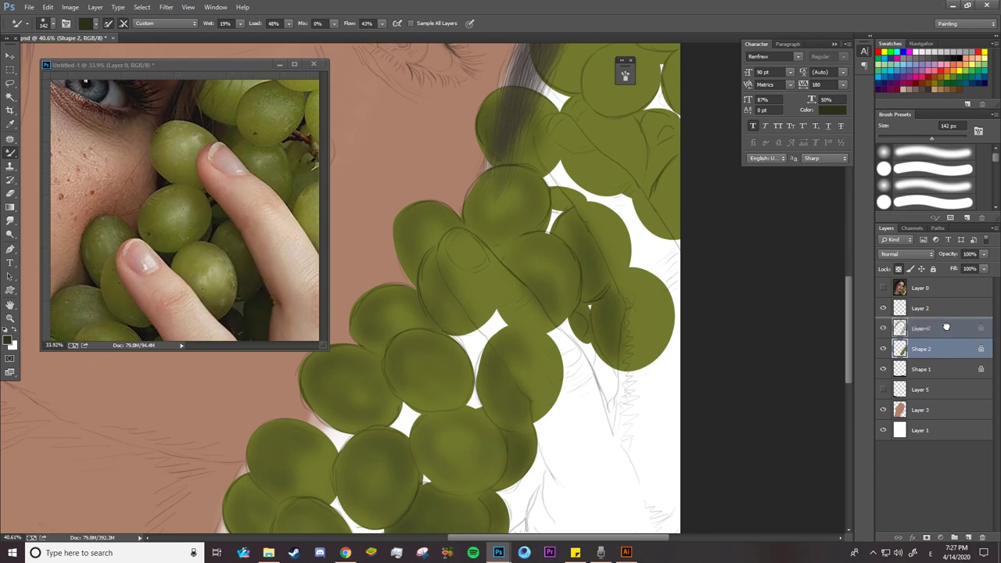
Move Shape 2 above Layer 4, darken the right-hand grapes, and zoom out to the face
drag(932, 348, 932, 328)
scroll(571, 203, up, 3)
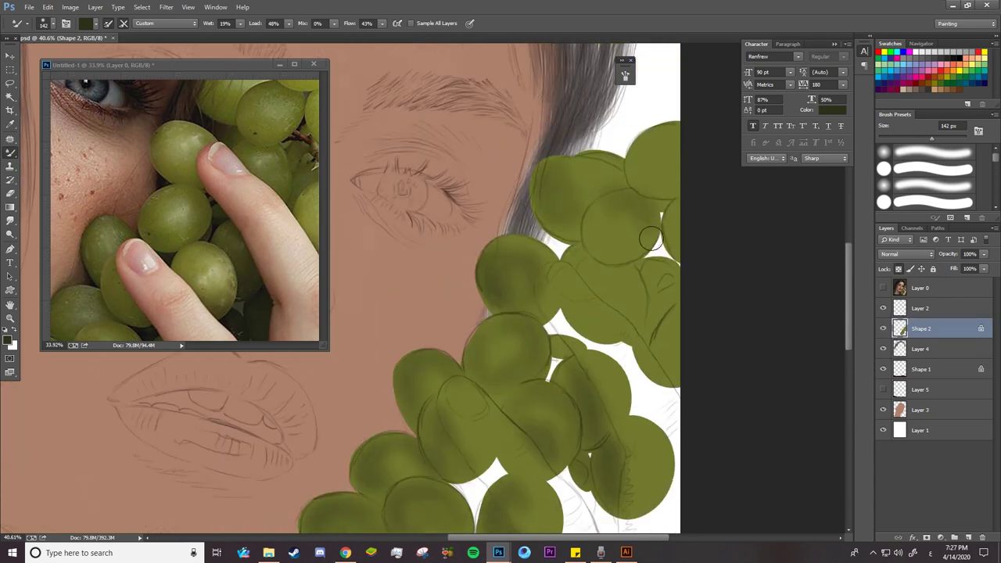
mouse_move(634, 205)
mouse_down()
mouse_move(608, 273)
mouse_move(653, 336)
mouse_up()
drag(661, 277, 666, 305)
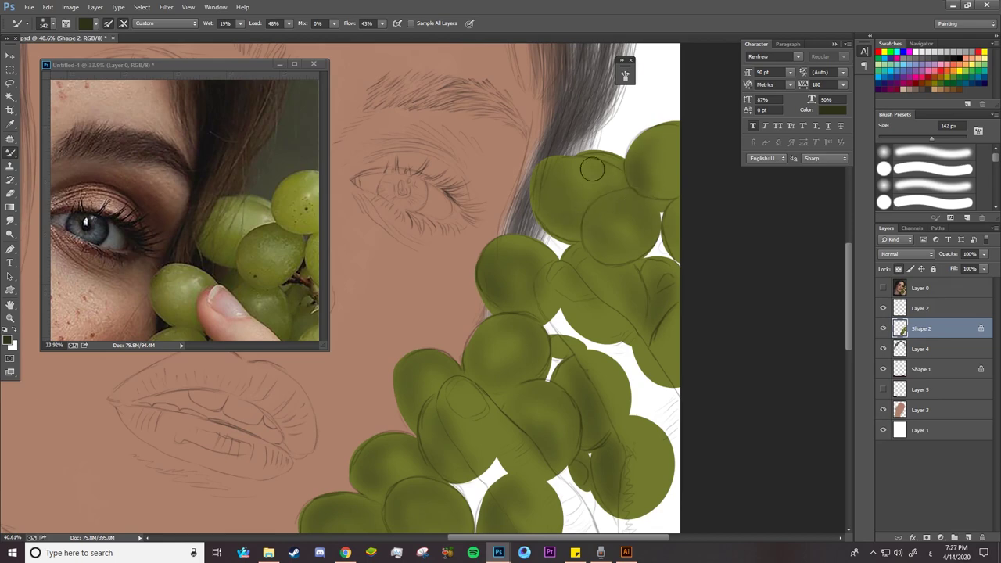
key(z)
drag(407, 313, 339, 318)
Sample the lighter grape green 8c914f from the reference photo as the mixer brush colour
click(298, 235)
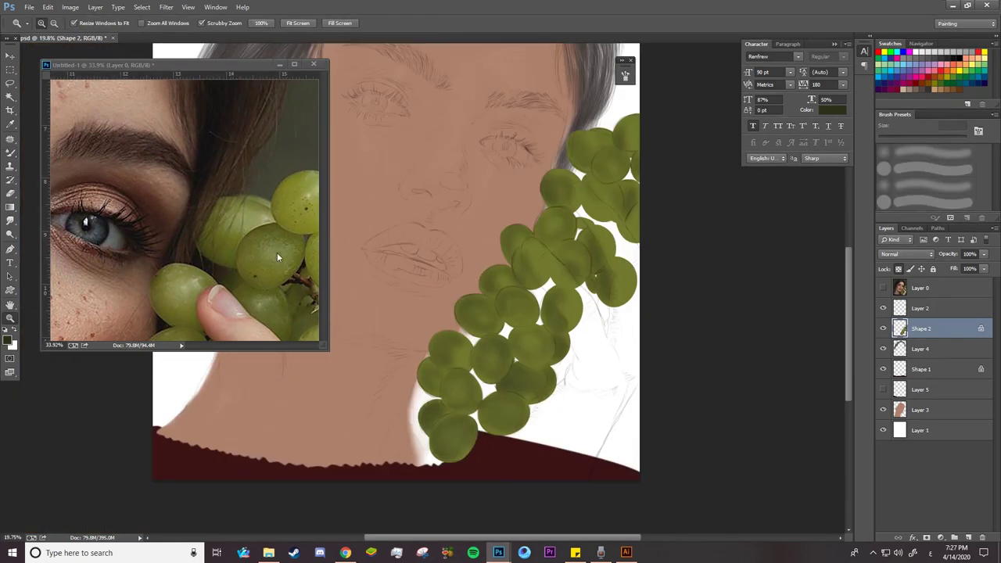
click(10, 154)
click(79, 23)
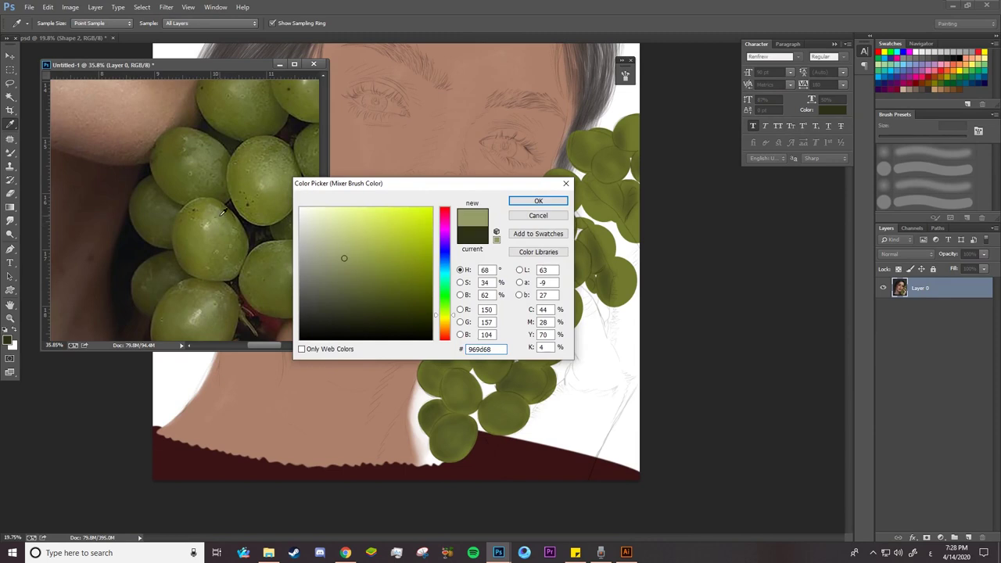
drag(223, 210, 220, 212)
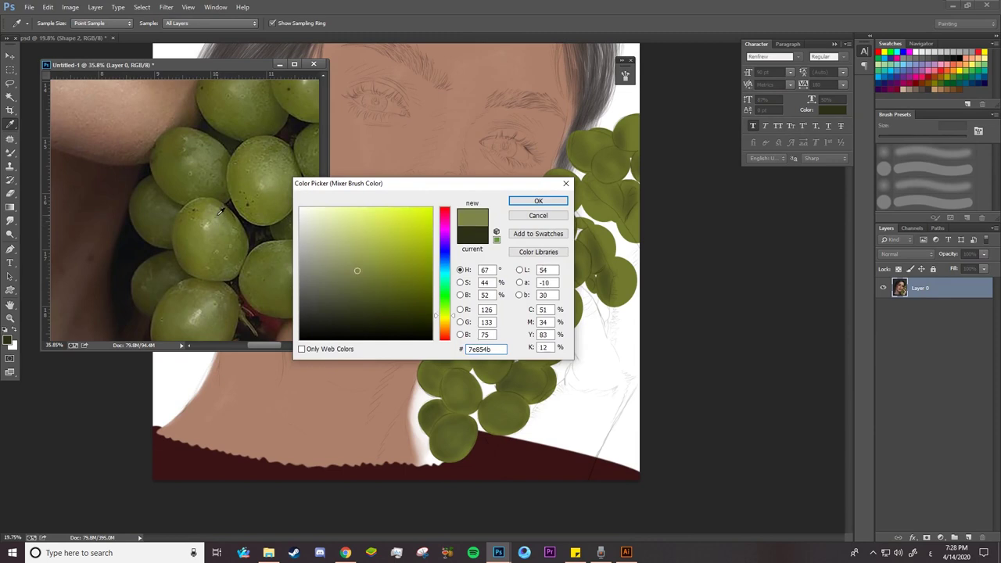
click(538, 201)
right_click(478, 328)
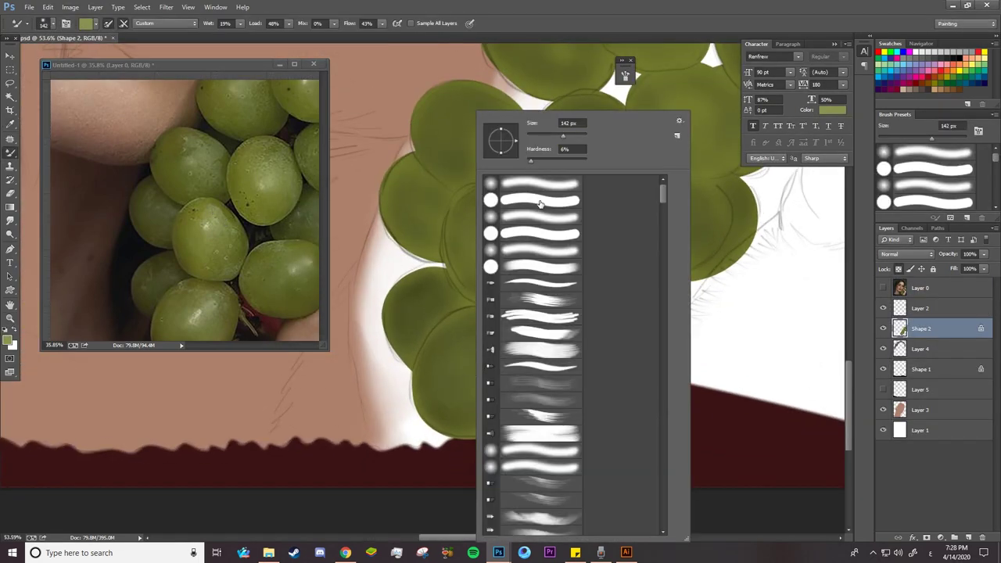
Shrink the brush to 59 px and paint light highlight strokes on the lower grape
click(546, 139)
key(Return)
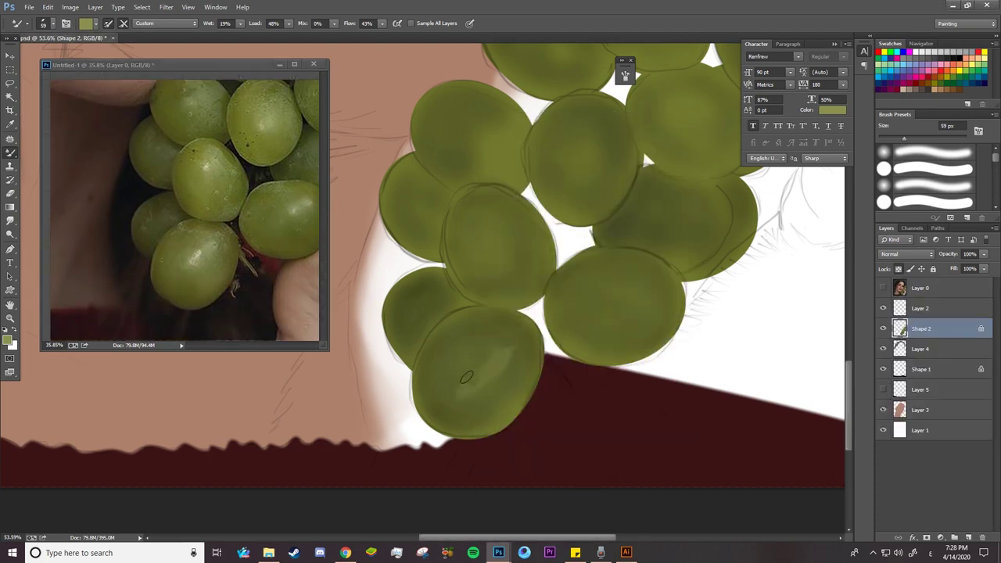
right_click(509, 350)
key(Return)
mouse_move(499, 392)
mouse_down()
mouse_move(482, 403)
mouse_move(508, 403)
mouse_up()
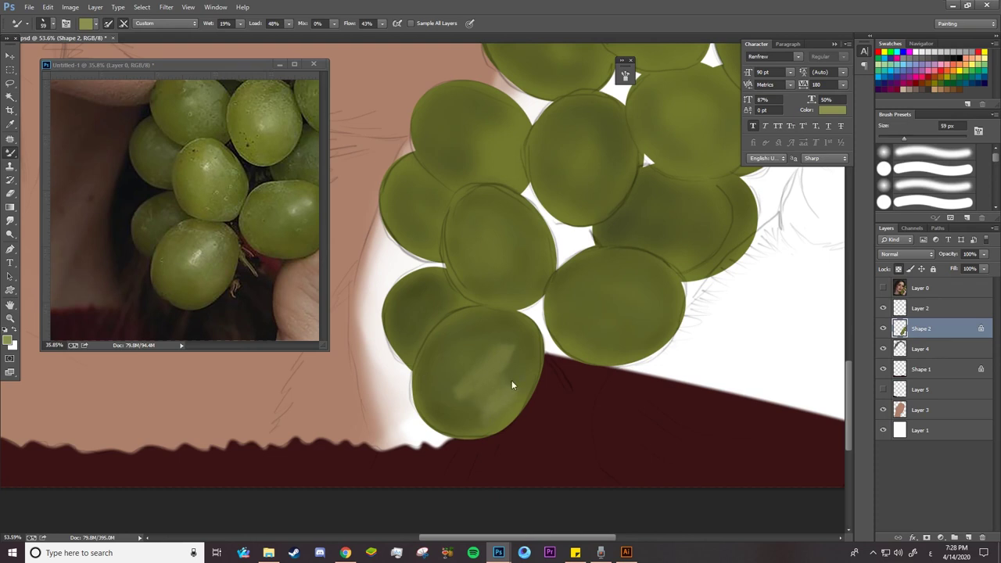
right_click(476, 358)
key(Return)
Adjust the brush through 29, 50 and 83 px, then hide Layer 2's sketch lines
right_click(438, 353)
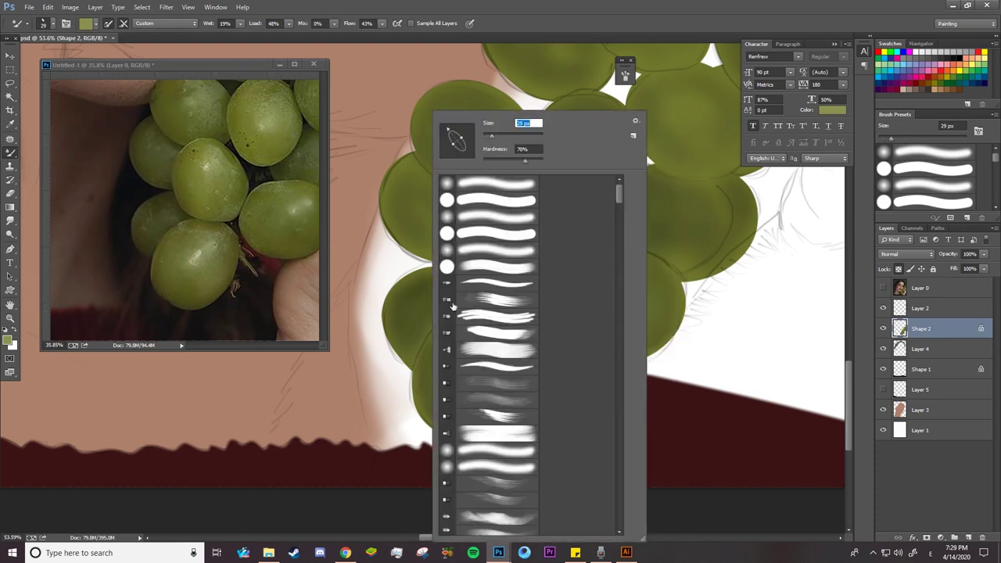
key(Return)
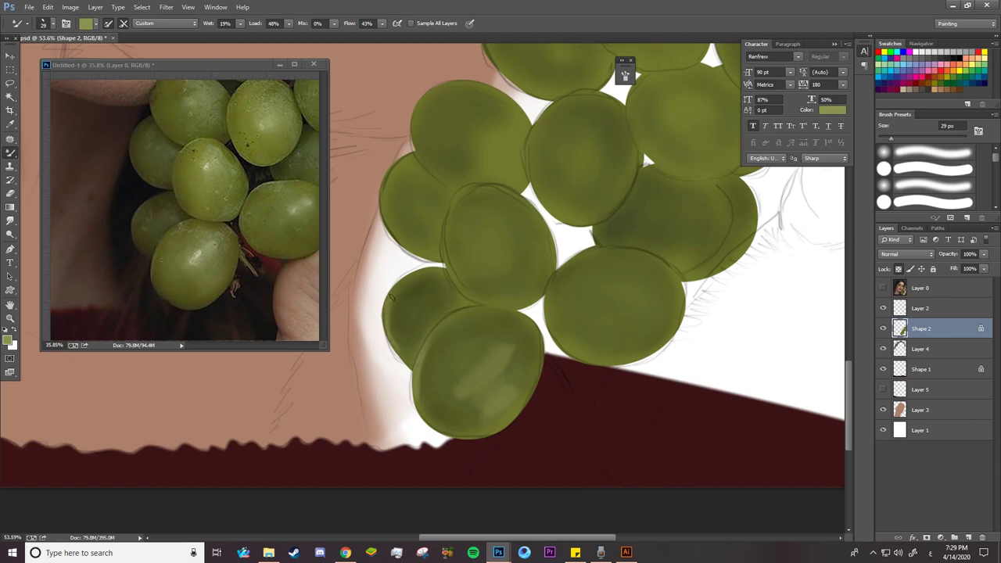
right_click(384, 304)
key(Return)
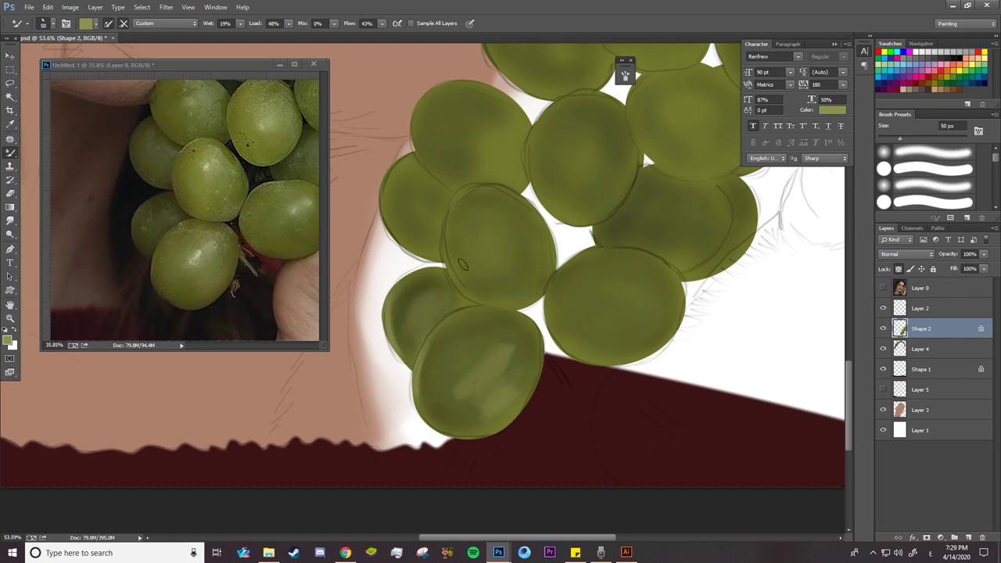
right_click(481, 262)
key(Return)
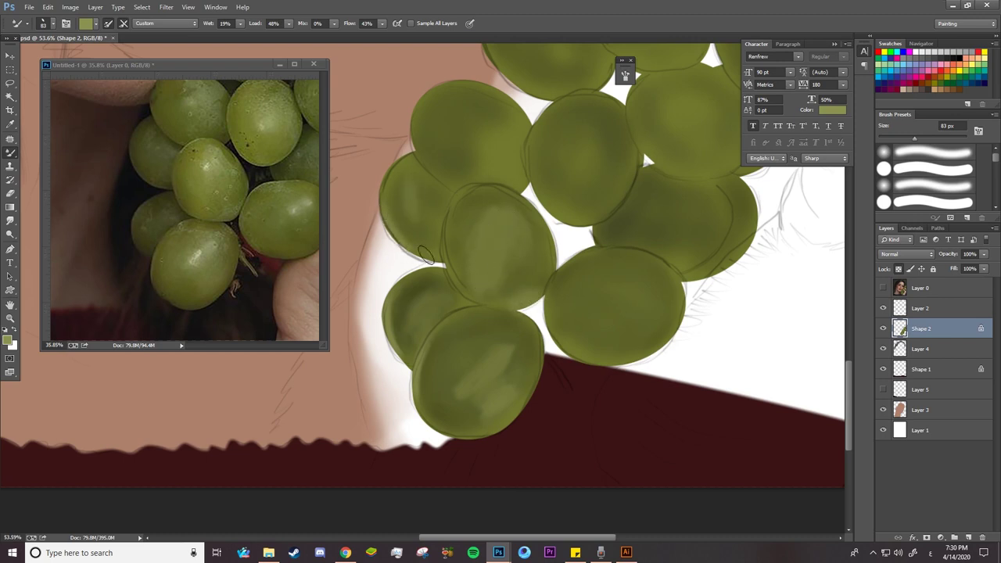
key(ctrl+comma)
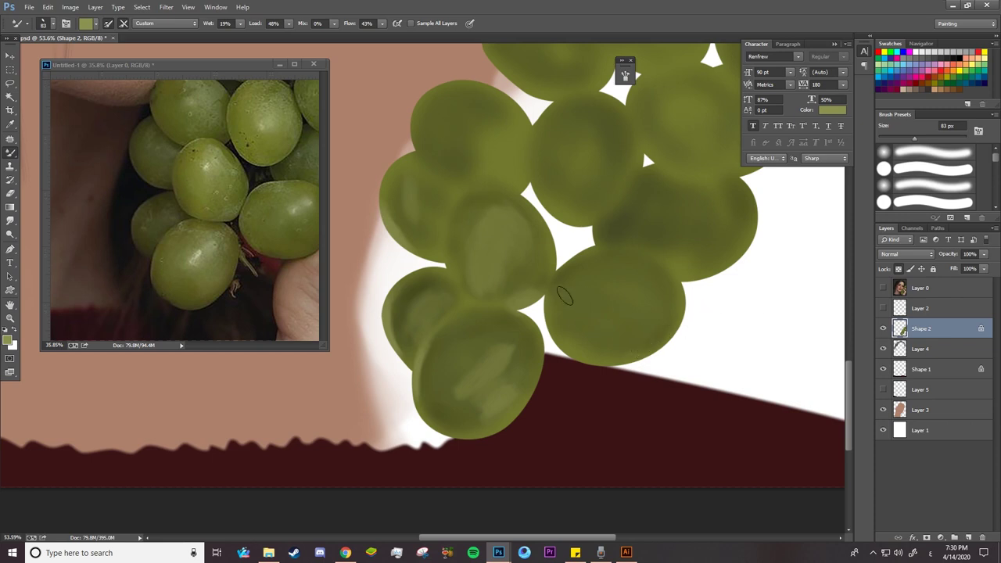
Apply a Field Blur from the Blur Gallery to the painted grapes
click(165, 7)
mouse_move(171, 122)
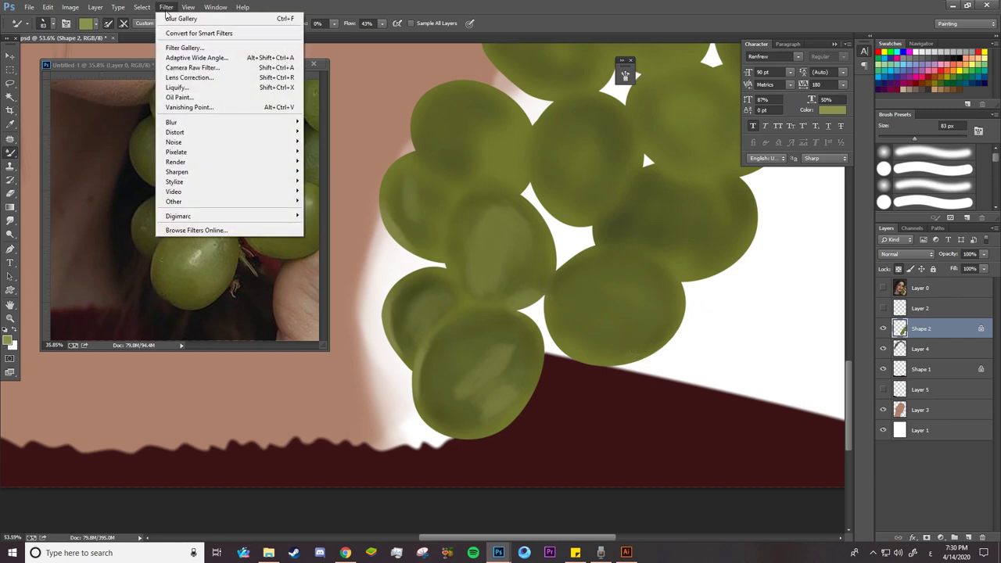
click(399, 157)
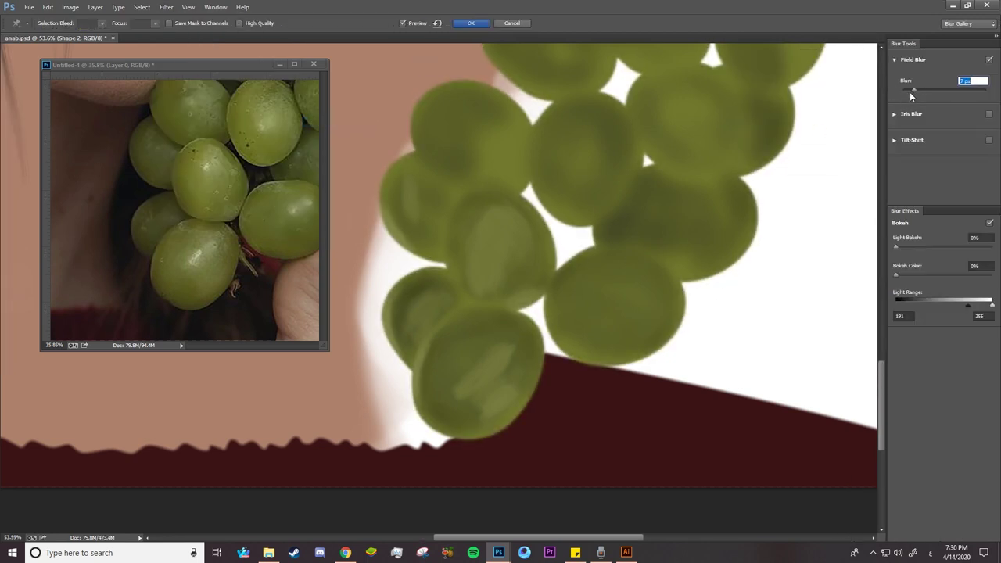
key(Return)
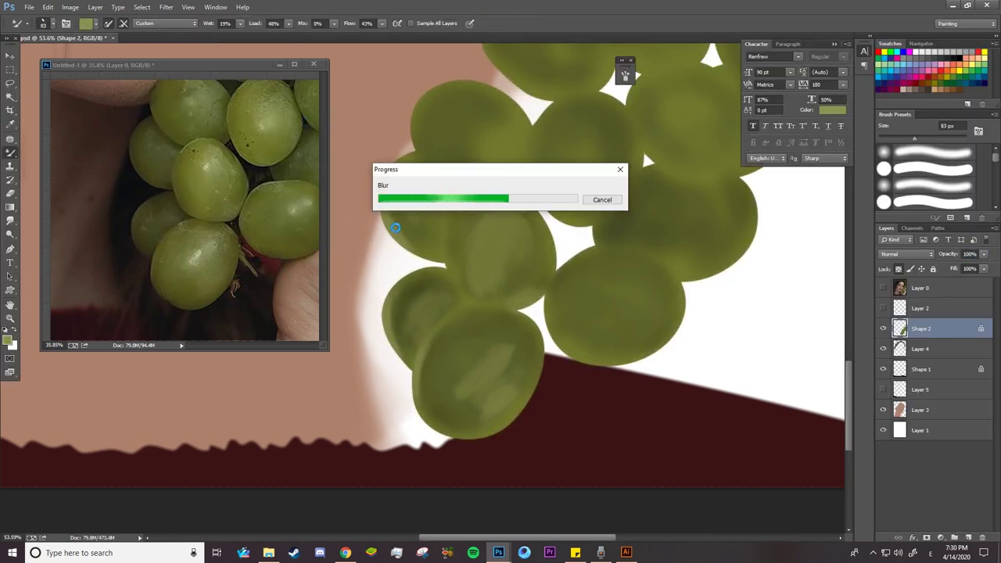
Turn Layer 2's sketch lines back on, with the mixer brush resized to 38 px
right_click(439, 157)
key(Escape)
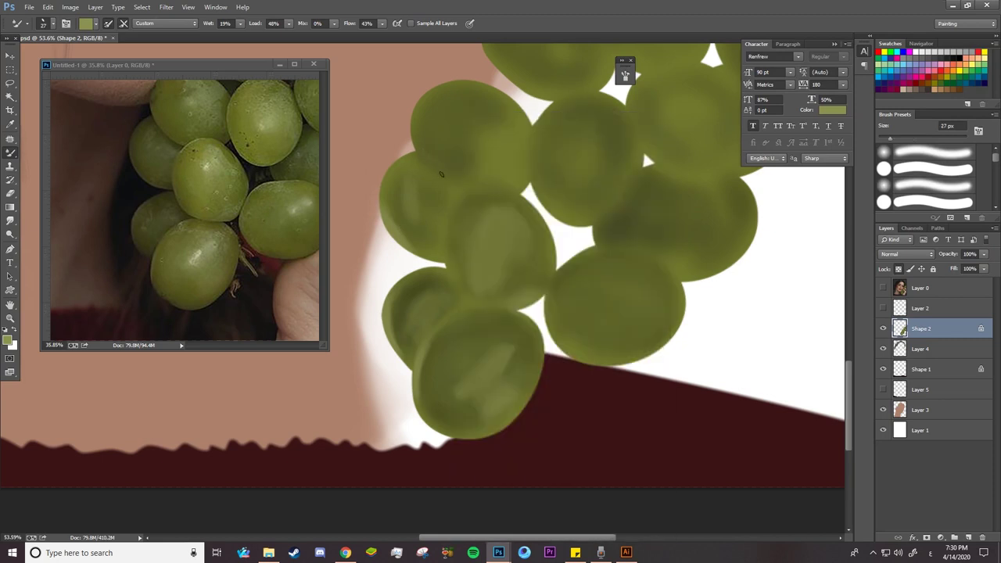
click(883, 309)
right_click(429, 158)
key(Escape)
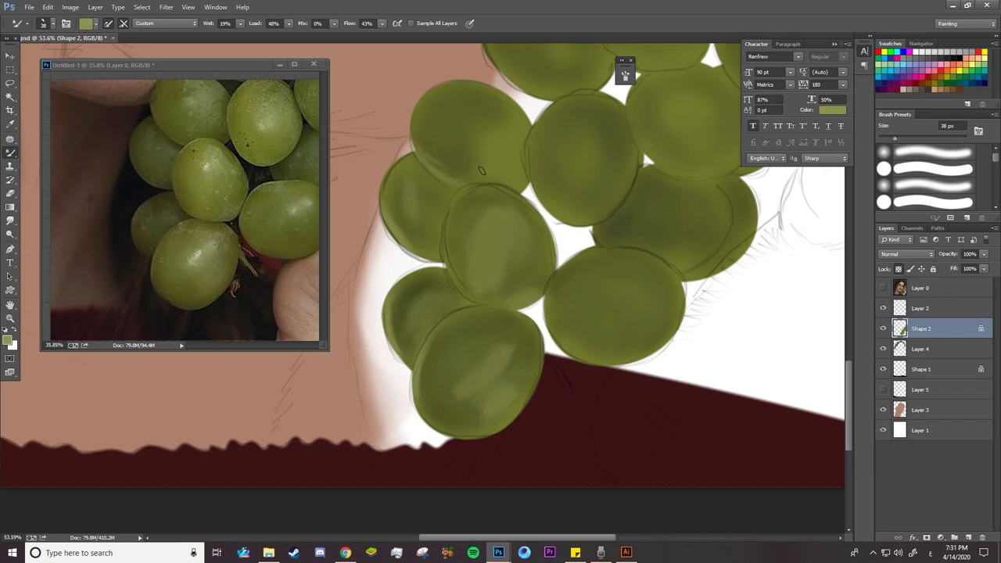
Switch to the Dodge tool with a 20 px round brush tip
right_click(557, 211)
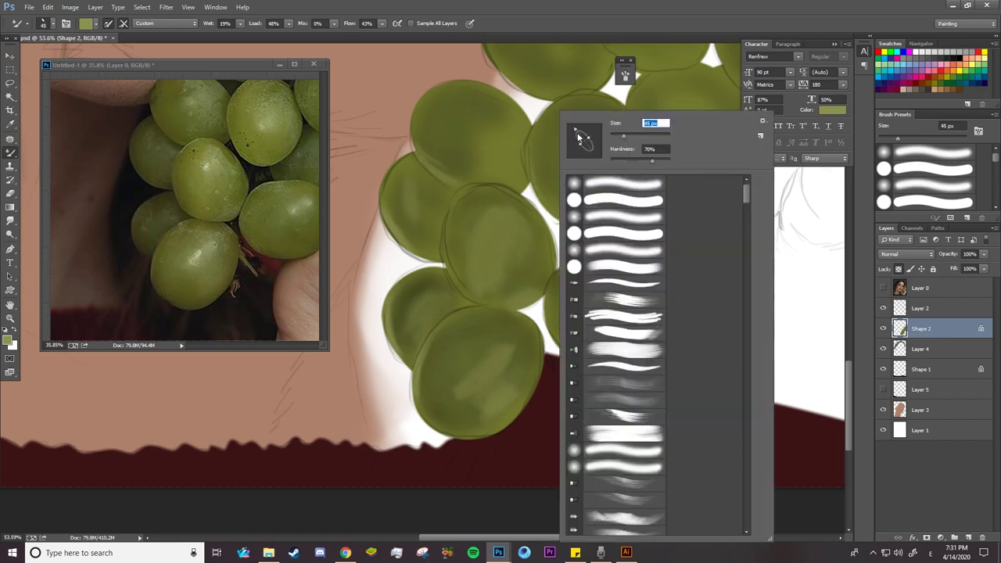
key(Escape)
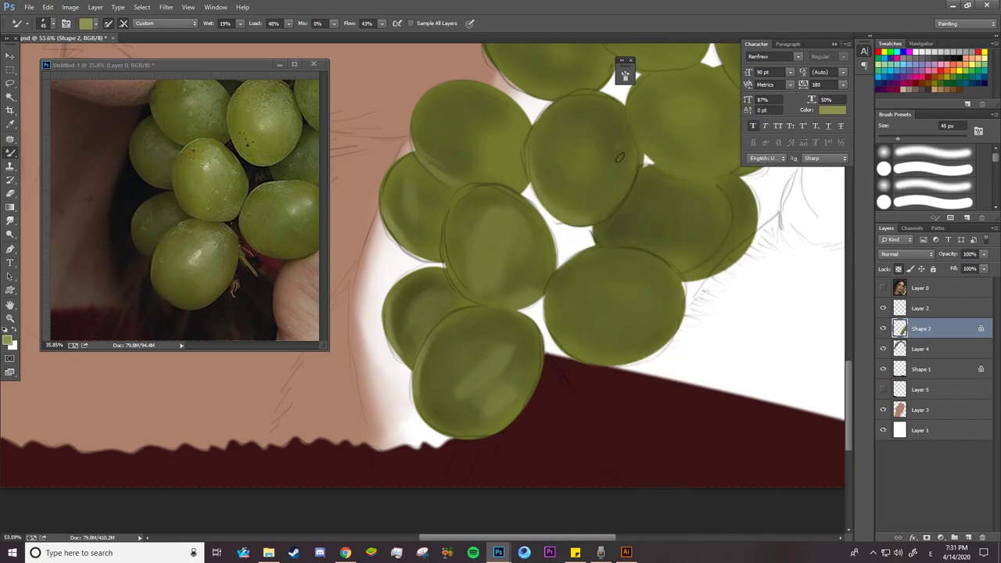
right_click(620, 157)
key(Escape)
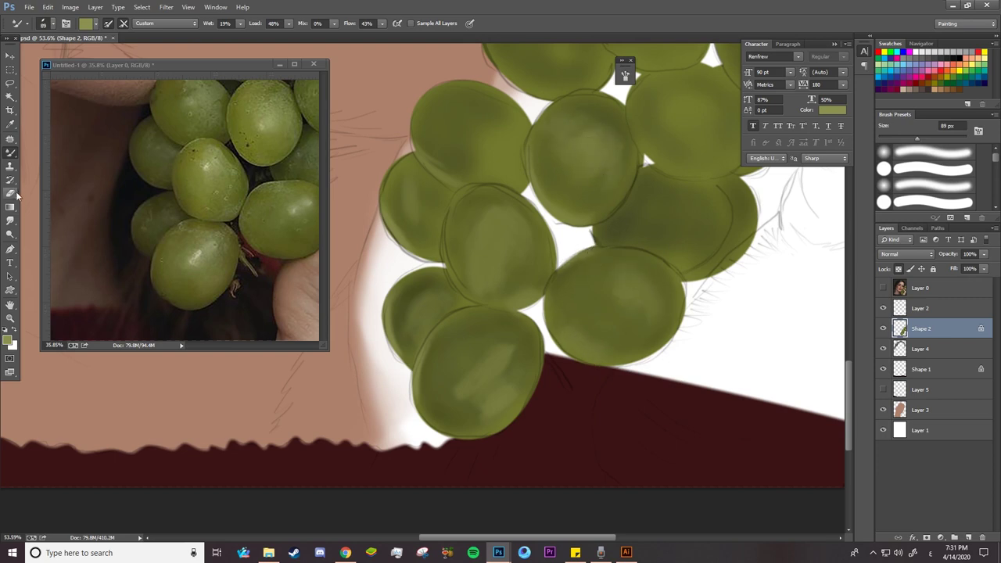
click(12, 233)
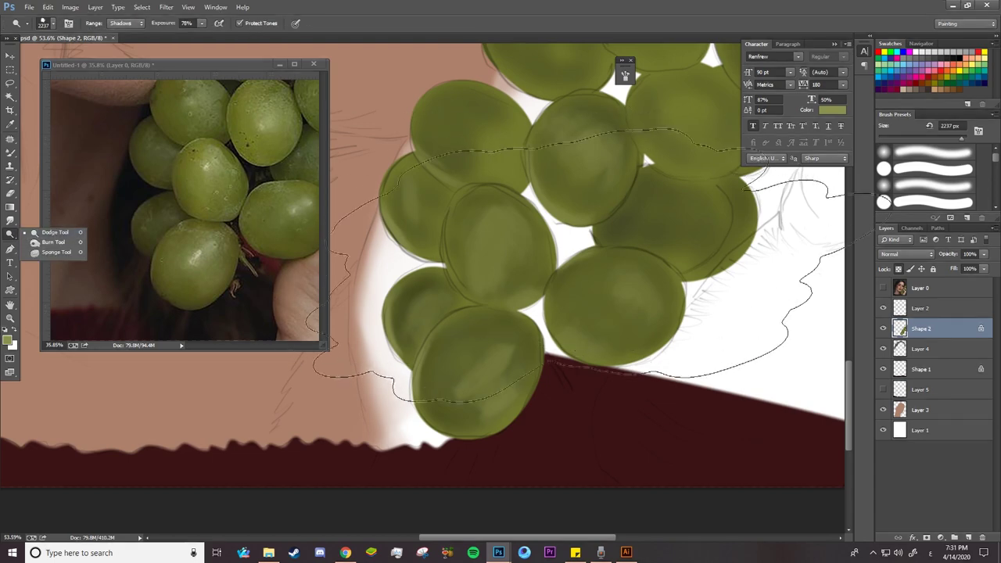
right_click(600, 138)
drag(600, 137, 597, 140)
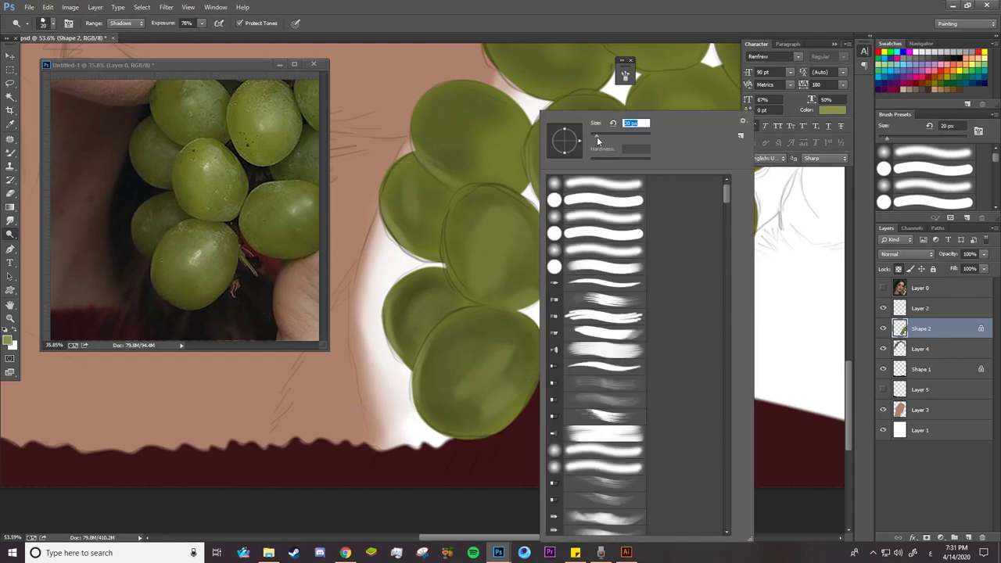
double_click(583, 184)
Brighten the lower-right grape with a 78 px dodge brush
key(F5)
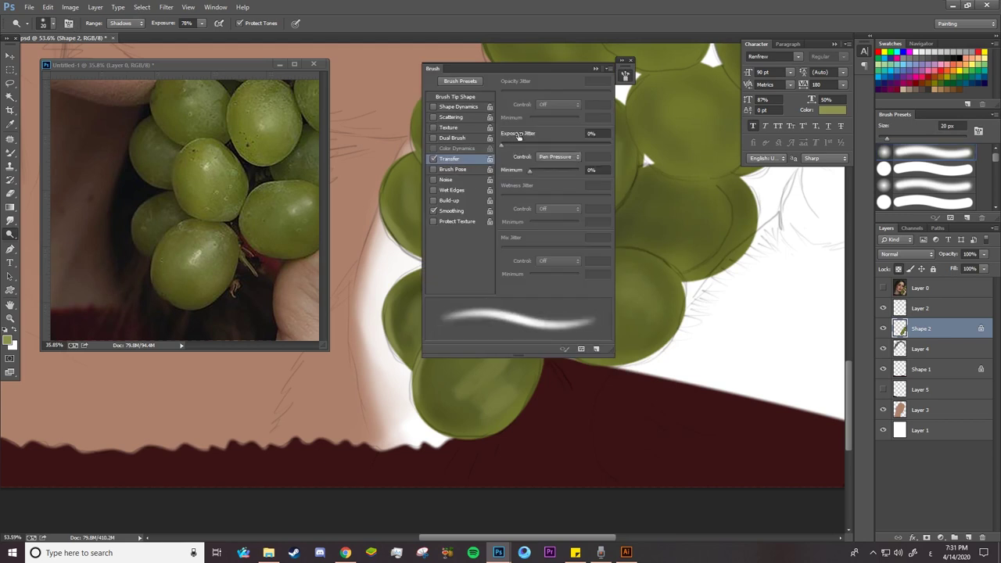
key(F5)
right_click(579, 260)
key(Return)
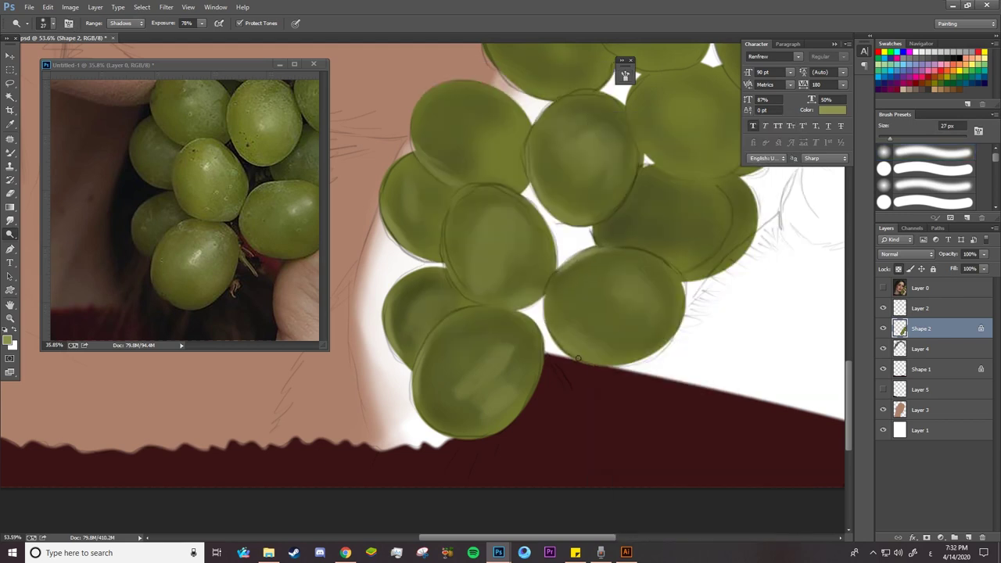
key(bracketright)
key(bracketright)
key(bracketright)
mouse_move(616, 284)
mouse_down()
mouse_move(603, 313)
mouse_move(619, 293)
mouse_up()
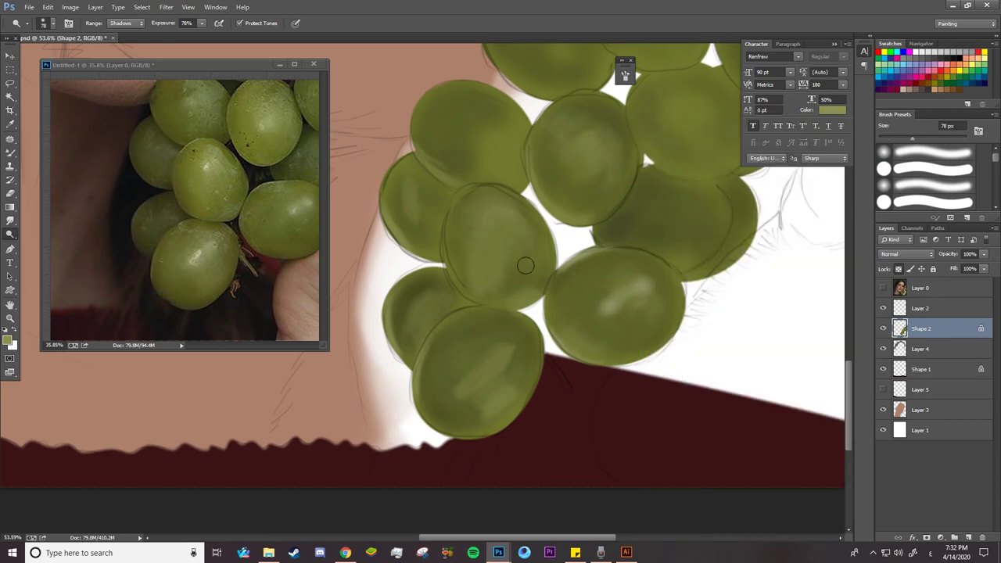
key(bracketleft)
key(bracketleft)
key(bracketleft)
Dodge highlight streaks and lighten the left edges of the middle, lower-left and bottom grapes
right_click(483, 228)
key(Escape)
click(485, 227)
drag(487, 195, 531, 281)
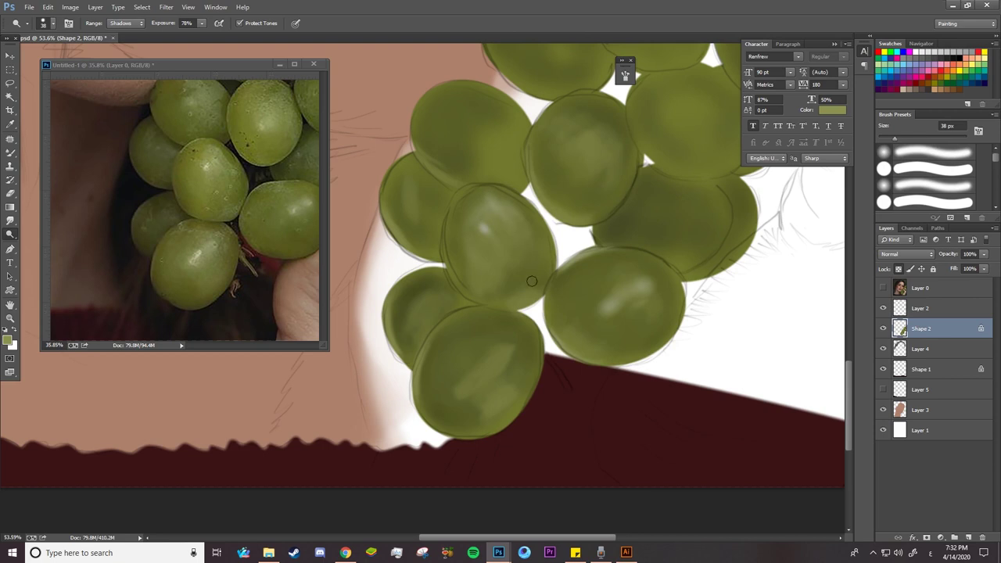
mouse_move(397, 246)
mouse_down()
mouse_move(383, 223)
mouse_move(404, 250)
mouse_up()
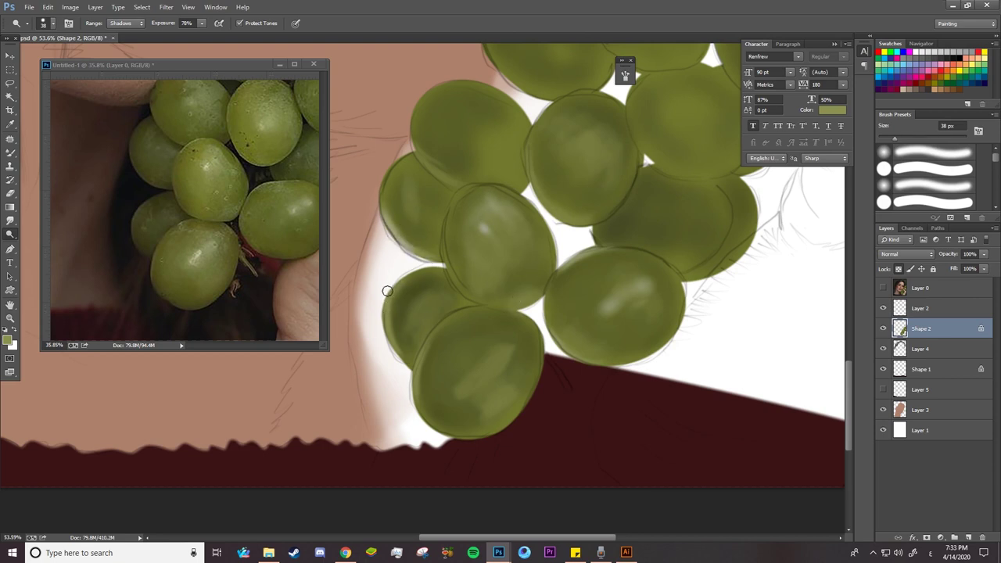
drag(384, 291, 403, 279)
drag(411, 384, 421, 413)
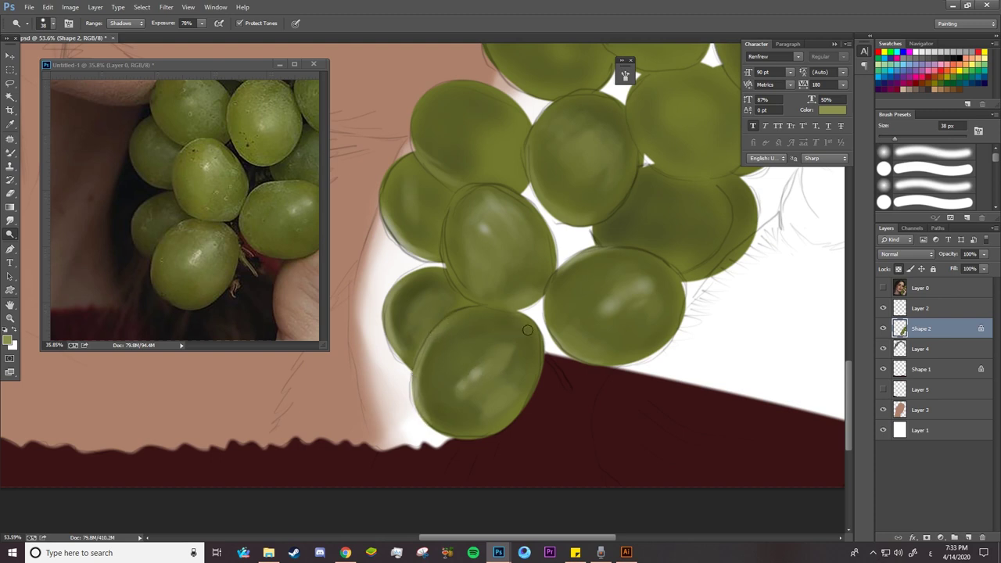
Pick a small 20 px brush tip and build a bright highlight on the top grape
right_click(479, 412)
double_click(509, 215)
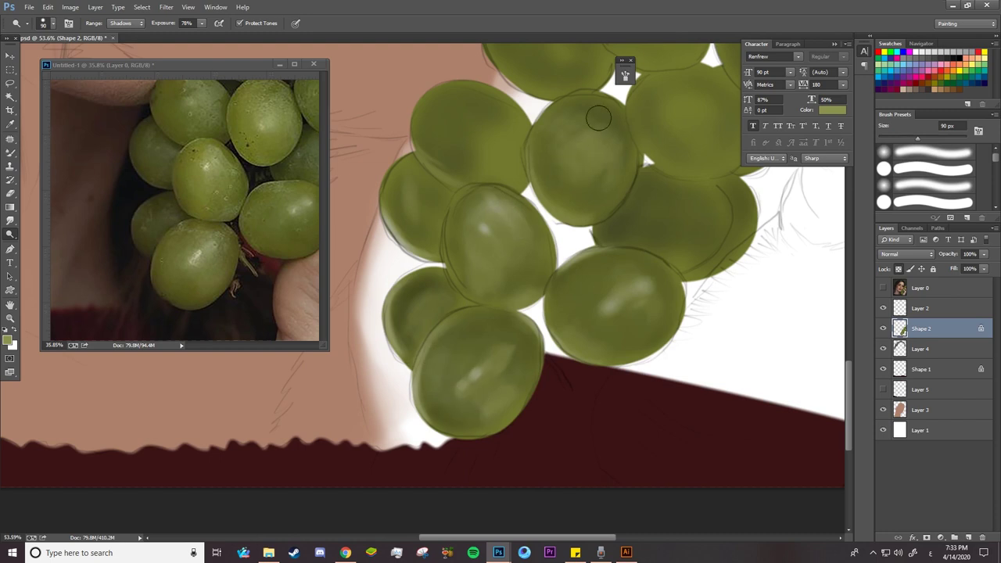
right_click(564, 148)
click(567, 126)
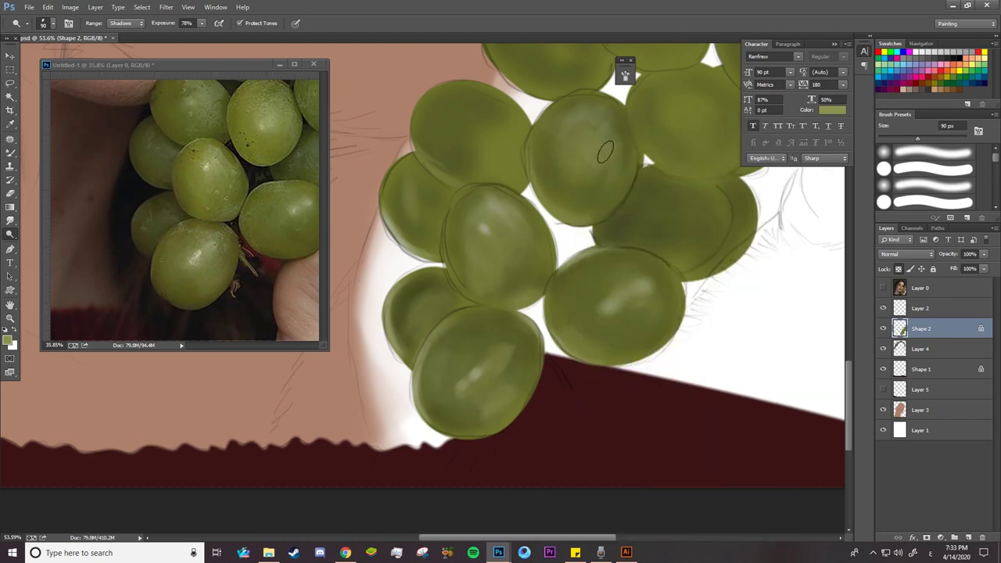
right_click(587, 172)
double_click(642, 145)
mouse_move(580, 162)
mouse_down()
mouse_move(590, 156)
mouse_move(580, 153)
mouse_up()
click(580, 154)
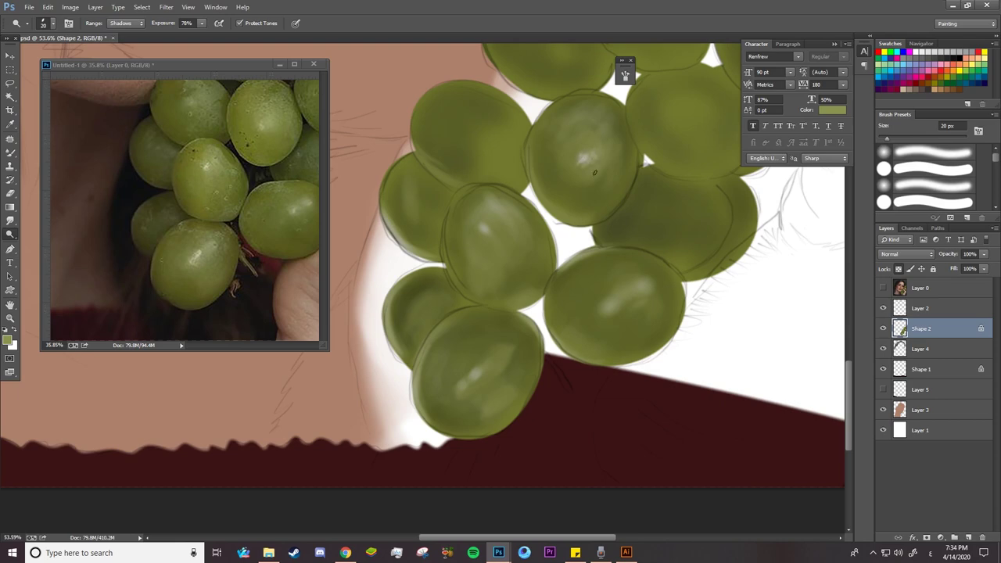
Zoom in on the grape cluster and return to the Dodge tool
key(z)
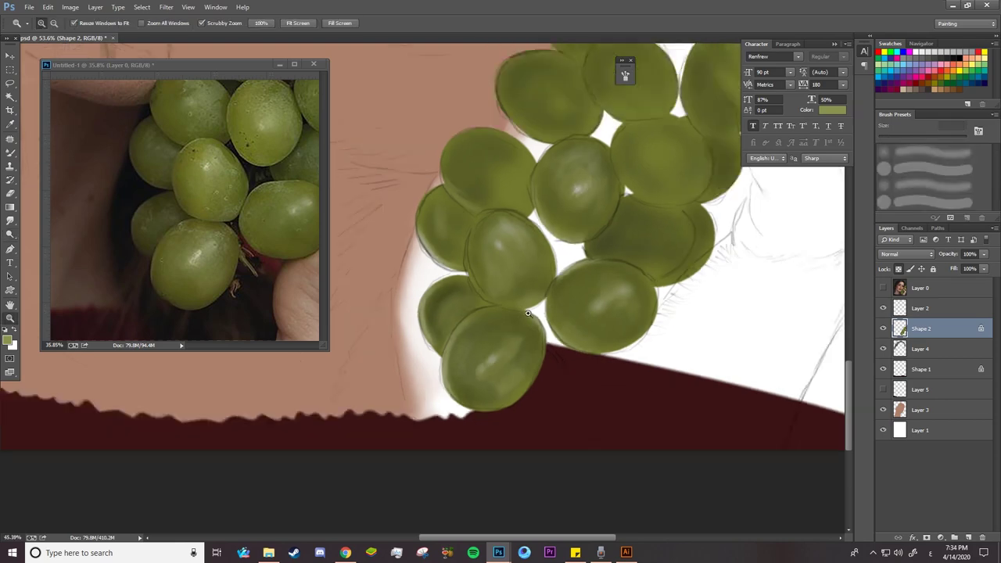
drag(581, 227, 464, 263)
drag(446, 220, 462, 221)
key(o)
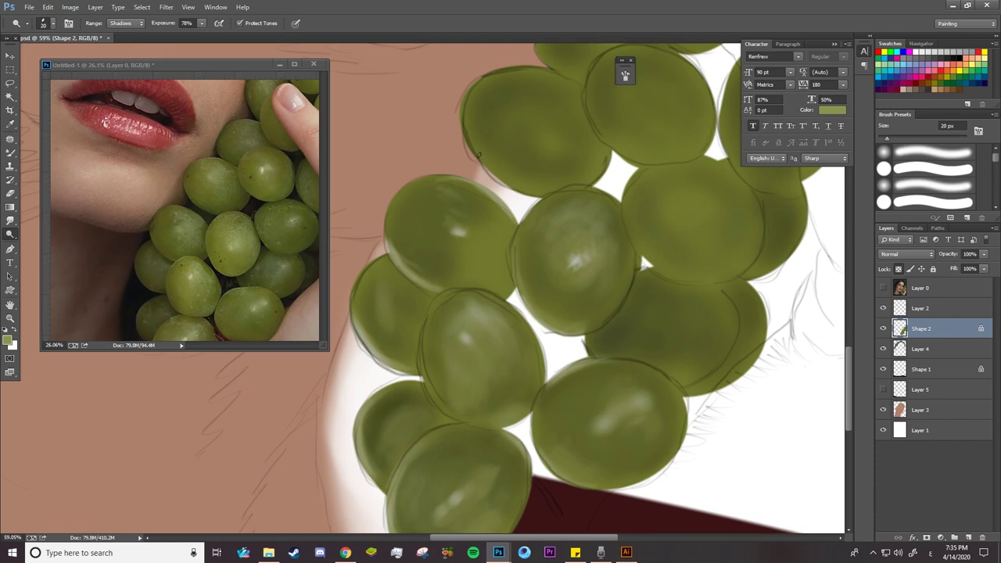
Dodge bright highlights on the upper-left and top grapes with a 61 px brush
right_click(463, 230)
text(61)
key(Return)
drag(456, 235, 463, 231)
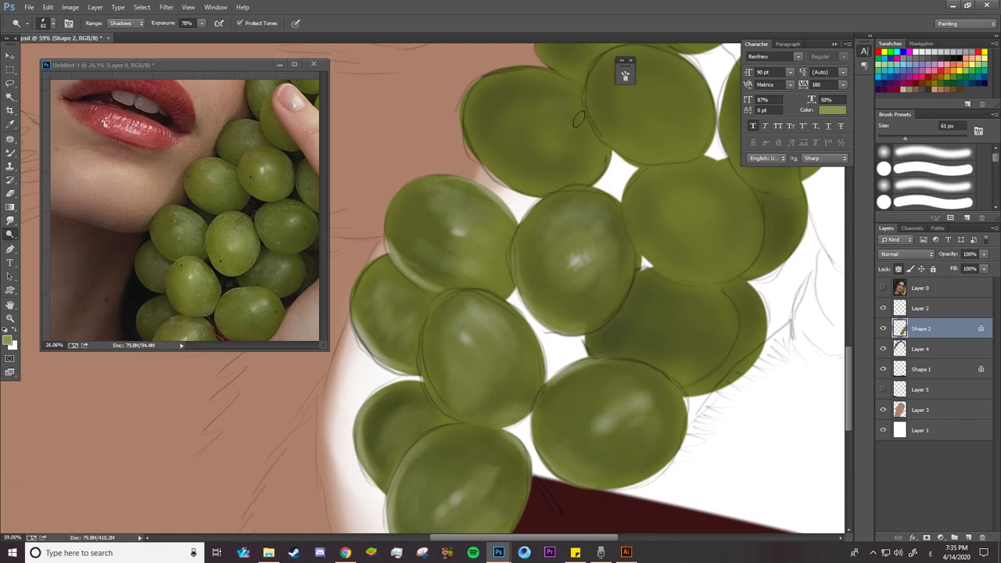
drag(579, 117, 539, 107)
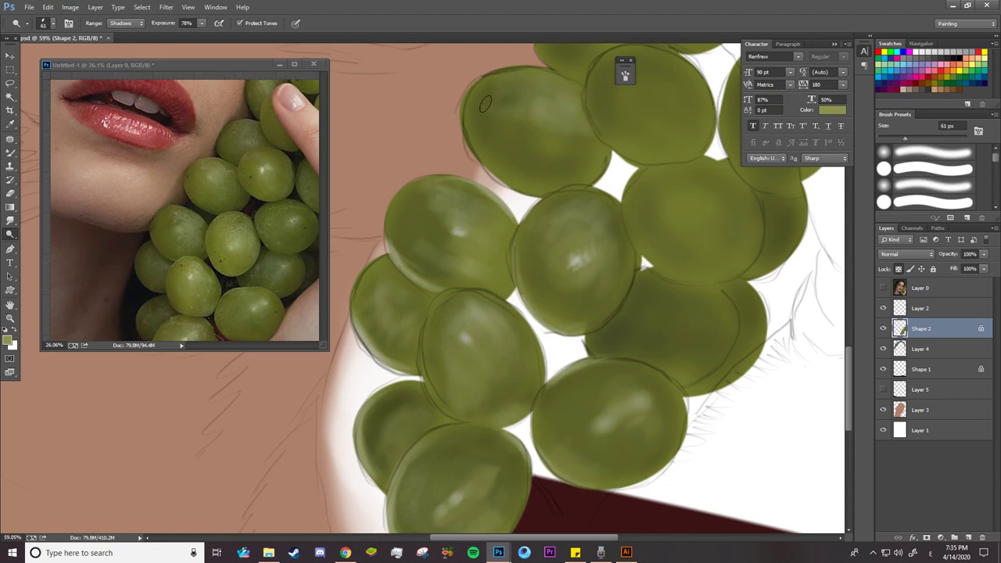
Hide the sketch lines and add a 20 px bright streak on the lower-right grape
right_click(547, 111)
text(20)
key(Return)
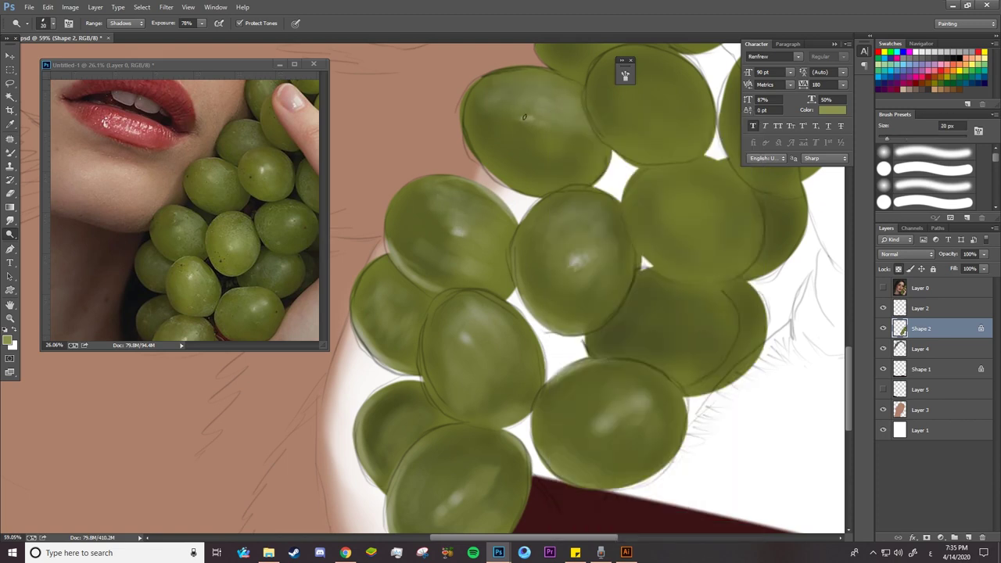
key(ctrl+comma)
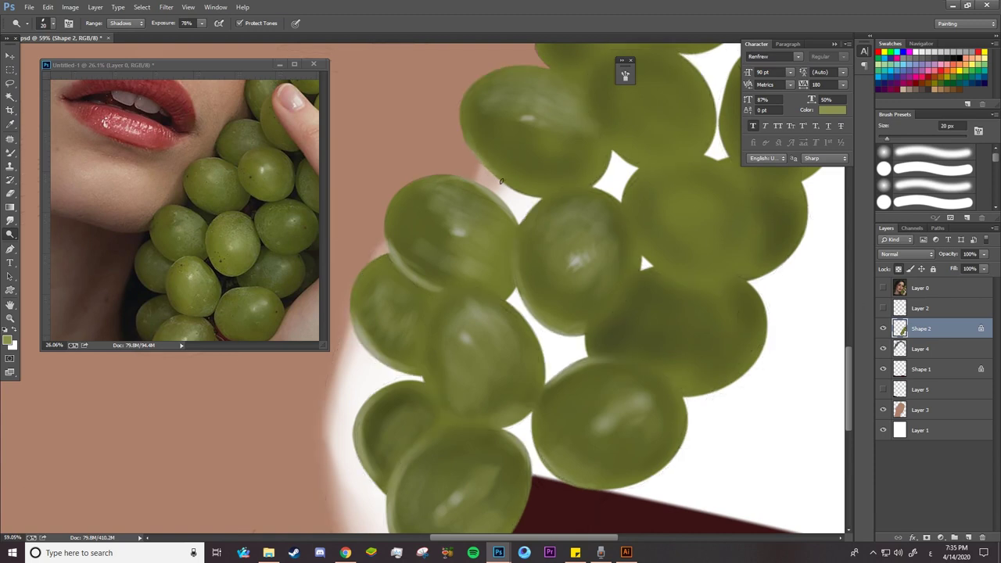
right_click(470, 150)
key(Escape)
drag(706, 321, 688, 332)
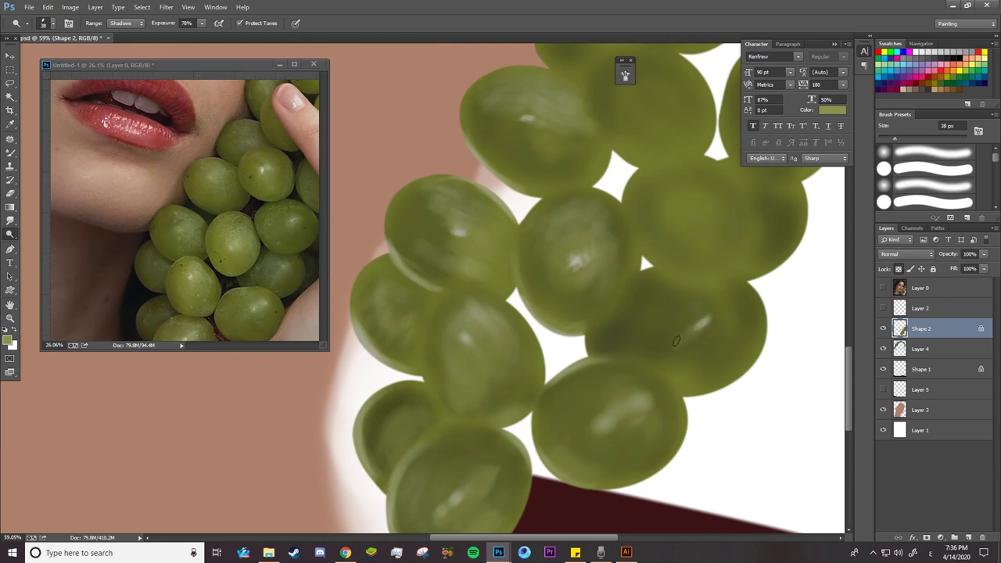
Choose the Burn tool with a soft round 26 px brush
right_click(10, 235)
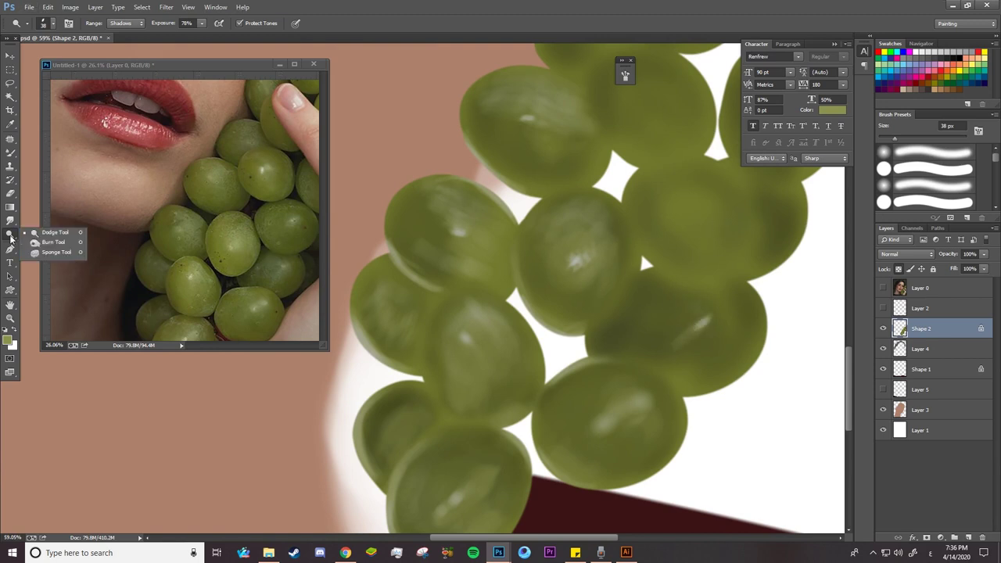
click(52, 241)
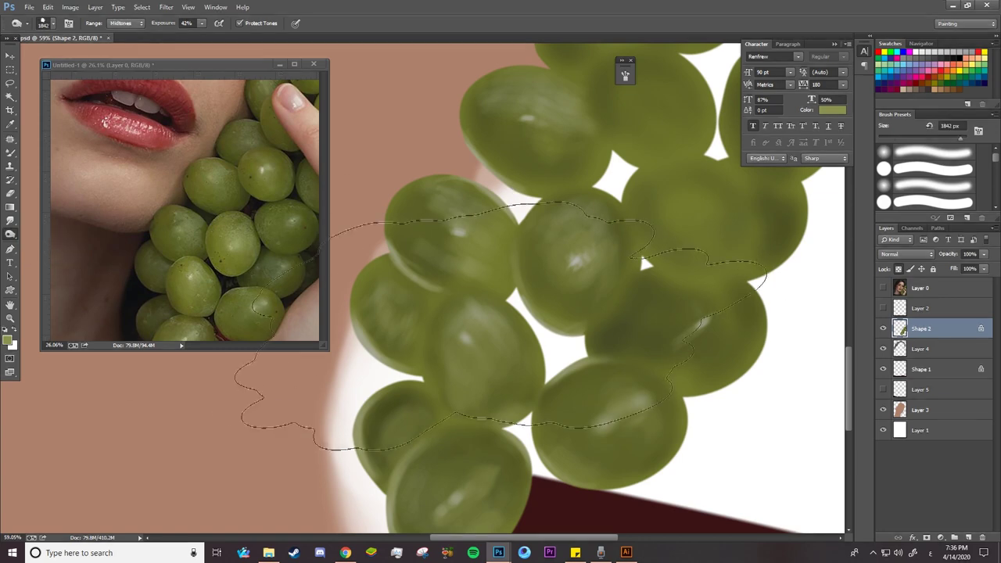
right_click(640, 251)
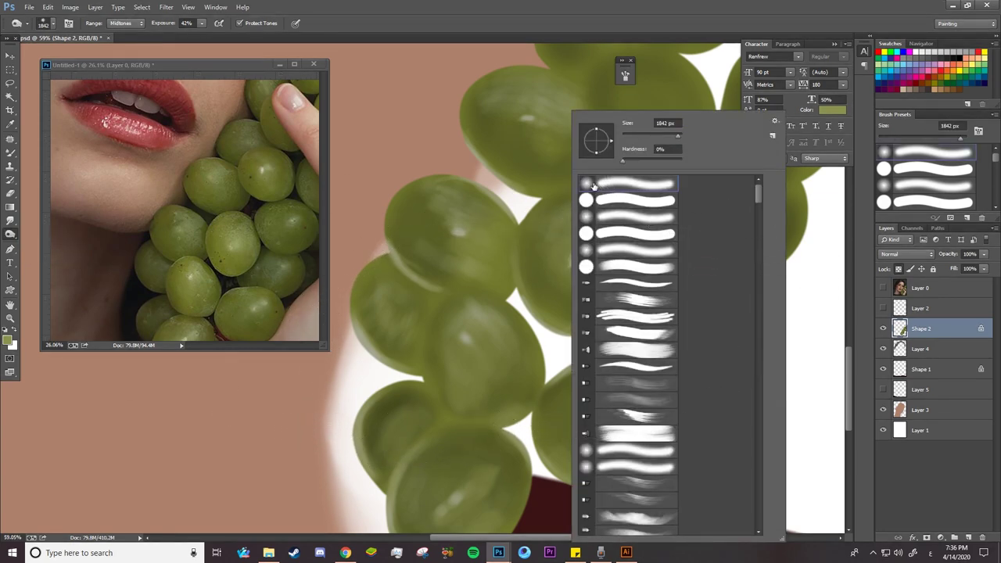
click(68, 23)
click(68, 23)
right_click(635, 251)
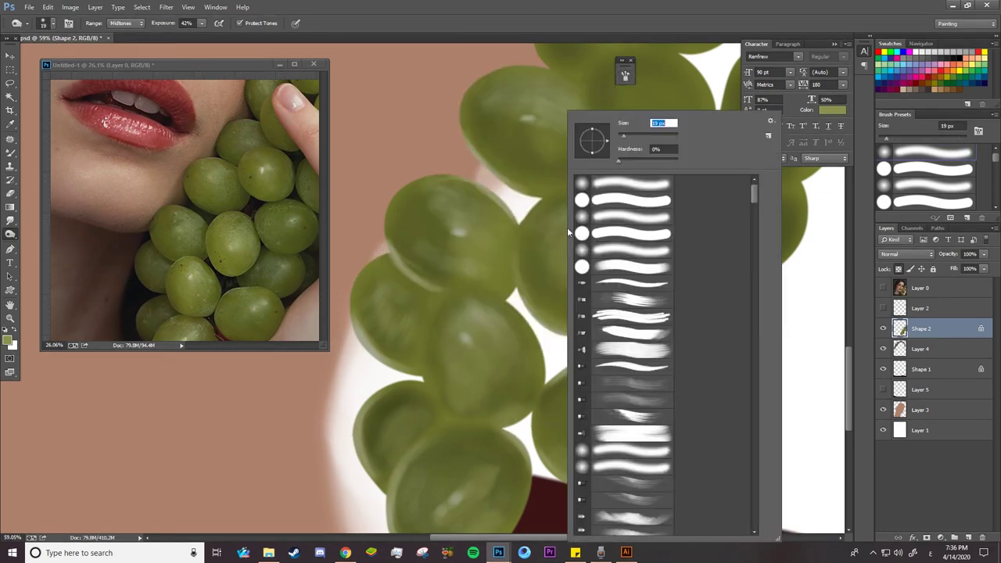
text(19)
key(Tab)
key(Tab)
text(26)
key(Return)
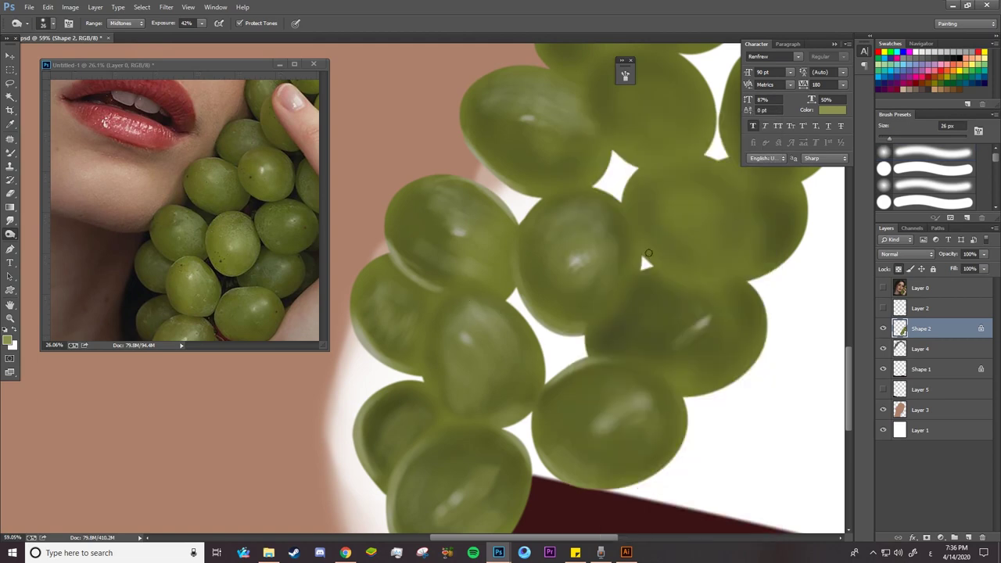
Show the sketch line art and burn darker edges on the middle and lower-left grapes
click(883, 309)
mouse_move(421, 321)
mouse_down()
mouse_move(424, 374)
mouse_move(415, 333)
mouse_move(434, 299)
mouse_up()
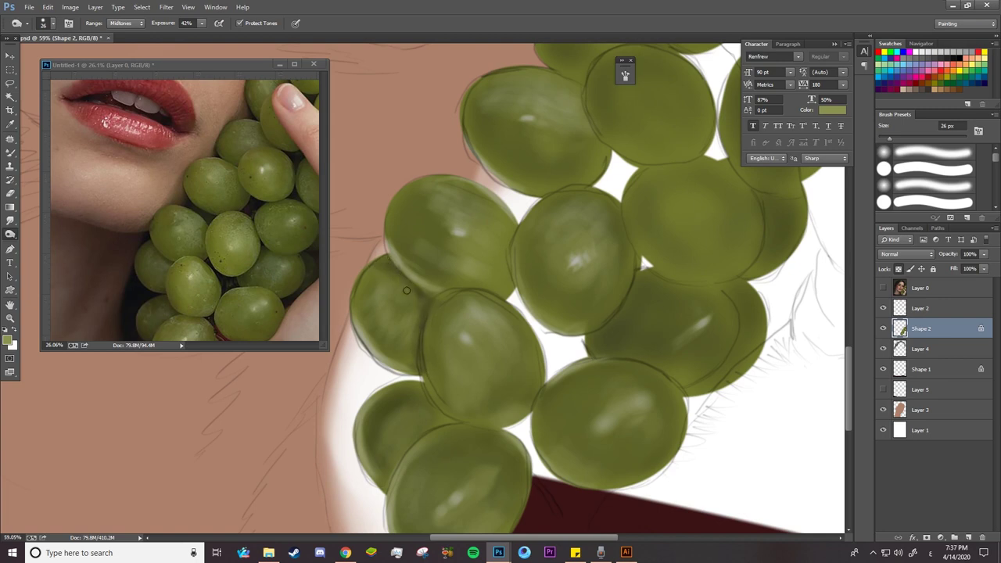
drag(423, 399, 457, 421)
drag(418, 388, 435, 409)
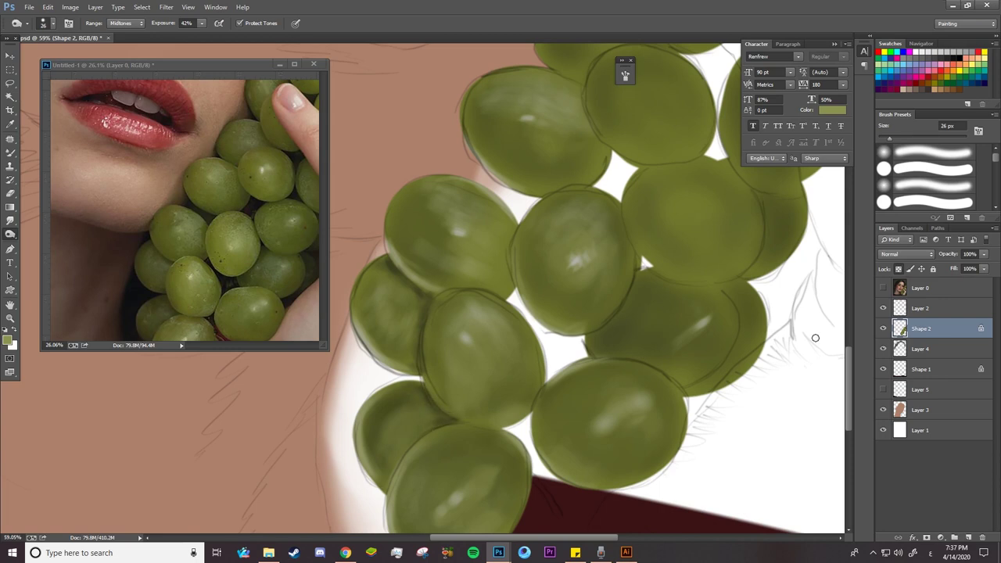
scroll(417, 331, down, 5)
click(438, 323)
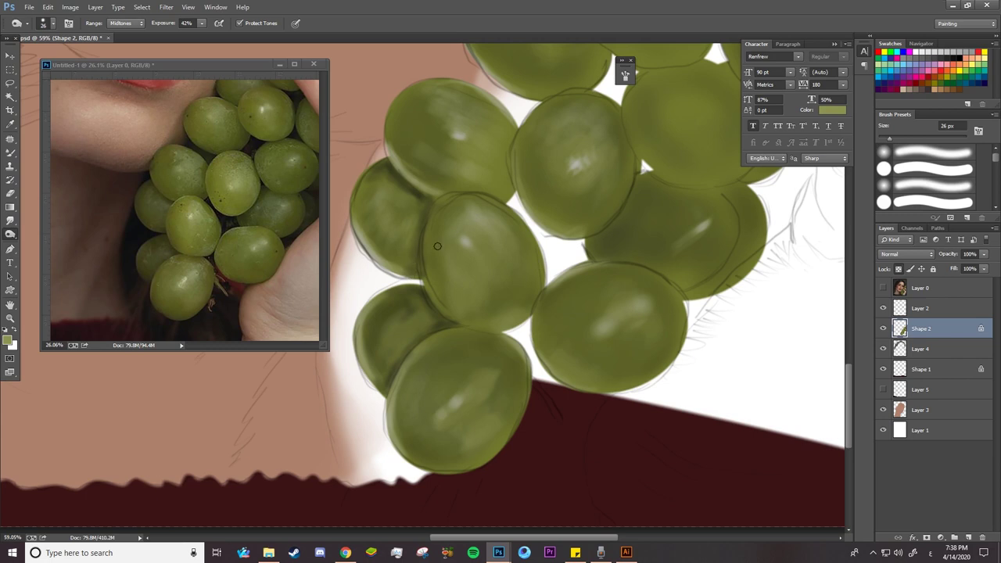
Set the Burn brush to 45 px and darken the edges of the upper and right grapes
right_click(501, 185)
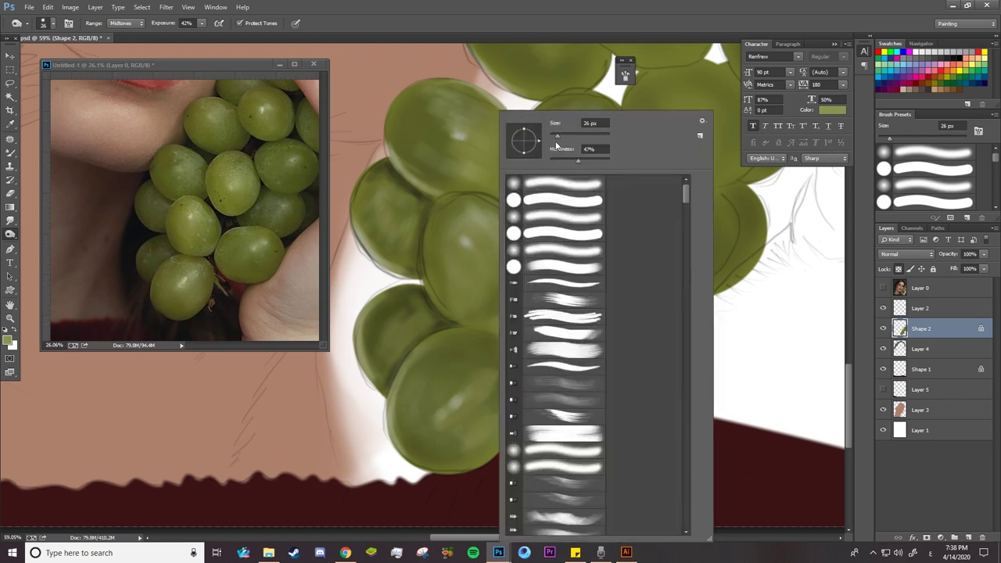
double_click(506, 184)
mouse_move(506, 185)
mouse_down()
mouse_move(454, 189)
mouse_move(504, 148)
mouse_move(507, 120)
mouse_move(593, 249)
mouse_move(649, 189)
mouse_move(647, 178)
mouse_move(656, 187)
mouse_move(591, 244)
mouse_move(680, 291)
mouse_move(730, 201)
mouse_move(687, 190)
mouse_move(729, 190)
mouse_move(702, 190)
mouse_move(728, 196)
mouse_move(745, 234)
mouse_move(744, 206)
mouse_up()
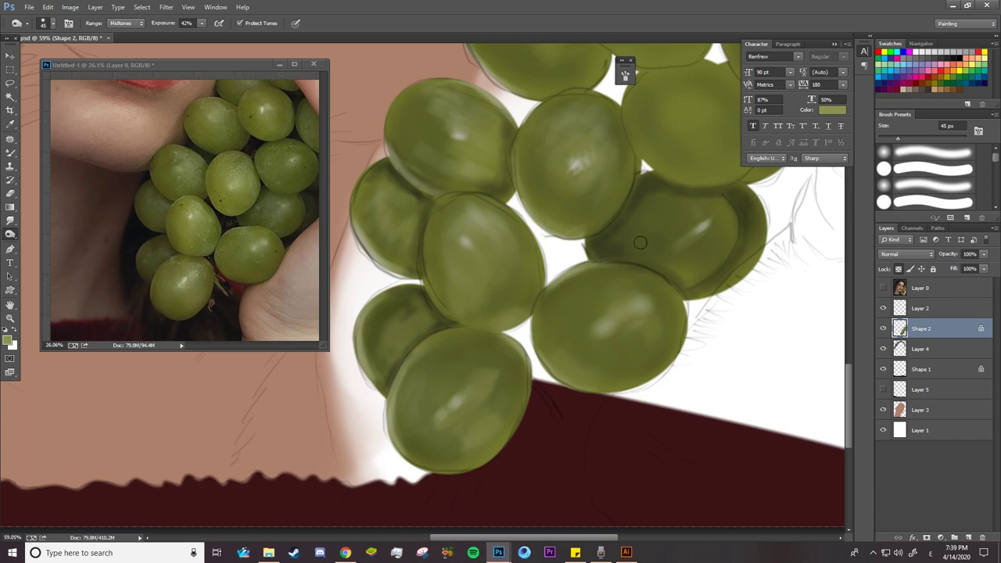
scroll(851, 371, up, 2)
scroll(851, 371, up, 5)
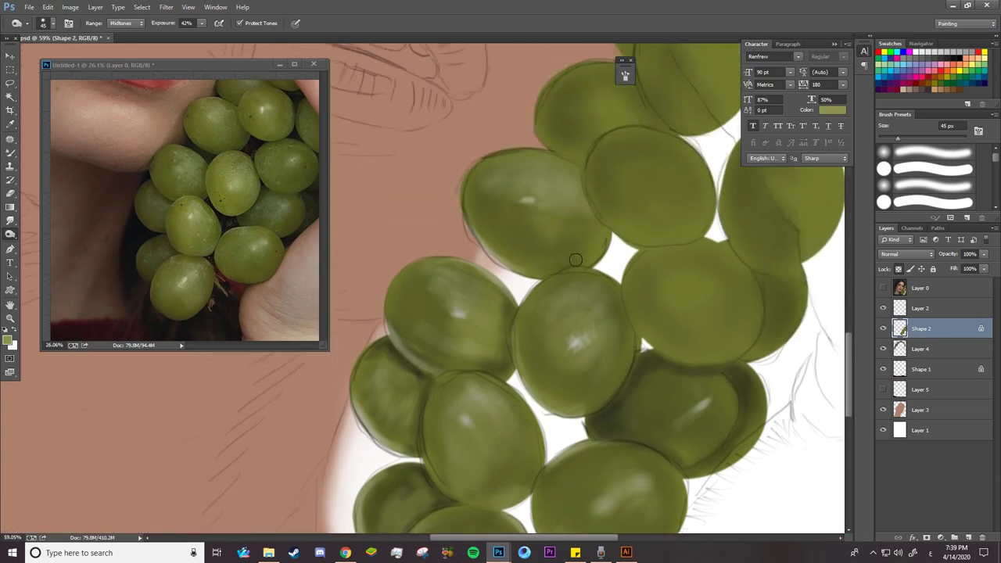
mouse_move(469, 227)
mouse_down()
mouse_move(497, 254)
mouse_move(547, 266)
mouse_up()
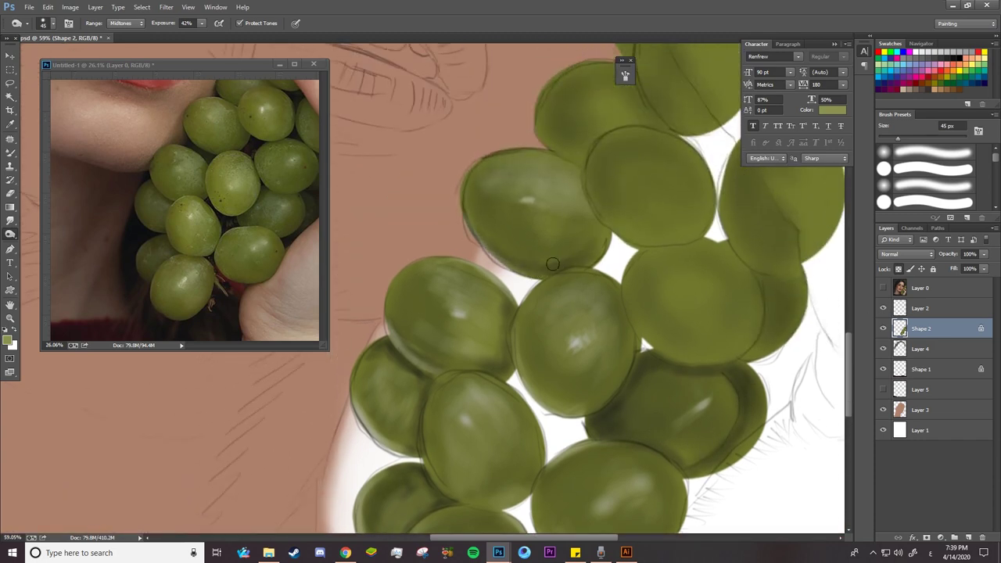
drag(588, 210, 550, 162)
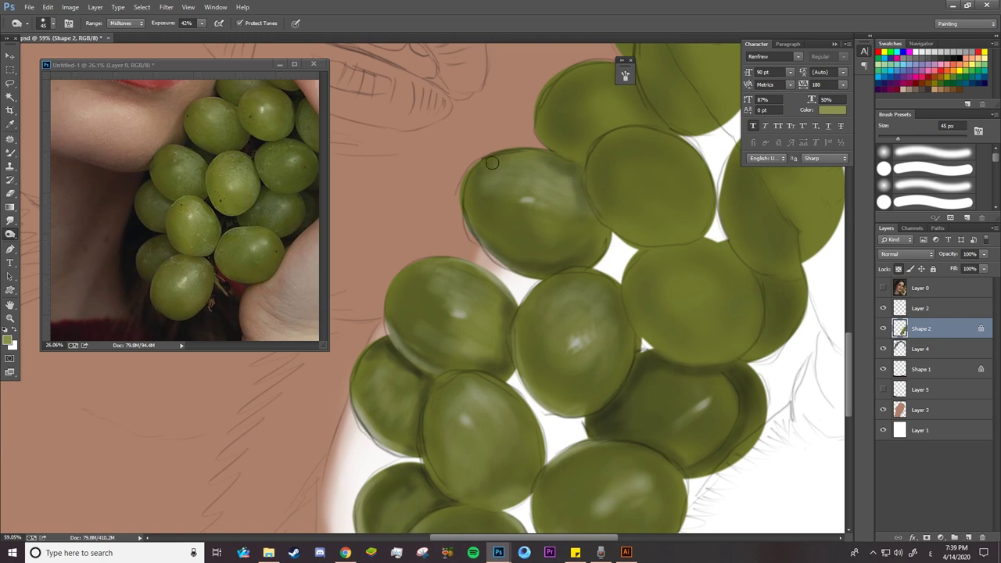
Burn the upper-left, top and lower-right edges of the upper, left and central grapes
mouse_move(469, 203)
mouse_down()
mouse_move(492, 165)
mouse_move(548, 155)
mouse_up()
mouse_move(608, 175)
mouse_down()
mouse_move(600, 204)
mouse_move(604, 147)
mouse_move(592, 187)
mouse_up()
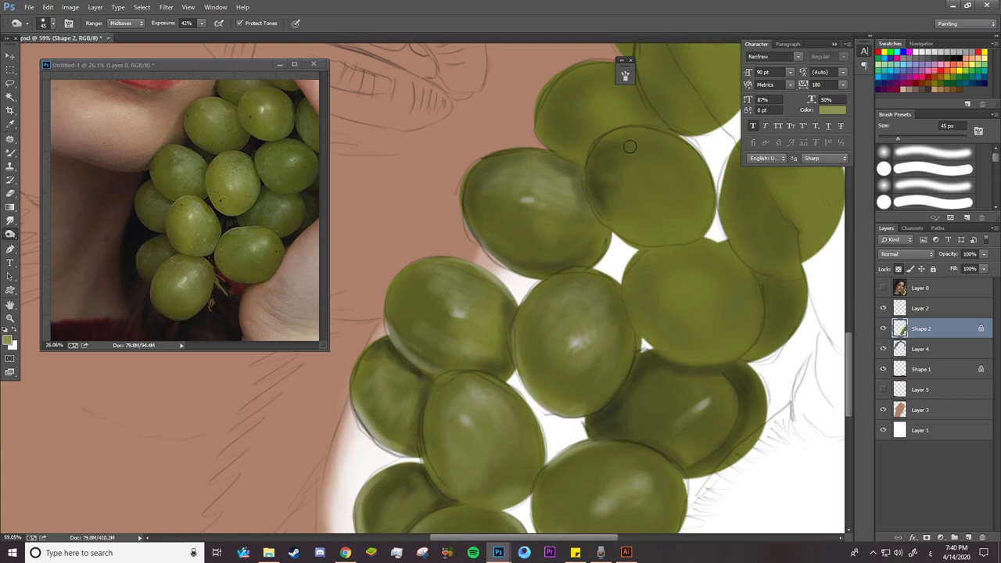
drag(600, 148, 630, 130)
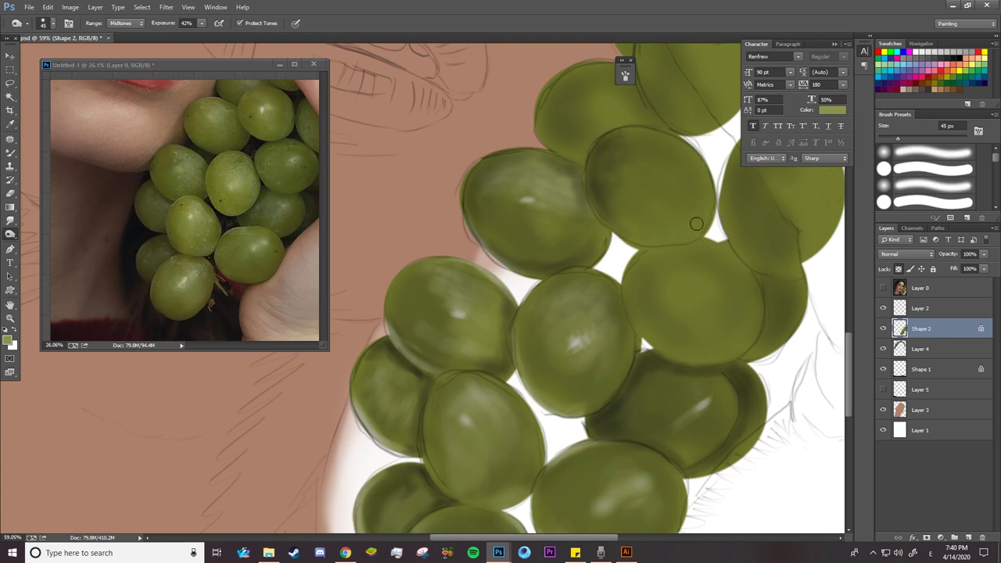
drag(703, 227, 653, 243)
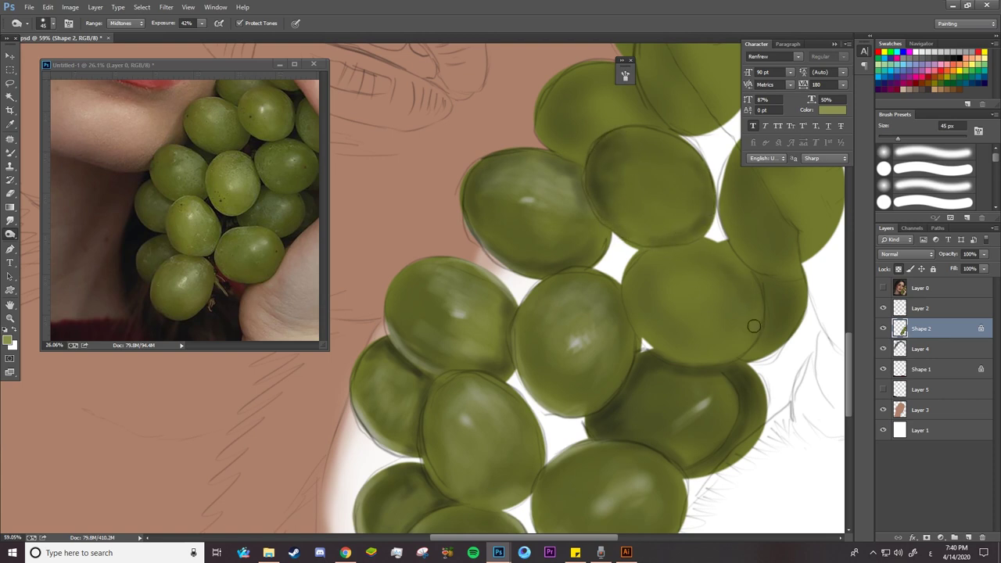
mouse_move(751, 338)
mouse_down()
mouse_move(680, 358)
mouse_move(742, 333)
mouse_up()
Resize the brush to 22 px
key(F5)
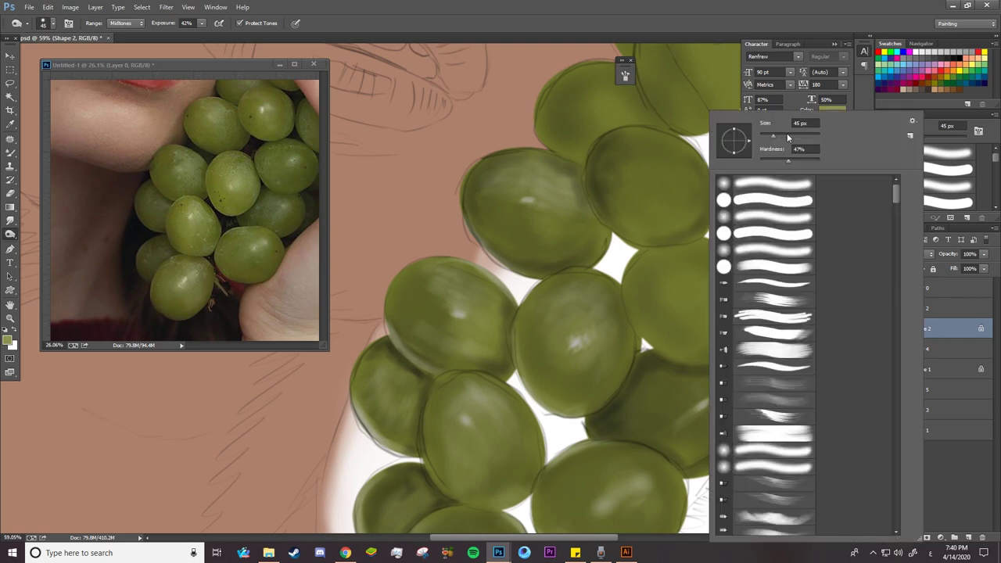
key(F5)
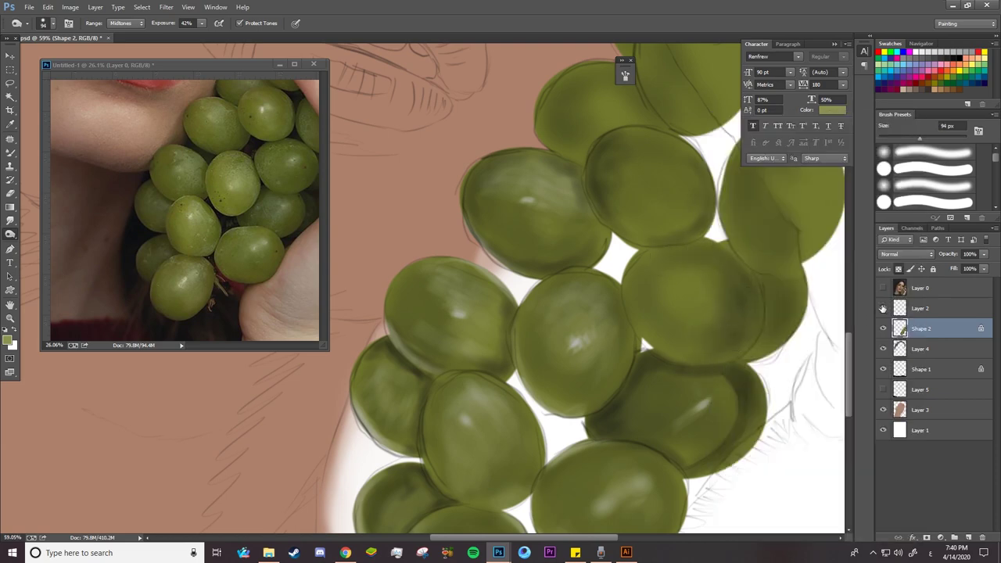
right_click(564, 249)
text(22)
key(Tab)
key(Return)
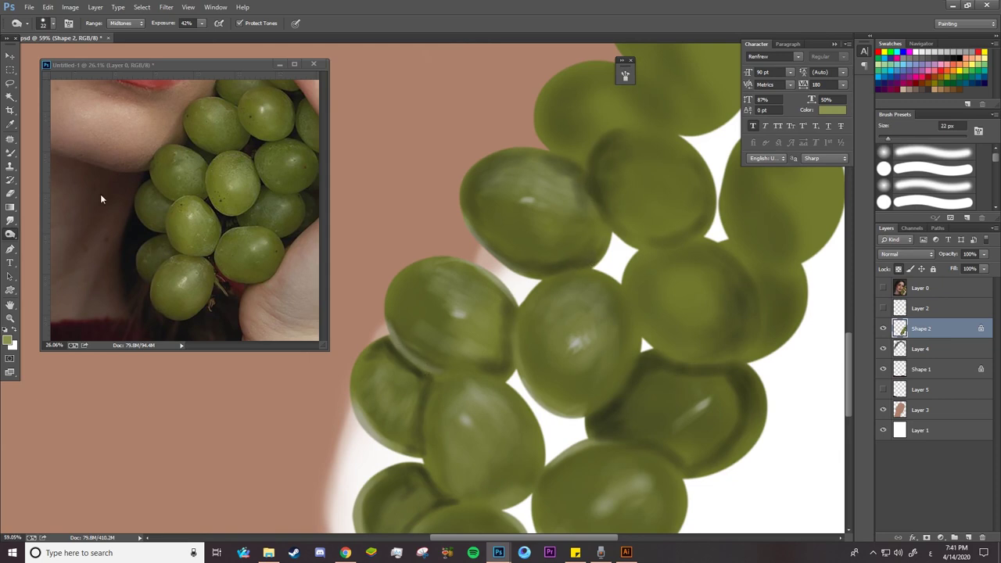
Switch to the Mixer Brush and bring up its brush tip settings
right_click(11, 152)
click(71, 187)
right_click(561, 253)
Set the Mixer Brush mix to 56% and blend the shading on the grape edges
key(Return)
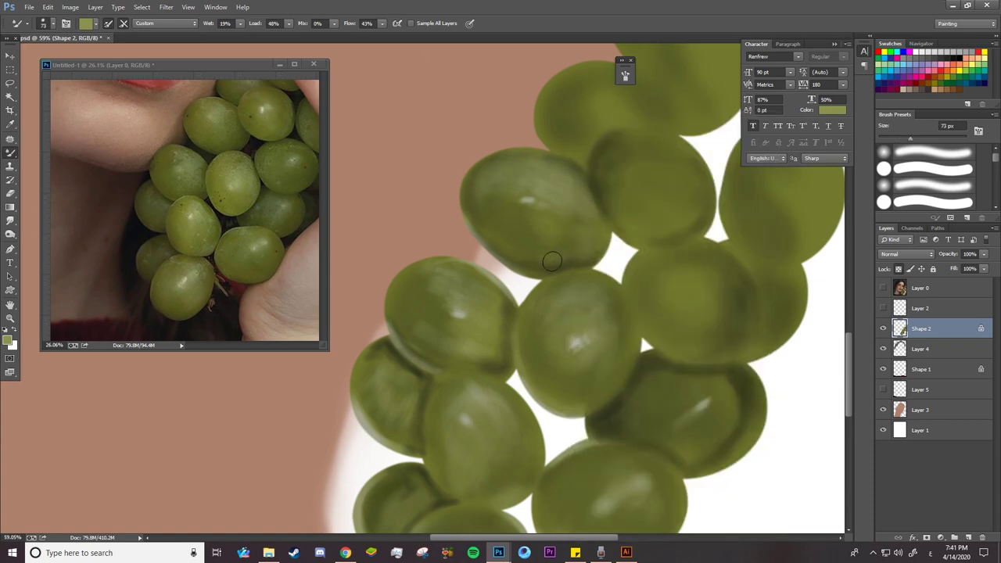
key(shift+5)
key(shift+6)
drag(680, 229, 701, 223)
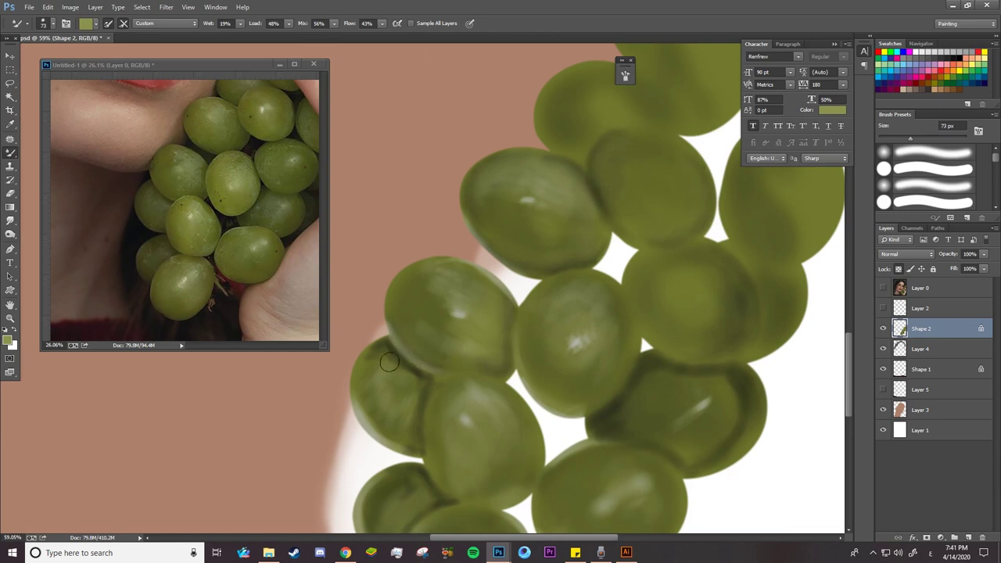
drag(375, 398, 392, 436)
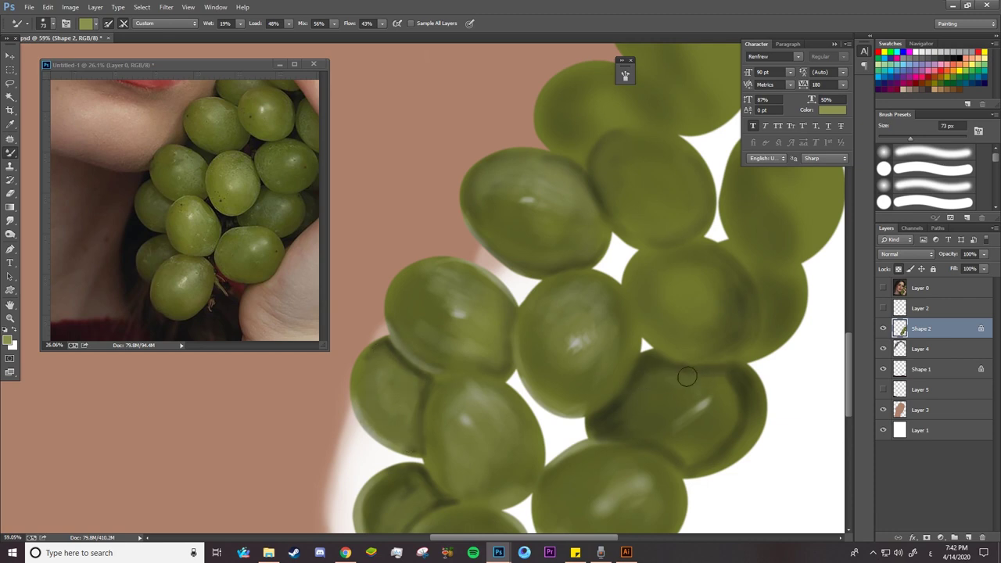
drag(687, 377, 735, 431)
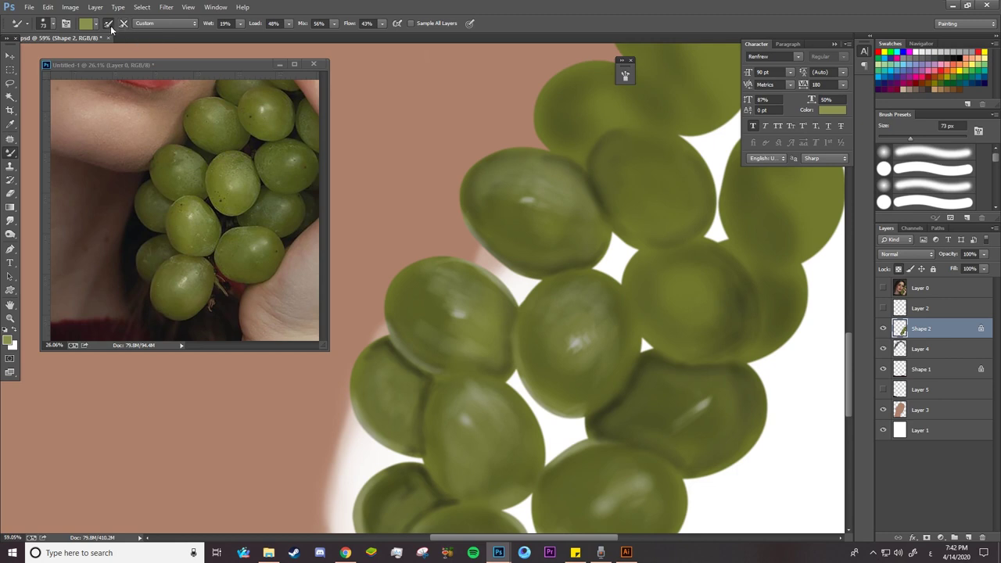
Clean the paint off the brush and zoom out to see the whole face
click(109, 47)
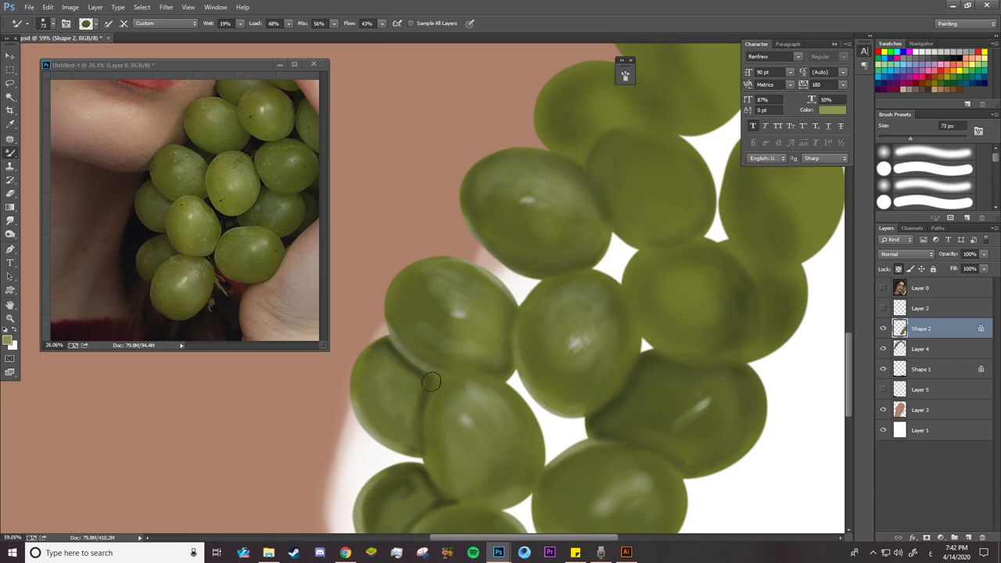
key(z)
mouse_move(492, 364)
mouse_down()
mouse_move(589, 414)
mouse_move(509, 409)
mouse_up()
key(b)
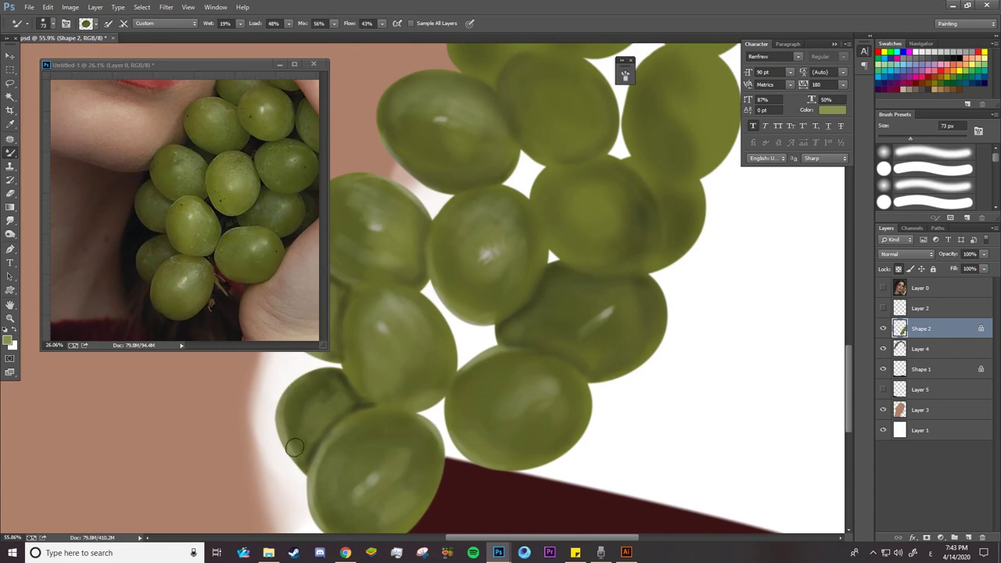
key(z)
drag(517, 237, 500, 410)
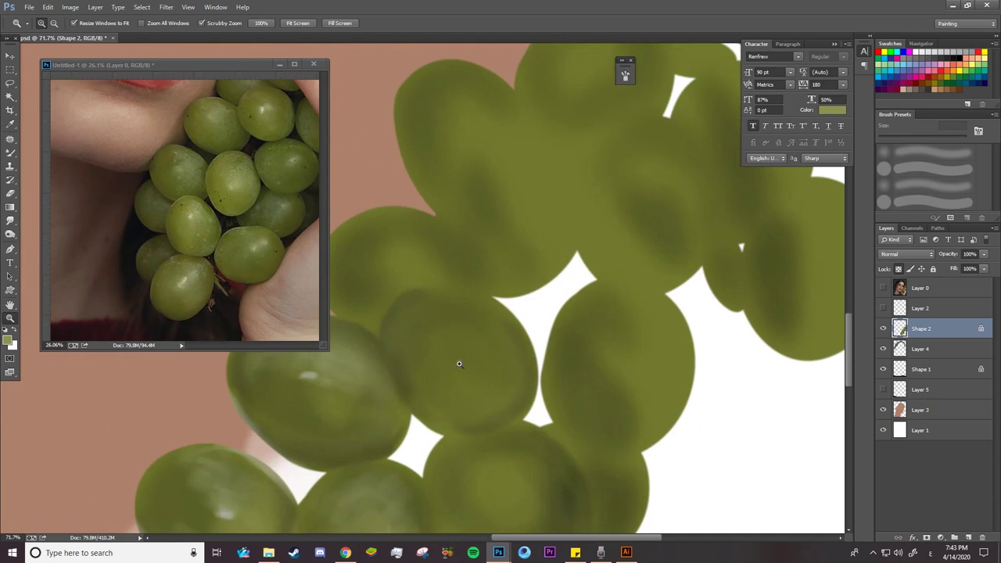
Pick the toning tool and briefly toggle the reference photo and sketch layers
click(10, 234)
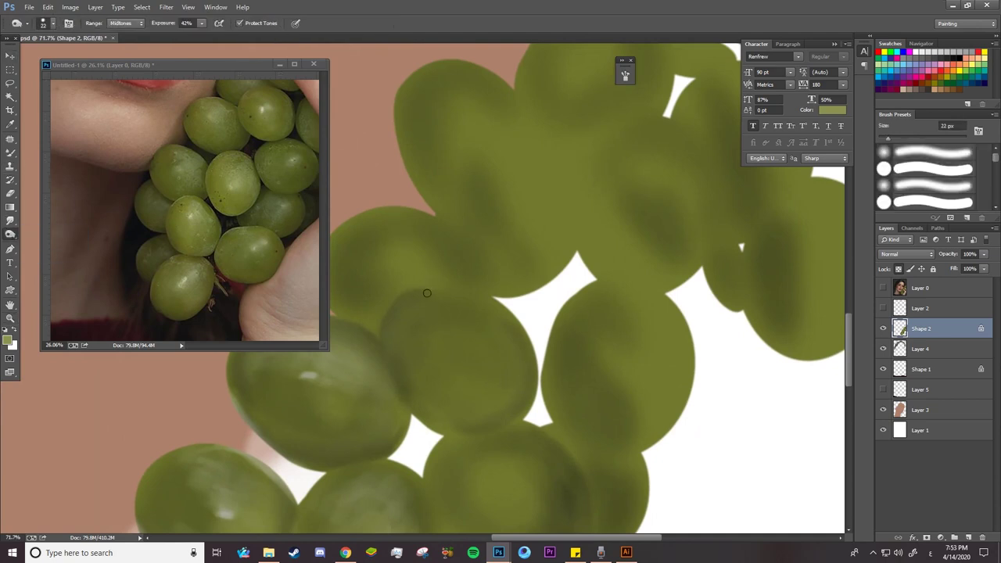
click(883, 288)
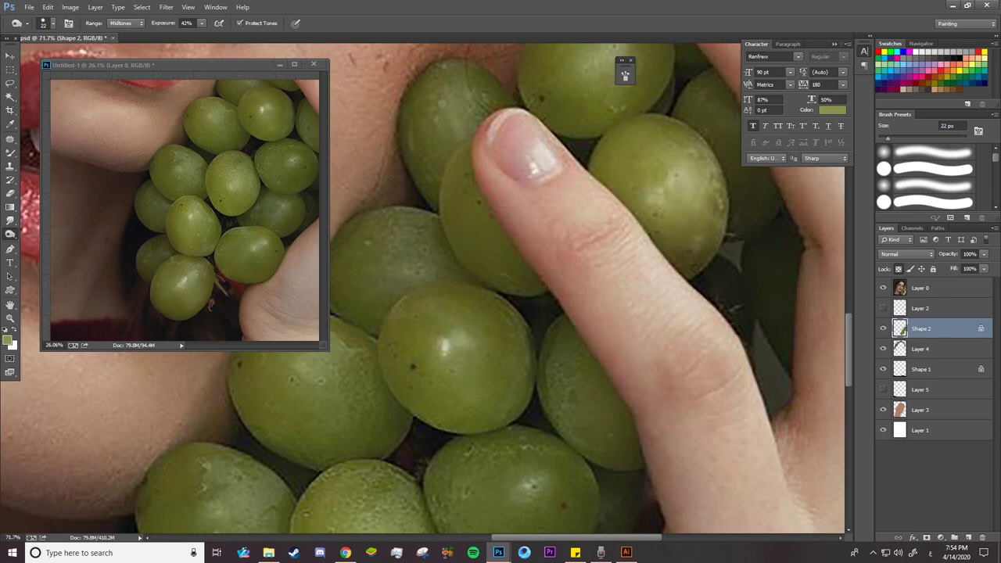
click(883, 288)
click(884, 308)
click(883, 308)
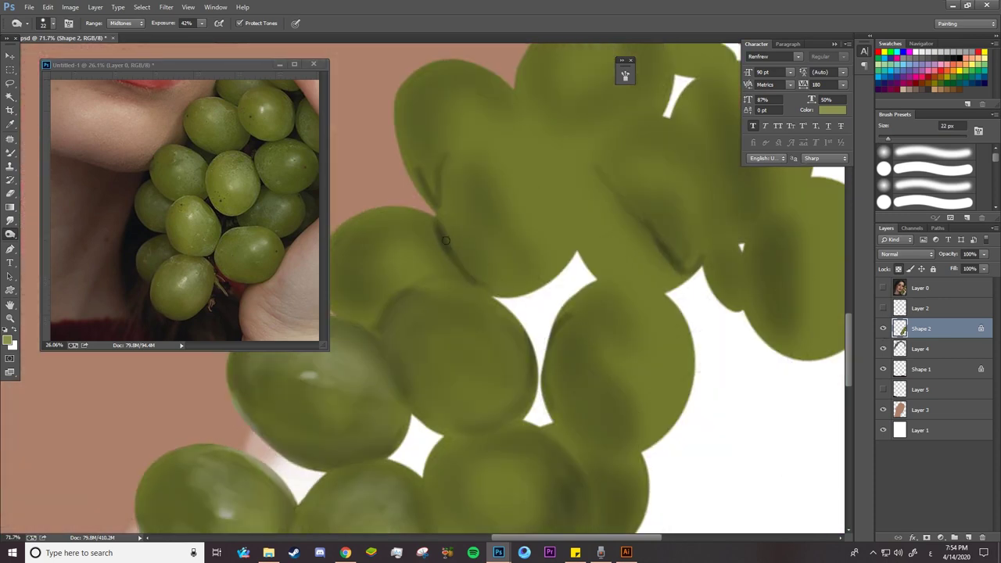
Burn a grape edge, the outline between two grapes and the finger's left edge
mouse_move(475, 285)
mouse_down()
mouse_move(407, 287)
mouse_move(478, 286)
mouse_up()
right_click(401, 290)
key(Escape)
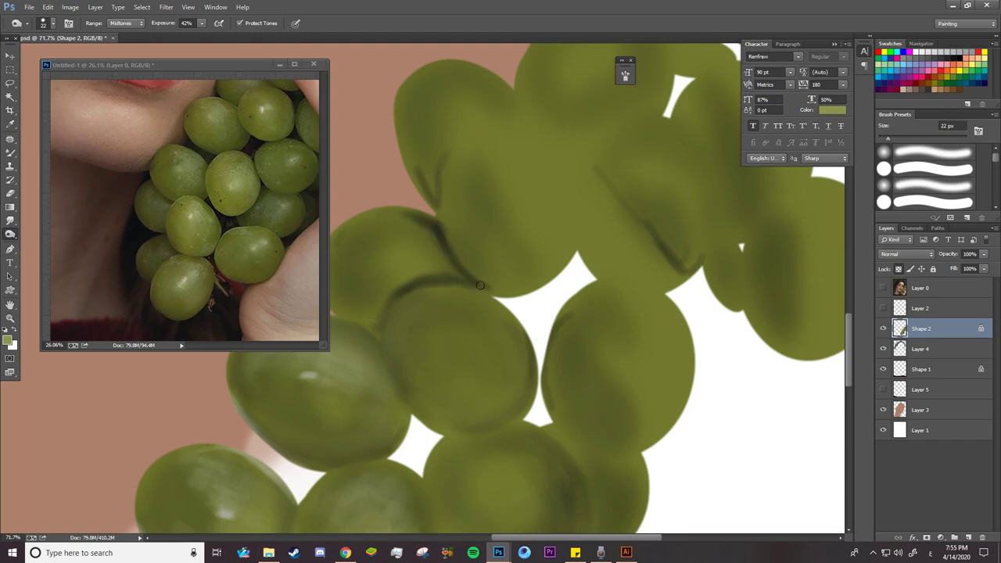
mouse_move(379, 322)
mouse_down()
mouse_move(338, 314)
mouse_move(376, 331)
mouse_up()
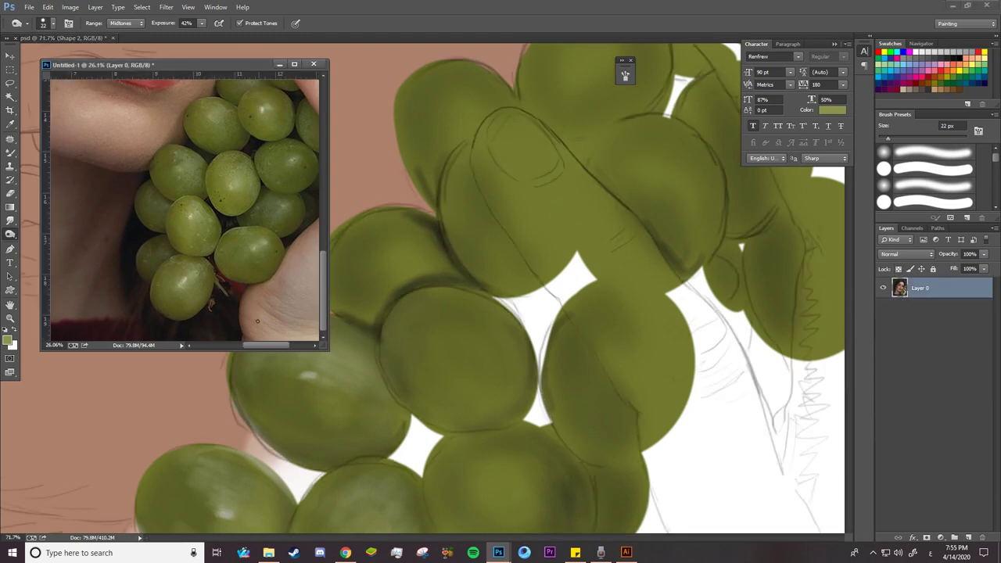
drag(471, 156, 535, 279)
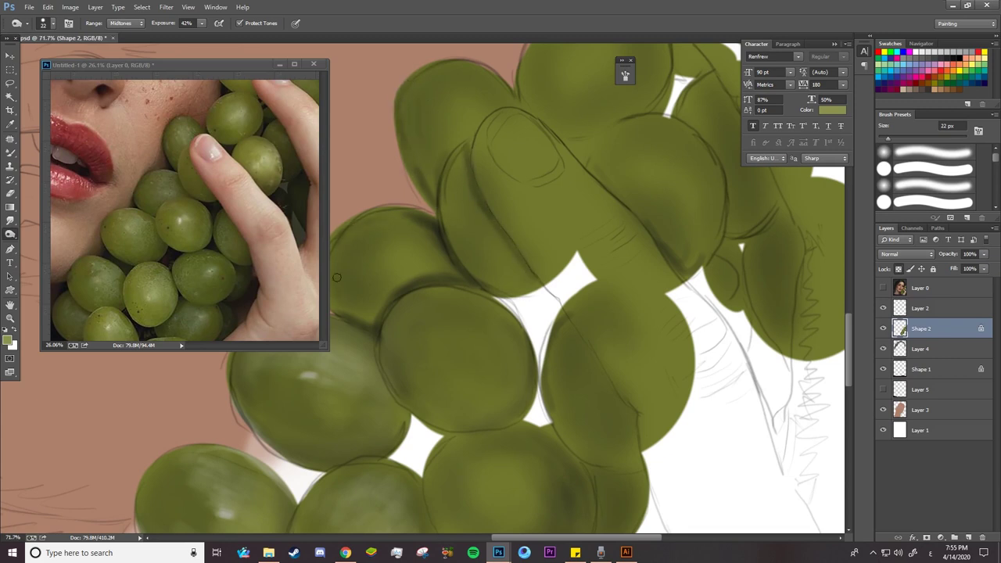
drag(337, 278, 444, 295)
Darken the upper-left grape's edge and the shadows between the grapes and thumb
key(o)
right_click(456, 309)
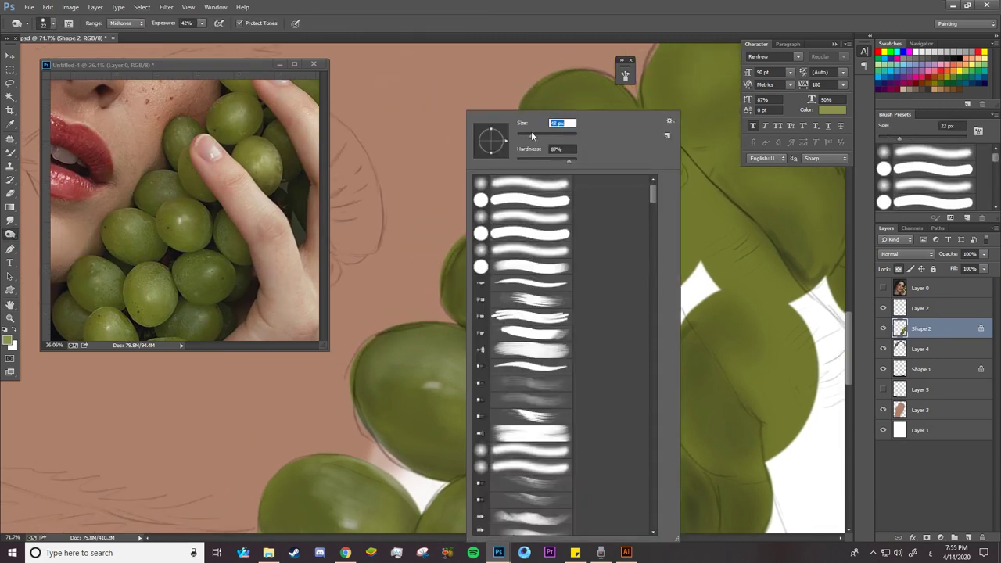
key(Escape)
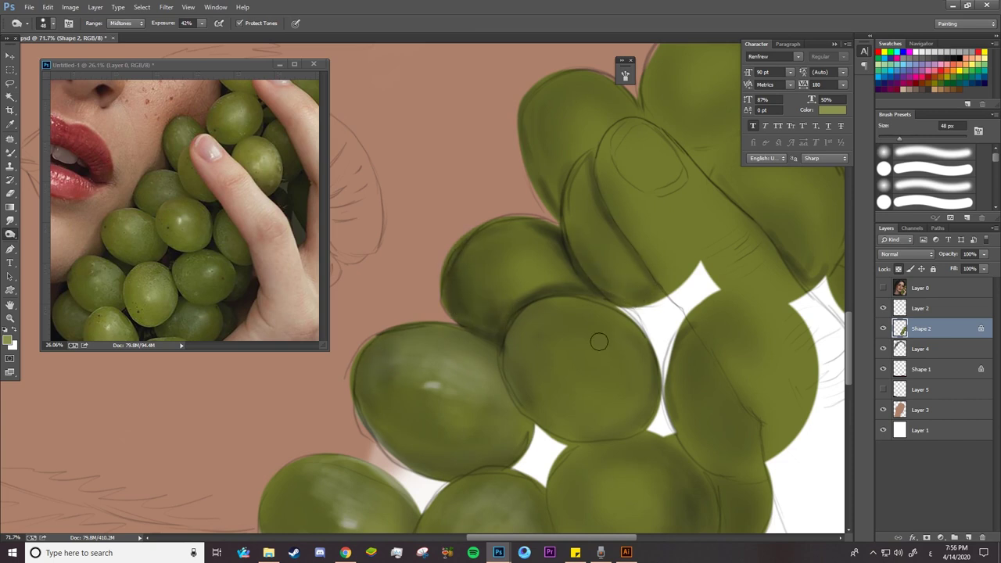
drag(538, 87, 537, 146)
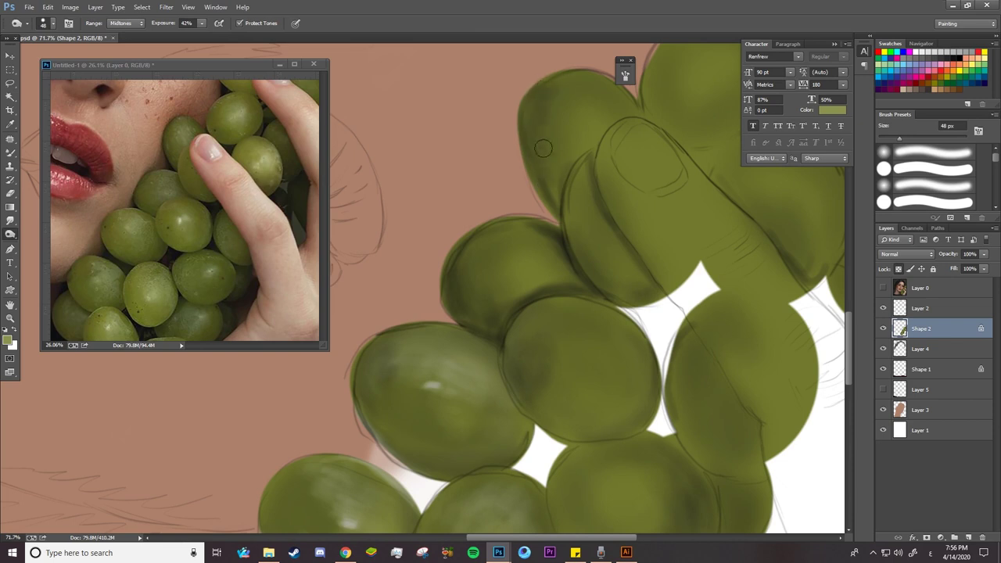
drag(583, 82, 637, 117)
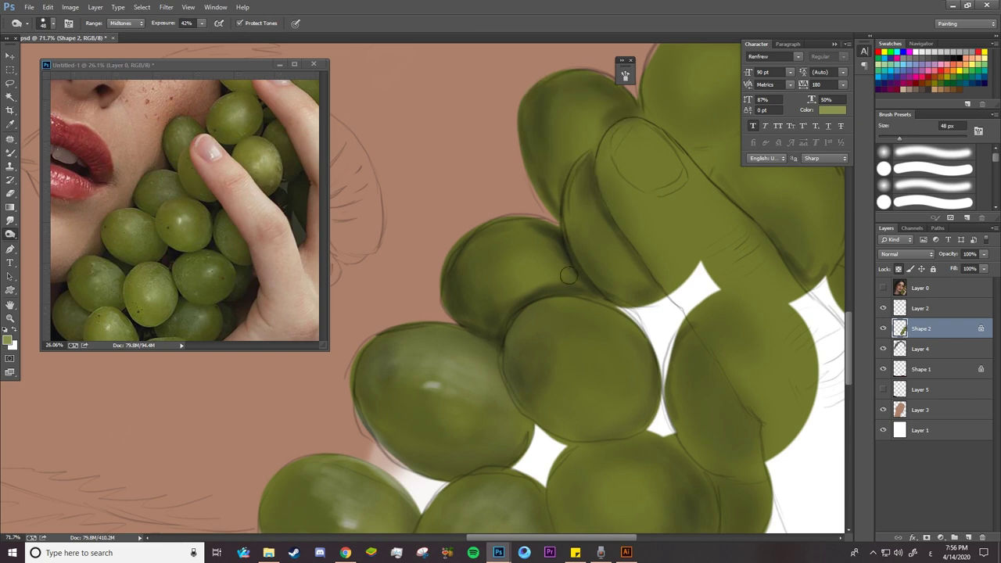
drag(570, 275, 335, 405)
mouse_move(504, 270)
mouse_down()
mouse_move(552, 376)
mouse_move(583, 403)
mouse_move(559, 391)
mouse_up()
mouse_move(420, 247)
mouse_down()
mouse_move(485, 259)
mouse_move(420, 174)
mouse_move(490, 246)
mouse_move(460, 284)
mouse_move(469, 298)
mouse_up()
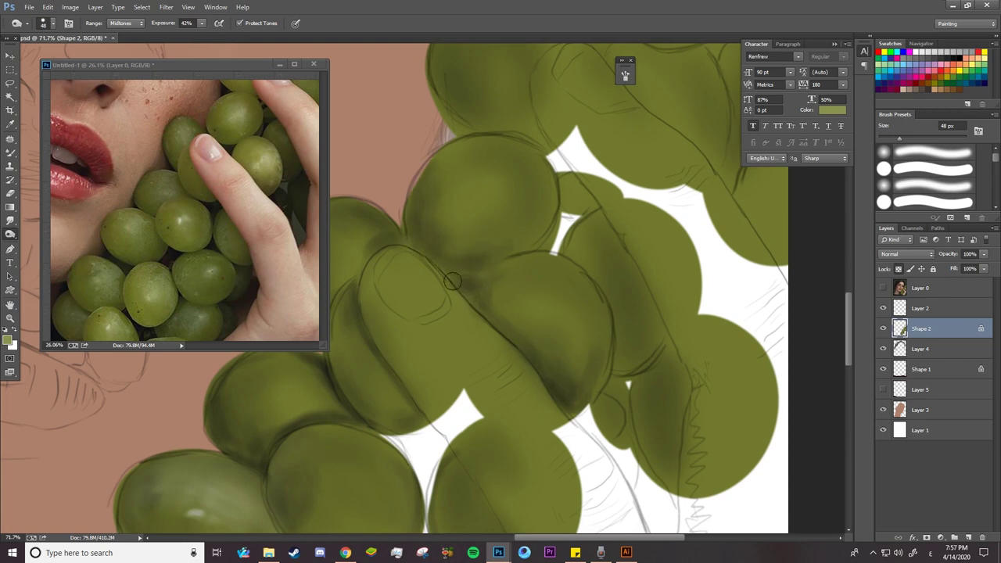
Deepen the shadow down the right grape's left edge, enlarging the brush to 52 px
right_click(478, 280)
key(Return)
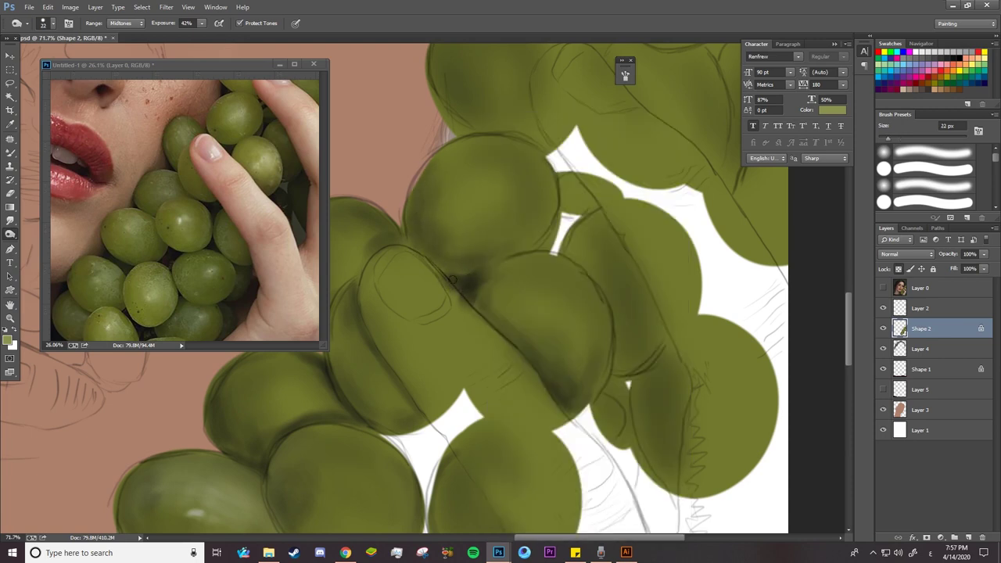
mouse_move(548, 235)
mouse_down()
mouse_move(518, 258)
mouse_move(545, 235)
mouse_up()
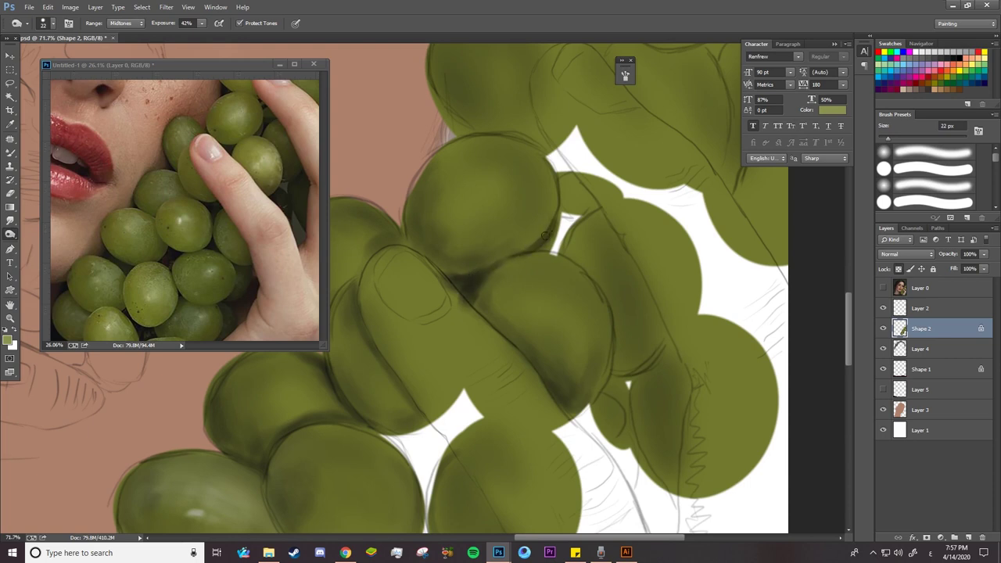
drag(585, 270, 572, 258)
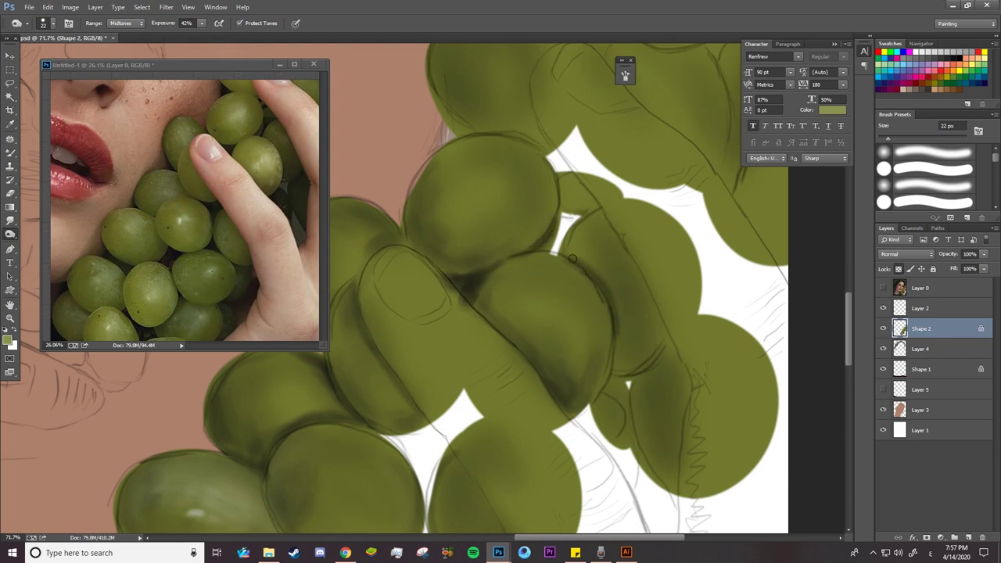
drag(613, 306, 614, 368)
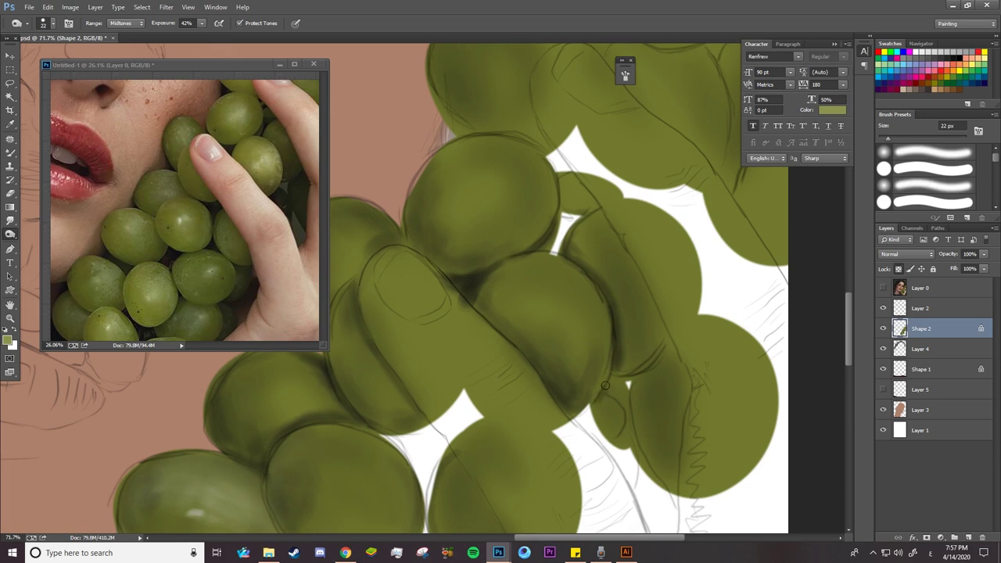
right_click(602, 423)
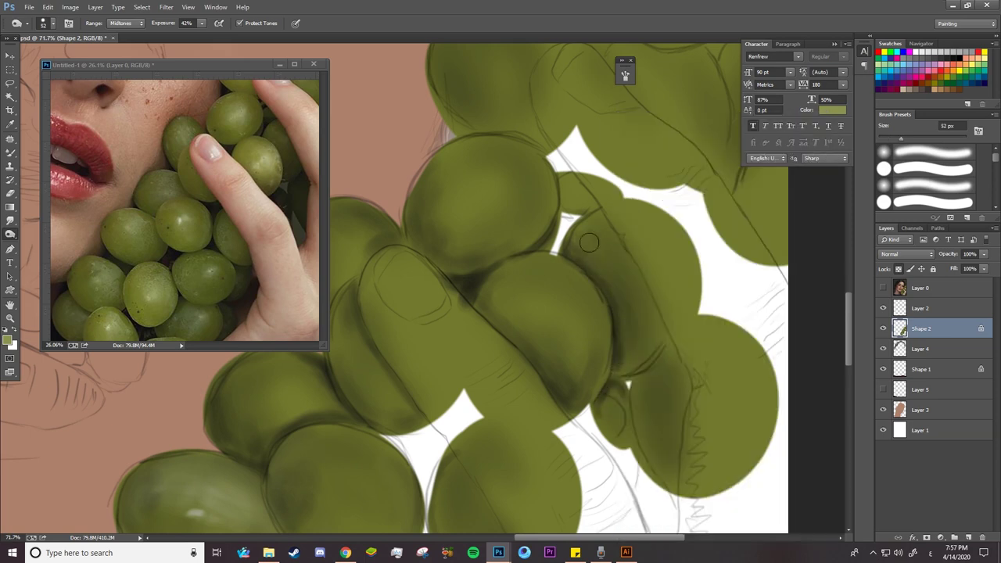
mouse_move(583, 238)
mouse_down()
mouse_move(624, 313)
mouse_move(622, 419)
mouse_move(622, 392)
mouse_move(658, 361)
mouse_move(677, 423)
mouse_move(660, 432)
mouse_move(649, 361)
mouse_move(683, 391)
mouse_up()
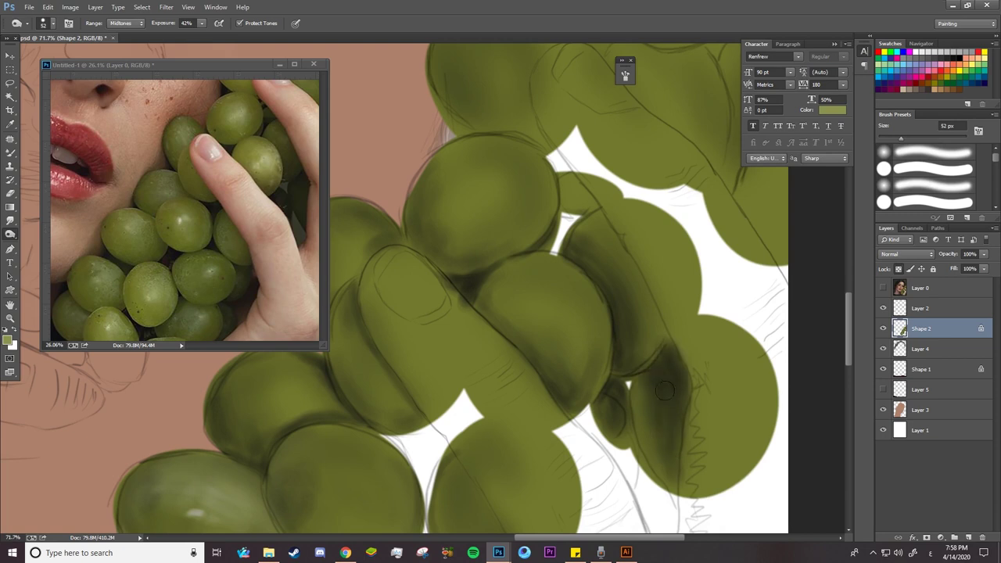
Burn the gaps and seams between neighbouring upper grapes
scroll(594, 337, up, 4)
scroll(583, 329, up, 1)
mouse_move(580, 326)
mouse_down()
mouse_move(505, 275)
mouse_move(414, 361)
mouse_move(435, 380)
mouse_move(413, 346)
mouse_up()
mouse_move(413, 346)
mouse_down()
mouse_move(450, 385)
mouse_move(496, 377)
mouse_up()
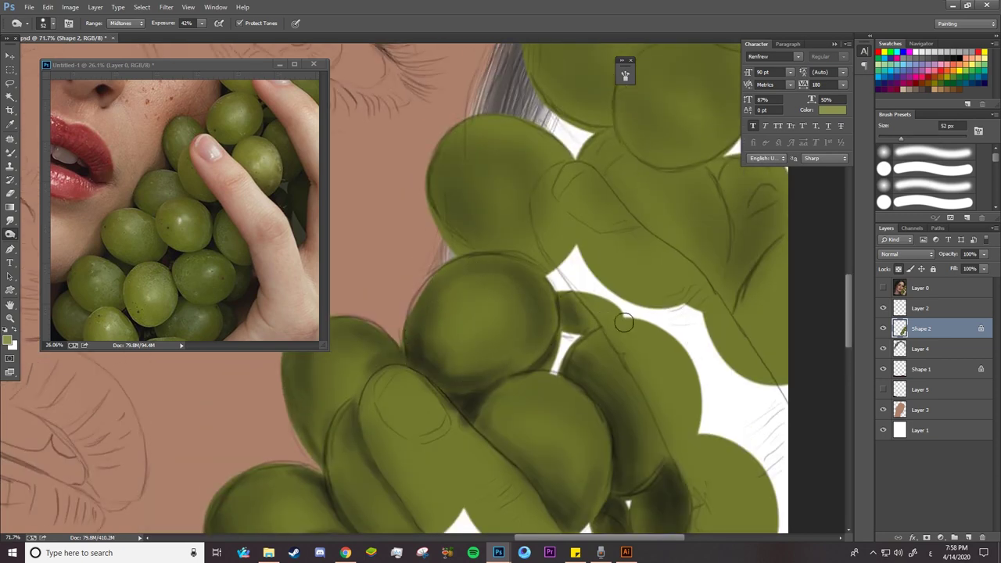
drag(180, 156, 153, 278)
mouse_move(534, 152)
mouse_down()
mouse_move(523, 144)
mouse_move(554, 161)
mouse_move(539, 153)
mouse_up()
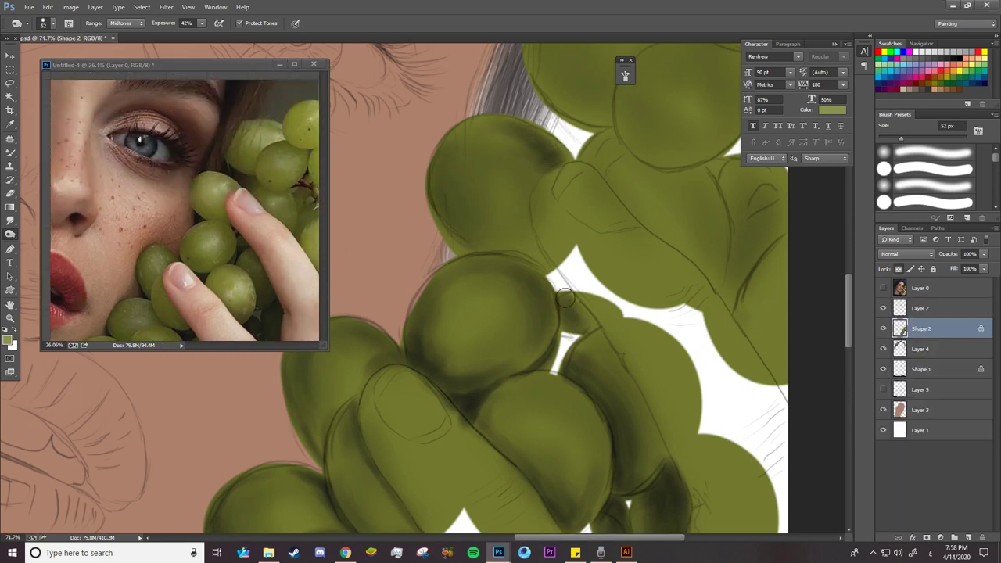
mouse_move(653, 227)
mouse_down()
mouse_move(594, 145)
mouse_move(741, 301)
mouse_move(765, 229)
mouse_up()
drag(739, 166, 716, 174)
Set the Burn brush to 48 px and darken the upper-left and central grape seams
key(bracketleft)
key(bracketleft)
key(bracketleft)
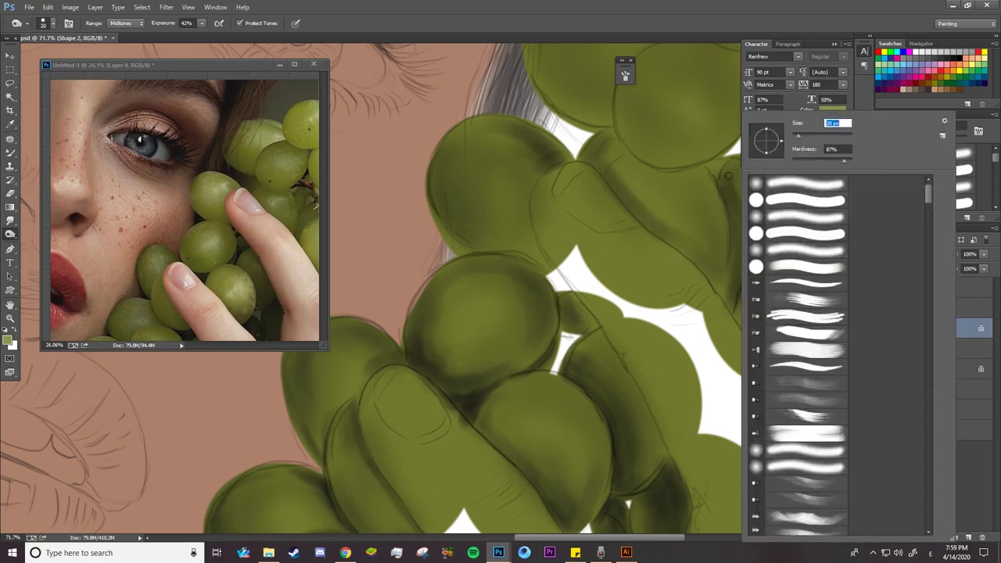
scroll(727, 269, up, 5)
right_click(604, 250)
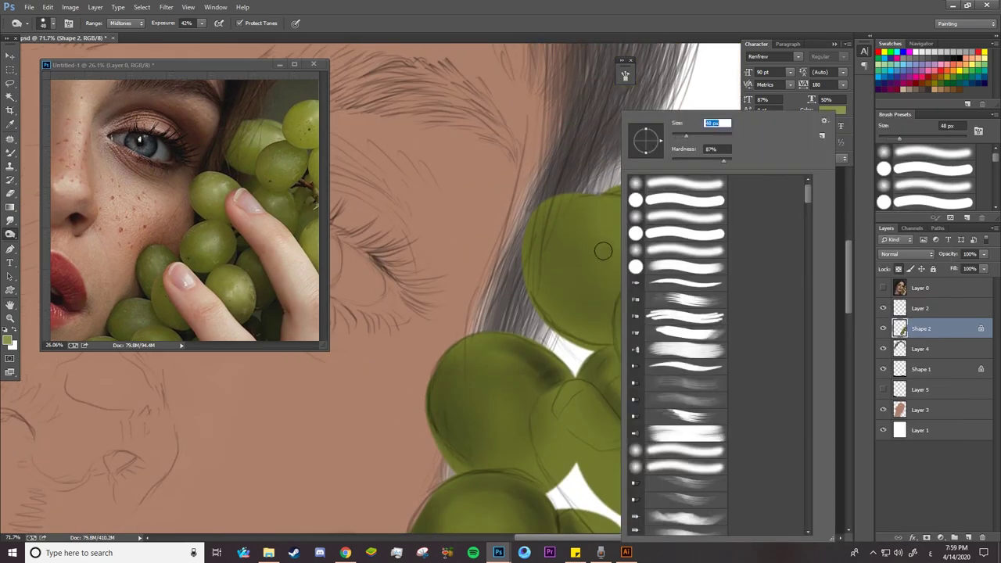
key(Return)
mouse_move(607, 345)
mouse_down()
mouse_move(552, 318)
mouse_move(606, 334)
mouse_up()
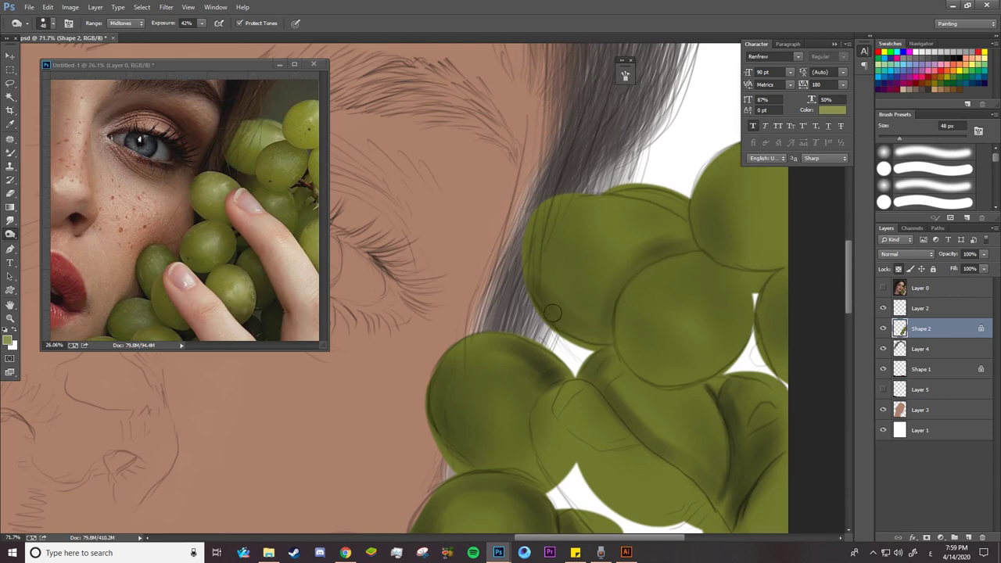
drag(593, 205, 681, 223)
mouse_move(693, 274)
mouse_down()
mouse_move(720, 275)
mouse_move(649, 265)
mouse_up()
mouse_move(747, 337)
mouse_down()
mouse_move(727, 290)
mouse_move(665, 274)
mouse_up()
Deepen the shadow under the central grape and the seams below the upper-right grape
mouse_move(680, 399)
mouse_down()
mouse_move(614, 356)
mouse_move(599, 368)
mouse_move(696, 403)
mouse_move(738, 405)
mouse_up()
drag(706, 358, 638, 348)
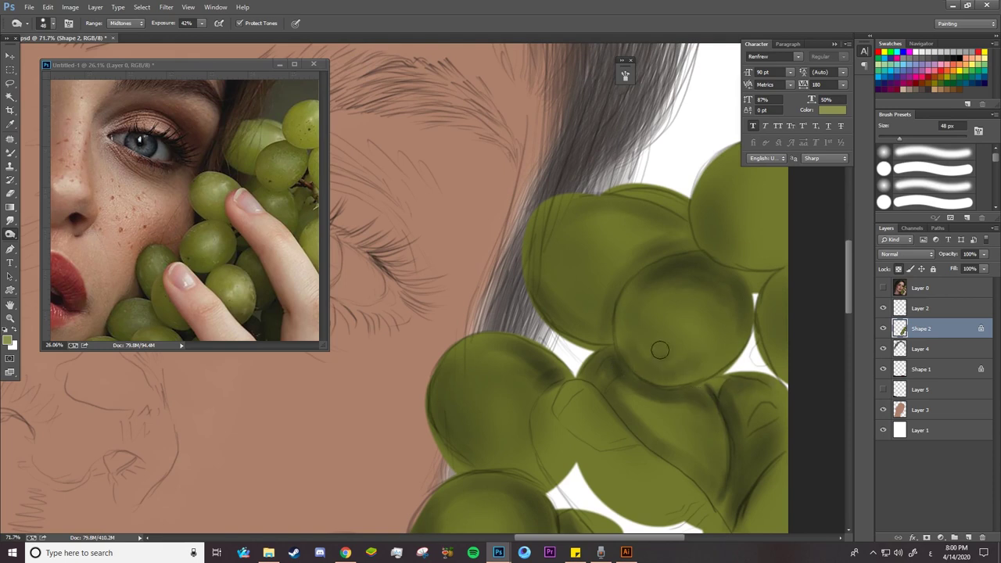
drag(783, 360, 783, 305)
drag(692, 207, 752, 260)
drag(697, 235, 626, 205)
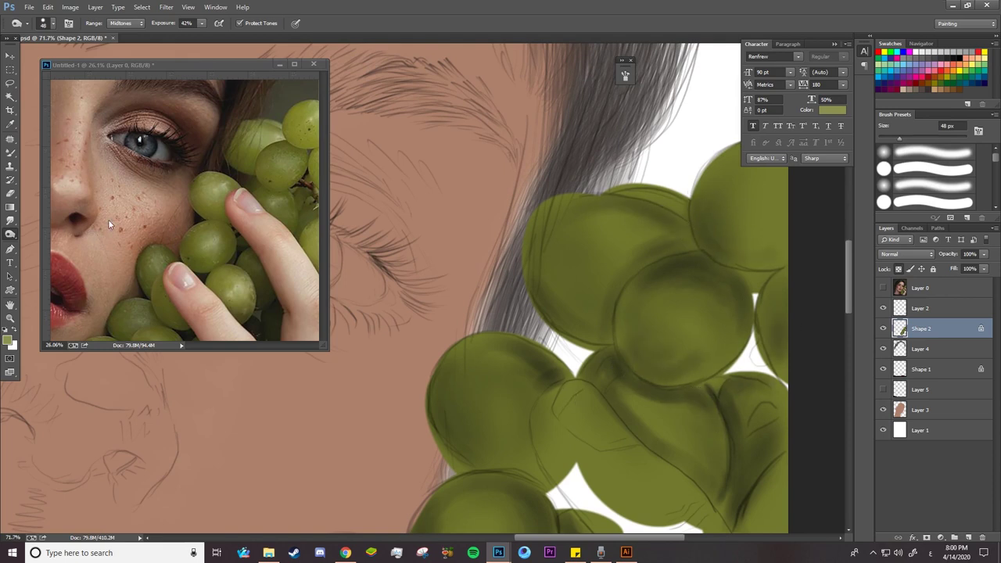
Switch to the Dodge tool and dab a small highlight on the left grape
right_click(17, 233)
click(47, 234)
mouse_move(525, 377)
mouse_down()
mouse_move(479, 382)
mouse_move(489, 361)
mouse_up()
Set the Dodge range to Midtones and brighten the left and upper-left grape highlights
click(140, 27)
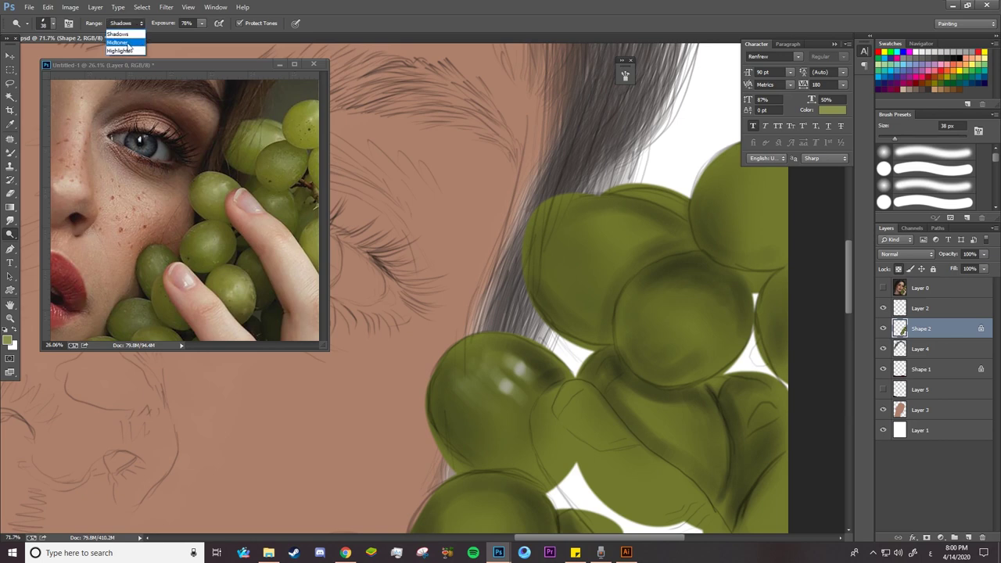
click(128, 44)
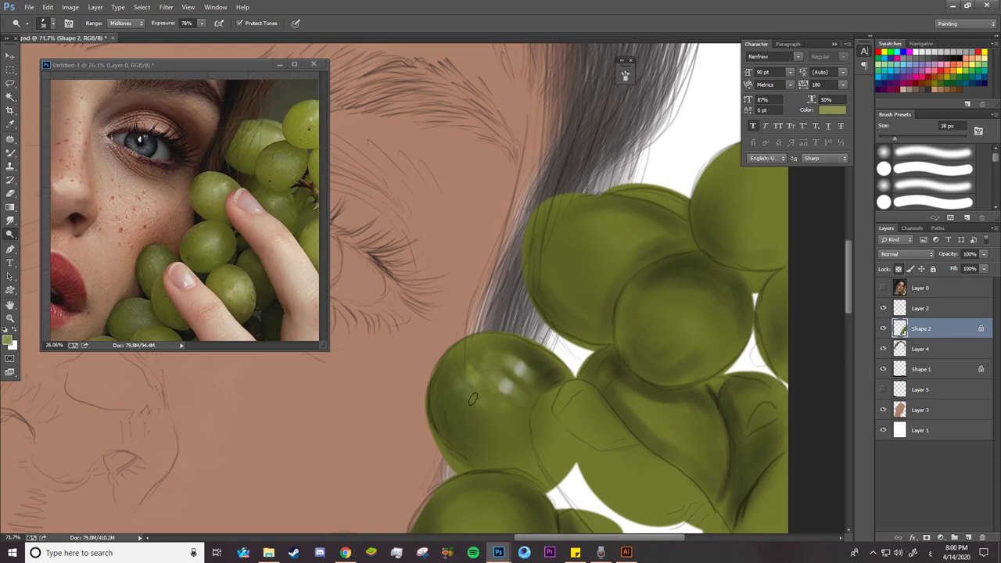
drag(466, 355, 507, 359)
mouse_move(647, 237)
mouse_down()
mouse_move(649, 250)
mouse_move(661, 226)
mouse_up()
click(847, 44)
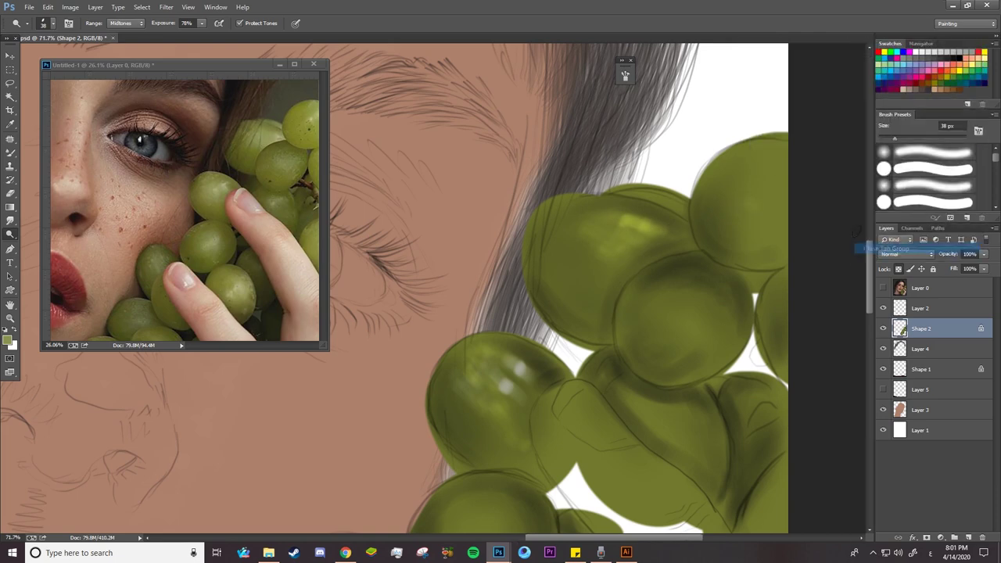
Enlarge the Dodge brush to 80 px and brighten the lower and central grape highlights
key(bracketright)
key(bracketright)
key(bracketright)
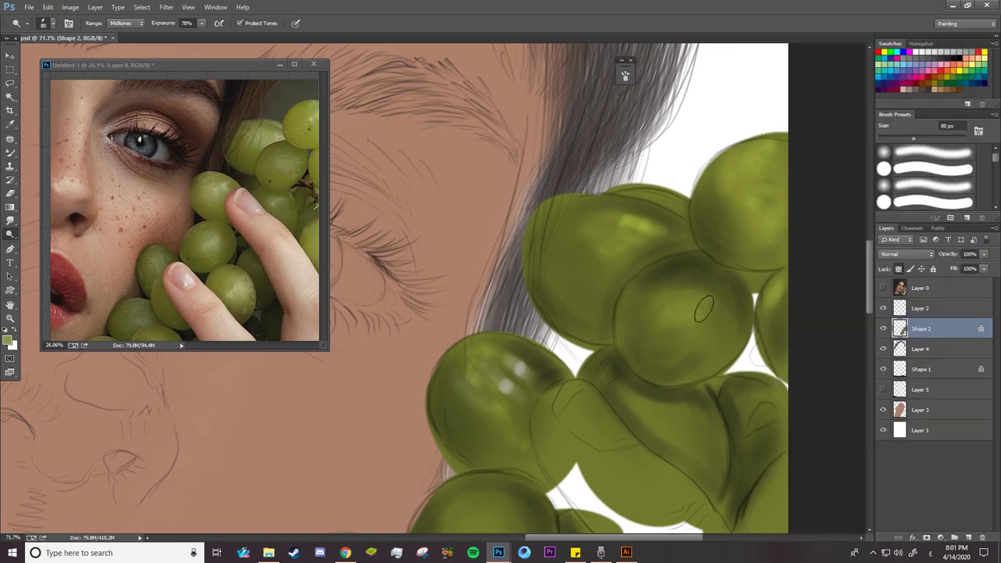
scroll(665, 429, down, 3)
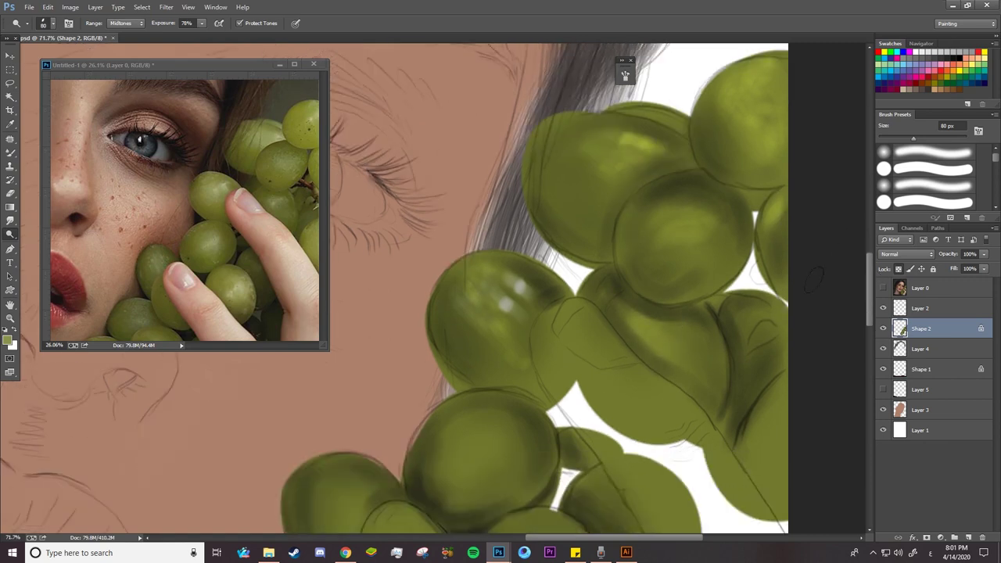
right_click(474, 456)
key(Escape)
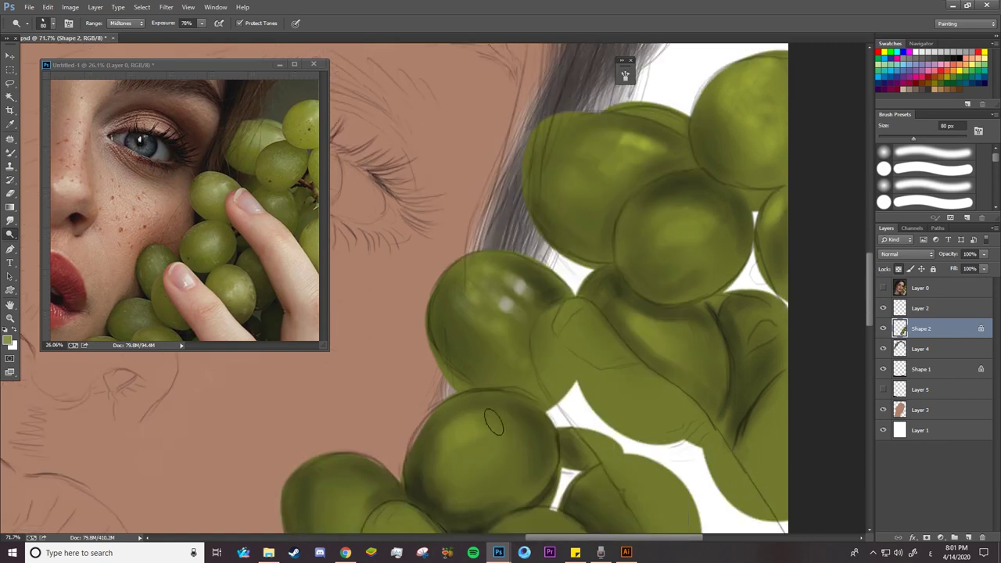
drag(872, 307, 872, 327)
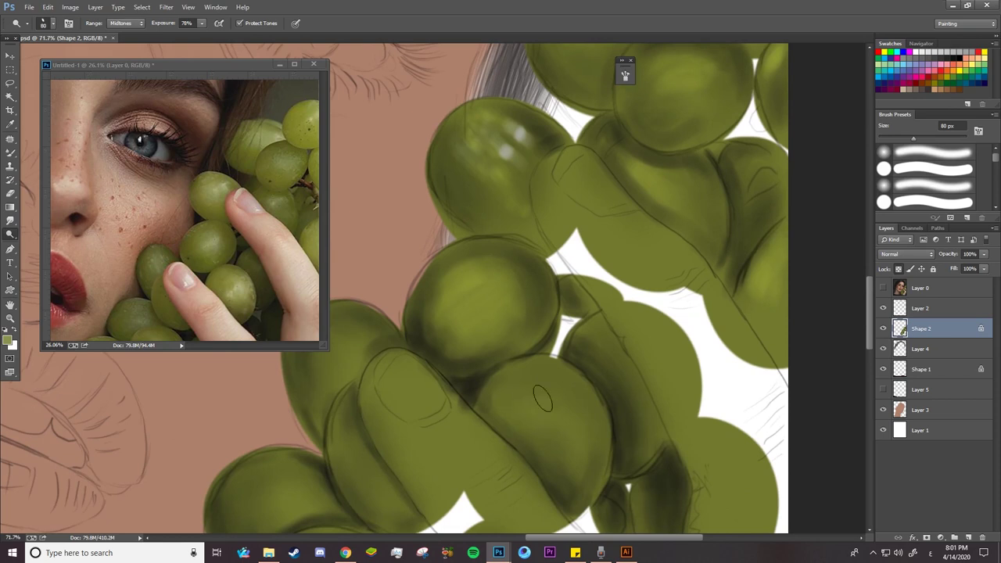
drag(558, 386, 579, 407)
drag(477, 303, 481, 294)
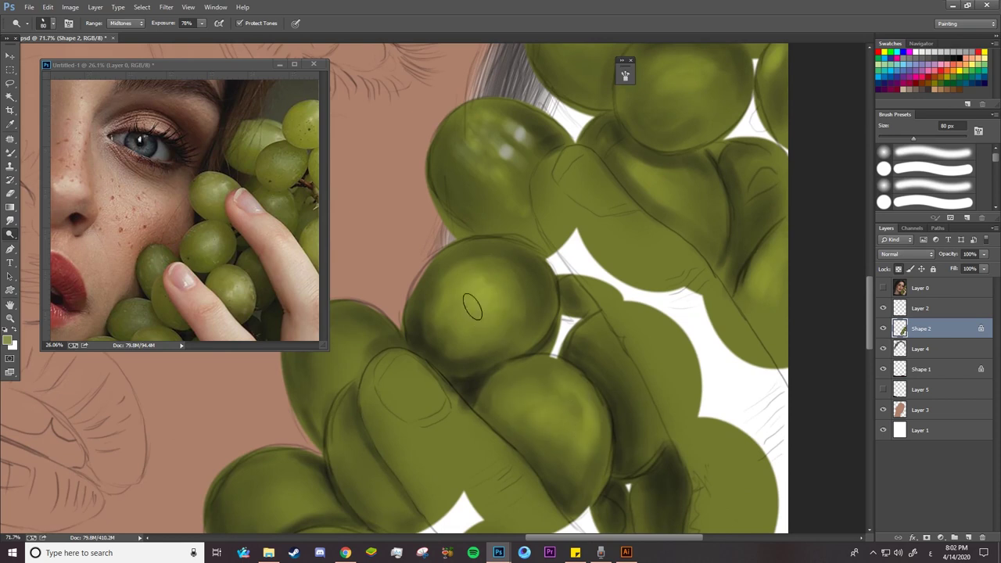
Brighten the top of the upper-left grape and the highlights on a middle grape
drag(565, 332, 659, 200)
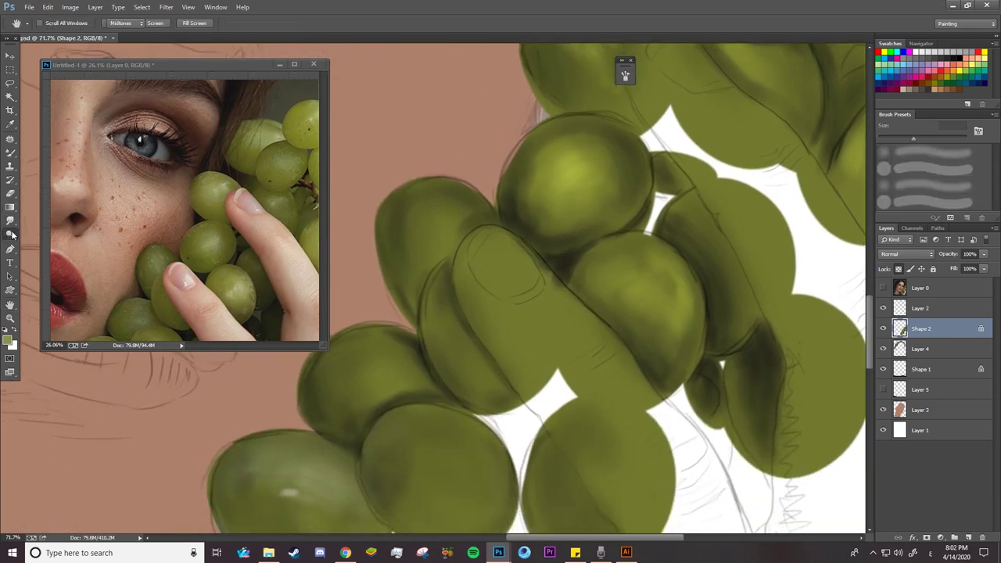
drag(462, 206, 415, 213)
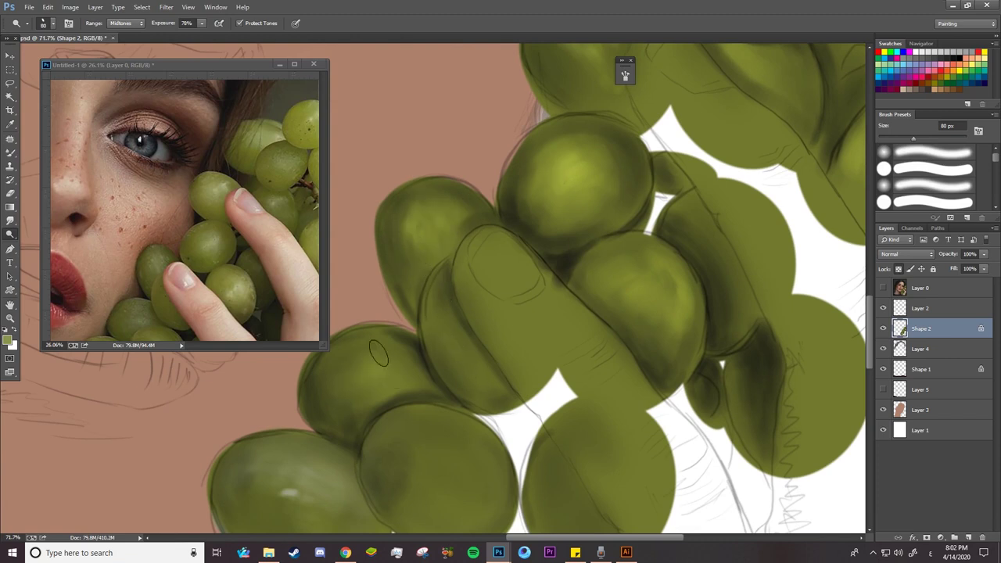
scroll(743, 305, down, 5)
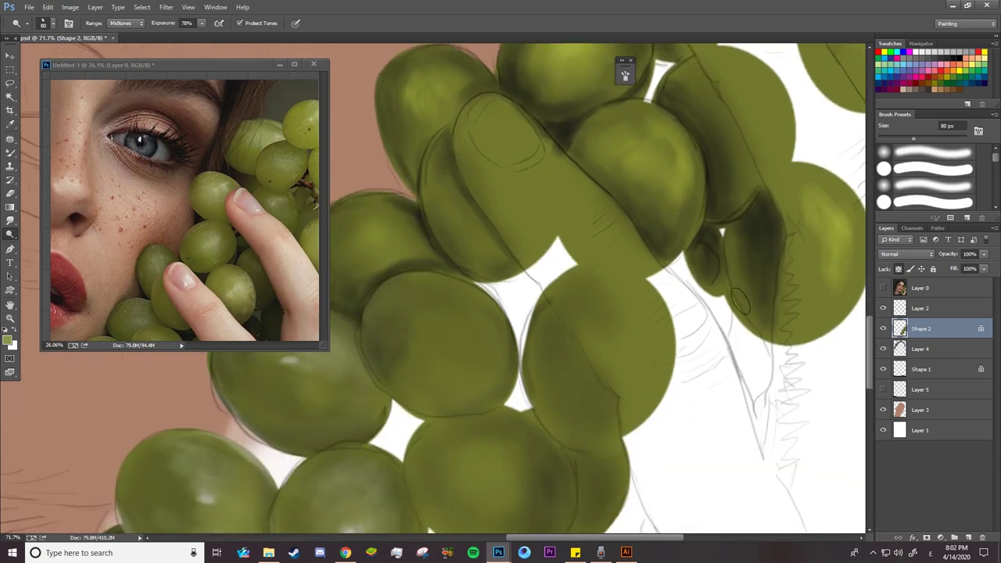
drag(384, 313, 446, 389)
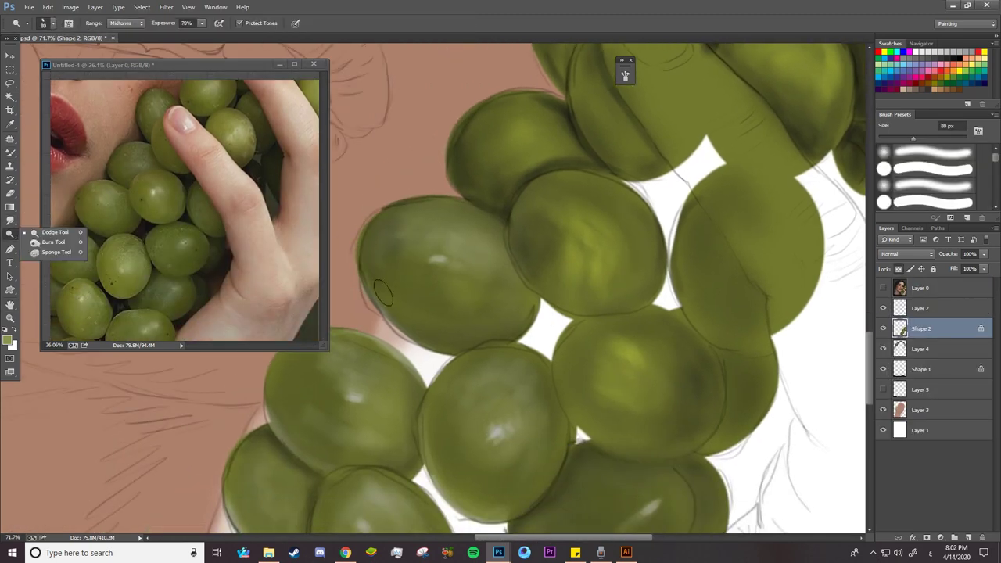
Switch the Dodge range to Highlights and brighten the upper grape's highlights
click(10, 234)
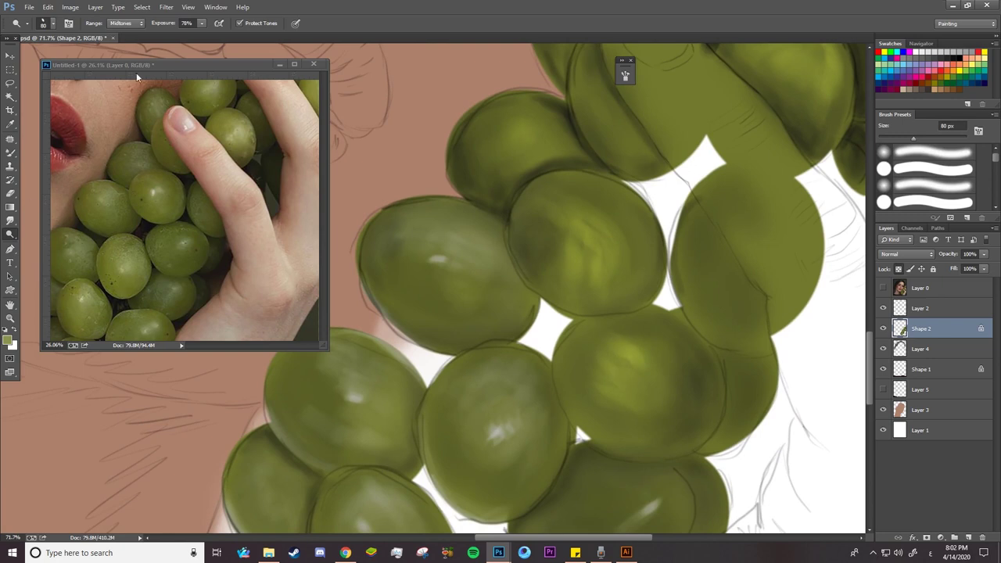
click(123, 23)
click(119, 51)
mouse_move(565, 227)
mouse_down()
mouse_move(612, 222)
mouse_move(630, 250)
mouse_up()
click(11, 152)
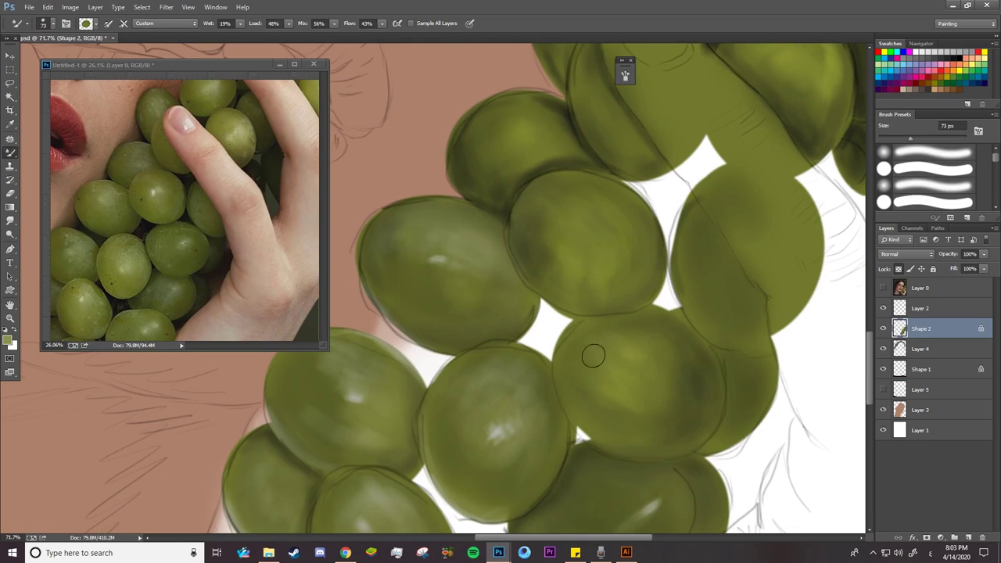
Replace the Mixer Brush with the standard Brush Tool and show its blending Mode list
scroll(772, 323, up, 5)
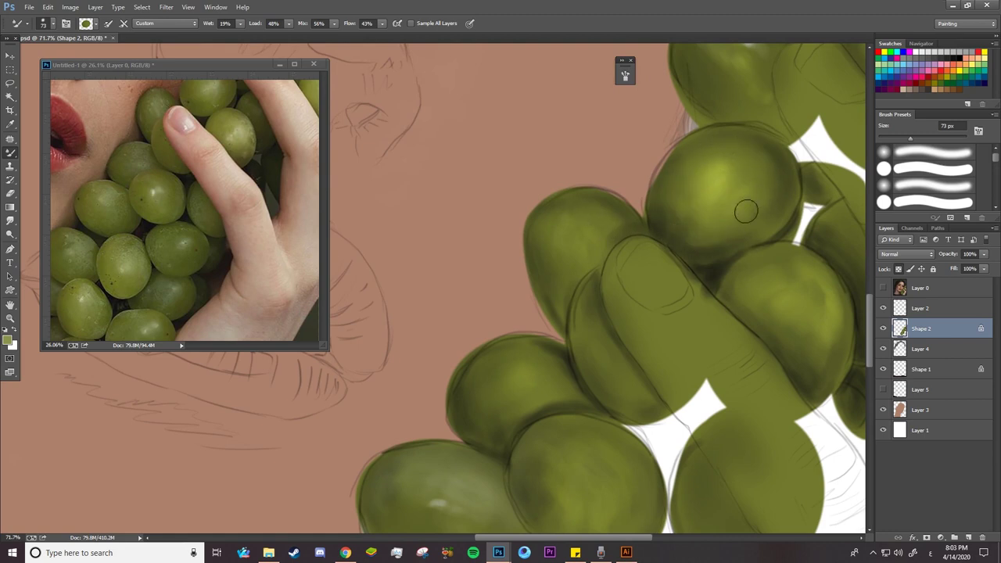
scroll(525, 342, up, 2)
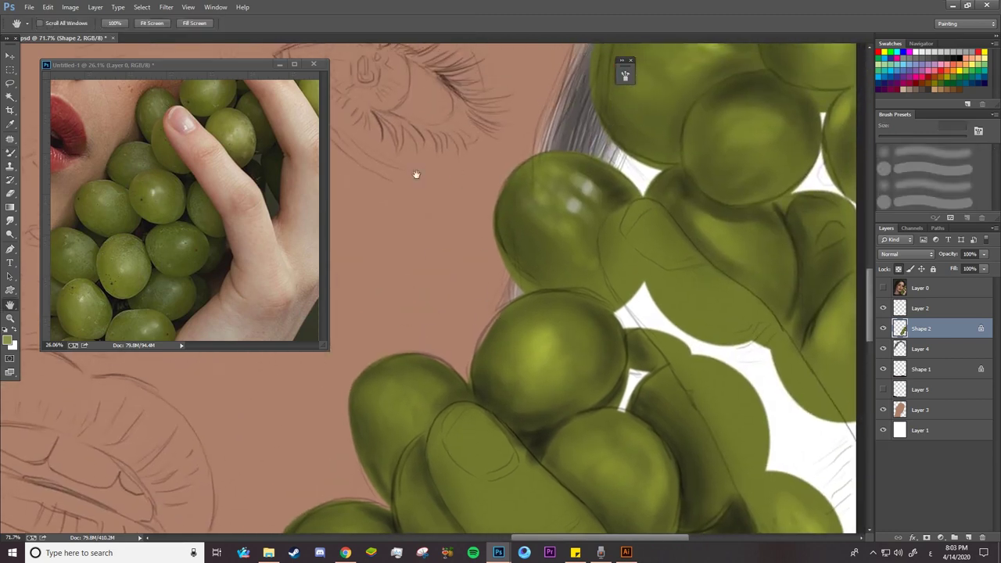
scroll(414, 174, up, 2)
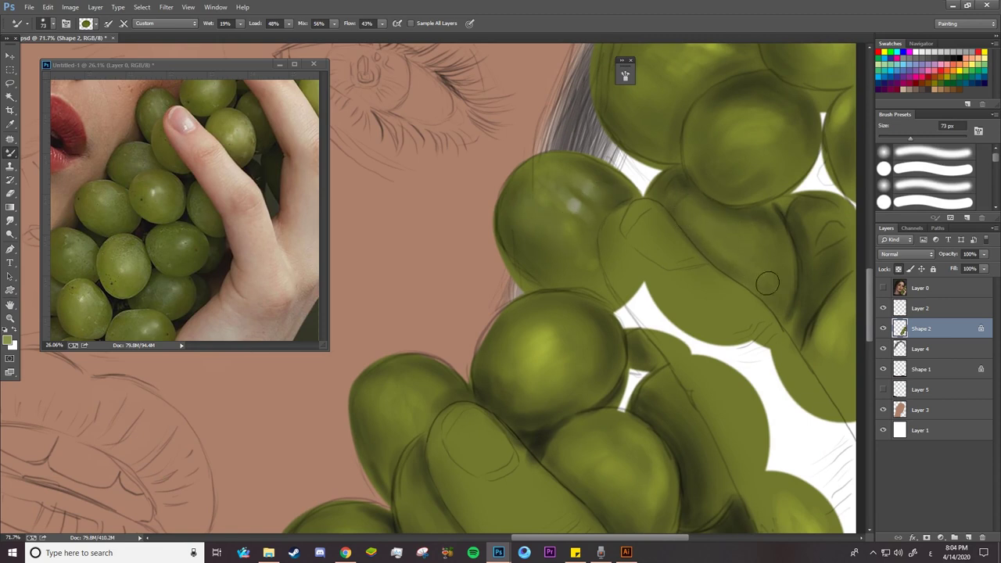
drag(614, 292, 456, 396)
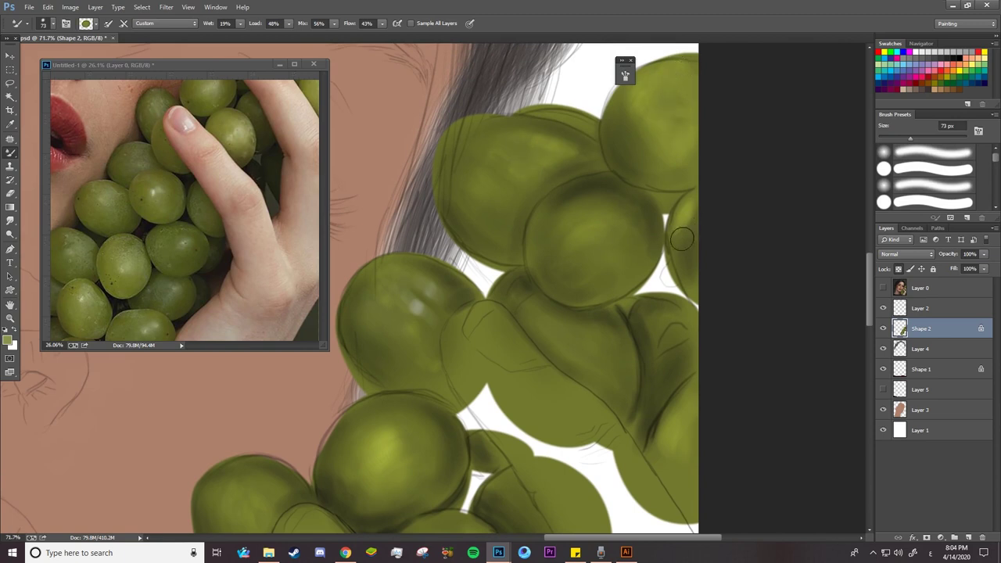
right_click(10, 155)
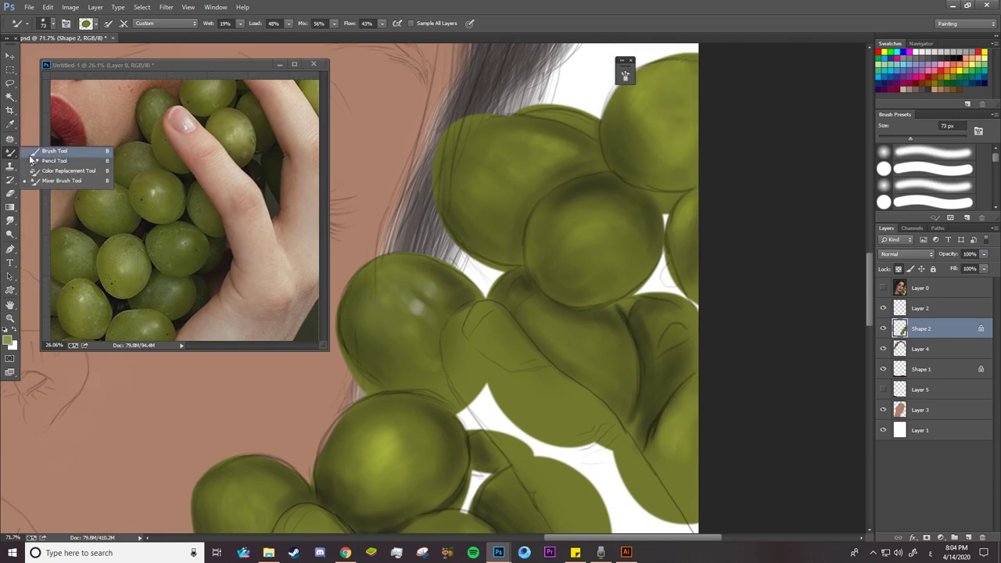
click(38, 153)
click(131, 23)
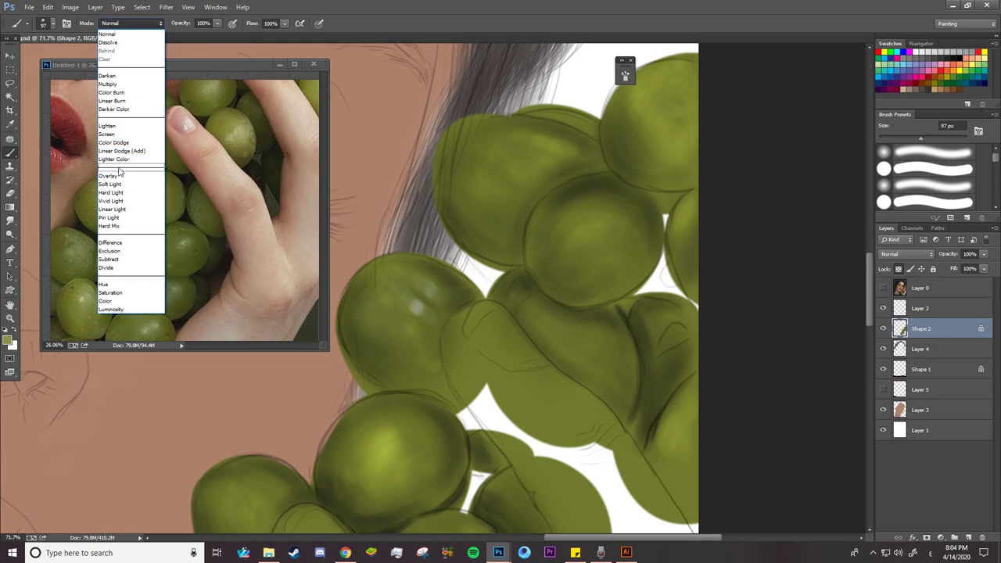
Set the brush to Color Dodge at 34 px and paint yellow-green highlights on the upper grapes
click(137, 143)
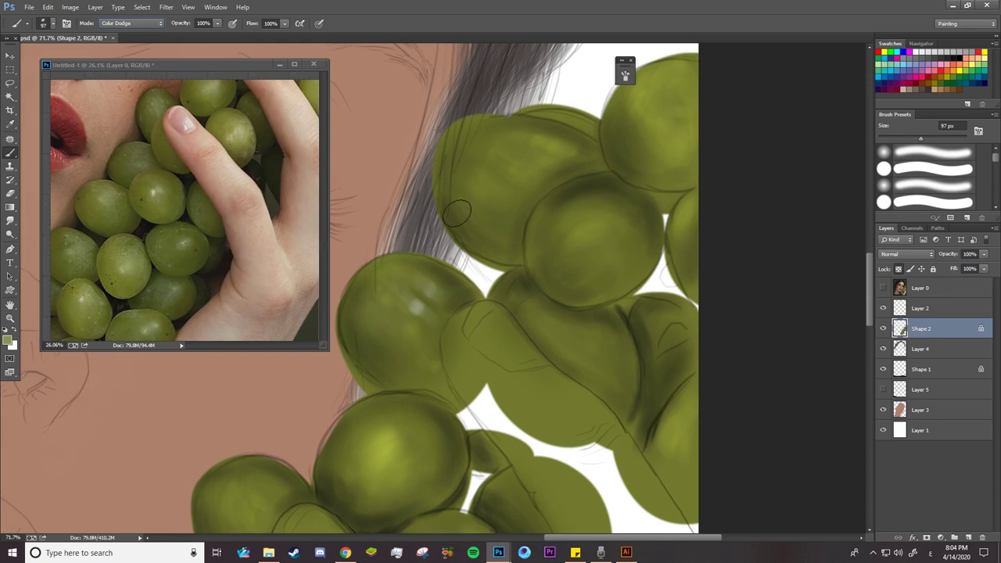
right_click(585, 231)
click(622, 182)
drag(569, 243, 582, 232)
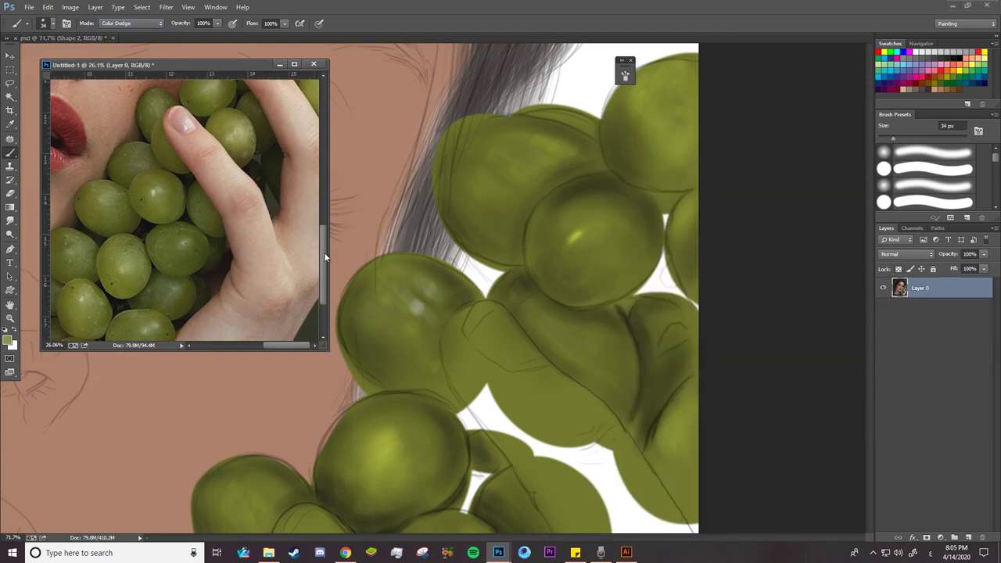
scroll(324, 252, up, 5)
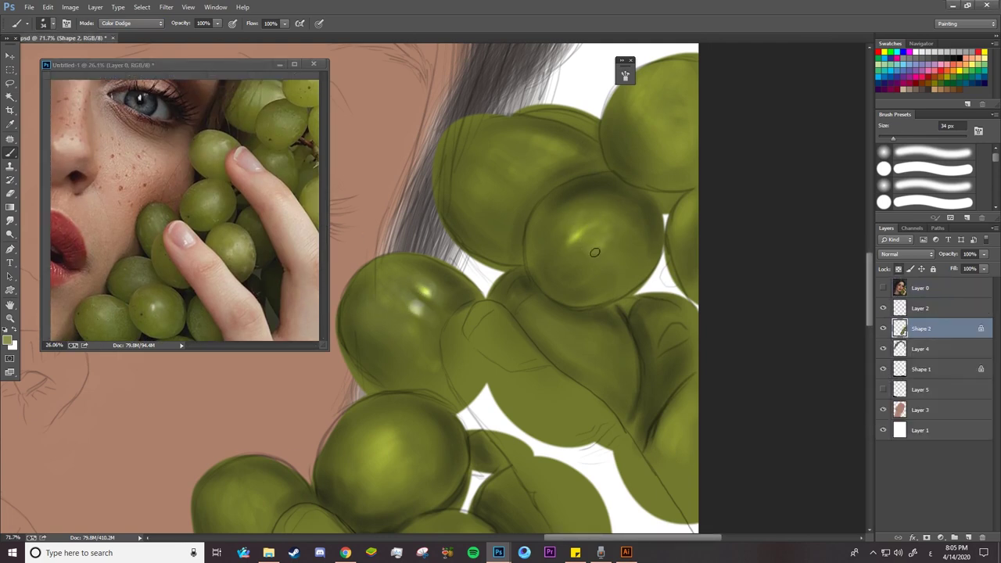
mouse_move(556, 154)
mouse_down()
mouse_move(541, 146)
mouse_move(568, 156)
mouse_up()
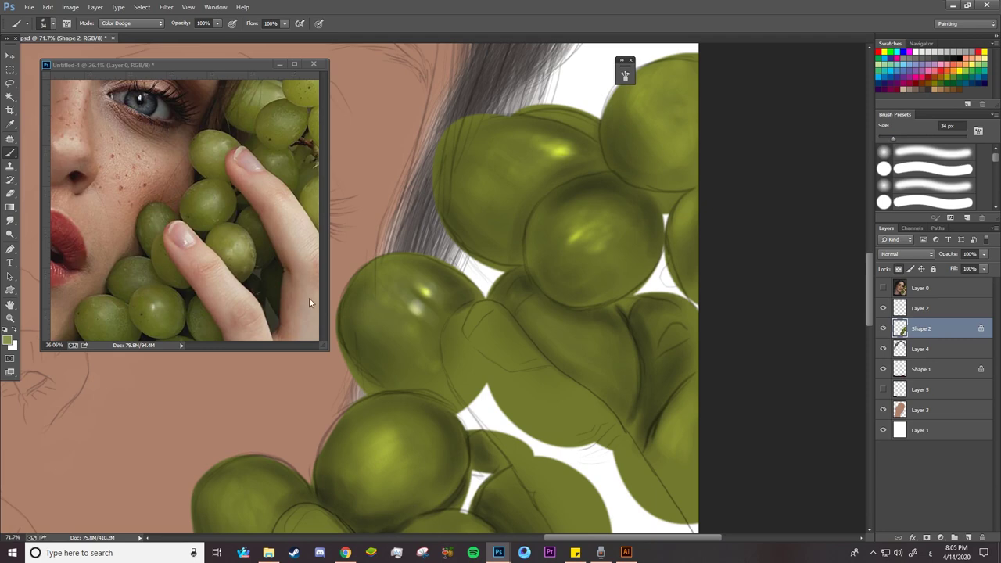
Slightly adjust the foreground colour and make the top grape's highlight glow brighter
click(9, 340)
click(522, 194)
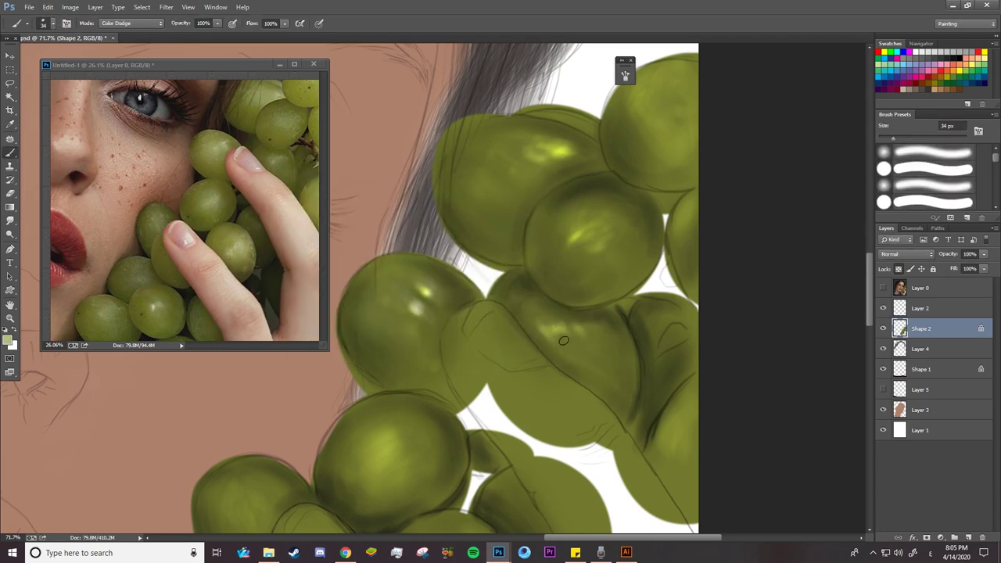
drag(323, 217, 323, 188)
click(657, 120)
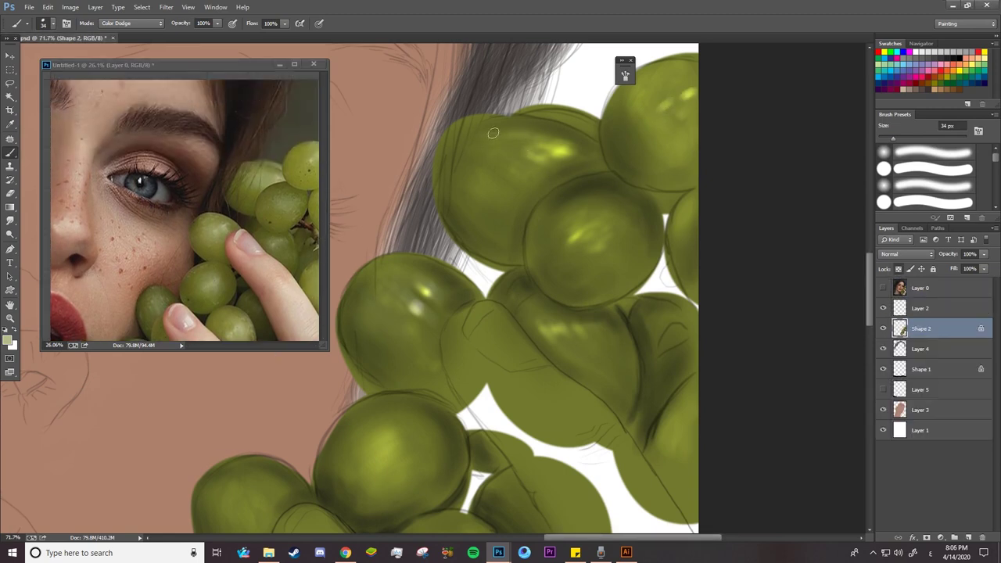
mouse_move(493, 133)
mouse_down()
mouse_move(481, 160)
mouse_move(532, 180)
mouse_up()
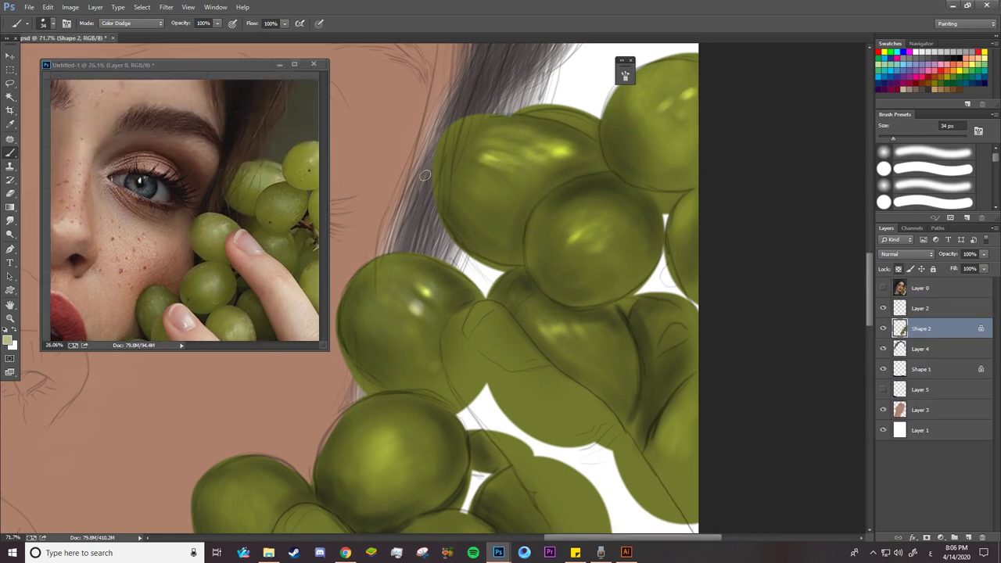
Switch the brush mode to Screen and add a faint bright stroke on the top grape
click(133, 24)
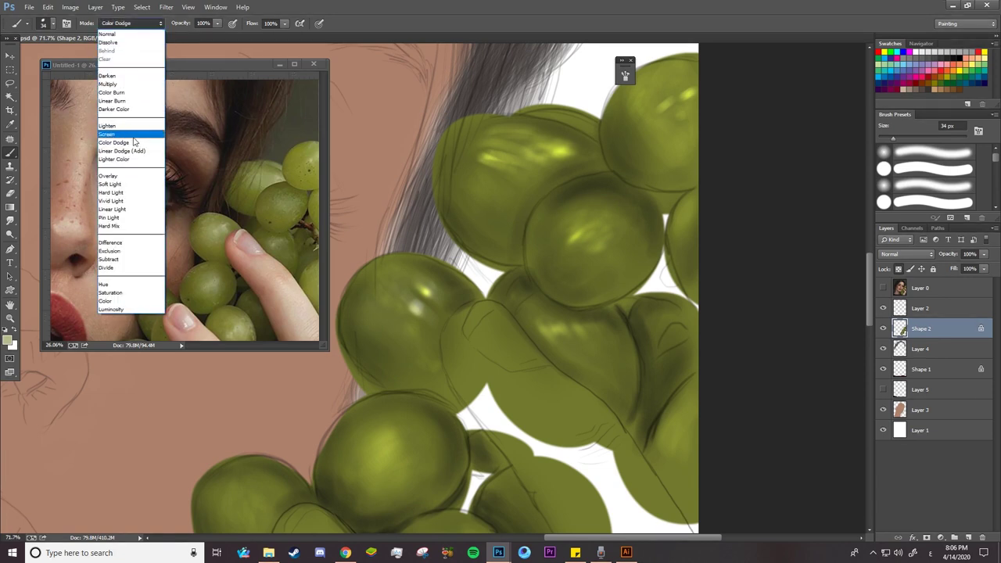
click(107, 133)
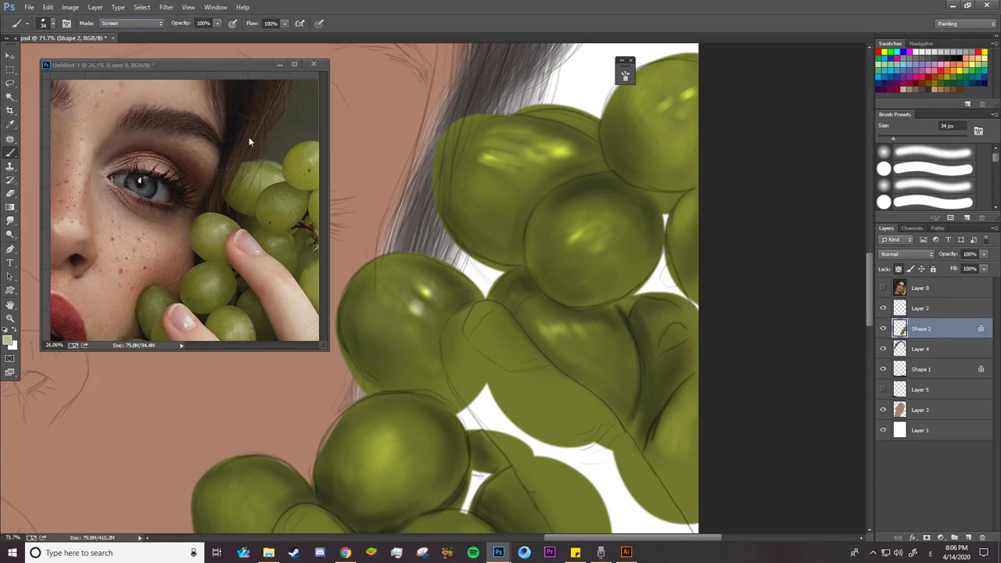
mouse_move(469, 178)
mouse_down()
mouse_move(485, 169)
mouse_move(470, 153)
mouse_up()
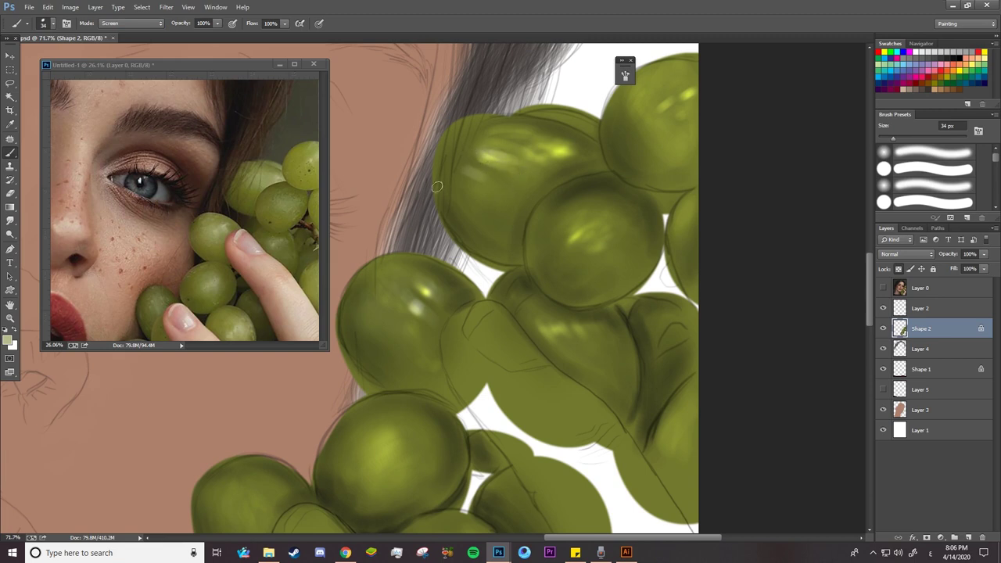
Blend the top, middle and top-left grape highlights with the Mixer Brush, then return to the Brush Tool
right_click(11, 159)
click(75, 180)
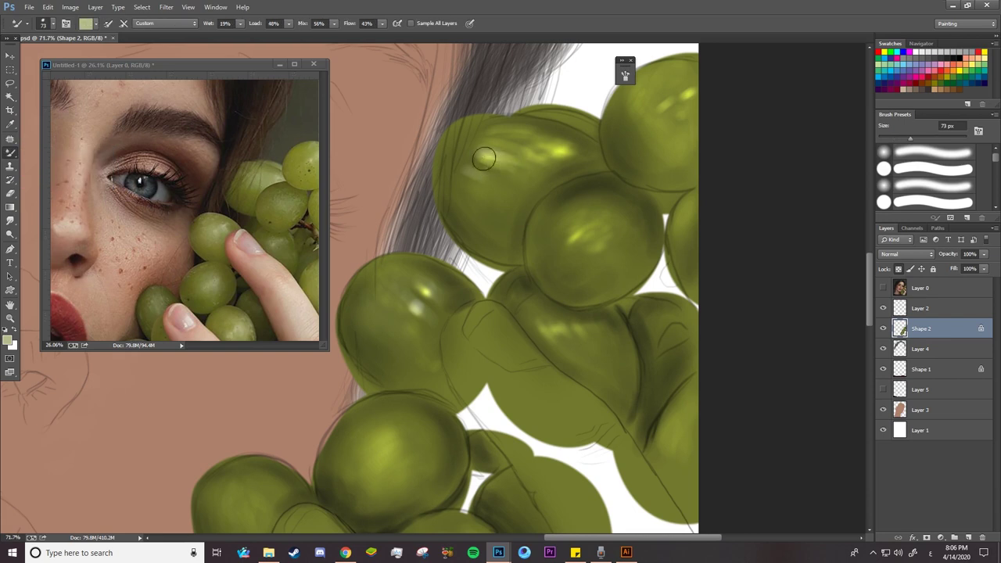
mouse_move(483, 159)
mouse_down()
mouse_move(479, 143)
mouse_move(532, 161)
mouse_move(525, 147)
mouse_move(572, 146)
mouse_move(537, 145)
mouse_move(537, 130)
mouse_move(494, 161)
mouse_move(476, 156)
mouse_move(490, 139)
mouse_move(476, 143)
mouse_move(481, 174)
mouse_move(568, 153)
mouse_move(683, 116)
mouse_move(681, 100)
mouse_up()
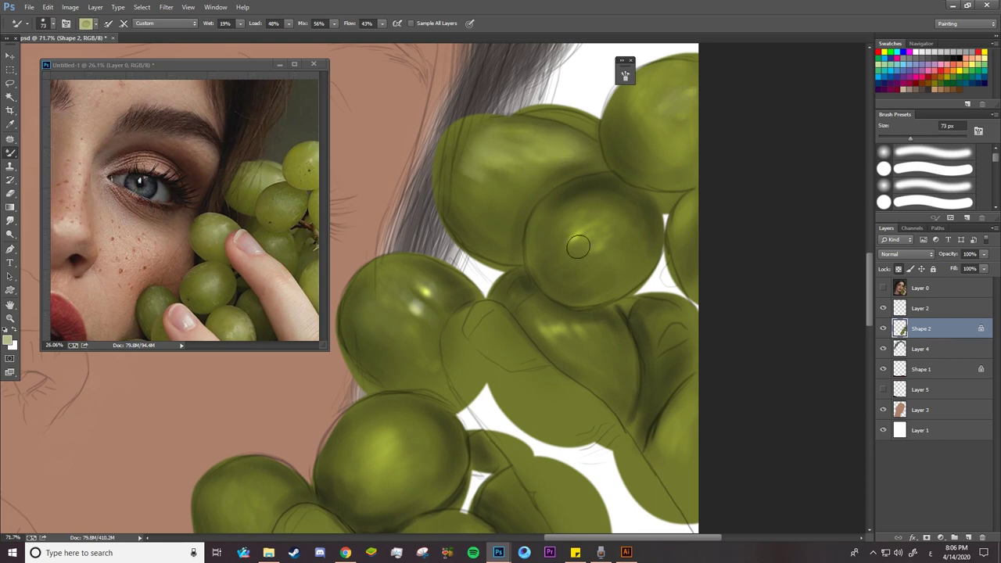
drag(578, 247, 629, 221)
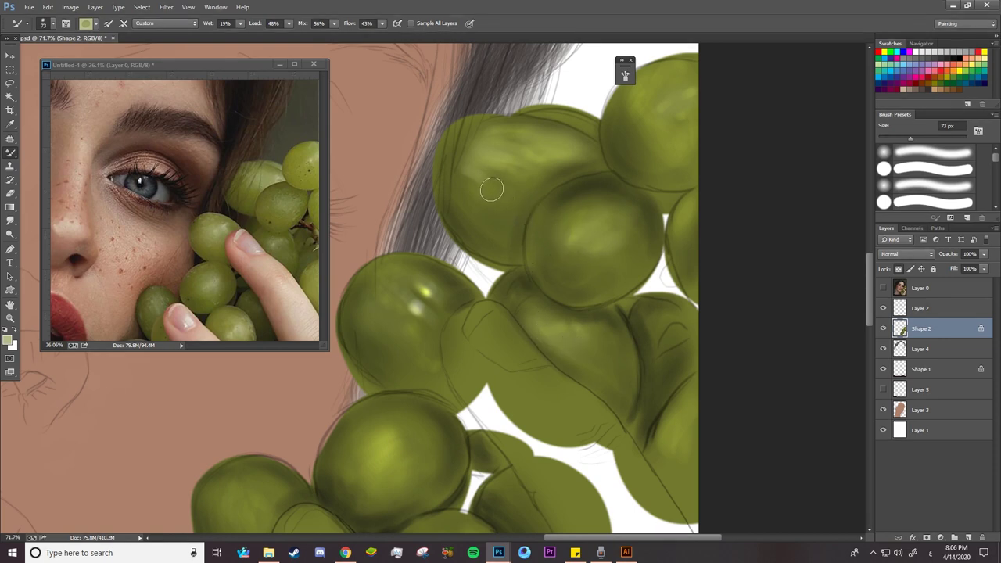
mouse_move(503, 162)
mouse_down()
mouse_move(521, 161)
mouse_move(461, 177)
mouse_up()
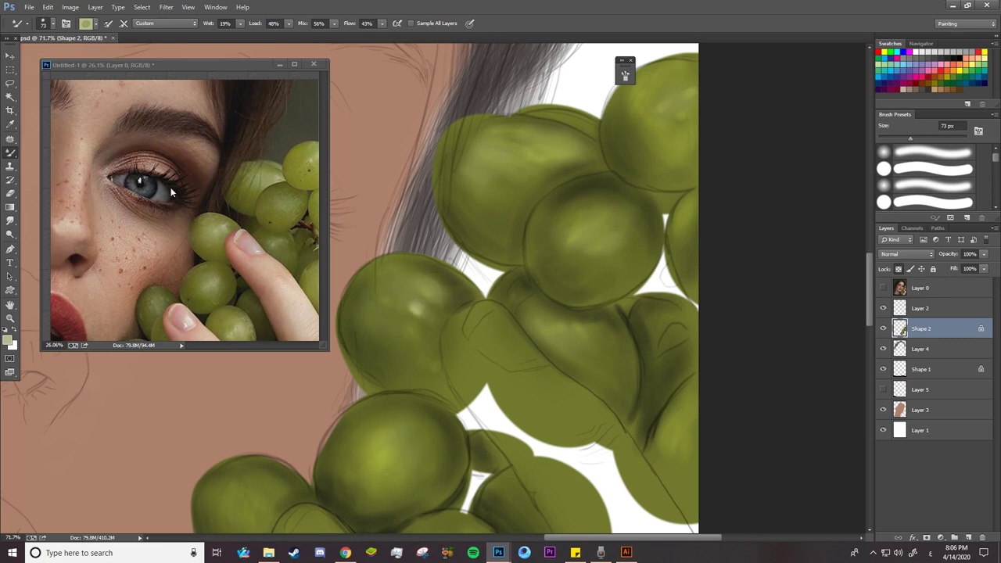
right_click(17, 155)
click(32, 151)
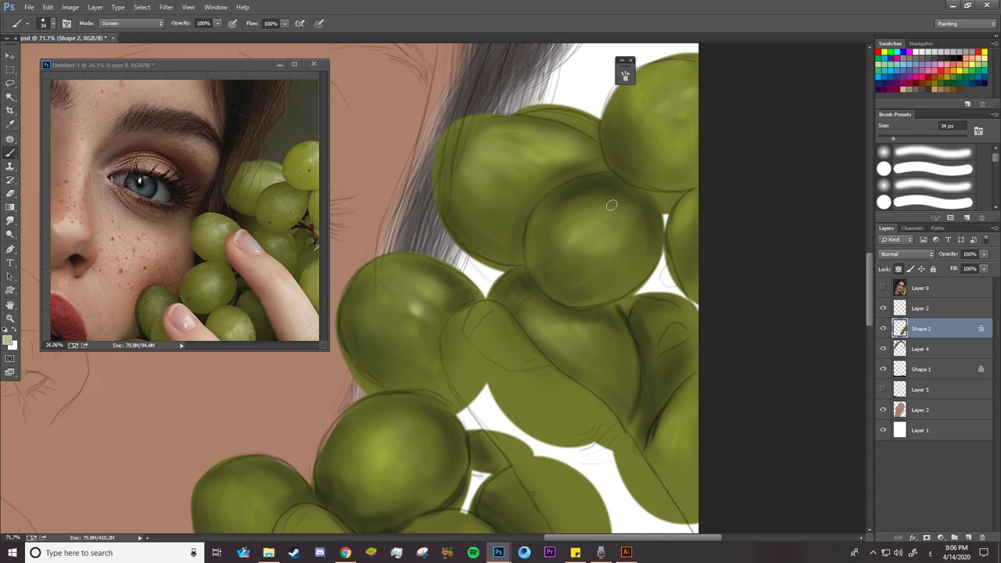
Shrink the Screen brush to 19 px and paint highlights on the upper, central, left and lower-left grapes
right_click(545, 164)
drag(669, 124, 654, 124)
key(Return)
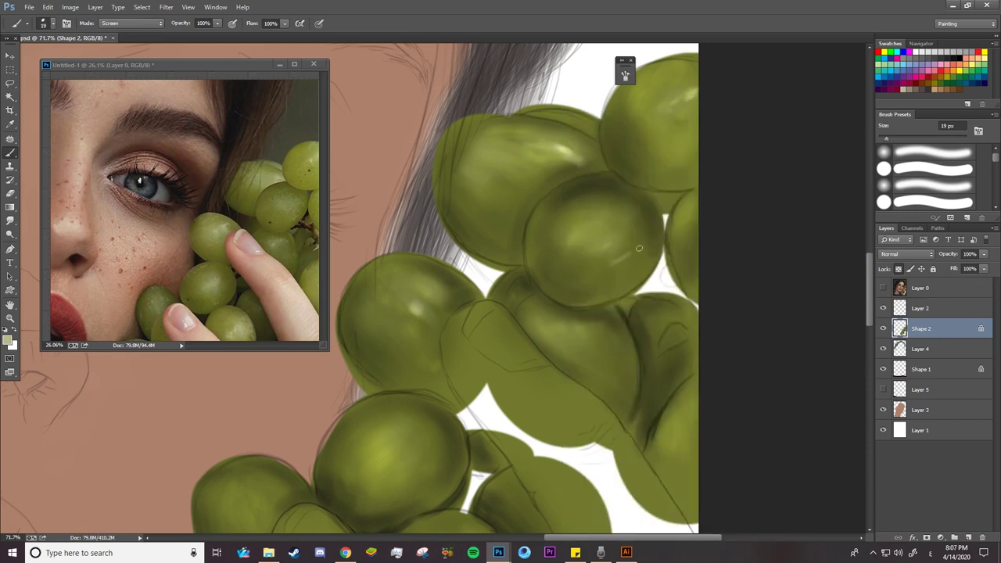
drag(593, 233, 611, 224)
drag(573, 352, 610, 330)
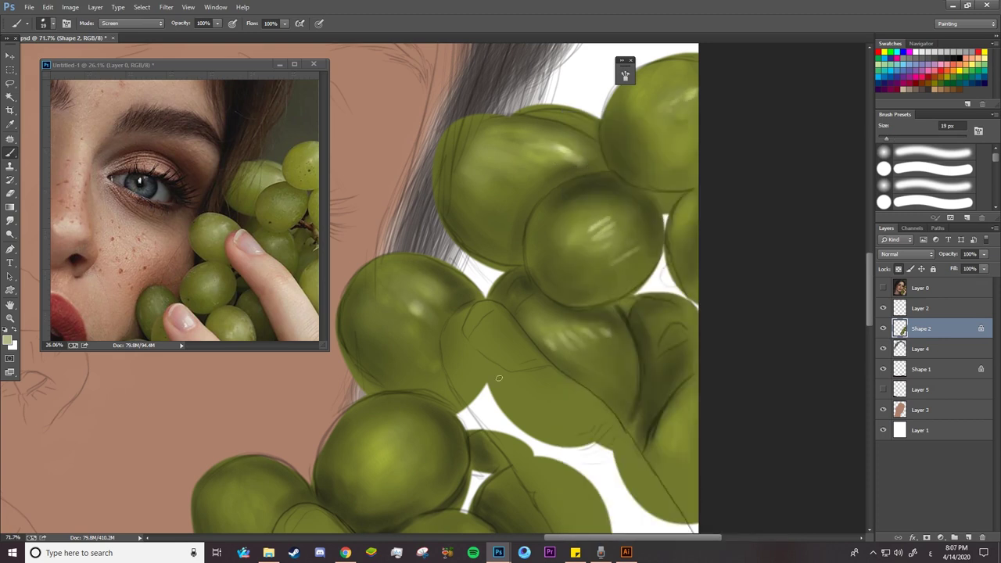
drag(405, 442, 376, 463)
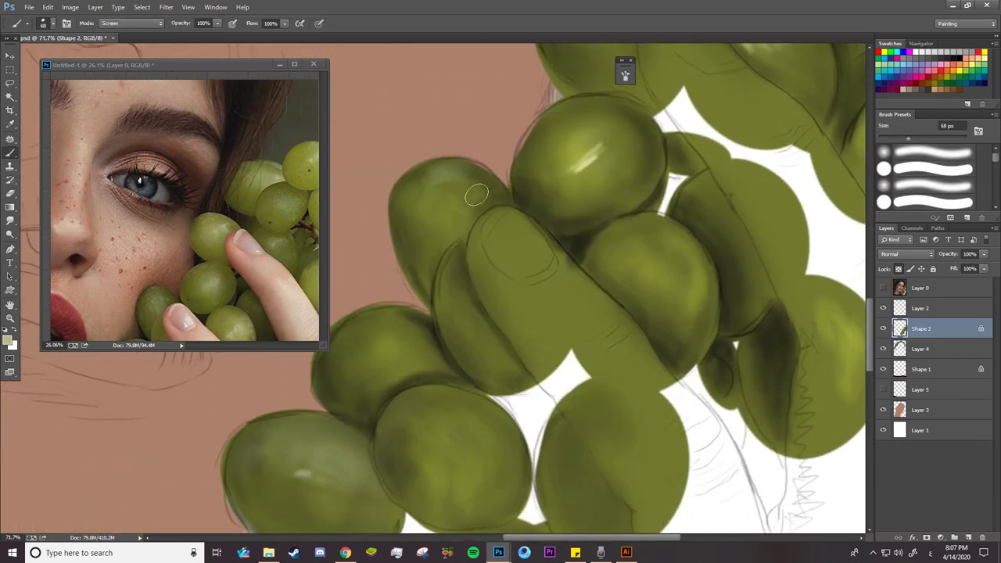
mouse_move(476, 195)
mouse_down()
mouse_move(426, 192)
mouse_move(469, 215)
mouse_up()
mouse_move(567, 164)
mouse_down()
mouse_move(614, 144)
mouse_move(606, 164)
mouse_up()
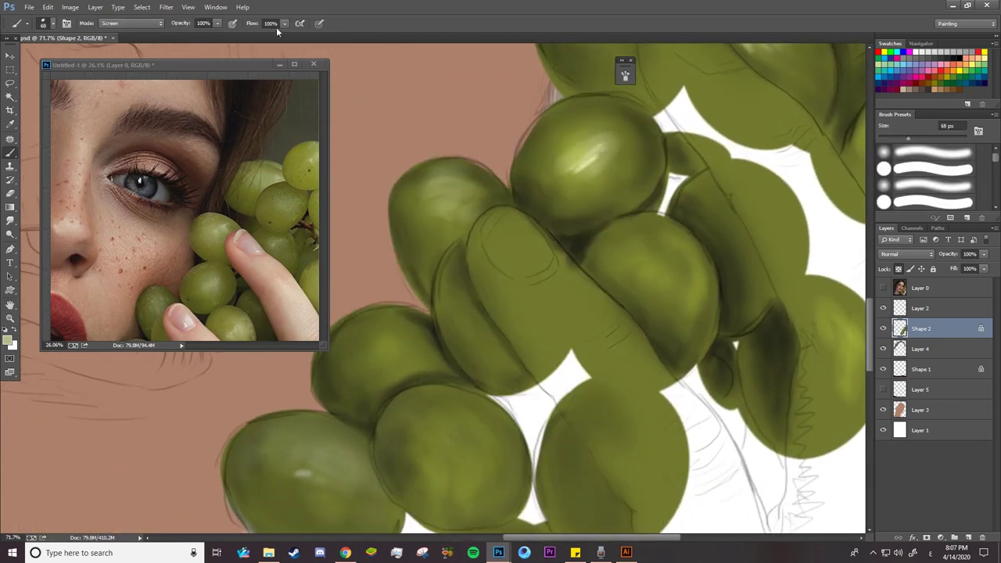
Lower the brush flow to 45%, use a 29 px size, and brighten the lower grapes' highlights
drag(257, 24, 235, 23)
scroll(288, 287, down, 5)
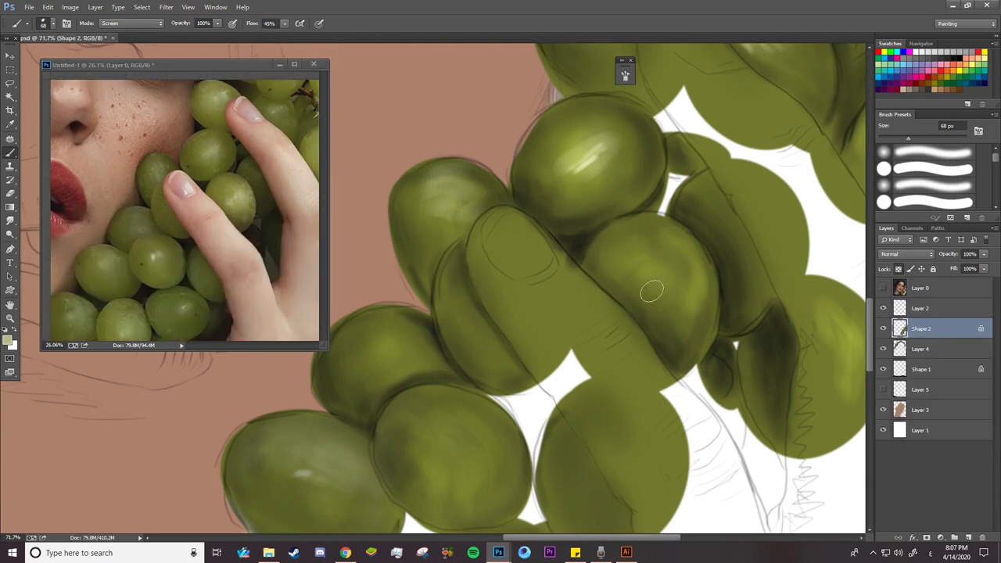
right_click(655, 265)
key(Escape)
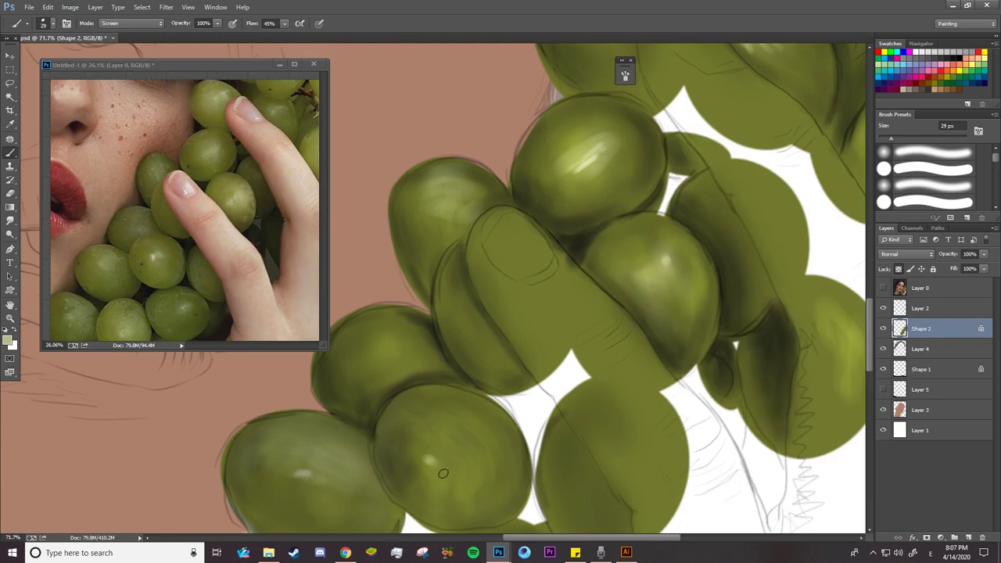
drag(450, 461, 430, 438)
mouse_move(375, 356)
mouse_down()
mouse_move(407, 348)
mouse_move(411, 367)
mouse_up()
Add light rim edges to the grape beside the finger and the upper-left grape
mouse_move(449, 269)
mouse_down()
mouse_move(439, 321)
mouse_move(450, 354)
mouse_up()
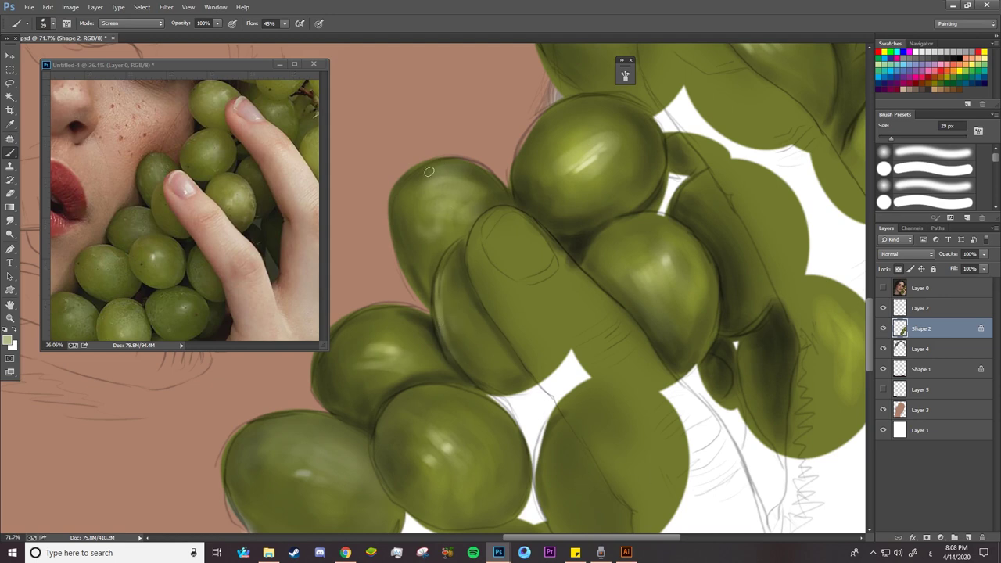
drag(395, 258, 391, 196)
drag(408, 286, 391, 205)
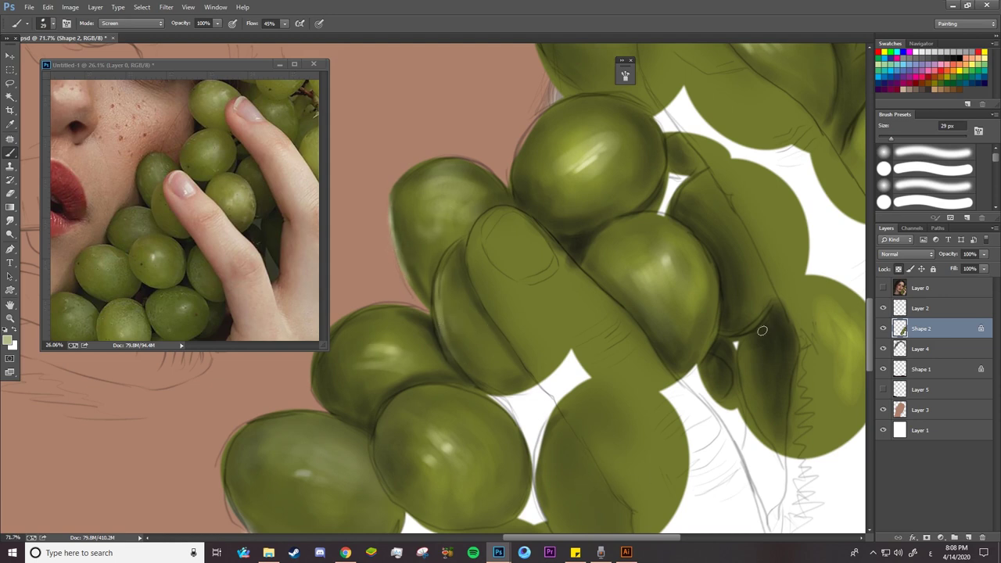
scroll(859, 352, down, 5)
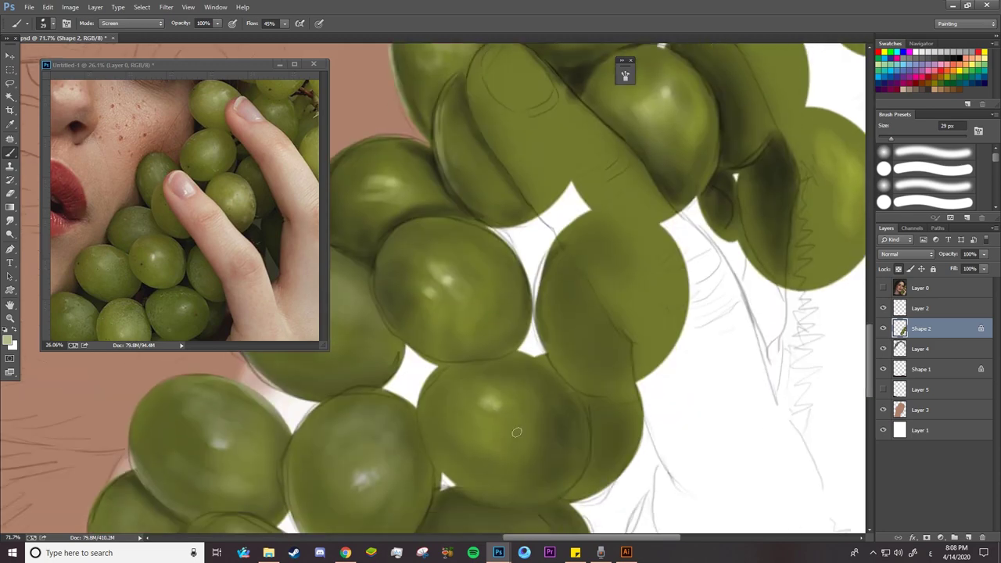
key(ctrl+space)
drag(498, 407, 560, 451)
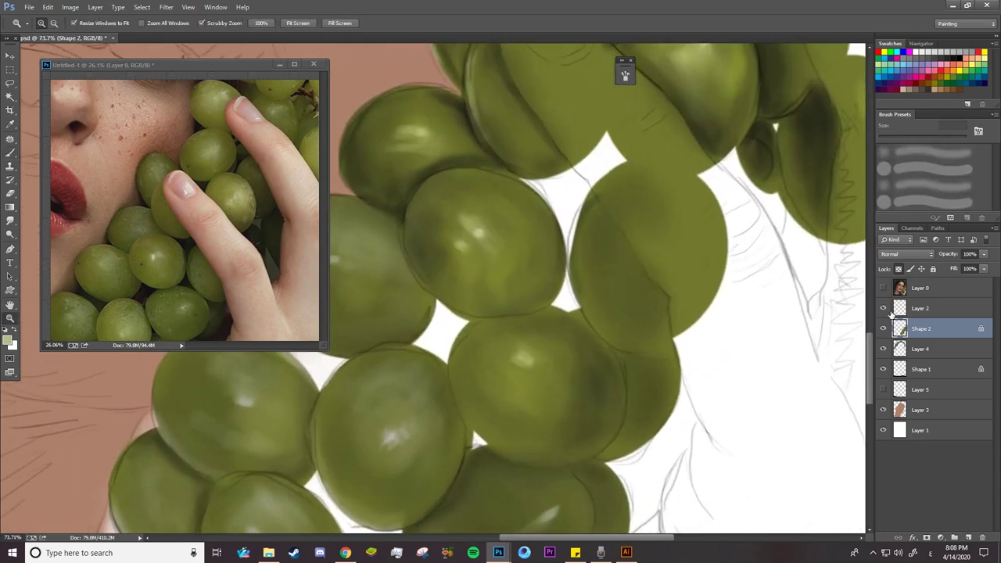
Hide the Layer 2 sketch lines and zoom out to review the whole grape cluster
click(883, 309)
drag(552, 364, 499, 385)
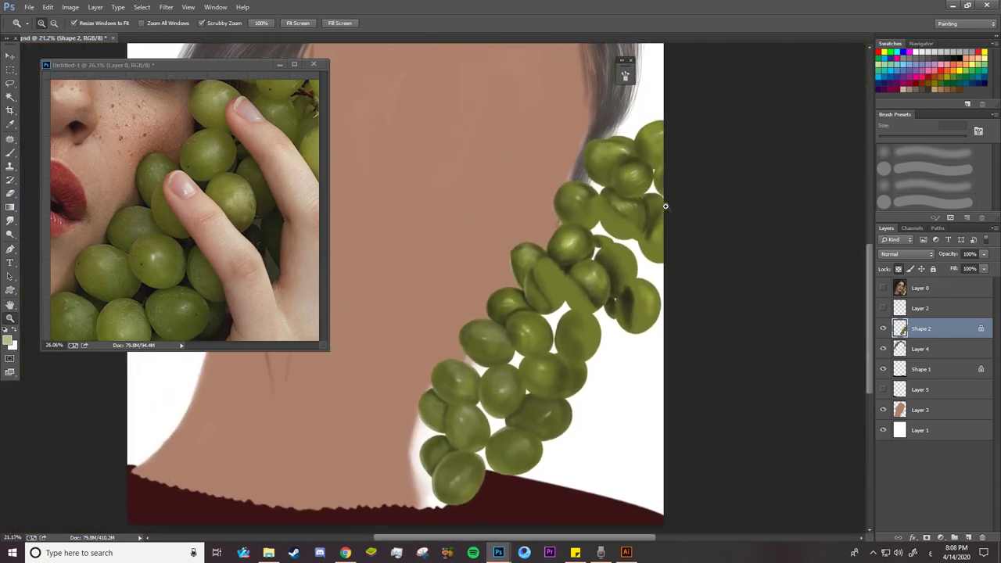
drag(652, 230, 597, 349)
drag(635, 296, 638, 295)
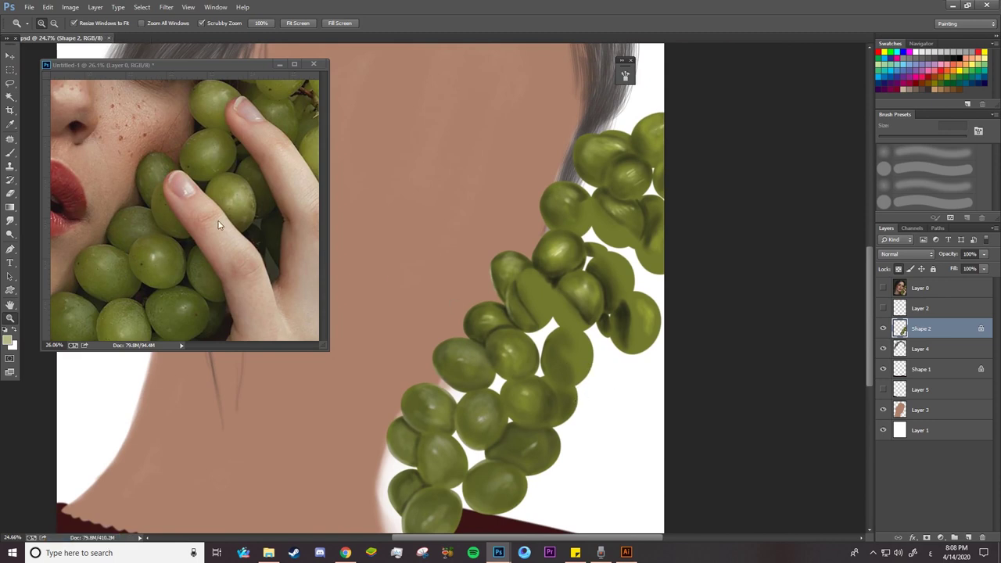
mouse_move(219, 225)
mouse_down()
mouse_move(258, 284)
mouse_move(309, 301)
mouse_up()
click(473, 339)
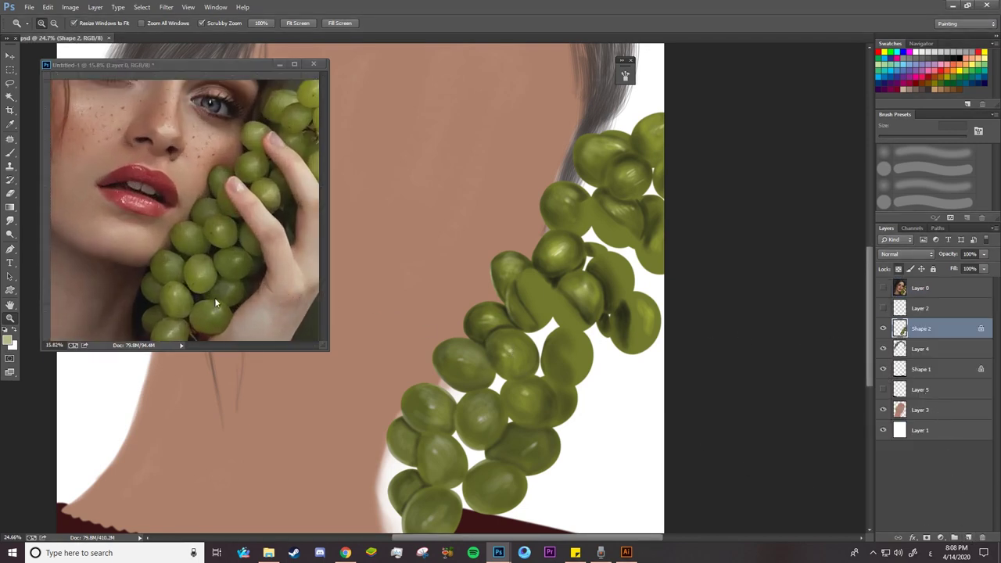
Show the Layer 0 reference photo and zoom in on the fingertip
click(10, 249)
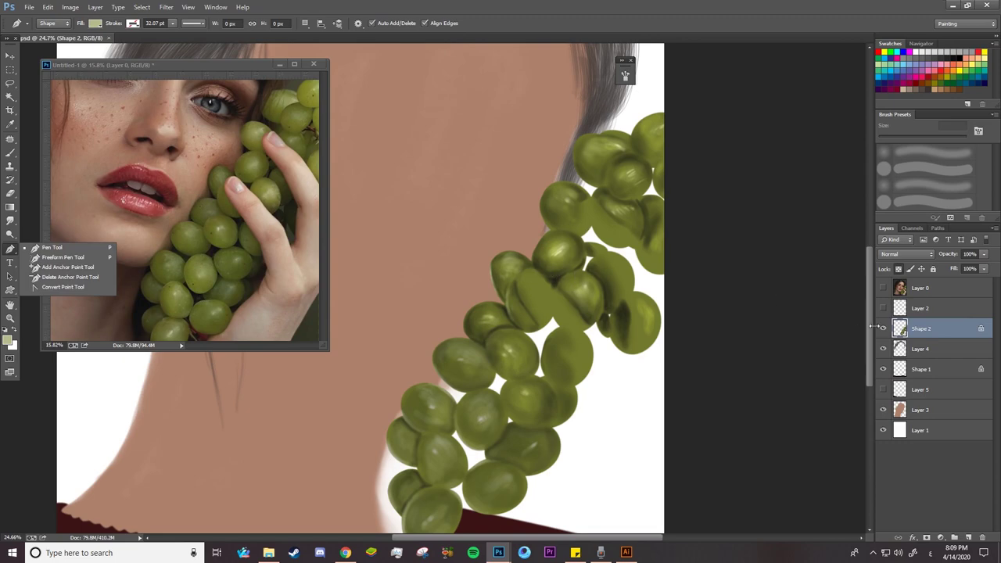
click(883, 288)
key(z)
drag(621, 215, 626, 236)
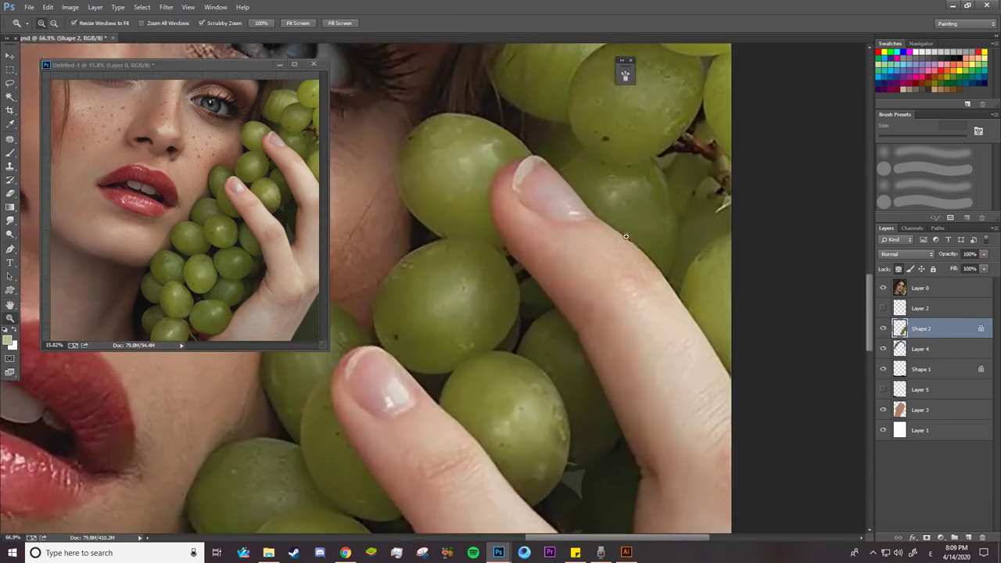
click(11, 248)
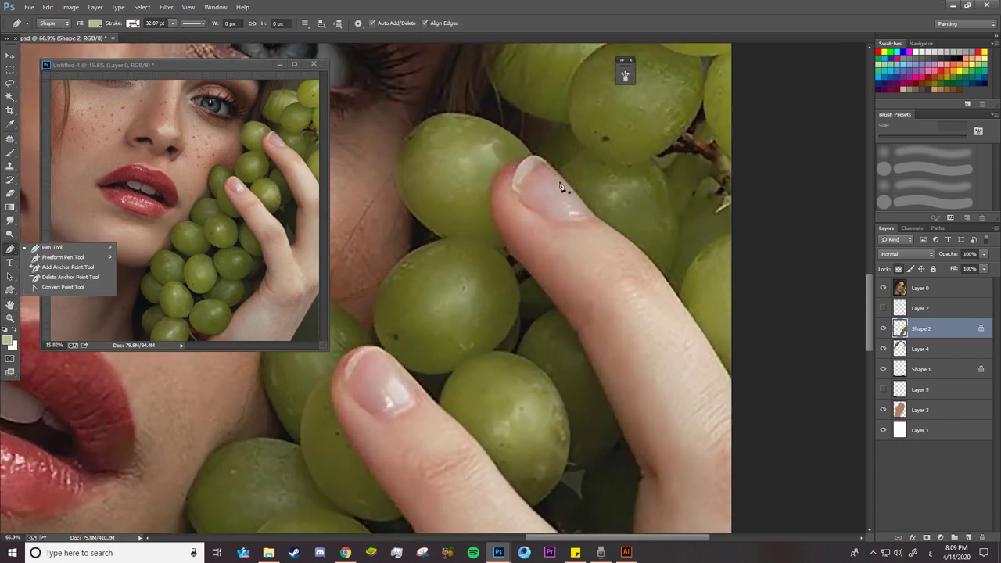
Start the Shape 3 pen path at the fingertip and curve it along the finger edge
click(594, 216)
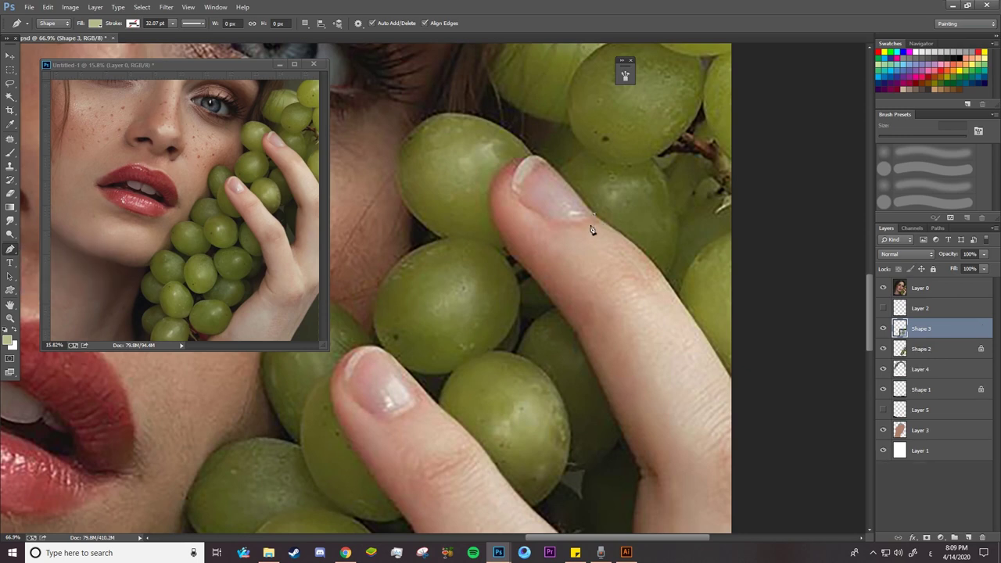
click(648, 258)
drag(663, 272, 661, 269)
drag(652, 244, 645, 252)
drag(867, 315, 857, 395)
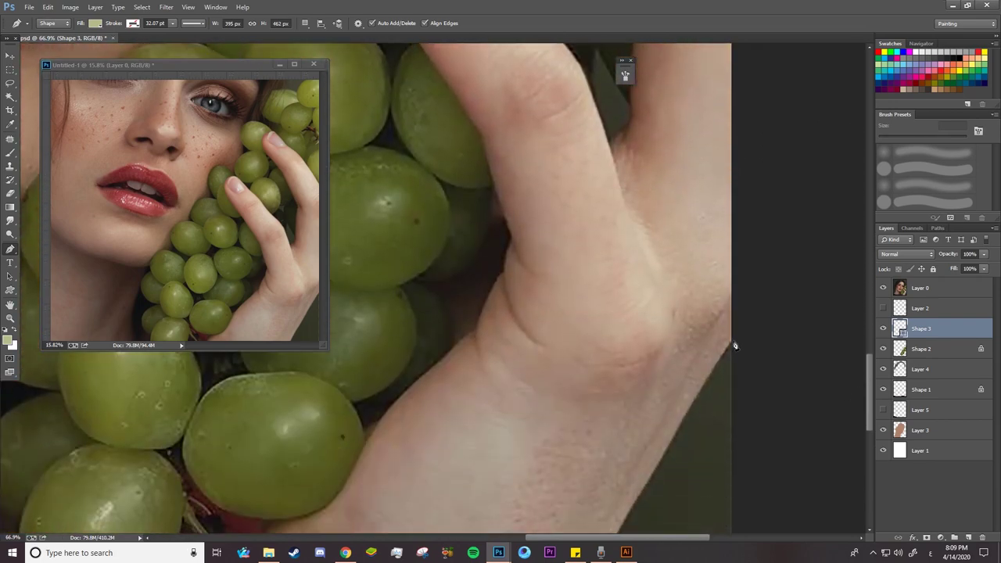
scroll(598, 363, down, 5)
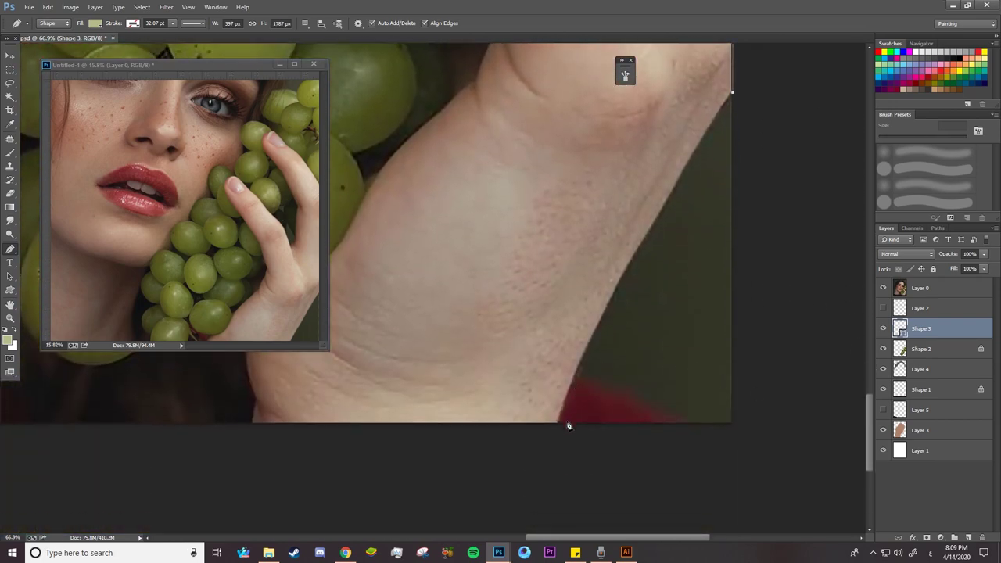
Add curved and corner anchors along the arm edge and the bottom edge
drag(559, 424, 540, 509)
alt+click(559, 424)
drag(535, 542, 487, 543)
click(483, 422)
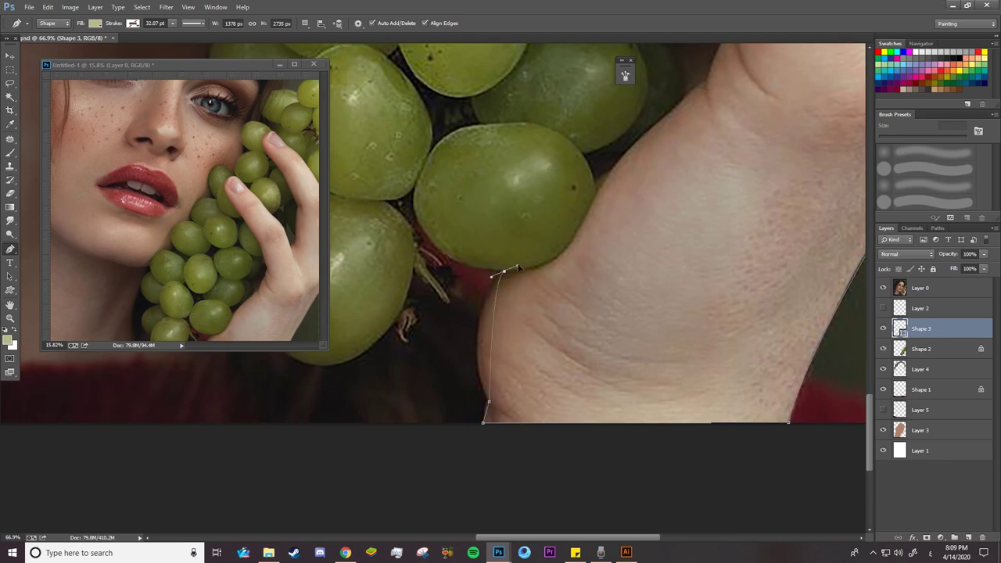
drag(504, 273, 551, 217)
alt+click(504, 273)
Continue the path up the arm and along the hand edge, undoing a stray anchor beside the finger
click(611, 172)
drag(870, 406, 869, 374)
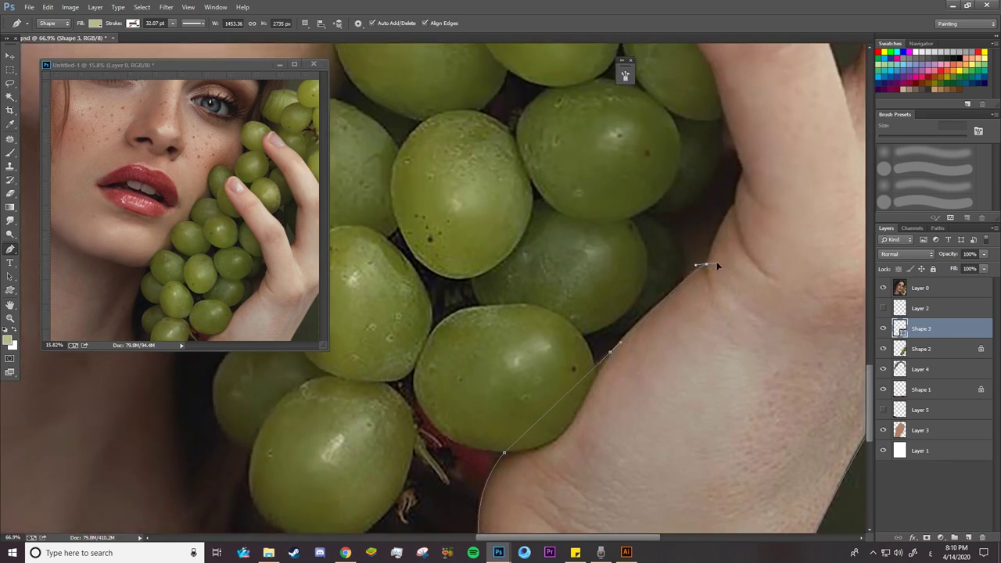
alt+click(707, 264)
click(733, 207)
mouse_move(735, 205)
mouse_down()
mouse_move(745, 203)
mouse_move(745, 174)
mouse_up()
scroll(715, 330, up, 3)
scroll(716, 331, up, 3)
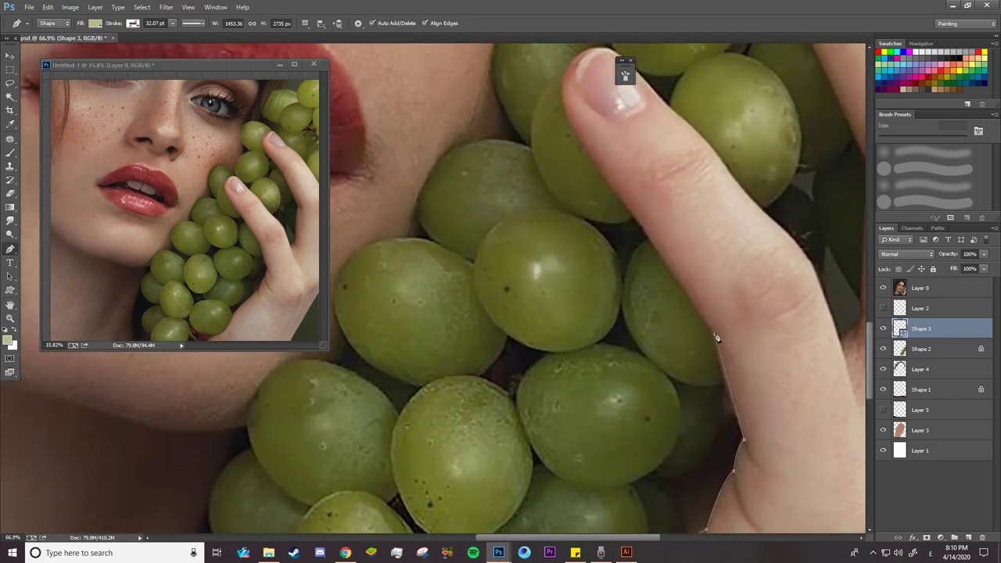
click(565, 119)
scroll(867, 323, up, 2)
scroll(866, 323, up, 2)
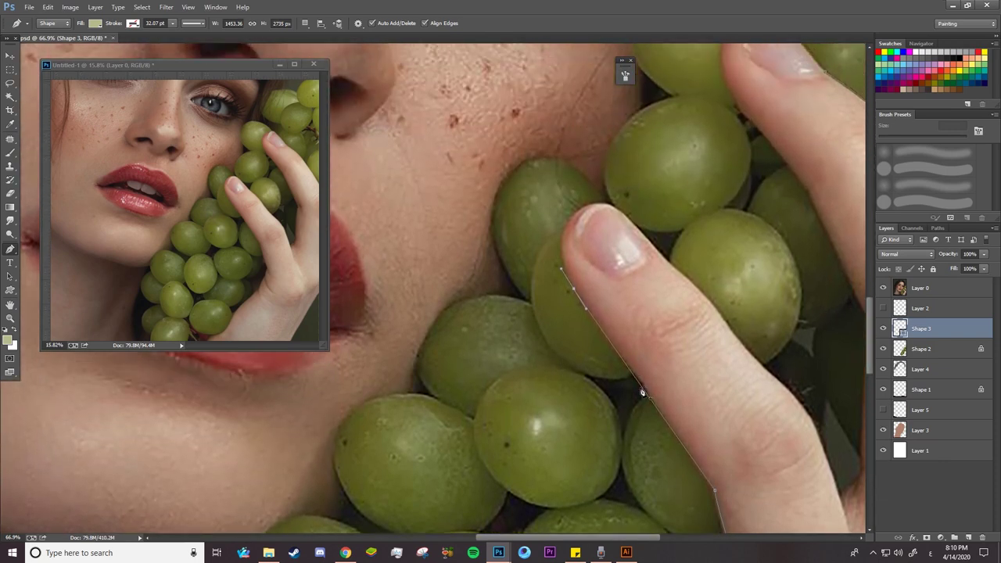
key(ctrl+z)
Re-place the finger-edge anchor and curve the path toward the fingertip
click(561, 268)
drag(608, 205, 670, 211)
drag(669, 209, 671, 212)
mouse_move(664, 259)
mouse_down()
mouse_move(694, 279)
mouse_move(657, 227)
mouse_up()
key(ctrl+space)
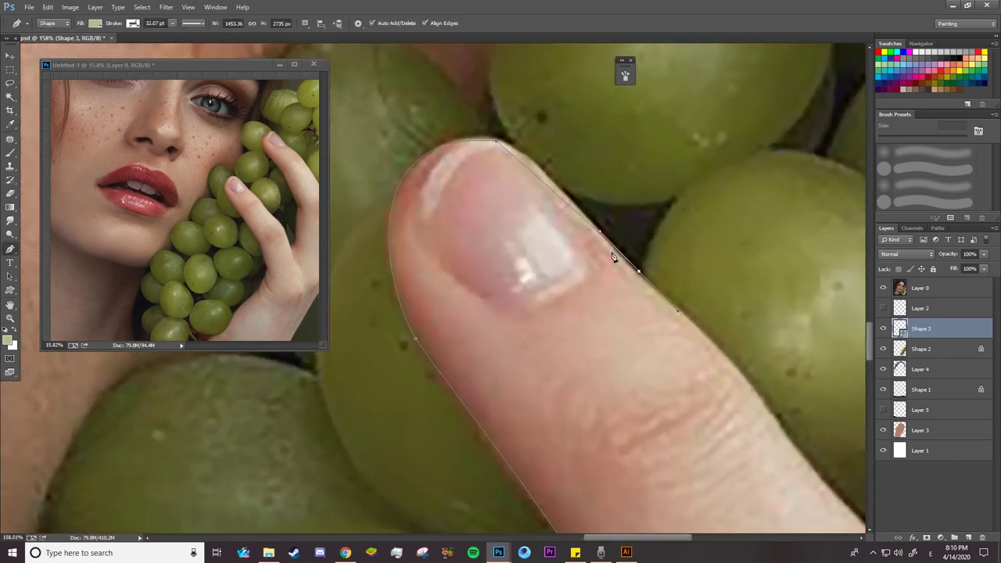
drag(640, 272, 638, 276)
Add an anchor on the fingertip and reshape its handles to round the fingertip curve
click(535, 180)
drag(534, 176, 471, 139)
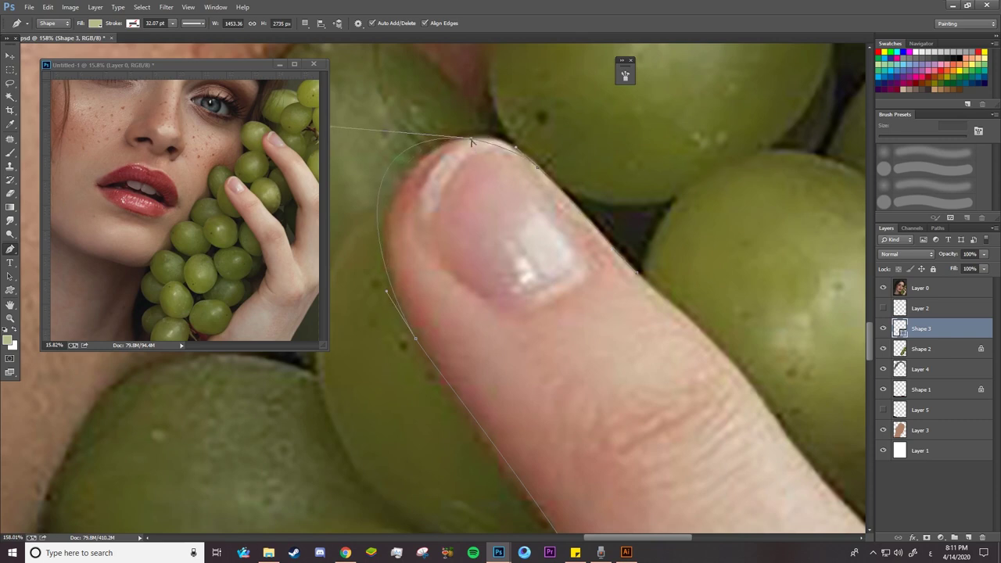
alt+click(472, 140)
drag(472, 140, 344, 158)
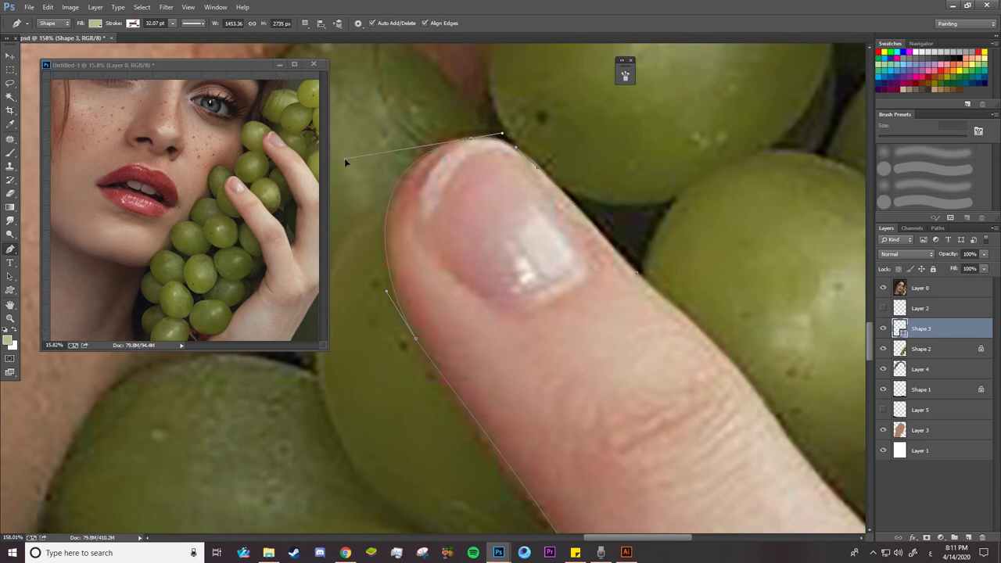
scroll(848, 373, down, 5)
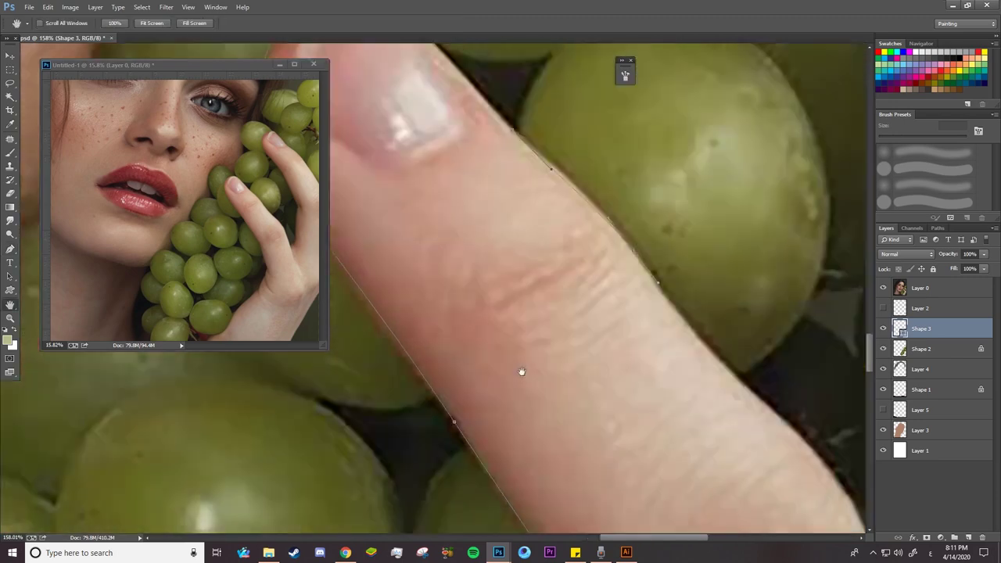
scroll(521, 373, right, 5)
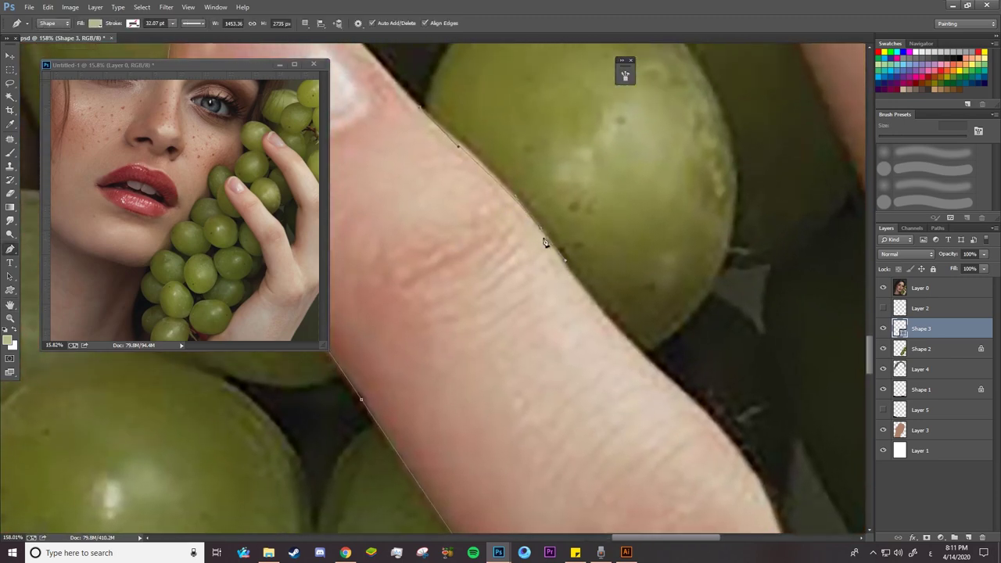
scroll(861, 329, down, 5)
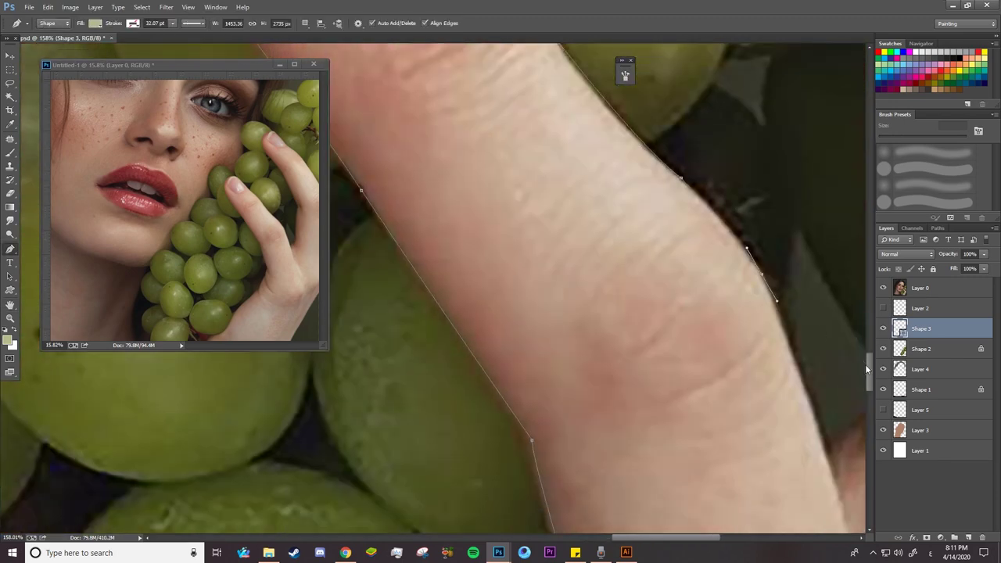
scroll(867, 369, down, 3)
scroll(485, 286, right, 5)
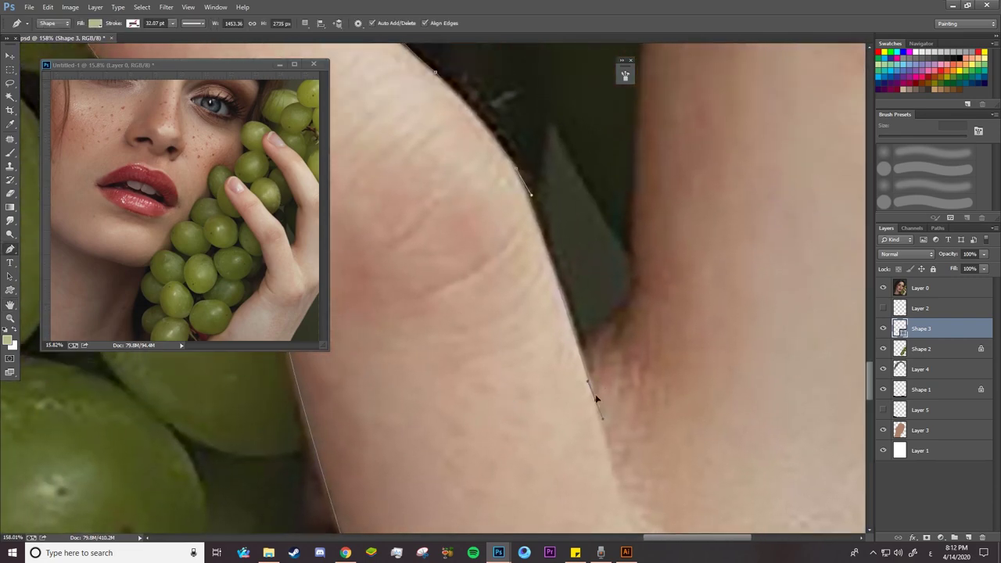
Extend the outline with anchors along the finger's right edge up to its top
click(577, 335)
click(633, 292)
click(632, 135)
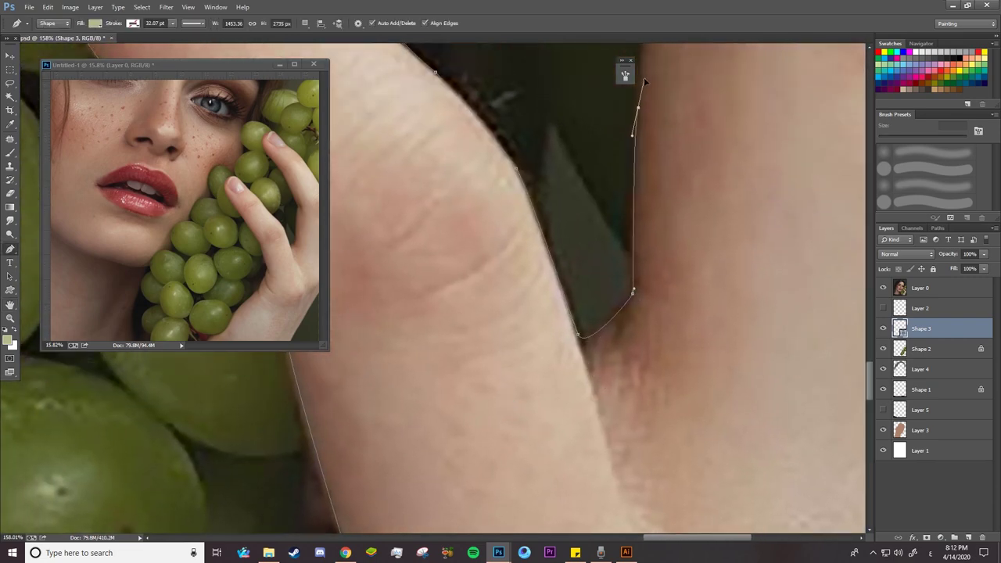
click(645, 81)
scroll(645, 81, down, 3)
scroll(595, 329, up, 2)
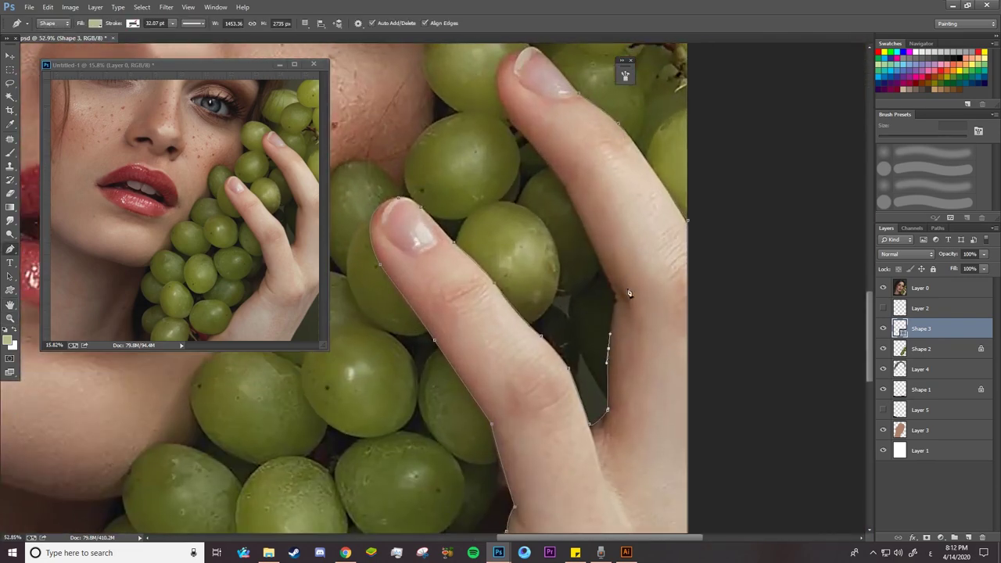
Trace anchors up the finger edge and place a smooth curved anchor at the fingertip
click(616, 301)
click(591, 241)
click(580, 220)
click(561, 182)
click(550, 168)
click(539, 155)
drag(509, 111, 535, 105)
scroll(513, 110, up, 2)
scroll(519, 197, up, 2)
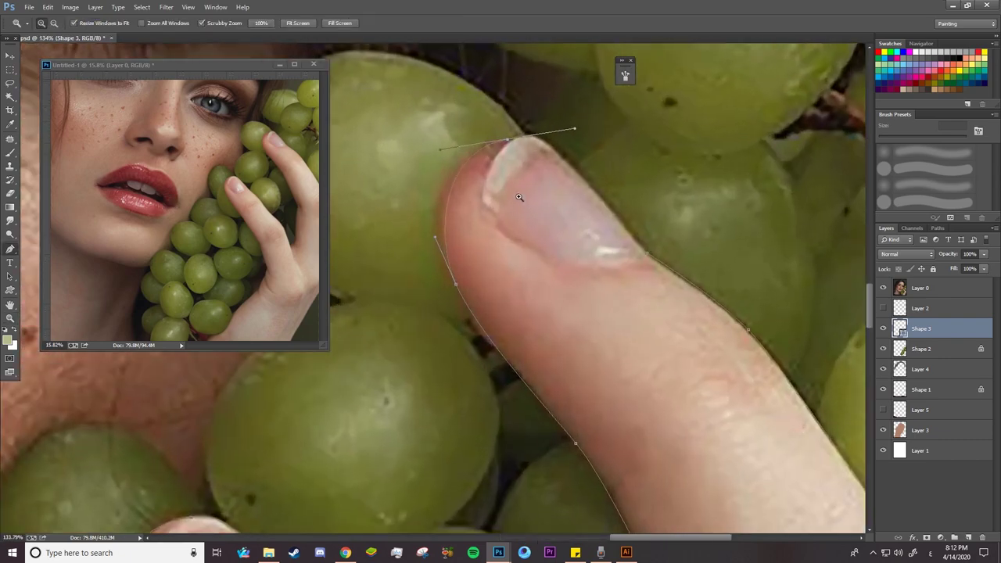
alt+click(510, 141)
key(ctrl+z)
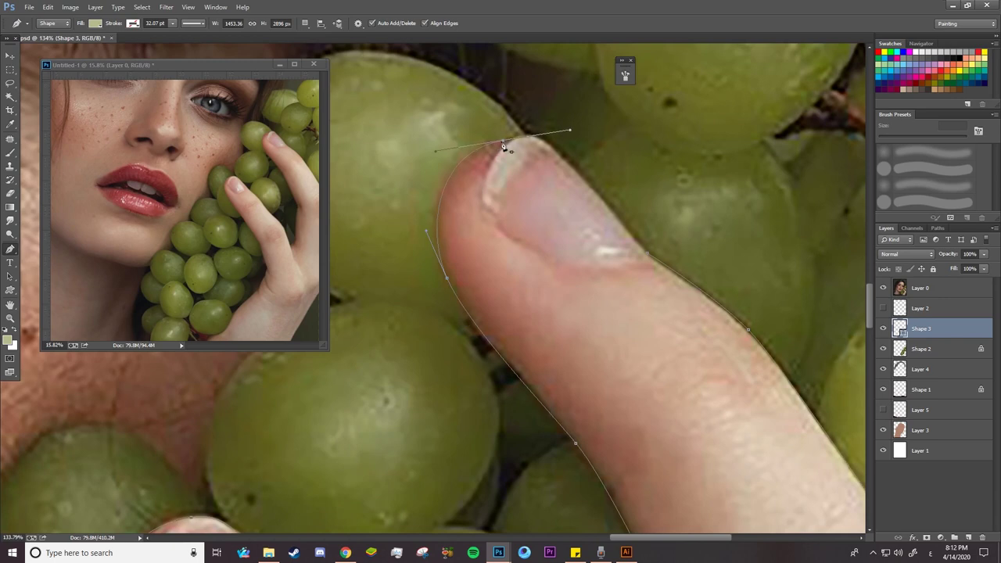
Add a smooth curved anchor along the finger edge and close the outline at its start anchor
click(604, 202)
key(ctrl+z)
mouse_move(642, 245)
mouse_down()
mouse_move(754, 404)
mouse_move(751, 396)
mouse_up()
drag(505, 144, 463, 161)
drag(486, 150, 477, 156)
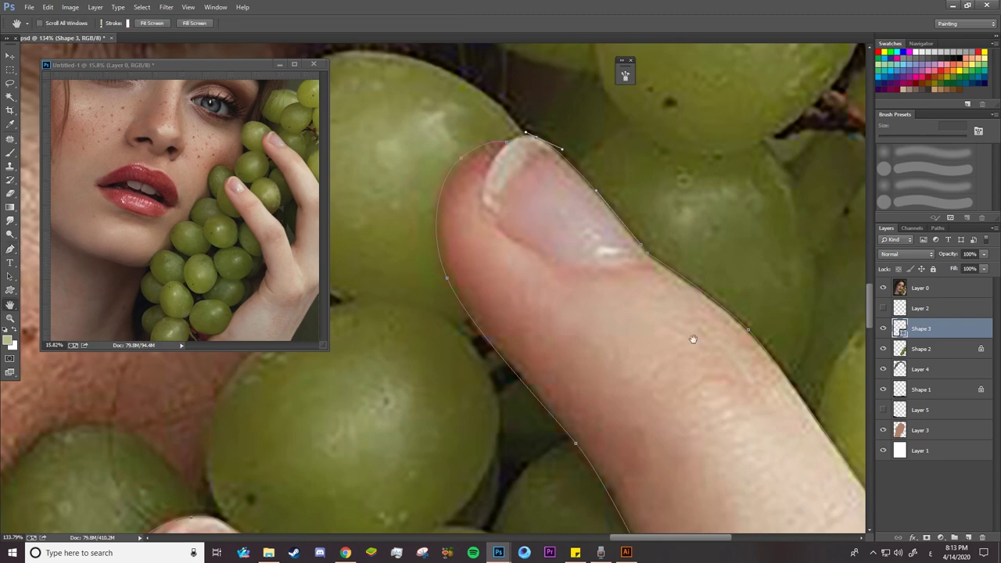
drag(663, 354, 475, 246)
drag(868, 321, 866, 342)
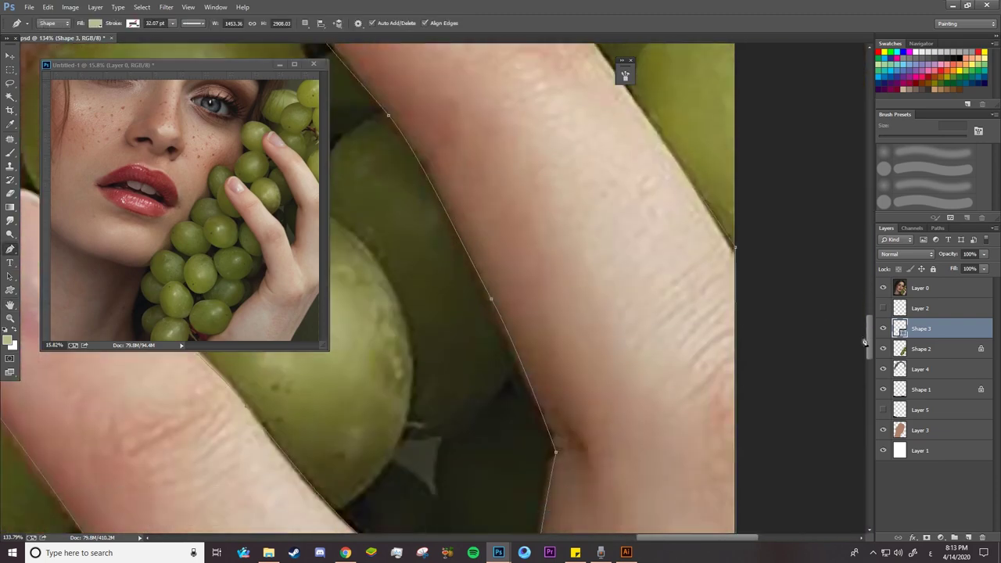
key(z)
drag(782, 414, 663, 414)
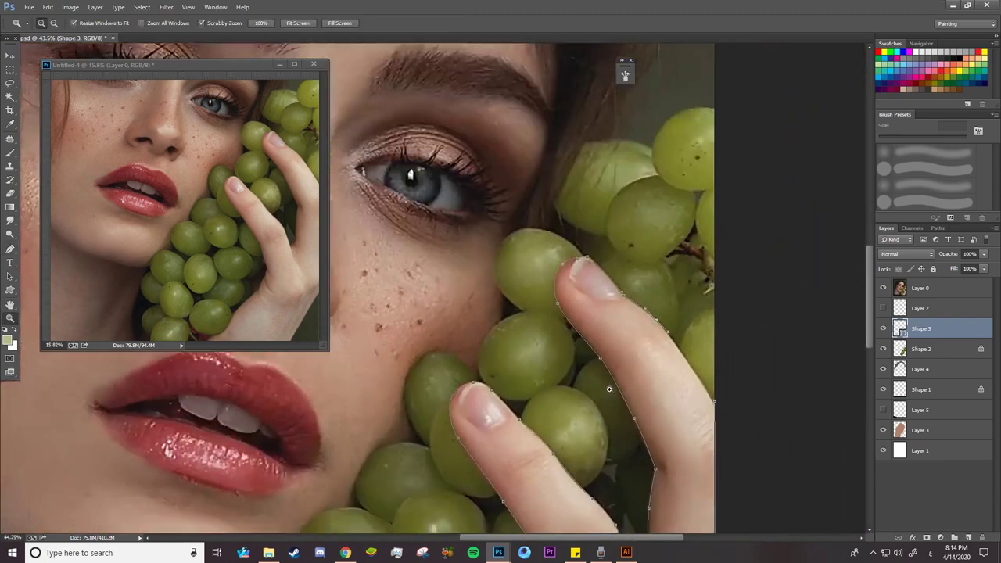
Fill the traced hand shape with a flat skin-tone colour
key(a)
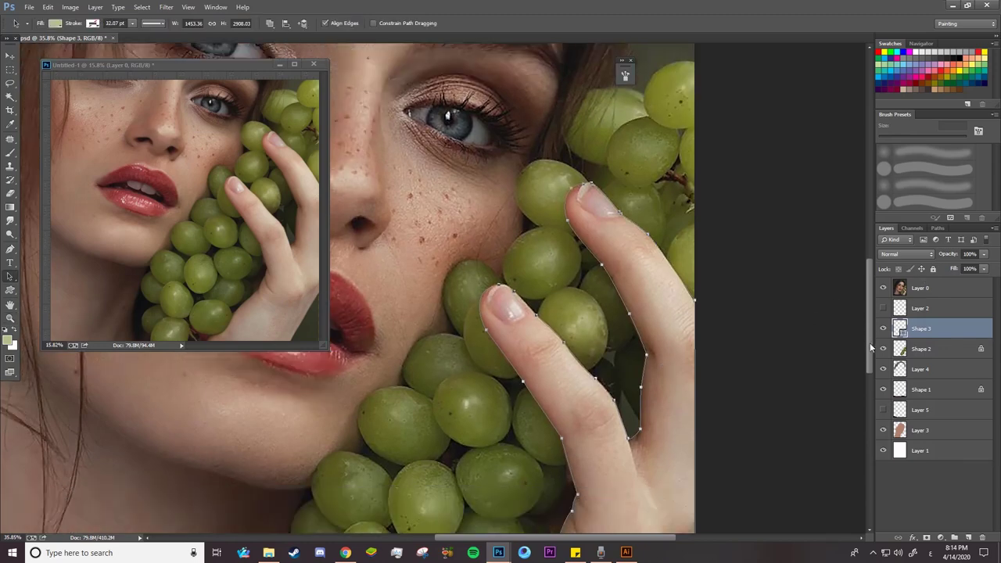
scroll(838, 316, down, 3)
click(55, 23)
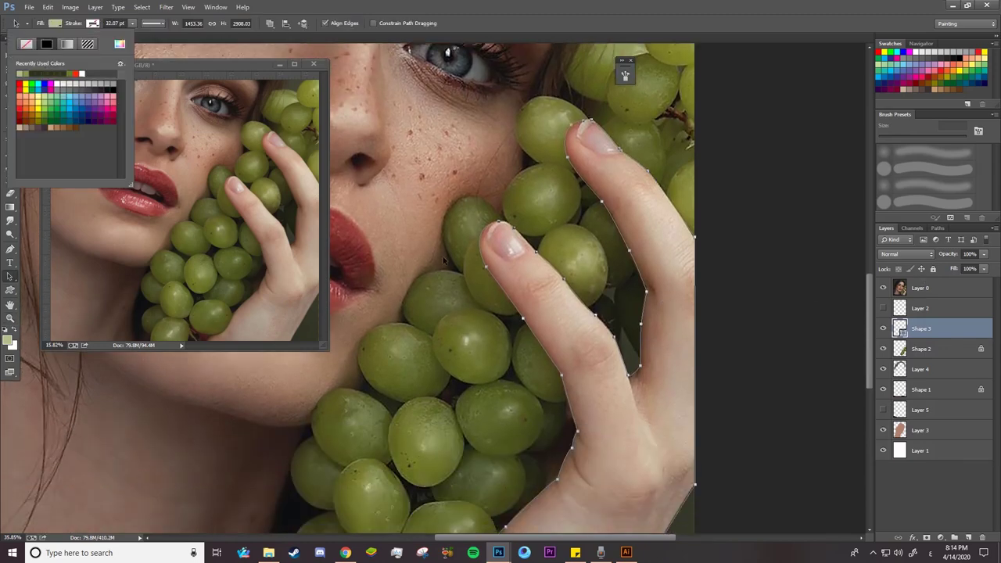
click(119, 43)
click(529, 201)
Hide the Layer 0 reference photo and zoom in on the grapes and hand
click(883, 287)
key(z)
scroll(615, 420, down, 3)
scroll(615, 420, up, 4)
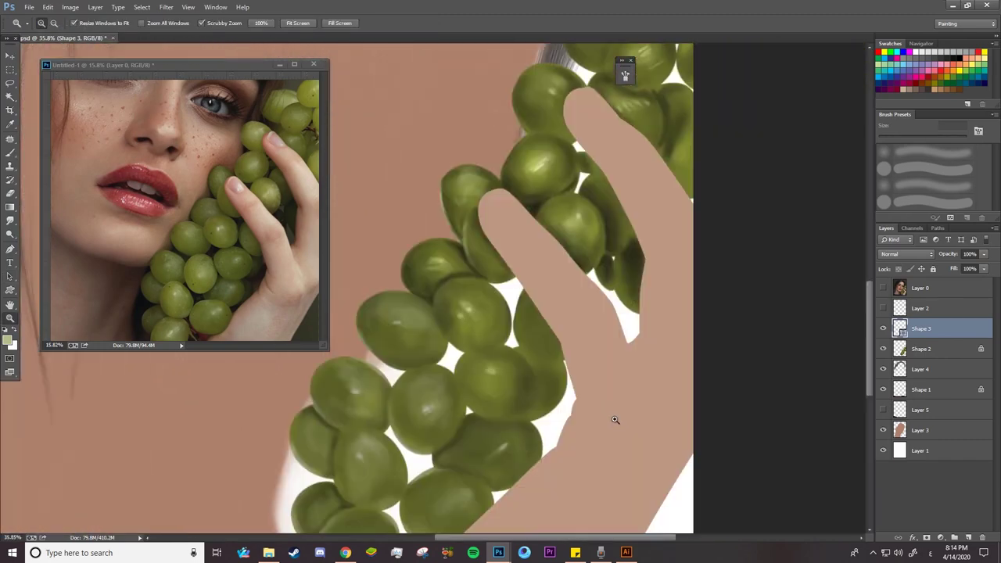
click(634, 293)
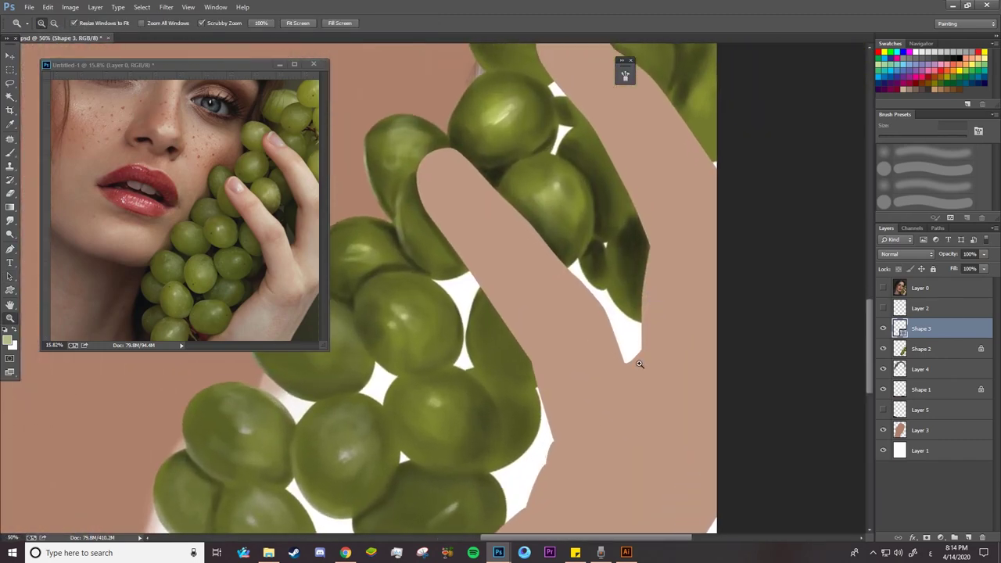
Rasterize the Shape 3 layer and lock its transparent pixels
key(v)
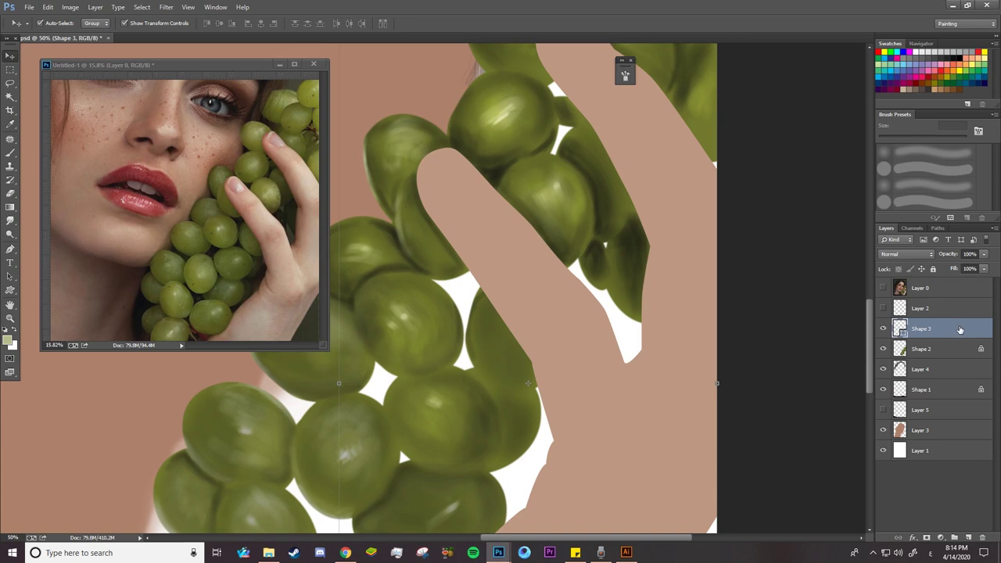
right_click(961, 329)
click(918, 247)
click(899, 269)
click(165, 7)
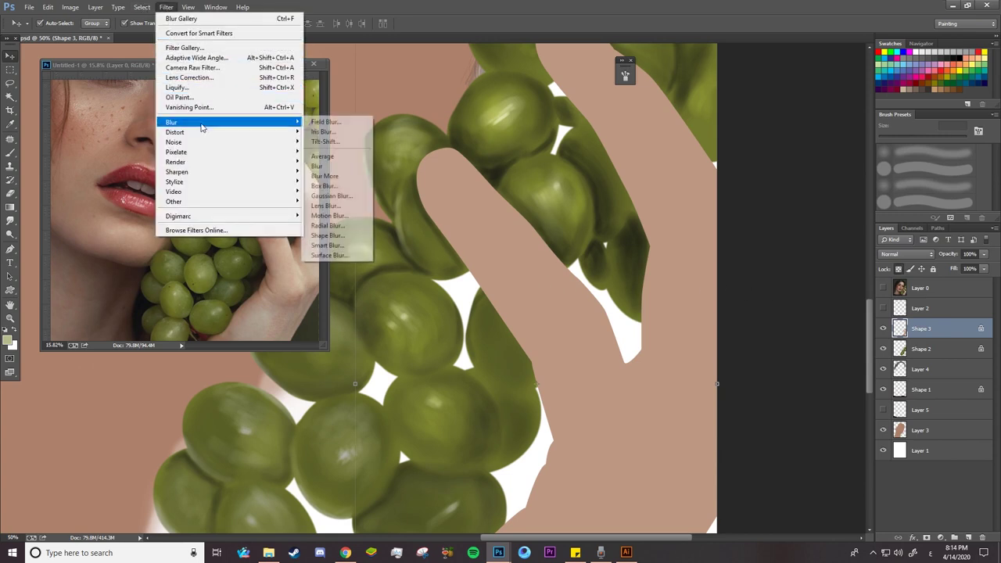
click(377, 140)
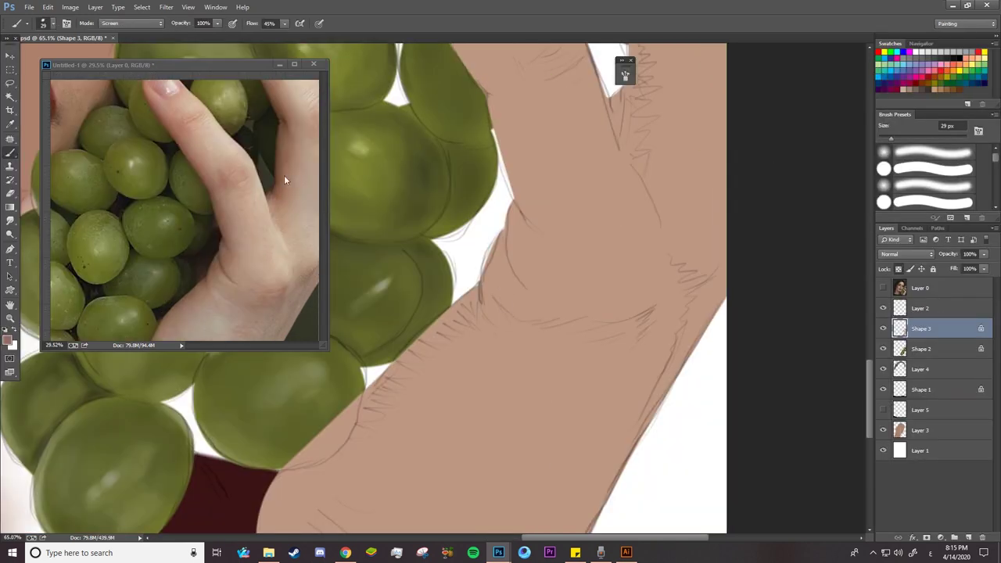
Set the brush to Normal mode, Opacity Jitter Control to Pen Pressure, and size 85 px
click(135, 27)
click(127, 35)
click(66, 23)
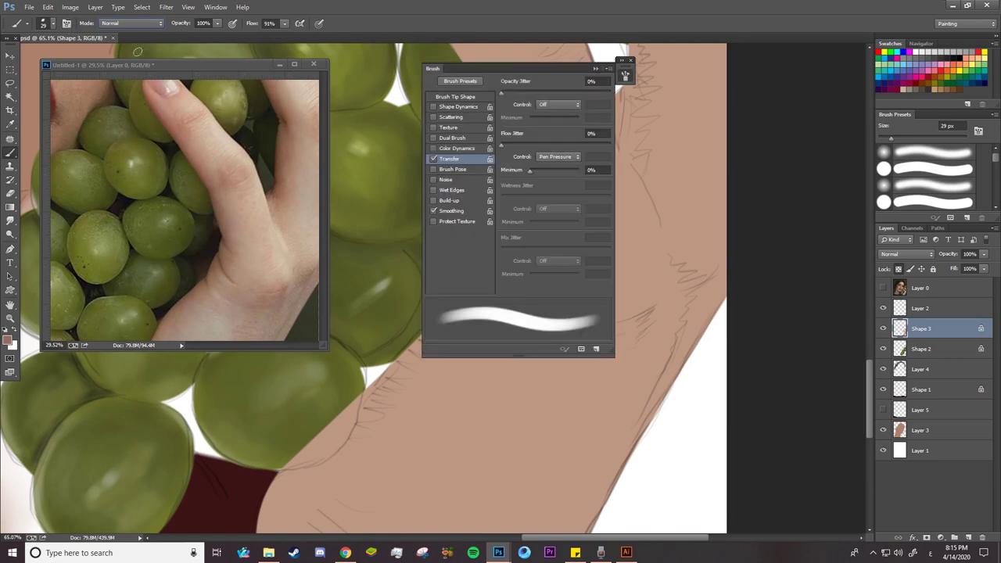
click(558, 105)
click(549, 134)
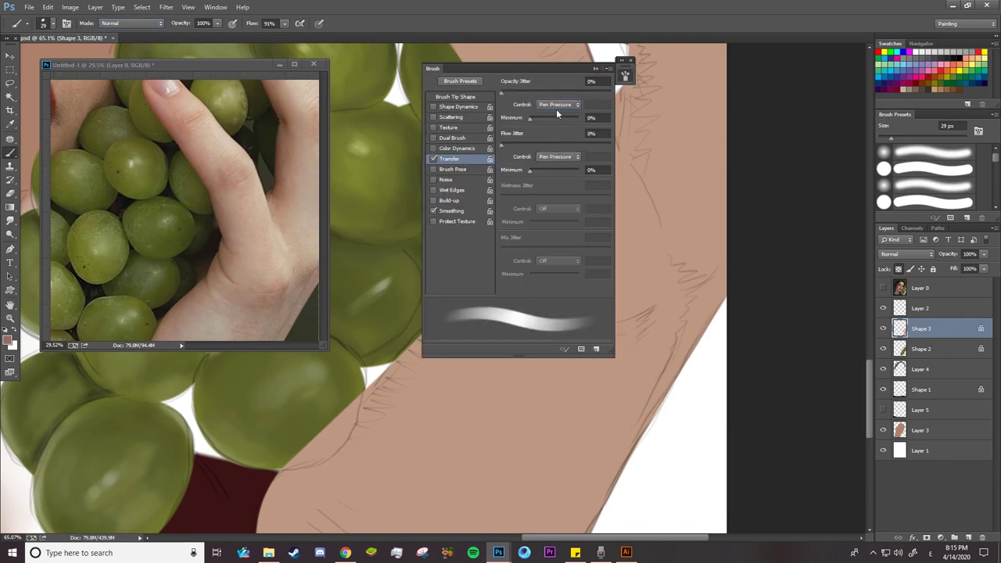
click(597, 68)
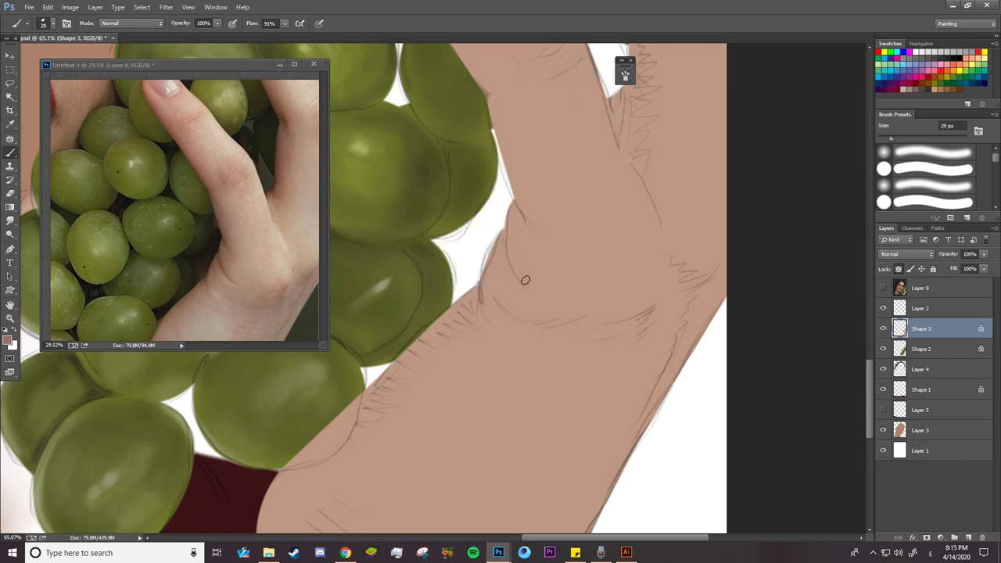
right_click(622, 335)
key(Return)
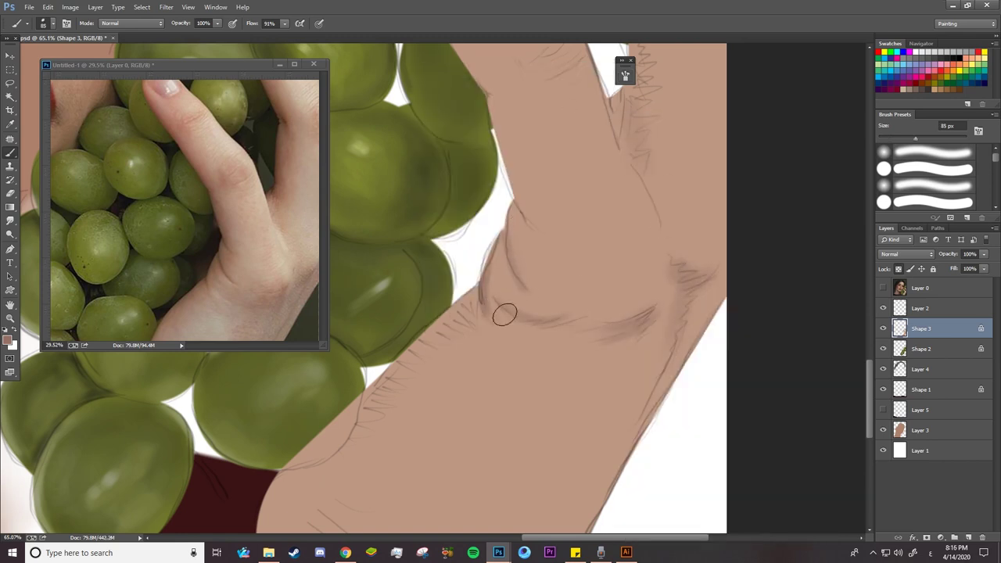
Paint soft shading along the arm's edges, elbow, lower arm and beside the finger
drag(500, 104, 525, 182)
drag(623, 137, 657, 199)
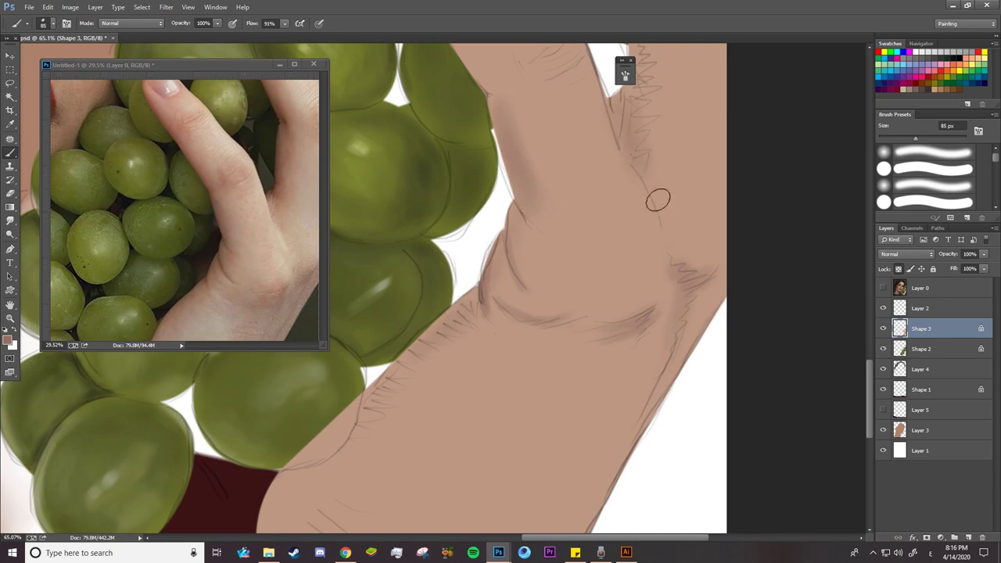
drag(645, 294, 599, 304)
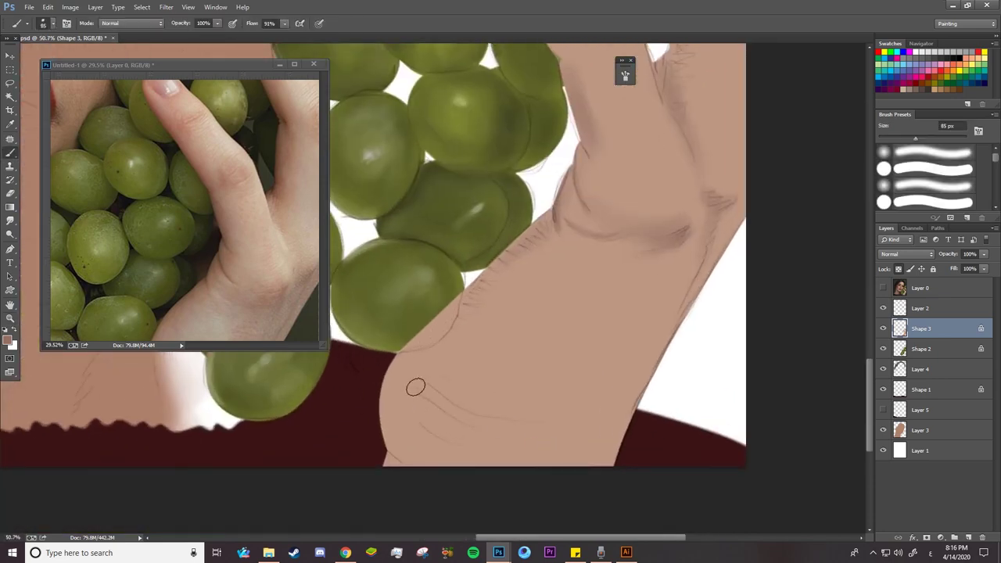
drag(501, 266, 411, 388)
drag(508, 383, 392, 450)
drag(653, 266, 630, 317)
drag(630, 239, 619, 305)
drag(594, 352, 548, 407)
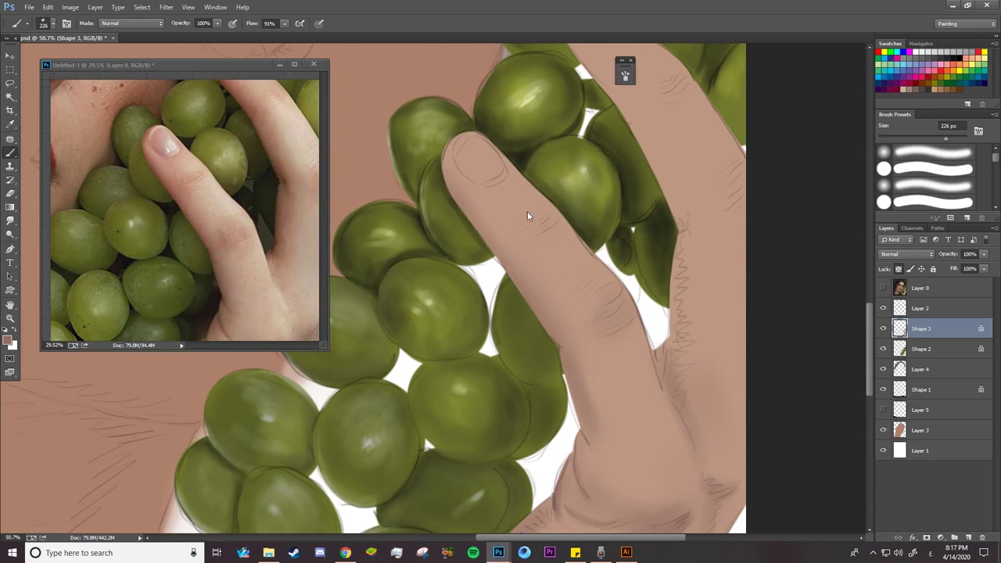
drag(674, 235, 668, 292)
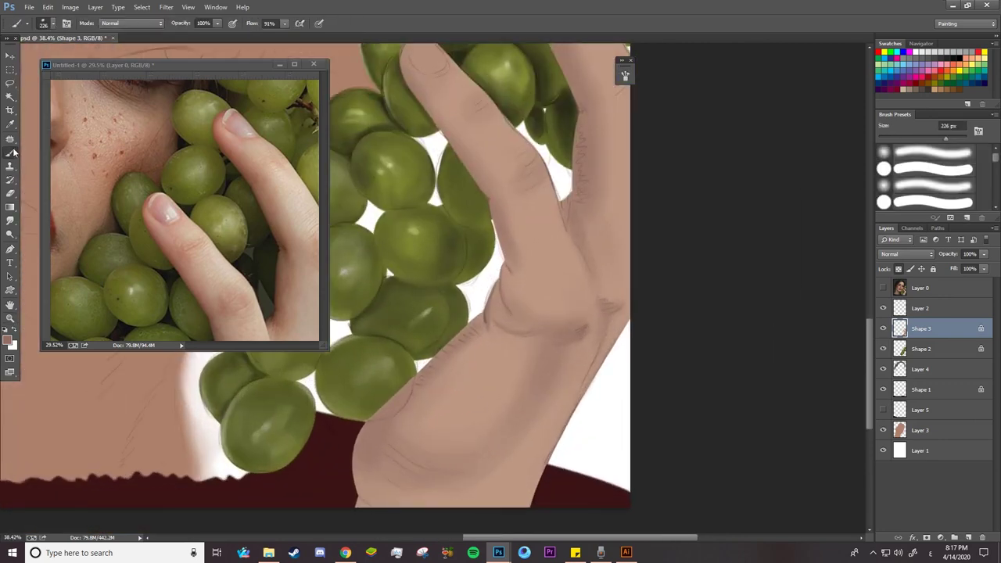
click(10, 153)
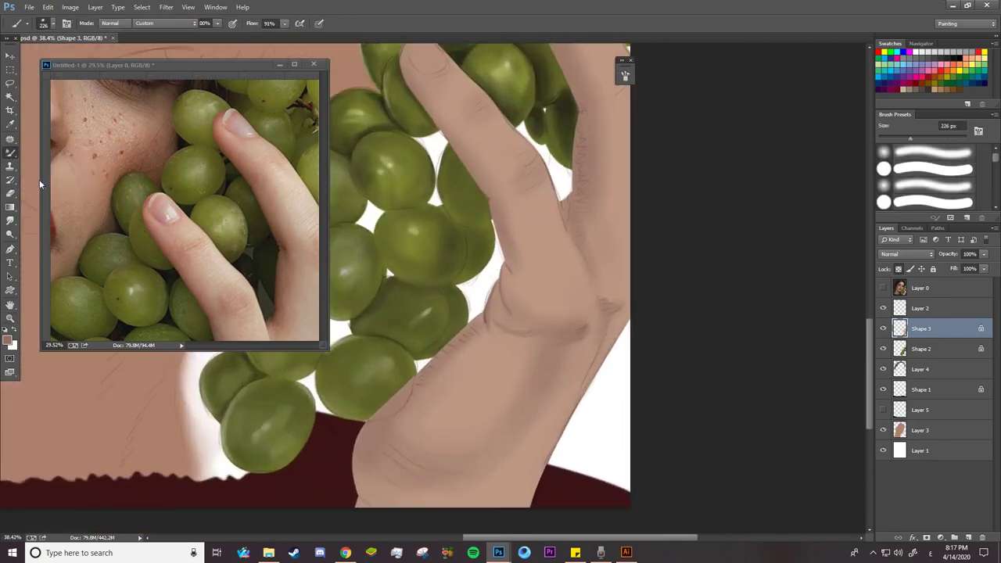
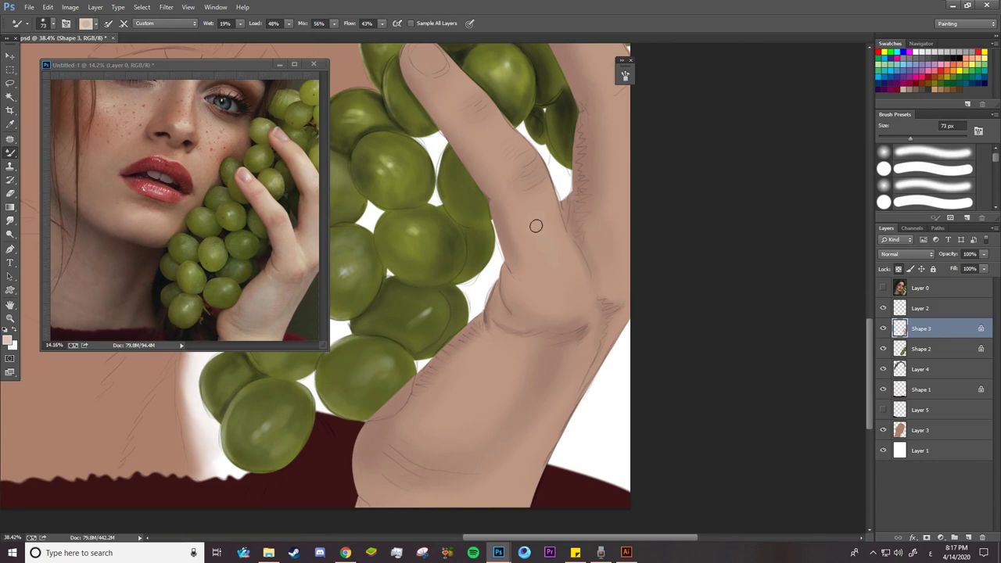
Set Mixer Brush Mix to 0% and blend lighter skin down the finger and palm at 153 px
drag(311, 29, 286, 30)
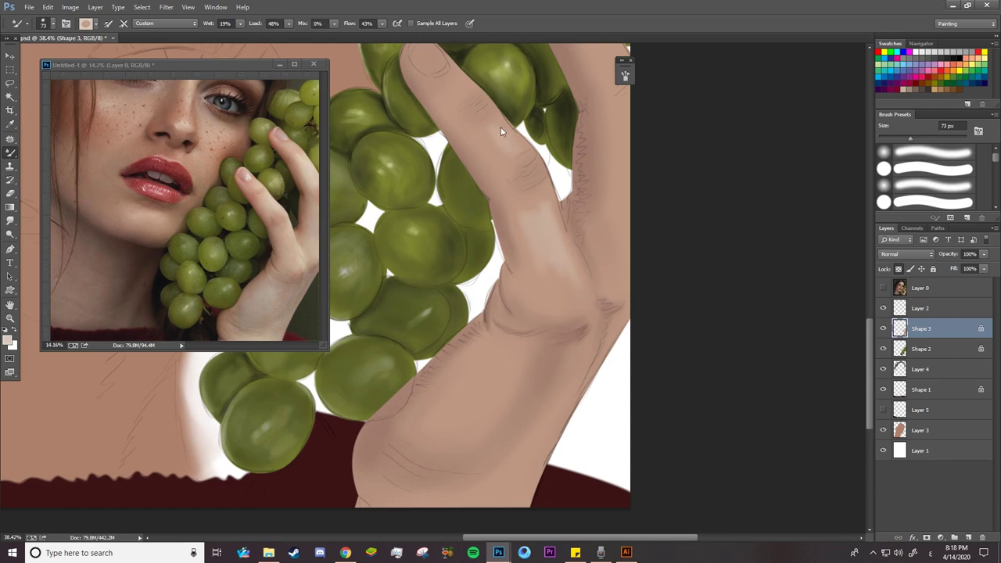
drag(501, 129, 482, 143)
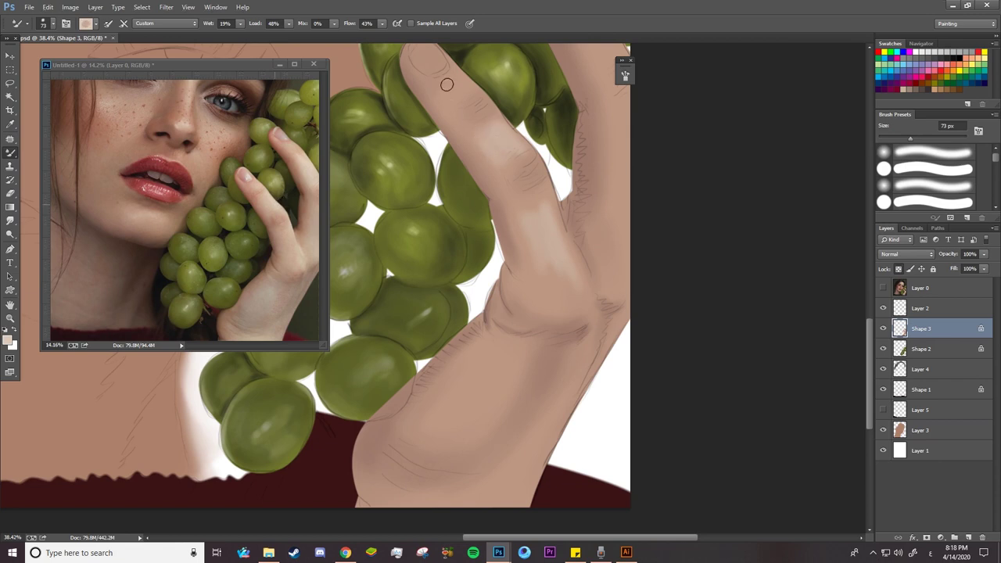
right_click(466, 407)
drag(555, 141, 562, 139)
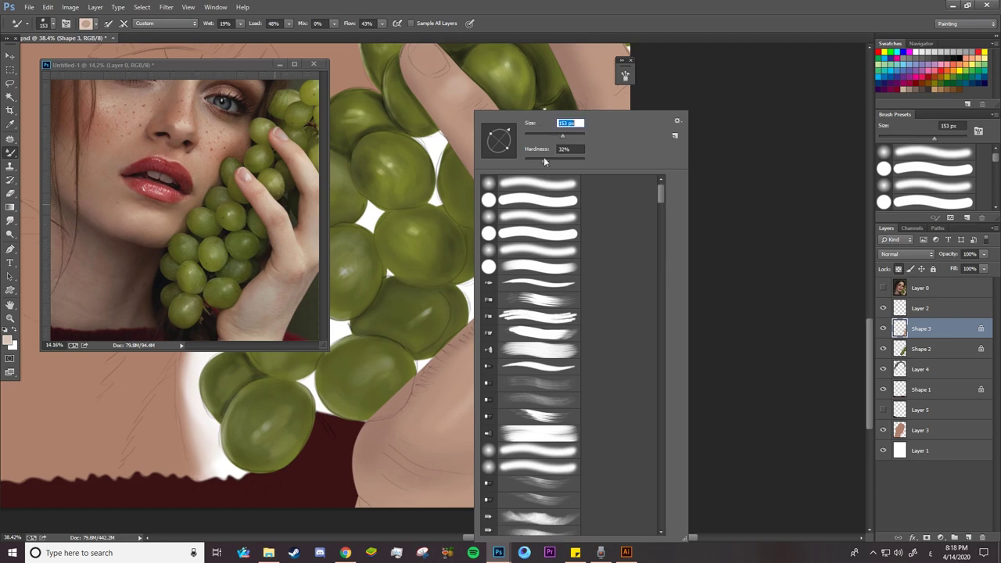
click(439, 393)
mouse_move(470, 372)
mouse_down()
mouse_move(461, 412)
mouse_move(512, 380)
mouse_up()
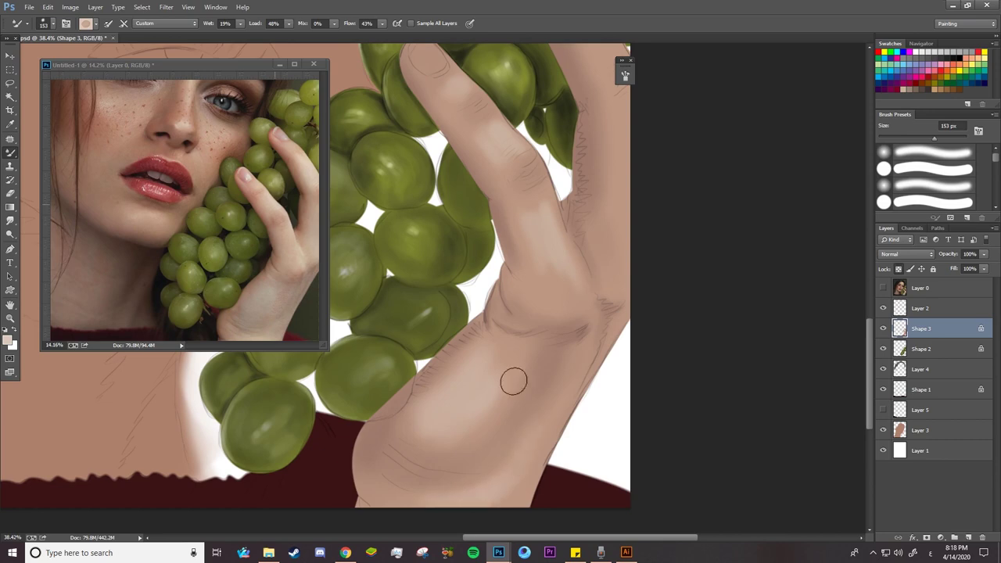
Shrink the brush to 69 px and smooth the knuckle lines lighter
drag(867, 335, 866, 281)
right_click(607, 283)
key(Return)
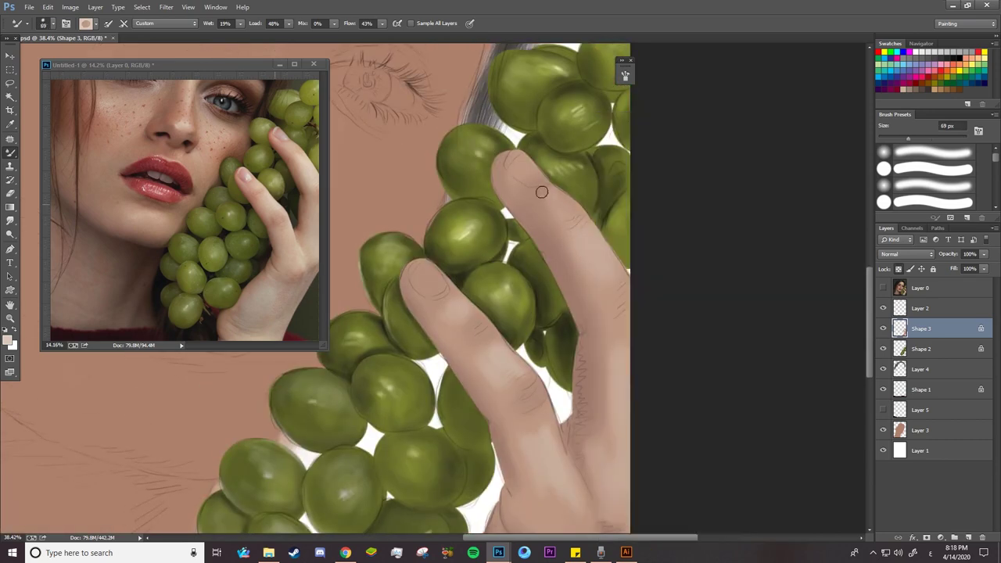
scroll(524, 373, up, 3)
mouse_move(523, 373)
mouse_down()
mouse_move(508, 284)
mouse_move(463, 253)
mouse_up()
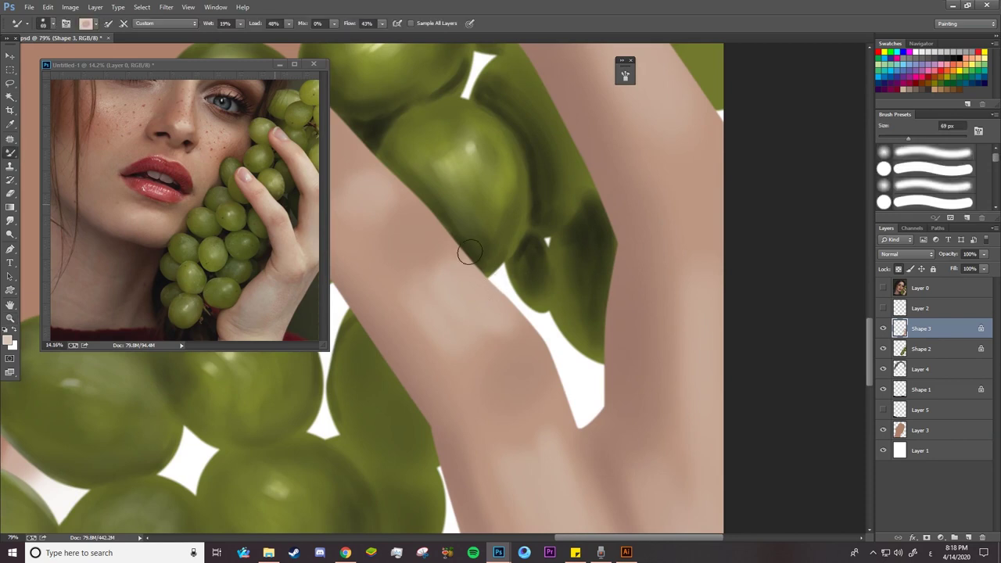
drag(548, 342, 563, 320)
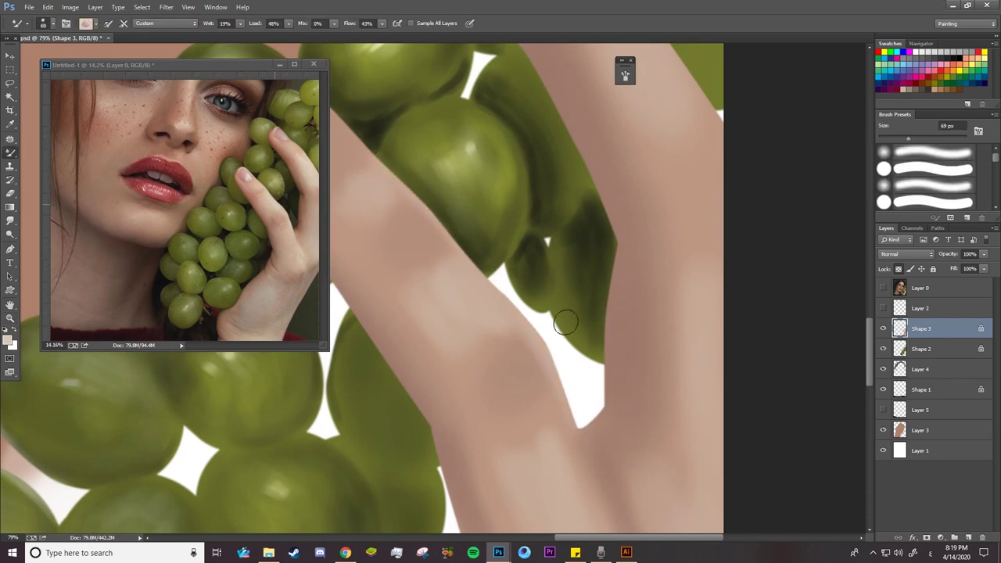
Set Flow to 100% and paint lighter strokes on the arm, its right edge and the finger
click(368, 22)
text(100)
key(Return)
drag(368, 161, 366, 235)
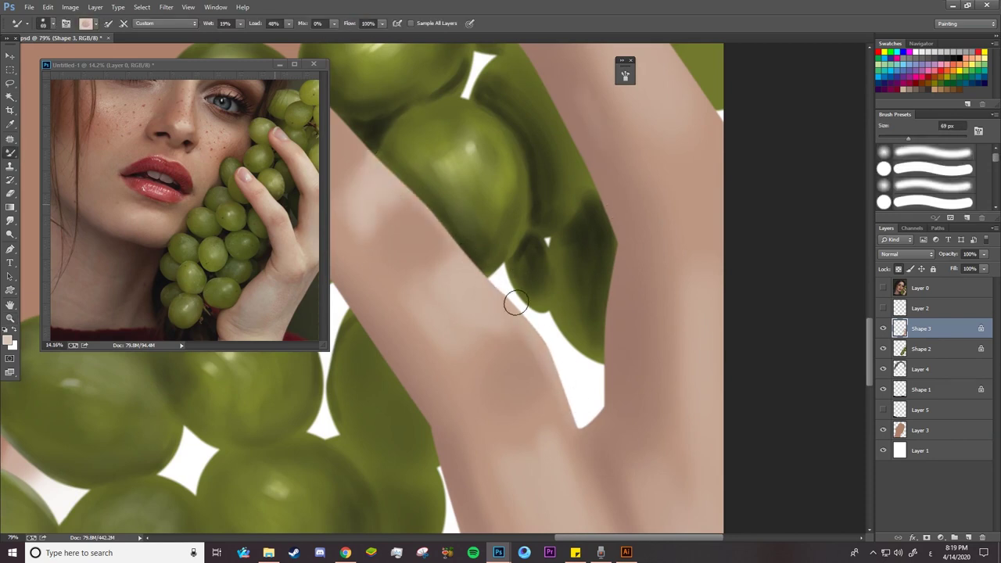
drag(708, 254, 712, 356)
scroll(621, 204, up, 5)
mouse_move(621, 204)
mouse_down()
mouse_move(649, 264)
mouse_move(555, 308)
mouse_up()
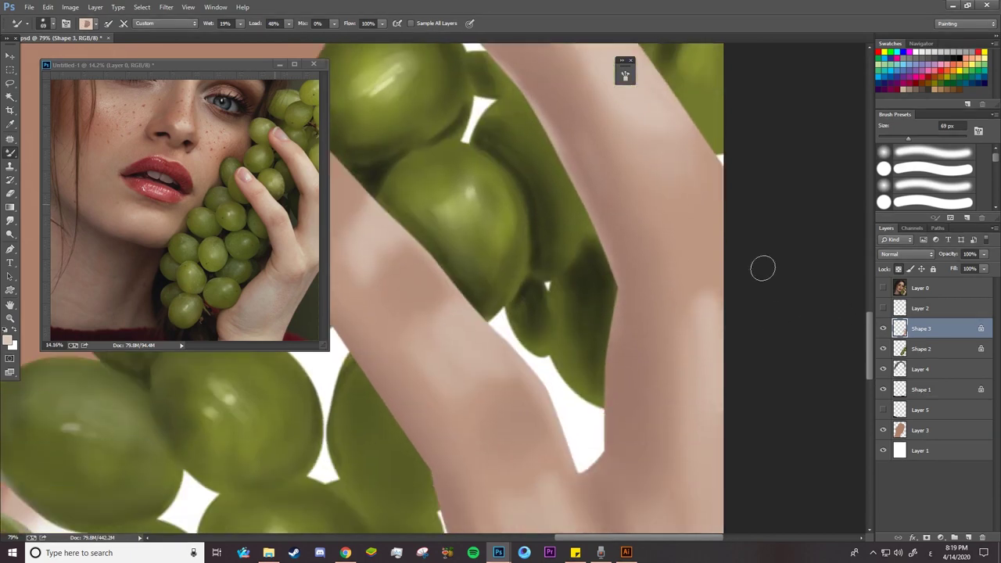
Blend the forearm skin, cover the white notch and add a lighter streak down the arm's edge
scroll(762, 269, down, 4)
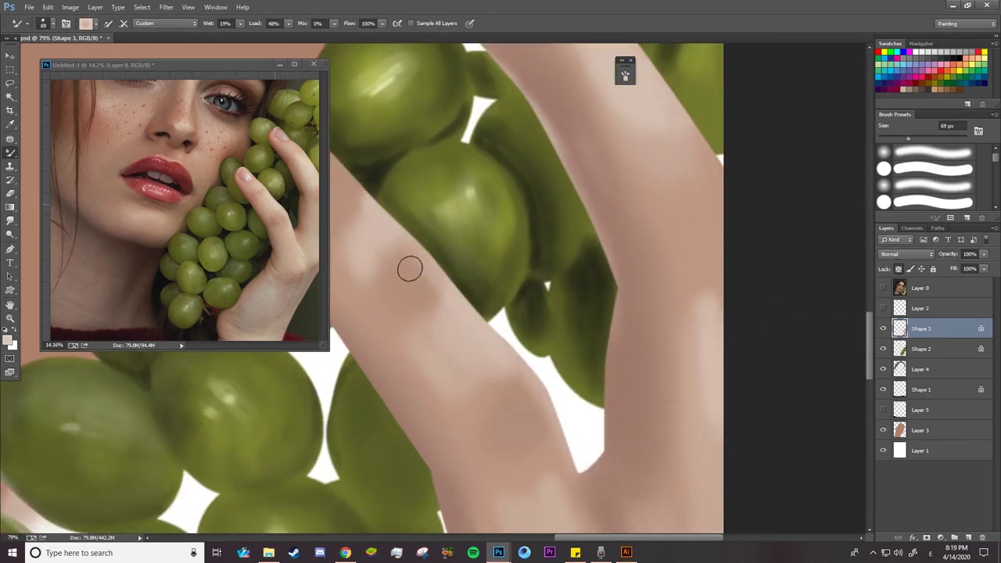
drag(409, 269, 462, 431)
scroll(563, 399, down, 6)
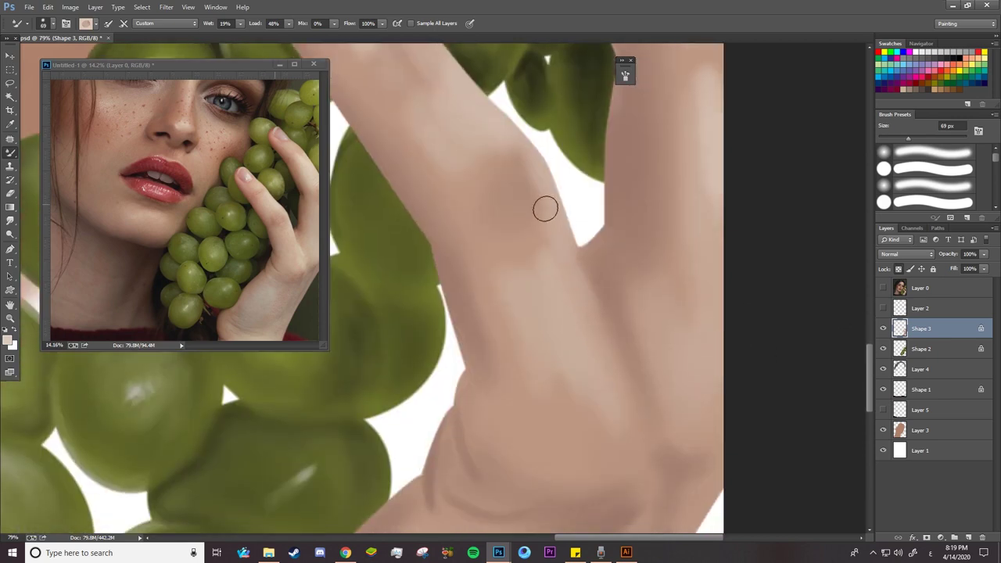
drag(585, 208, 572, 219)
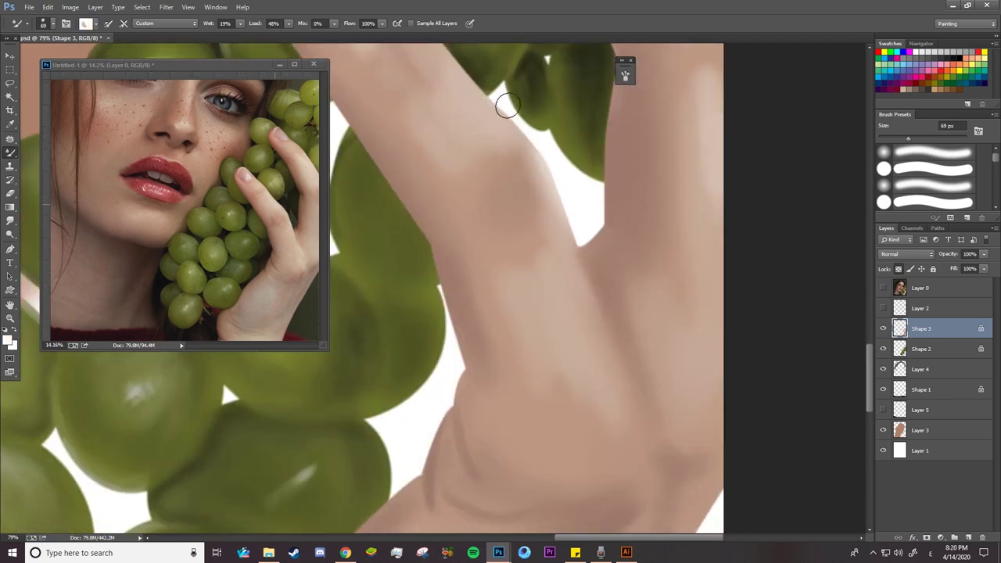
drag(580, 253, 625, 440)
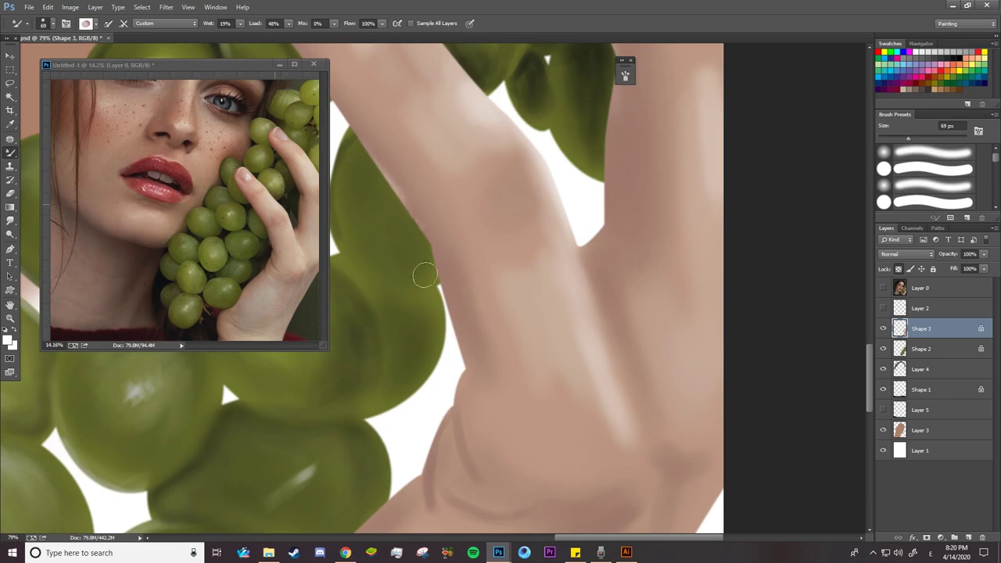
scroll(586, 353, up, 3)
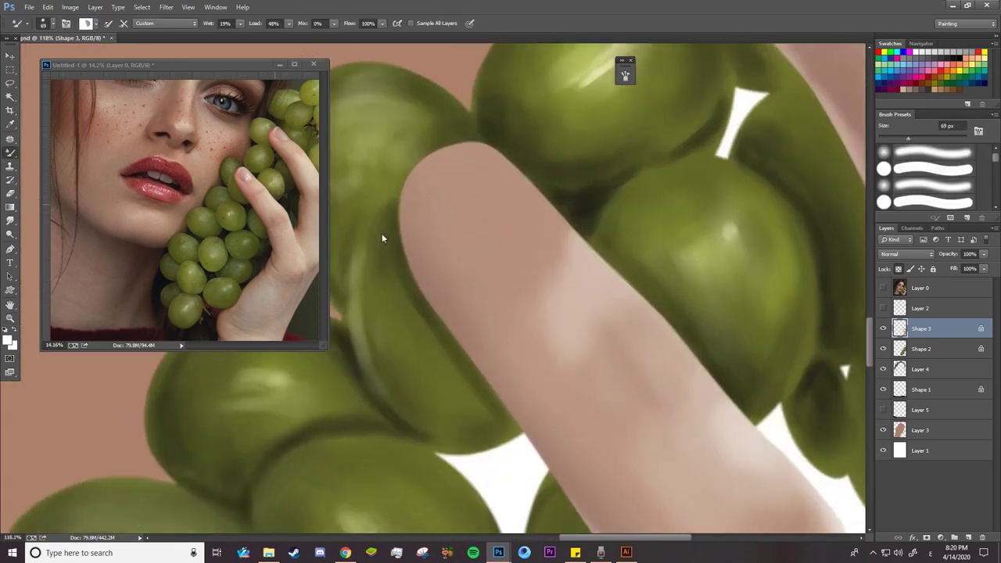
Zoom the reference on the hand, show the sketch lines and paint the fingernail pink at 33 px
click(171, 263)
scroll(170, 264, up, 5)
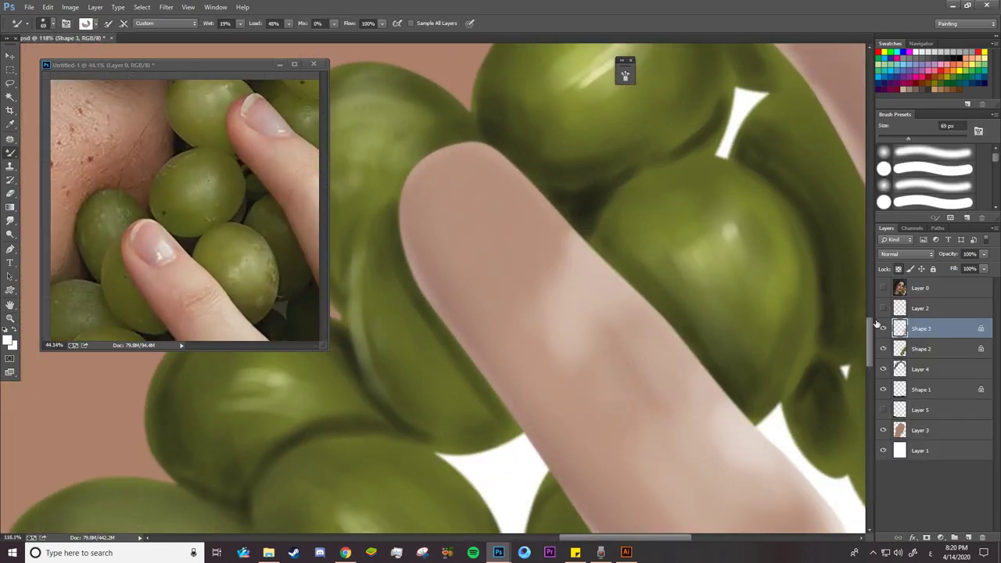
click(883, 309)
alt+click(171, 264)
right_click(493, 117)
drag(439, 212, 445, 227)
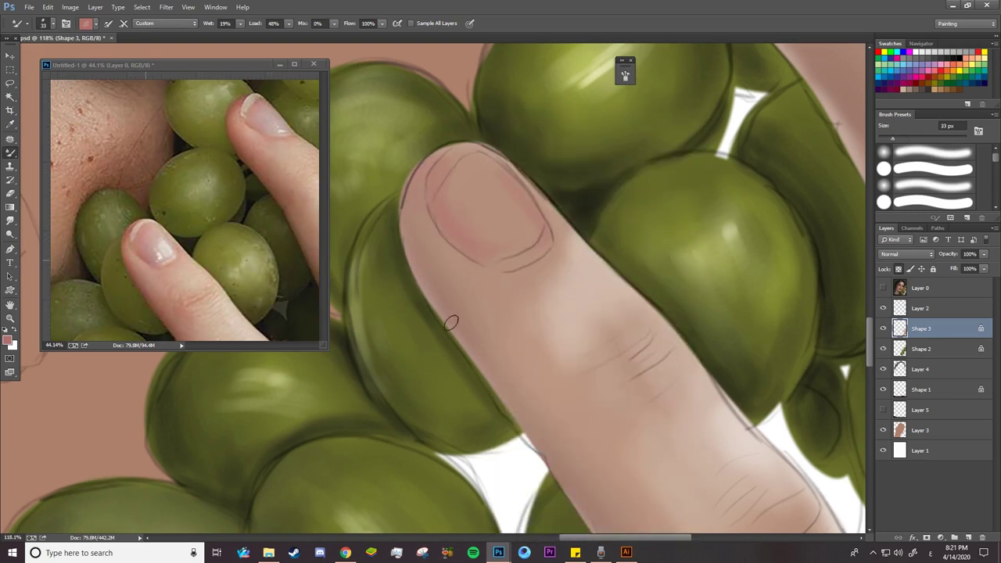
Sample a light skin tone and brighten the nail base, upper nail and lower-left edge at 20 px
alt+click(182, 257)
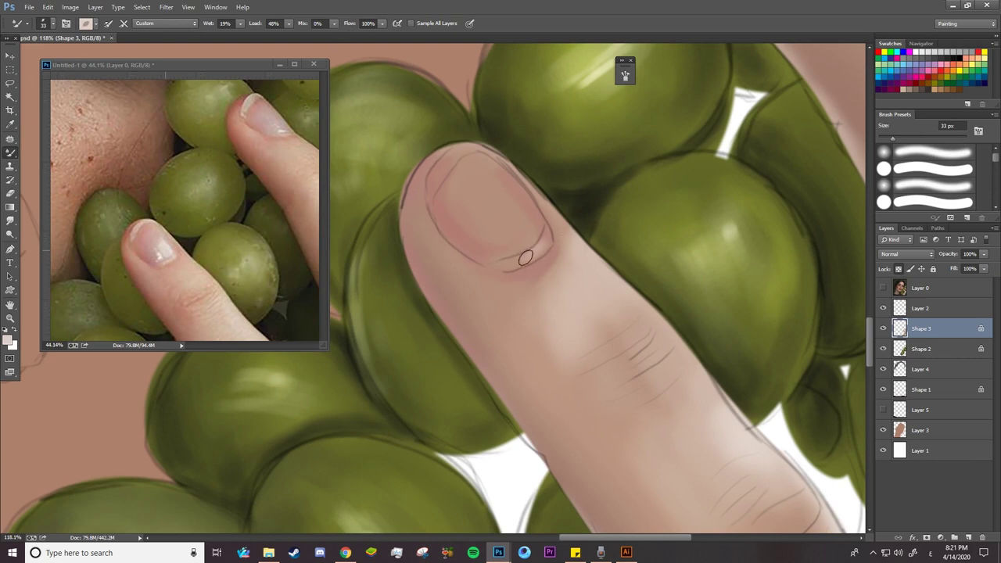
mouse_move(525, 252)
mouse_down()
mouse_move(530, 237)
mouse_move(469, 162)
mouse_move(489, 231)
mouse_up()
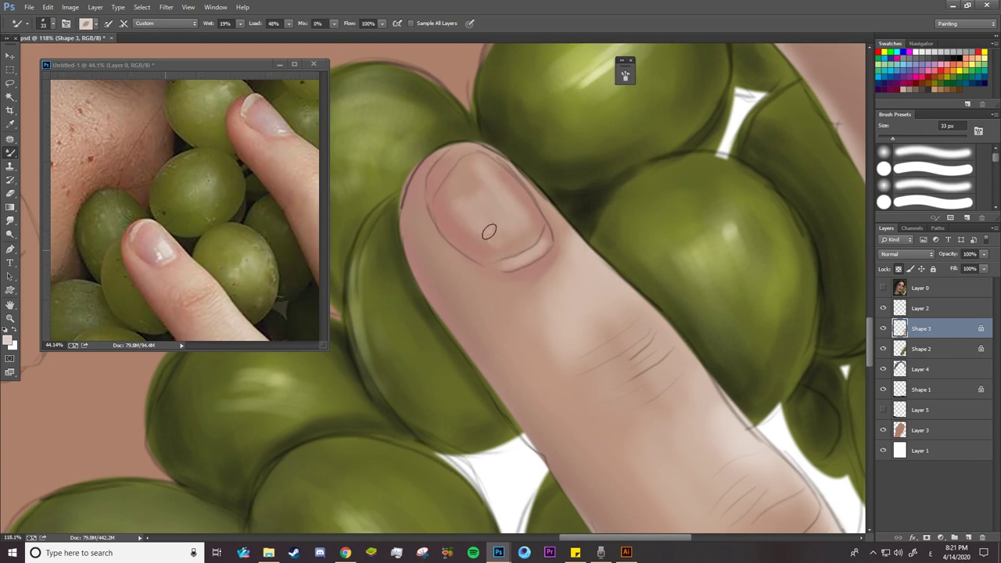
right_click(458, 156)
drag(565, 123, 552, 123)
key(Return)
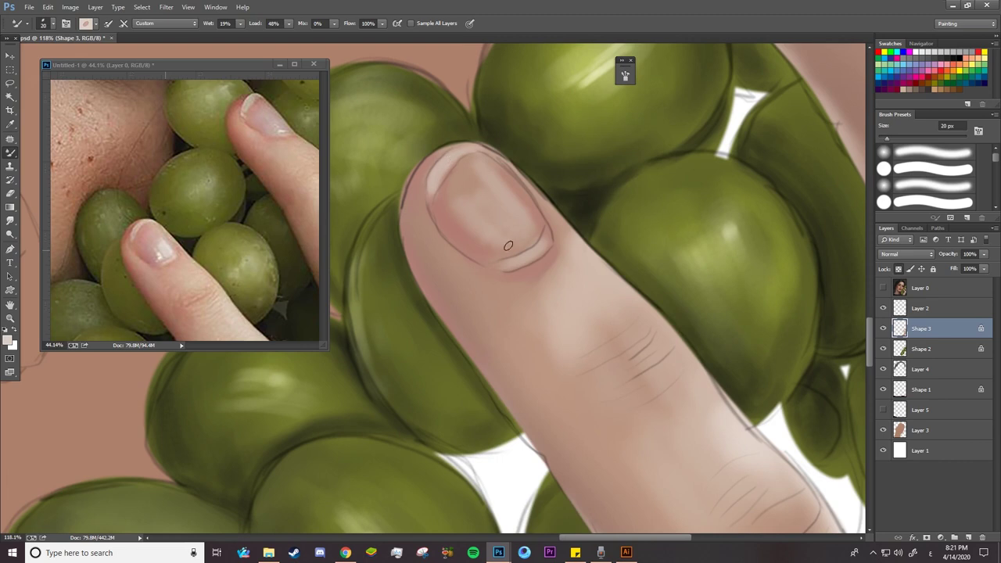
drag(533, 225, 530, 217)
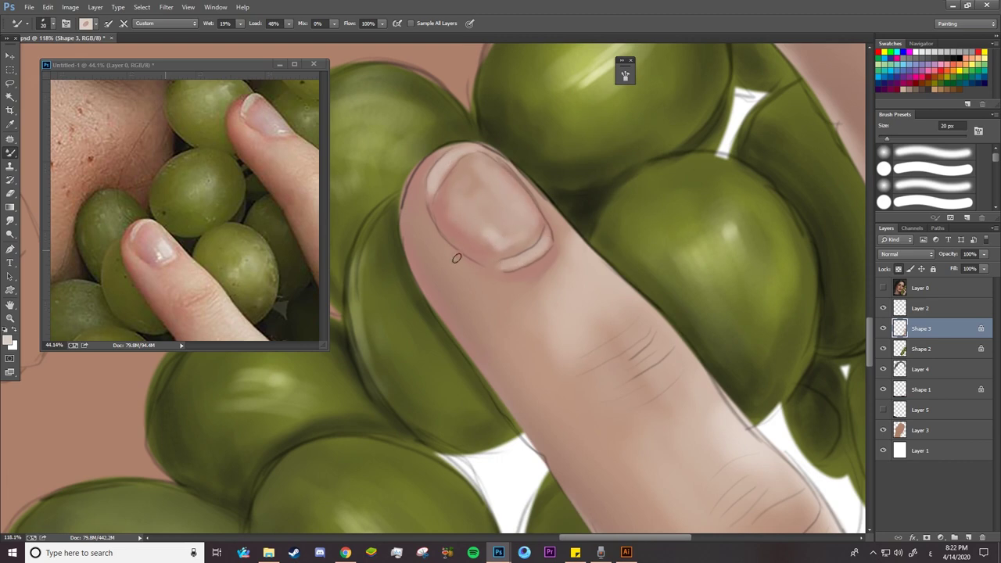
drag(457, 259, 481, 277)
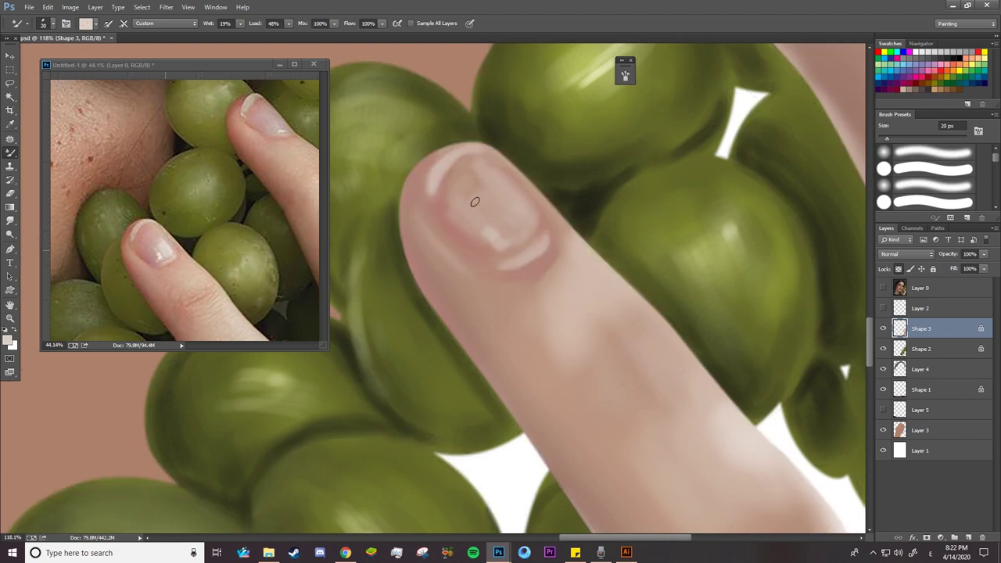
Set the brush to 40 px, then switch to the Dodge tool at 12 px and zoom to 106%
right_click(475, 199)
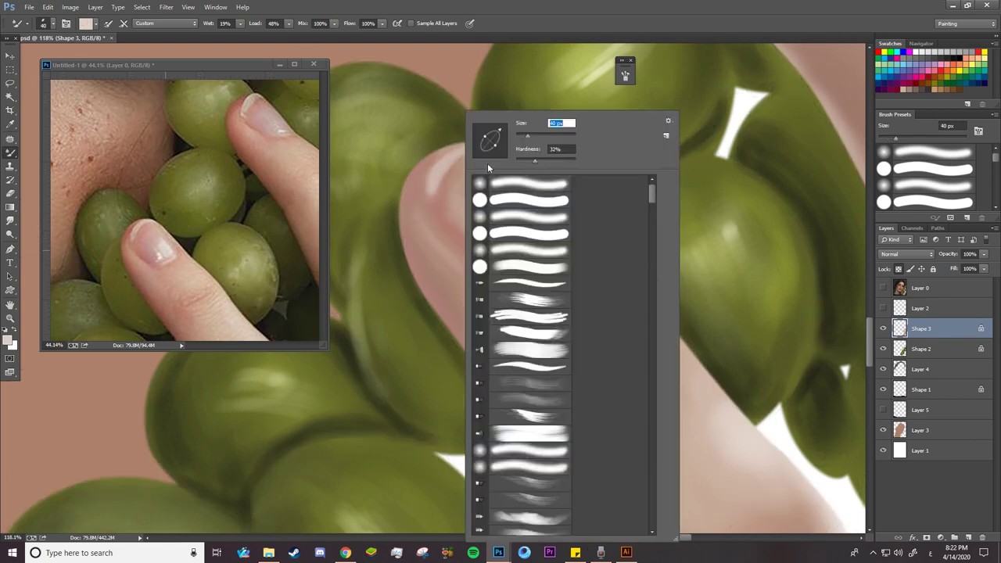
text(40)
key(Return)
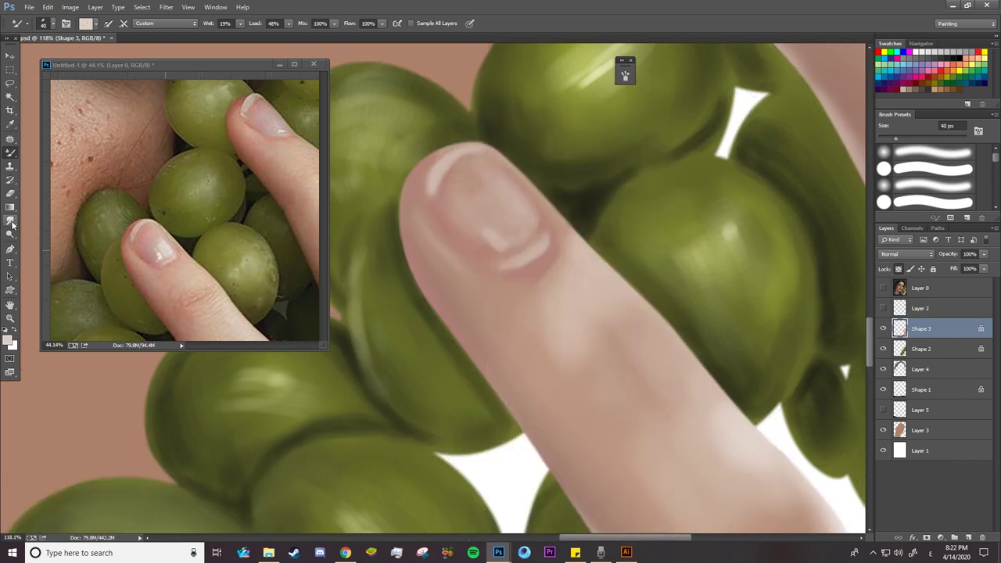
click(10, 229)
click(43, 222)
right_click(482, 237)
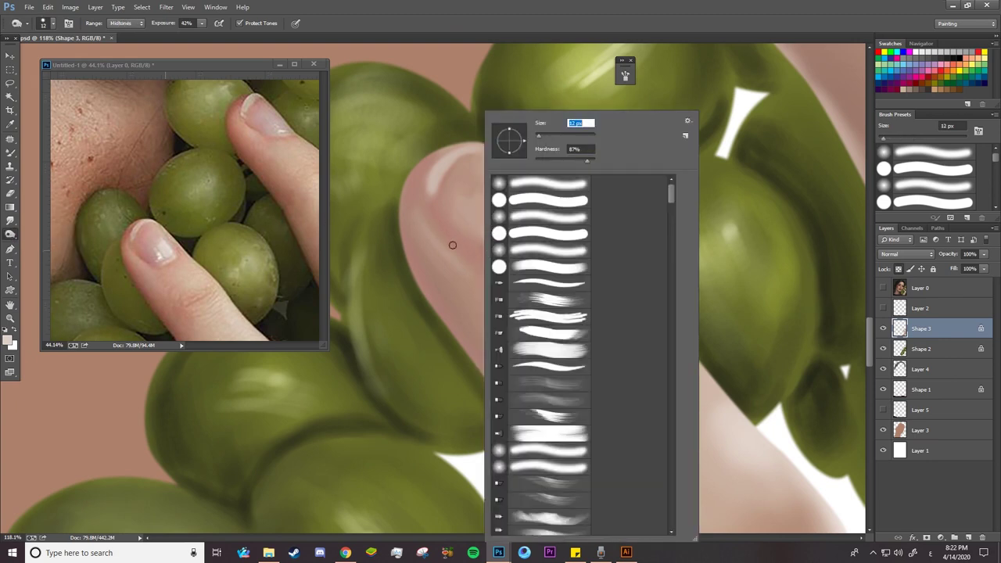
text(8)
key(Return)
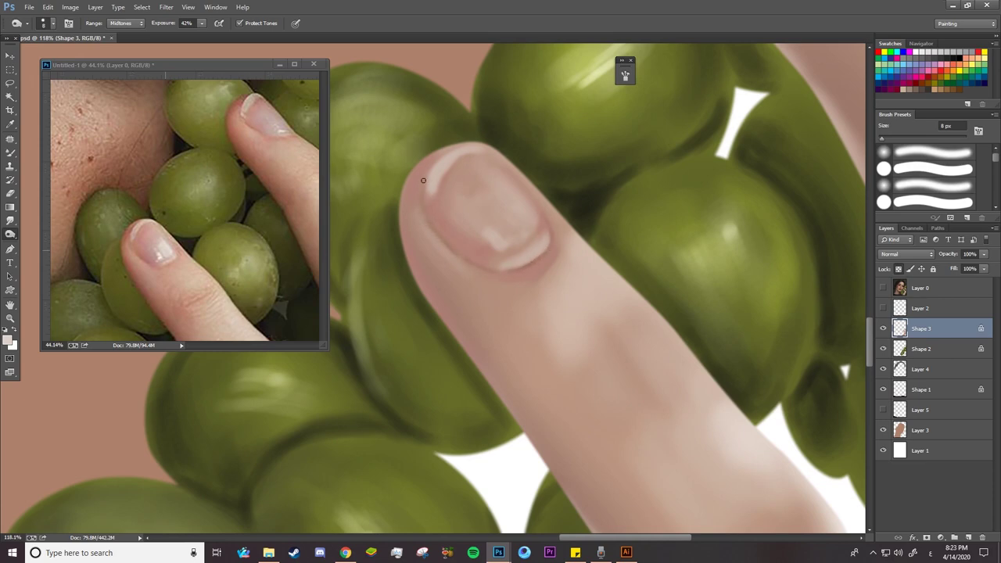
key(z)
drag(507, 265, 439, 234)
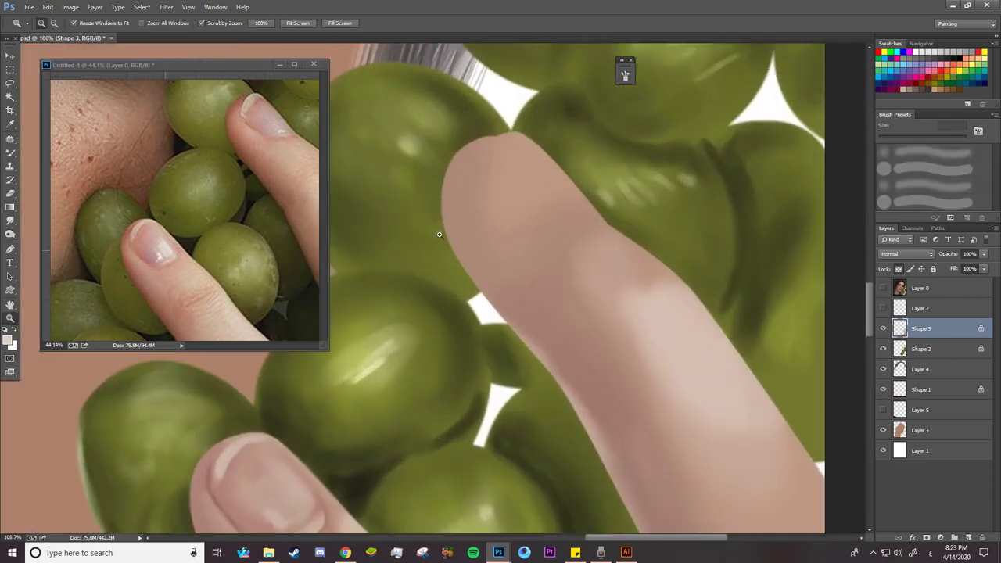
With the Mixer Brush at Mix 0% and Wet 43%, paint lighter skin on the fingertip below the nail
key(b)
click(883, 309)
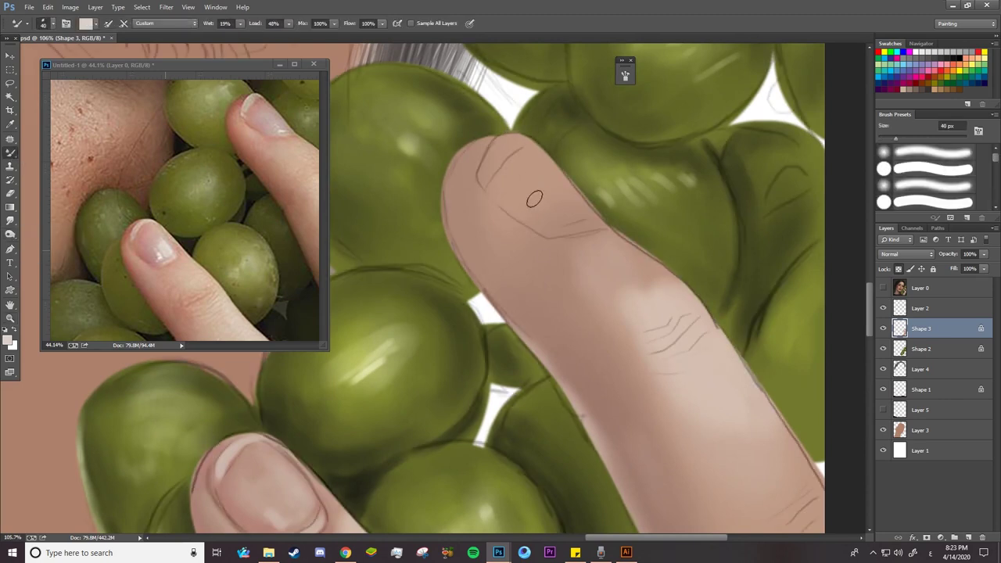
alt+click(261, 105)
key(alt+shift+0)
drag(209, 27, 226, 24)
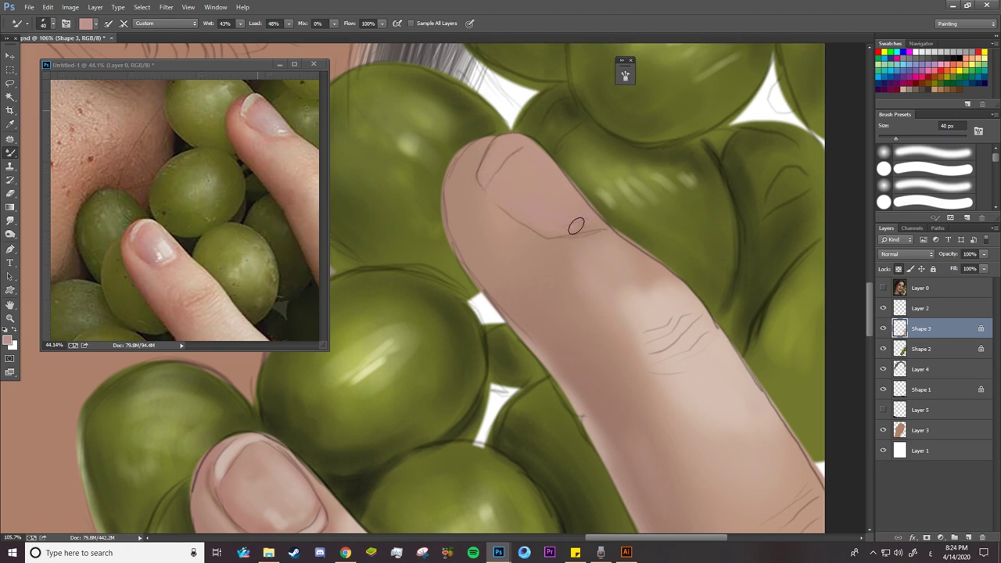
alt+click(276, 125)
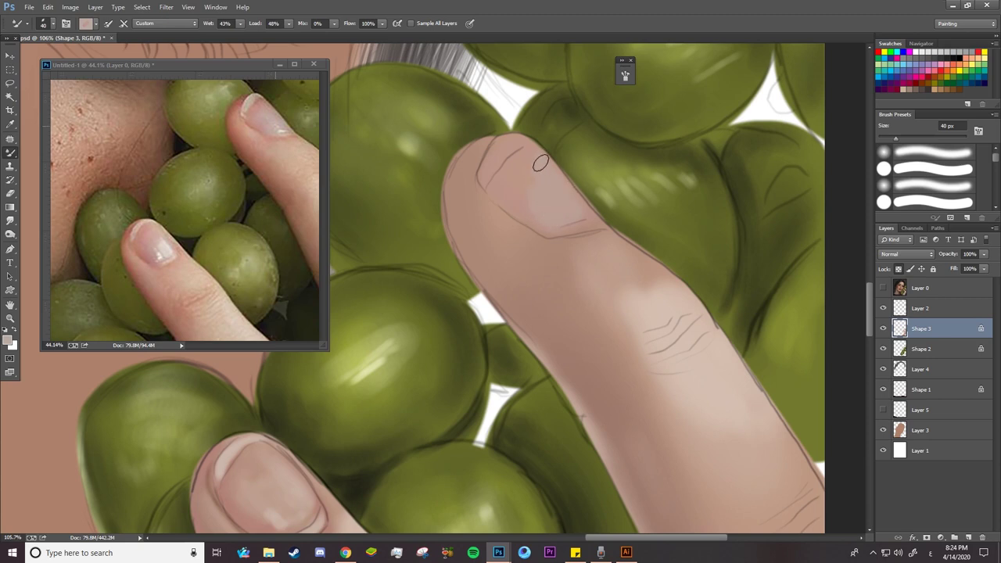
drag(537, 161, 571, 222)
Sample a new colour, swap to white, shrink the brush to 12 px and select the Dodge tool
alt+click(147, 226)
right_click(488, 166)
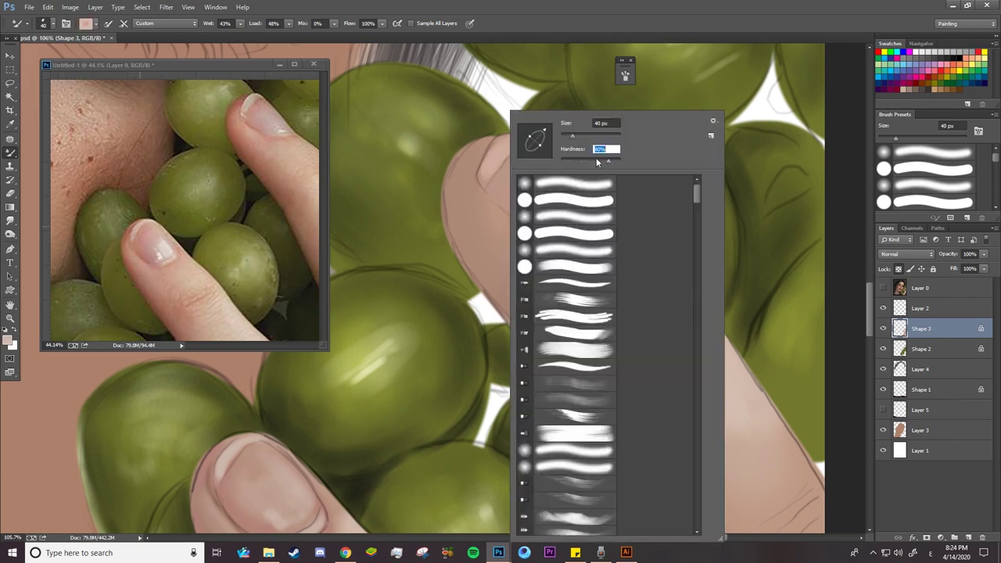
mouse_move(611, 141)
mouse_down()
mouse_move(595, 141)
mouse_move(603, 123)
mouse_move(622, 139)
mouse_up()
key(x)
right_click(517, 138)
right_click(573, 222)
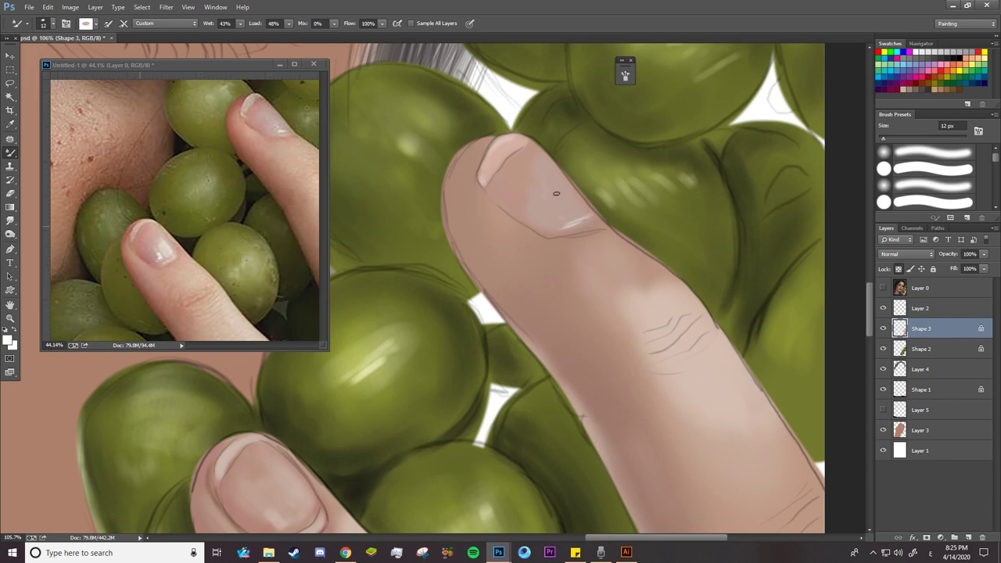
click(10, 234)
click(47, 234)
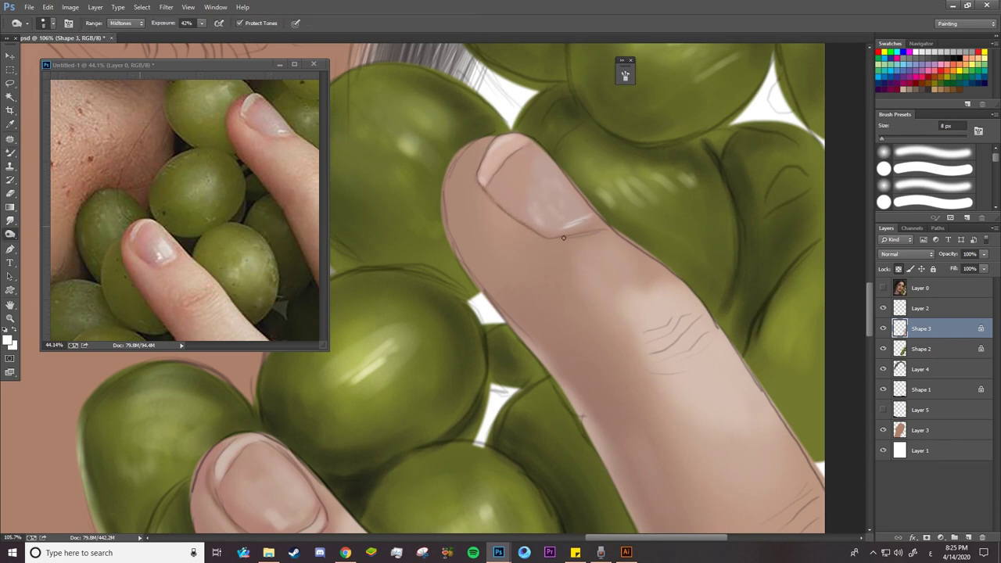
Hide the sketch layer, blend skin beside the fingernail with the Mixer Brush, then set Mix 100% and 99 px
click(883, 308)
scroll(437, 144, down, 3)
key(b)
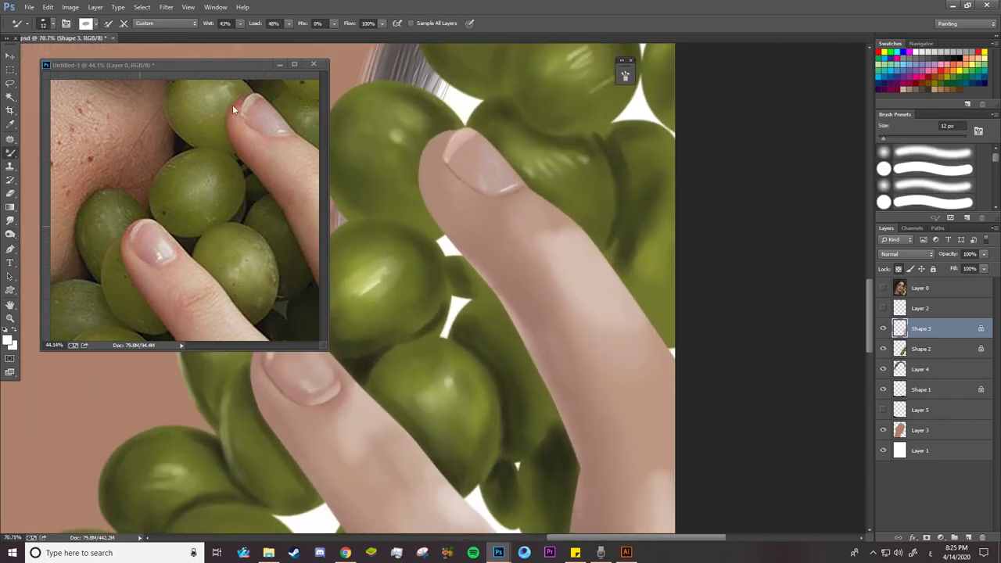
key(x)
scroll(436, 144, up, 3)
key(bracketright)
key(bracketright)
key(bracketright)
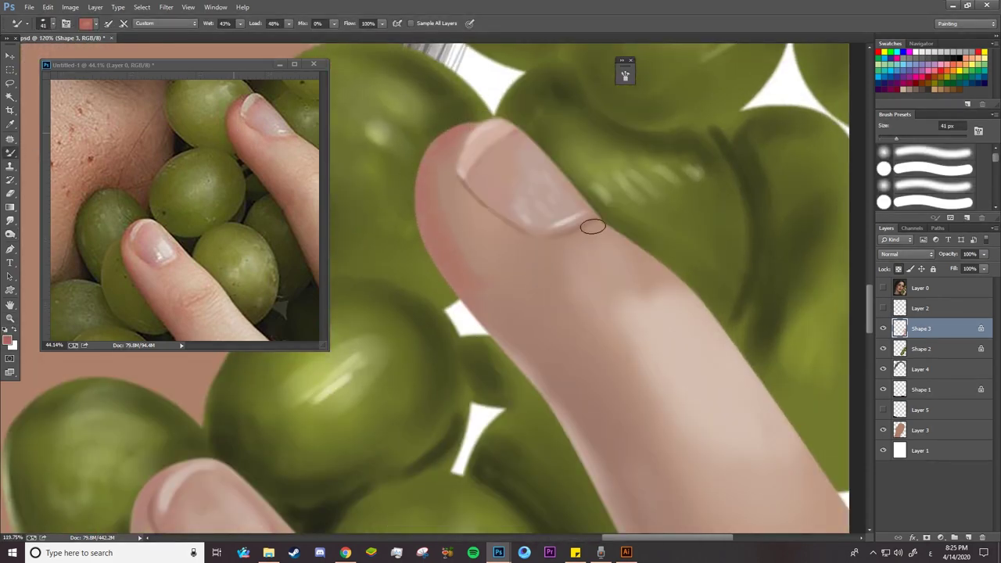
drag(474, 186, 486, 196)
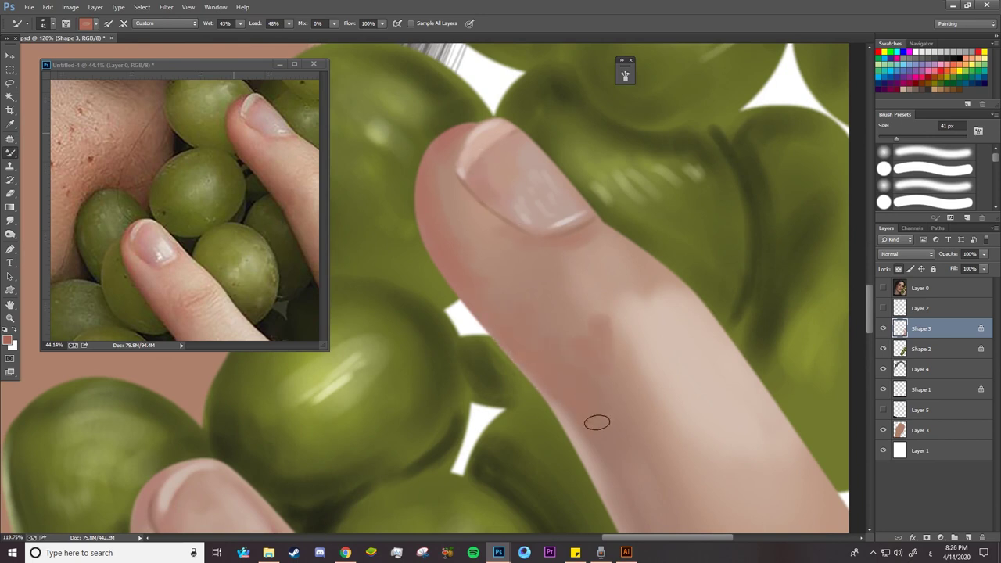
key(shift+0)
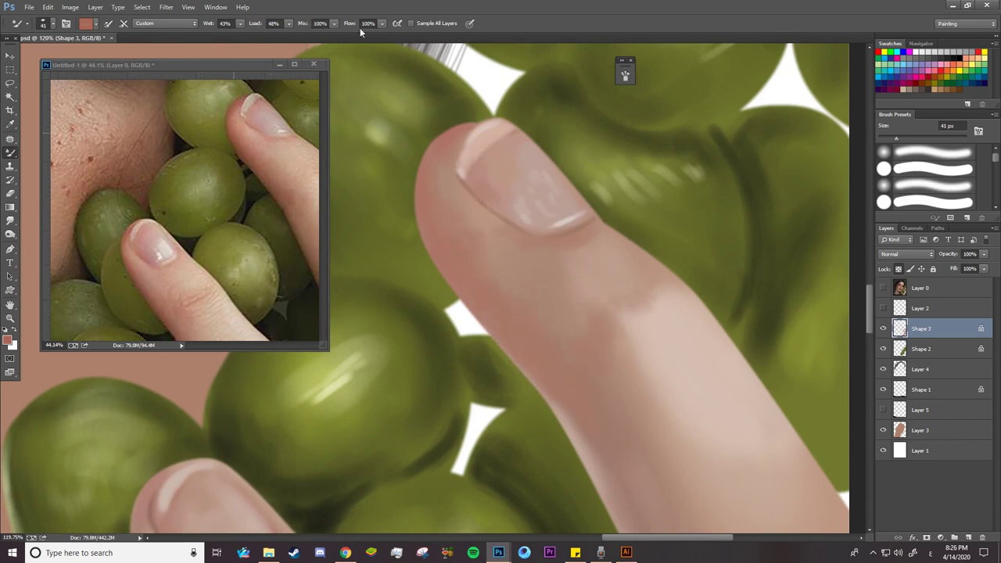
text(43)
right_click(626, 331)
click(590, 289)
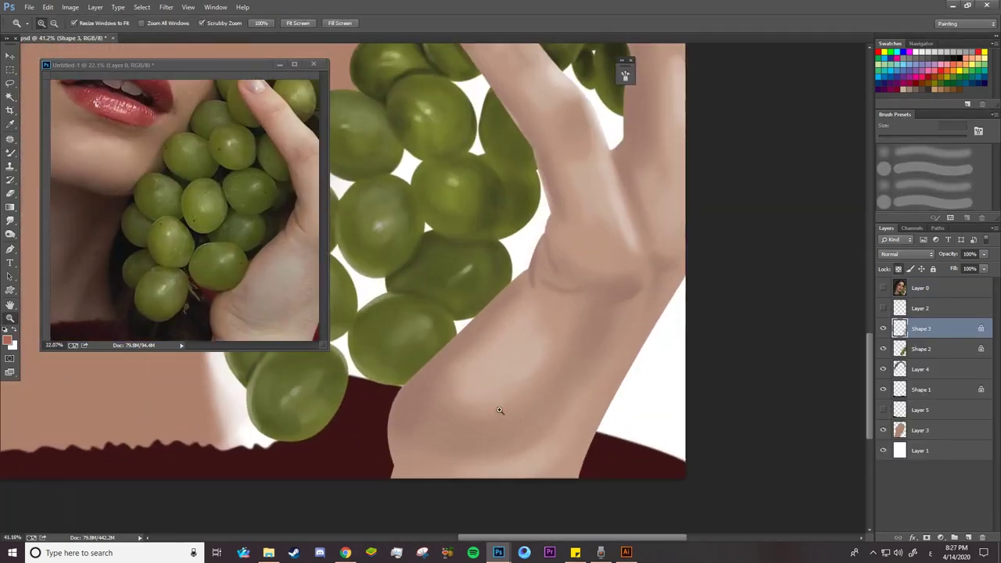
Pan and zoom the reference photo and canvas onto the finger crease area
key(b)
right_click(531, 277)
key(Escape)
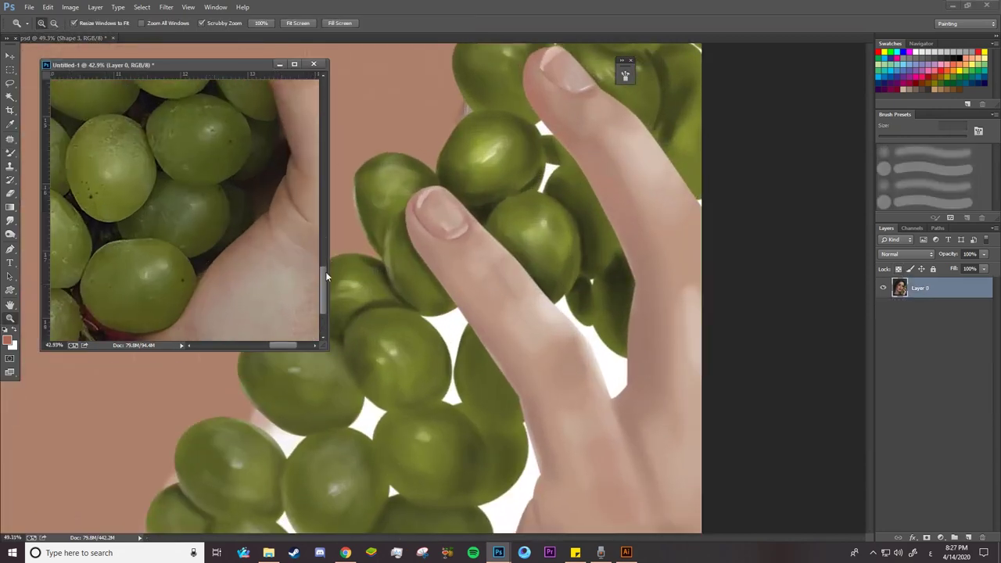
drag(327, 276, 298, 313)
click(279, 313)
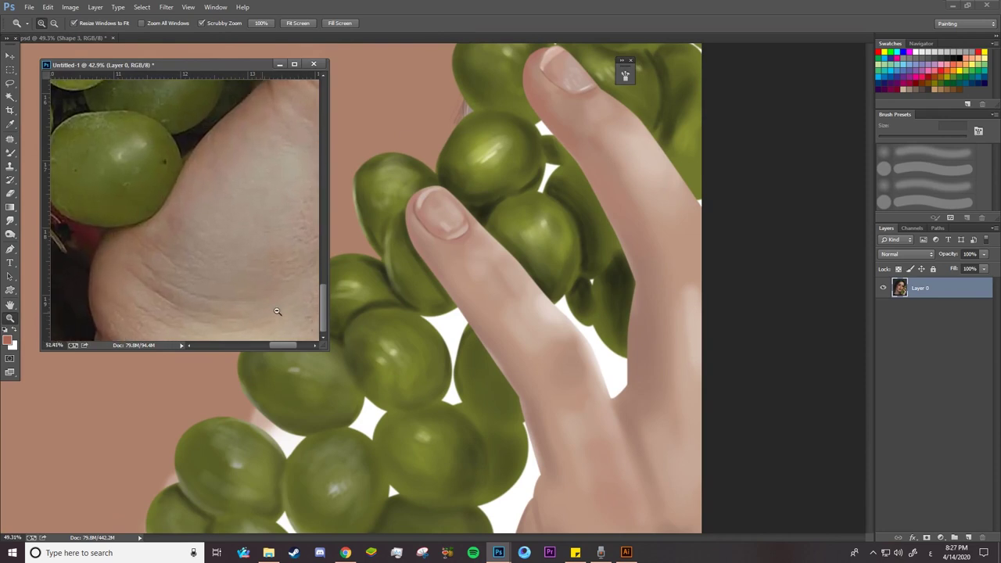
click(13, 232)
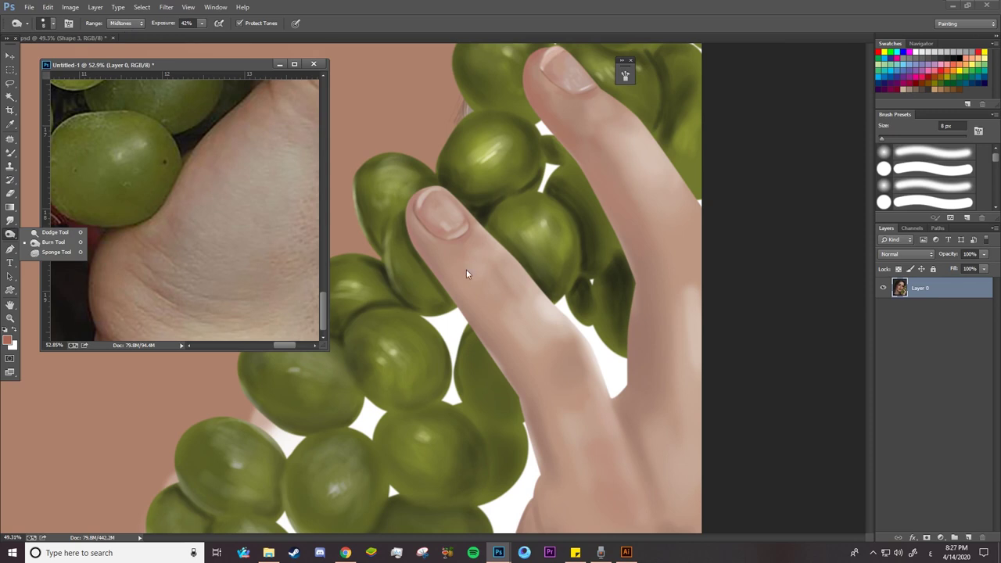
click(486, 294)
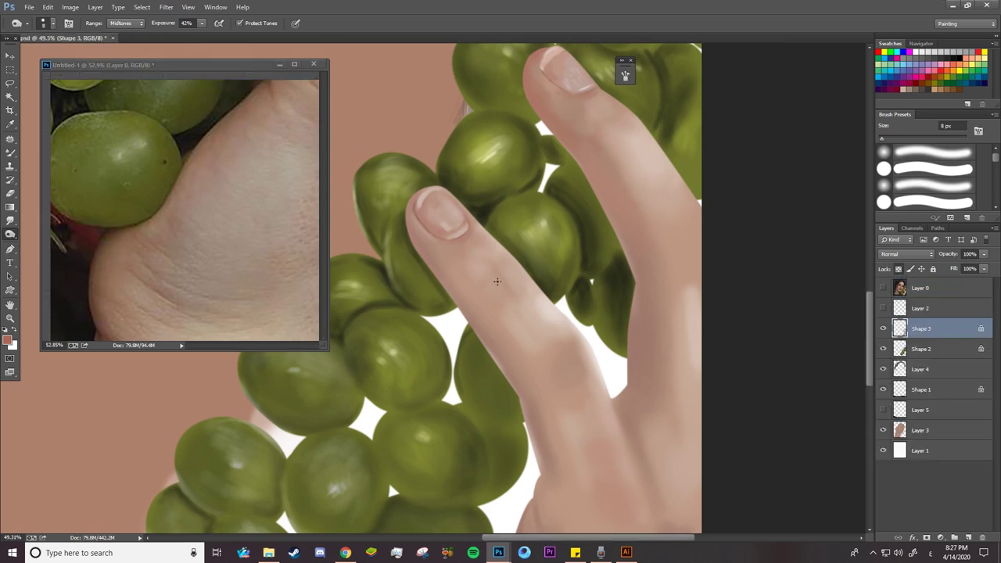
key(b)
scroll(487, 299, up, 3)
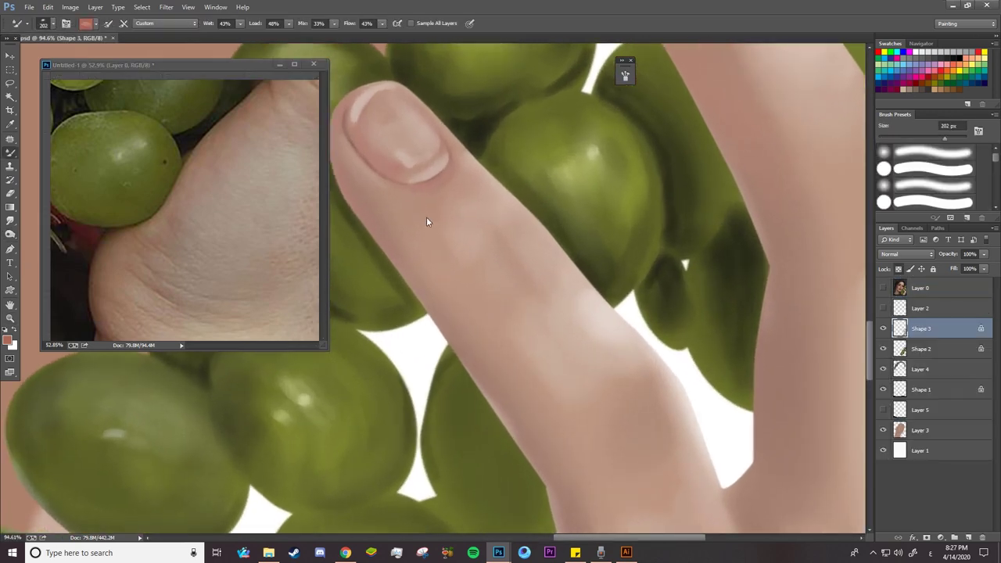
Select the Burn tool, undo two test crease strokes and set its range to Midtones
click(12, 235)
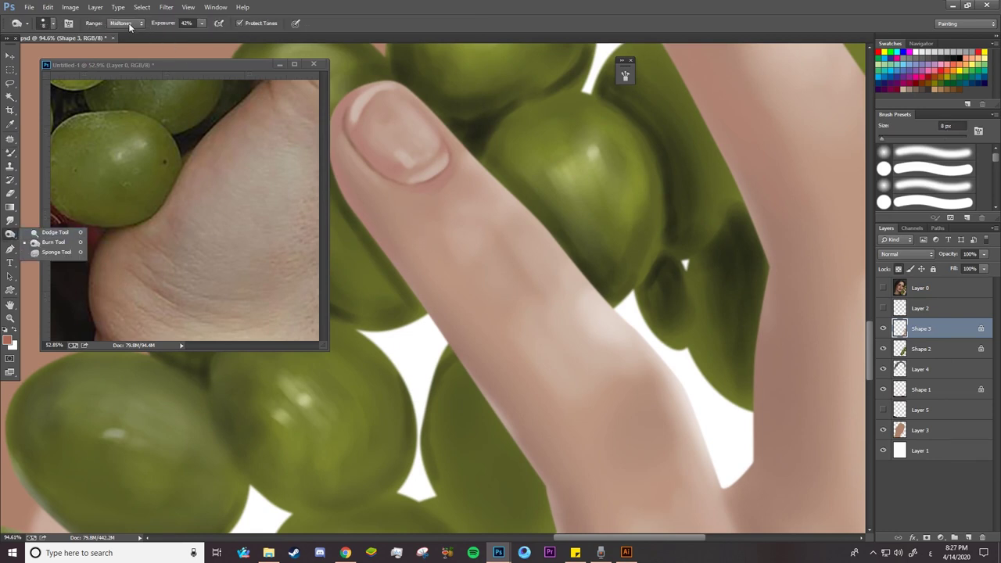
click(443, 259)
drag(439, 258, 475, 244)
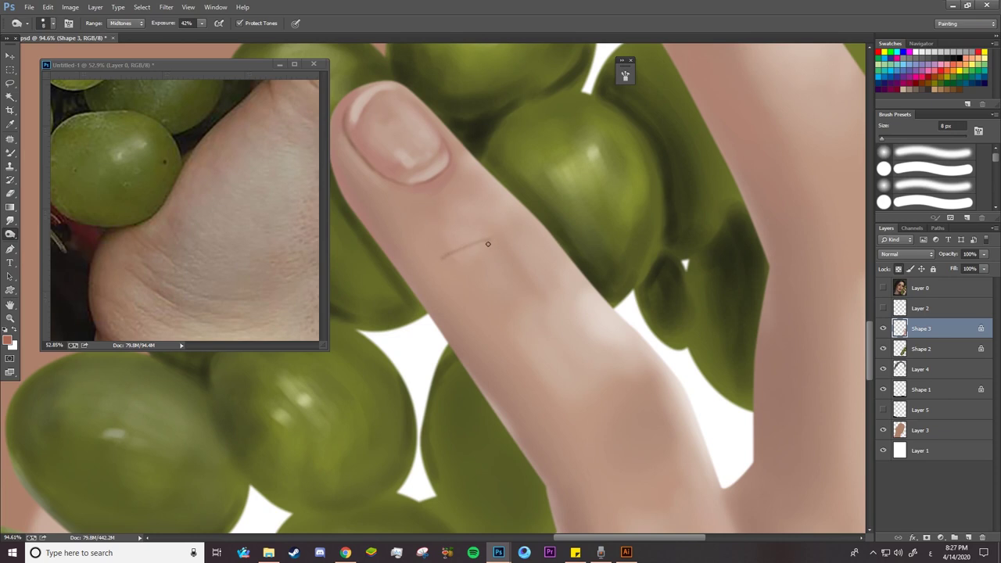
key(ctrl+z)
click(127, 25)
click(124, 23)
drag(427, 237, 484, 223)
key(ctrl+z)
click(128, 24)
click(127, 38)
Show the sketch layer and darken the finger's crease lines with the Burn tool
click(883, 309)
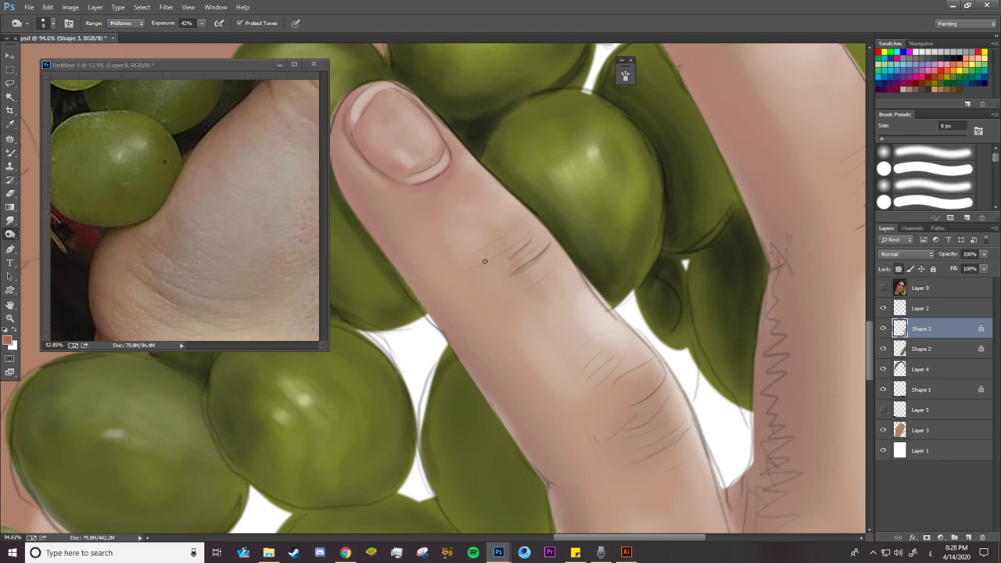
drag(485, 262, 528, 233)
drag(480, 249, 525, 222)
drag(639, 396, 662, 384)
drag(617, 433, 663, 407)
drag(644, 460, 681, 438)
drag(870, 333, 870, 384)
drag(579, 219, 582, 273)
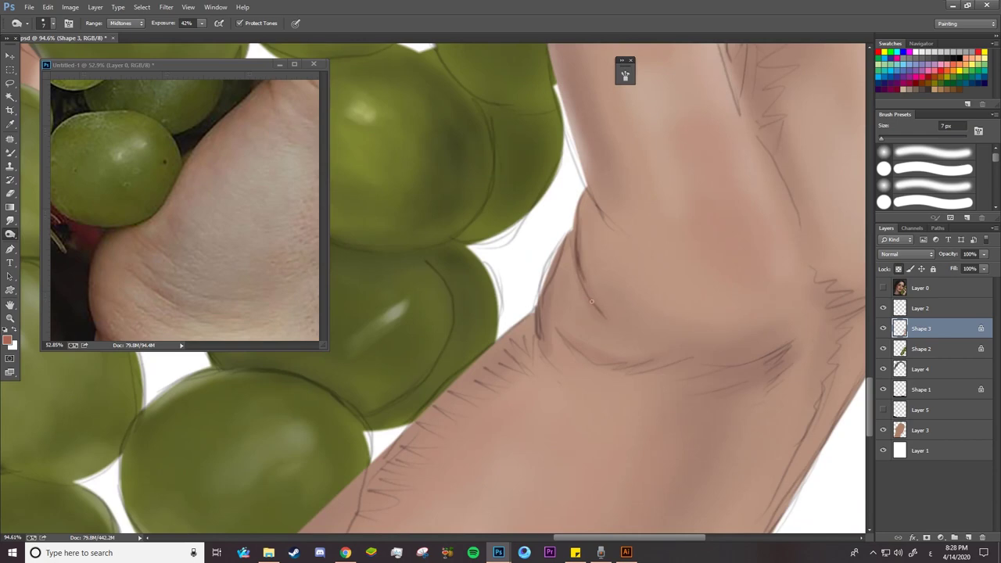
drag(694, 373, 321, 299)
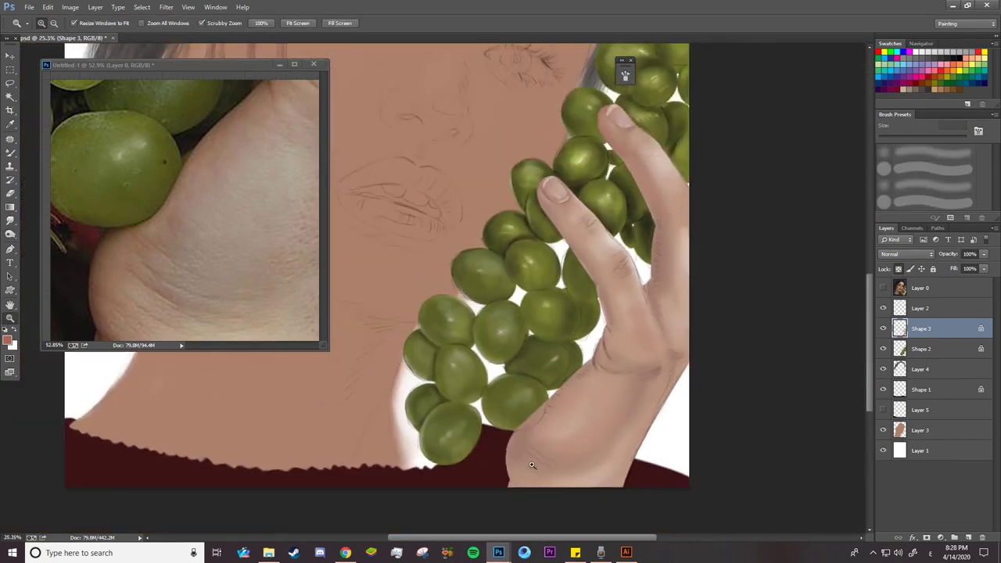
Rotate the view along the arm and burn in the middle and lower arm crease lines
key(b)
key(o)
drag(251, 264, 369, 281)
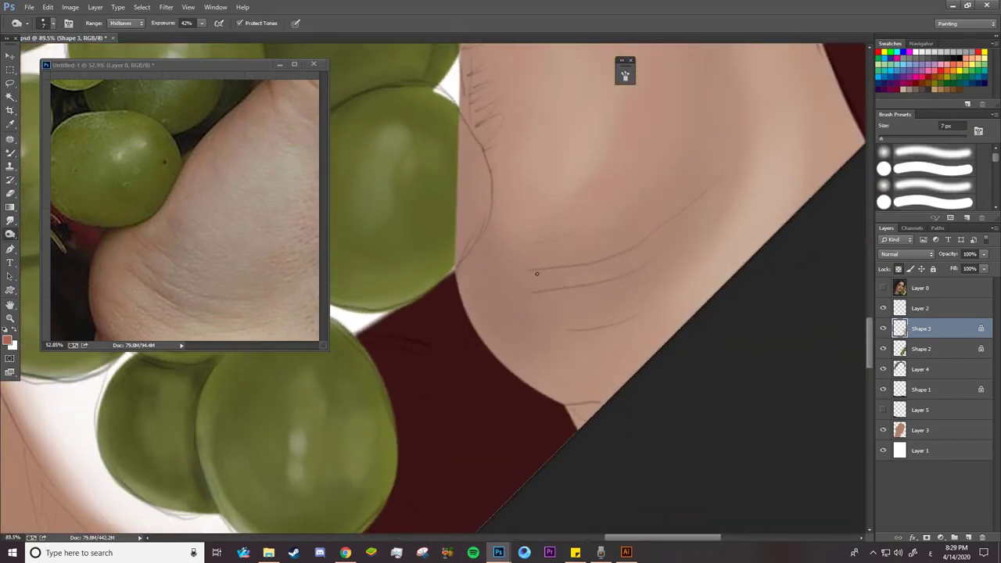
drag(529, 295, 612, 281)
drag(571, 331, 635, 316)
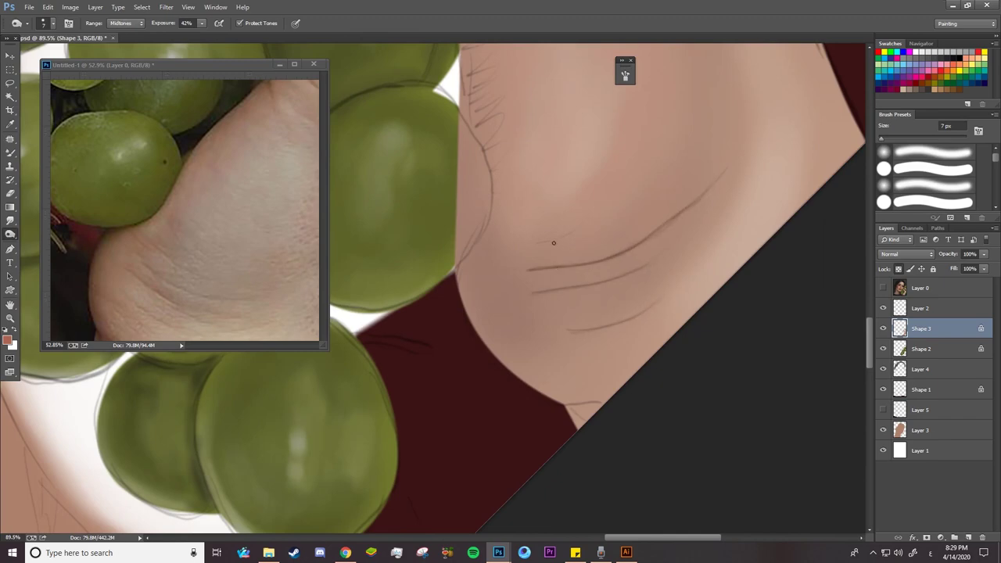
Zoom in and darken more crease lines on the finger, then zoom out to see grapes and hand
key(z)
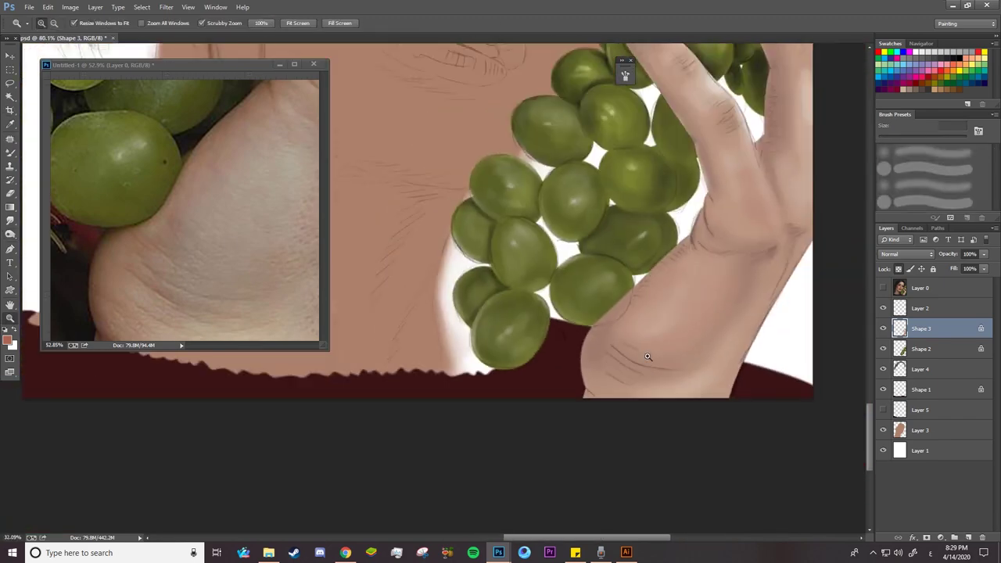
drag(501, 282, 884, 169)
key(o)
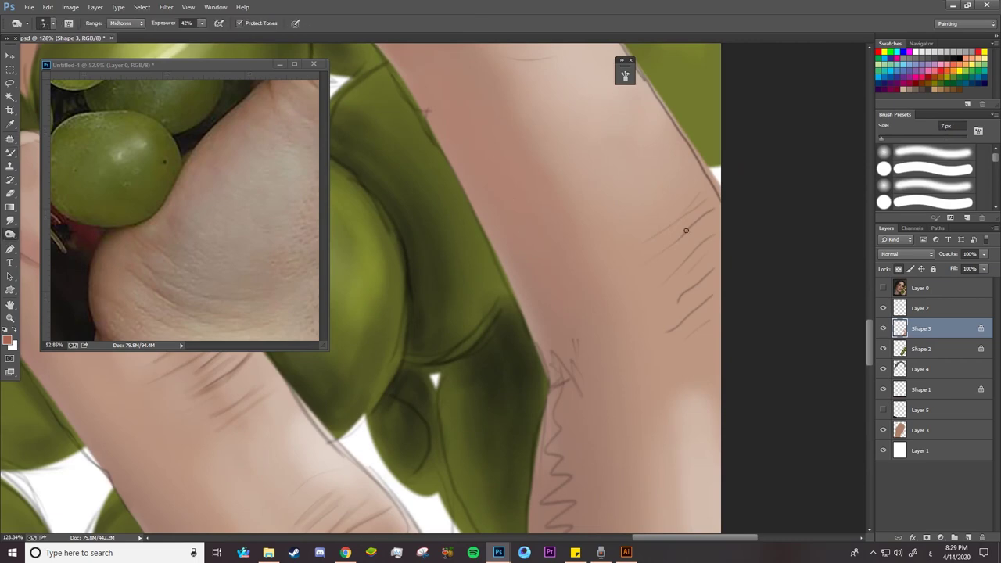
drag(709, 268, 681, 294)
drag(685, 222, 661, 240)
scroll(854, 324, up, 5)
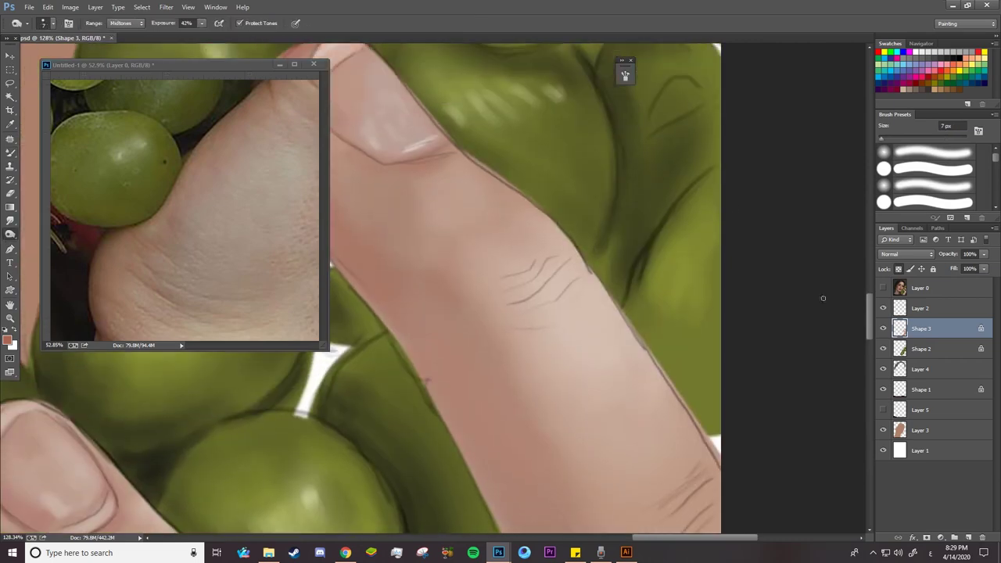
mouse_move(559, 258)
mouse_down()
mouse_move(515, 280)
mouse_move(524, 312)
mouse_up()
key(z)
mouse_move(412, 375)
mouse_down()
mouse_move(534, 472)
mouse_move(579, 472)
mouse_up()
key(o)
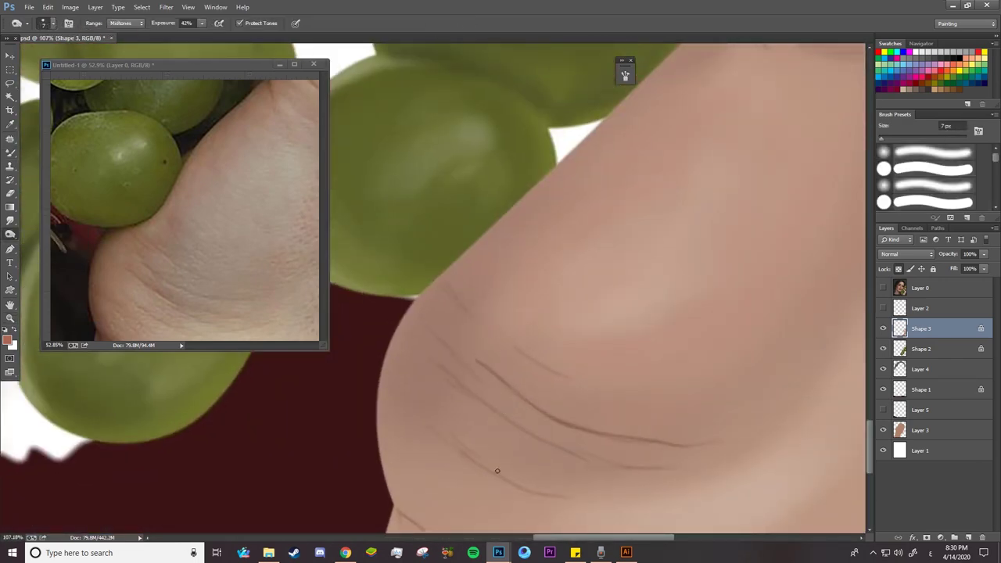
Switch to the Dodge tool with an 8 px brush and 45% exposure
right_click(10, 233)
click(47, 234)
right_click(515, 338)
text(10)
click(486, 338)
key(ctrl+z)
key(bracketleft)
key(bracketleft)
mouse_move(167, 28)
mouse_down()
mouse_move(151, 28)
mouse_move(156, 45)
mouse_up()
Select the Smudge tool, review the thumb and wrist, then show the Layer 0 reference photo
key(z)
drag(662, 471, 546, 385)
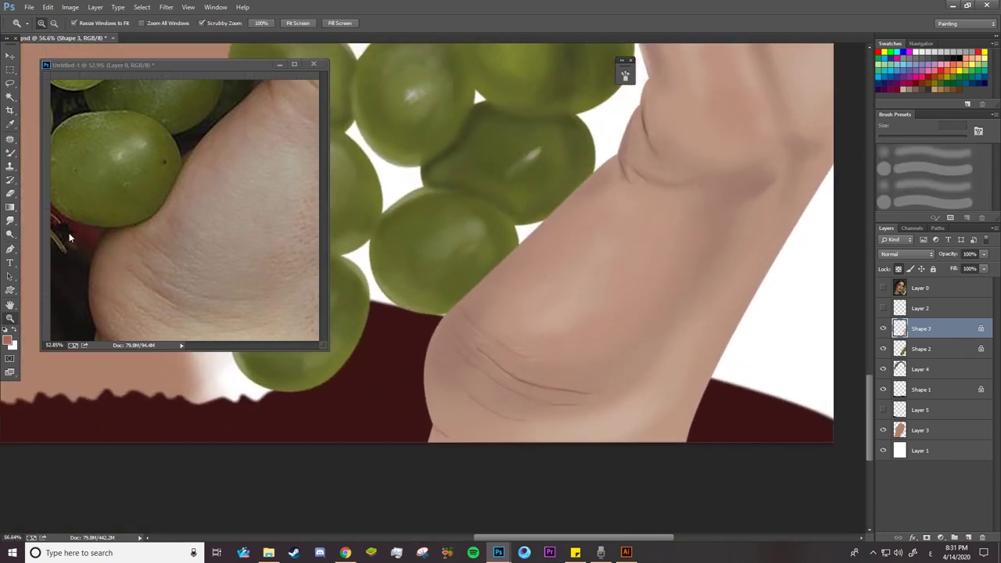
click(15, 222)
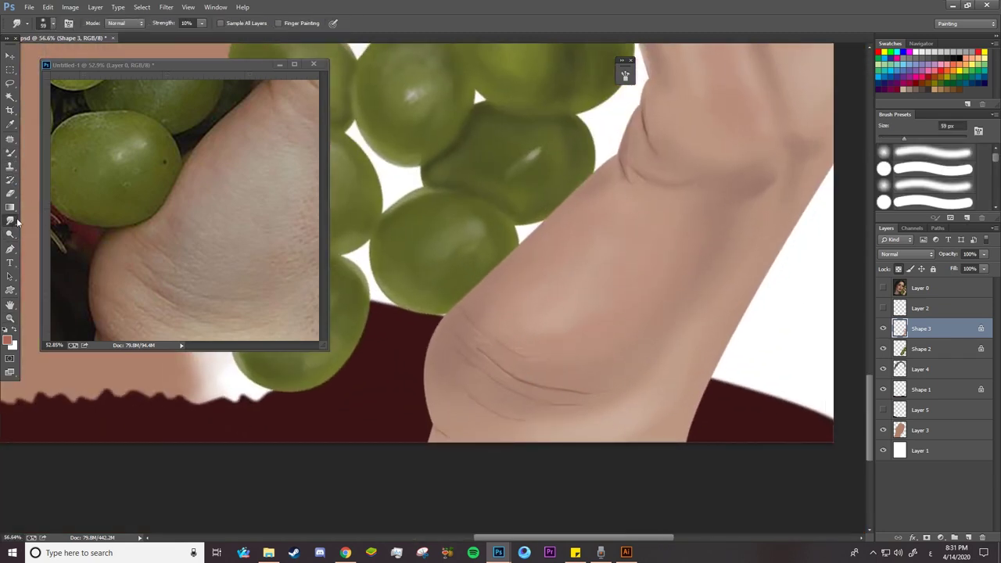
key(z)
mouse_move(480, 368)
mouse_down()
mouse_move(527, 383)
mouse_move(423, 377)
mouse_up()
key(z)
mouse_move(246, 313)
mouse_down()
mouse_move(306, 306)
mouse_move(258, 309)
mouse_up()
mouse_move(775, 226)
mouse_down()
mouse_move(731, 226)
mouse_move(751, 226)
mouse_up()
key(o)
click(883, 288)
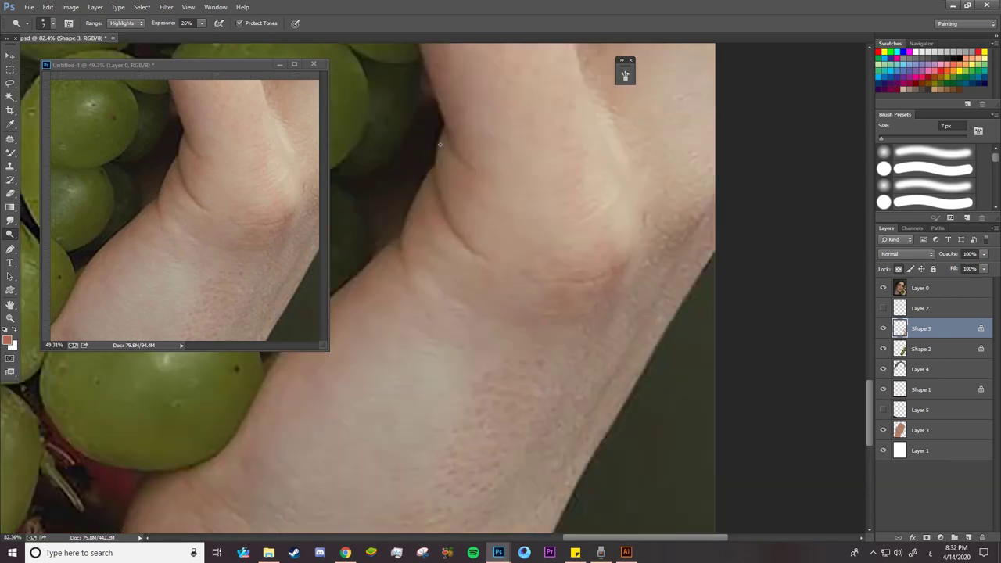
Hide the reference photo layer and brighten the skin along the finger wrinkles with an 8 px brush
right_click(612, 119)
drag(701, 149, 708, 149)
key(Return)
scroll(859, 391, up, 5)
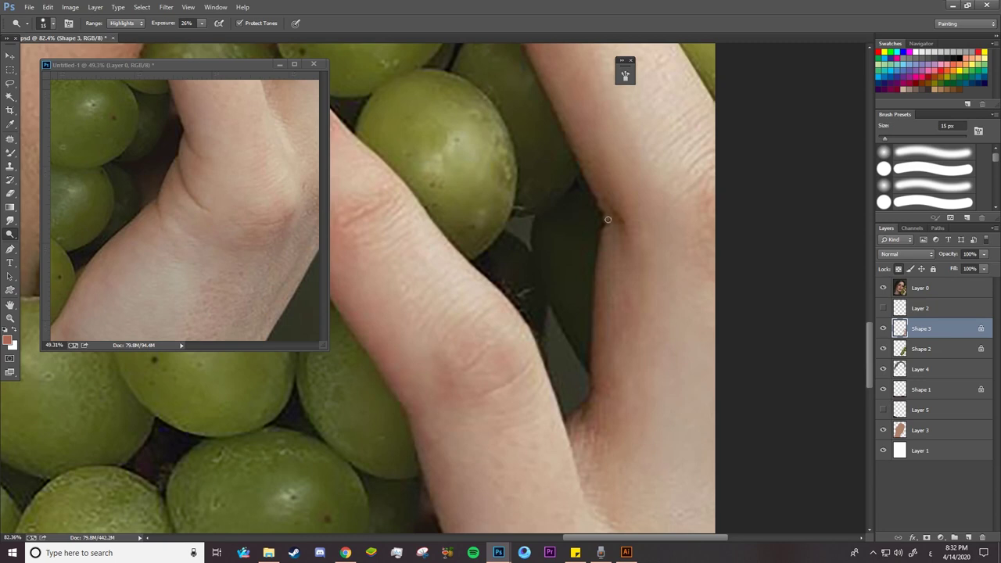
scroll(526, 194, up, 5)
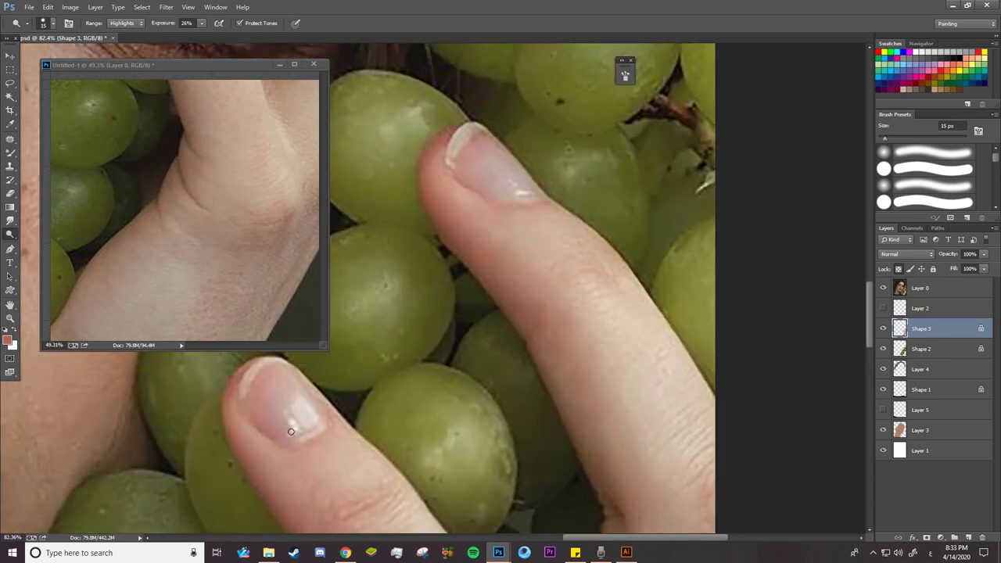
click(883, 288)
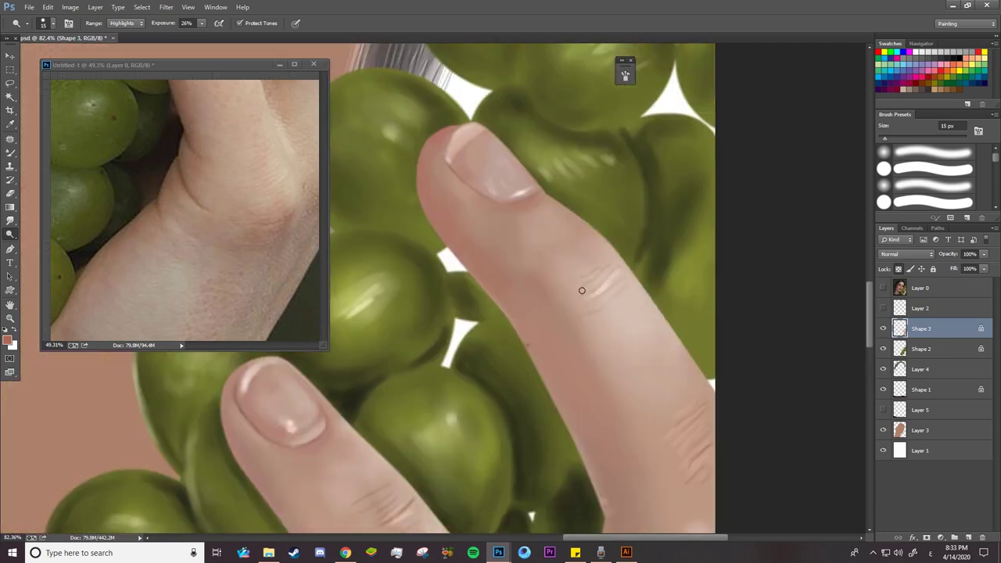
key(bracketleft)
key(bracketleft)
key(bracketleft)
scroll(840, 348, down, 5)
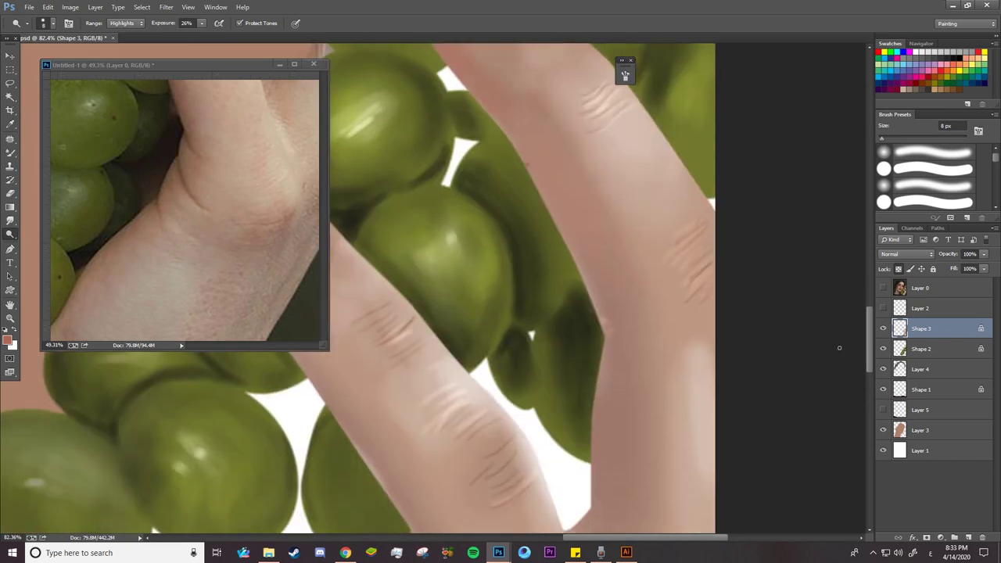
drag(708, 253, 676, 310)
Add a highlight along the finger's edge using a 19 px brush
scroll(486, 316, down, 5)
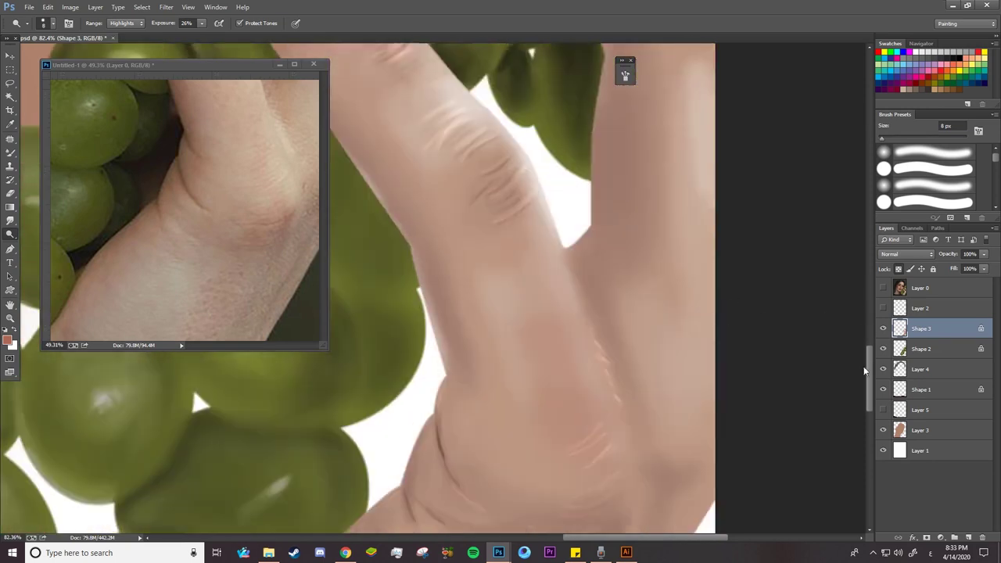
scroll(609, 312, down, 5)
scroll(184, 212, up, 5)
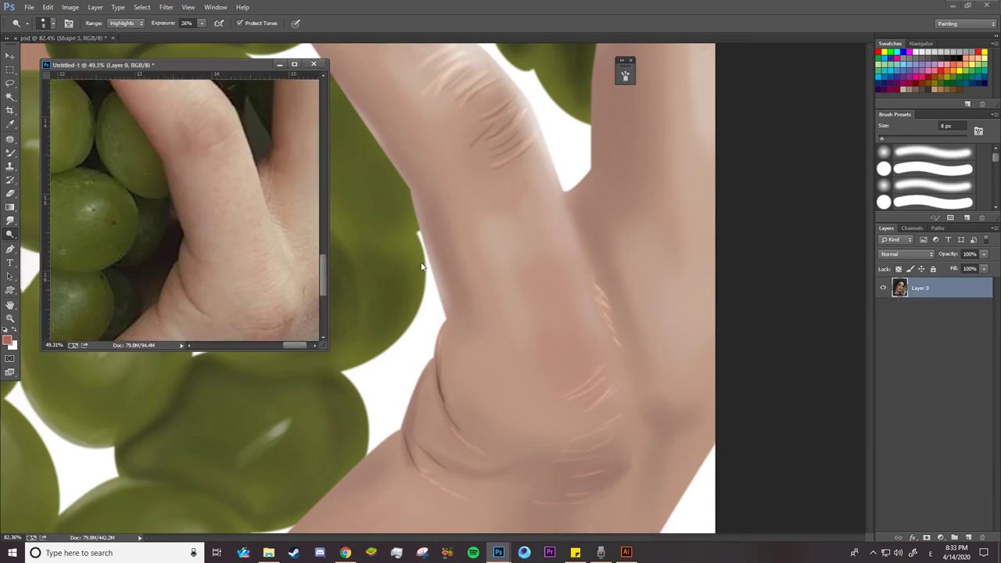
right_click(568, 222)
drag(641, 123, 665, 123)
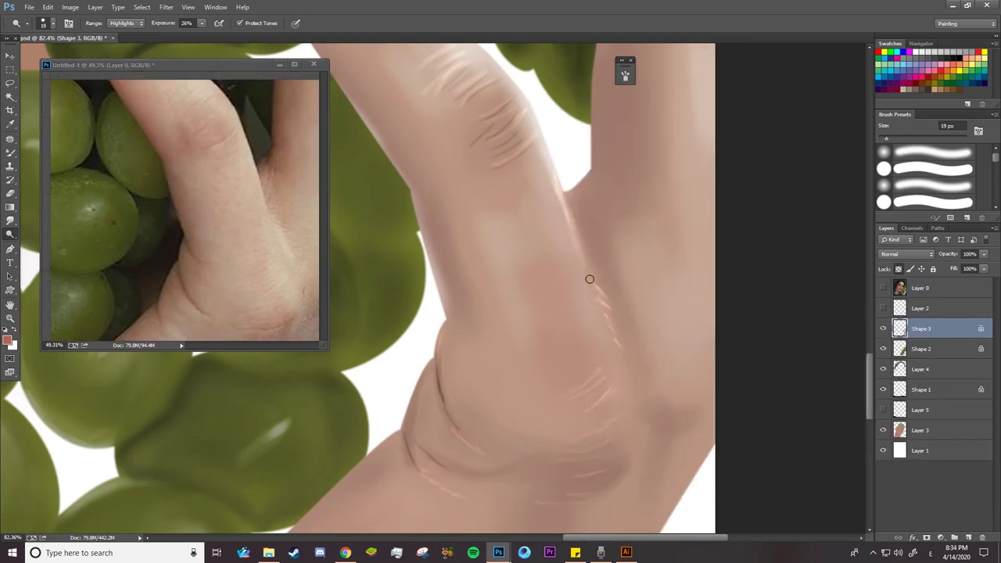
drag(592, 271, 563, 188)
key(bracketleft)
Switch to darkening tones and deepen the creases between the fingers and along the knuckle with a 31 px brush
key(shift+o)
right_click(596, 163)
drag(626, 137, 657, 137)
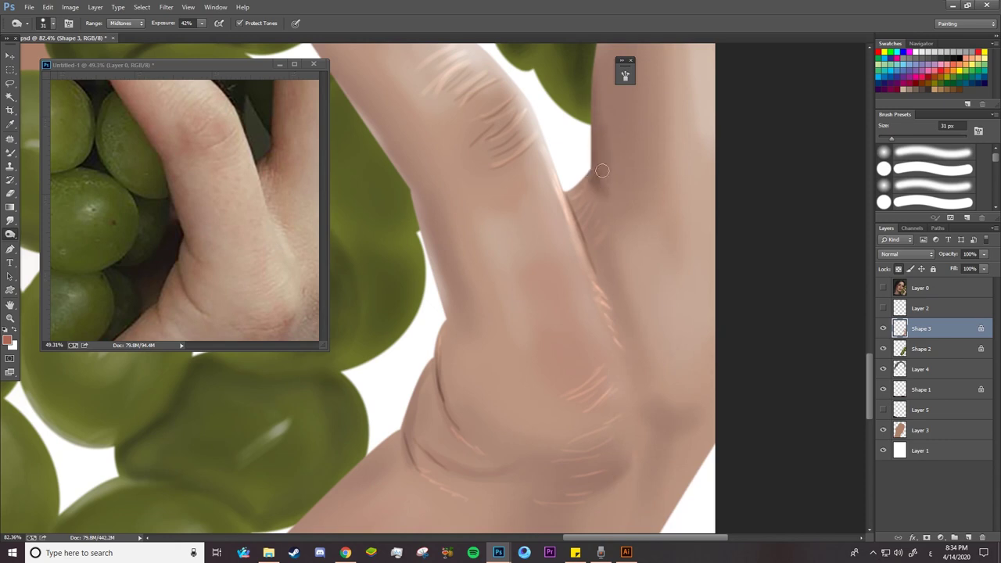
drag(603, 273, 585, 228)
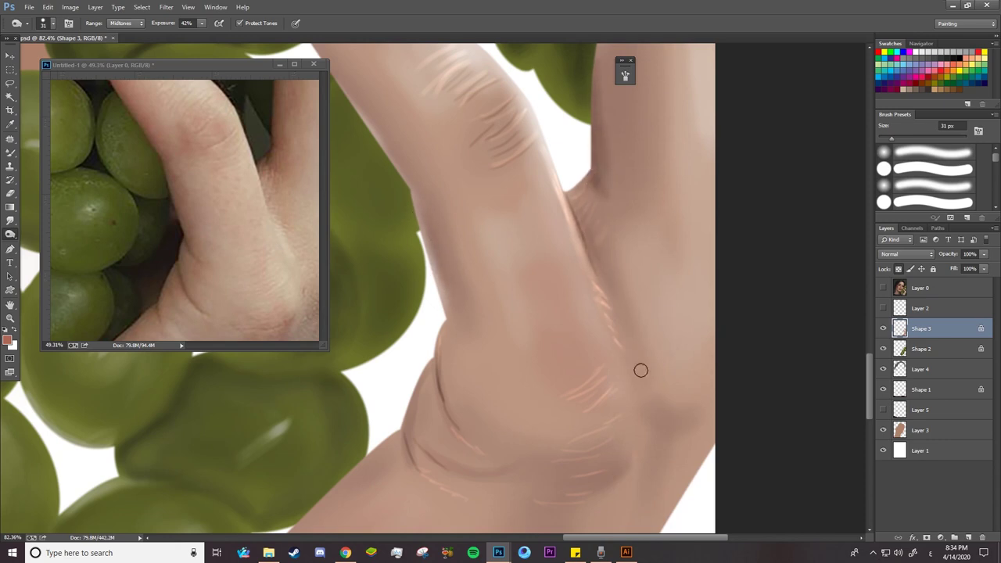
drag(418, 392, 433, 373)
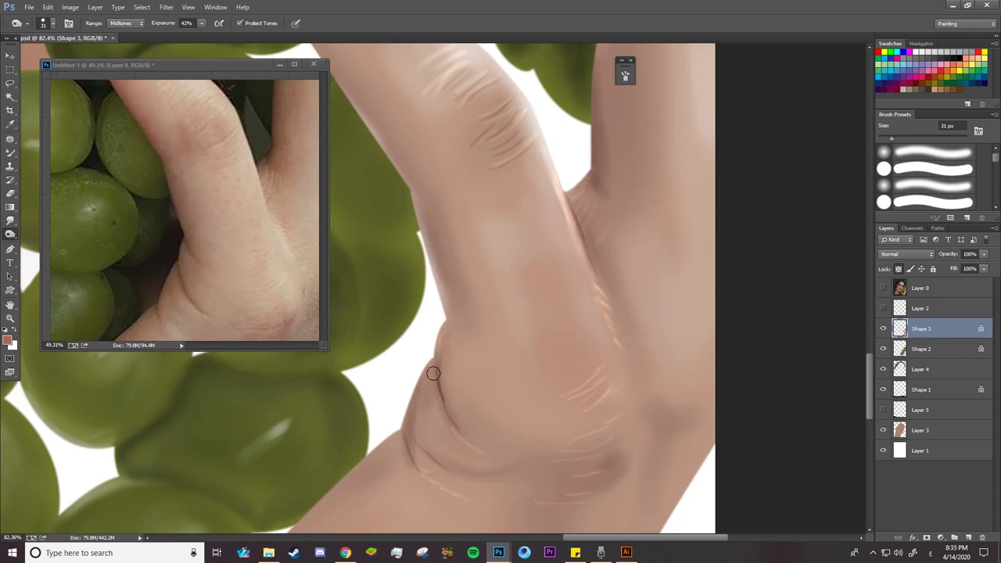
Zoom out to the whole hand and darken the palm's left edge and crease lines
key(z)
alt+click(500, 403)
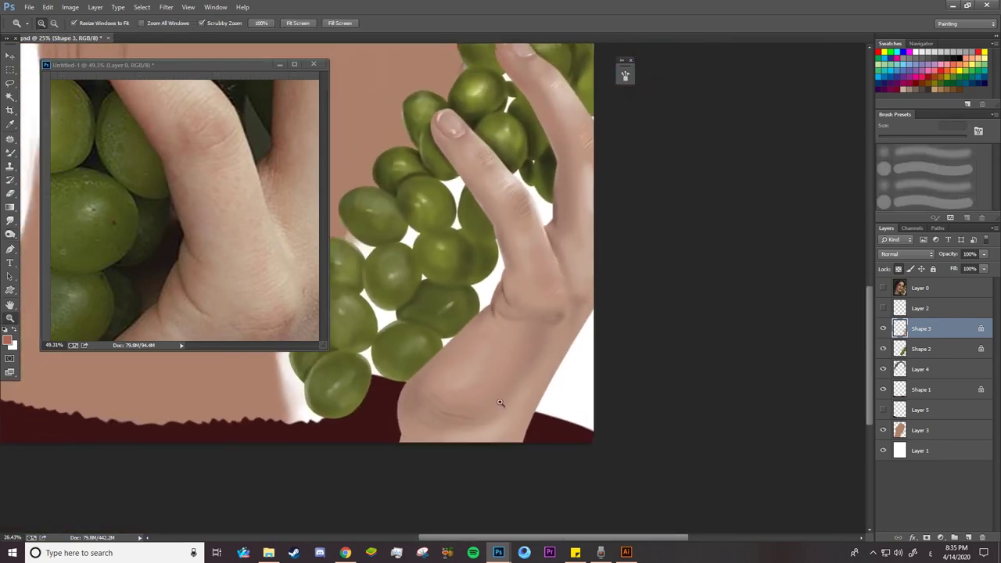
scroll(501, 402, up, 3)
right_click(470, 328)
key(Escape)
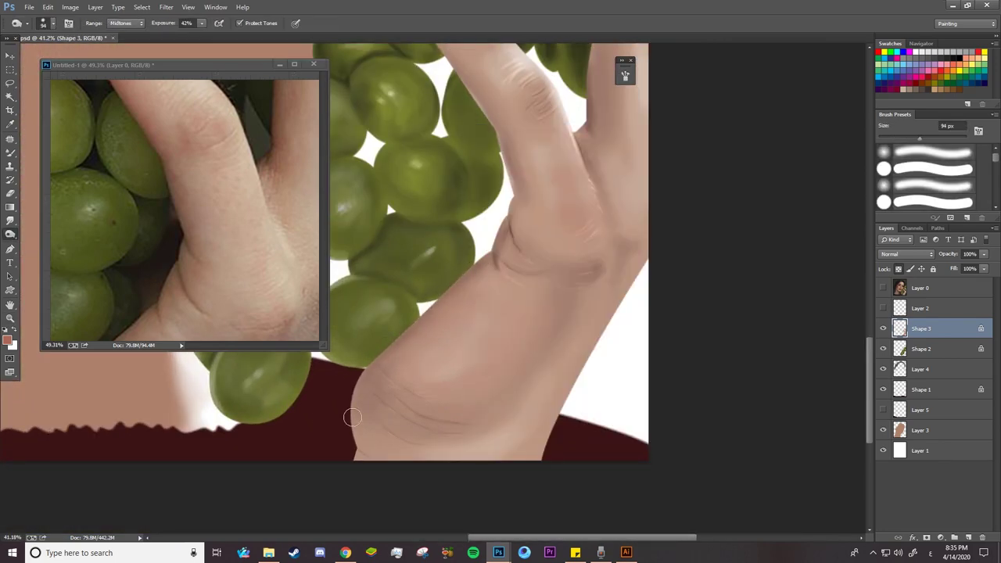
mouse_move(352, 418)
mouse_down()
mouse_move(351, 380)
mouse_move(360, 447)
mouse_move(372, 451)
mouse_up()
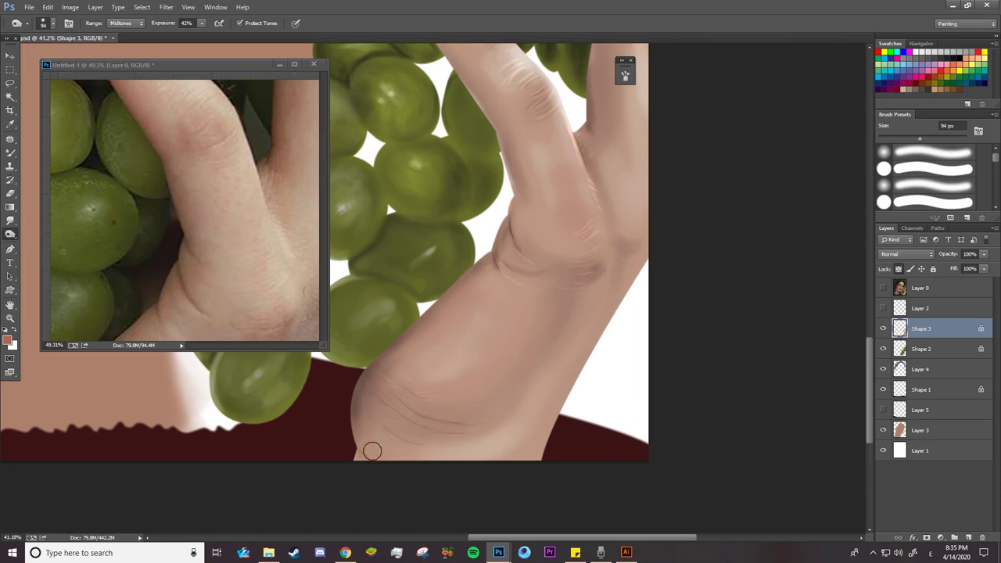
Switch to the regular painting brush at 367 px
key(z)
key(ctrl+s)
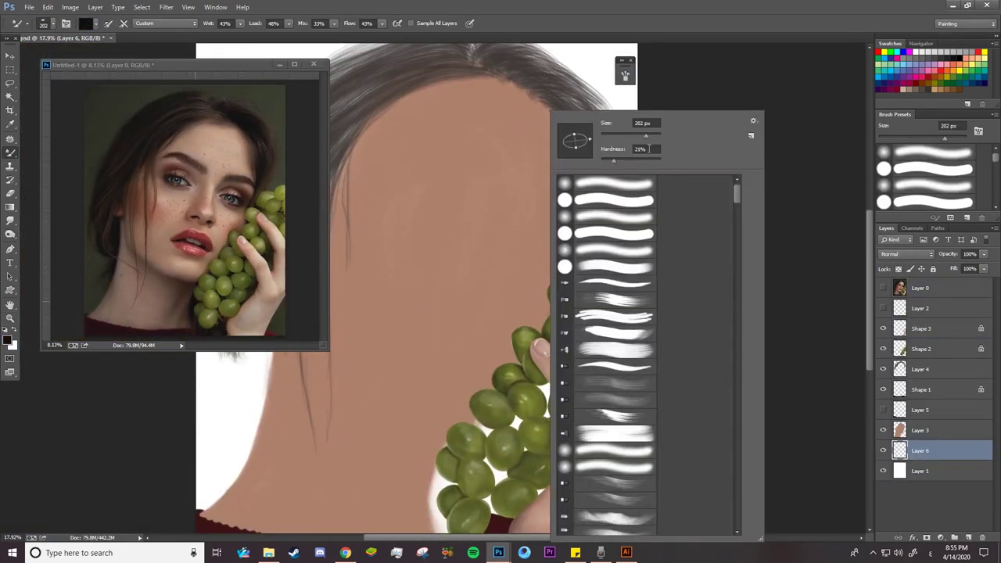
right_click(11, 152)
click(47, 151)
right_click(528, 387)
drag(646, 136, 661, 135)
key(Return)
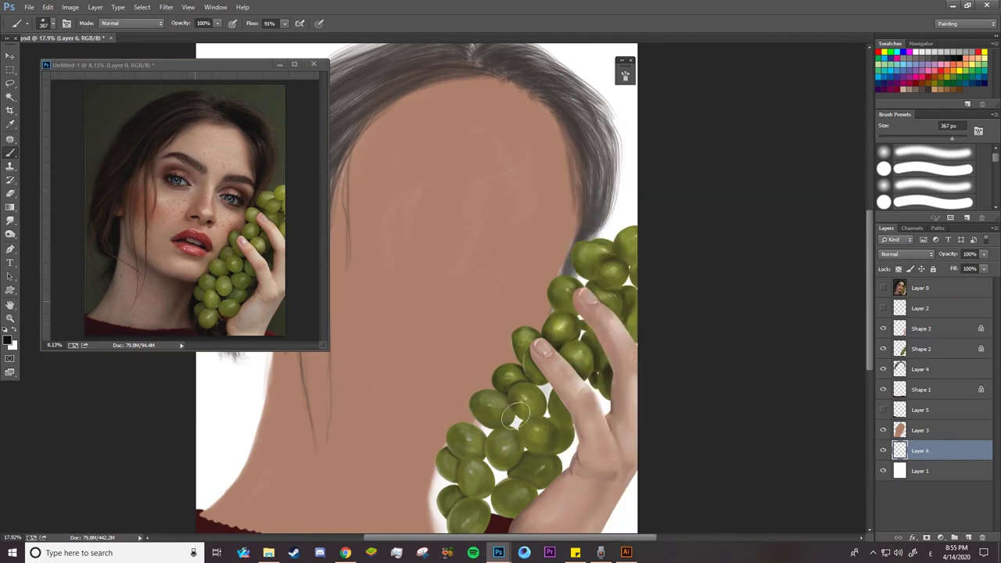
Paint dark shadows between the grapes and hand and along the grapes' lower-left edge
key(F5)
click(572, 100)
click(572, 117)
key(F5)
mouse_move(594, 379)
mouse_down()
mouse_move(563, 450)
mouse_move(442, 508)
mouse_up()
drag(489, 481, 439, 520)
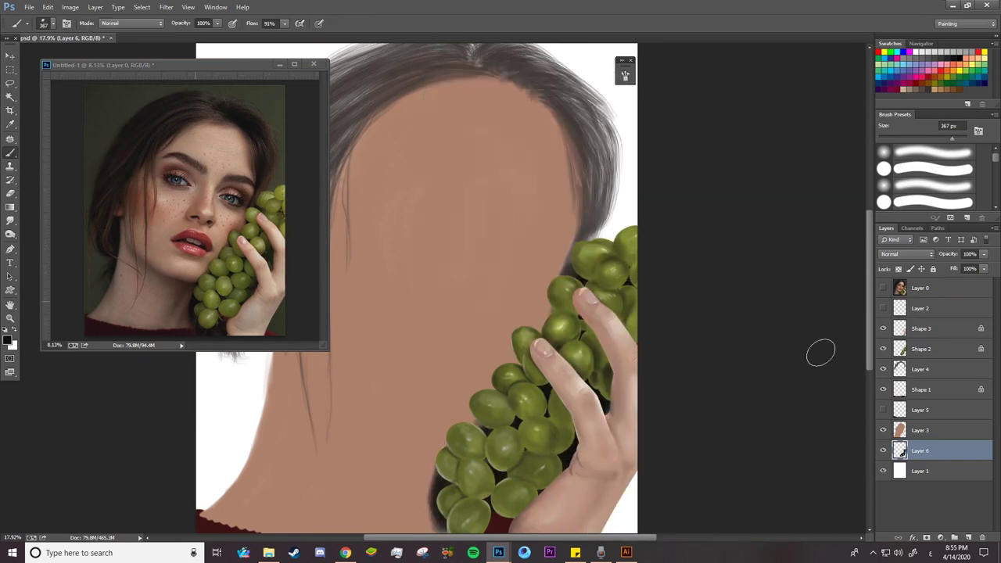
scroll(821, 353, down, 2)
Add a new layer and, with the Gradient tool, sample the reference's dark backdrop for the right gradient stop
ctrl+click(969, 537)
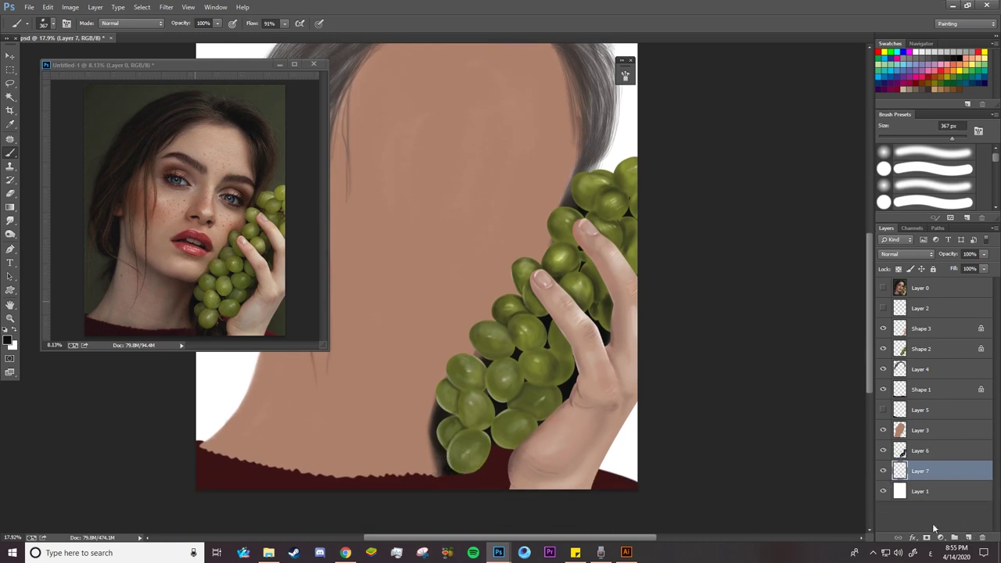
right_click(10, 208)
click(39, 205)
click(86, 23)
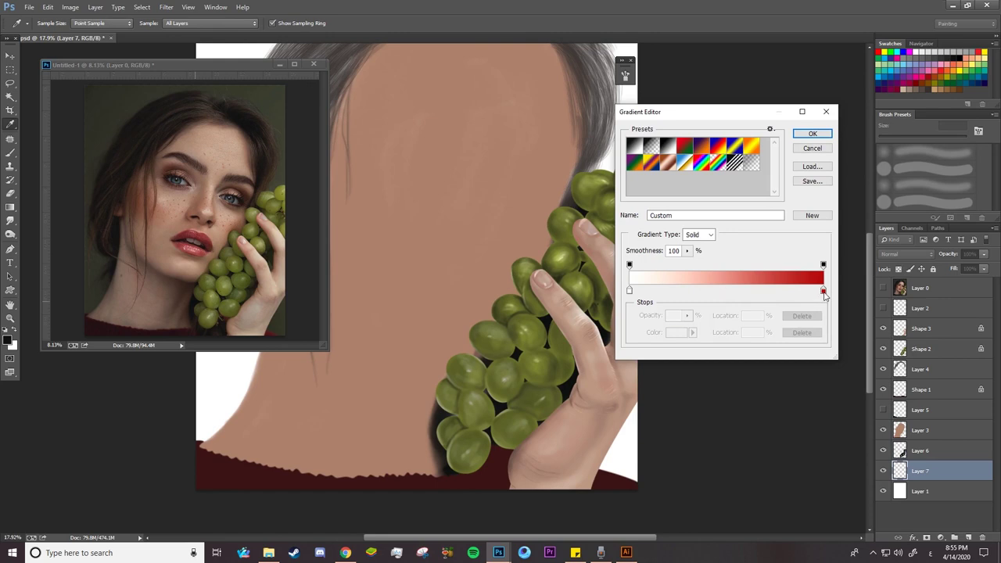
click(823, 291)
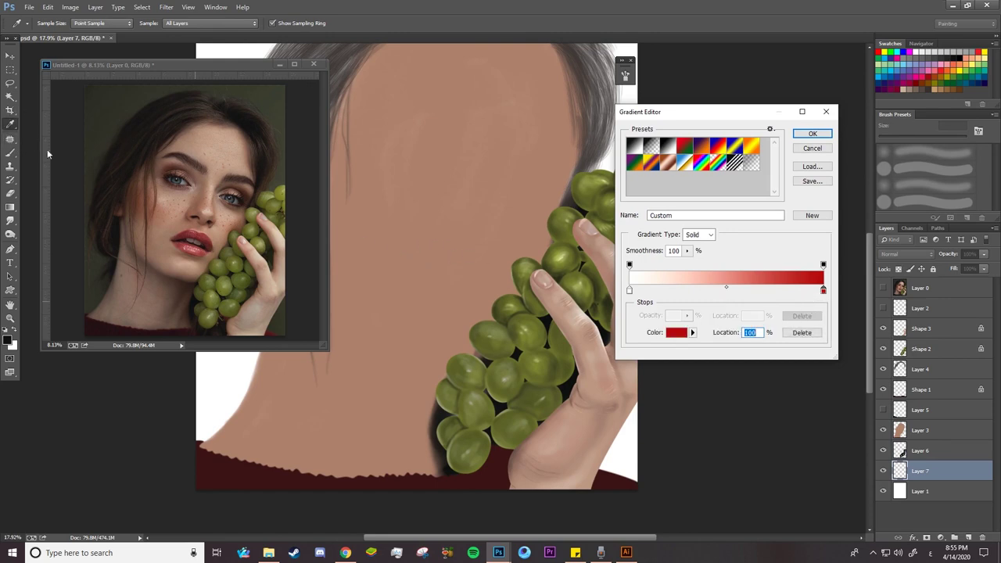
click(97, 95)
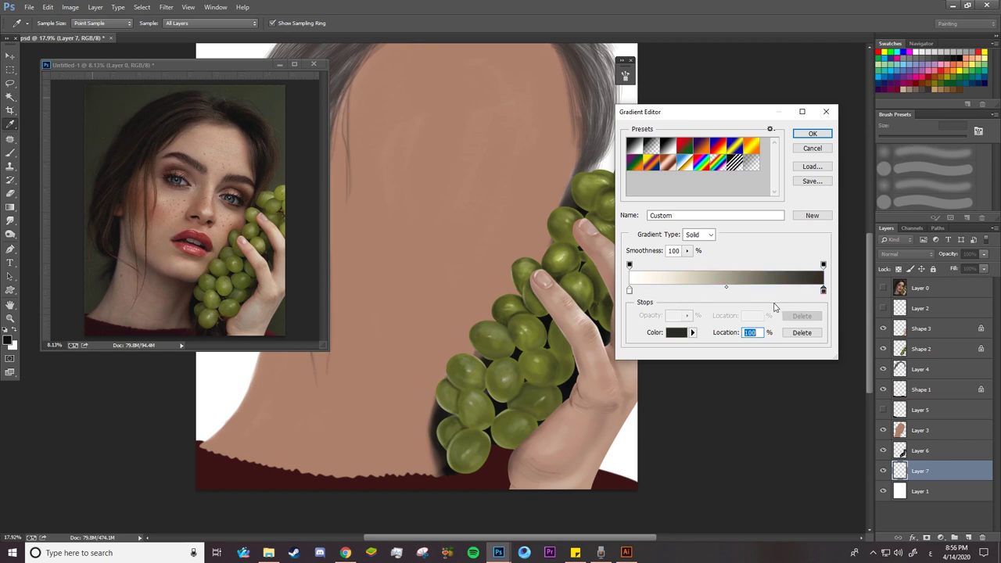
Set the gradient's left stop to a dark backdrop tone sampled from the reference
click(630, 292)
click(673, 333)
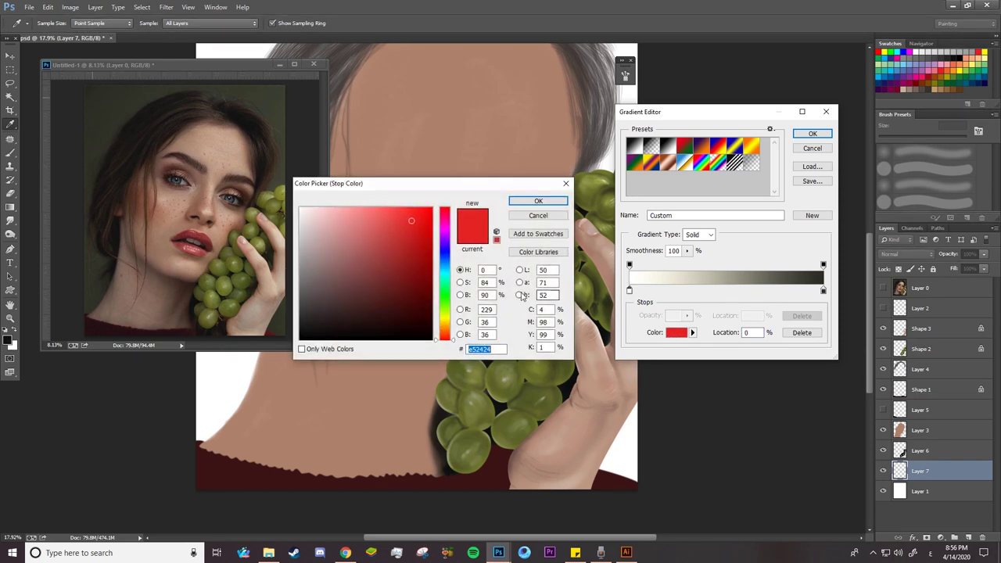
click(286, 319)
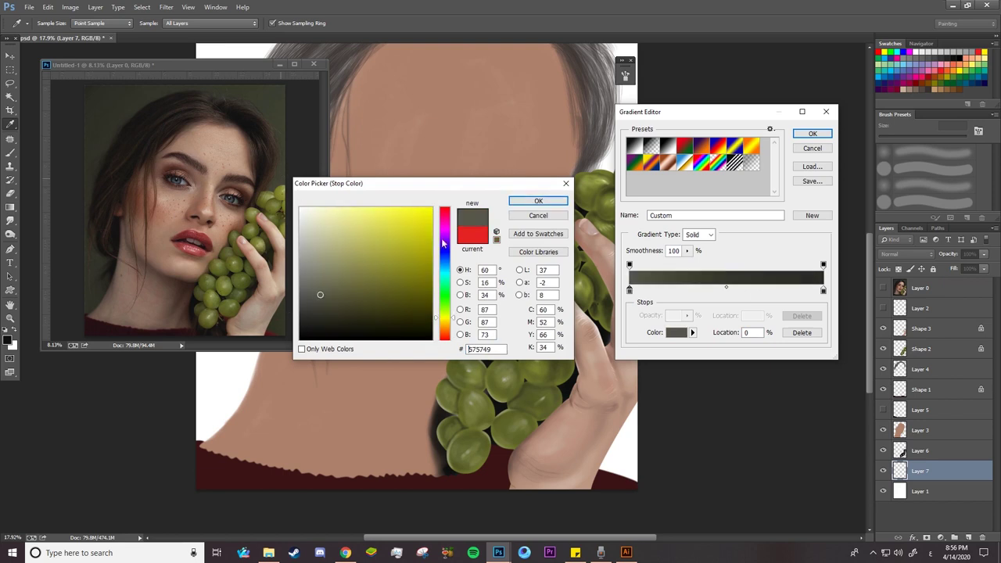
click(538, 201)
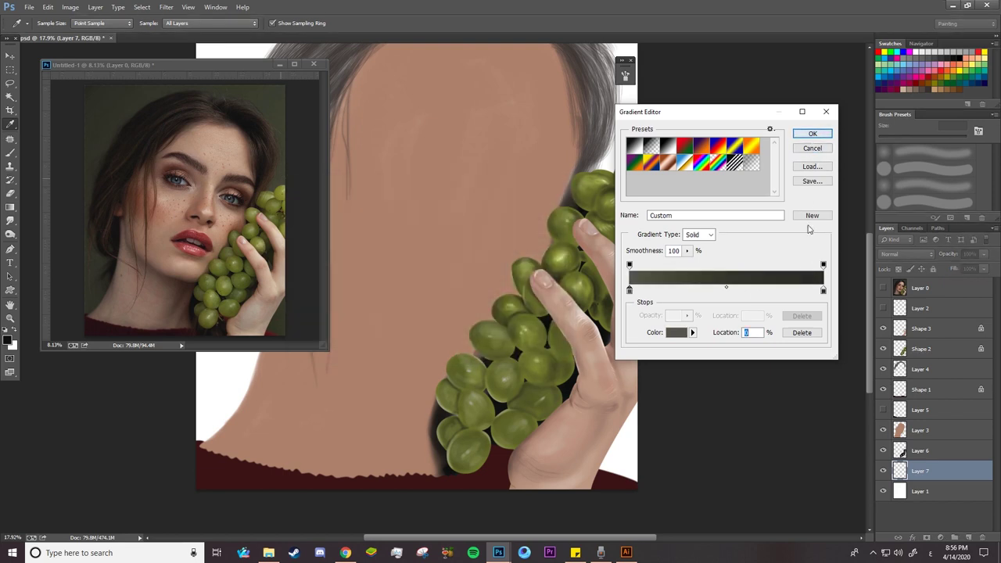
click(823, 292)
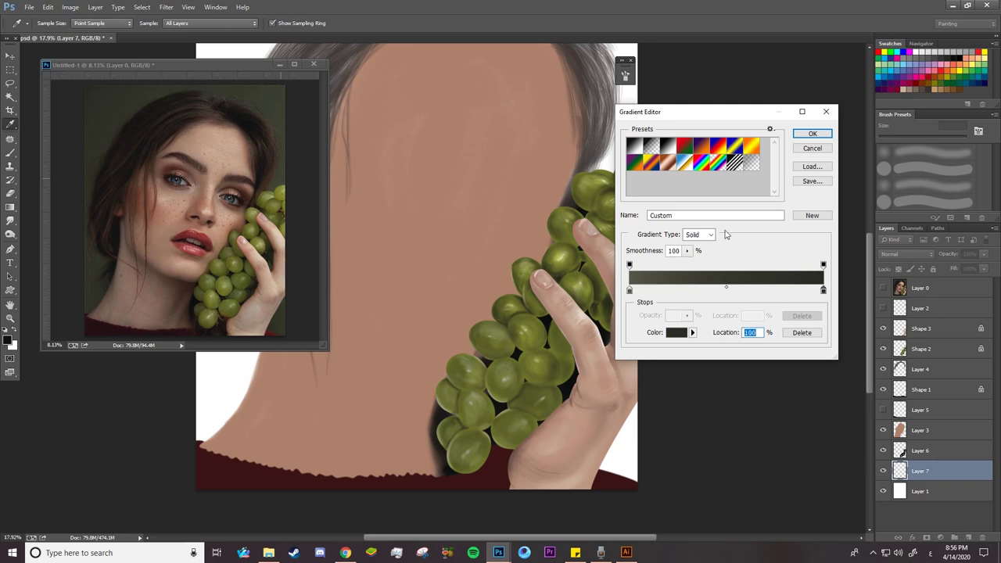
click(813, 134)
Zoom out both documents and sweep the gradient diagonally across the painting's background
key(z)
drag(625, 340, 548, 340)
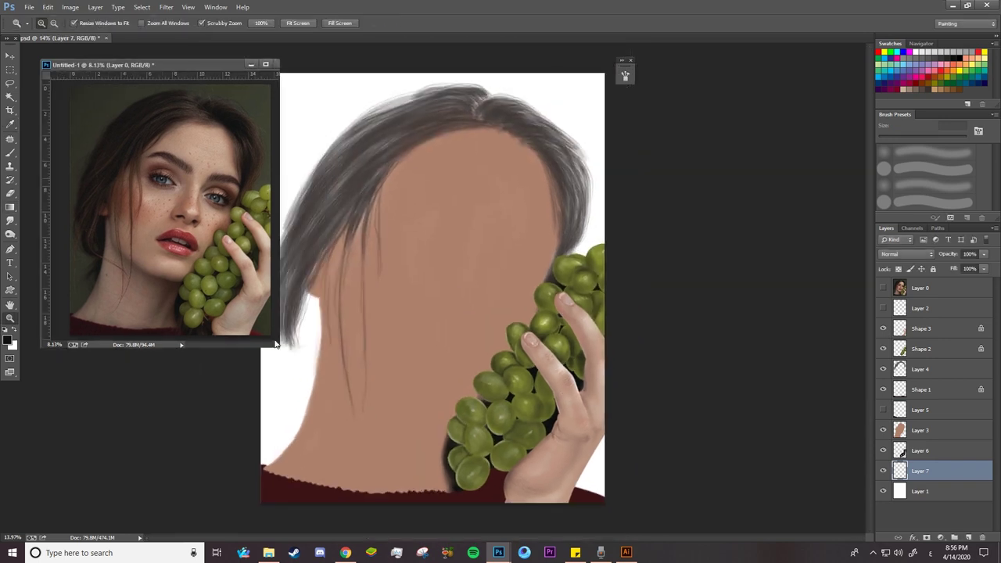
drag(180, 203, 141, 204)
click(10, 207)
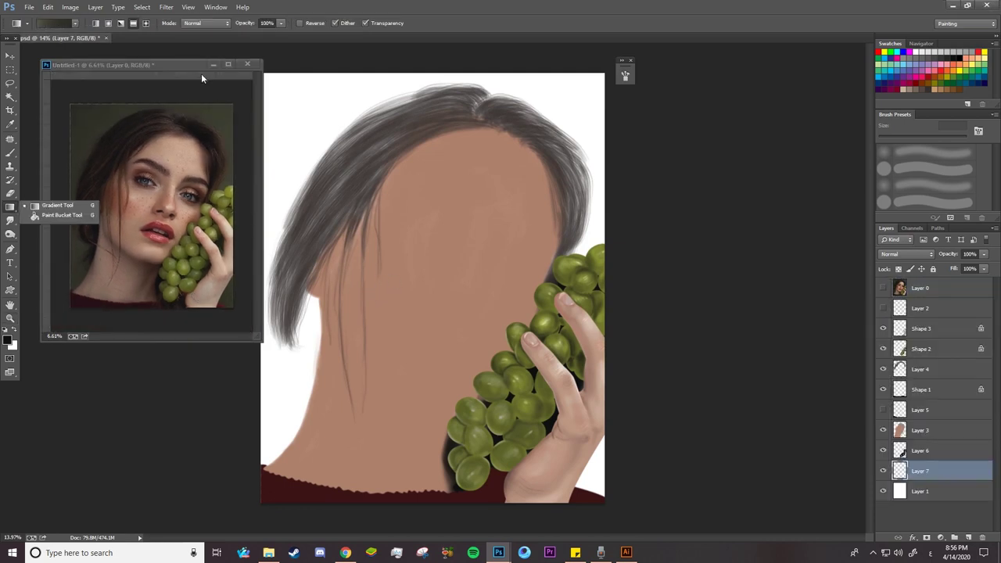
drag(197, 68, 176, 74)
click(266, 86)
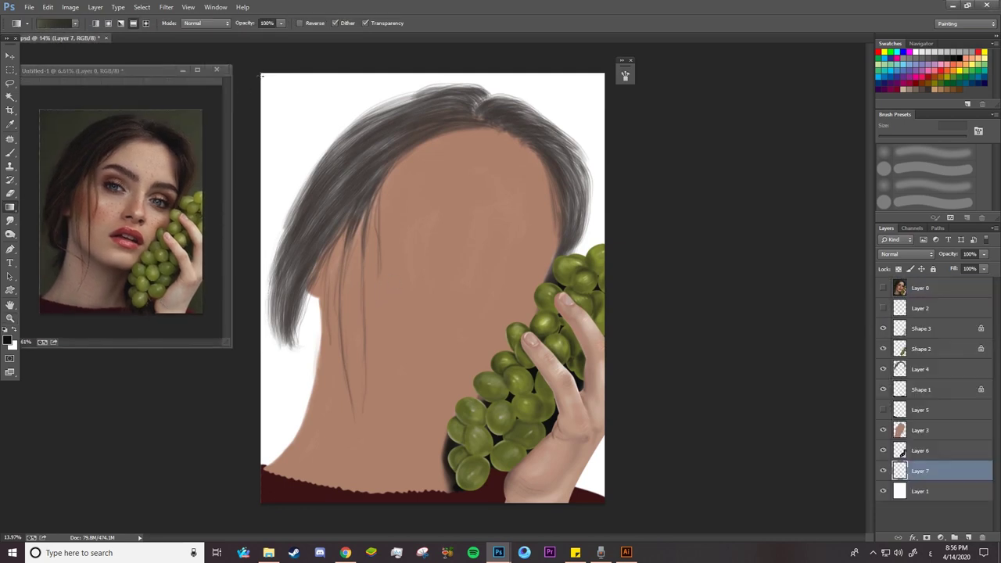
mouse_move(262, 76)
mouse_down()
mouse_move(597, 472)
mouse_move(607, 505)
mouse_up()
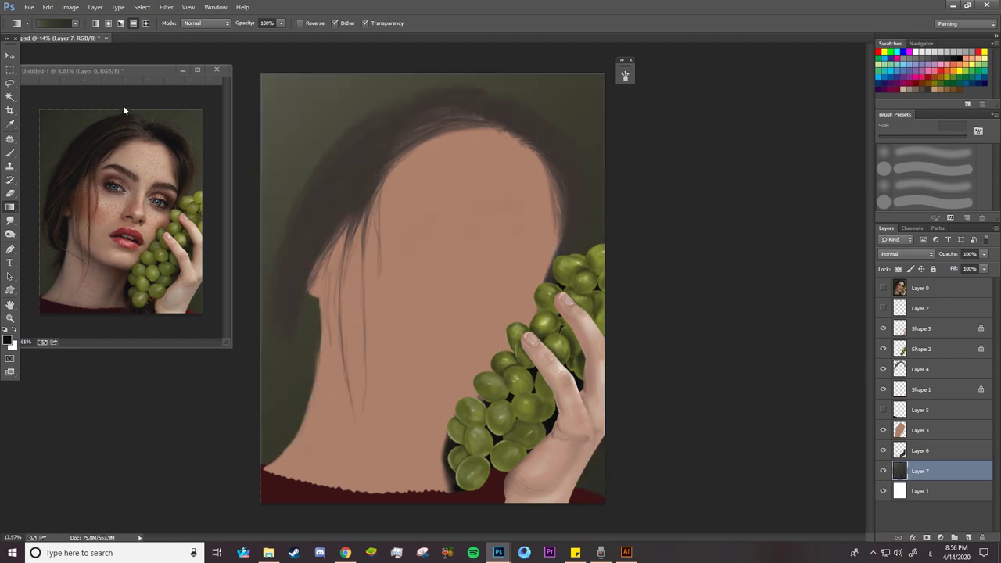
Undo the first fill, move the right gradient stop to 36%, and refill the background
key(ctrl+z)
click(62, 25)
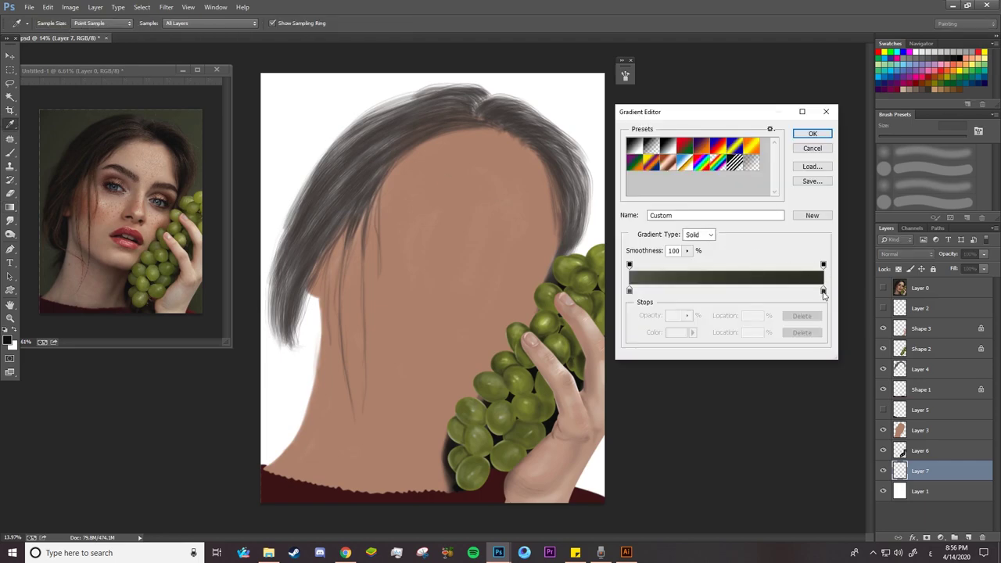
click(823, 291)
click(677, 332)
click(540, 216)
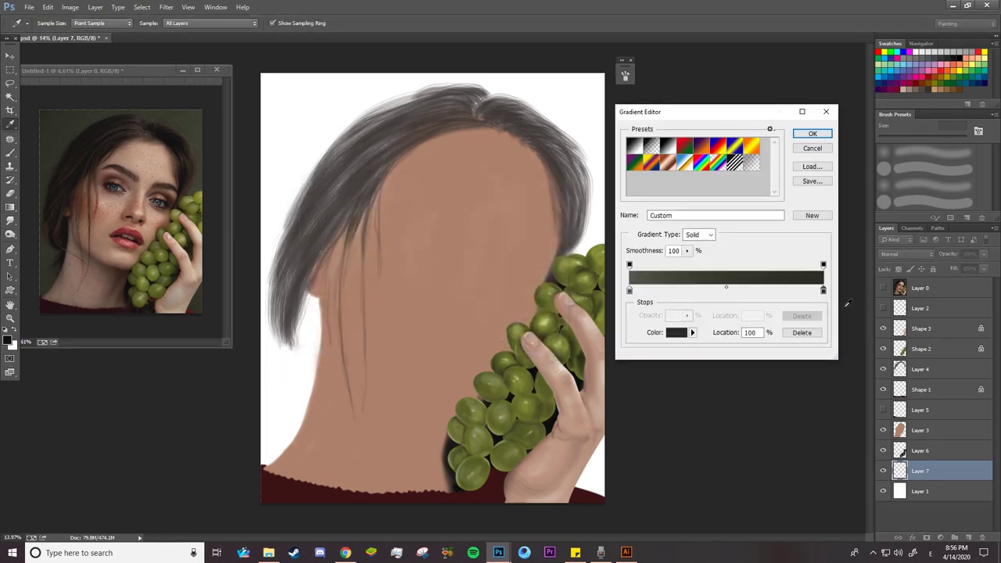
drag(823, 291, 633, 291)
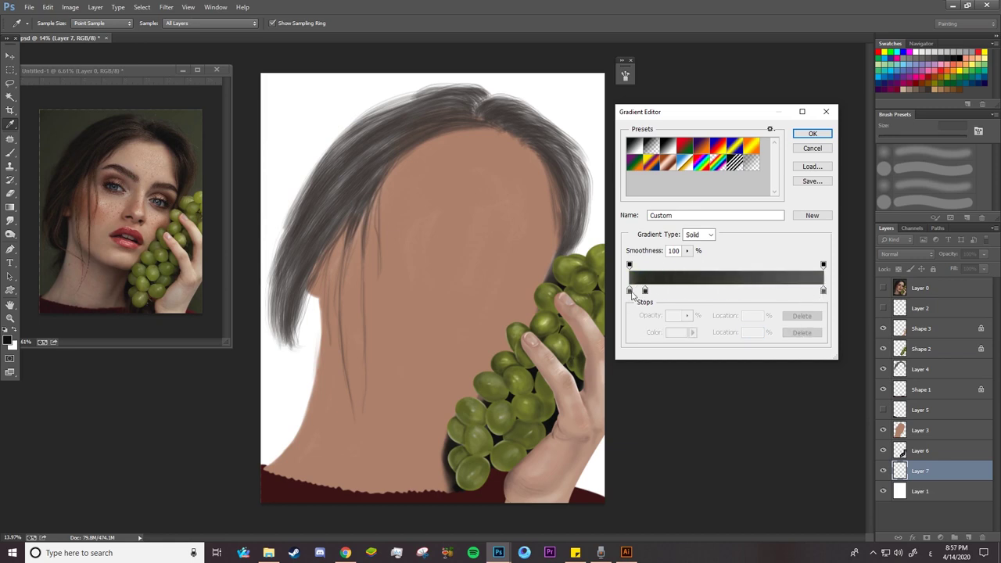
click(813, 134)
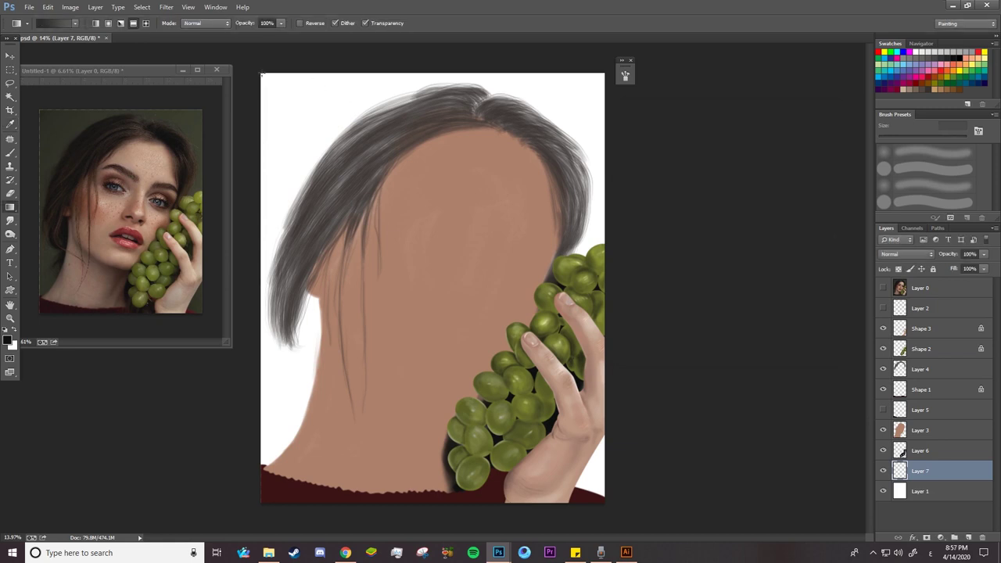
drag(262, 74, 581, 471)
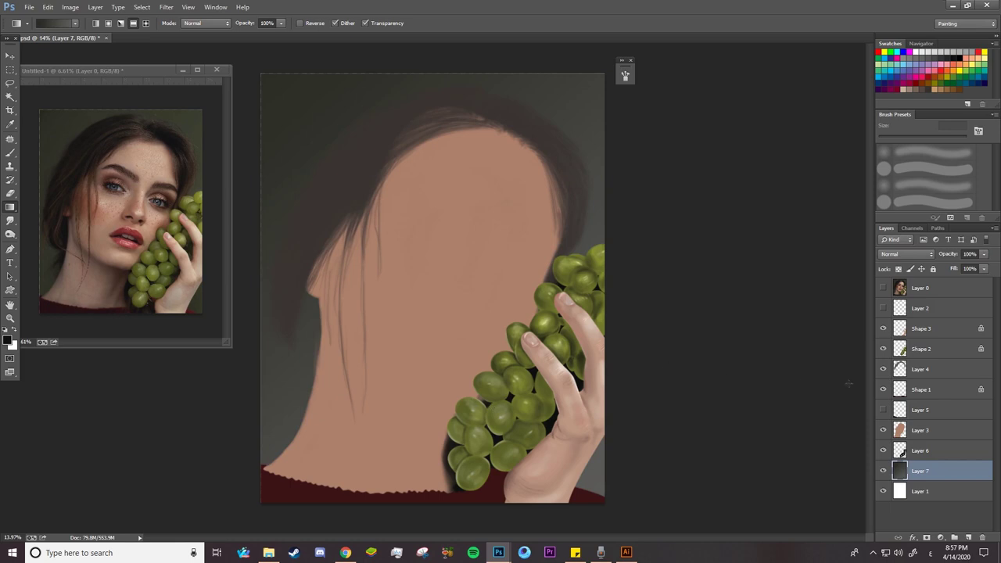
Zoom in on the face and reference photo, and switch to the Mixer Brush
key(z)
drag(390, 255, 322, 265)
click(126, 202)
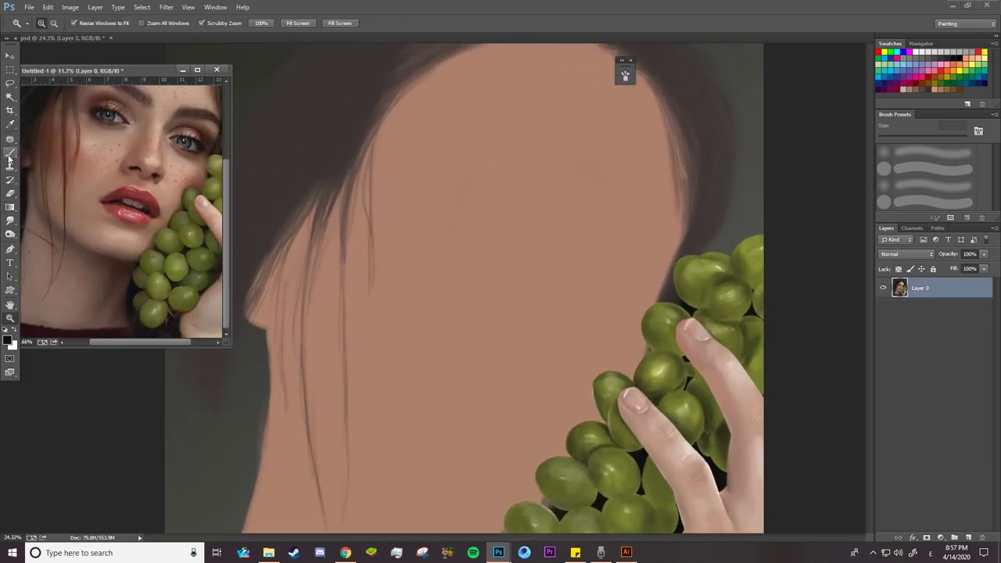
key(b)
right_click(14, 158)
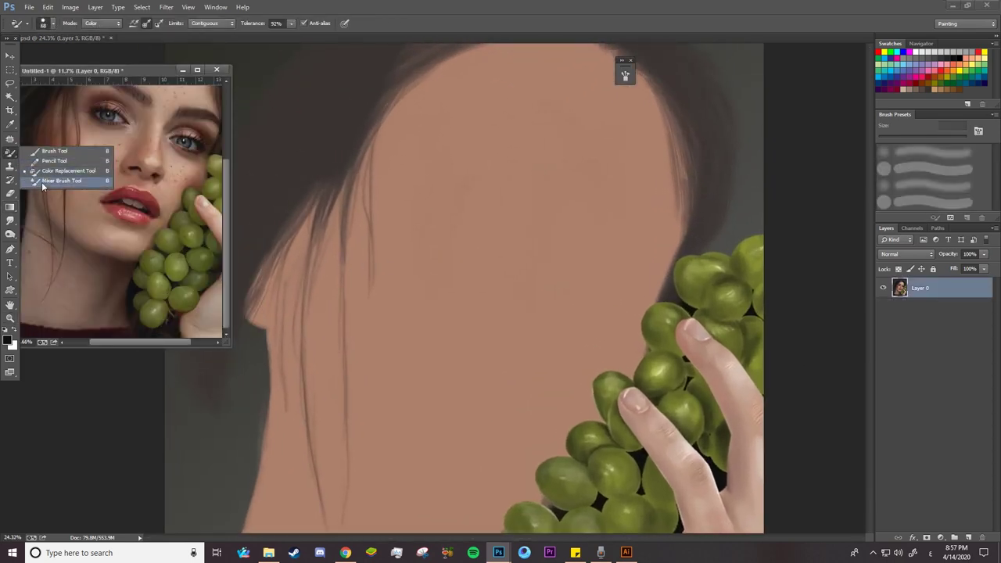
click(61, 181)
Sample a brown from the reference, then set the brush colour to a pinkish-red
click(737, 285)
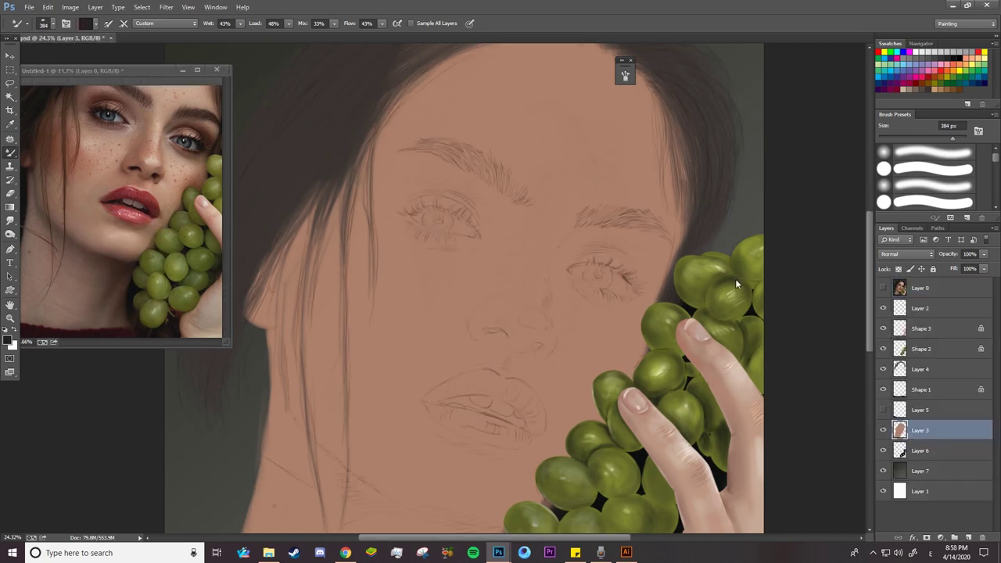
click(88, 25)
click(83, 156)
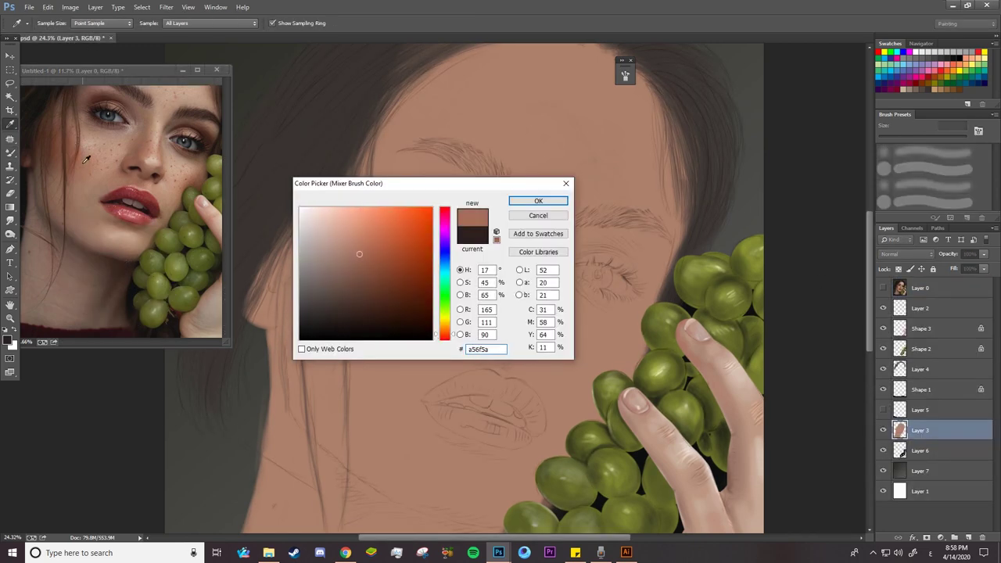
click(521, 200)
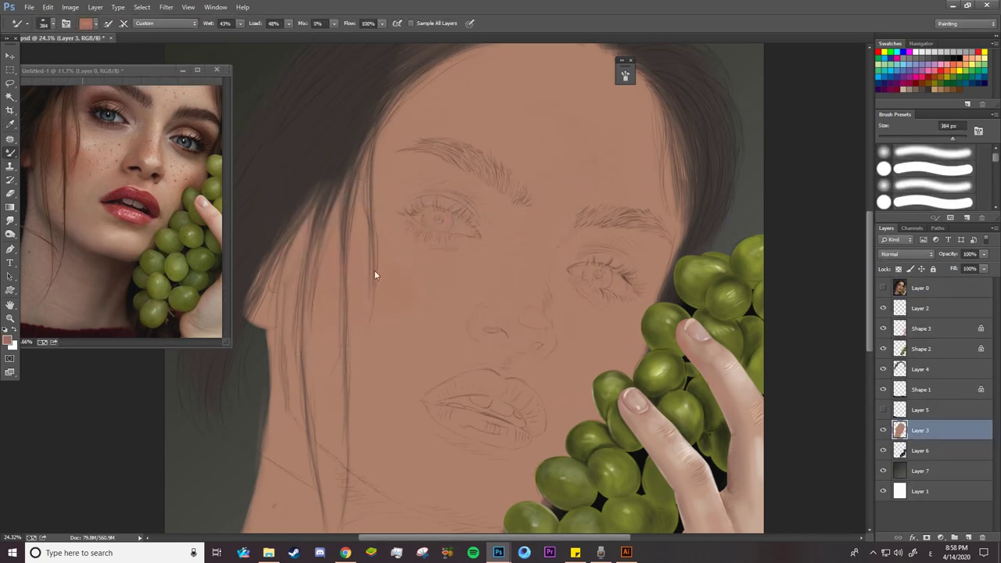
click(87, 25)
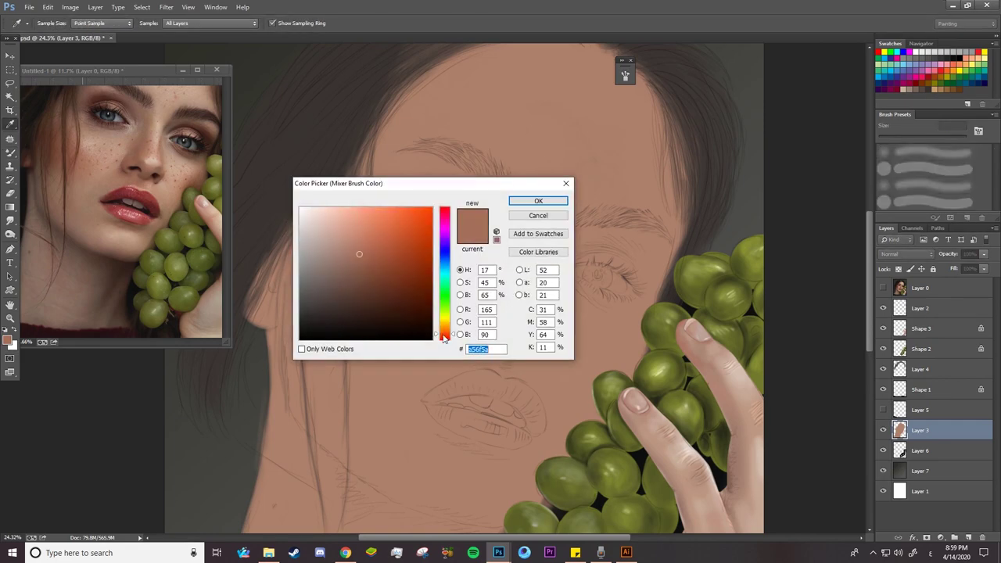
click(356, 254)
click(528, 201)
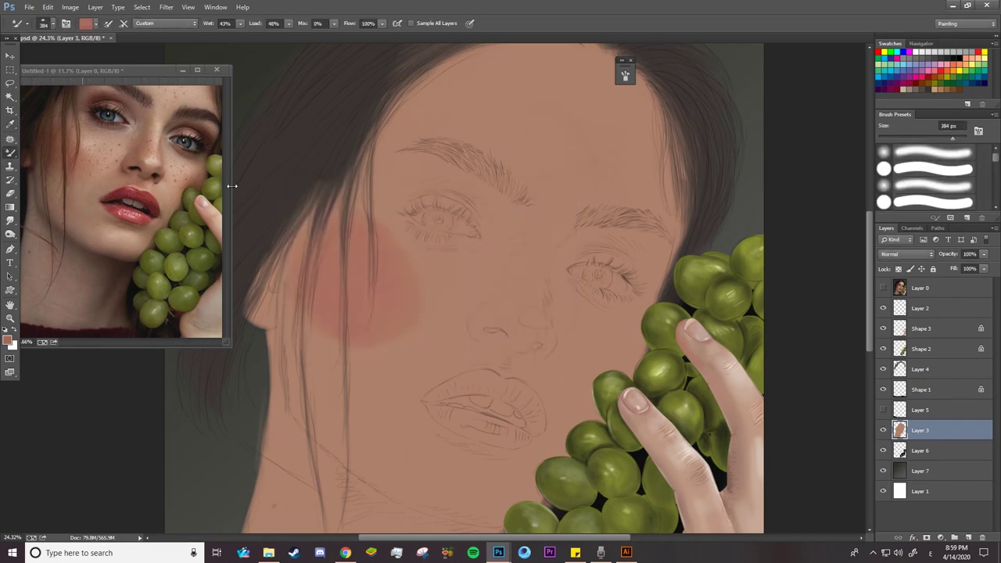
Zoom in on the right eye and shade its upper lid crease, inner socket and lower lid
key(z)
click(607, 241)
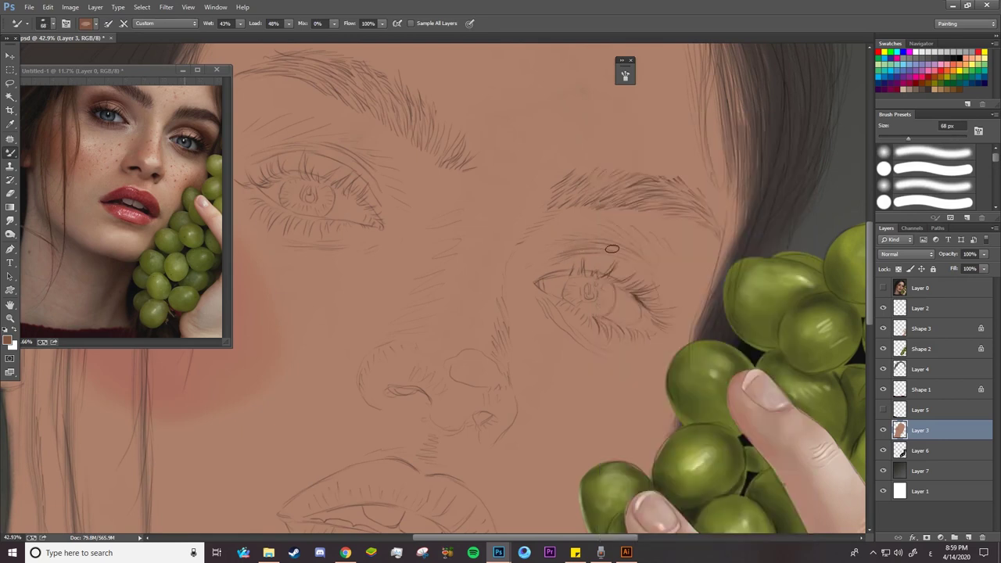
key(b)
mouse_move(540, 266)
mouse_down()
mouse_move(618, 258)
mouse_move(607, 255)
mouse_move(658, 303)
mouse_move(577, 237)
mouse_move(664, 270)
mouse_up()
mouse_move(617, 233)
mouse_down()
mouse_move(574, 235)
mouse_move(533, 273)
mouse_up()
drag(568, 207, 516, 243)
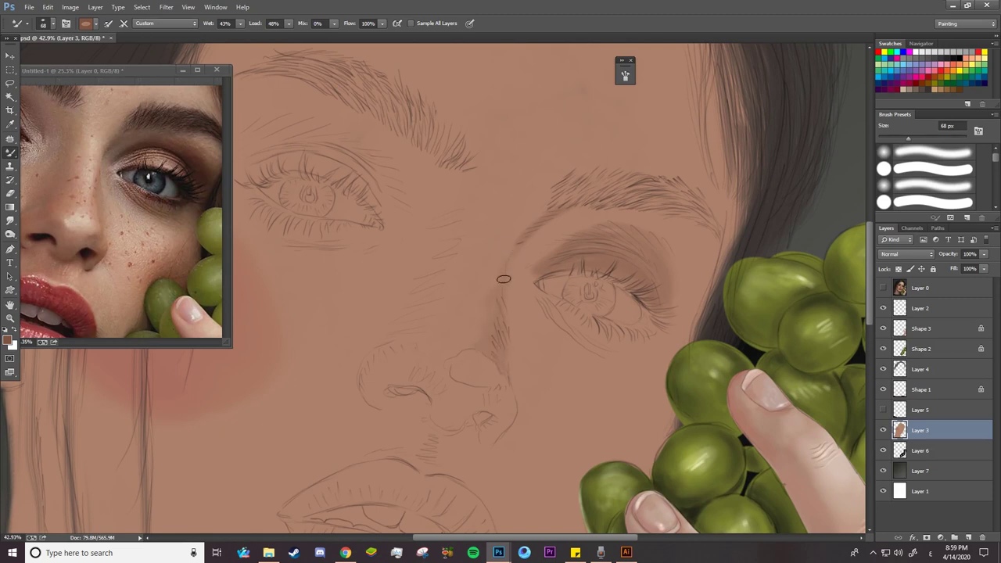
drag(599, 344, 553, 320)
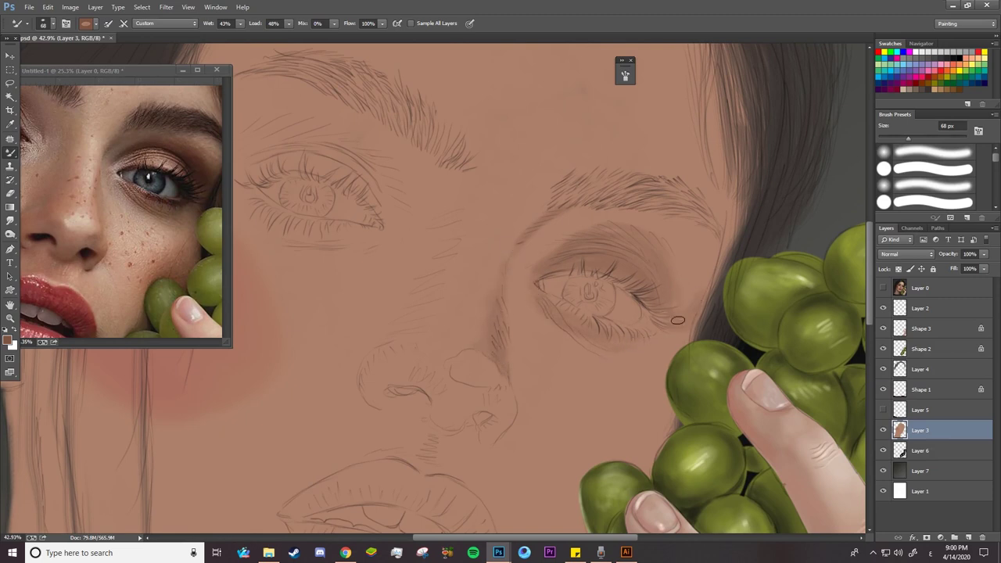
At 132 px, highlight the nose bridge and shade the left eye's crease and lower lashes
right_click(446, 227)
drag(445, 204, 430, 283)
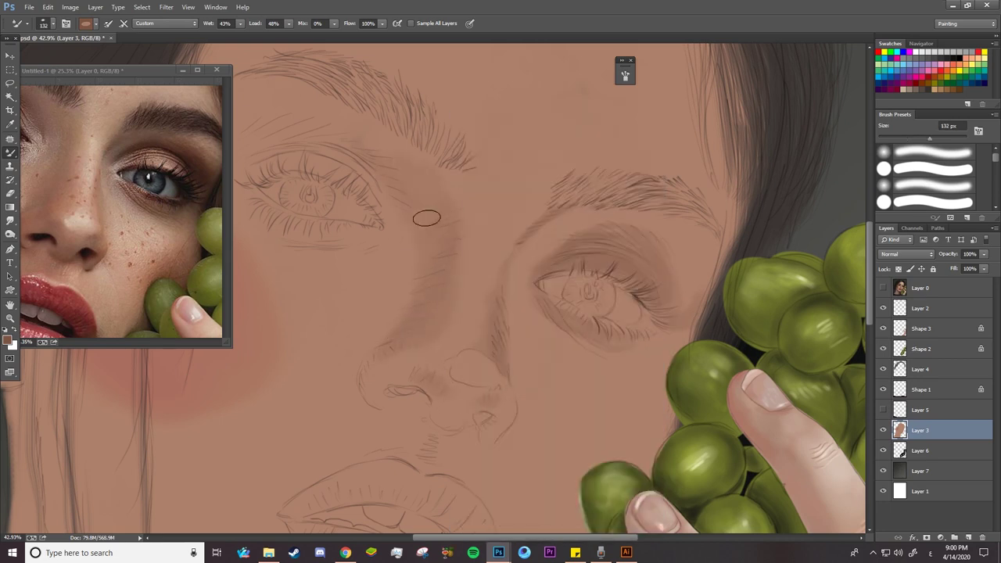
mouse_move(270, 145)
mouse_down()
mouse_move(297, 135)
mouse_move(434, 158)
mouse_move(517, 203)
mouse_move(407, 188)
mouse_up()
scroll(207, 230, up, 3)
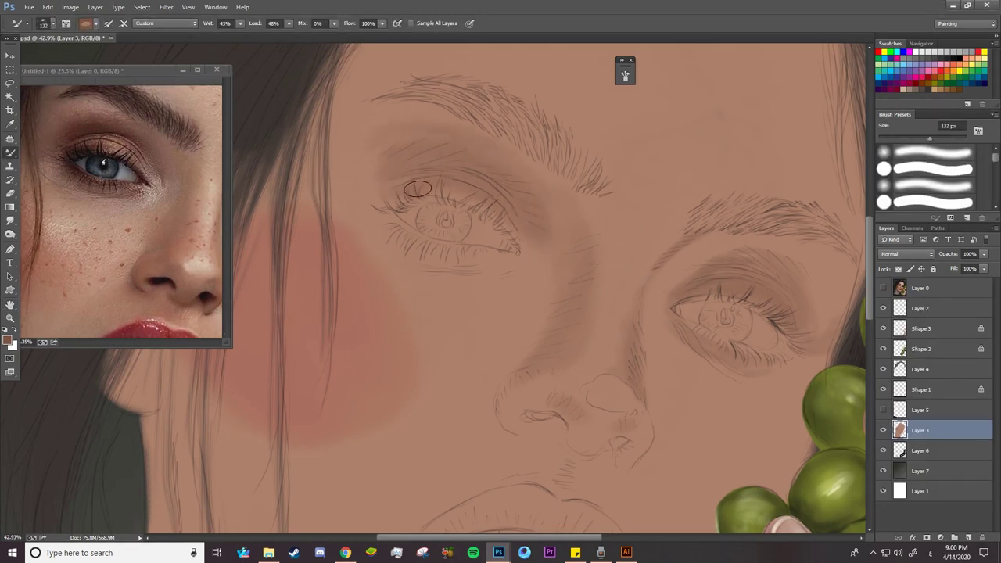
drag(504, 263, 458, 259)
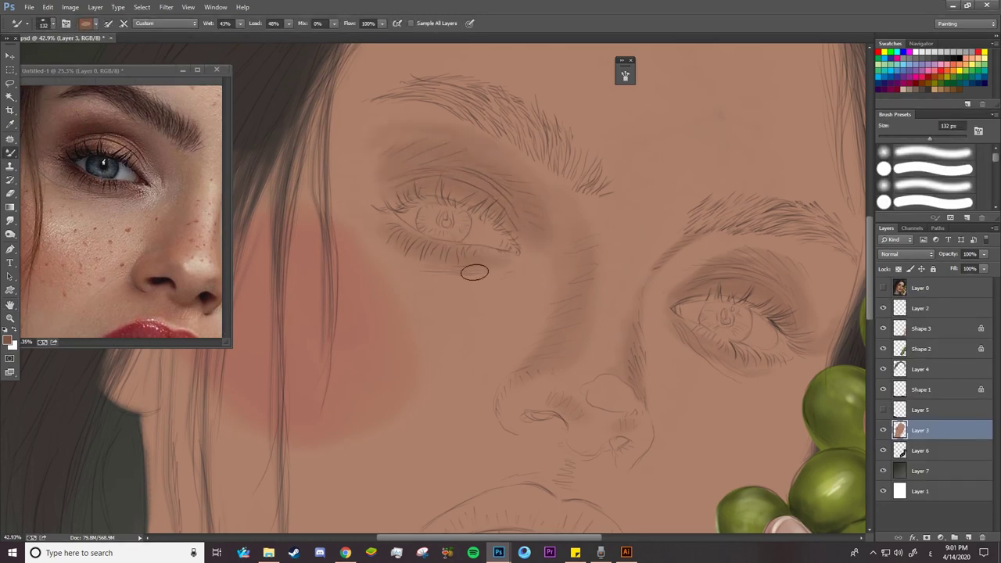
Zoom out to view the whole portrait and return to the mixer brush
key(z)
scroll(579, 313, down, 3)
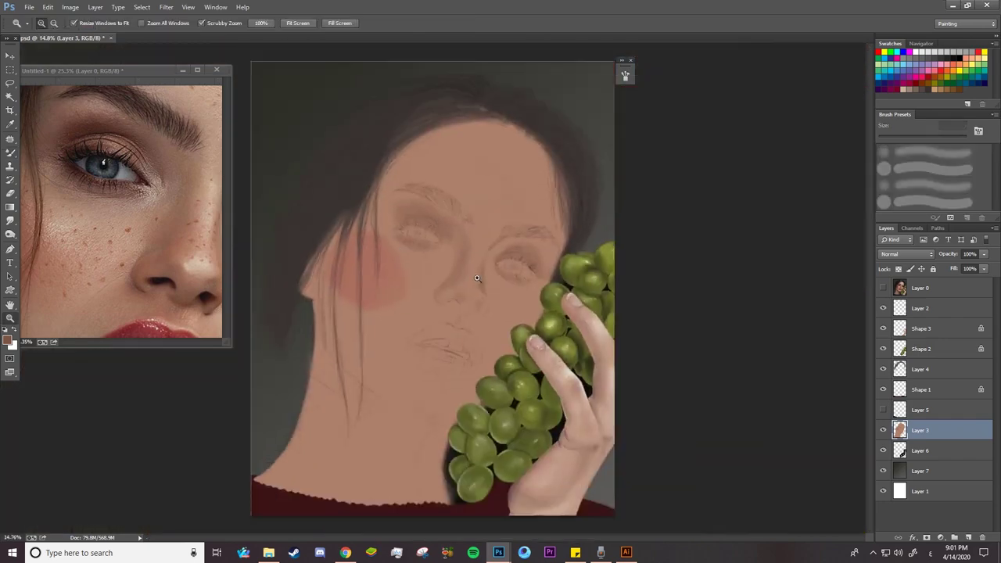
scroll(134, 286, down, 2)
key(b)
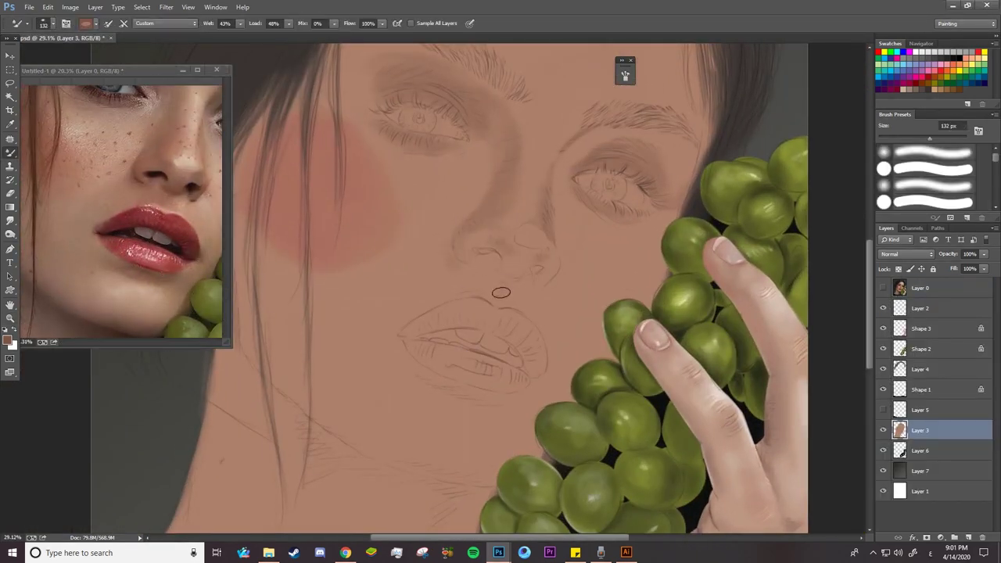
right_click(505, 291)
key(Escape)
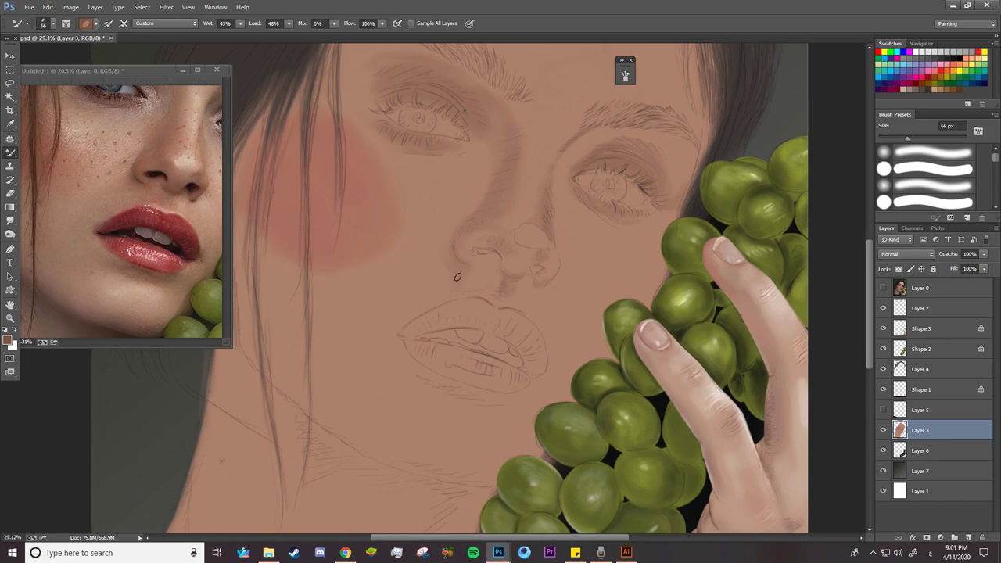
Resize the mixer brush to 99 px, then to 170 px
right_click(458, 277)
text(99)
key(Return)
right_click(463, 292)
text(170)
key(Return)
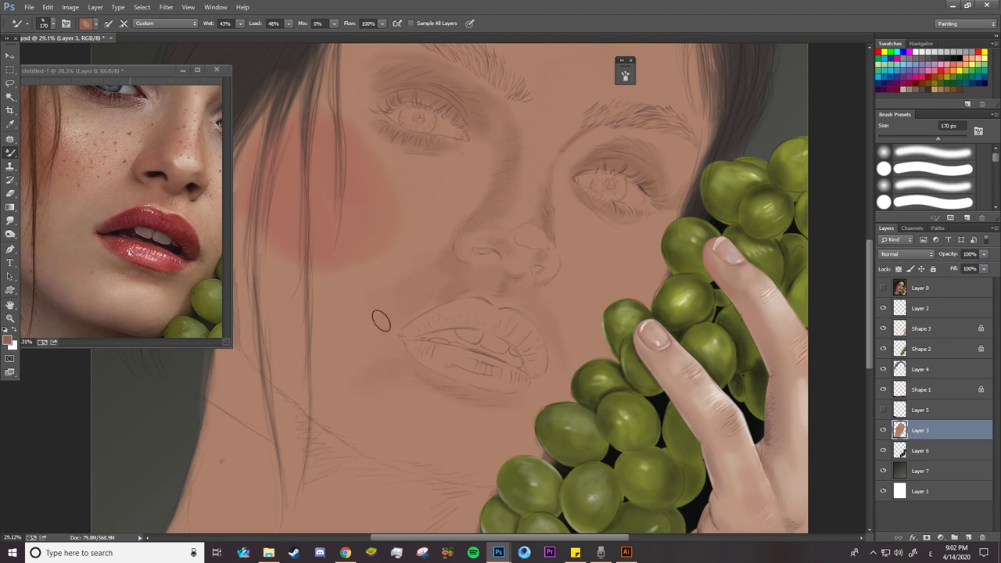
Paint a darker jaw shadow across the upper neck
key(z)
drag(486, 266, 423, 380)
key(b)
drag(230, 342, 281, 368)
right_click(354, 357)
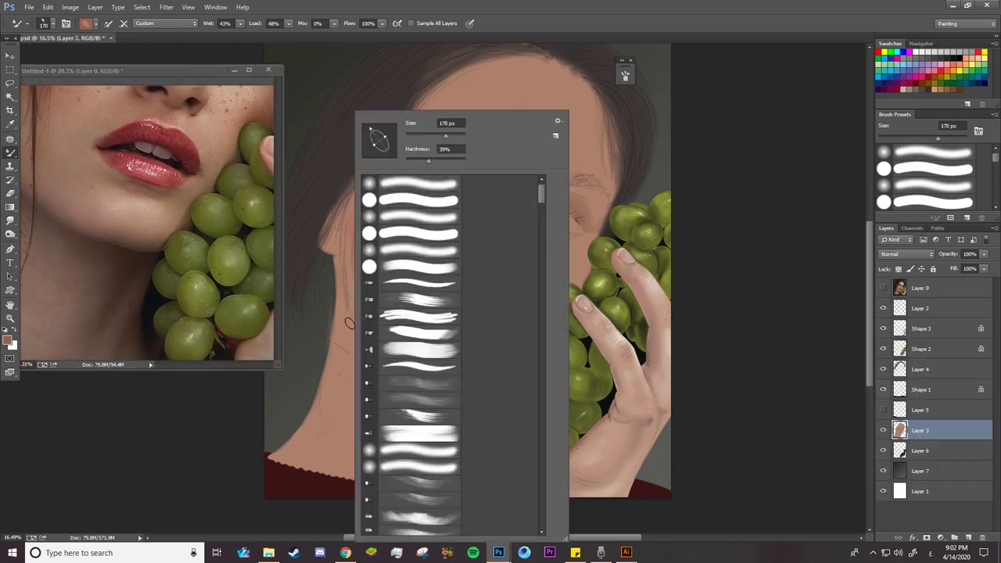
key(Escape)
mouse_move(405, 373)
mouse_down()
mouse_move(463, 397)
mouse_move(465, 475)
mouse_up()
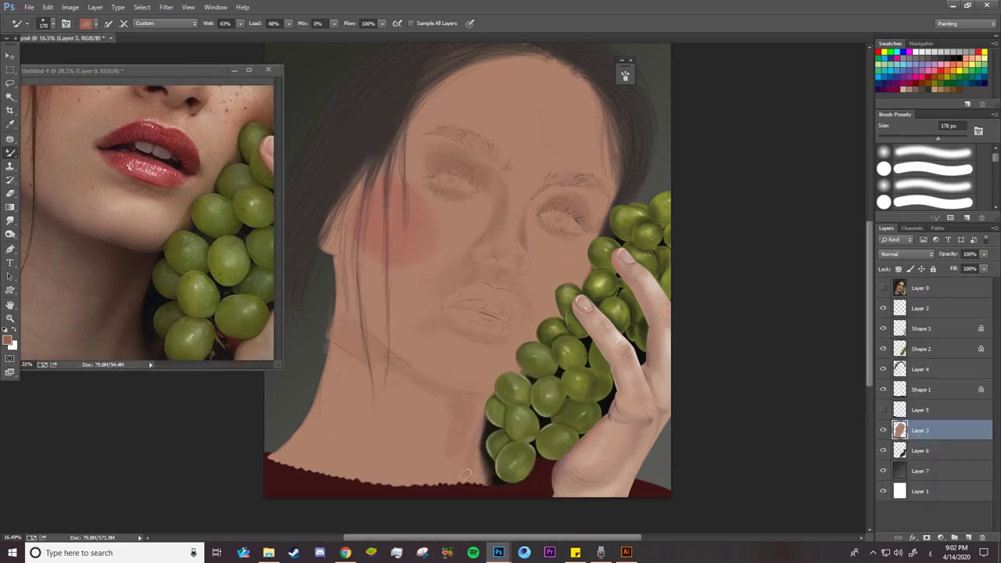
Set the brush to 202 px, load a lighter skin tone, and zoom in on the upper face
right_click(414, 403)
key(Escape)
right_click(435, 317)
key(Escape)
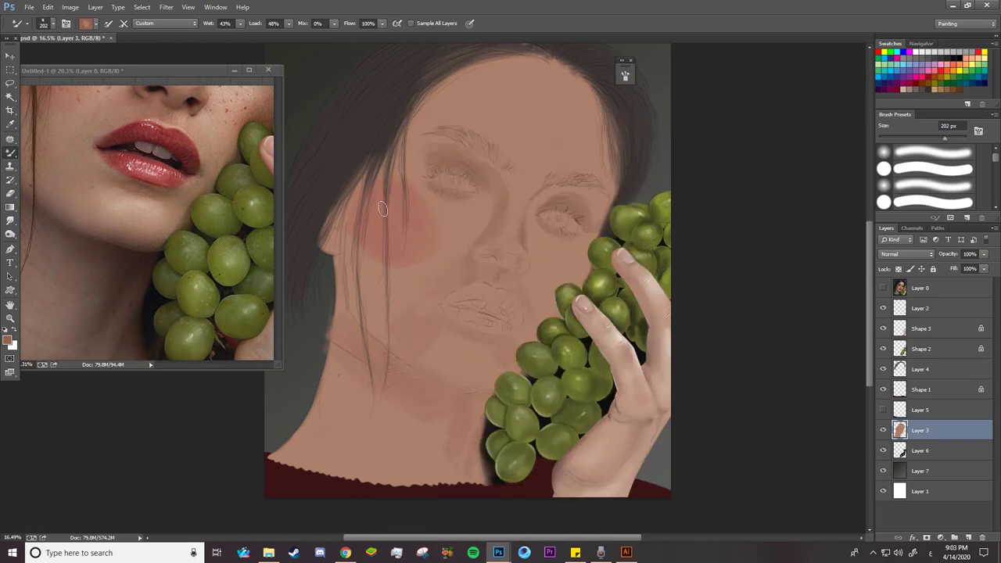
alt+click(575, 273)
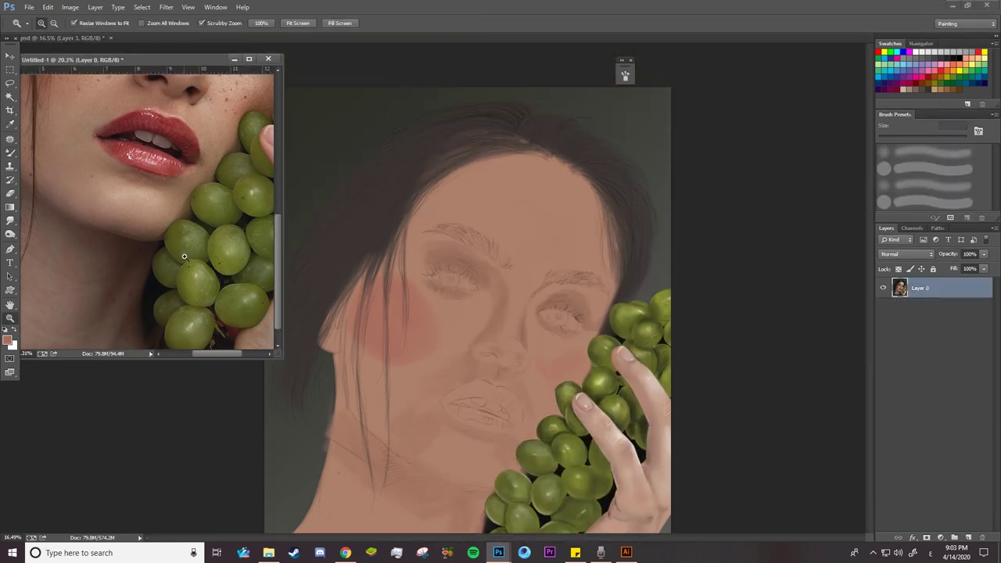
click(591, 213)
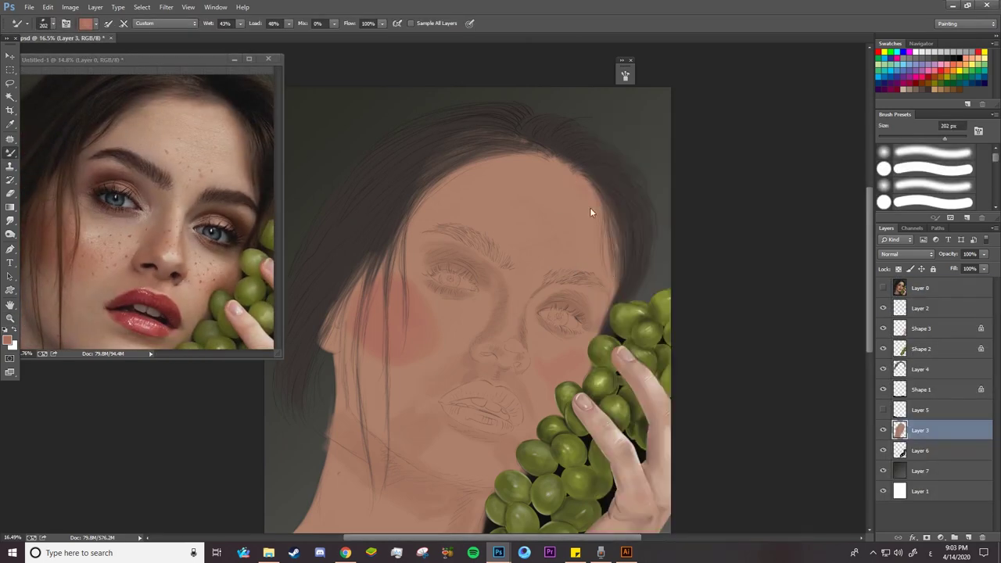
scroll(432, 260, up, 3)
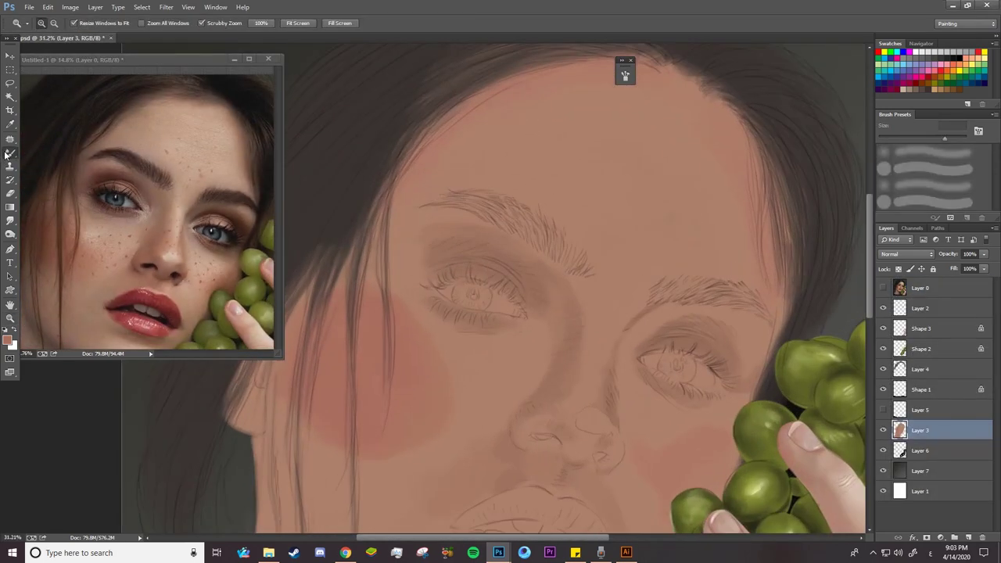
key(shift+0)
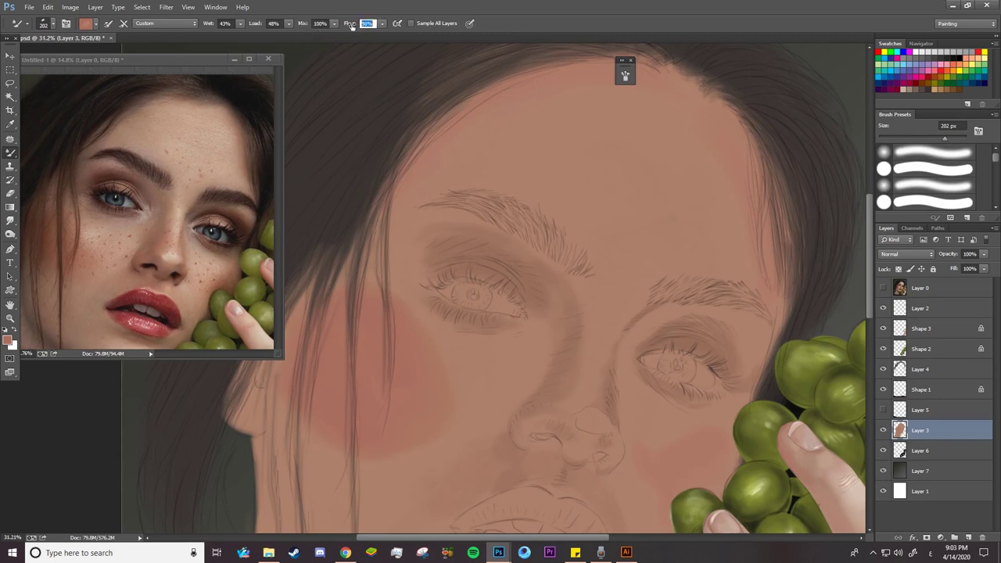
Lower brush flow to 67%, tilt the tip into an angled ellipse, and clean the brush
drag(352, 25, 348, 25)
right_click(434, 414)
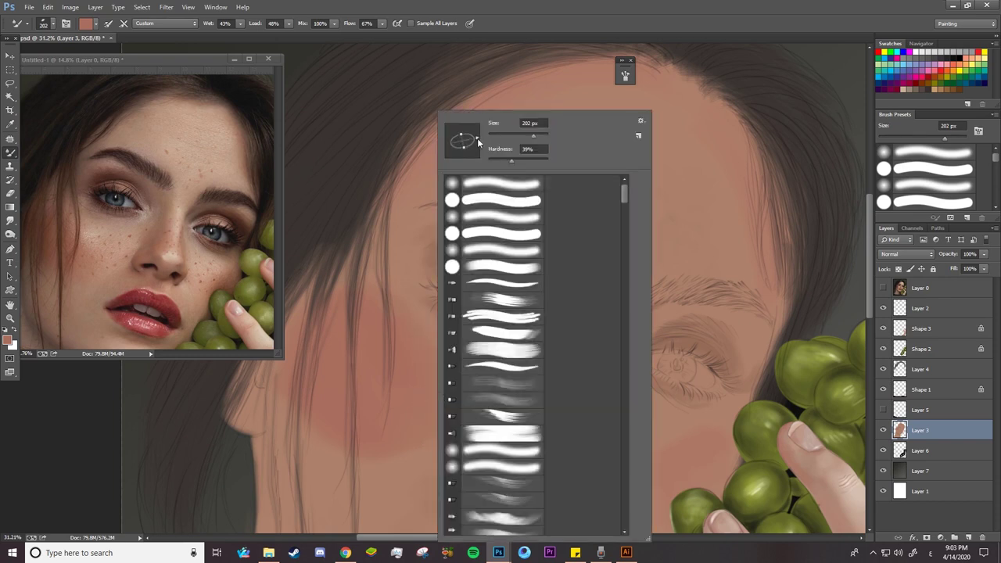
drag(480, 140, 484, 157)
key(Return)
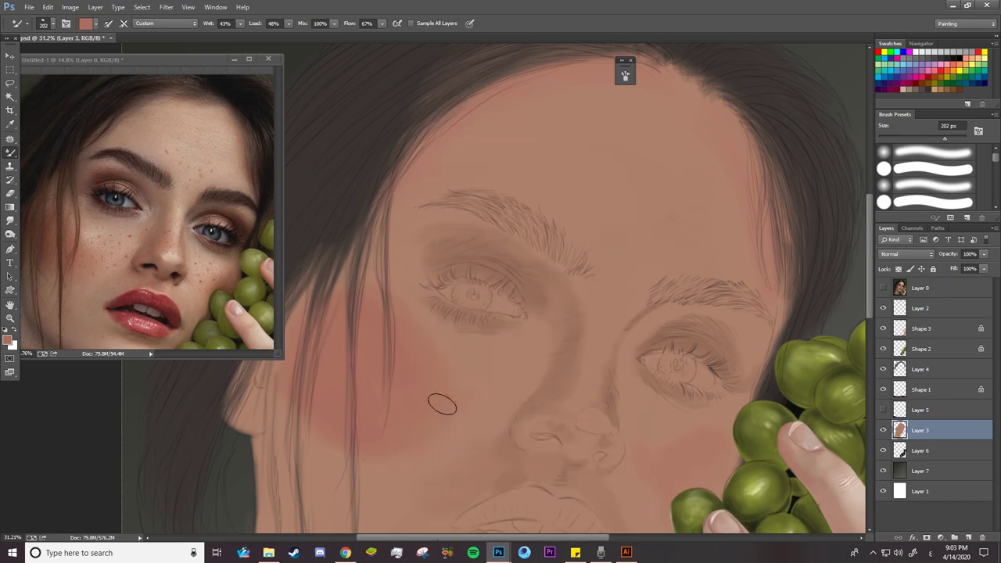
click(95, 22)
click(113, 49)
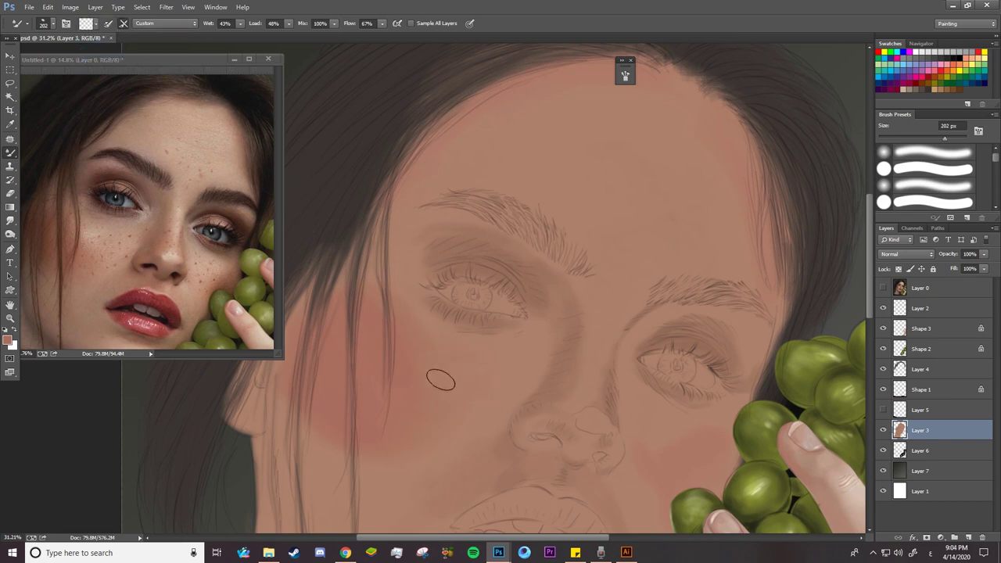
Resize the mixing brush, first to 332 px and then down to 156 px
right_click(463, 407)
click(281, 461)
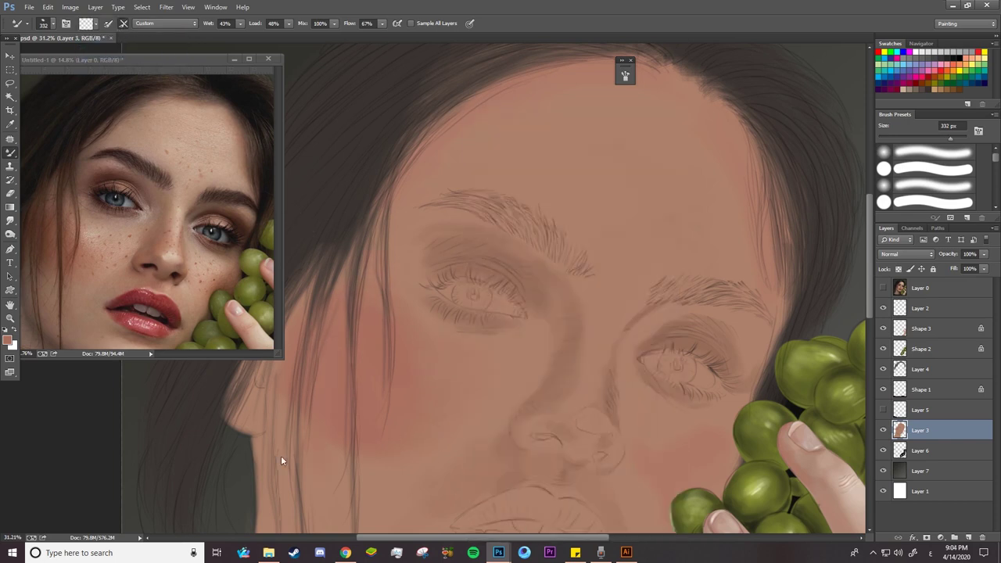
right_click(524, 335)
drag(651, 149, 627, 148)
key(Return)
scroll(857, 313, down, 5)
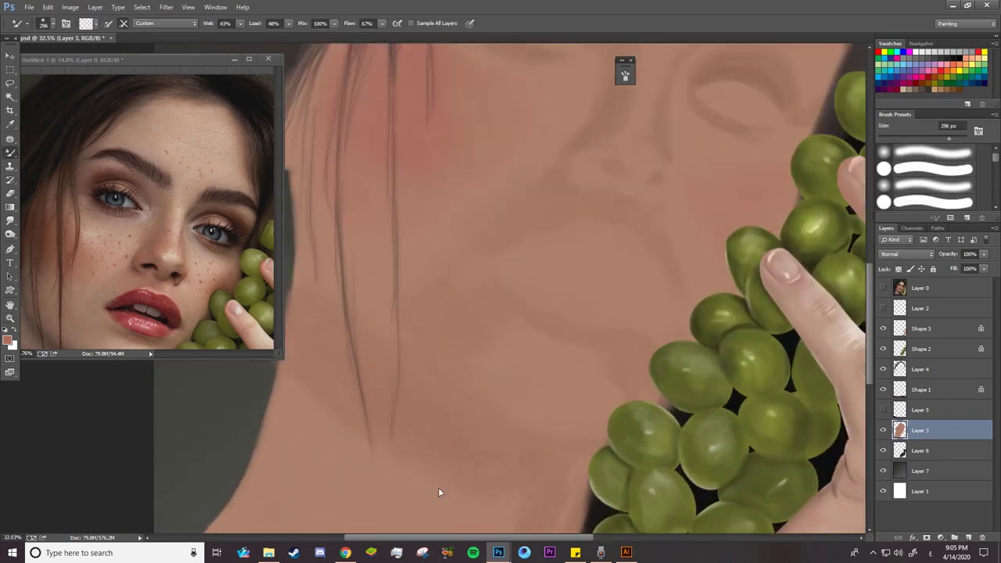
scroll(439, 493, down, 5)
scroll(438, 470, up, 3)
Set the Eraser to 65 px, zoom out to see the whole face, then return to the Mixer Brush
key(e)
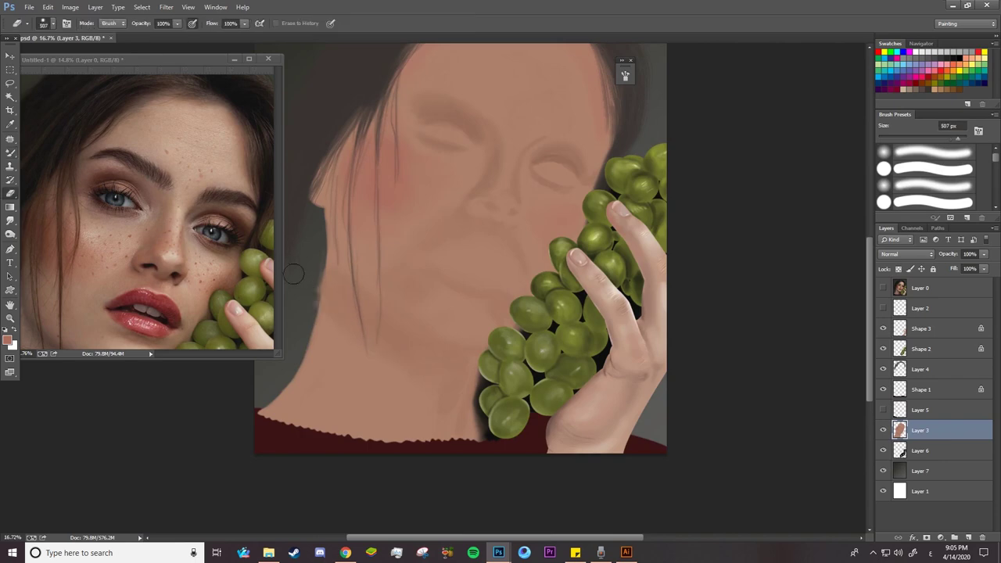
right_click(294, 273)
text(65)
key(Return)
scroll(308, 274, up, 5)
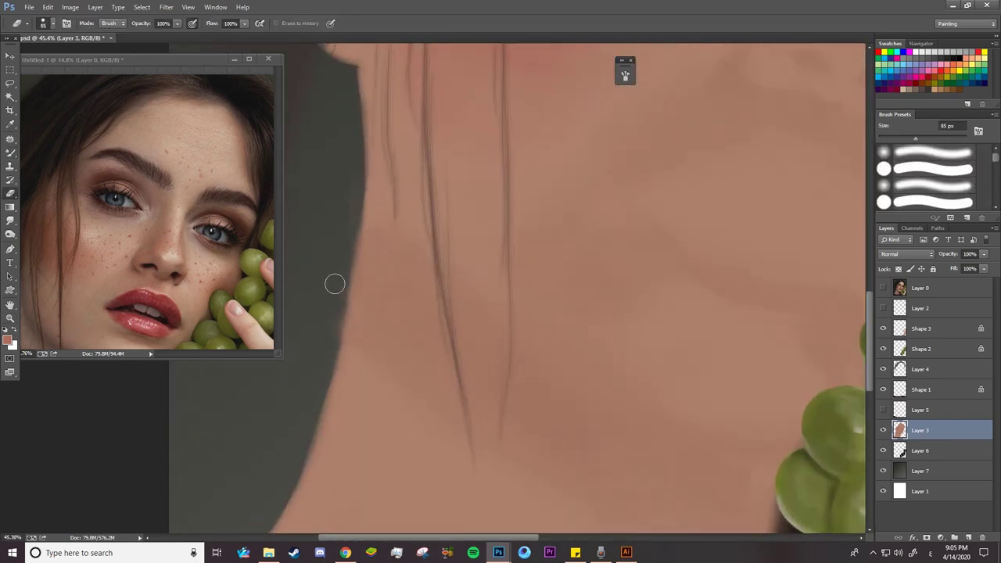
key(z)
scroll(451, 190, down, 3)
scroll(451, 190, down, 2)
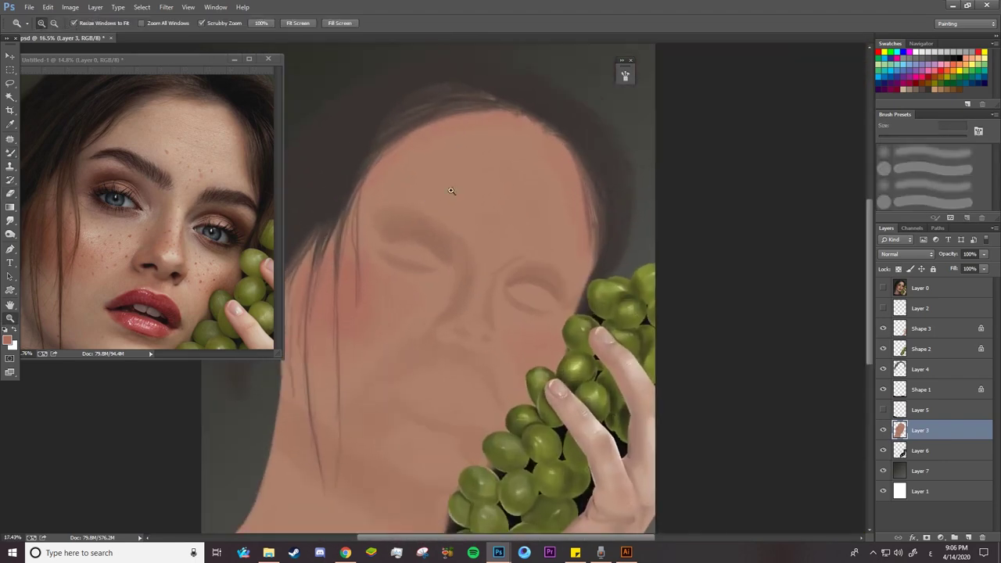
scroll(451, 190, up, 2)
click(15, 149)
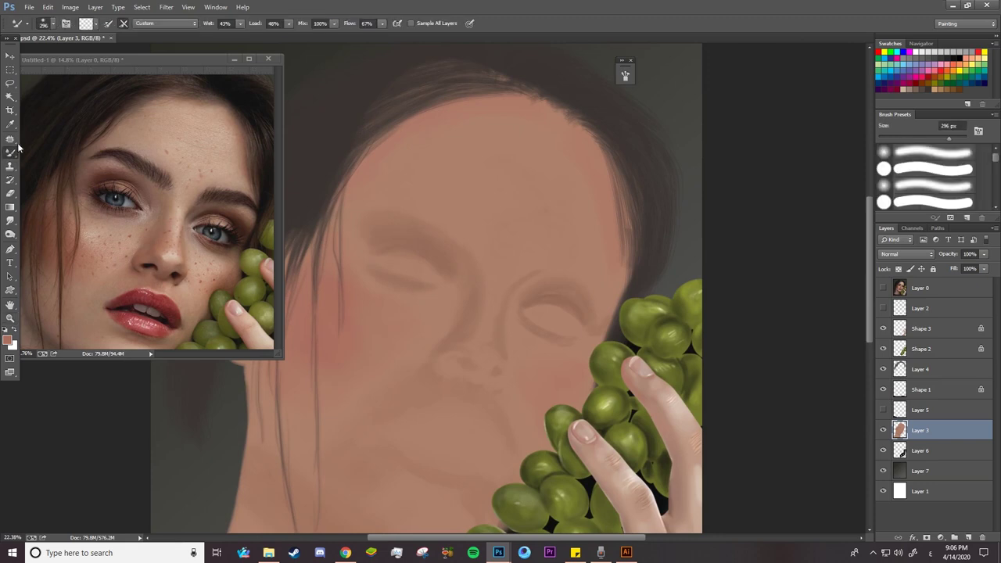
Sample a light forehead skin tone and blend it across the forehead at 100% flow
click(88, 24)
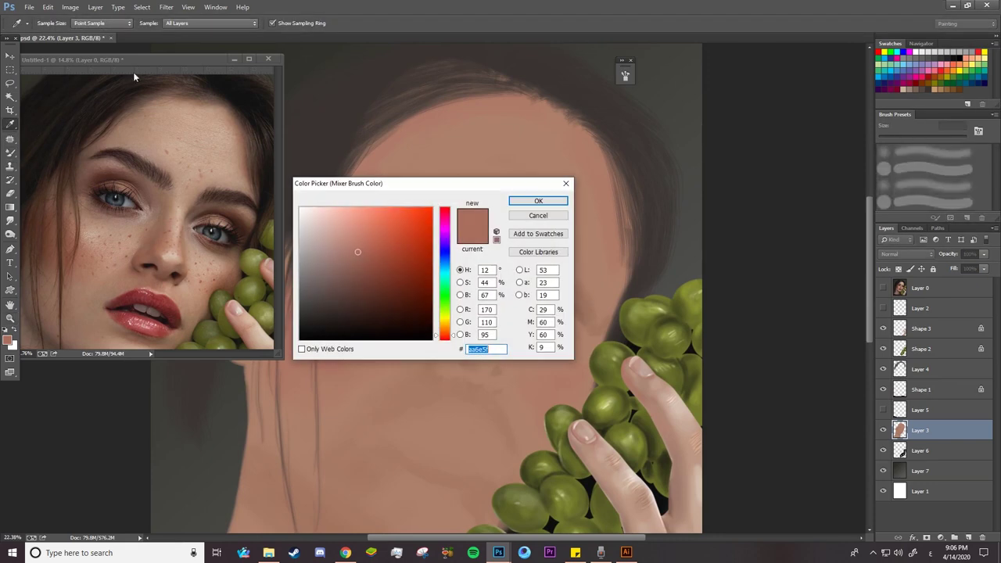
click(219, 139)
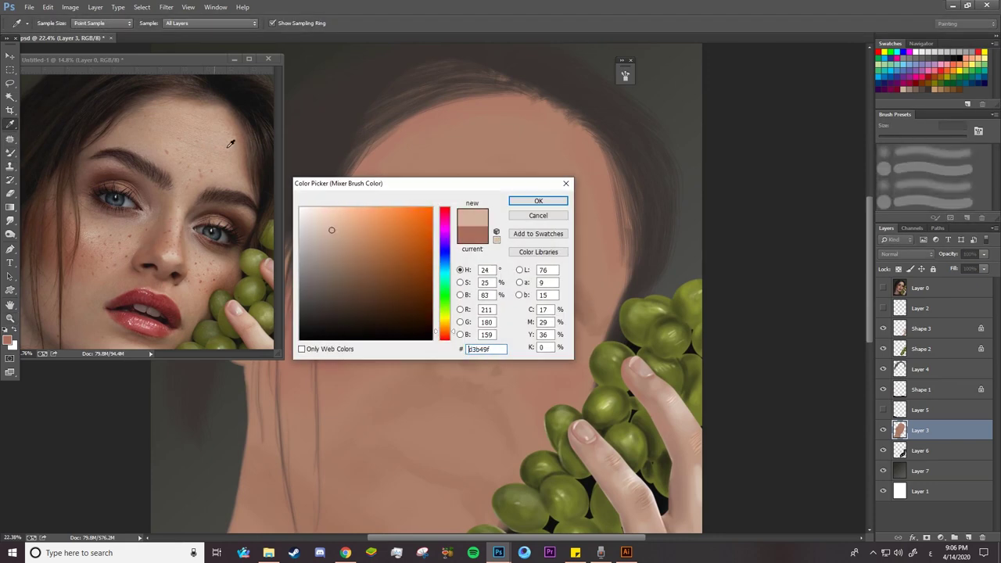
click(181, 144)
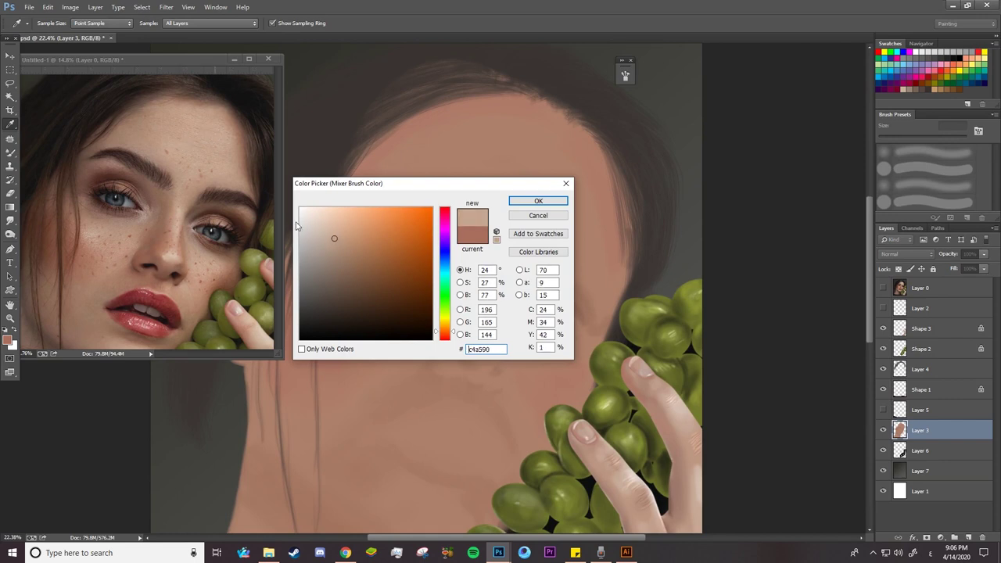
key(Return)
key(shift+0)
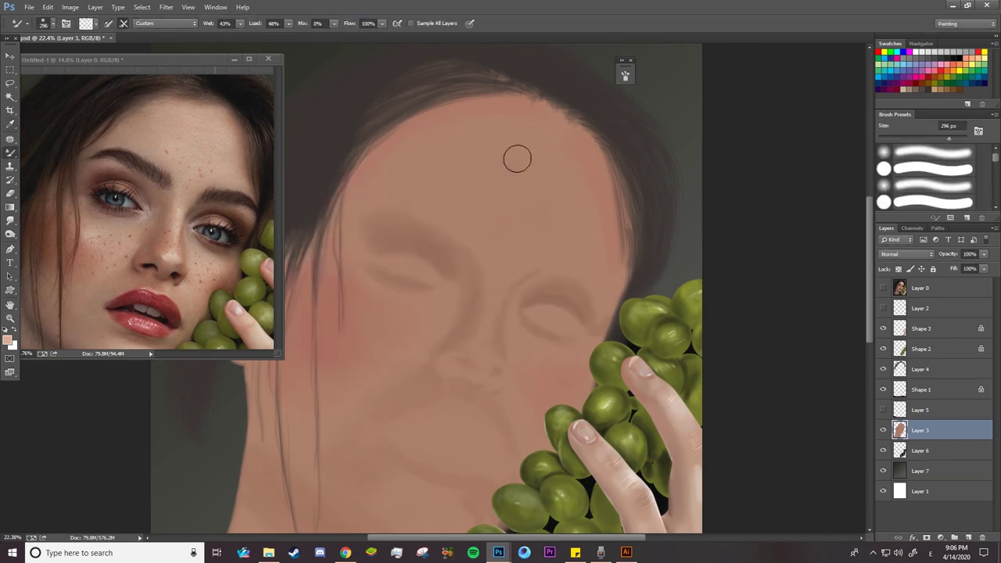
mouse_move(520, 214)
mouse_down()
mouse_move(541, 118)
mouse_move(530, 167)
mouse_move(494, 233)
mouse_move(461, 199)
mouse_move(568, 222)
mouse_up()
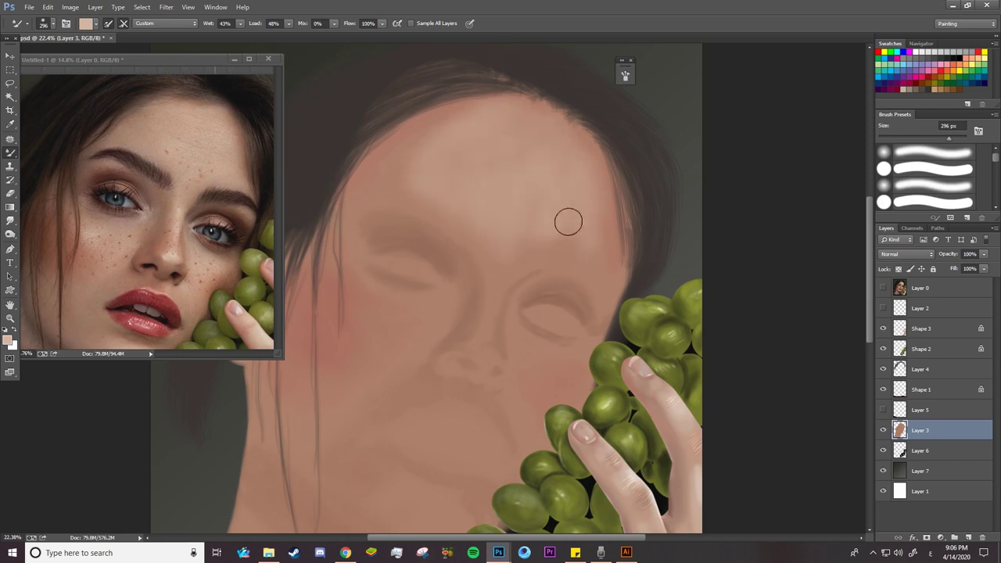
At 64 px, brighten the highlights on the nose bridge and nose tip
key(bracketleft)
key(bracketleft)
key(bracketleft)
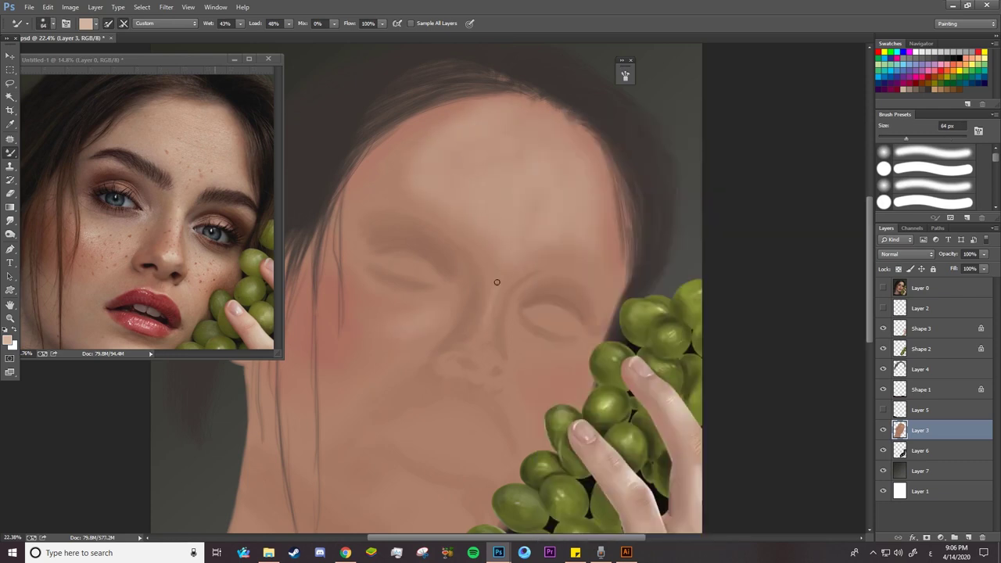
scroll(497, 281, up, 4)
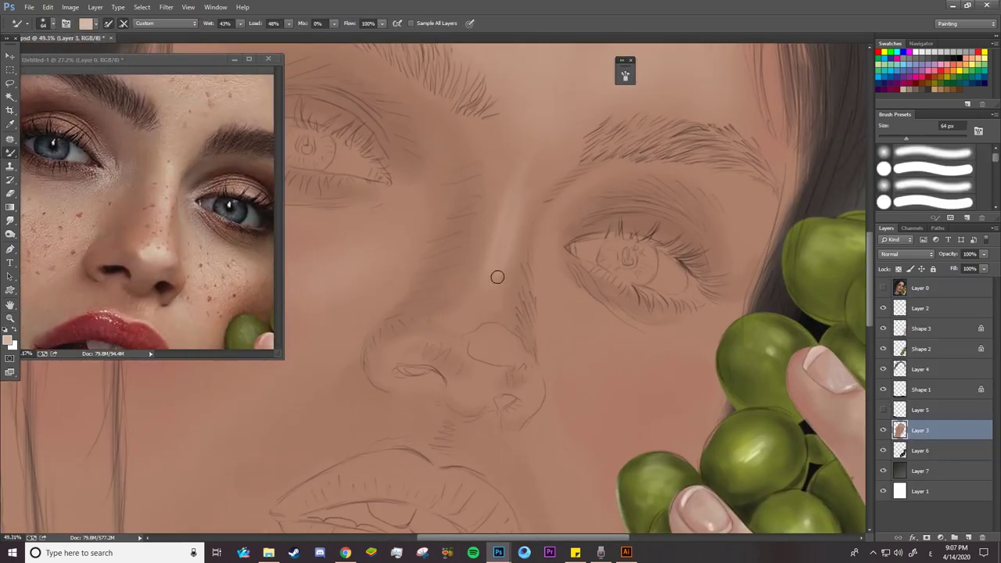
mouse_move(517, 192)
mouse_down()
mouse_move(517, 164)
mouse_move(510, 217)
mouse_up()
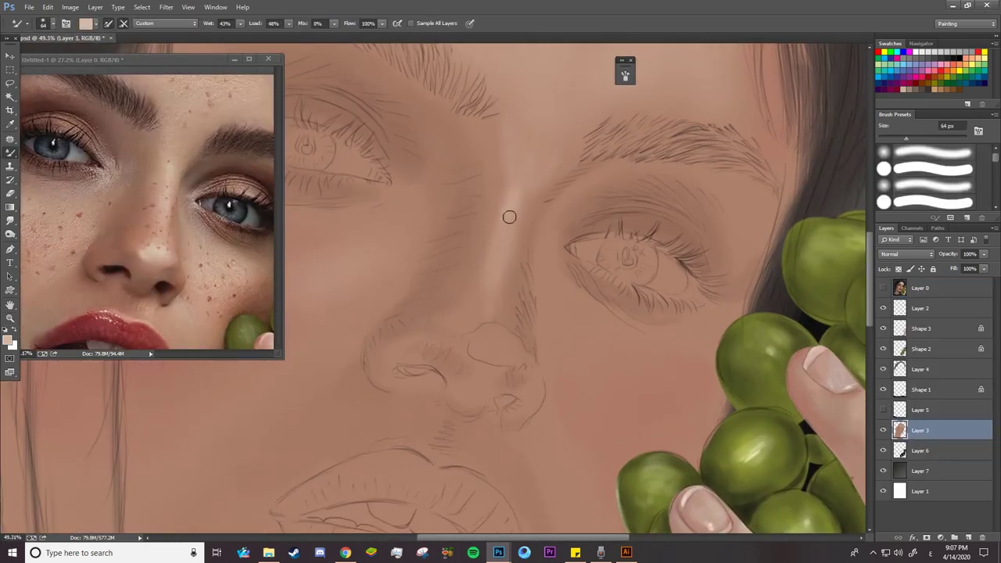
mouse_move(499, 330)
mouse_down()
mouse_move(480, 351)
mouse_move(509, 346)
mouse_move(505, 357)
mouse_up()
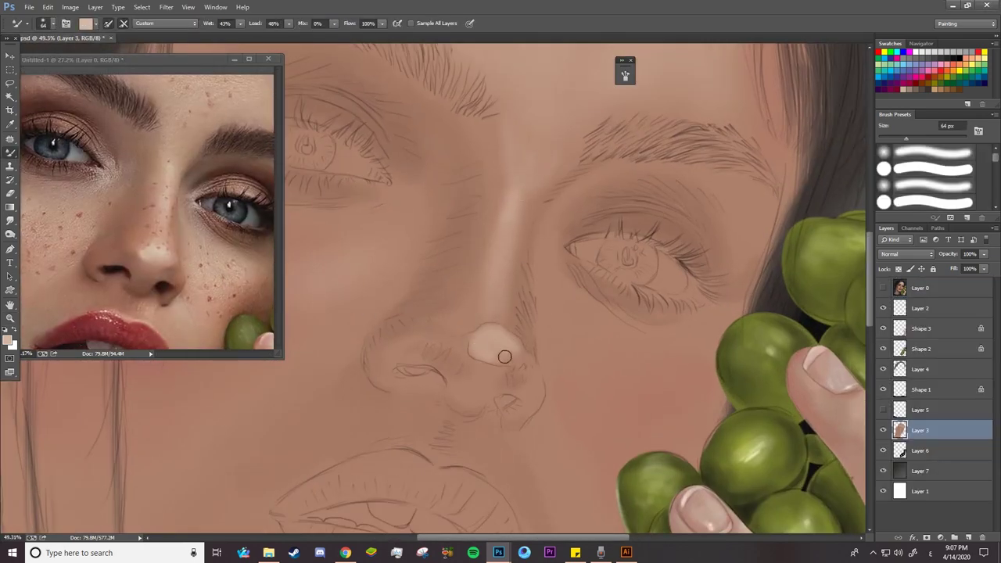
At 33 px, blend light skin tone over the upper eyelid and left nostril wing
right_click(476, 342)
drag(597, 148, 576, 149)
key(Return)
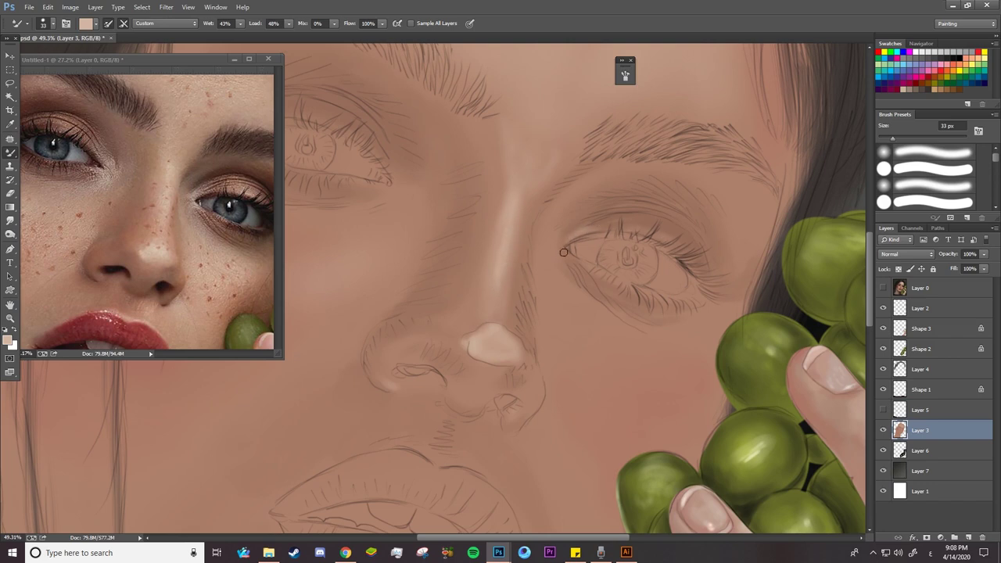
drag(625, 222, 667, 224)
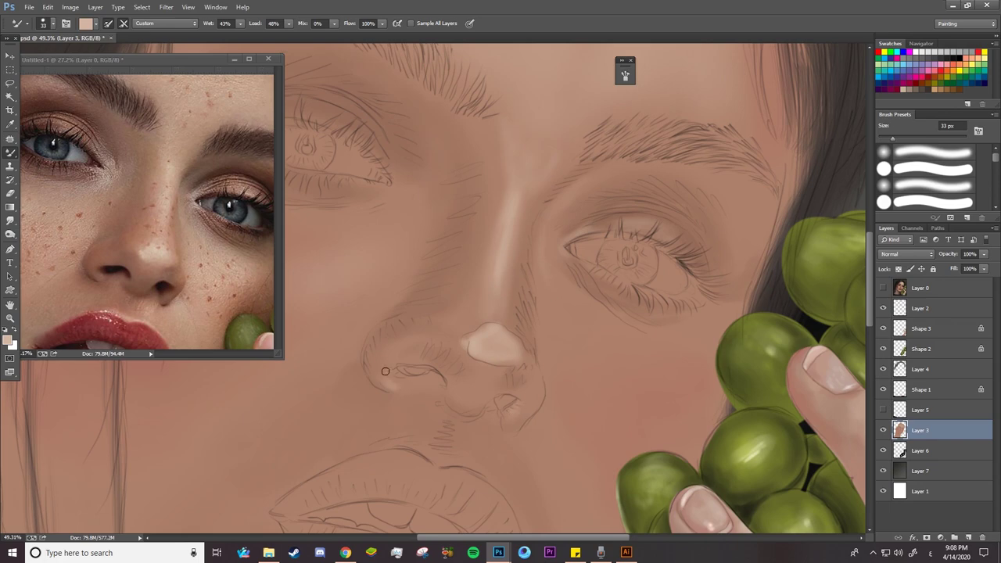
drag(385, 370, 430, 364)
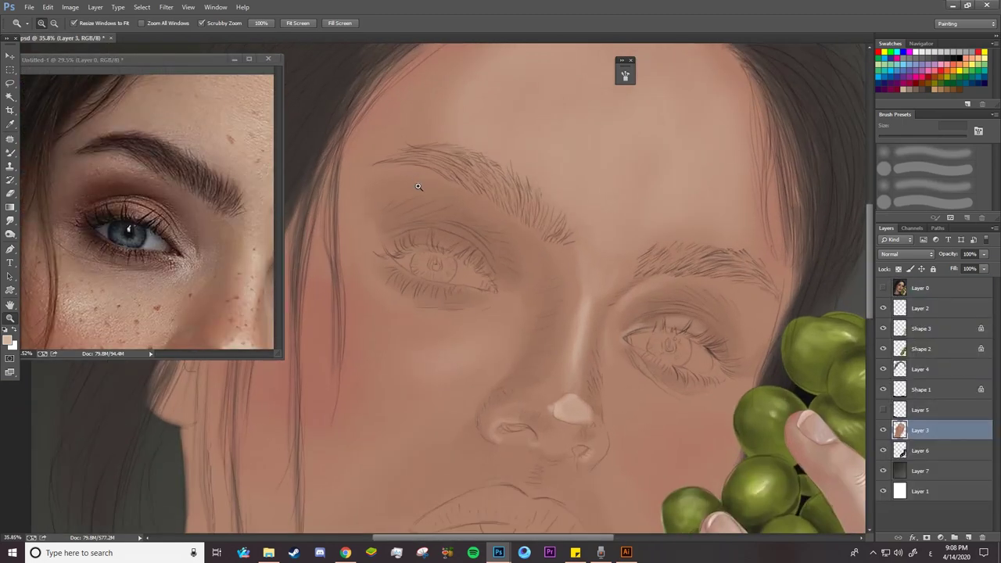
Enlarge the brush to 156 px, zoom out to the whole painting, then set 296 px
right_click(420, 182)
key(Return)
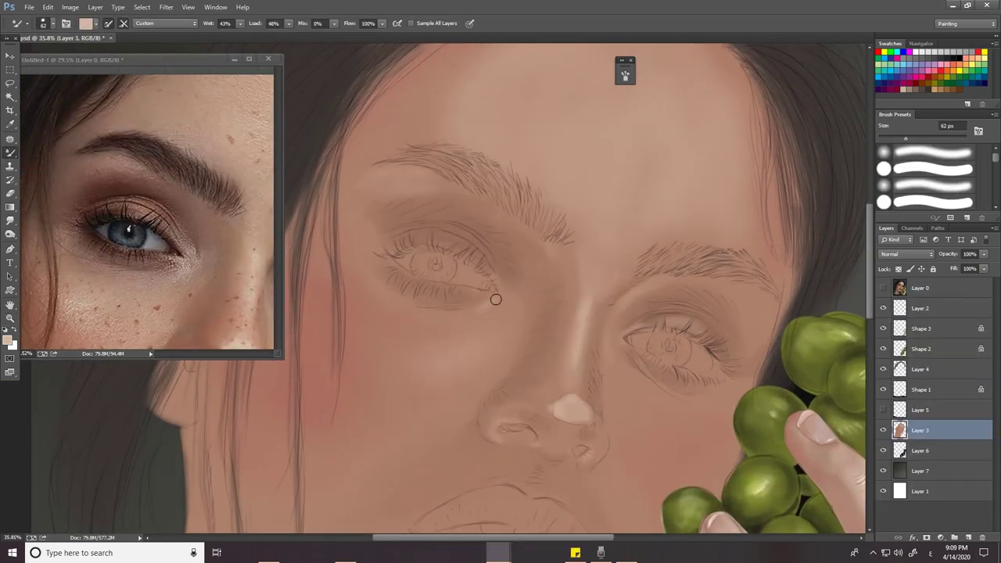
right_click(396, 362)
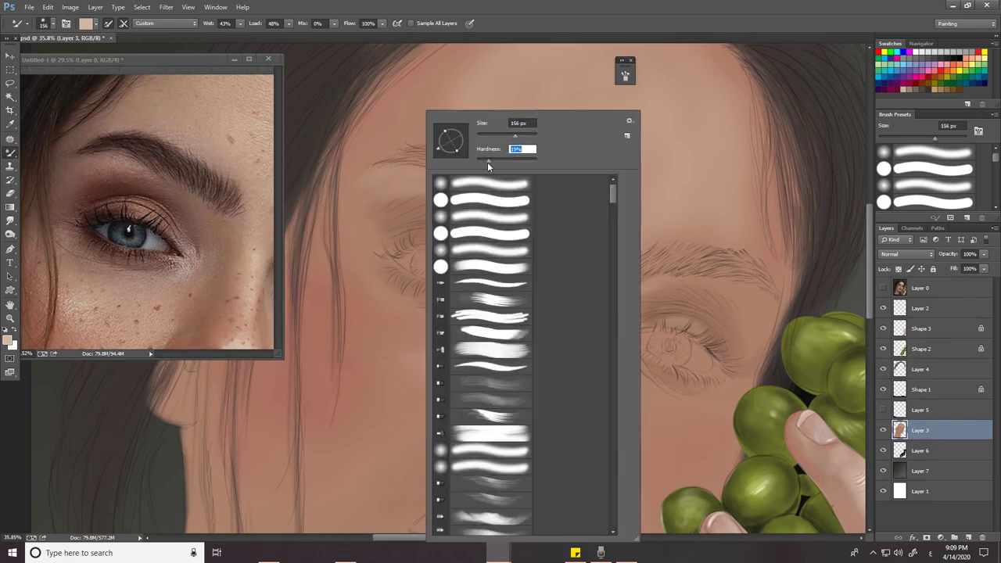
key(Return)
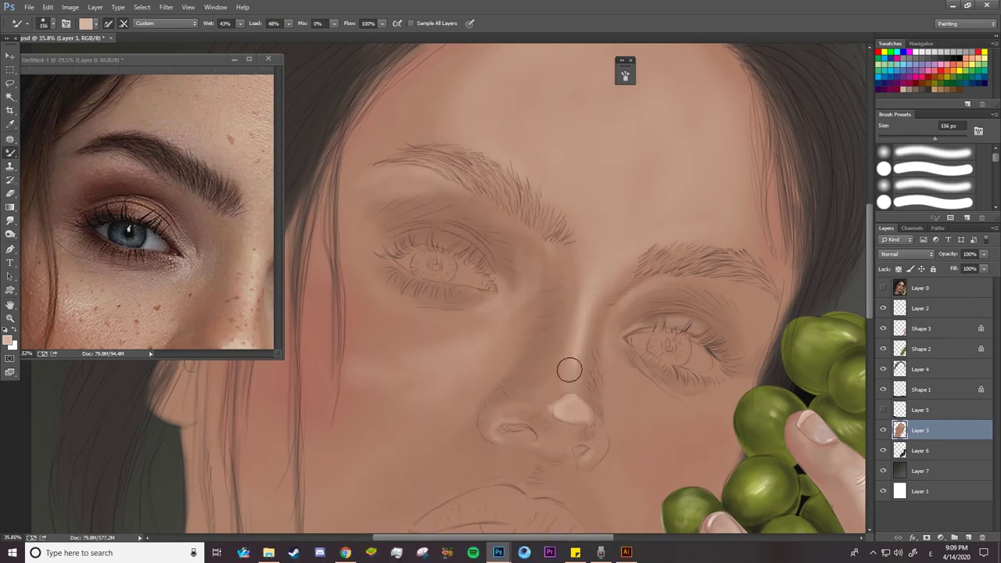
key(z)
mouse_move(570, 369)
mouse_down()
mouse_move(399, 389)
mouse_move(480, 306)
mouse_up()
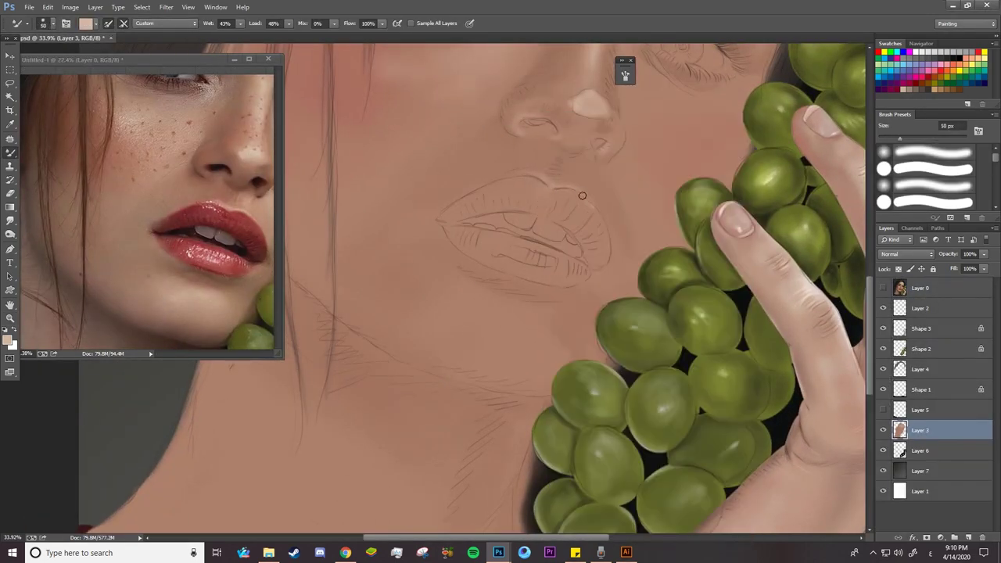
right_click(568, 270)
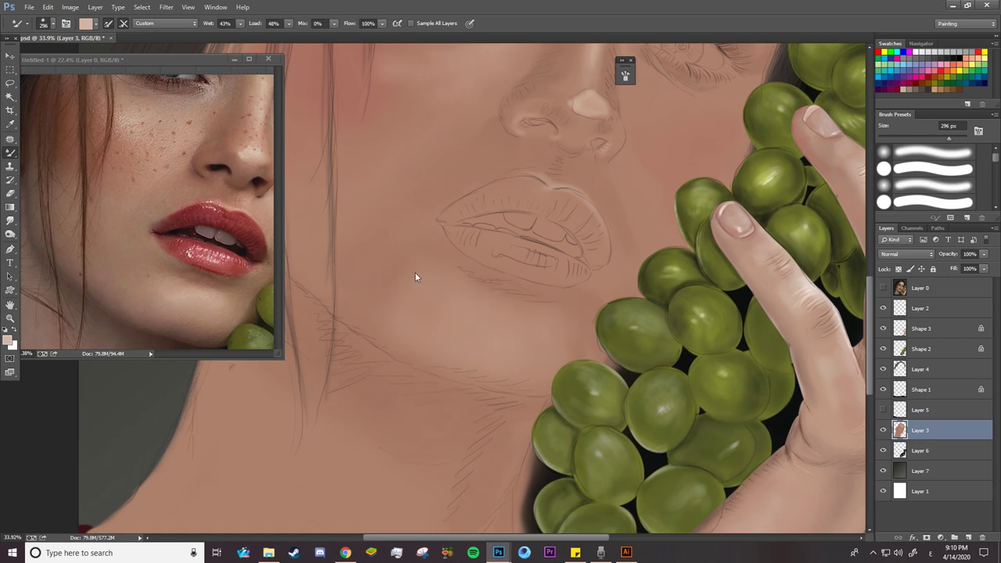
Shrink the Mixer Brush to 55 px for the chin highlight, then enlarge it to 99 px
right_click(490, 302)
click(557, 136)
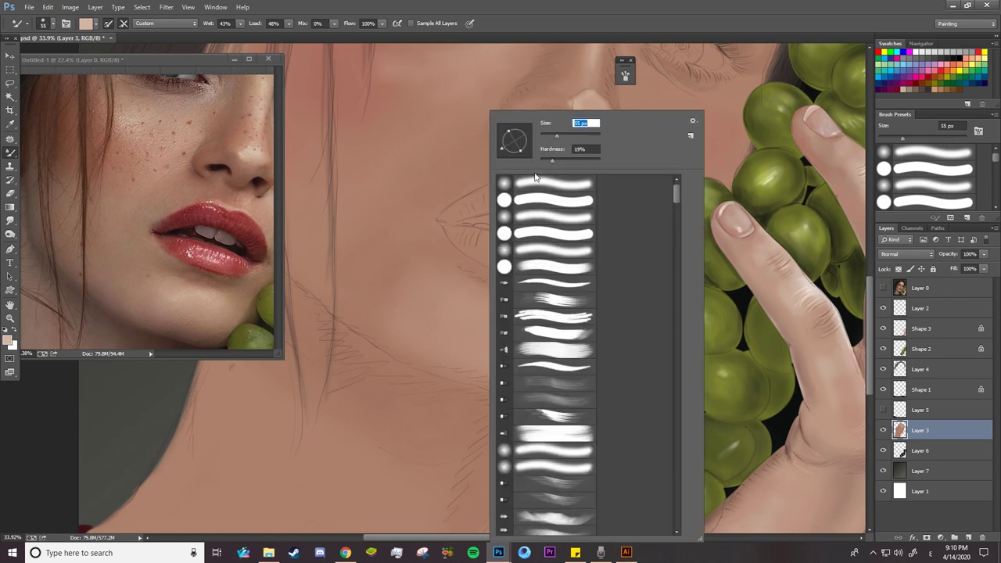
click(458, 307)
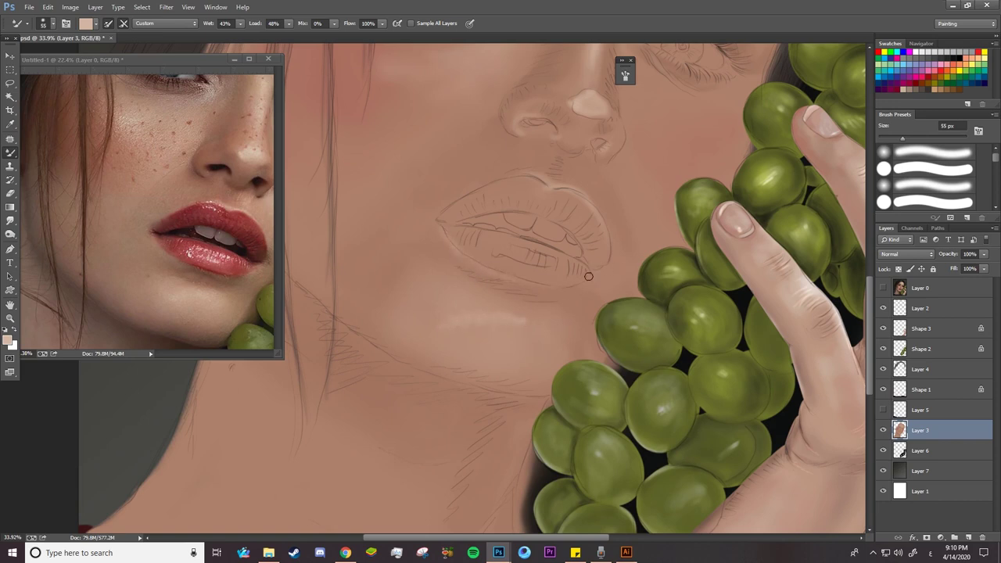
right_click(473, 149)
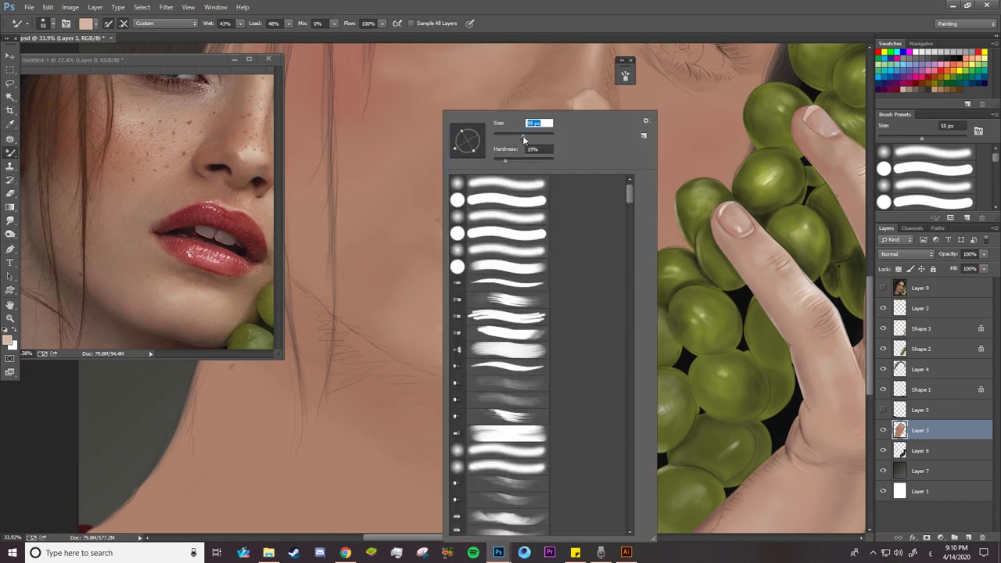
drag(492, 136, 517, 137)
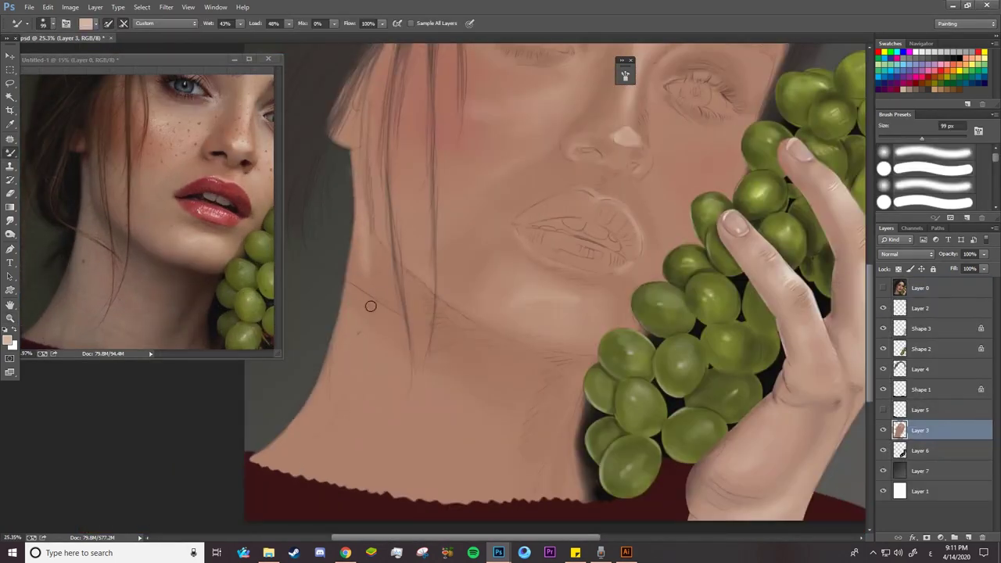
Pick a dark brown at 261 px, paint the jaw shadow, then undo it as too dark
right_click(380, 318)
drag(446, 117, 481, 117)
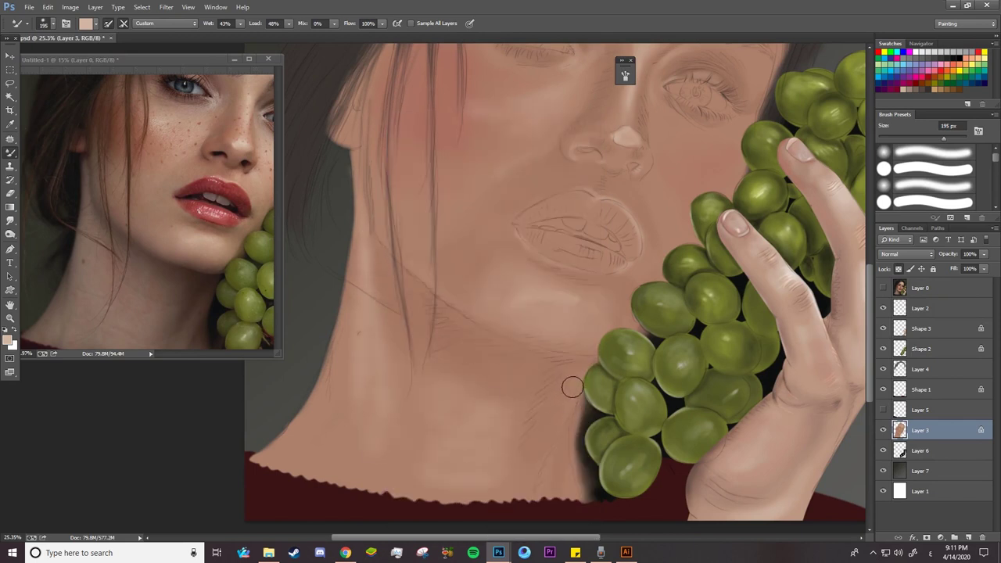
alt+click(167, 253)
right_click(555, 296)
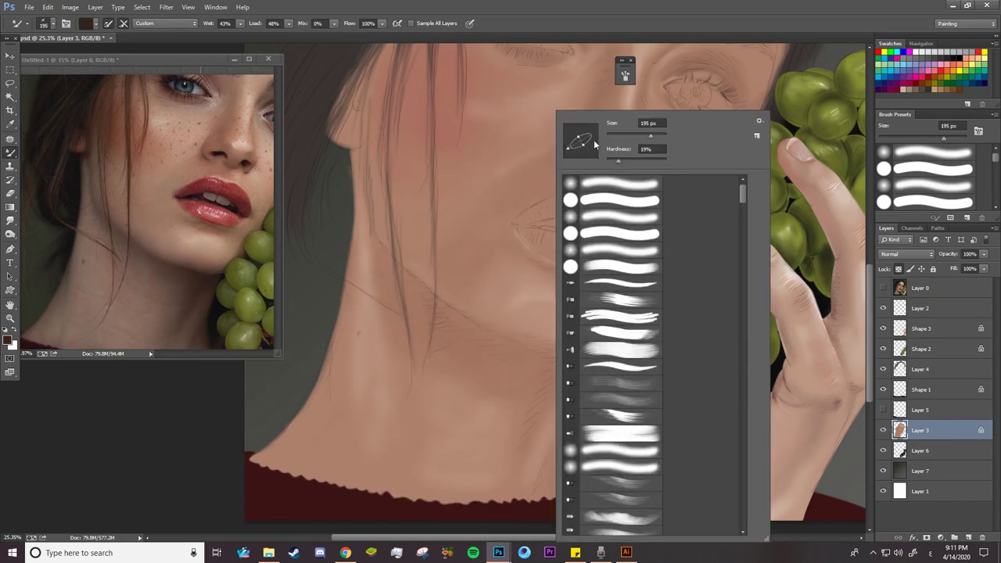
drag(603, 149, 618, 149)
mouse_move(489, 356)
mouse_down()
mouse_move(536, 367)
mouse_move(518, 353)
mouse_move(543, 371)
mouse_move(415, 301)
mouse_move(363, 238)
mouse_move(454, 315)
mouse_move(559, 366)
mouse_move(490, 342)
mouse_move(586, 413)
mouse_up()
key(ctrl+z)
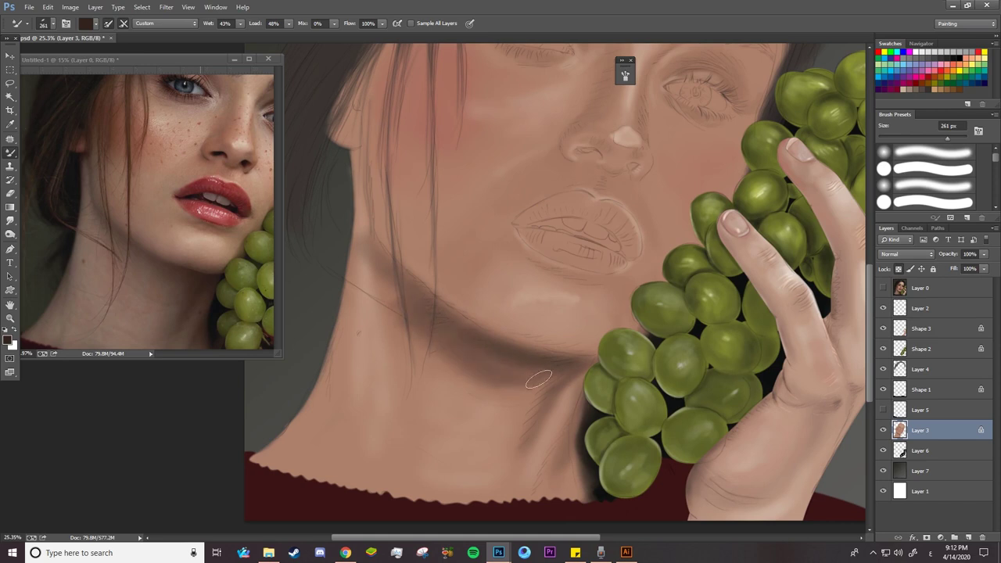
With a soft round brush, softly darken the jaw line shadow and zoom in on the face
right_click(466, 248)
click(466, 249)
click(400, 325)
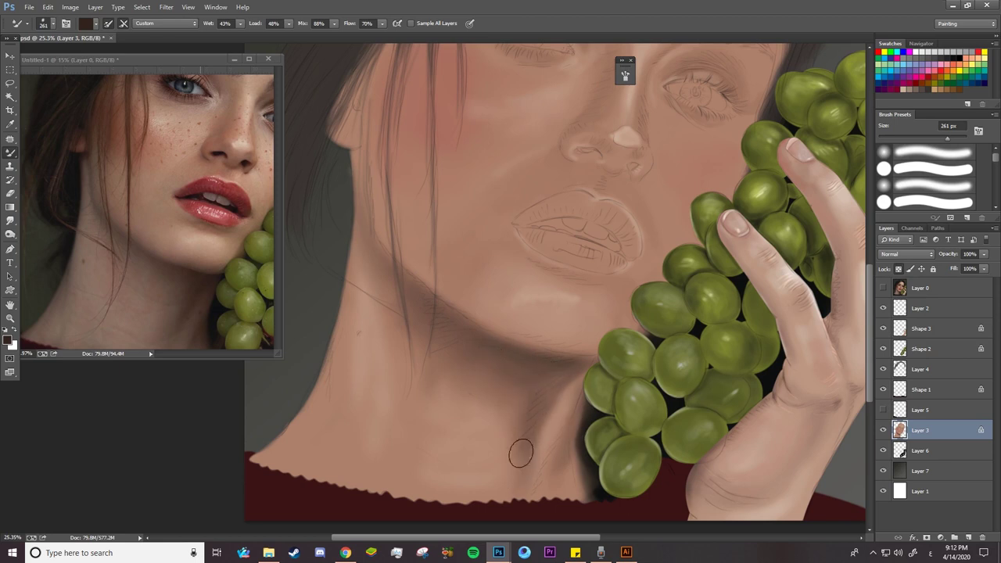
drag(414, 306, 377, 276)
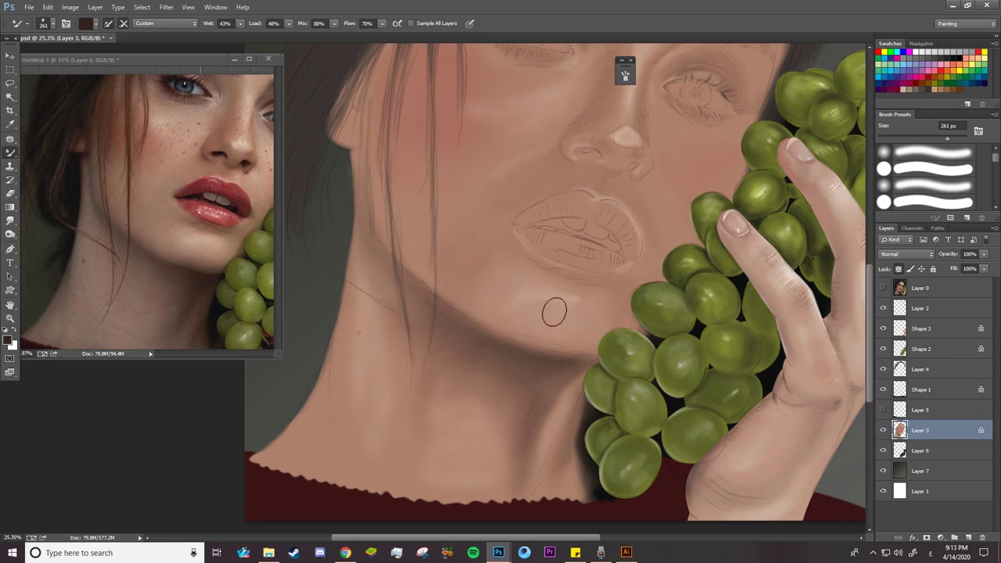
key(ctrl+space)
mouse_move(507, 312)
mouse_down()
mouse_move(472, 371)
mouse_move(491, 242)
mouse_up()
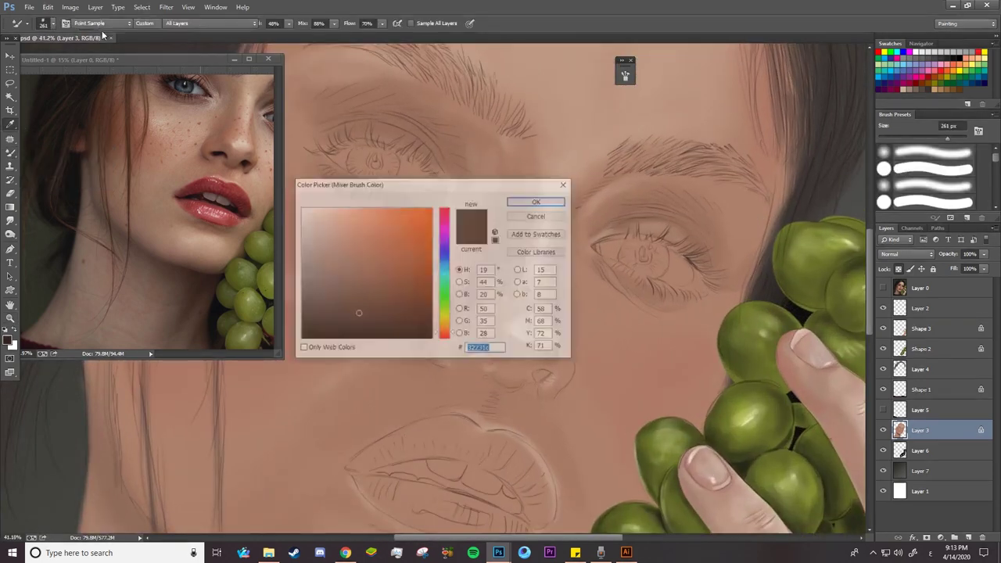
Reset the colour to black, set flow to 100% and shrink the brush to 17 px
right_click(490, 242)
right_click(518, 264)
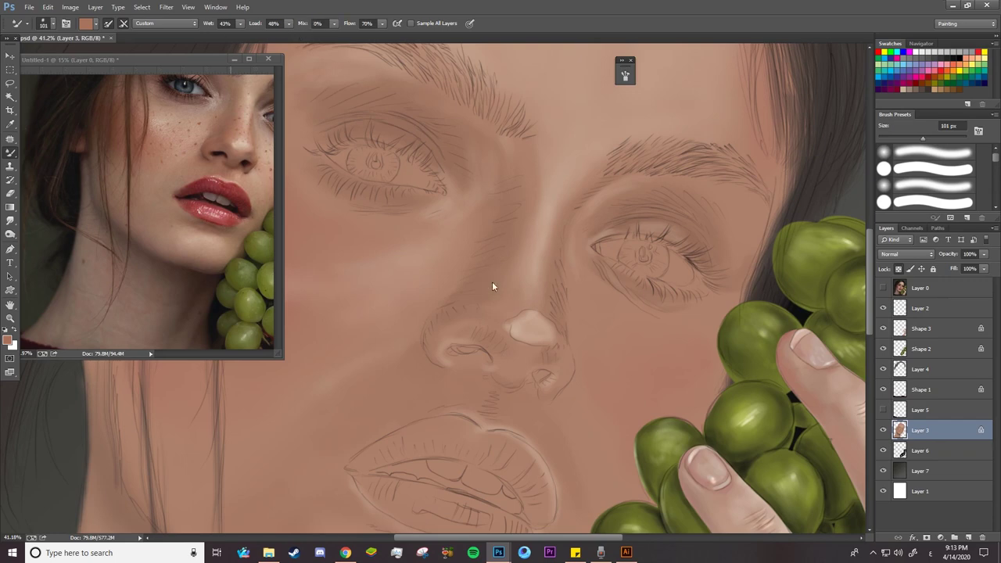
key(d)
scroll(500, 373, up, 3)
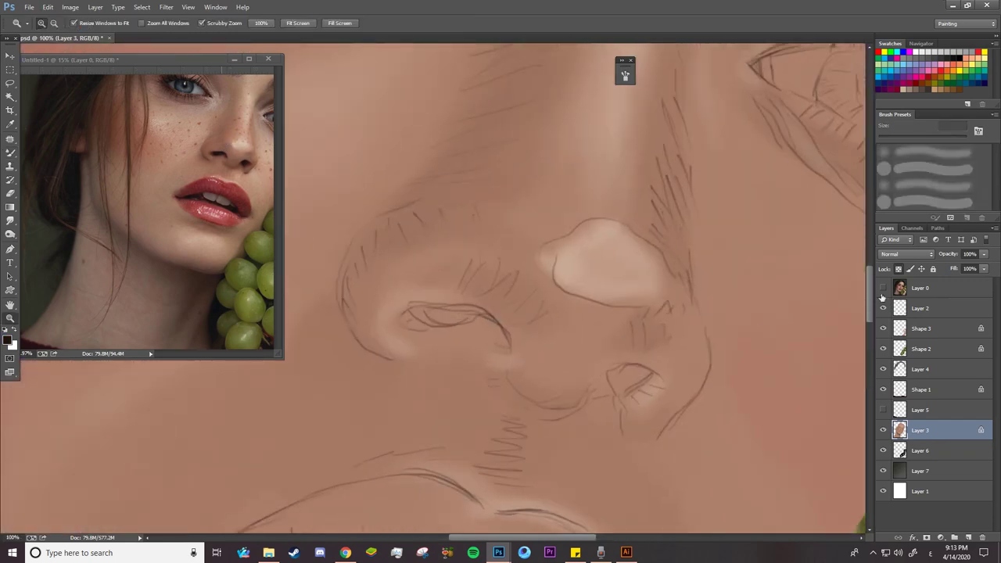
right_click(497, 113)
click(511, 265)
click(367, 23)
text(100)
key(Return)
right_click(539, 113)
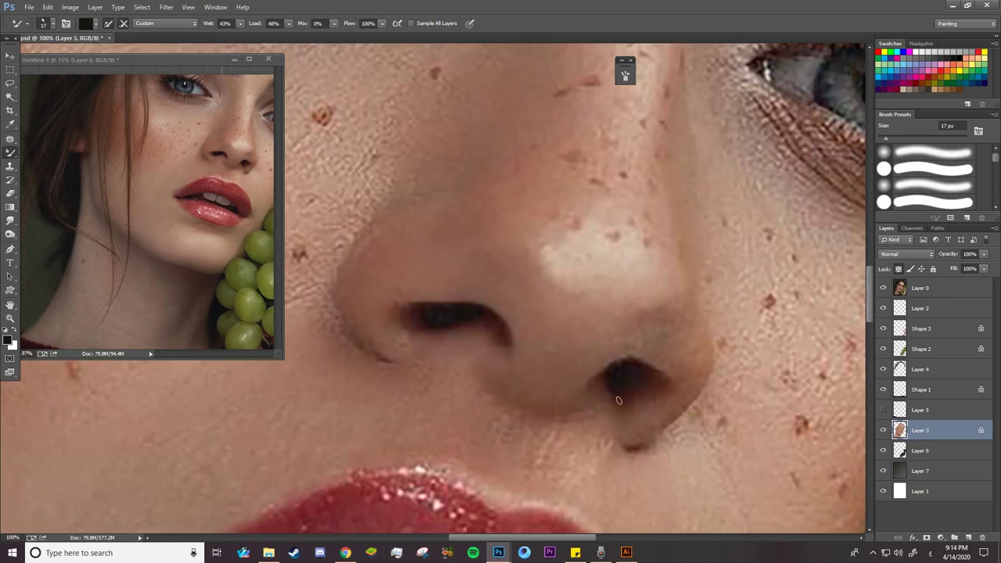
Hide the reference overlay and, with a 41 px brush, paint both dark nostrils
right_click(603, 376)
key(Escape)
right_click(375, 323)
key(Escape)
click(883, 286)
right_click(643, 109)
key(Escape)
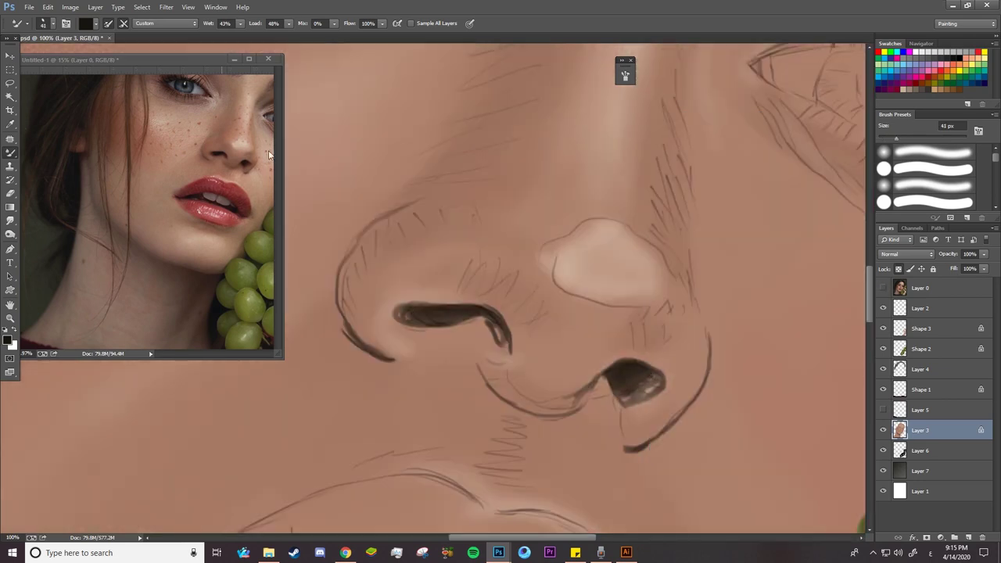
scroll(269, 154, up, 5)
mouse_move(395, 313)
mouse_down()
mouse_move(462, 317)
mouse_move(501, 339)
mouse_up()
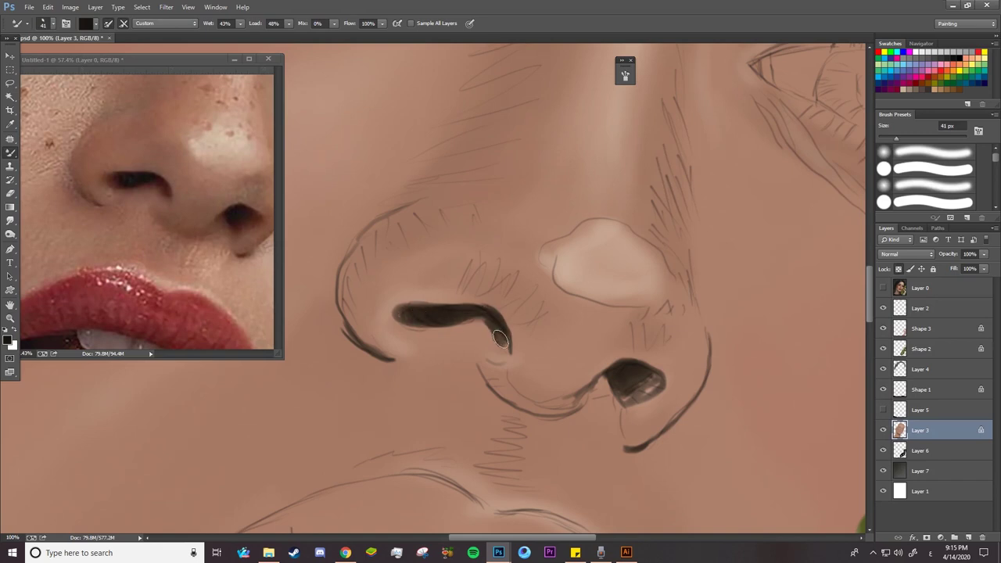
drag(653, 385, 618, 386)
Sample the reference nostril's dark reddish-brown, blend the nostril stroke, and smudge both nostril outlines at 17 px
click(86, 23)
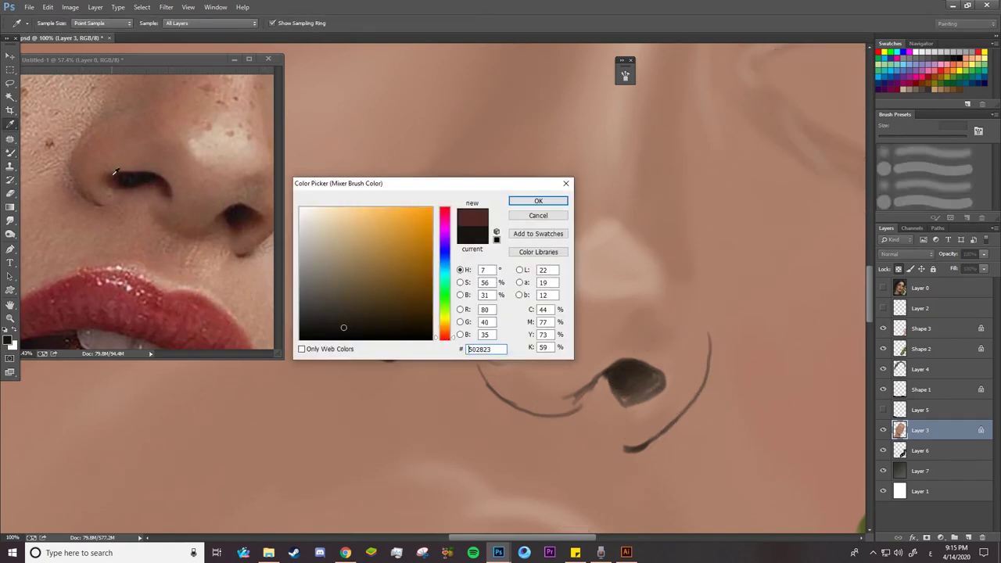
click(375, 297)
click(530, 188)
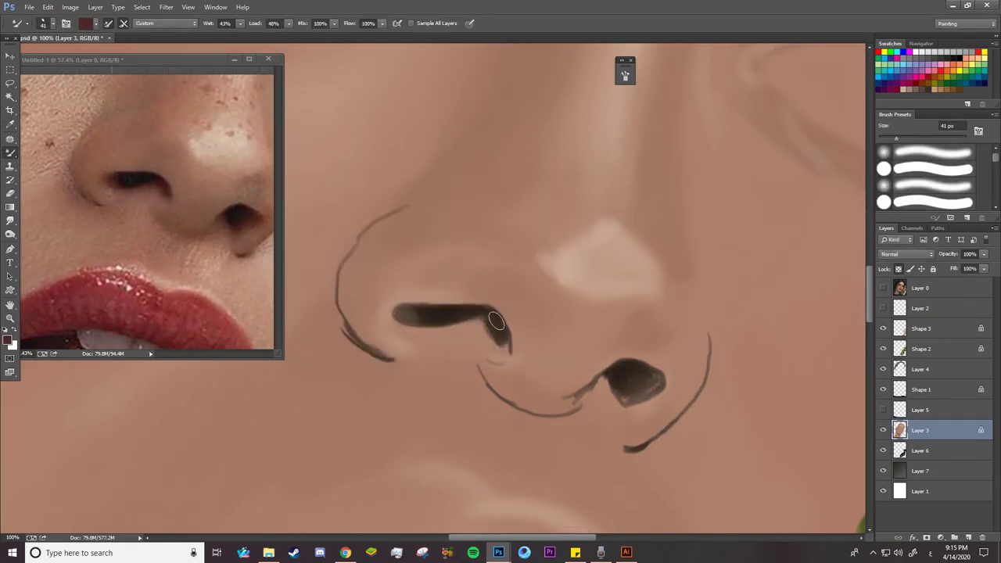
drag(497, 320, 500, 347)
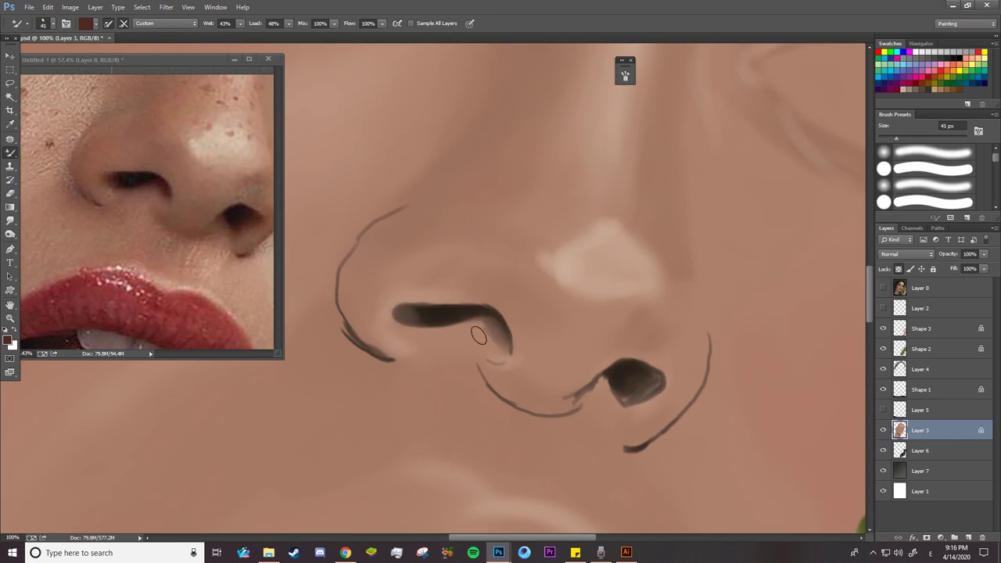
right_click(623, 397)
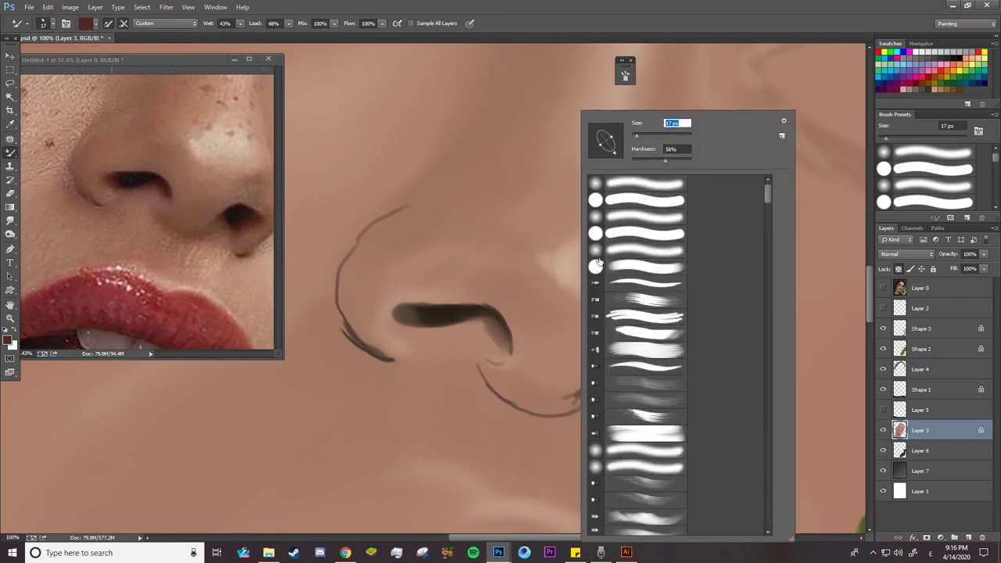
double_click(591, 386)
key(r)
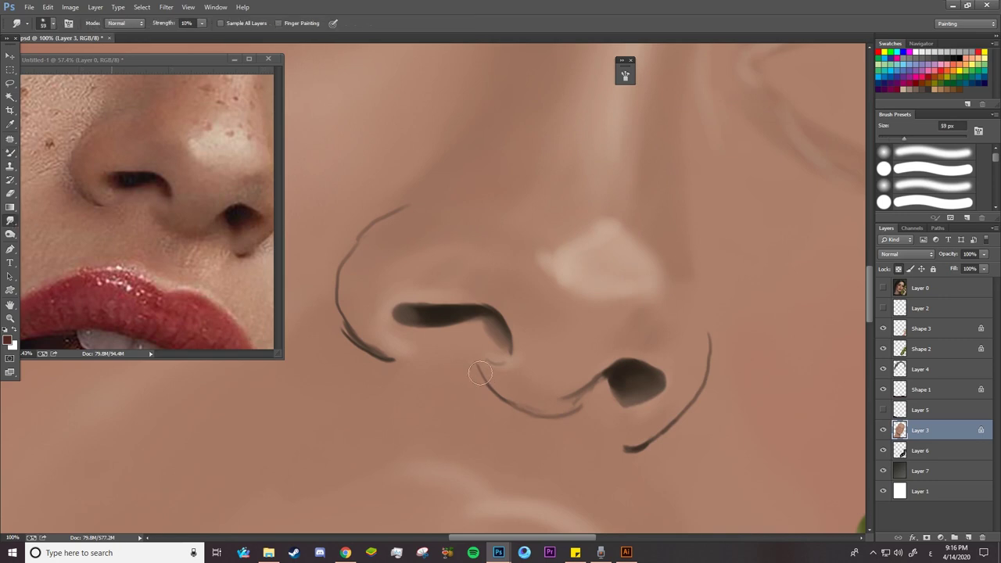
drag(396, 360, 342, 268)
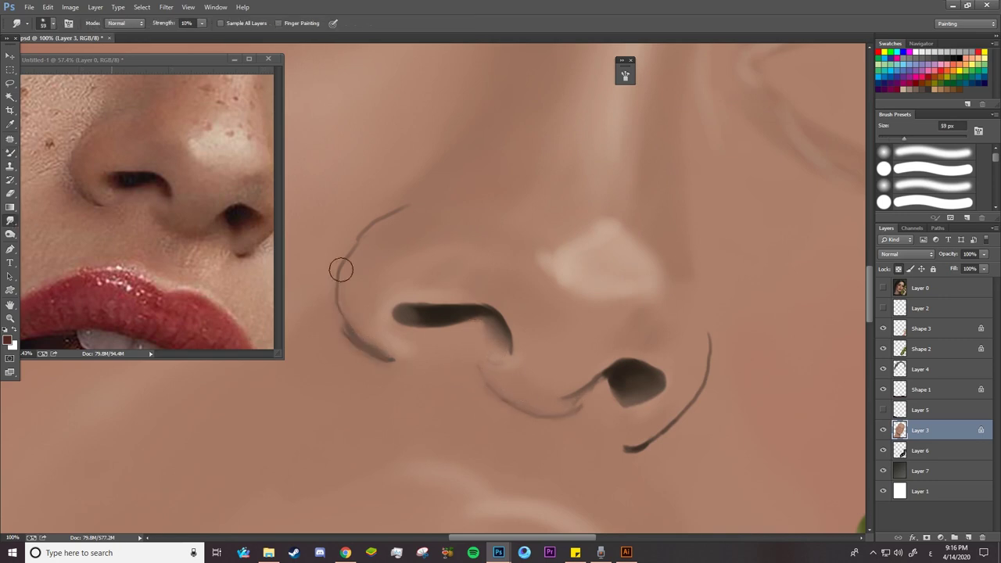
drag(637, 446, 702, 387)
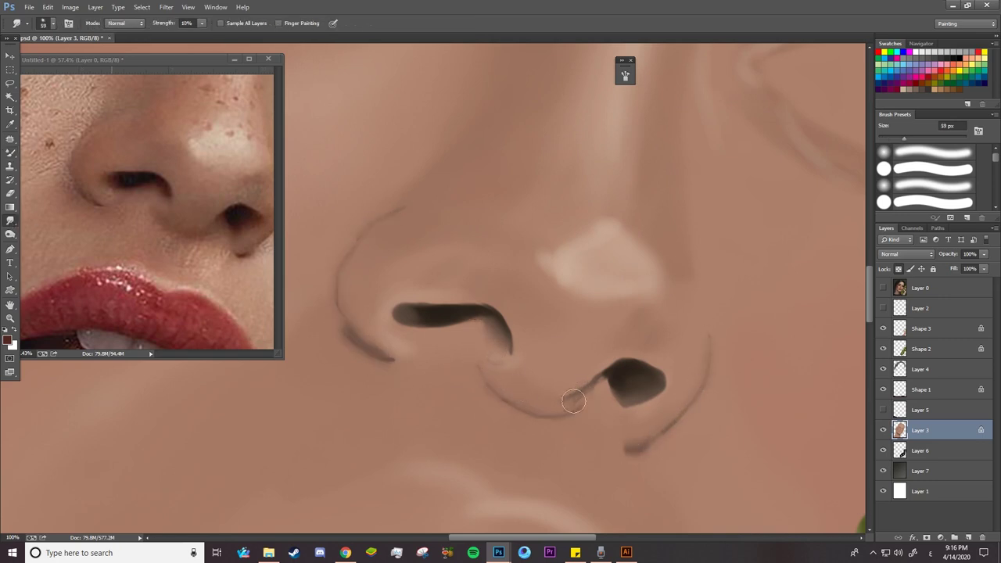
With the Mixer Brush at 36 px, darken the nostril crease, nose wing outline and shadow above the nostril
click(12, 156)
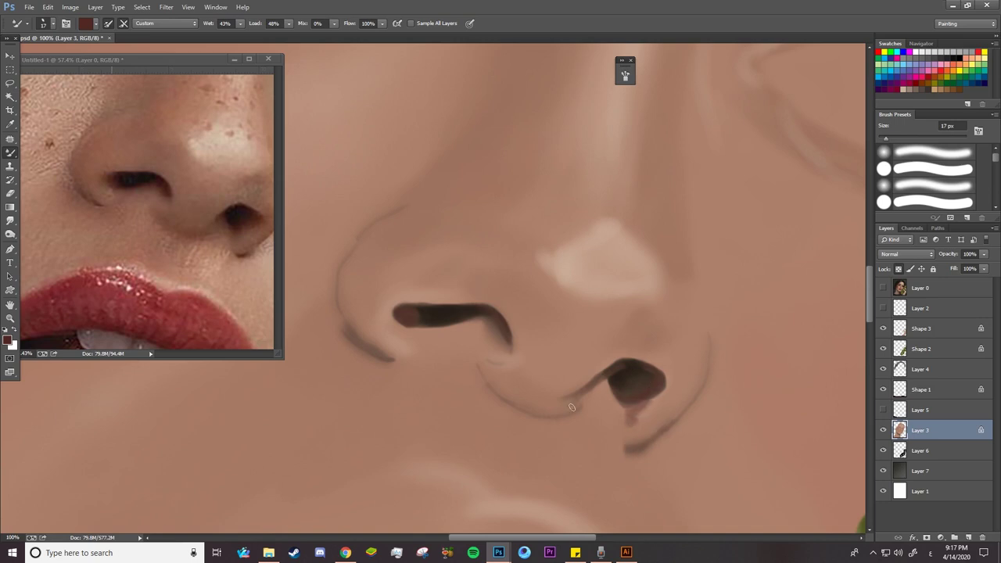
drag(571, 408, 482, 366)
right_click(485, 369)
drag(531, 144, 582, 143)
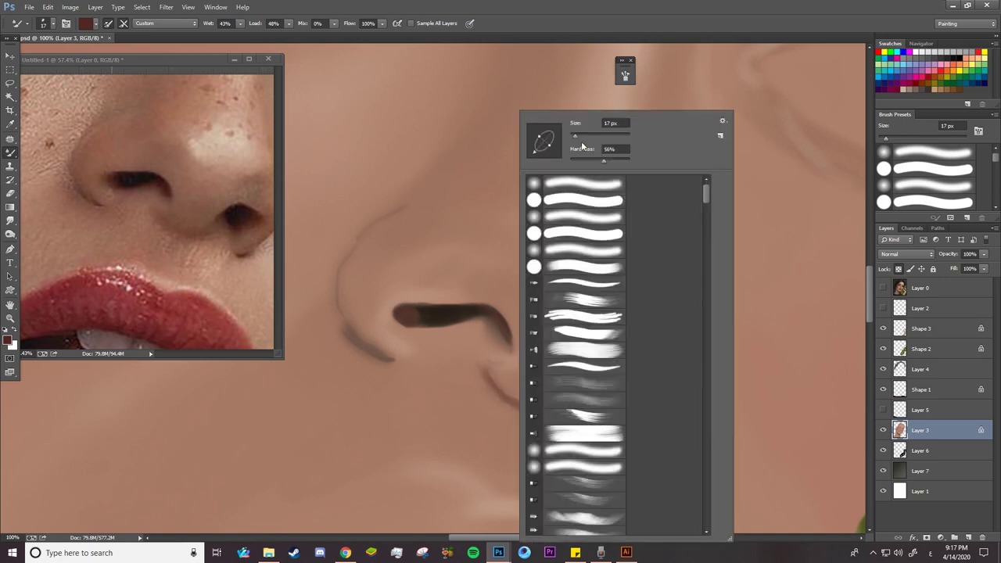
key(Return)
mouse_move(570, 402)
mouse_down()
mouse_move(508, 365)
mouse_move(572, 381)
mouse_up()
mouse_move(465, 268)
mouse_down()
mouse_move(485, 278)
mouse_move(521, 264)
mouse_up()
drag(345, 274, 352, 270)
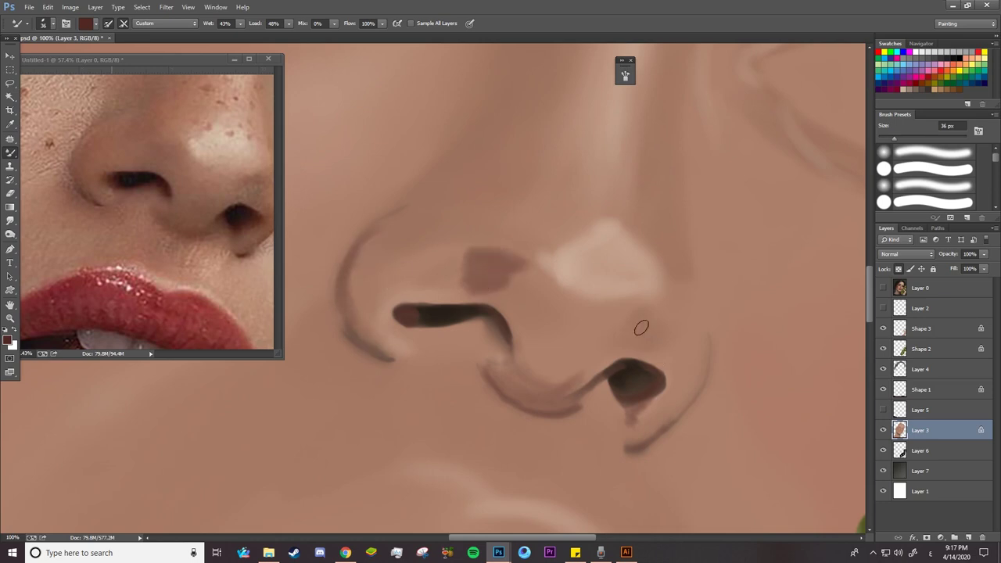
drag(641, 327, 656, 345)
Smudge the nose wing outline and nostril curves, and blend away the drip below the right nostril
click(10, 220)
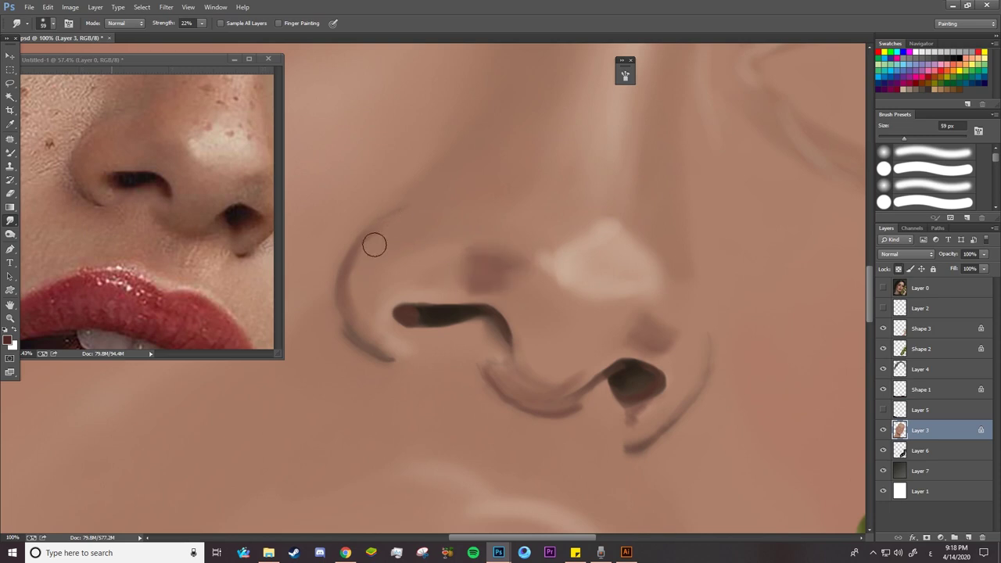
drag(376, 242, 353, 324)
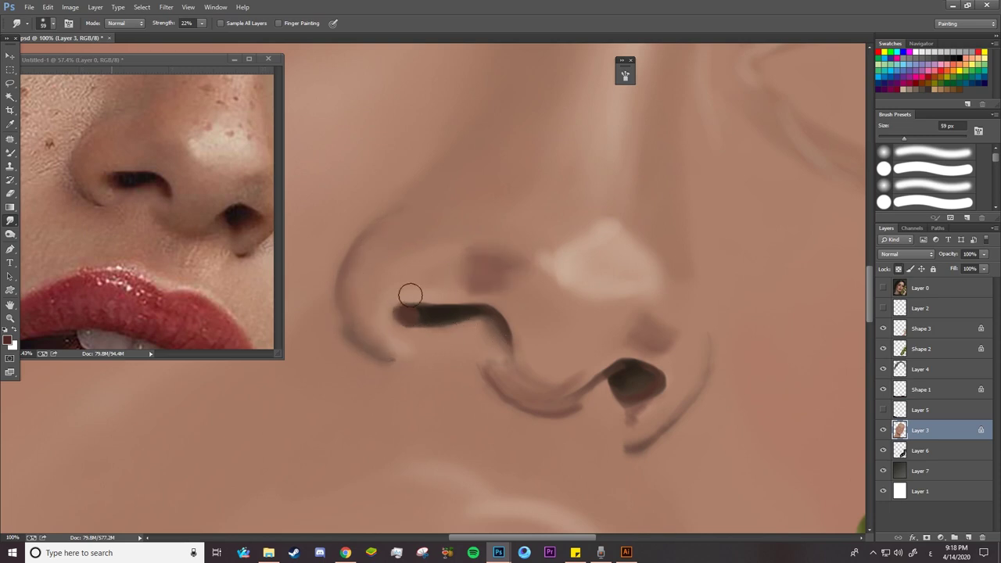
drag(409, 292, 396, 315)
drag(550, 387, 481, 362)
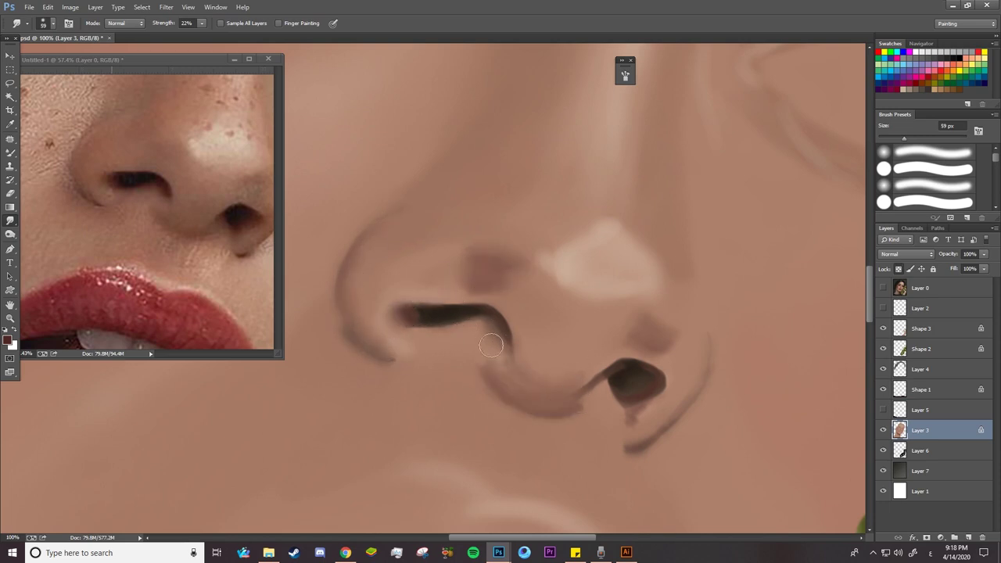
drag(637, 384, 631, 446)
Pick a brush preset and smudge the shadows under the left nostril wing and nose tip
scroll(500, 320, down, 5)
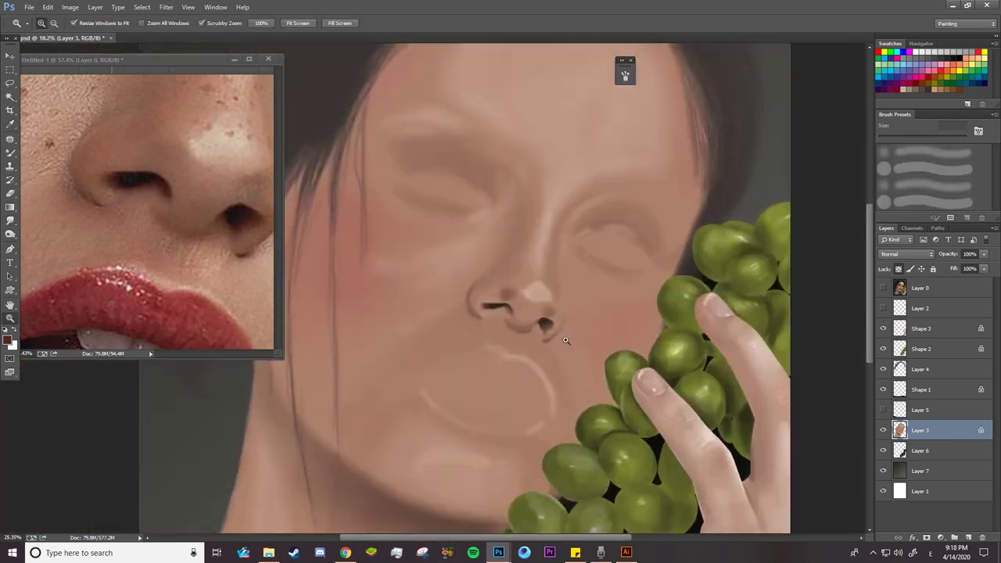
scroll(501, 321, up, 4)
right_click(540, 116)
double_click(568, 211)
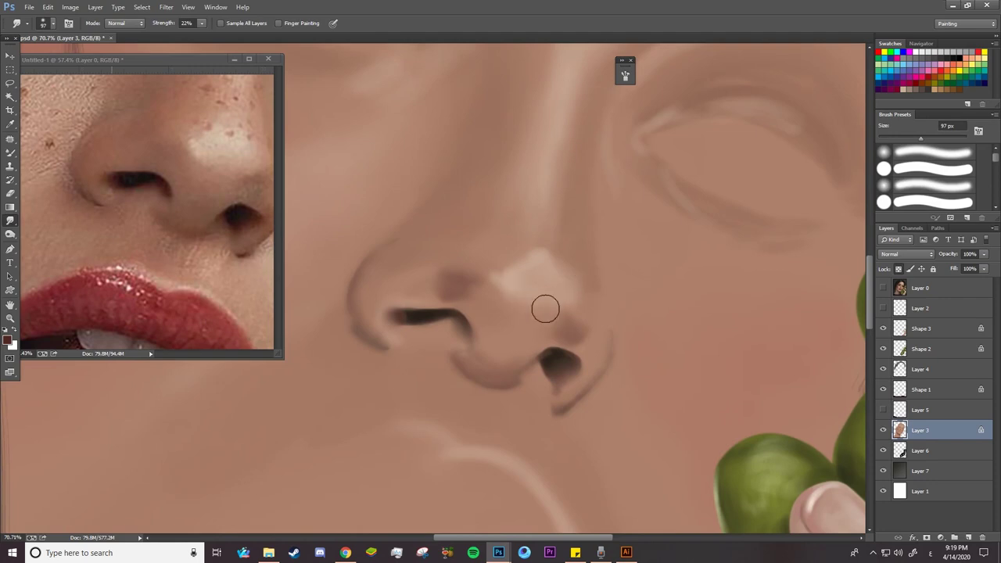
key(z)
key(r)
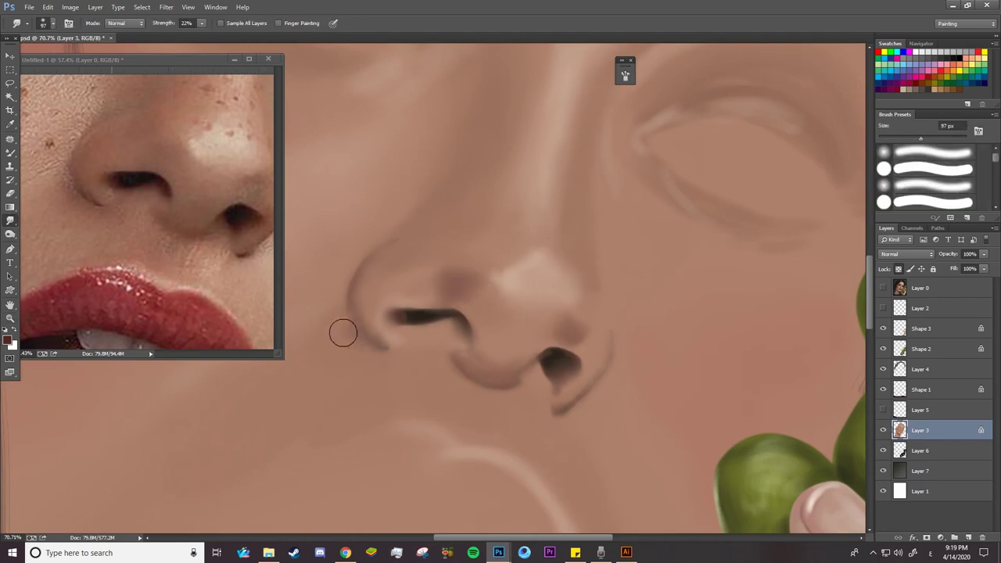
drag(342, 333, 369, 351)
mouse_move(530, 371)
mouse_down()
mouse_move(468, 377)
mouse_move(454, 348)
mouse_up()
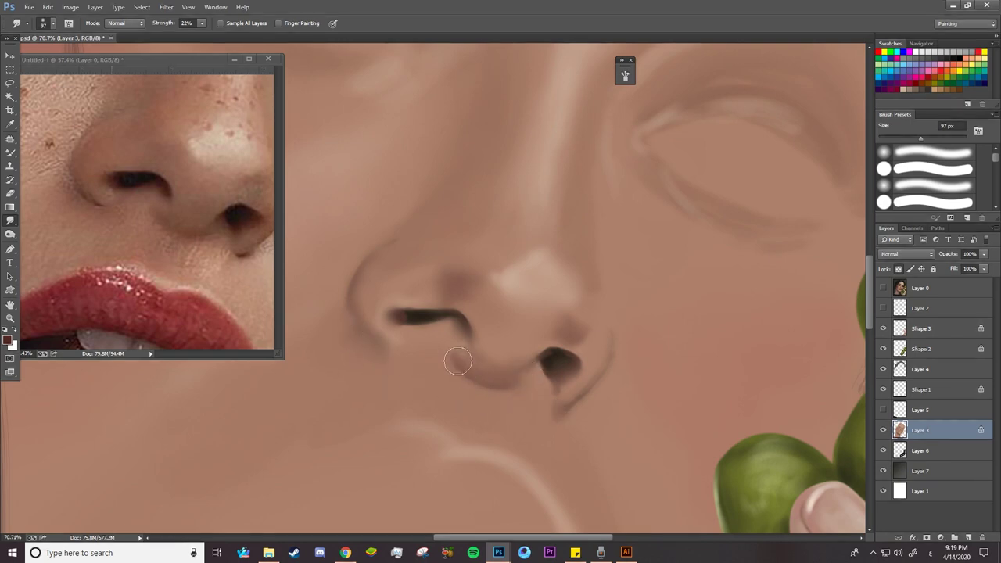
Set the Mixer Brush to 15 px and show the Layer 2 sketch over the painting
click(11, 153)
right_click(382, 294)
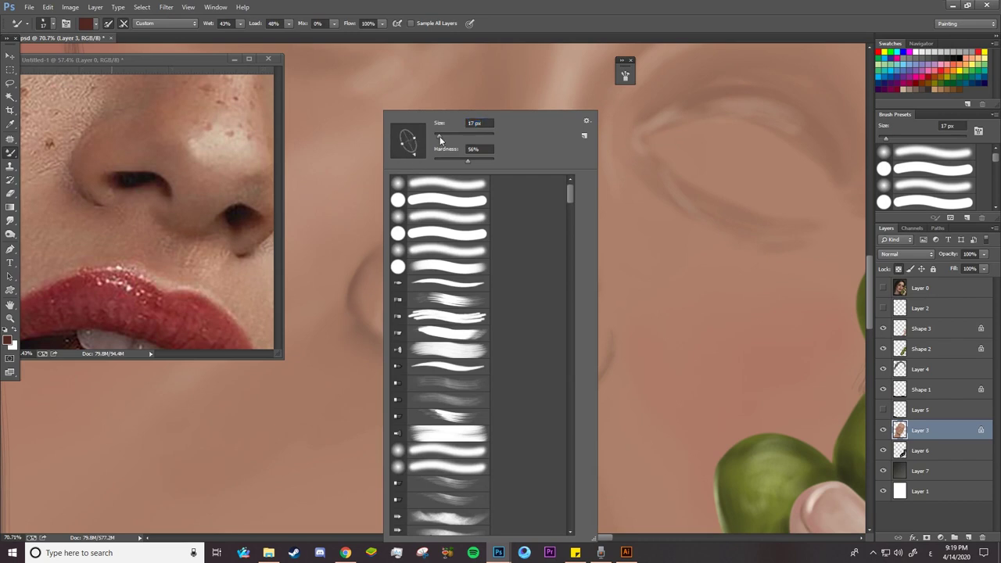
drag(440, 138, 438, 136)
click(371, 335)
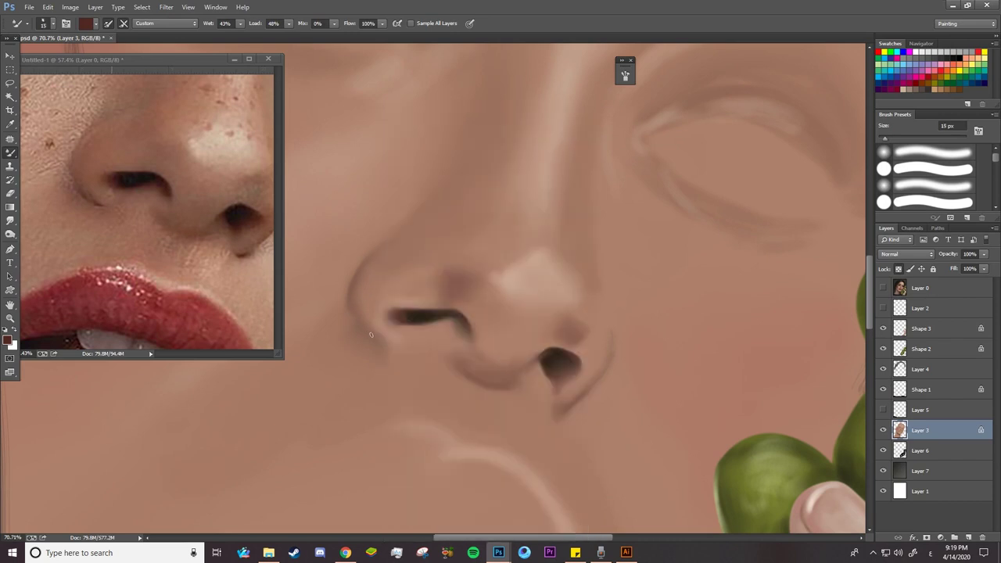
click(884, 308)
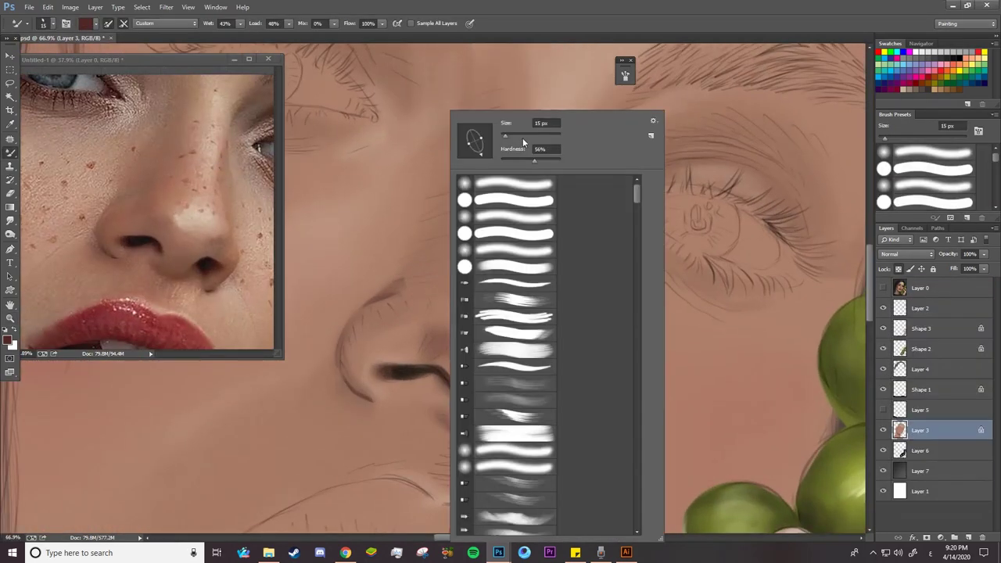
key(Return)
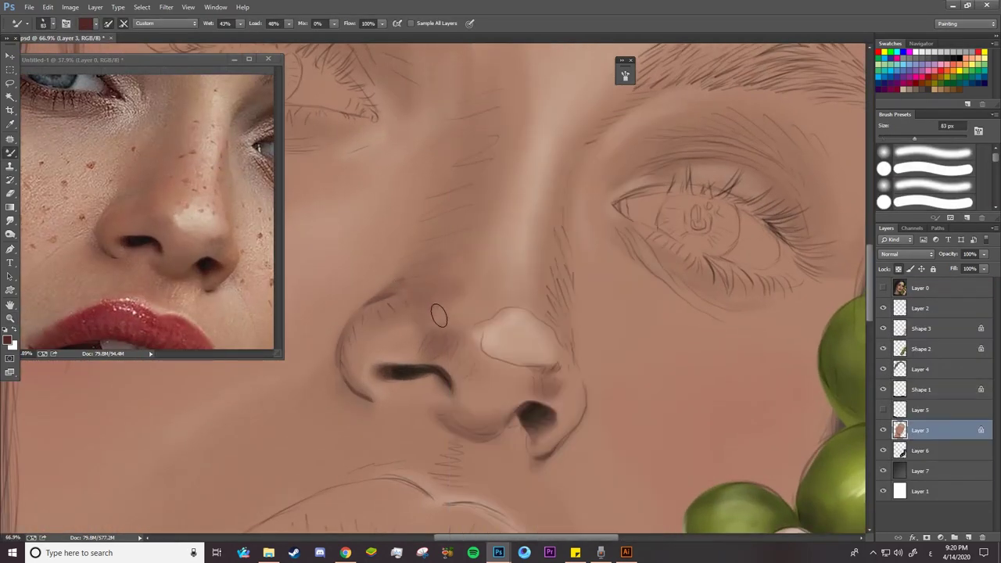
Resize the brush to 45 px, hide the sketch, enlarge it to 103 px, and zoom onto the eye
right_click(541, 212)
key(Return)
click(883, 308)
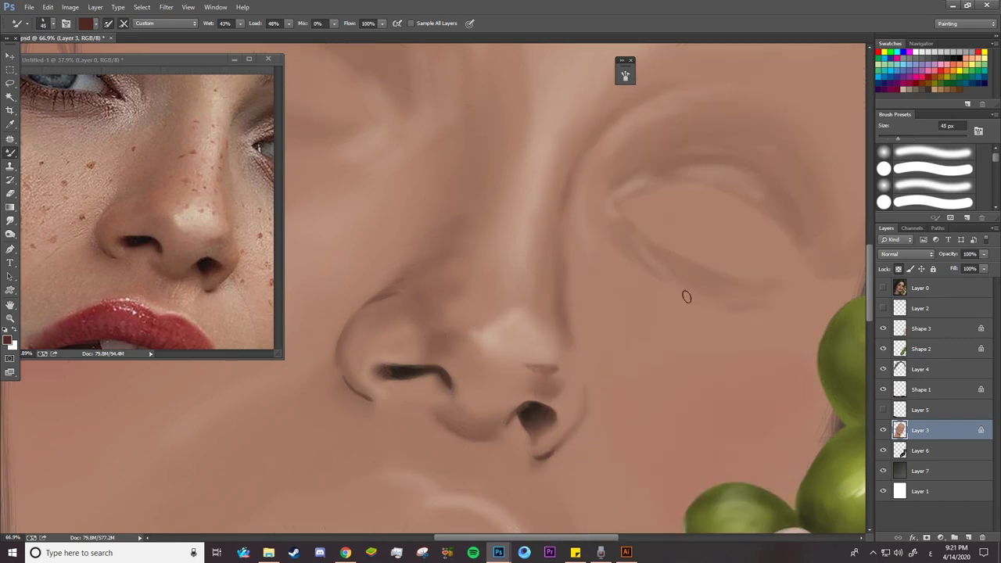
right_click(456, 161)
key(Return)
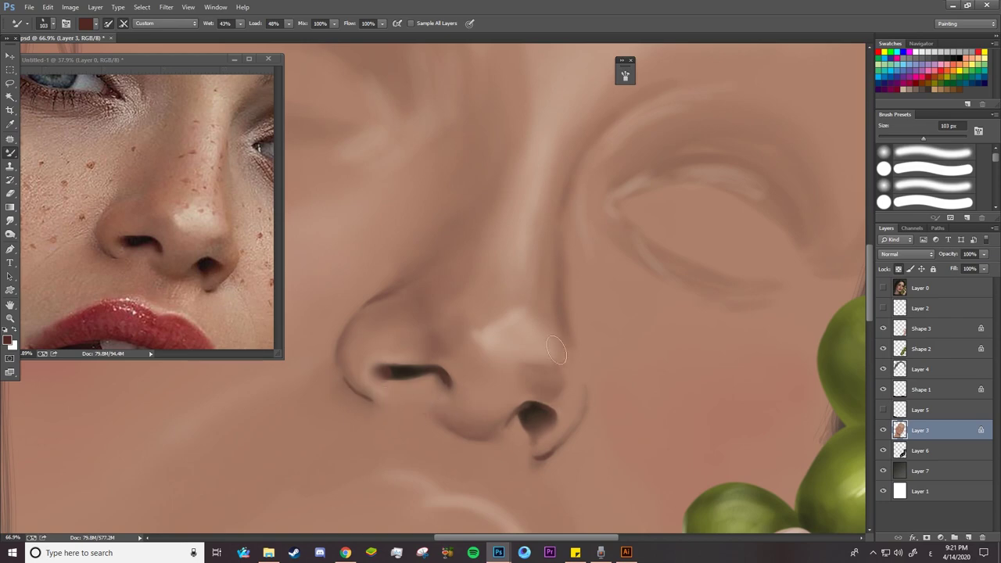
scroll(569, 176, down, 3)
click(156, 196)
Show the Layer 2 sketch and paint dark crease shading at Mix 0% with a 31 px brush
scroll(229, 173, down, 1)
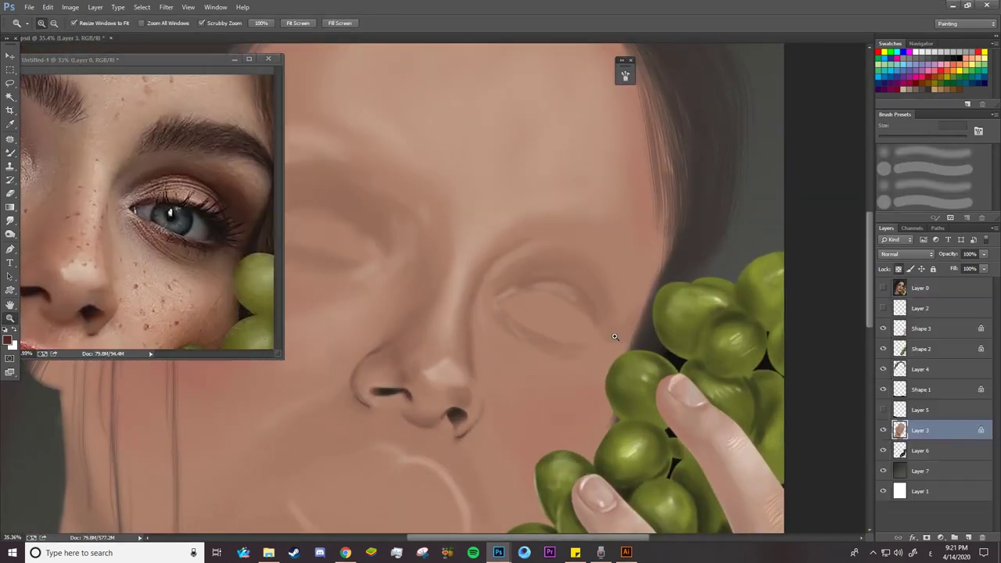
scroll(470, 258, up, 3)
click(884, 308)
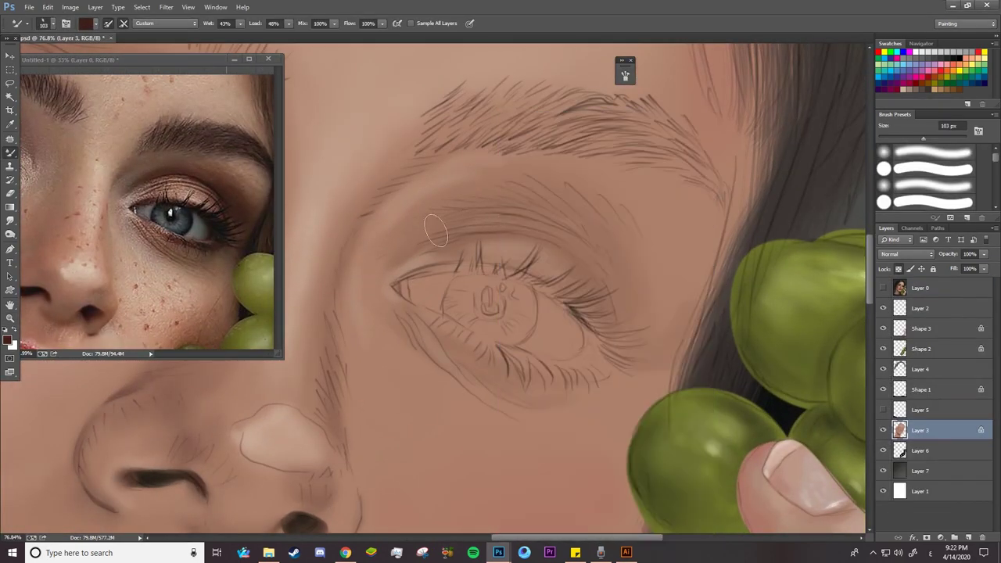
key(shift+0)
mouse_move(438, 234)
mouse_down()
mouse_move(618, 297)
mouse_move(603, 211)
mouse_move(626, 234)
mouse_up()
right_click(499, 291)
text(31)
key(Return)
drag(403, 263, 468, 223)
Darken the outer crease, upper lid and lower eyelid shading with a 73 px brush
right_click(625, 304)
text(73)
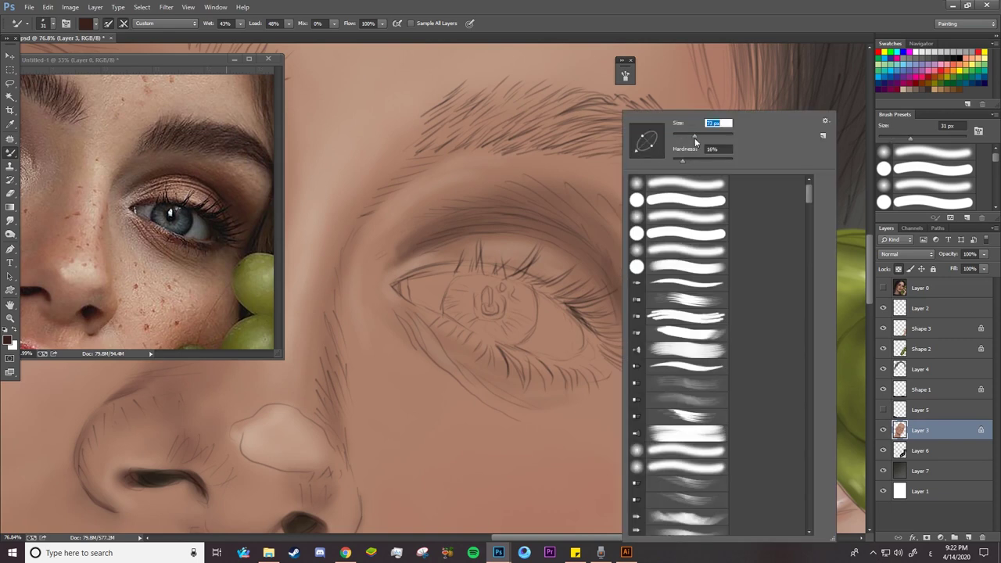
key(Return)
mouse_move(649, 317)
mouse_down()
mouse_move(596, 215)
mouse_move(674, 270)
mouse_move(658, 309)
mouse_up()
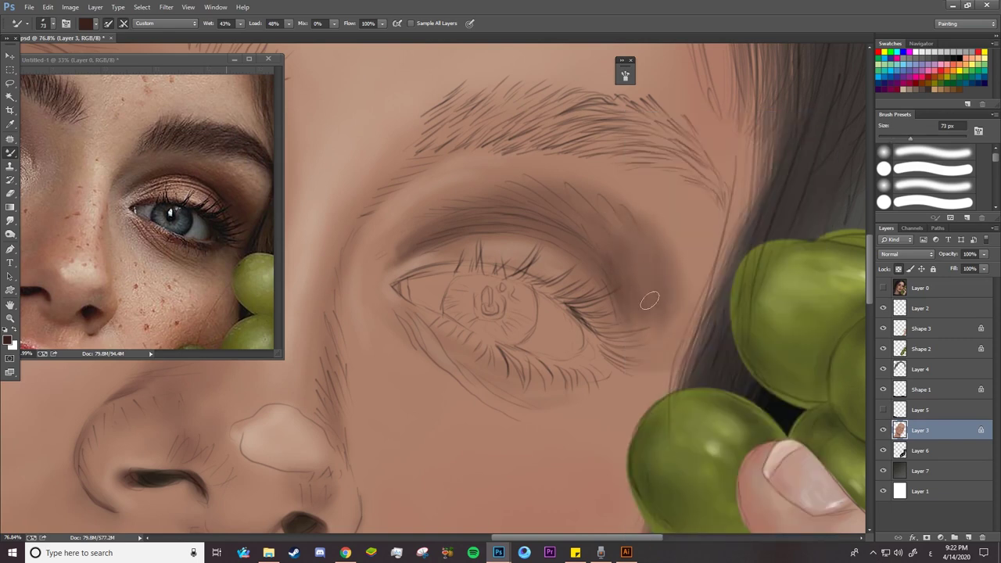
drag(583, 207, 646, 217)
drag(683, 282, 615, 199)
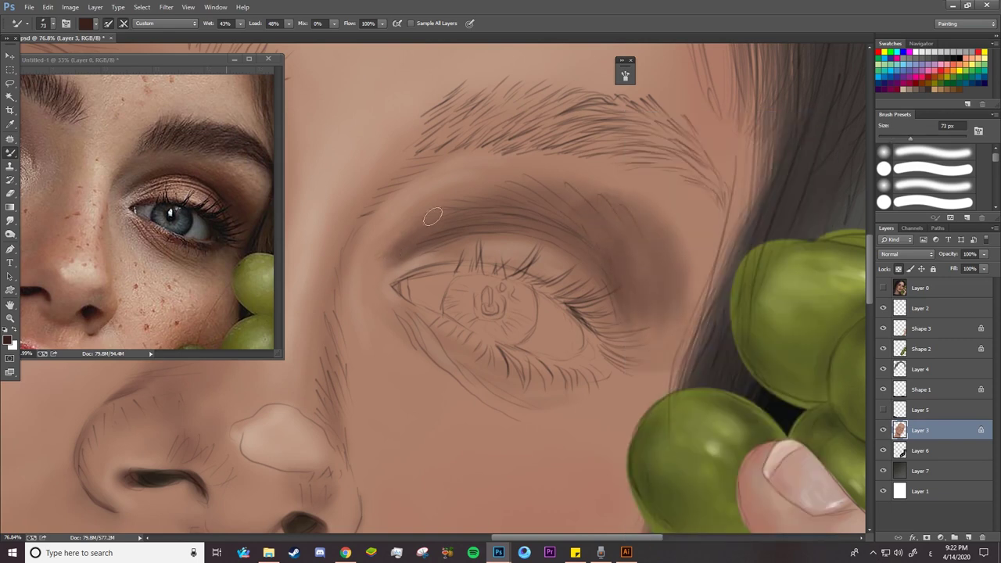
drag(433, 217, 399, 262)
drag(589, 243, 586, 216)
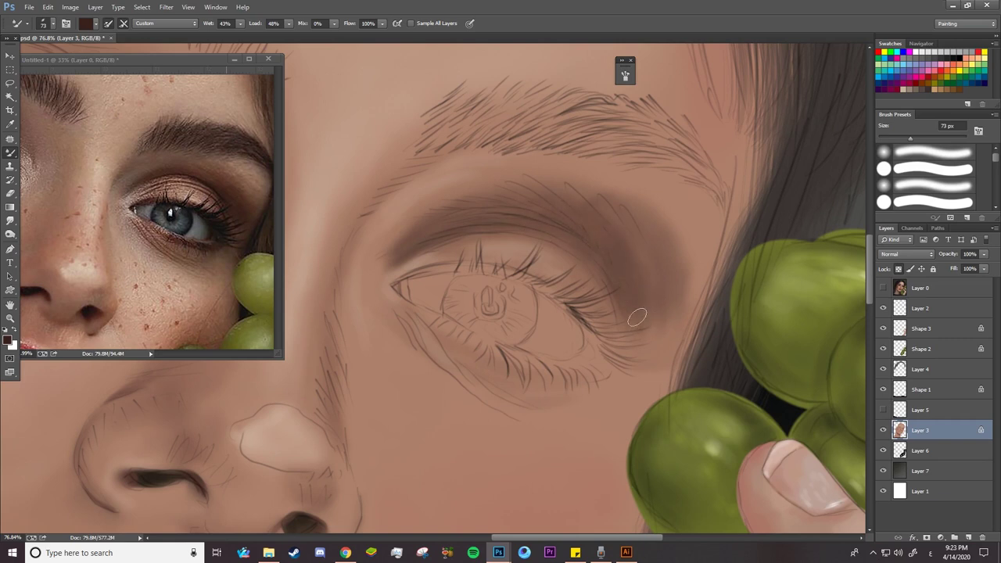
drag(638, 316, 665, 336)
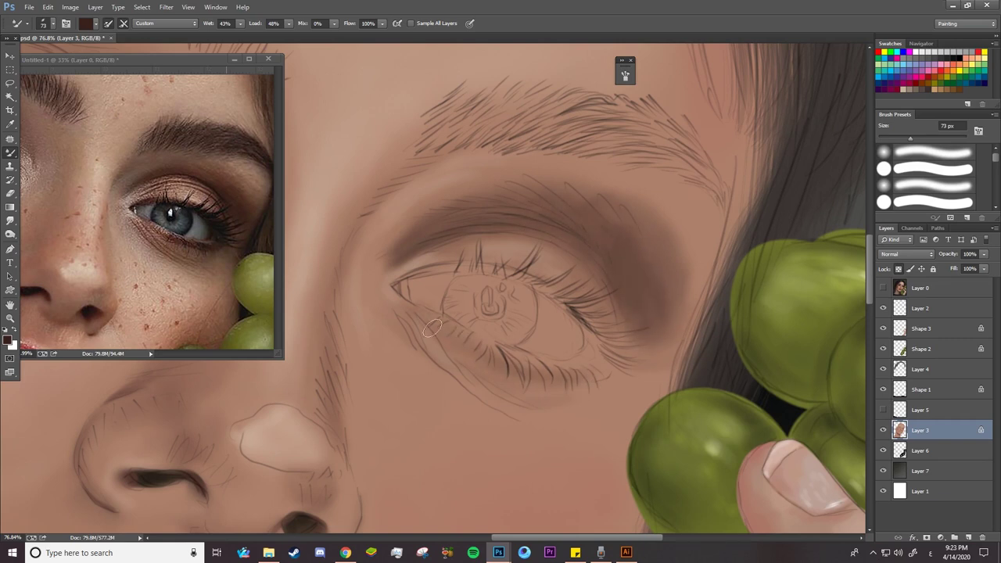
drag(433, 329, 593, 349)
Blend the crease shading at Mix 100%, then repaint and blend near the inner corner
key(shift+0)
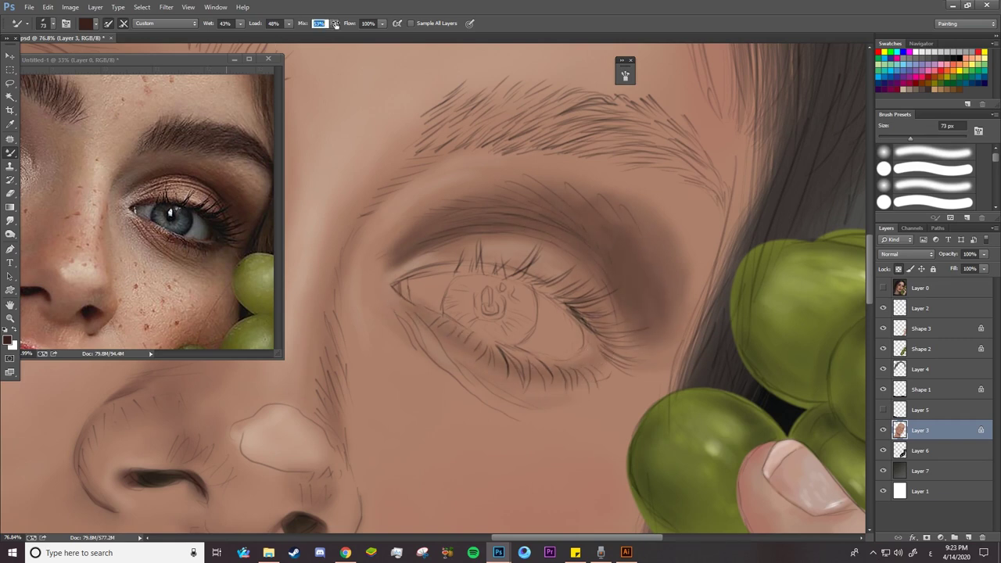
key(bracketright)
key(bracketright)
key(bracketright)
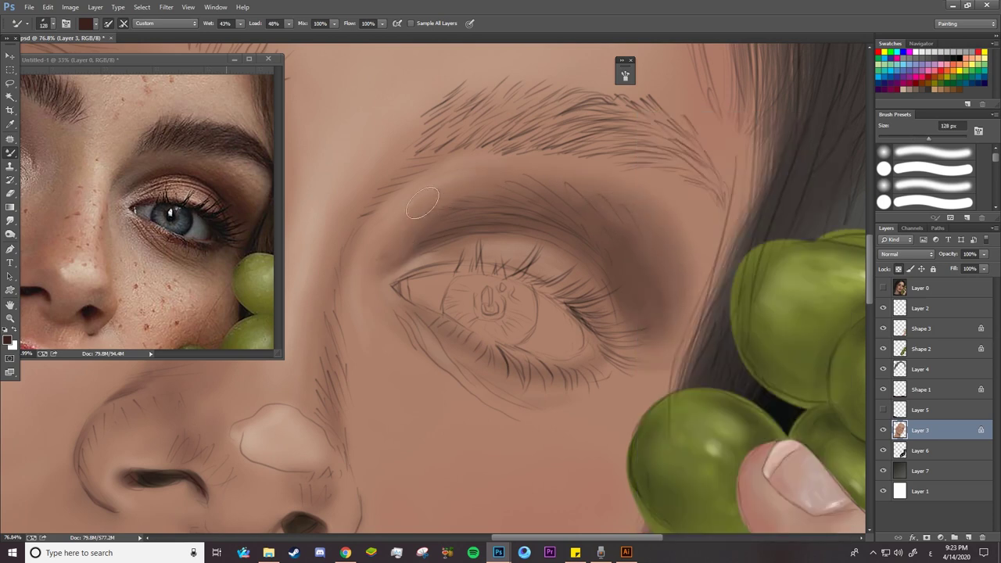
drag(632, 284, 630, 208)
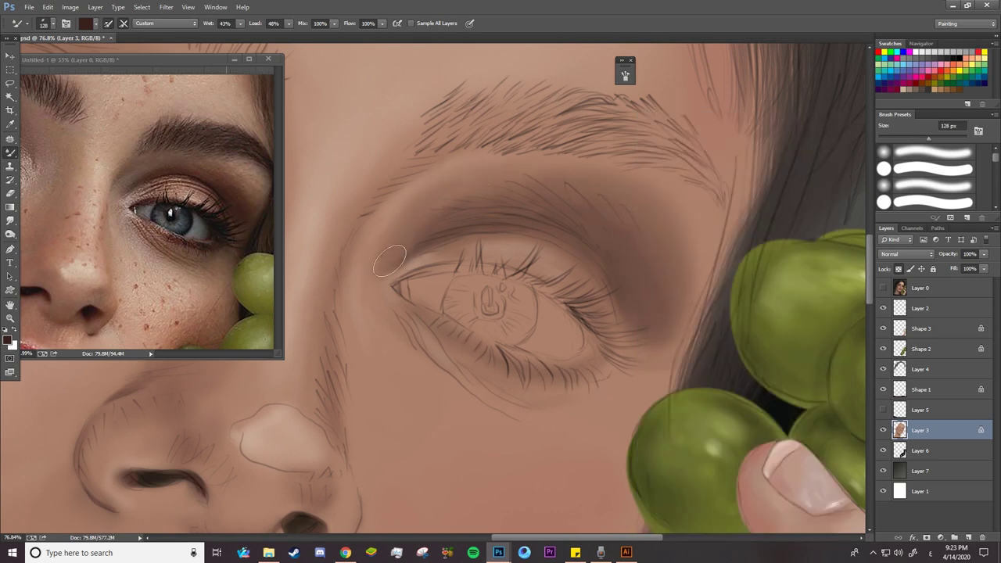
key(shift+0)
key(shift+0)
scroll(368, 129, down, 5)
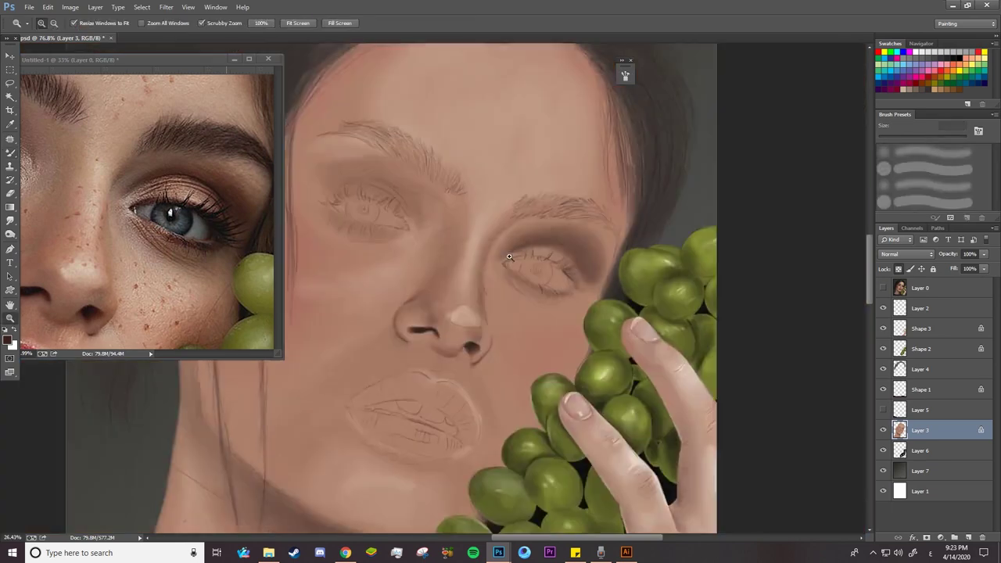
scroll(438, 270, up, 5)
mouse_move(376, 253)
mouse_down()
mouse_move(427, 167)
mouse_move(340, 230)
mouse_move(485, 344)
mouse_move(539, 246)
mouse_move(548, 313)
mouse_up()
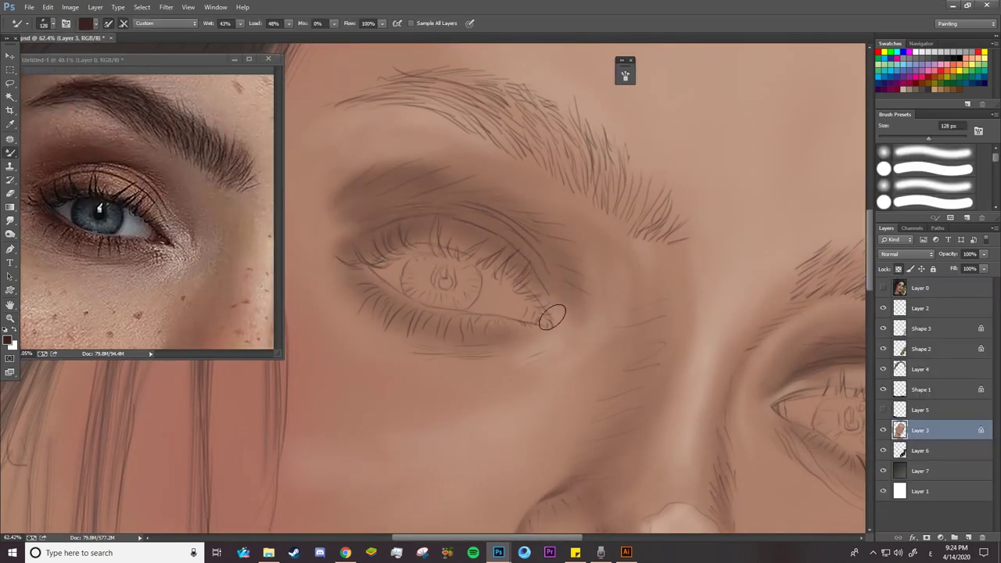
key(shift+0)
drag(374, 235, 558, 331)
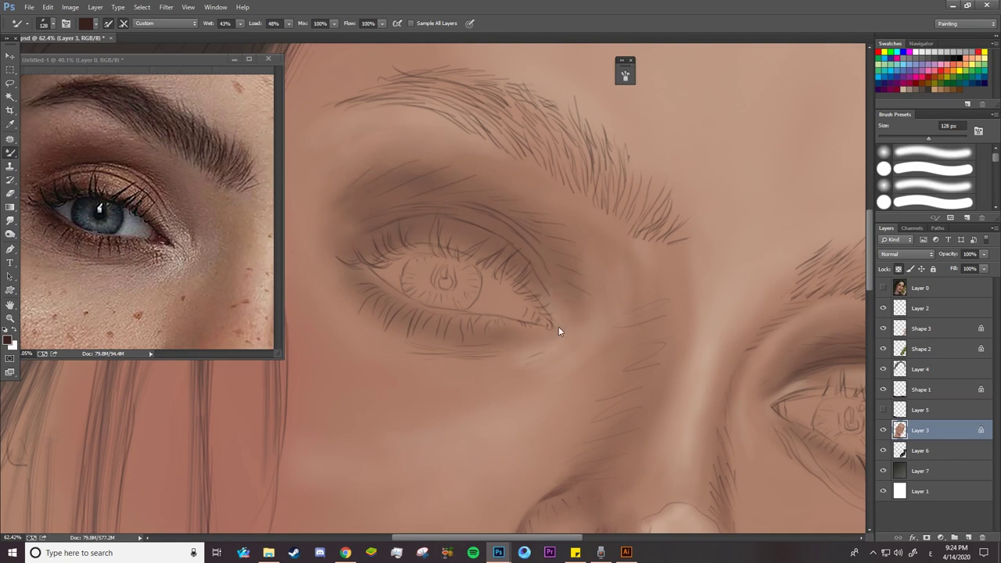
Burn the upper eyelid midtones with a smaller brush while rotating, panning and zooming on the eye
click(12, 235)
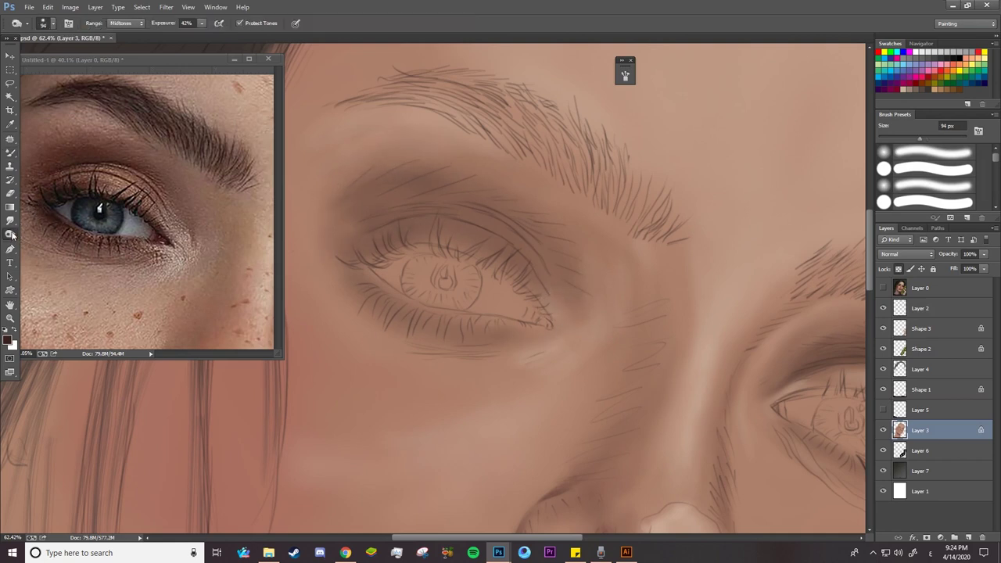
key(bracketleft)
key(bracketleft)
key(bracketleft)
drag(467, 236, 463, 238)
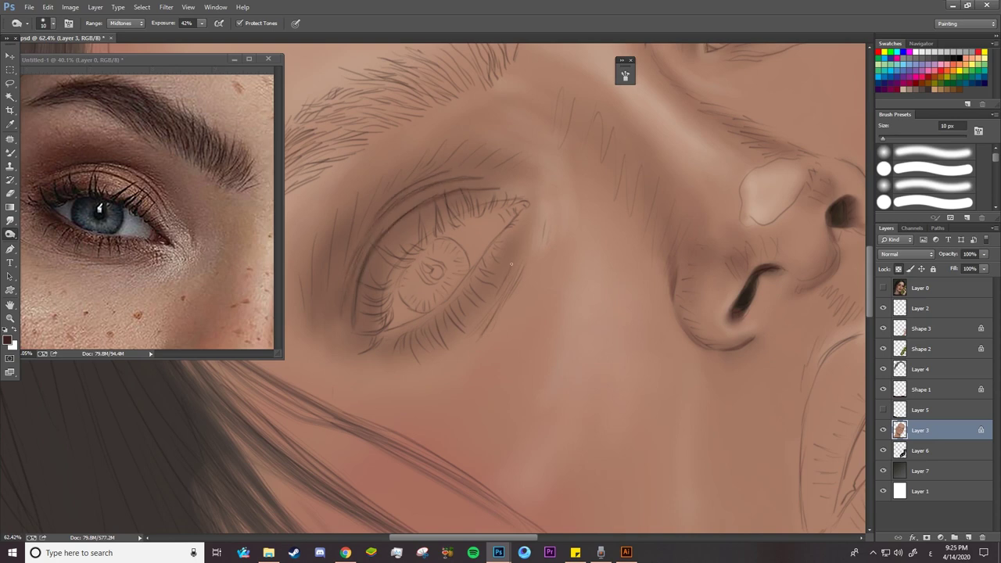
drag(514, 296, 413, 288)
key(super)
key(super)
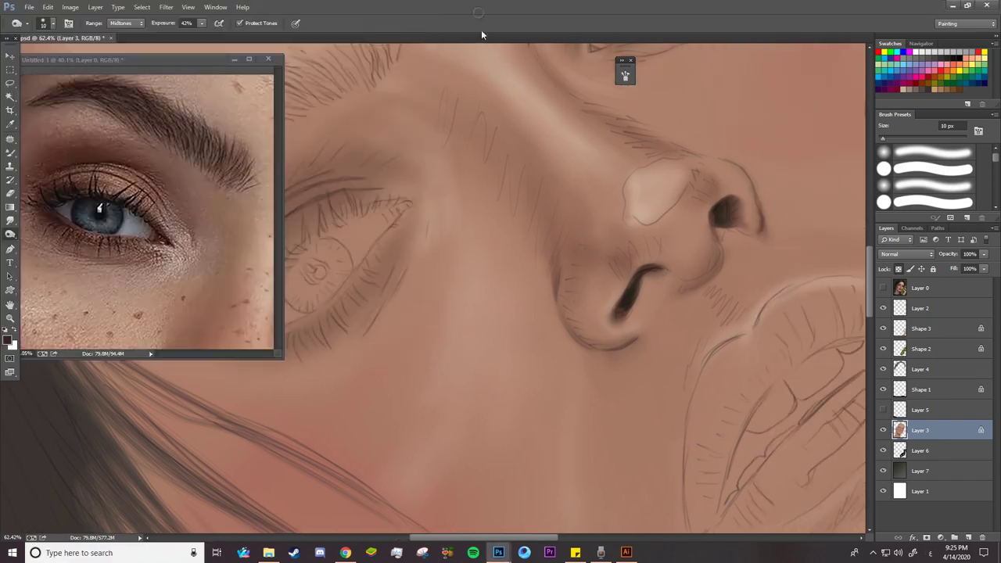
mouse_move(615, 130)
mouse_down()
mouse_move(428, 388)
mouse_move(487, 297)
mouse_up()
scroll(487, 297, up, 3)
key(o)
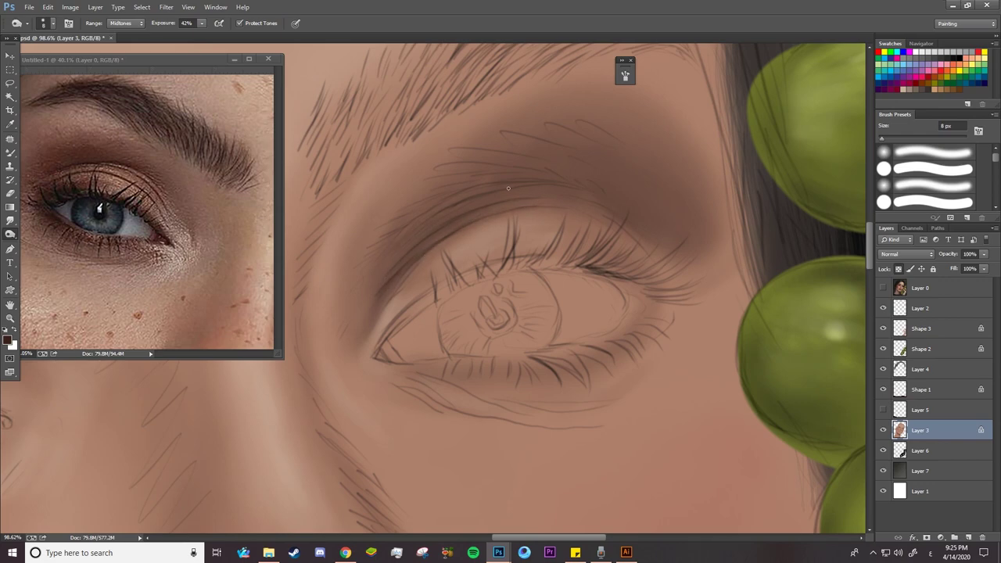
drag(476, 222, 477, 178)
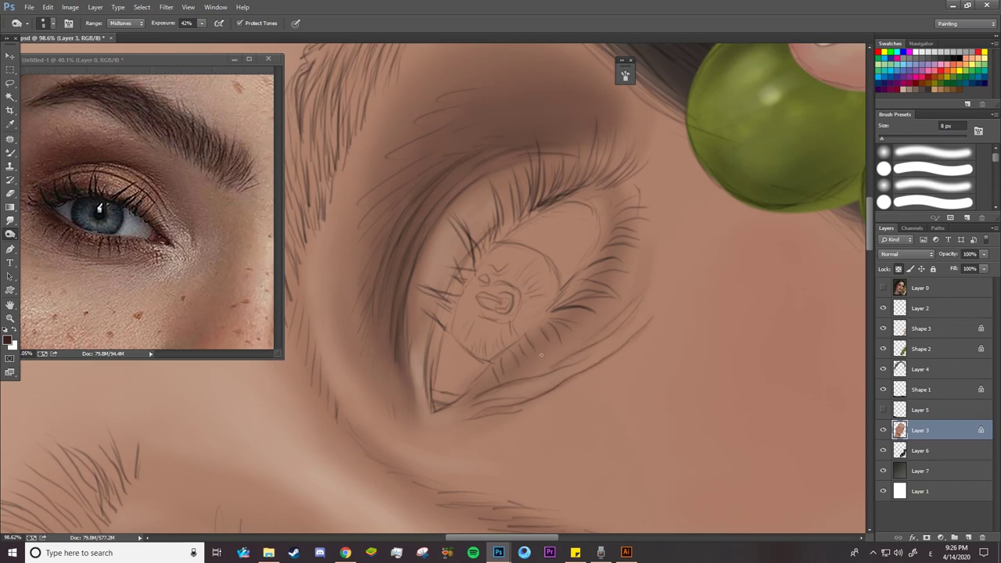
Reset the canvas rotation, fit the painting on screen, save it and zoom into the face
key(r)
key(Escape)
key(ctrl+0)
key(z)
key(ctrl+s)
drag(517, 321, 584, 300)
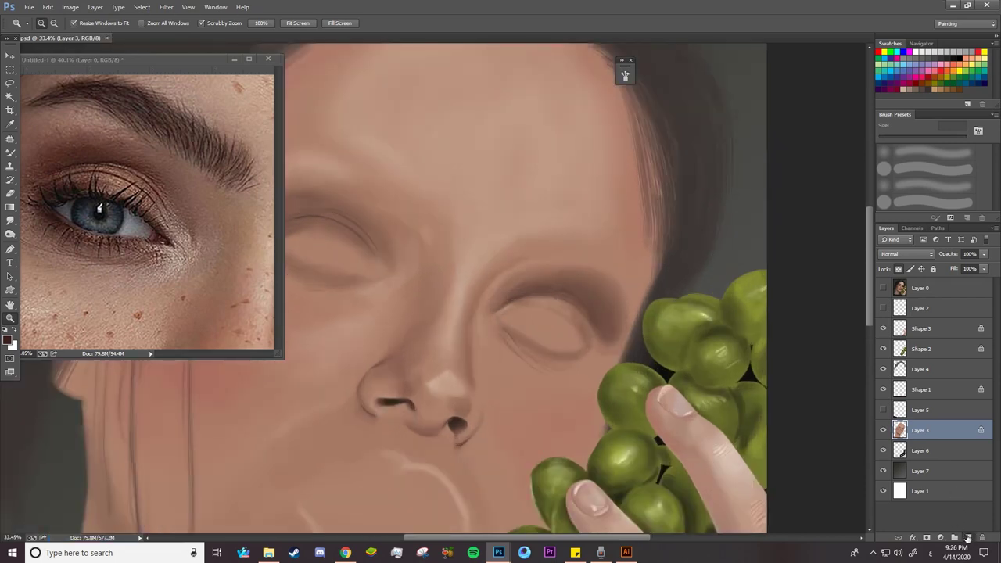
Add new layers, select and hide Layer 8, and show the eye sketch on Layer 2
click(969, 538)
click(969, 538)
click(952, 449)
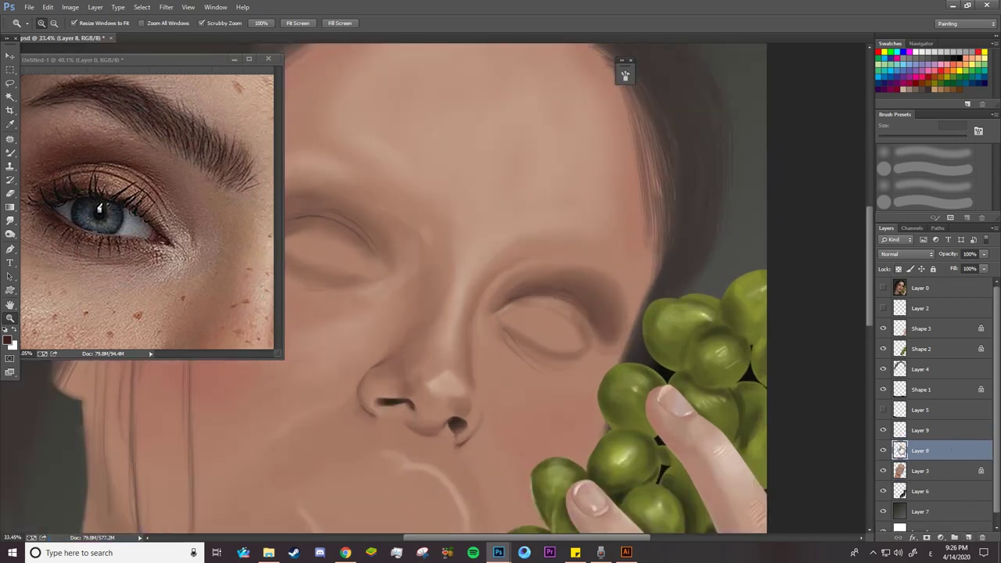
click(884, 453)
click(882, 309)
scroll(594, 348, up, 5)
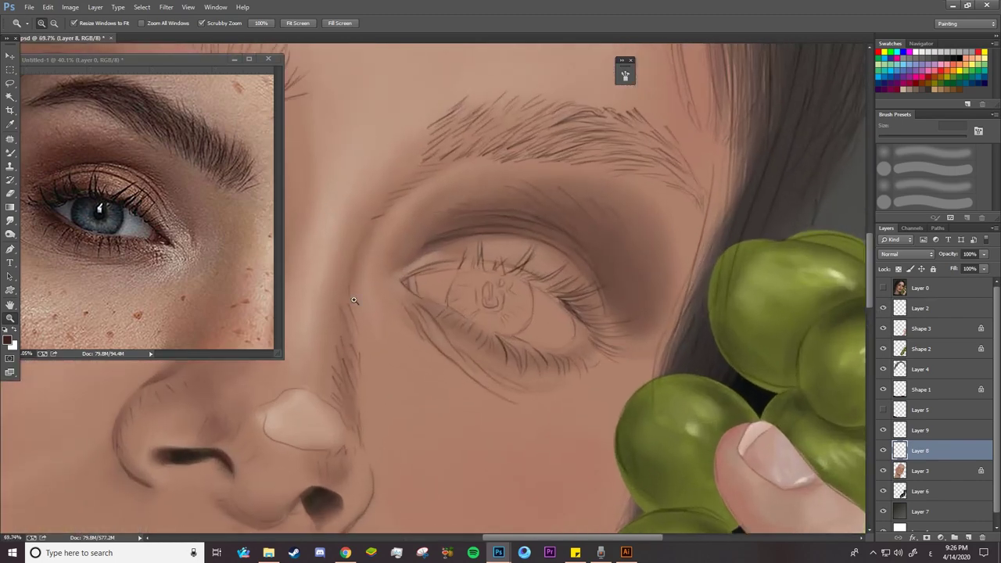
scroll(157, 212, down, 3)
scroll(157, 211, up, 4)
scroll(540, 309, up, 2)
Set the foreground colour to the pale warm grey bdb7aa for the eye white
key(i)
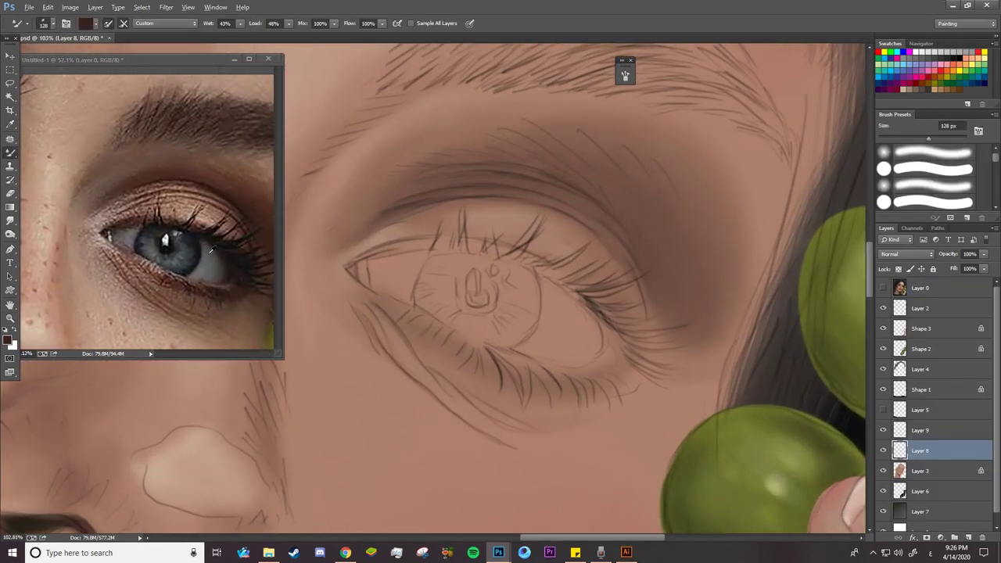
click(208, 250)
click(8, 339)
drag(444, 273, 444, 323)
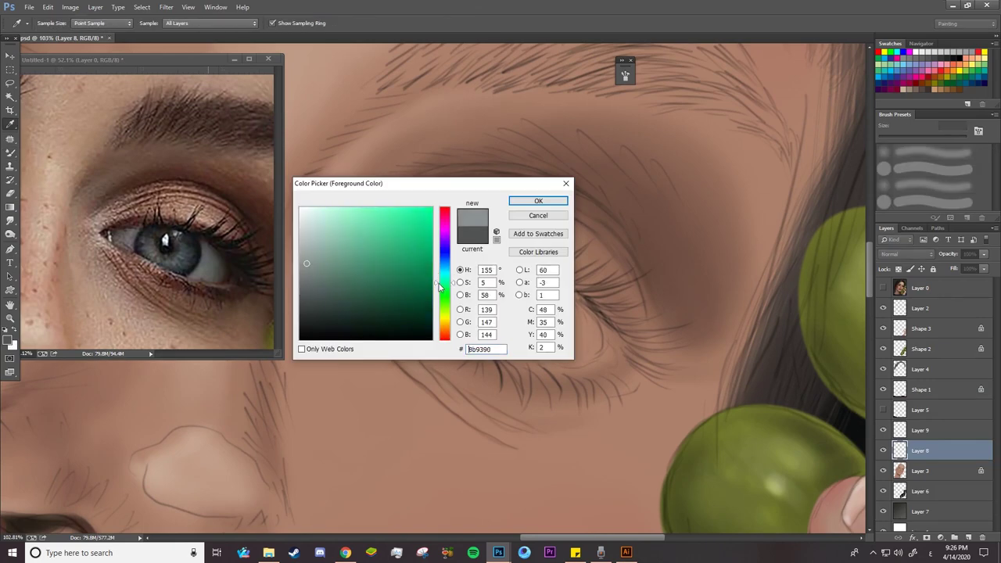
click(313, 242)
click(538, 201)
Paint the eye white with the Mixer Brush, then add a new layer and pick near-black
key(b)
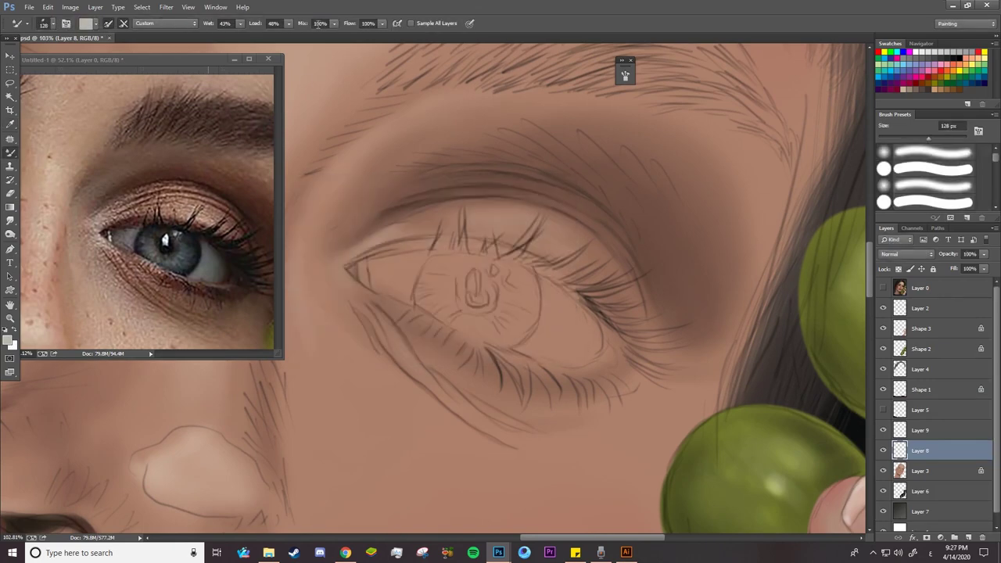
right_click(441, 270)
key(Escape)
mouse_move(374, 262)
mouse_down()
mouse_move(375, 271)
mouse_move(541, 295)
mouse_move(536, 344)
mouse_move(489, 300)
mouse_move(382, 254)
mouse_move(644, 399)
mouse_move(747, 509)
mouse_up()
right_click(536, 345)
key(Escape)
mouse_move(384, 266)
mouse_down()
mouse_move(414, 248)
mouse_move(586, 328)
mouse_up()
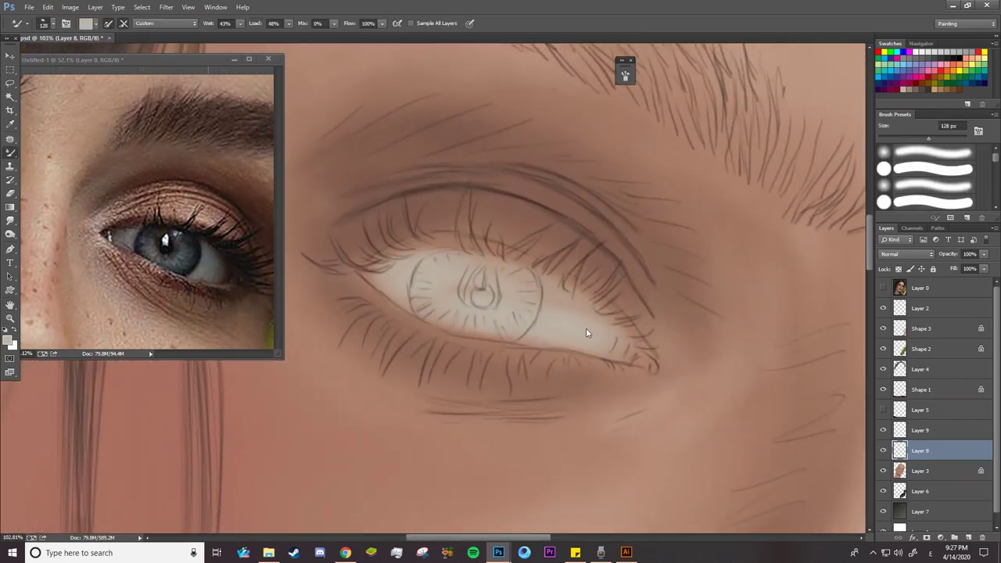
mouse_move(366, 255)
mouse_down()
mouse_move(492, 305)
mouse_move(436, 289)
mouse_move(416, 257)
mouse_move(473, 273)
mouse_move(417, 289)
mouse_move(449, 258)
mouse_move(424, 262)
mouse_move(476, 277)
mouse_move(442, 253)
mouse_up()
click(967, 538)
alt+click(188, 252)
Block in the dark iris and darken its left edge with a 48 px brush
drag(415, 298, 490, 297)
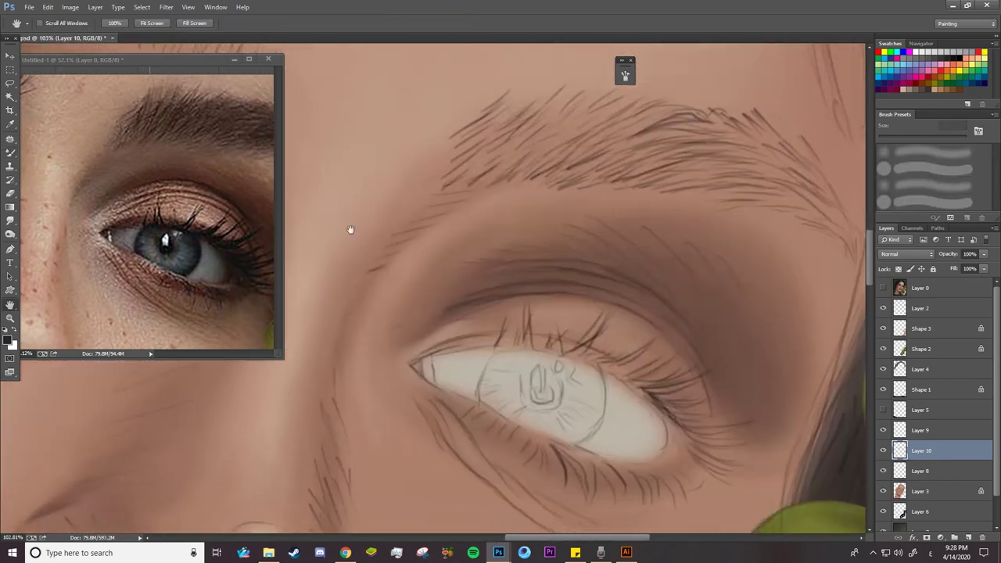
mouse_move(490, 368)
mouse_down()
mouse_move(442, 365)
mouse_move(522, 367)
mouse_move(497, 381)
mouse_up()
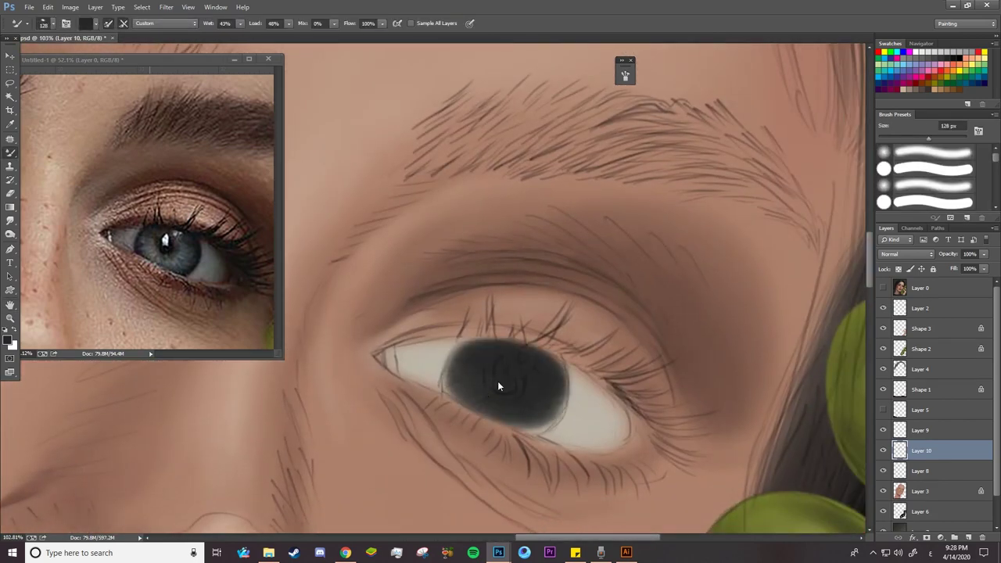
right_click(501, 381)
drag(595, 133, 571, 133)
mouse_move(452, 387)
mouse_down()
mouse_move(460, 364)
mouse_move(552, 368)
mouse_move(469, 399)
mouse_move(543, 407)
mouse_move(532, 426)
mouse_up()
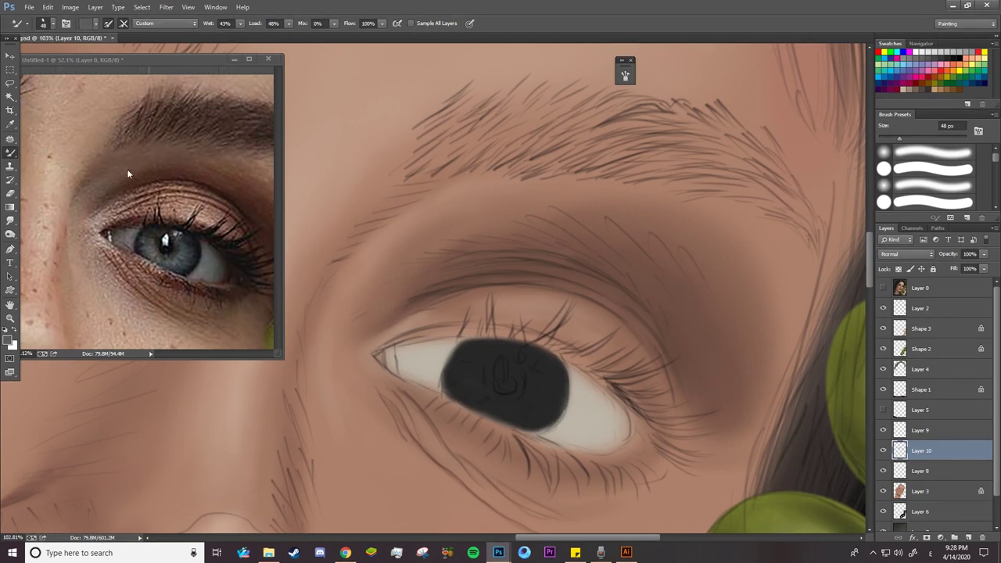
Switch to the regular Brush in Screen blend mode at 17 px
click(168, 22)
right_click(10, 153)
click(47, 151)
click(129, 23)
click(115, 134)
right_click(501, 381)
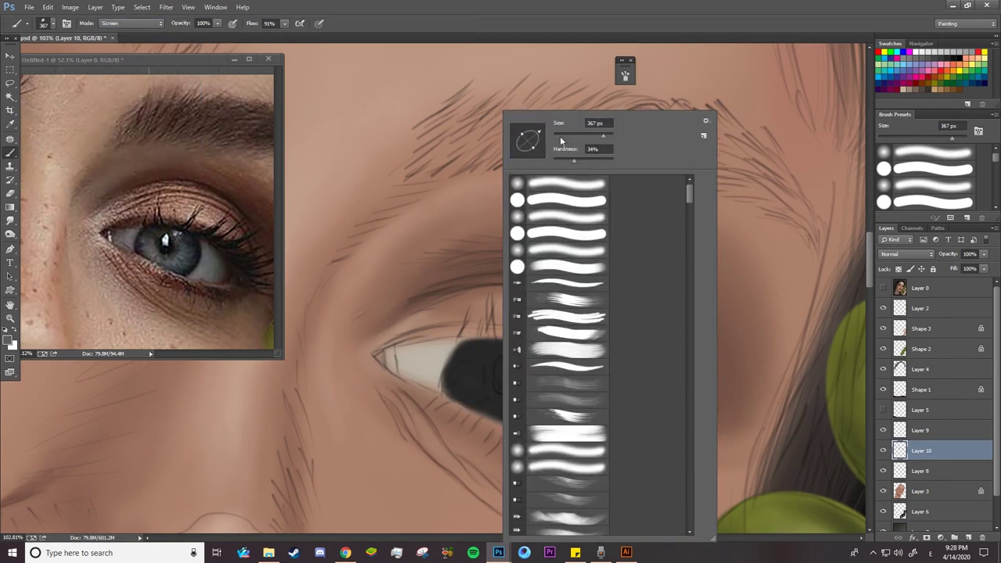
drag(594, 133, 532, 133)
Paint light radial streaks across the lower, upper and right parts of the iris
mouse_move(454, 391)
mouse_down()
mouse_move(479, 404)
mouse_move(466, 366)
mouse_up()
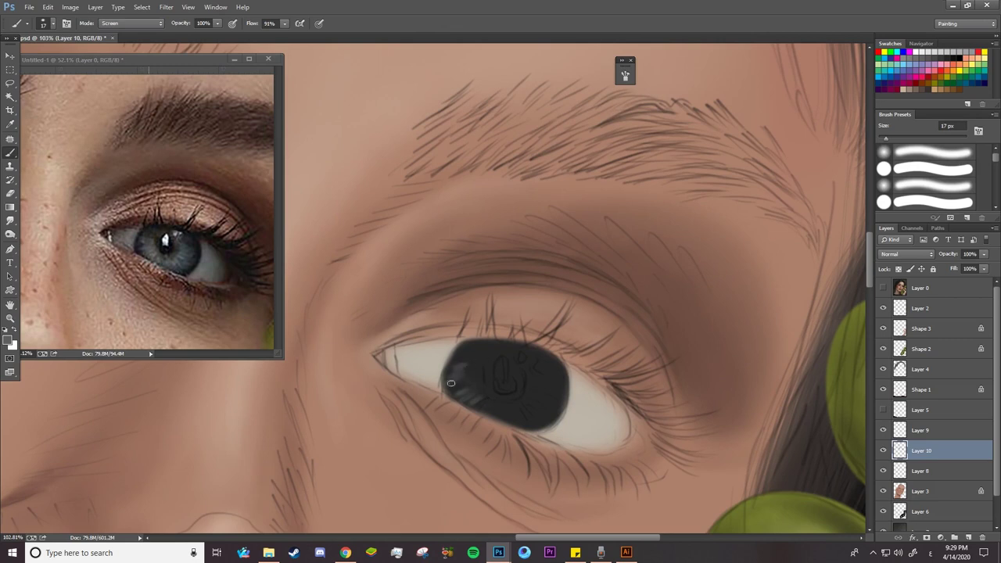
right_click(513, 391)
key(Escape)
mouse_move(550, 416)
mouse_down()
mouse_move(545, 392)
mouse_move(510, 402)
mouse_up()
drag(471, 362, 487, 344)
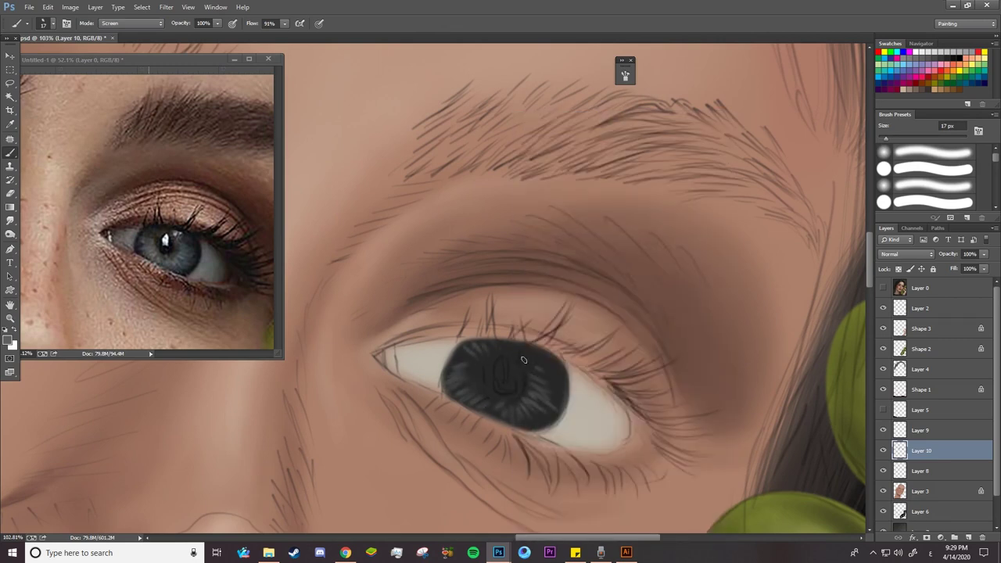
mouse_move(548, 364)
mouse_down()
mouse_move(532, 372)
mouse_move(542, 376)
mouse_up()
drag(460, 353, 469, 374)
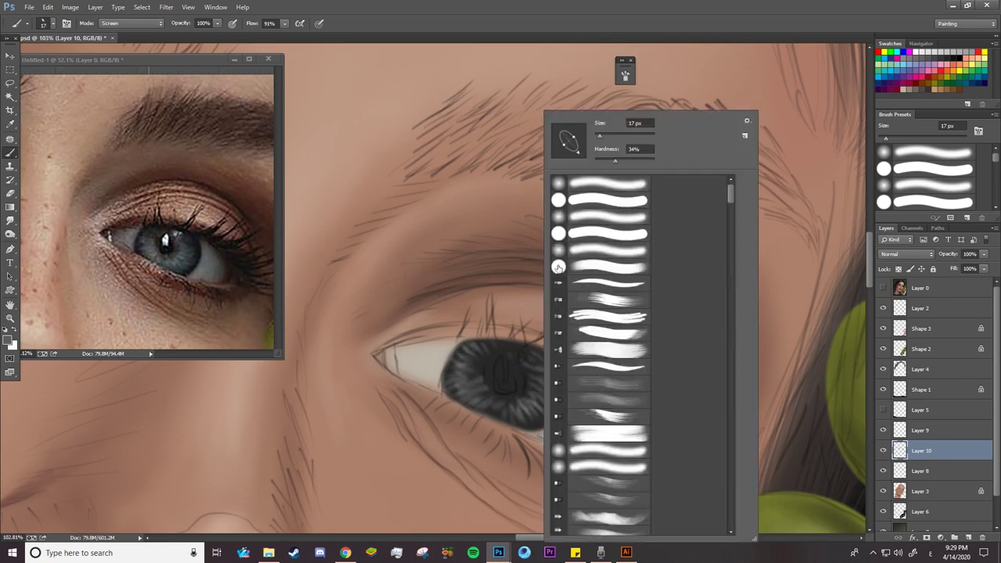
Add more light streaks on the iris's left side with a 34 px brush
right_click(522, 410)
key(Escape)
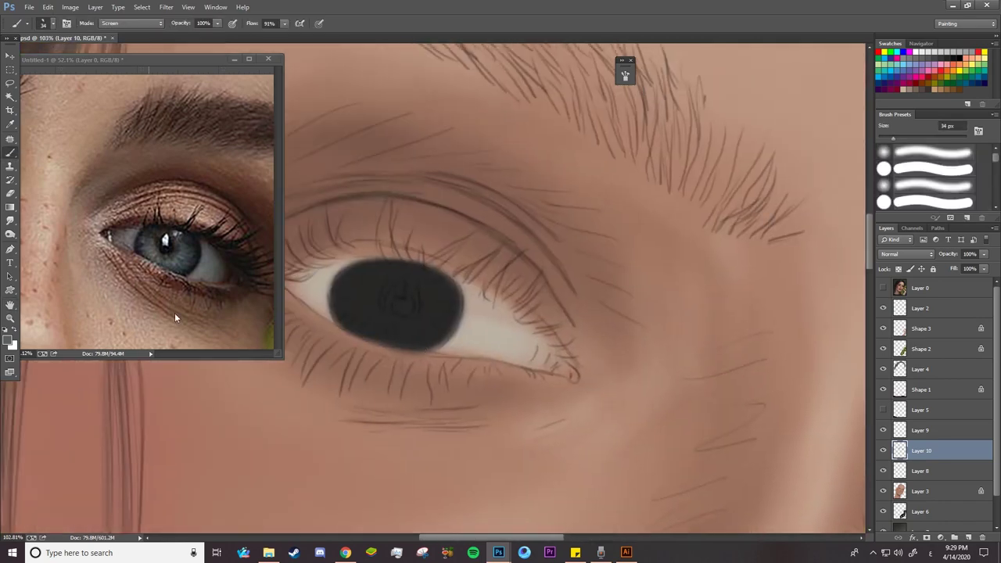
right_click(413, 318)
key(Escape)
mouse_move(354, 313)
mouse_down()
mouse_move(339, 320)
mouse_move(338, 306)
mouse_up()
mouse_move(380, 316)
mouse_down()
mouse_move(369, 328)
mouse_move(423, 332)
mouse_up()
right_click(397, 317)
key(Escape)
right_click(443, 316)
key(Escape)
drag(454, 284, 427, 293)
mouse_move(385, 266)
mouse_down()
mouse_move(348, 288)
mouse_move(354, 307)
mouse_up()
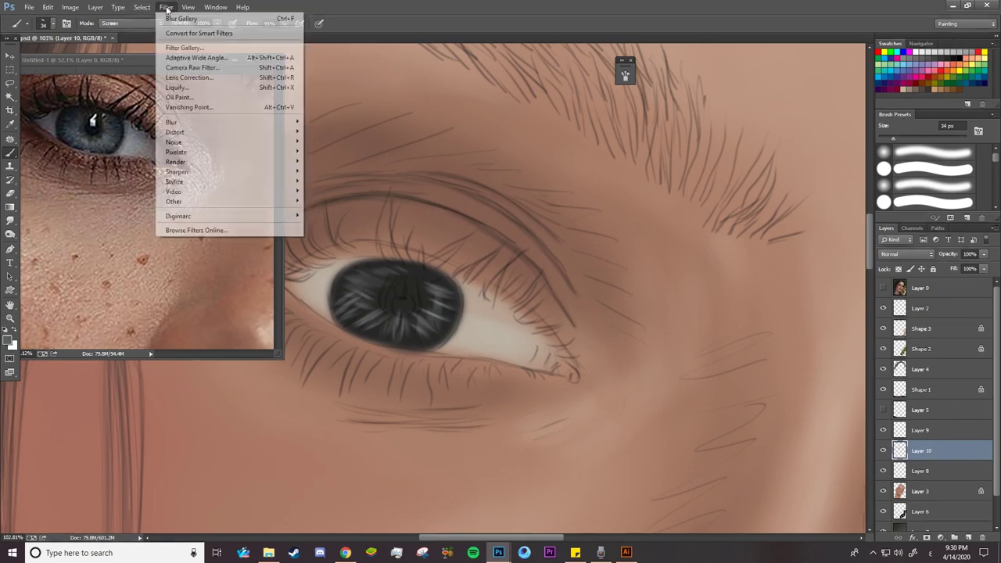
Apply a Motion Blur with Distance 18 pixels to the iris streaks
click(166, 7)
mouse_move(171, 122)
click(328, 216)
drag(557, 352, 564, 355)
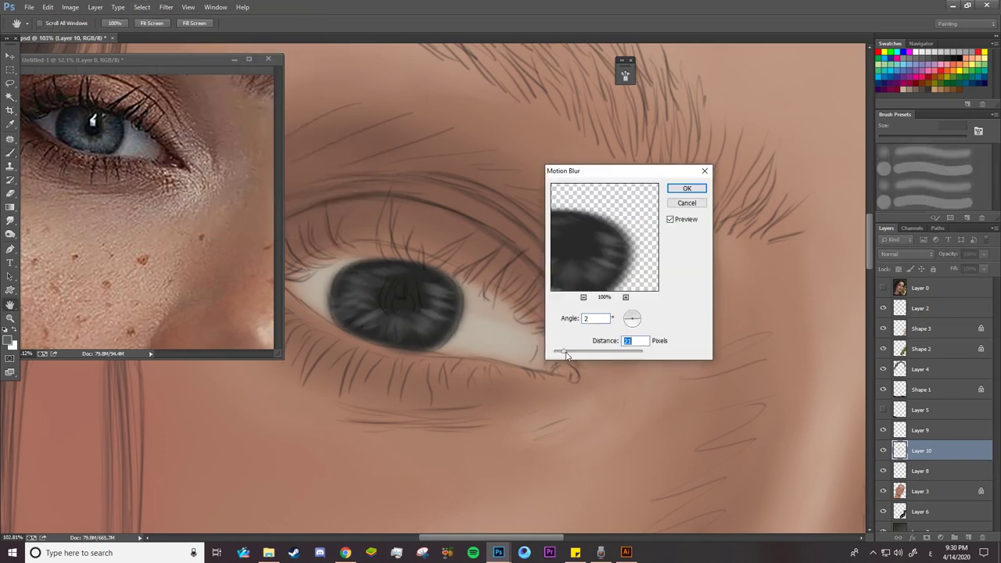
key(Return)
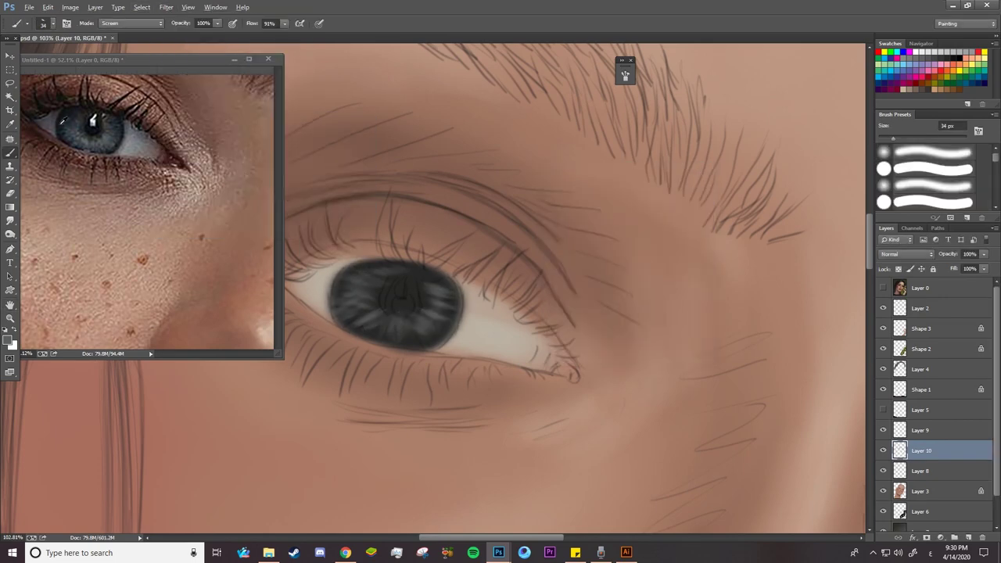
Darken the iris rim with a dark 12 px brush in Normal mode
alt+click(62, 120)
right_click(381, 143)
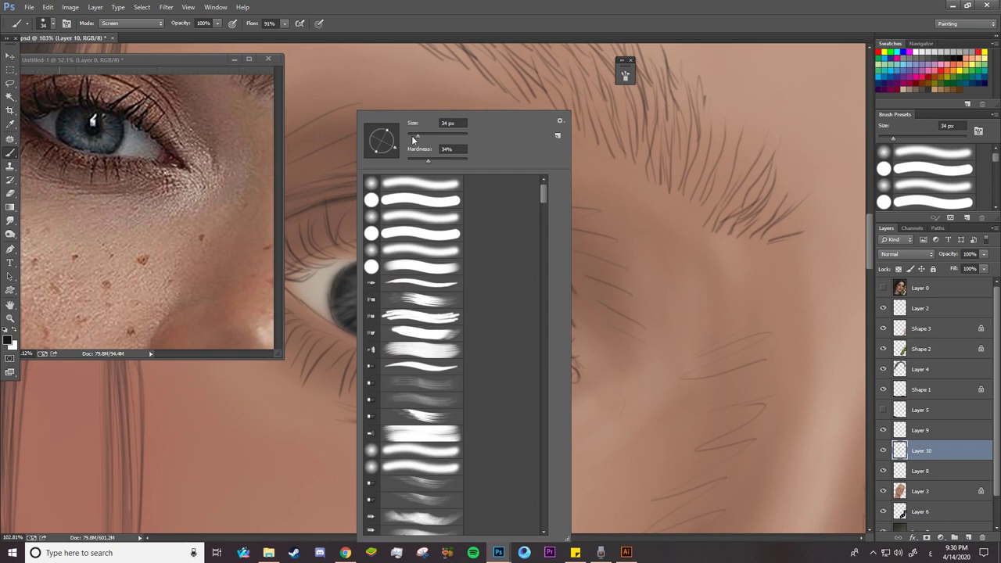
drag(418, 136, 411, 136)
key(Return)
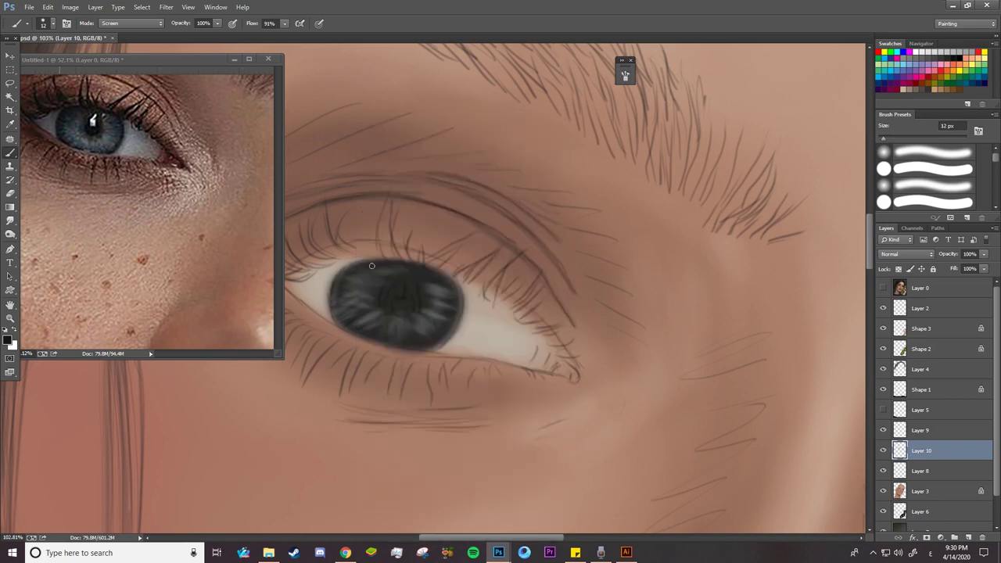
click(137, 24)
click(117, 36)
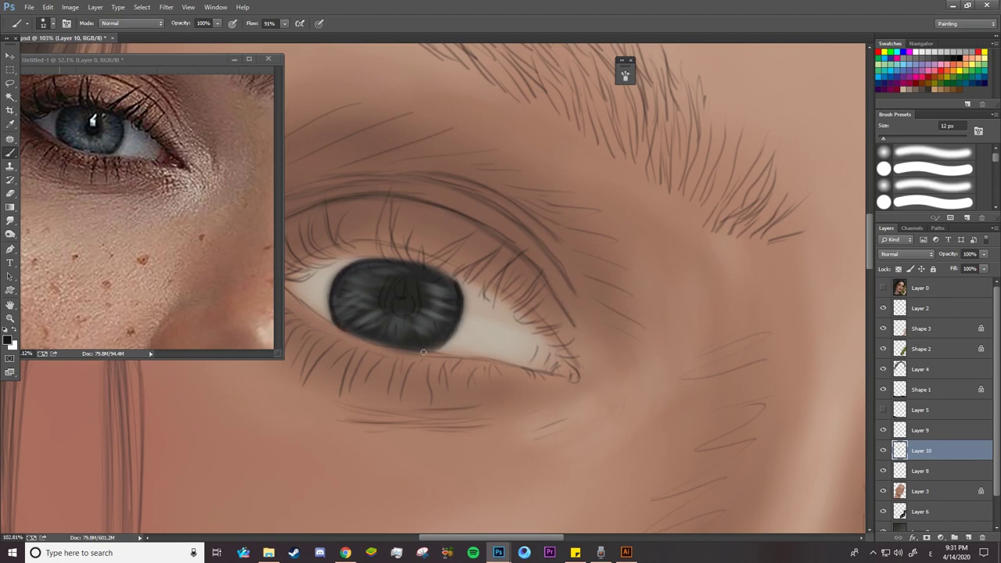
drag(454, 294, 426, 350)
drag(342, 281, 353, 286)
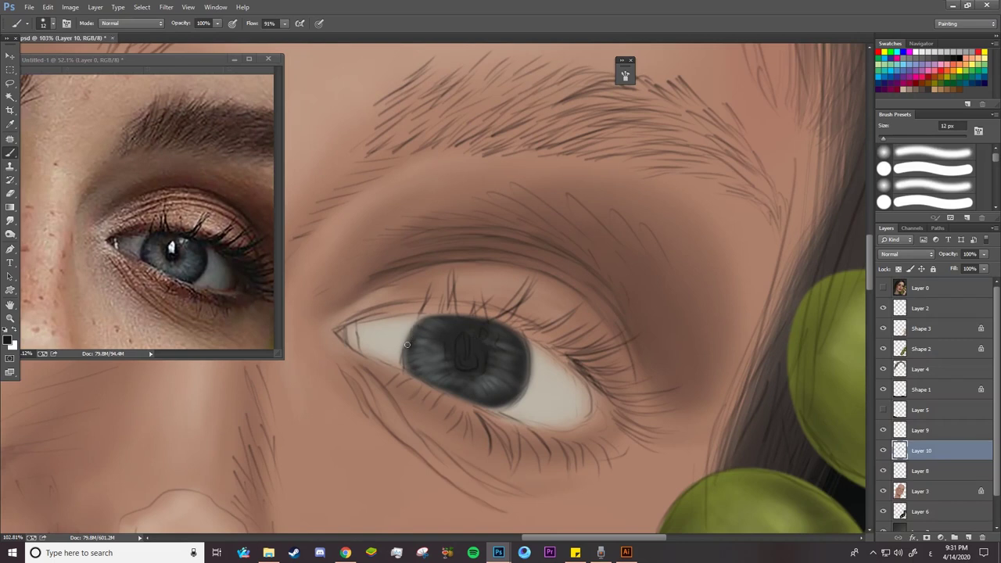
drag(406, 344, 416, 377)
mouse_move(524, 336)
mouse_down()
mouse_move(502, 405)
mouse_move(523, 381)
mouse_move(523, 342)
mouse_up()
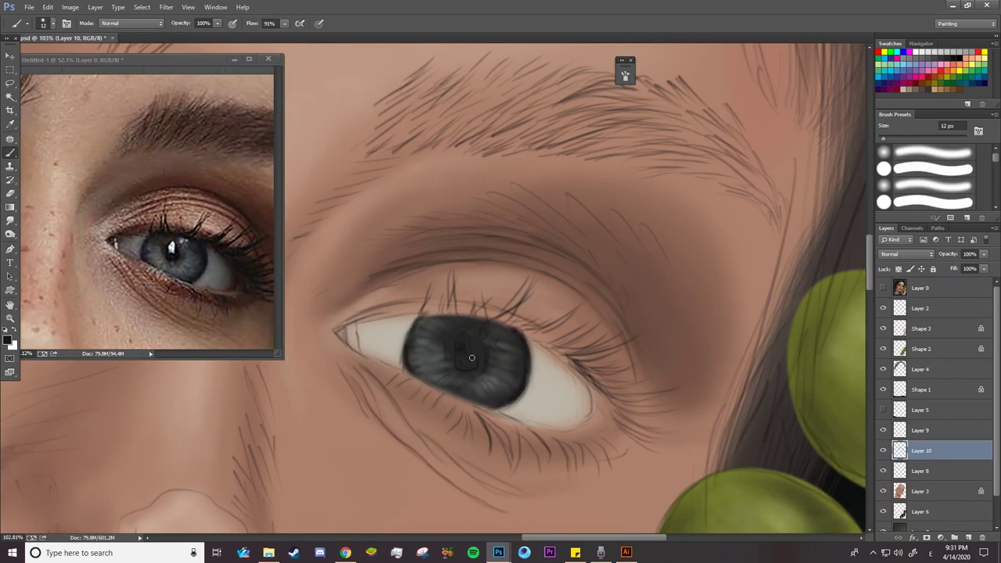
Paint a black pupil in the centre of the iris
click(13, 332)
drag(460, 362, 467, 368)
drag(519, 346, 440, 264)
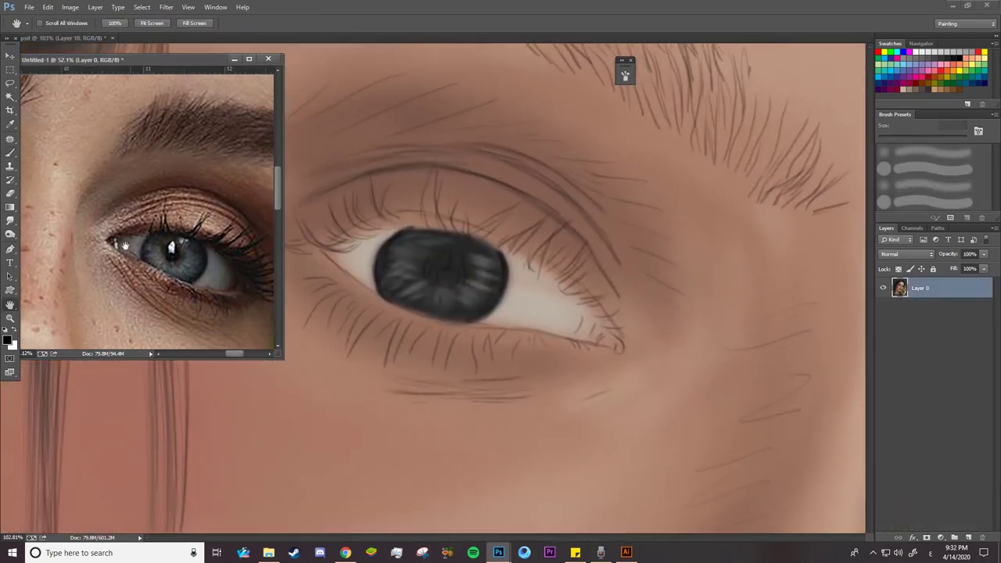
key(b)
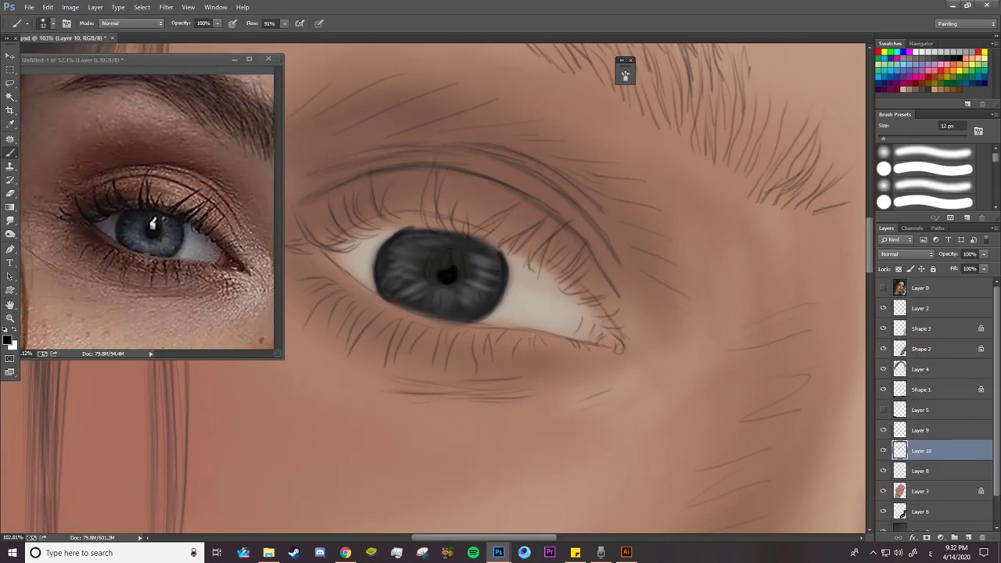
Paint white catchlights in the pupil and a faint streak in the lower iris on a new layer
key(x)
key(ctrl+shift+alt+n)
drag(444, 258, 445, 266)
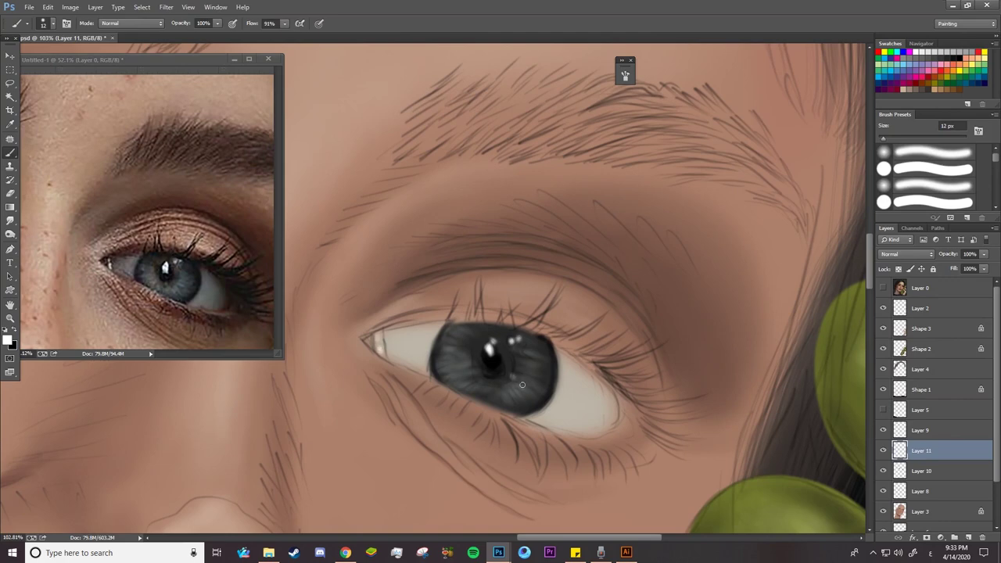
drag(510, 380, 507, 399)
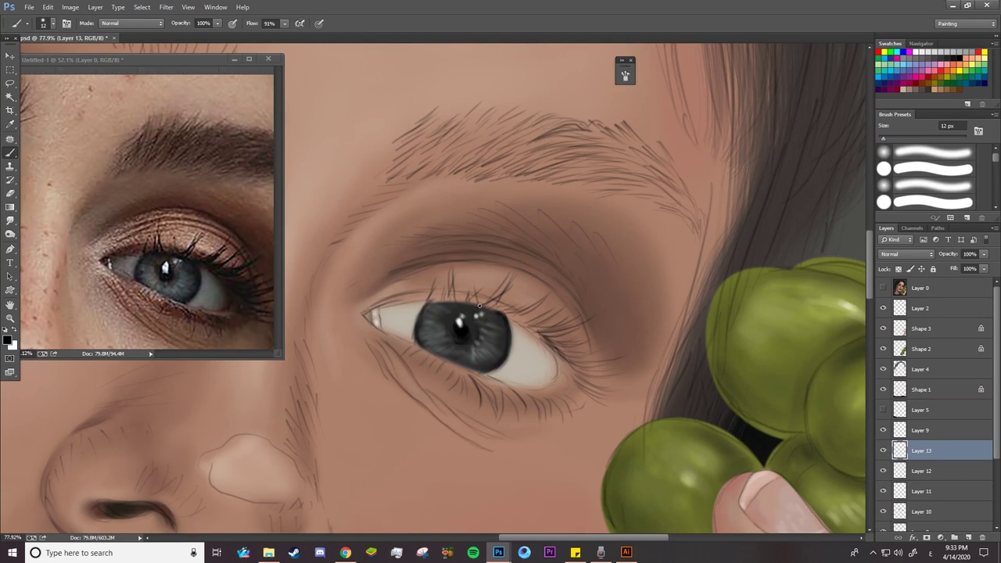
Paint thin dark lashes along the upper and outer lash line with pressure-controlled size
drag(494, 307, 510, 278)
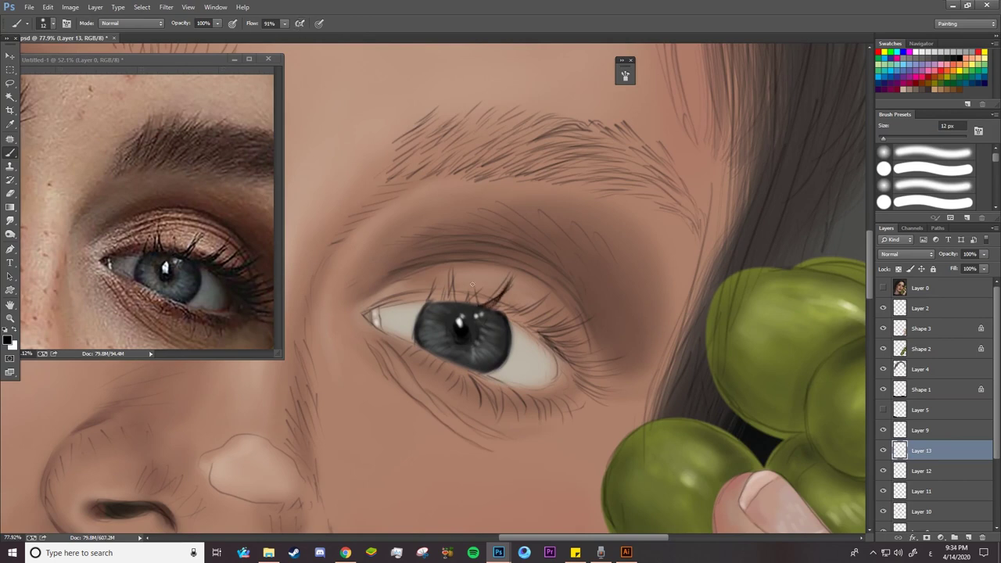
click(319, 22)
mouse_move(509, 313)
mouse_down()
mouse_move(540, 299)
mouse_move(579, 321)
mouse_move(591, 360)
mouse_move(620, 362)
mouse_move(607, 378)
mouse_up()
drag(528, 318, 519, 313)
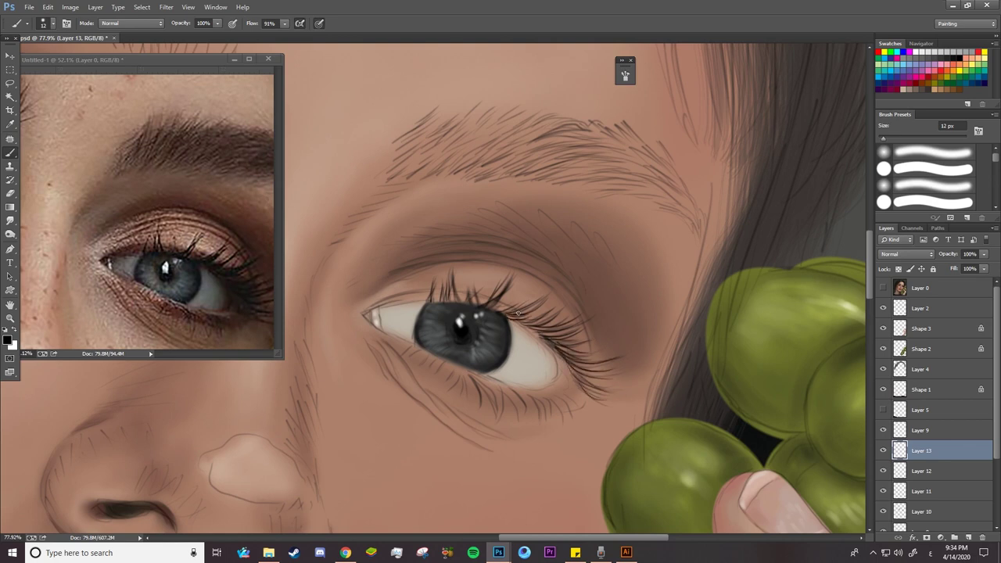
drag(566, 341, 542, 355)
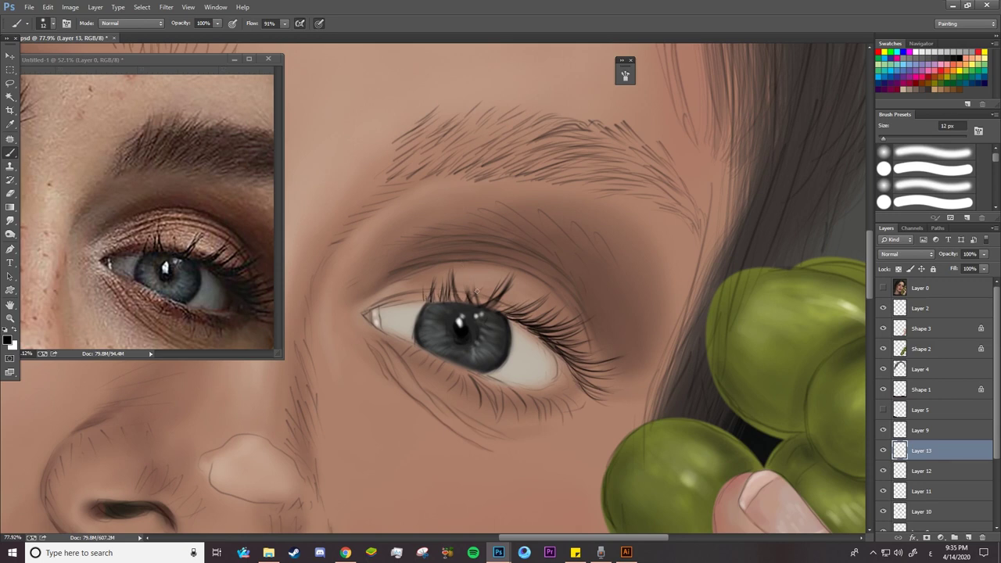
drag(528, 318, 545, 301)
drag(588, 354, 548, 335)
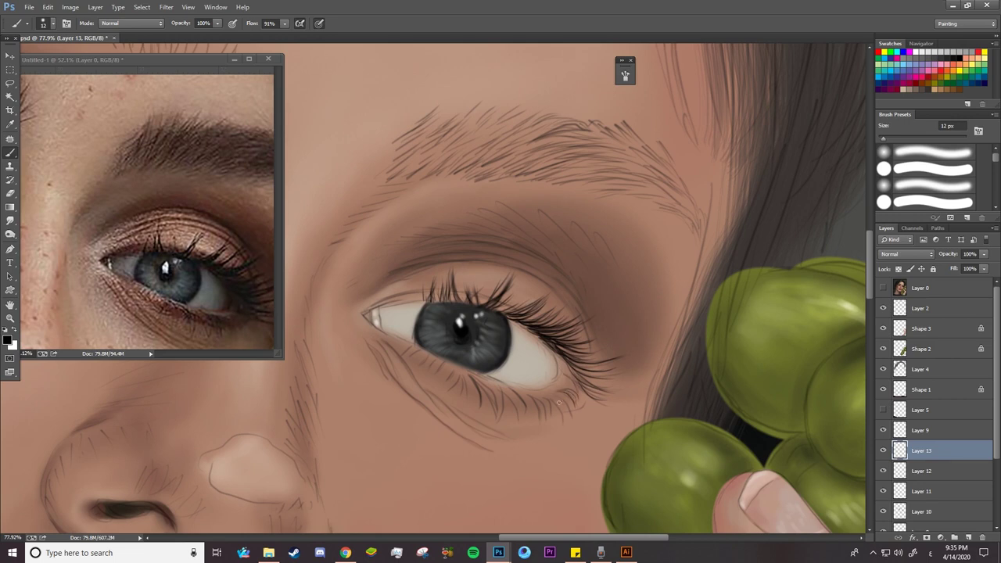
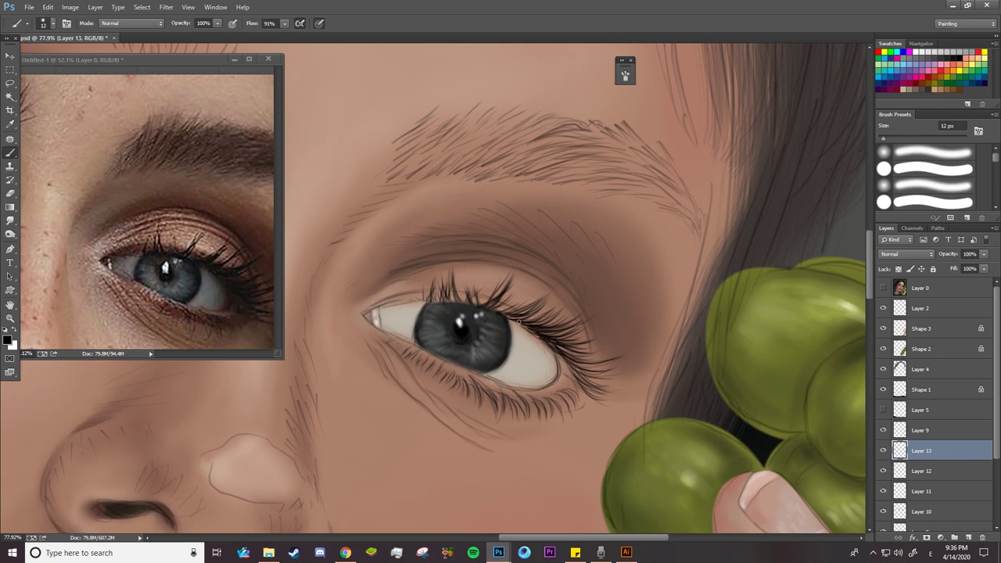
Darken the upper lash line and outer edge of the eye white, and set a 12 px brush
drag(402, 303, 462, 301)
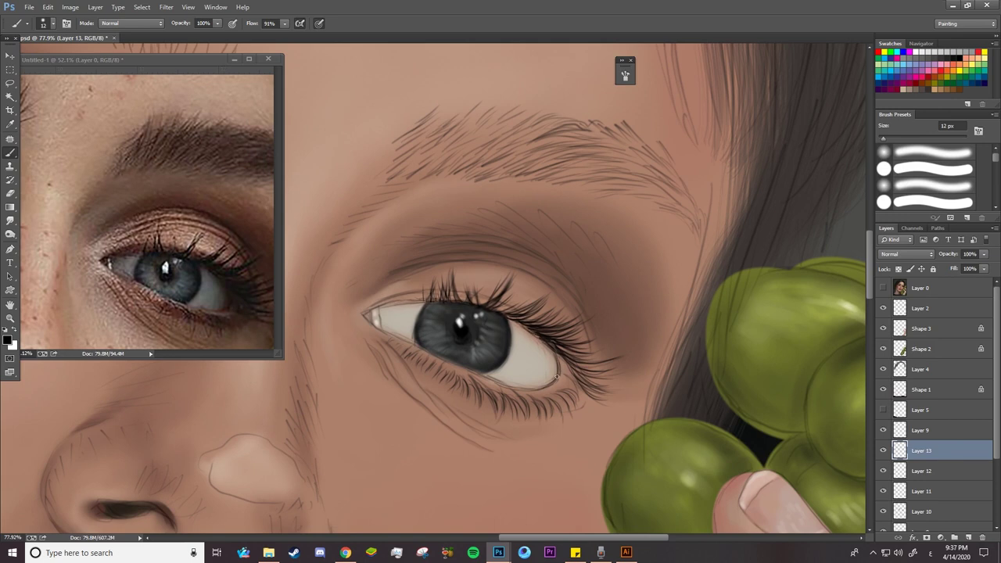
drag(552, 349, 546, 383)
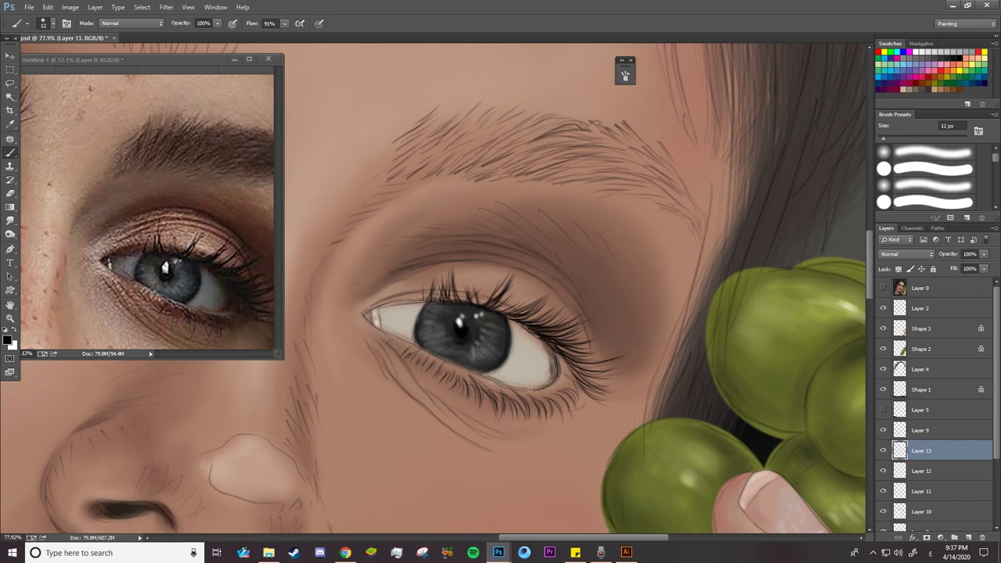
drag(383, 308, 428, 296)
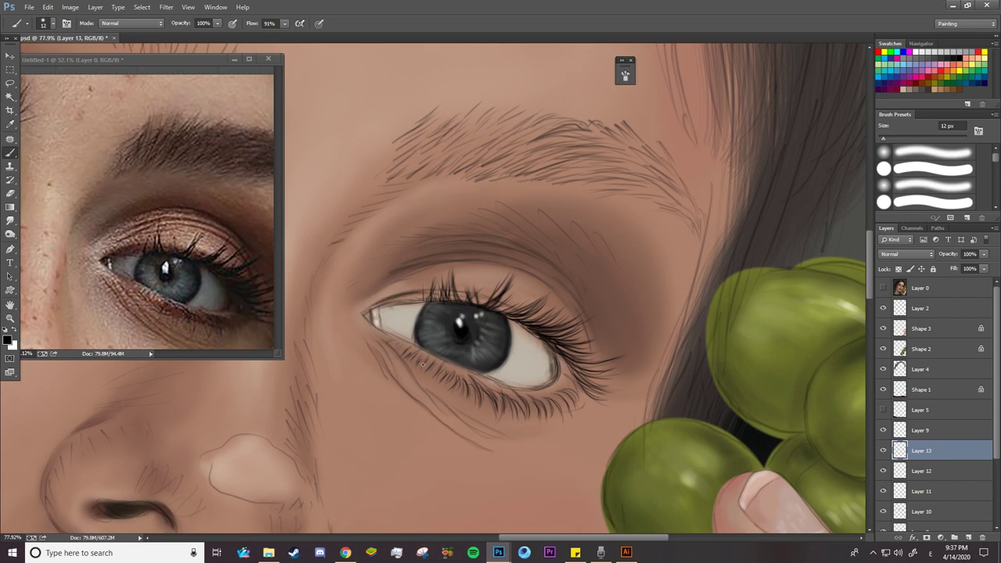
key(r)
right_click(532, 319)
key(Return)
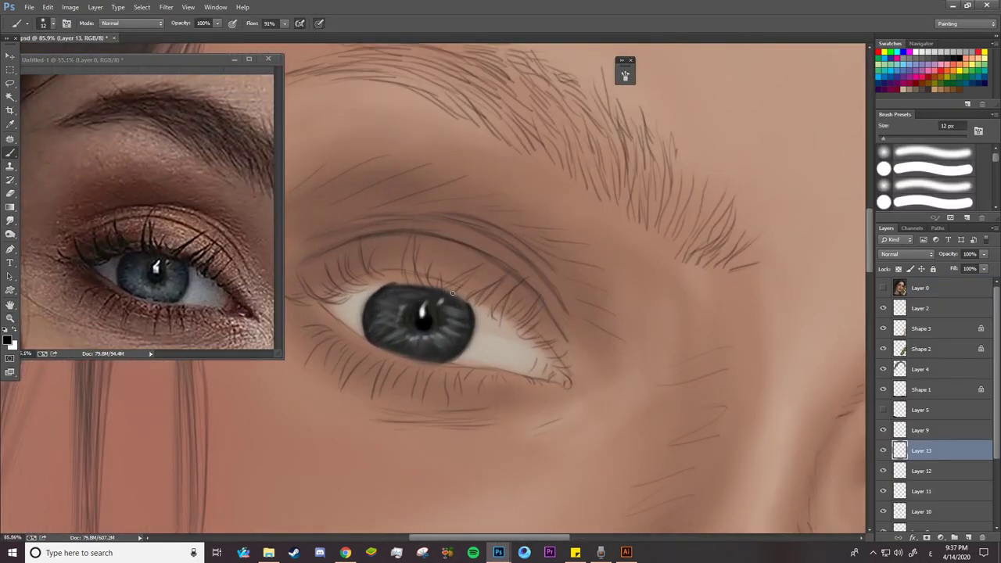
Paint dark lashes along the inner, central and outer upper lash line
drag(447, 296, 471, 273)
drag(446, 292, 466, 272)
mouse_move(464, 300)
mouse_down()
mouse_move(497, 283)
mouse_move(518, 302)
mouse_up()
drag(516, 327, 537, 315)
drag(532, 343, 552, 337)
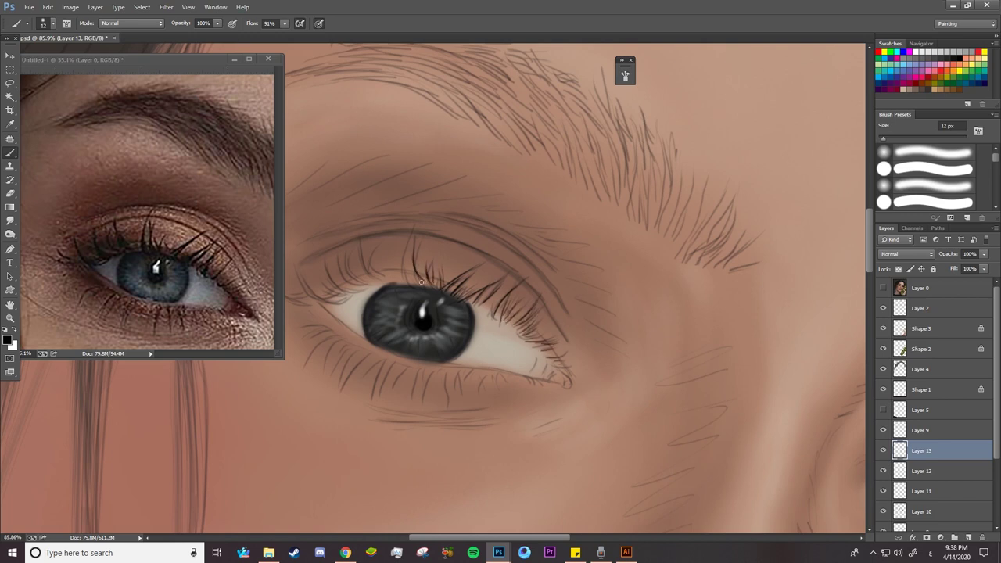
mouse_move(385, 281)
mouse_down()
mouse_move(370, 256)
mouse_move(306, 285)
mouse_up()
drag(365, 291, 442, 291)
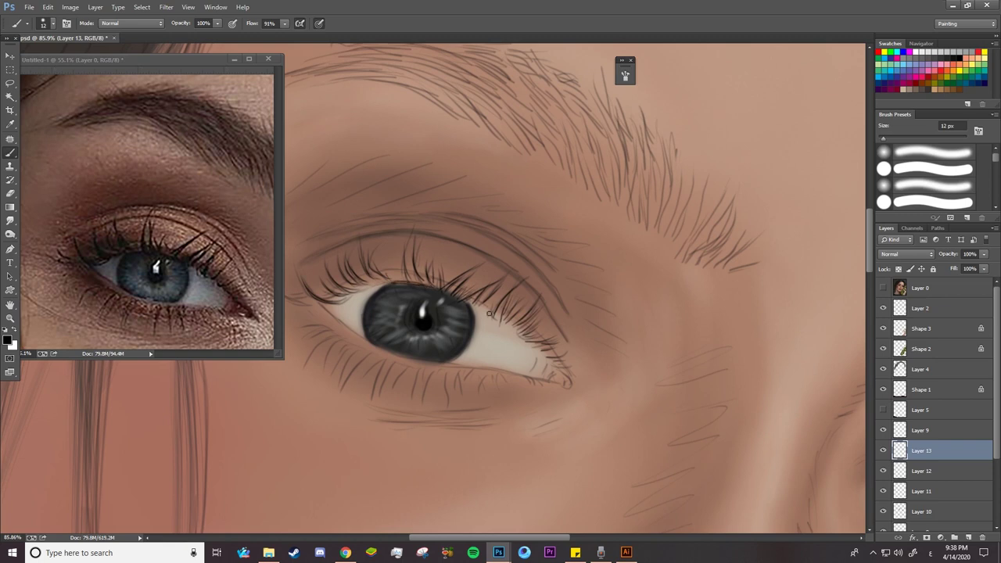
Add lower lashes under the inner and outer halves of the eye
drag(451, 375, 448, 405)
drag(432, 377, 424, 402)
drag(389, 361, 381, 400)
drag(378, 366, 370, 395)
drag(371, 369, 349, 387)
drag(357, 350, 346, 375)
drag(344, 349, 331, 374)
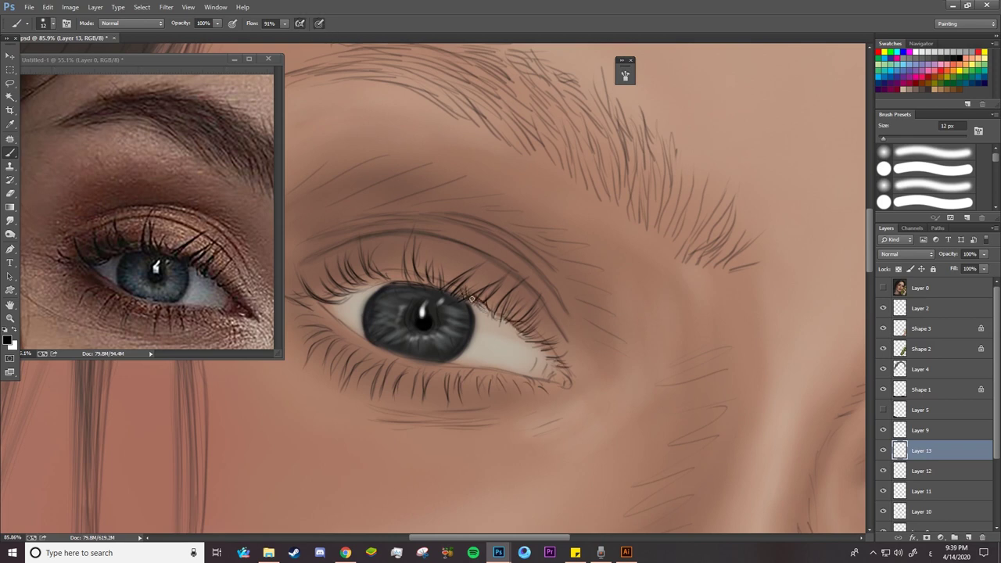
Darken the upper lid line, inner-corner lashes, and the iris's lower and top rims
mouse_move(423, 271)
mouse_down()
mouse_move(356, 293)
mouse_move(363, 282)
mouse_up()
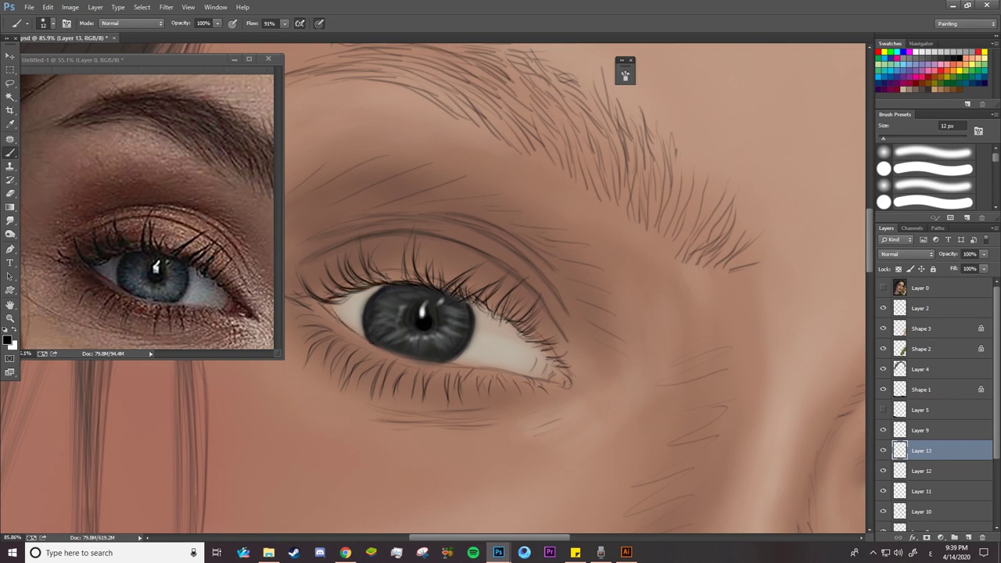
drag(345, 319, 313, 306)
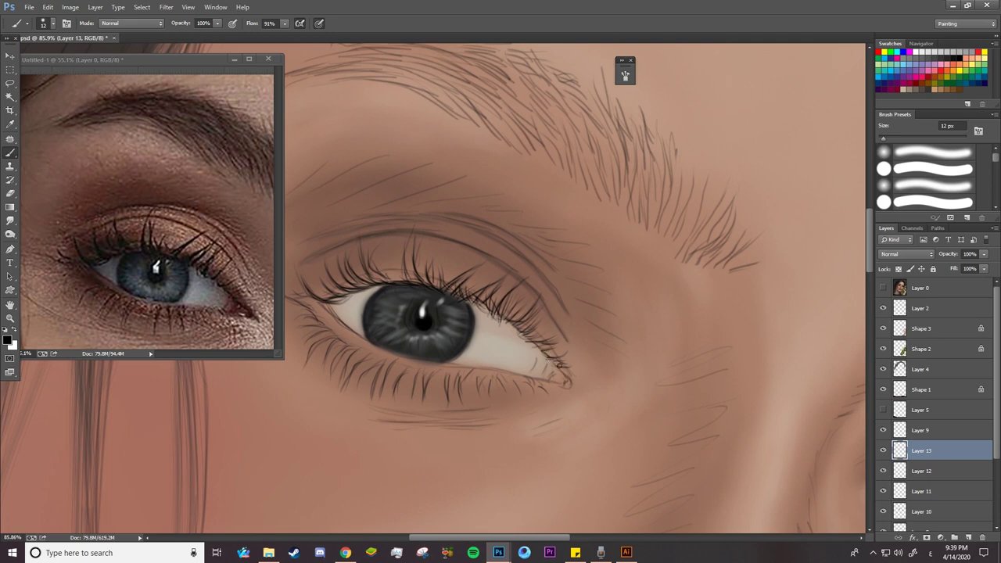
drag(393, 352, 436, 357)
mouse_move(369, 343)
mouse_down()
mouse_move(419, 360)
mouse_move(459, 351)
mouse_up()
mouse_move(461, 301)
mouse_down()
mouse_move(438, 287)
mouse_move(381, 283)
mouse_move(488, 311)
mouse_up()
key(z)
scroll(428, 289, down, 5)
Add a new layer (Layer 14) for the eyebrow and set a 45 px soft brush
scroll(547, 352, up, 2)
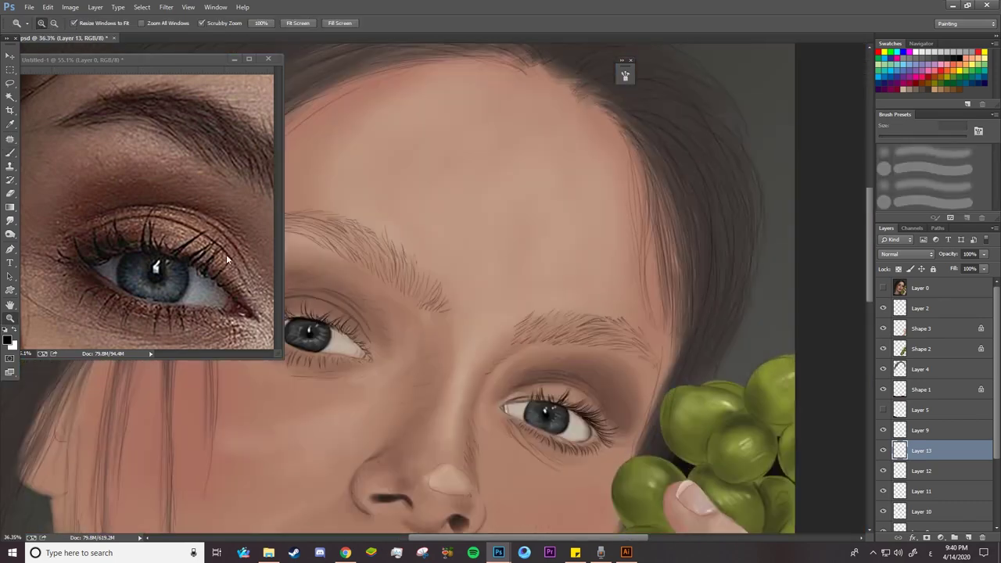
scroll(226, 254, down, 3)
scroll(647, 386, up, 2)
scroll(258, 204, up, 3)
scroll(469, 274, up, 2)
click(969, 538)
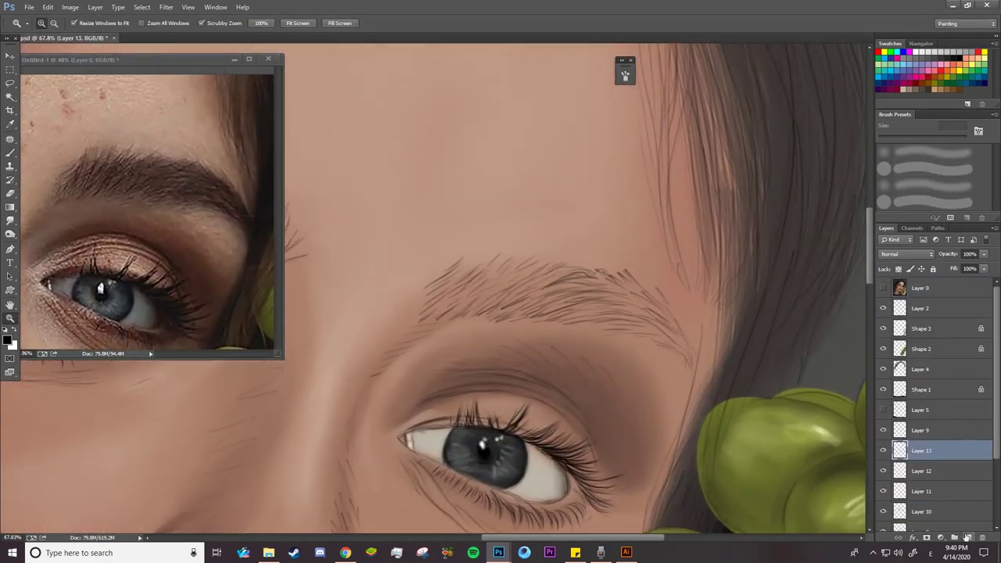
key(b)
right_click(469, 281)
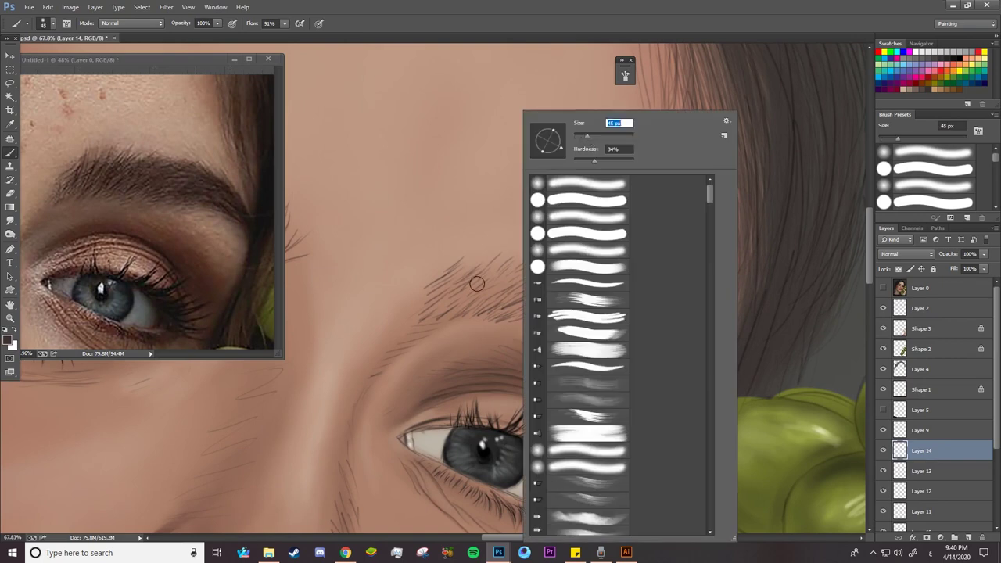
Shade the eyebrow with broad soft darker strokes and sketch short hairs into its left part
drag(501, 283, 442, 313)
drag(556, 294, 449, 311)
drag(276, 23, 266, 47)
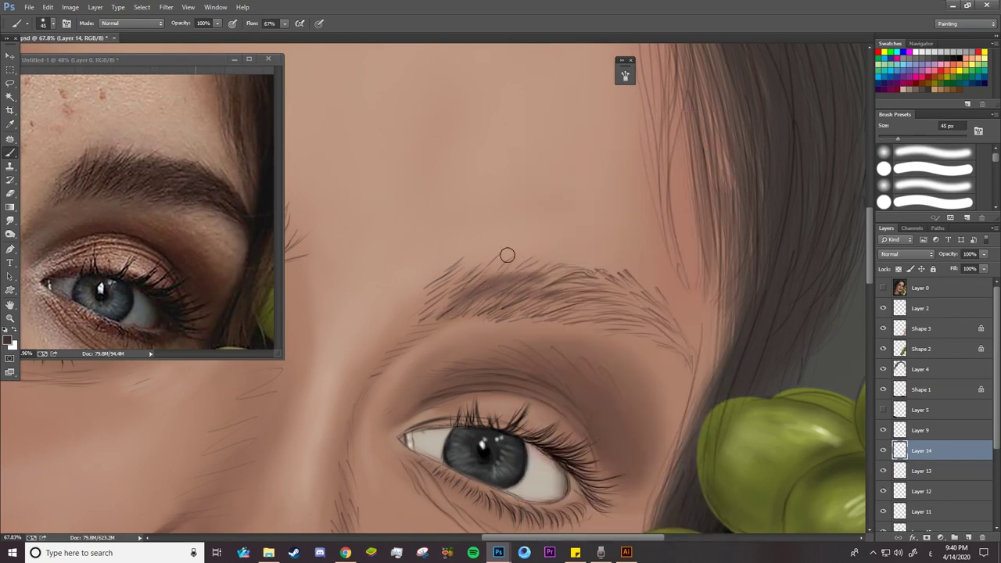
mouse_move(633, 313)
mouse_down()
mouse_move(443, 291)
mouse_move(681, 347)
mouse_up()
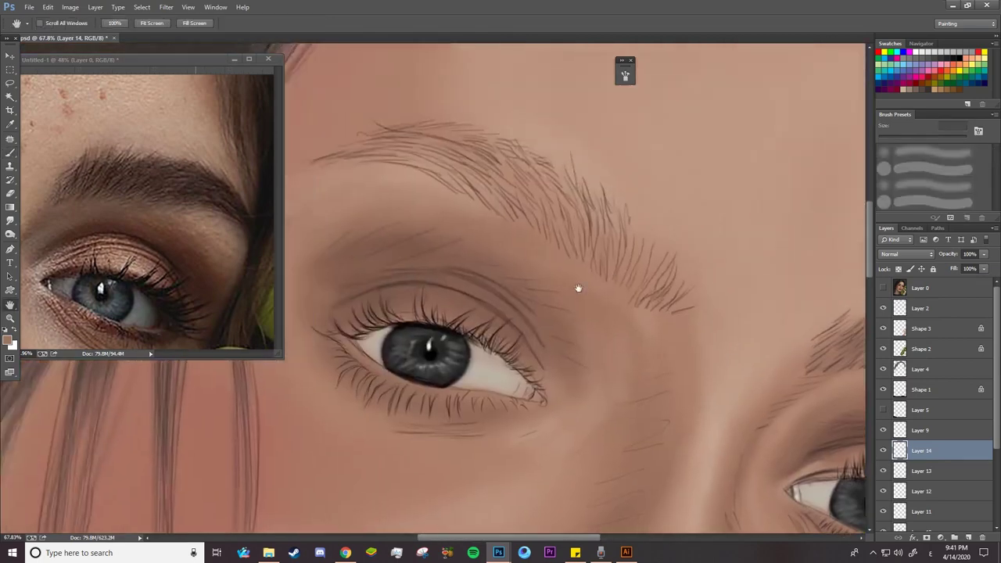
mouse_move(610, 316)
mouse_down()
mouse_move(508, 258)
mouse_move(407, 227)
mouse_move(485, 219)
mouse_move(651, 378)
mouse_up()
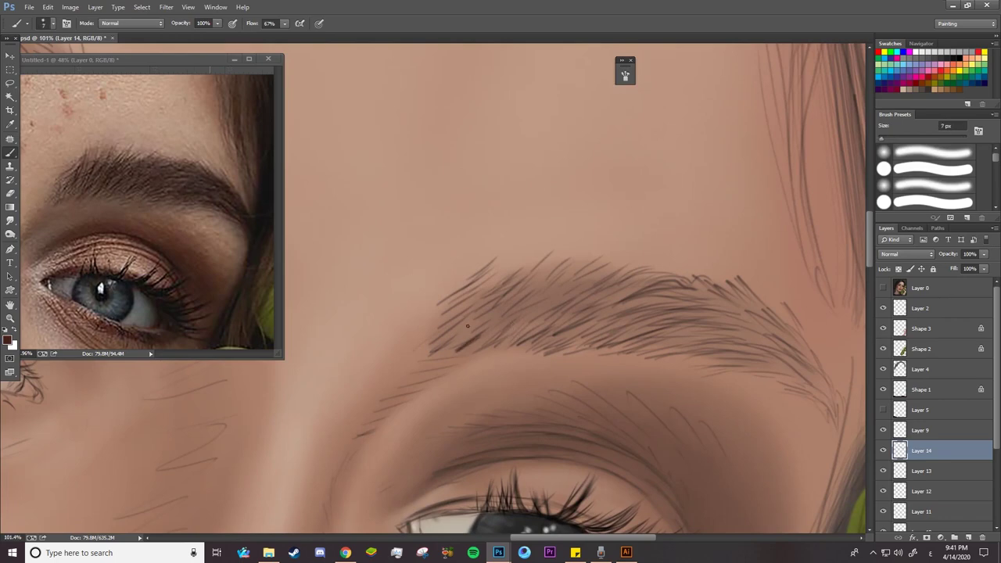
drag(467, 326, 518, 275)
drag(435, 347, 474, 313)
drag(470, 352, 499, 317)
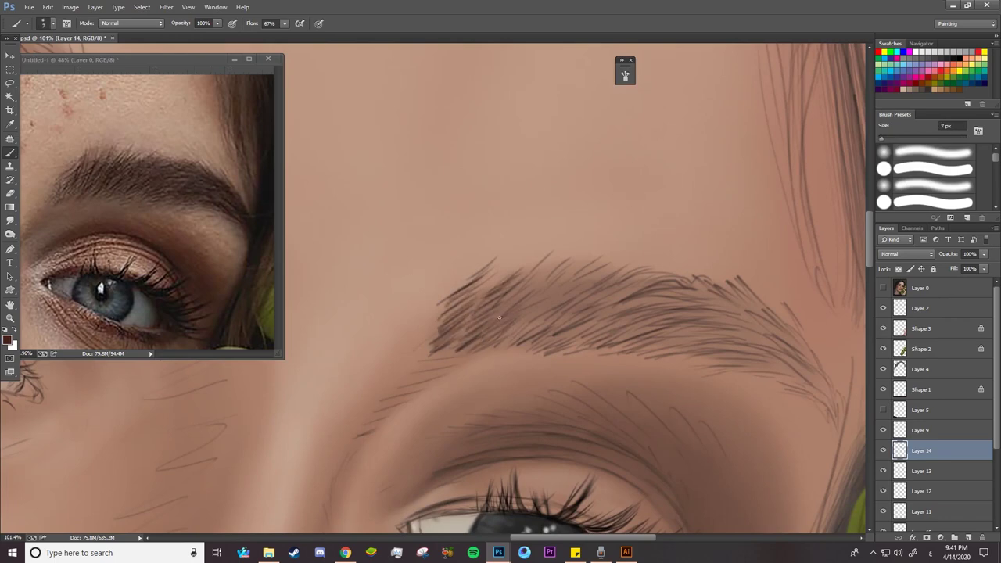
Switch to a textured hair brush at full flow and paint hair strokes into the brow centre
right_click(499, 317)
click(728, 121)
click(783, 190)
scroll(587, 365, down, 3)
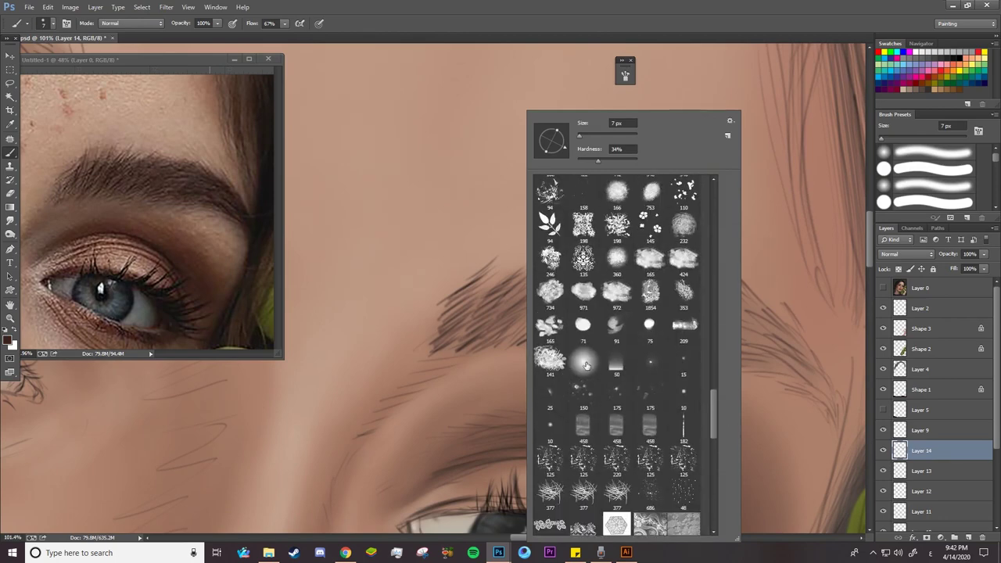
double_click(587, 365)
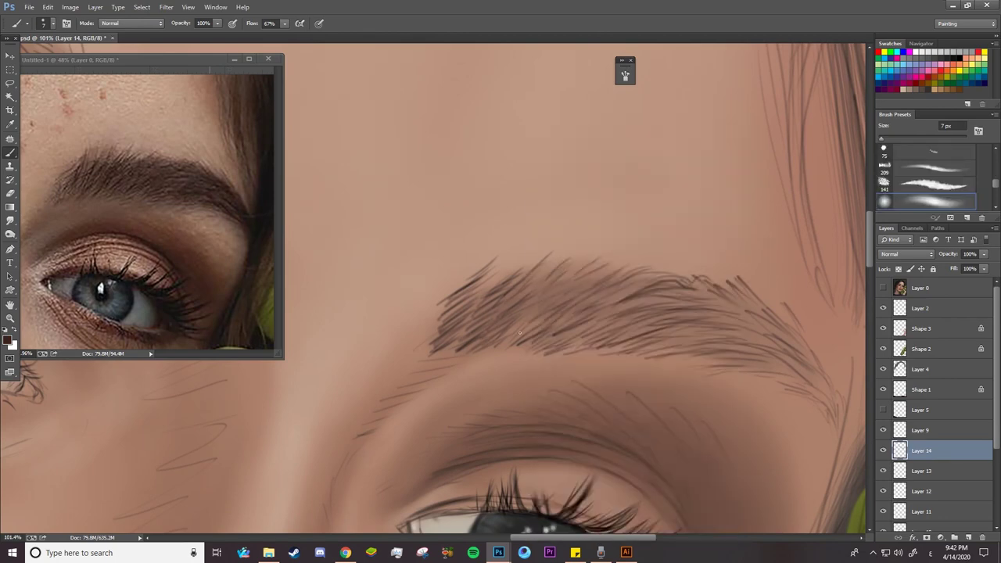
mouse_move(520, 334)
mouse_down()
mouse_move(552, 305)
mouse_move(529, 324)
mouse_move(602, 301)
mouse_up()
key(shift+0)
mouse_move(579, 338)
mouse_down()
mouse_move(618, 289)
mouse_move(618, 329)
mouse_move(642, 340)
mouse_up()
Add hair strokes across the eyebrow's centre and outer part
drag(568, 355, 606, 320)
drag(588, 324, 676, 284)
drag(603, 305, 671, 274)
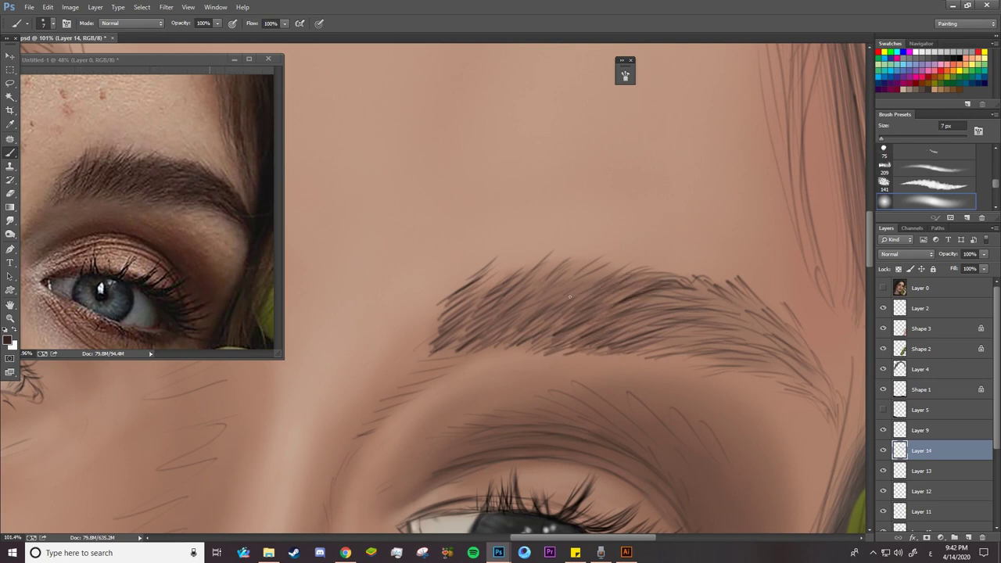
drag(565, 286, 613, 266)
drag(647, 356, 712, 336)
drag(681, 297, 748, 284)
drag(685, 328, 767, 319)
mouse_move(774, 360)
mouse_down()
mouse_move(649, 338)
mouse_move(716, 309)
mouse_up()
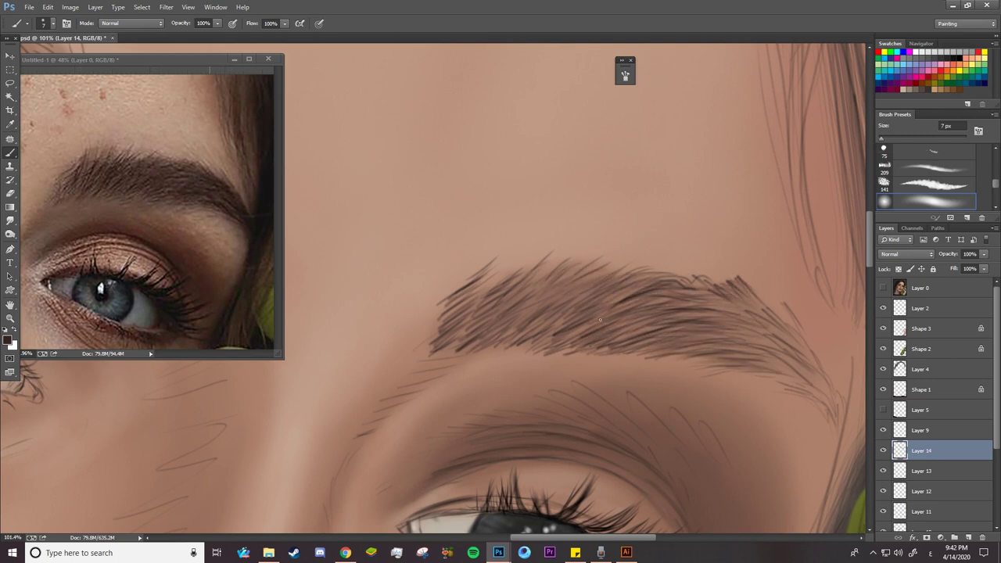
Paint hairs along the eyebrow tail and add small darker hairs toward the front end
mouse_move(648, 337)
mouse_down()
mouse_move(508, 286)
mouse_move(623, 321)
mouse_move(632, 294)
mouse_move(573, 286)
mouse_up()
drag(635, 286, 561, 255)
drag(640, 264, 596, 232)
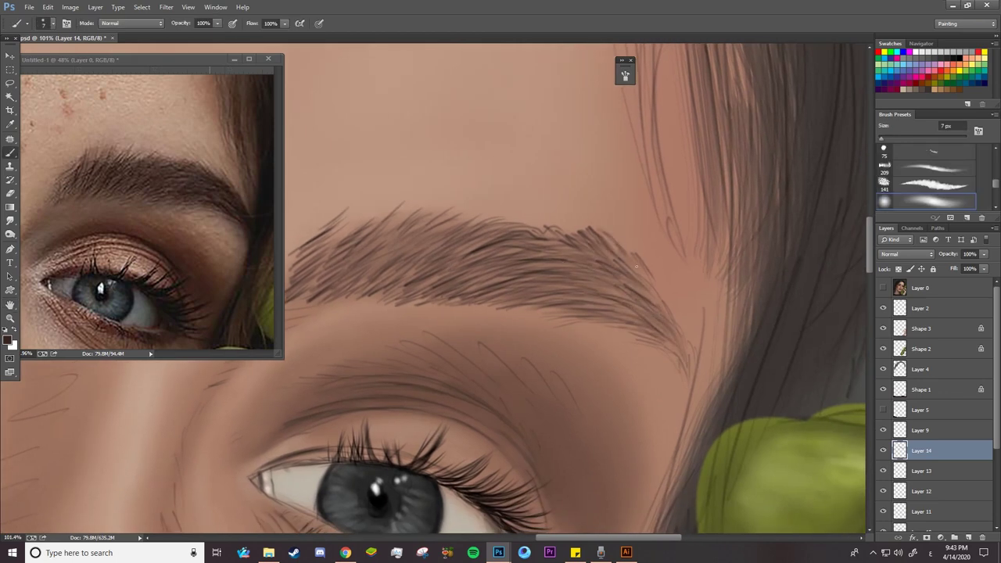
drag(675, 325, 615, 244)
mouse_move(687, 356)
mouse_down()
mouse_move(618, 313)
mouse_move(570, 263)
mouse_move(512, 258)
mouse_up()
drag(459, 271, 412, 285)
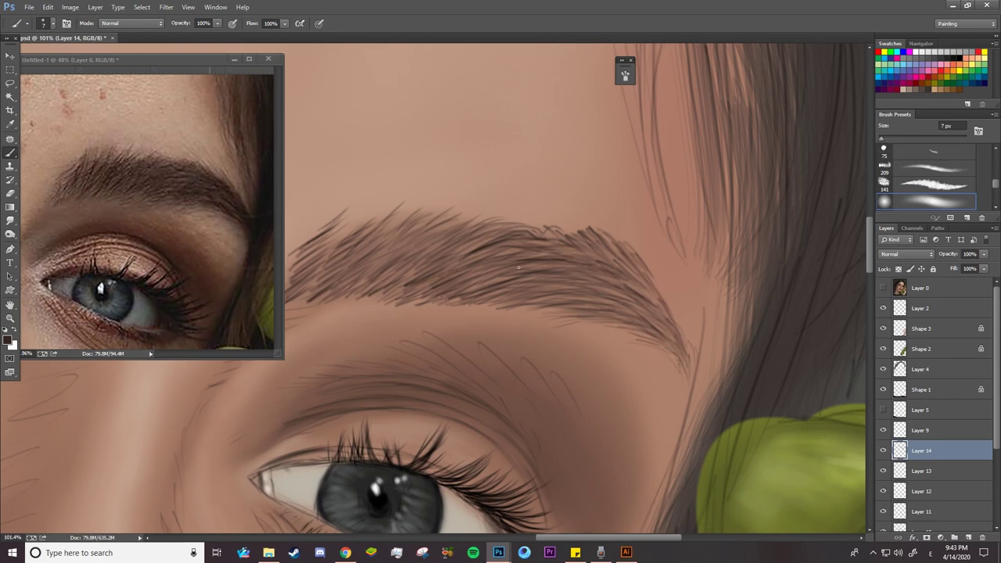
scroll(517, 297, down, 3)
scroll(517, 305, up, 2)
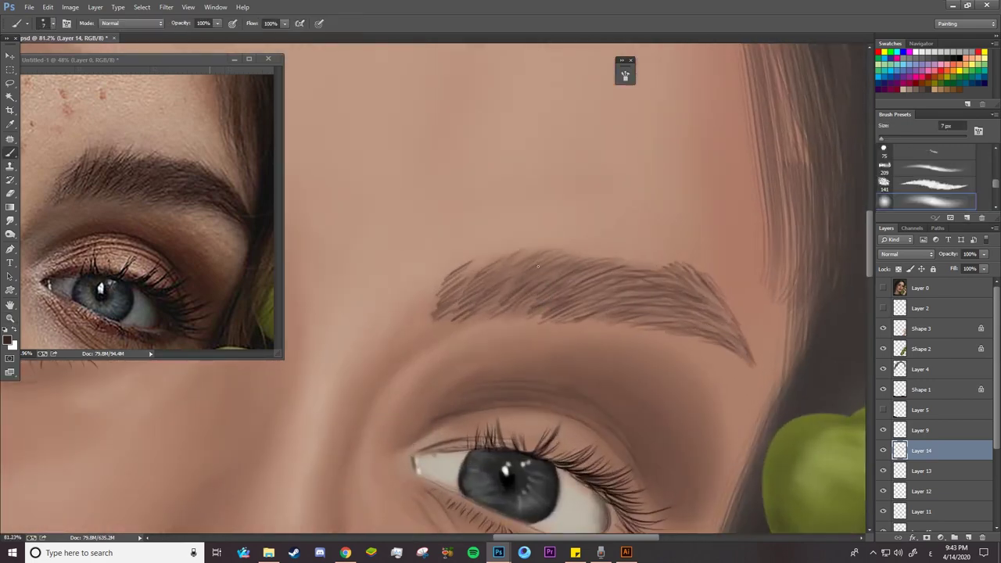
drag(537, 265, 514, 277)
mouse_move(478, 319)
mouse_down()
mouse_move(496, 309)
mouse_move(461, 302)
mouse_up()
drag(453, 283, 483, 264)
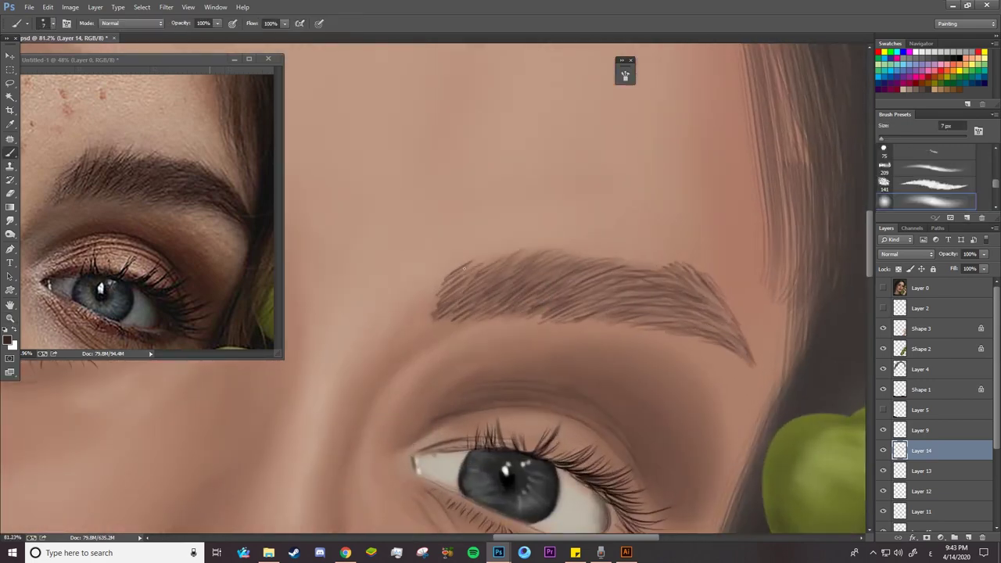
Pick a new paint colour and fill the eyebrow with more fine hairs
click(7, 339)
key(Return)
mouse_move(485, 307)
mouse_down()
mouse_move(519, 282)
mouse_move(507, 265)
mouse_up()
mouse_move(469, 308)
mouse_down()
mouse_move(481, 300)
mouse_move(474, 277)
mouse_up()
mouse_move(446, 322)
mouse_down()
mouse_move(468, 296)
mouse_move(546, 300)
mouse_up()
drag(525, 287, 554, 259)
mouse_move(538, 300)
mouse_down()
mouse_move(589, 277)
mouse_move(565, 278)
mouse_up()
mouse_move(565, 317)
mouse_down()
mouse_move(621, 296)
mouse_move(605, 266)
mouse_up()
drag(553, 302, 611, 281)
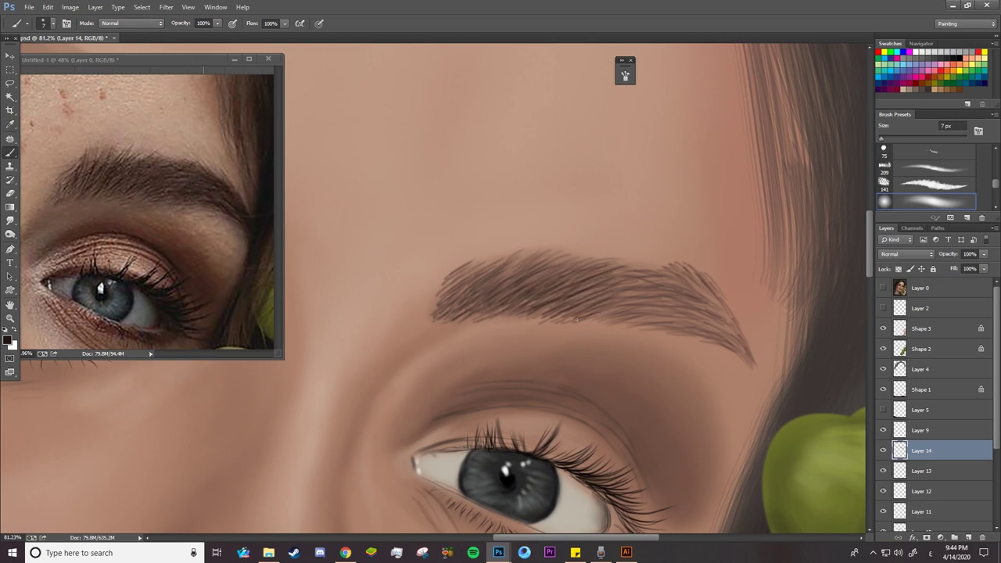
mouse_move(588, 321)
mouse_down()
mouse_move(650, 313)
mouse_move(634, 307)
mouse_up()
mouse_move(604, 304)
mouse_down()
mouse_move(652, 285)
mouse_move(657, 268)
mouse_up()
mouse_move(639, 319)
mouse_down()
mouse_move(679, 313)
mouse_move(713, 332)
mouse_move(692, 292)
mouse_move(721, 307)
mouse_move(752, 368)
mouse_up()
Check the reference photo, then with the Burn tool and Layer 0 hidden, burn one short eyebrow stroke
click(884, 288)
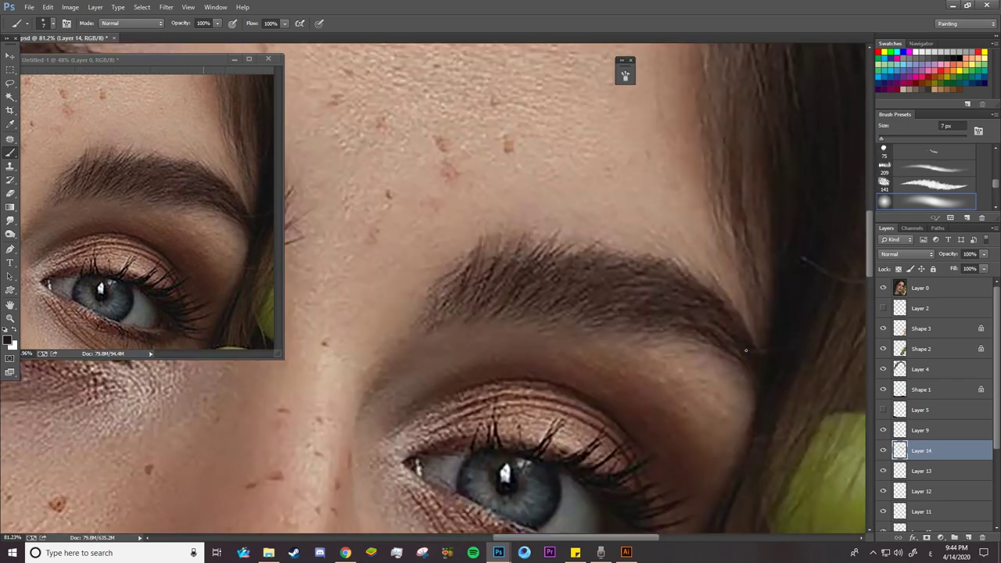
click(11, 234)
click(49, 245)
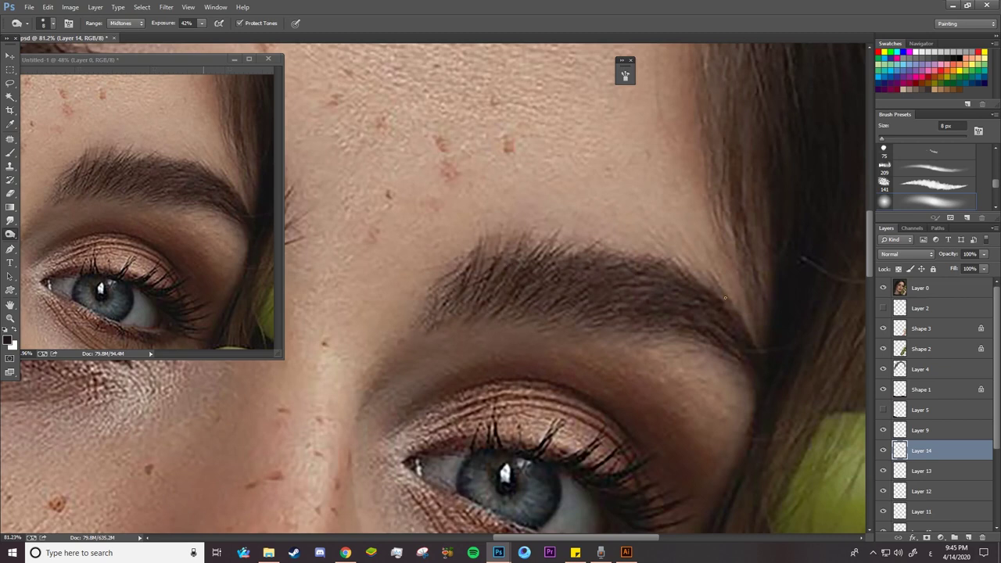
click(884, 288)
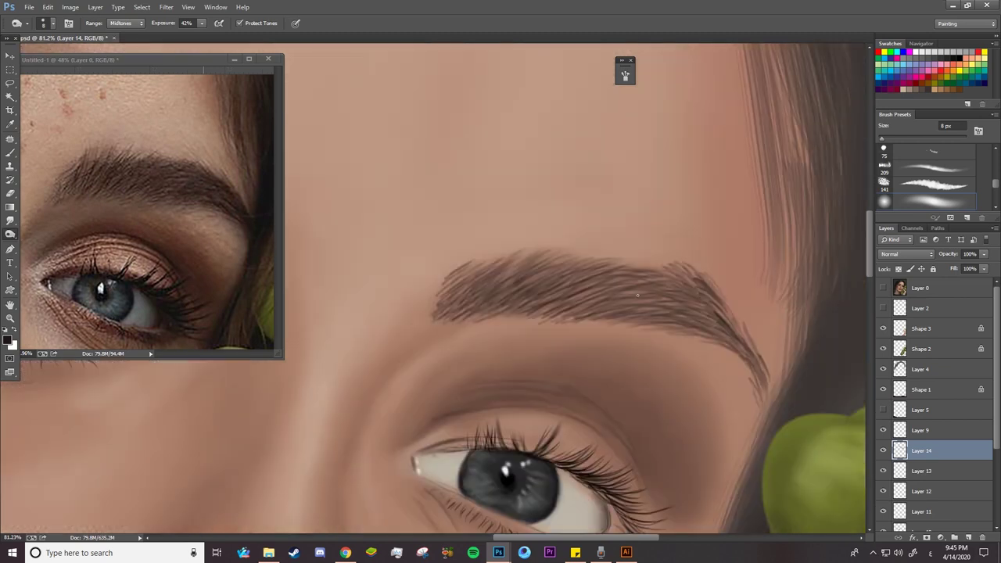
drag(528, 277, 557, 275)
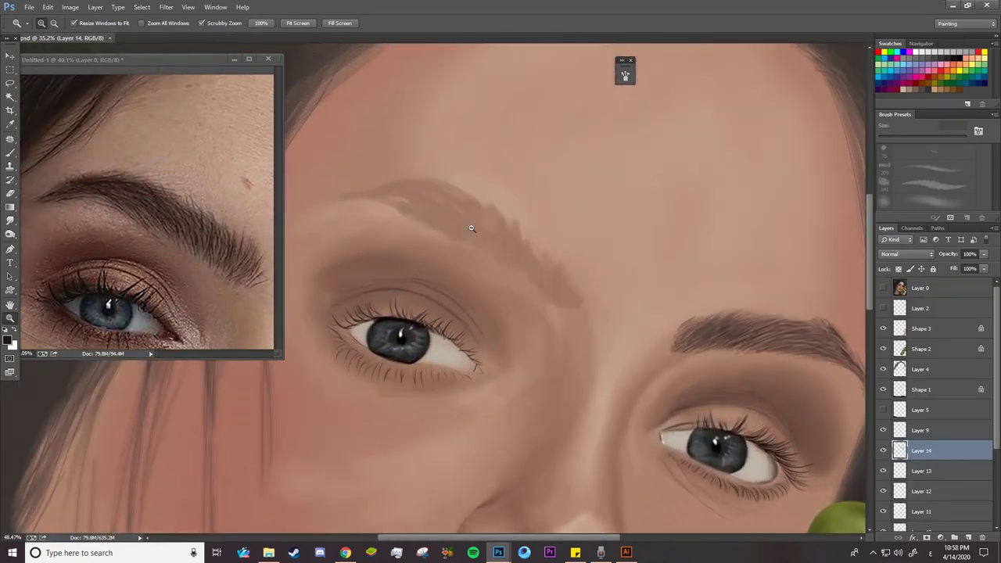
Paint fine hairs at the left eyebrow's inner start and left part
key(b)
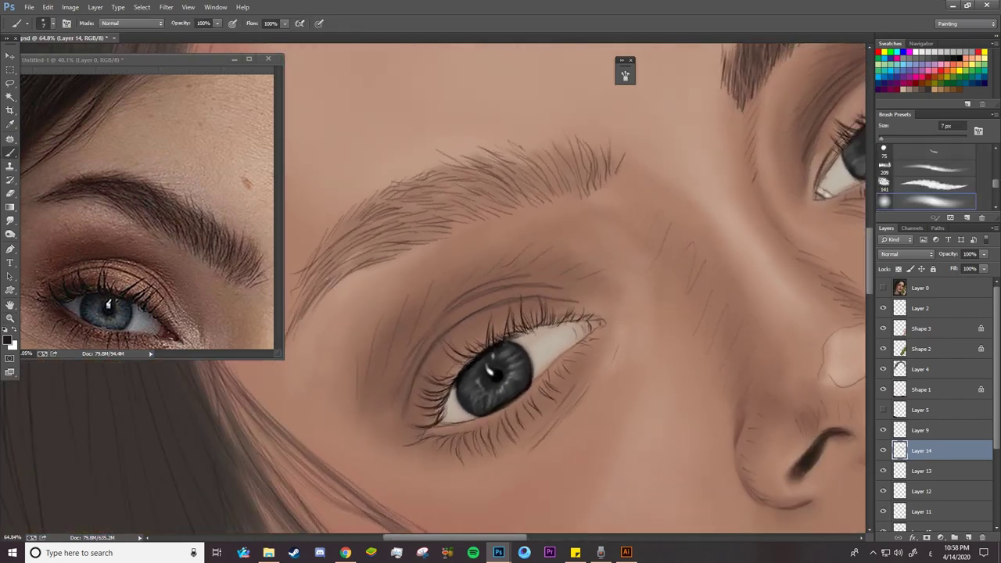
drag(340, 269, 372, 252)
drag(298, 304, 313, 275)
drag(307, 275, 341, 271)
mouse_move(332, 277)
mouse_down()
mouse_move(358, 252)
mouse_move(438, 218)
mouse_up()
drag(379, 216, 400, 212)
drag(342, 227, 367, 204)
drag(335, 241, 349, 217)
drag(319, 255, 326, 244)
Add fine hair strokes across the upper eyebrow toward its outer end
mouse_move(382, 202)
mouse_down()
mouse_move(400, 189)
mouse_move(457, 209)
mouse_up()
mouse_move(434, 219)
mouse_down()
mouse_move(471, 215)
mouse_move(508, 180)
mouse_up()
mouse_move(418, 186)
mouse_down()
mouse_move(479, 177)
mouse_move(449, 172)
mouse_move(441, 189)
mouse_up()
mouse_move(394, 206)
mouse_down()
mouse_move(443, 196)
mouse_move(405, 188)
mouse_up()
drag(383, 191, 402, 183)
drag(469, 199, 489, 194)
mouse_move(438, 199)
mouse_down()
mouse_move(539, 174)
mouse_move(546, 160)
mouse_move(500, 151)
mouse_up()
drag(481, 172, 514, 158)
drag(554, 186, 585, 155)
drag(593, 185, 581, 146)
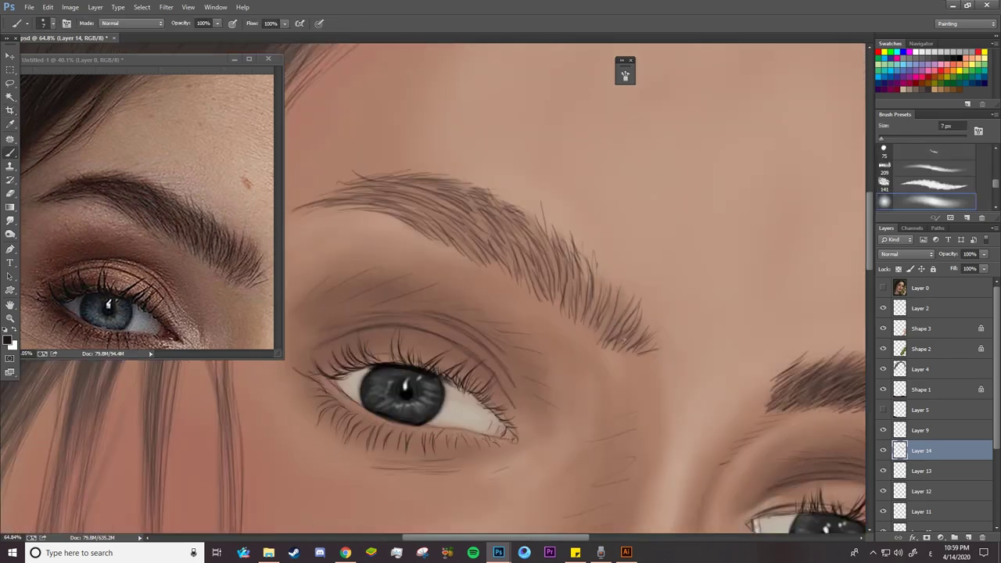
Hide Layer 2's sketch lines and paint dark hairs at the eyebrow's outer end
click(884, 309)
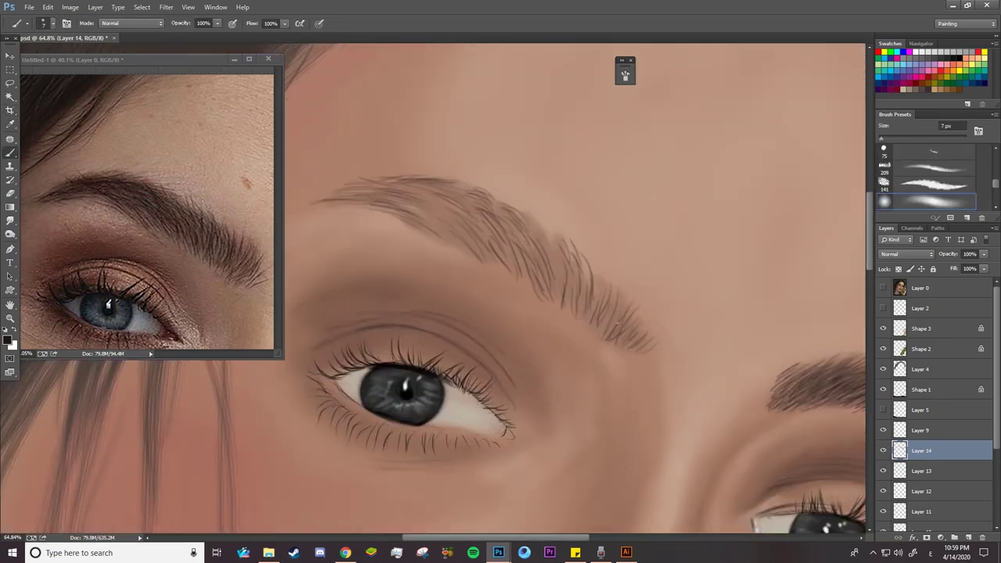
drag(618, 331, 612, 302)
drag(609, 329, 587, 270)
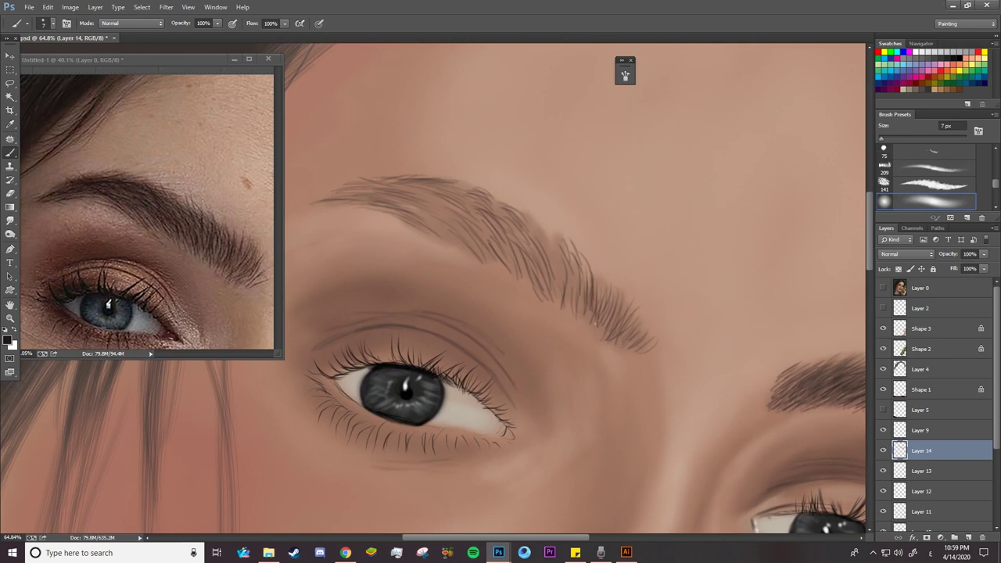
drag(569, 306, 542, 238)
drag(558, 262, 538, 230)
mouse_move(572, 289)
mouse_down()
mouse_move(560, 235)
mouse_move(555, 256)
mouse_up()
mouse_move(575, 306)
mouse_down()
mouse_move(568, 264)
mouse_move(531, 237)
mouse_move(526, 216)
mouse_up()
Fill the eyebrow's inner part with dark hair strokes
mouse_move(535, 257)
mouse_down()
mouse_move(509, 207)
mouse_move(479, 212)
mouse_up()
mouse_move(504, 248)
mouse_down()
mouse_move(465, 216)
mouse_move(458, 223)
mouse_up()
drag(479, 252, 445, 221)
mouse_move(513, 265)
mouse_down()
mouse_move(490, 226)
mouse_move(415, 217)
mouse_move(399, 200)
mouse_move(415, 185)
mouse_up()
mouse_move(470, 206)
mouse_down()
mouse_move(429, 185)
mouse_move(396, 202)
mouse_move(323, 191)
mouse_up()
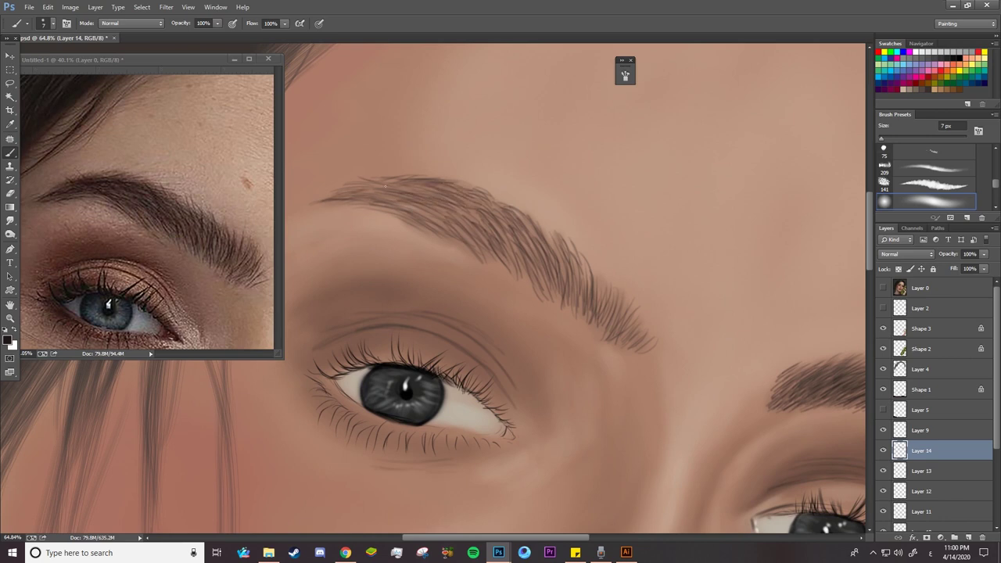
mouse_move(386, 194)
mouse_down()
mouse_move(341, 183)
mouse_move(363, 192)
mouse_up()
drag(444, 208, 406, 190)
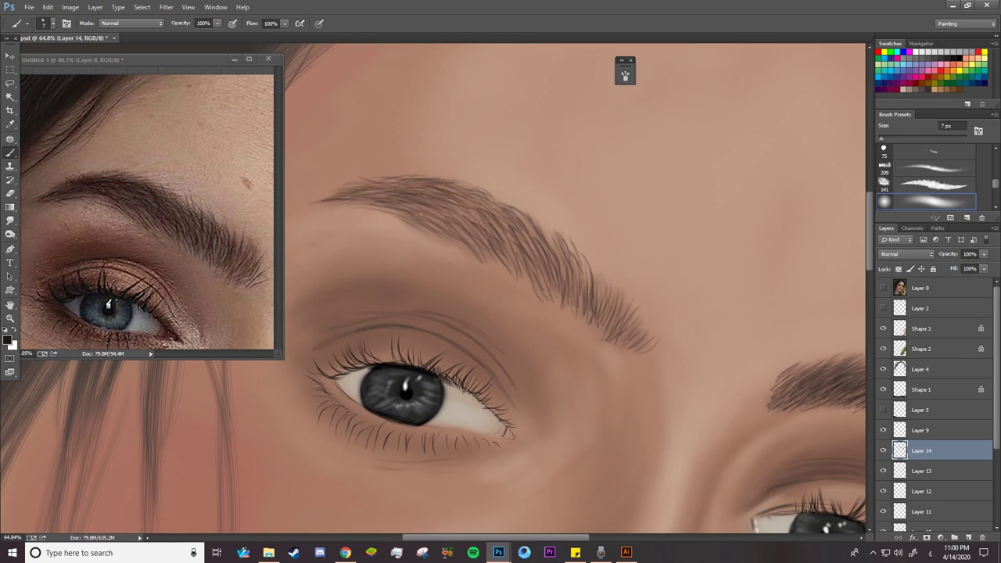
drag(447, 221, 413, 208)
mouse_move(466, 210)
mouse_down()
mouse_move(426, 197)
mouse_move(438, 187)
mouse_up()
drag(496, 233, 465, 211)
drag(512, 236, 490, 218)
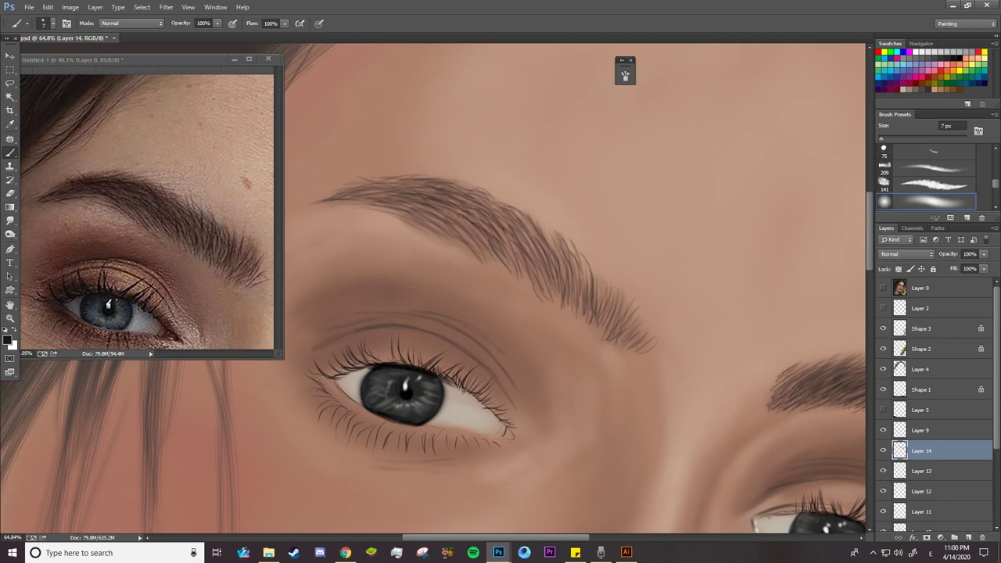
Paint faint middle hairs and dark hairs along the outer eyebrow and tail
drag(539, 257, 520, 233)
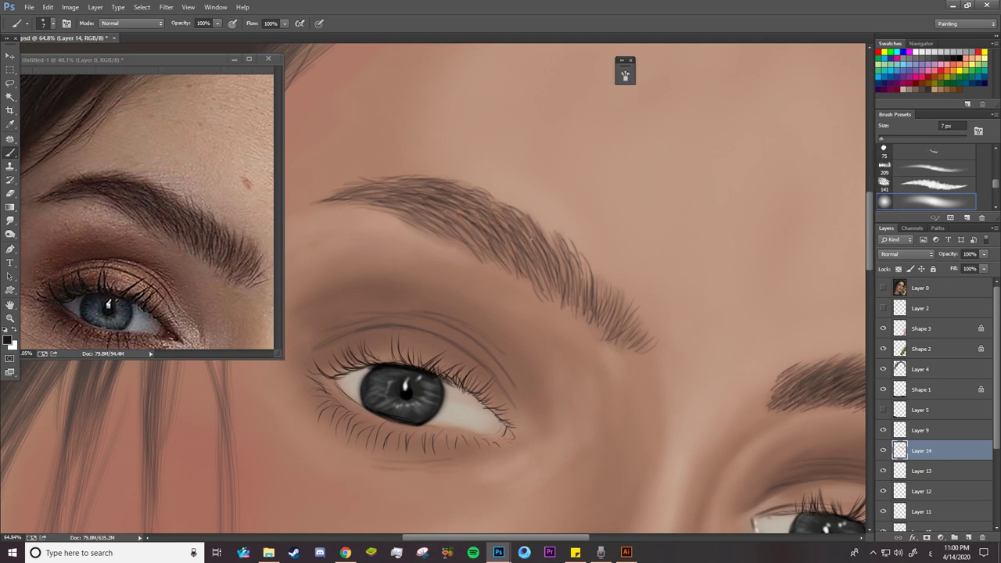
drag(566, 269, 545, 233)
mouse_move(582, 311)
mouse_down()
mouse_move(580, 263)
mouse_move(594, 280)
mouse_up()
mouse_move(603, 321)
mouse_down()
mouse_move(600, 275)
mouse_move(607, 296)
mouse_up()
drag(615, 337, 613, 305)
drag(624, 320, 622, 298)
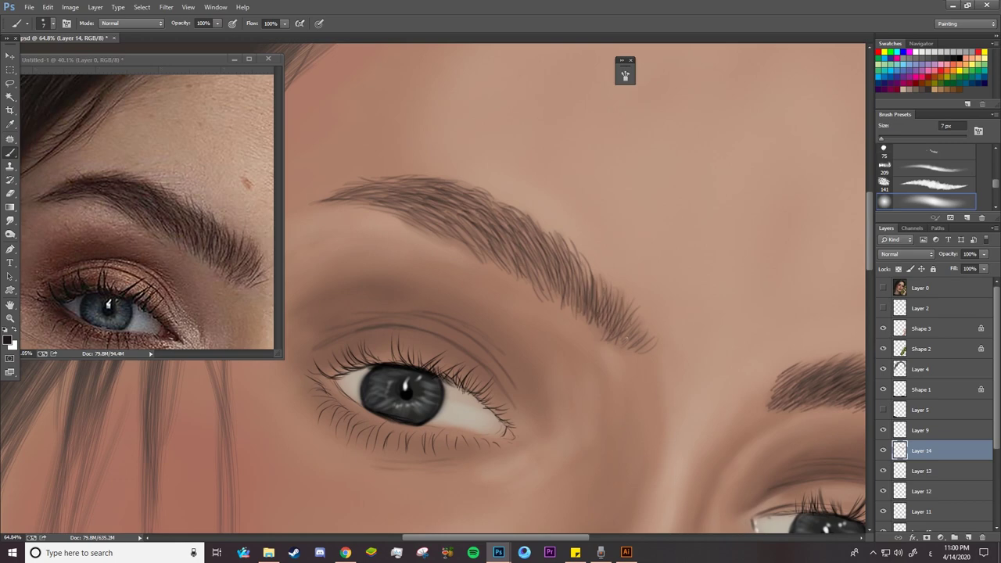
mouse_move(626, 335)
mouse_down()
mouse_move(625, 309)
mouse_move(460, 309)
mouse_up()
key(z)
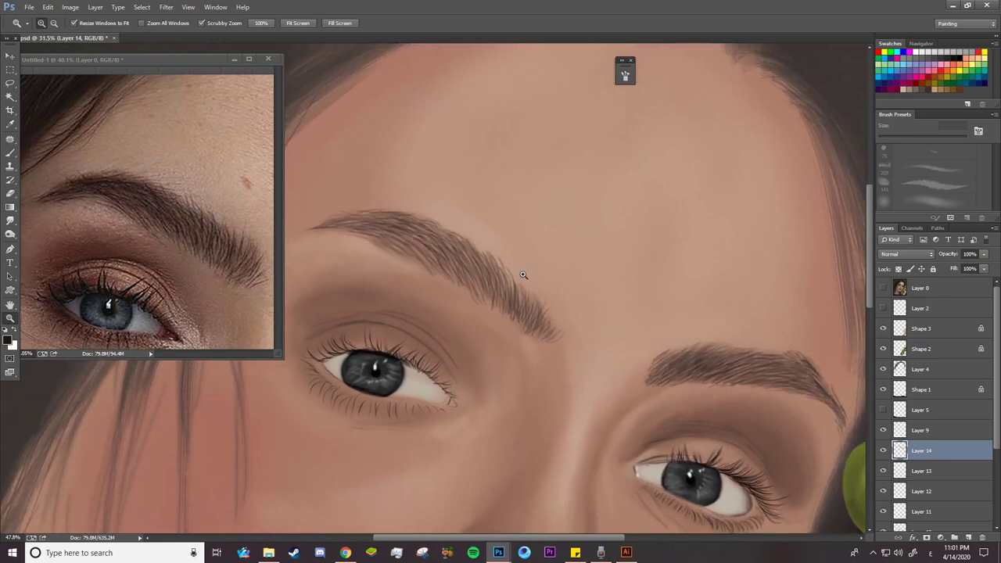
Zoom onto the left eyebrow and burn its hair strokes darker with the Burn tool
drag(532, 290, 626, 291)
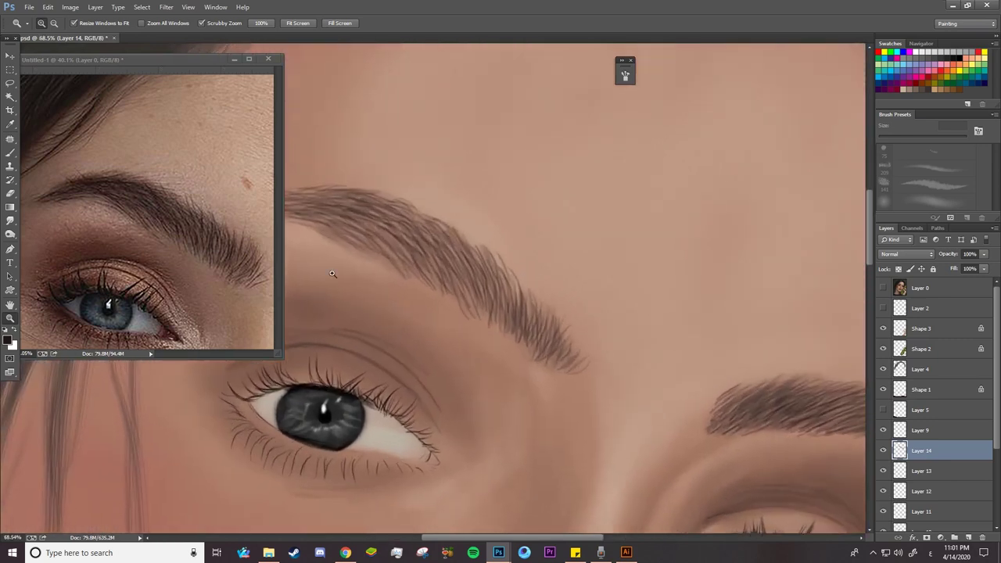
right_click(10, 227)
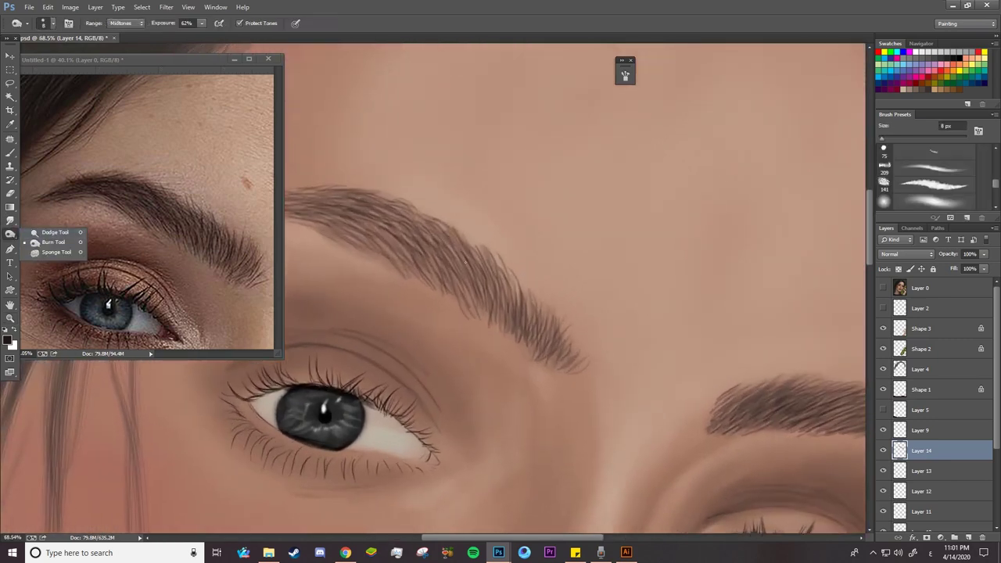
click(47, 243)
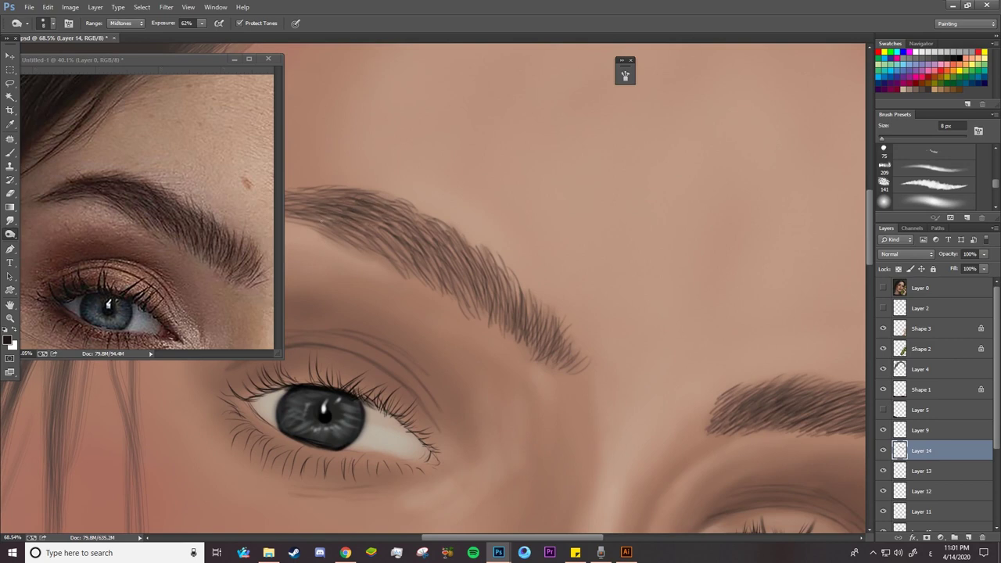
drag(365, 232, 381, 221)
mouse_move(307, 202)
mouse_down()
mouse_move(376, 192)
mouse_move(407, 215)
mouse_up()
drag(386, 251, 360, 227)
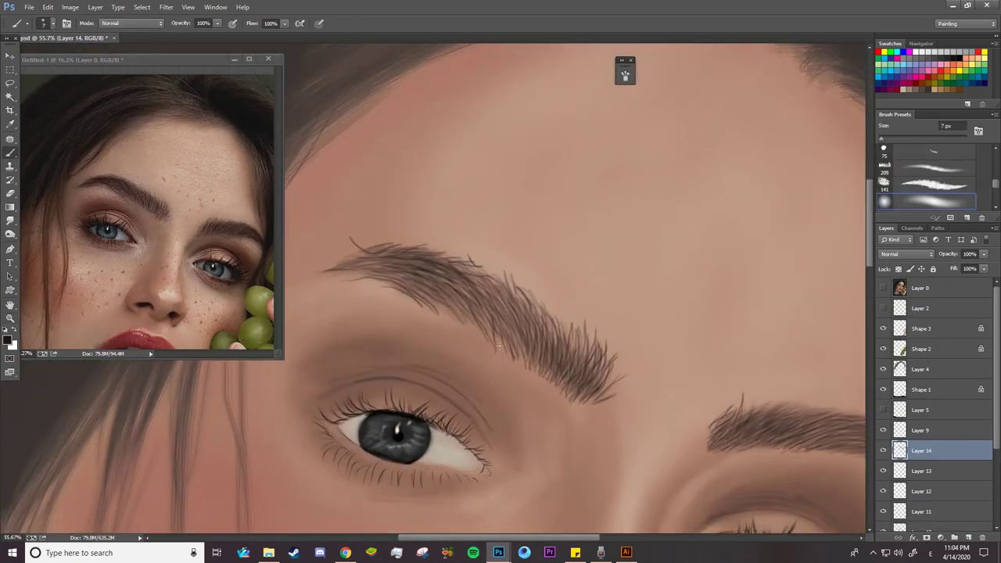
Paint extra fine dark hair strokes across the left eyebrow with the 7 px brush
drag(499, 345, 375, 262)
mouse_move(442, 289)
mouse_down()
mouse_move(377, 270)
mouse_move(404, 249)
mouse_move(469, 273)
mouse_up()
mouse_move(479, 307)
mouse_down()
mouse_move(438, 284)
mouse_move(368, 267)
mouse_up()
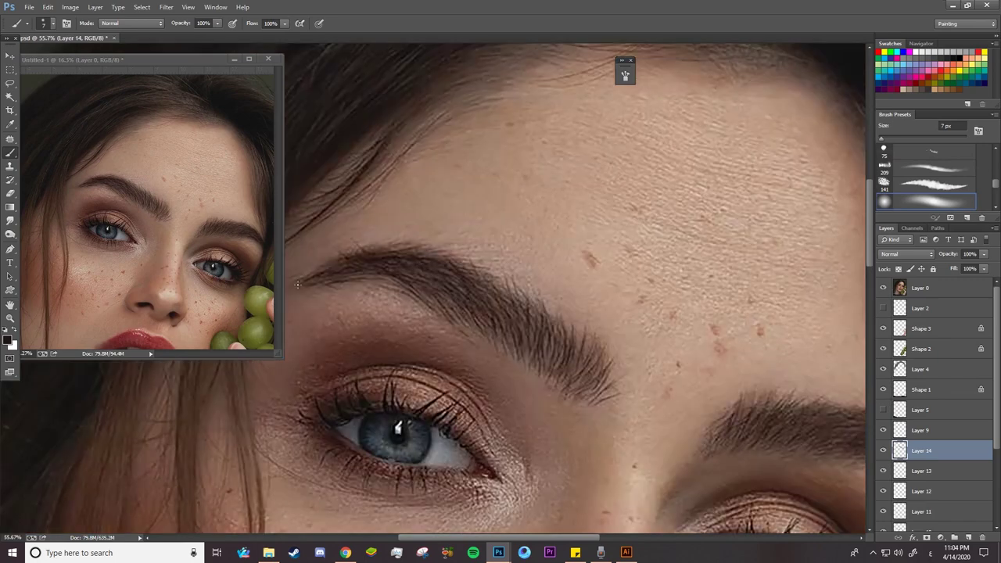
drag(462, 321, 443, 307)
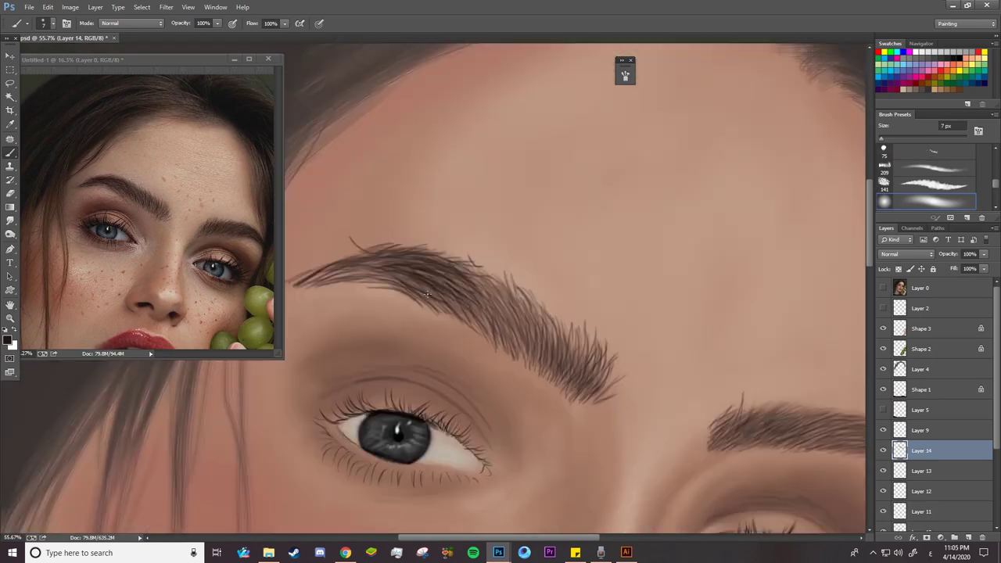
drag(368, 271, 301, 284)
drag(393, 255, 321, 279)
drag(518, 344, 487, 286)
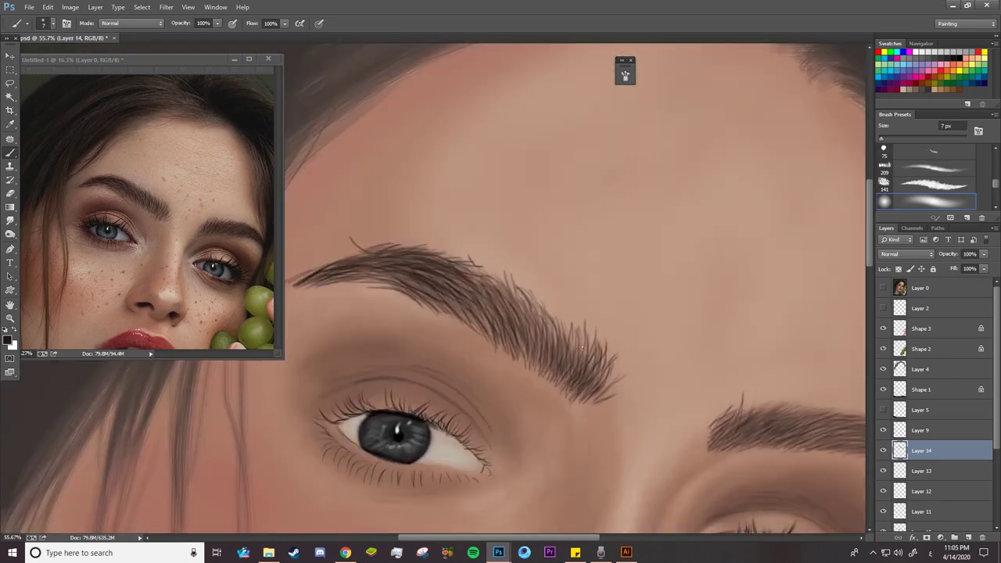
drag(579, 385, 564, 355)
scroll(571, 367, down, 3)
scroll(688, 368, up, 4)
Add dark hair strokes along the right eyebrow's tail
drag(700, 376, 671, 344)
mouse_move(733, 419)
mouse_down()
mouse_move(693, 349)
mouse_move(709, 371)
mouse_move(693, 377)
mouse_up()
drag(700, 379, 633, 349)
drag(682, 344, 640, 324)
drag(697, 363, 618, 320)
drag(669, 347, 609, 334)
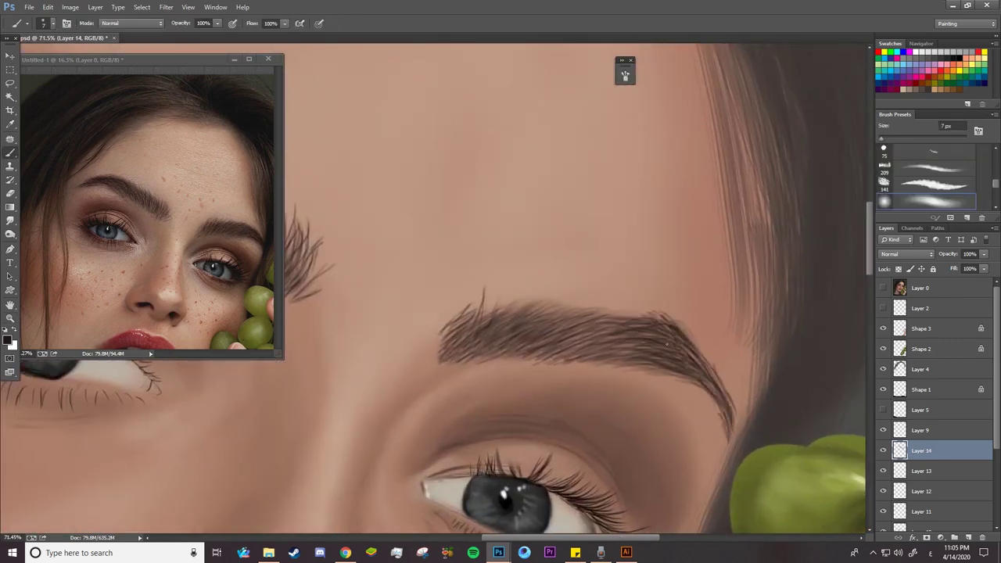
mouse_move(664, 365)
mouse_down()
mouse_move(603, 346)
mouse_move(576, 319)
mouse_up()
mouse_move(474, 354)
mouse_down()
mouse_move(443, 328)
mouse_move(516, 324)
mouse_move(533, 307)
mouse_up()
scroll(110, 230, up, 3)
Fill the right eyebrow's body, lower inner area and upper edge with more hairs
drag(532, 345, 587, 319)
drag(563, 361, 642, 320)
drag(497, 360, 548, 347)
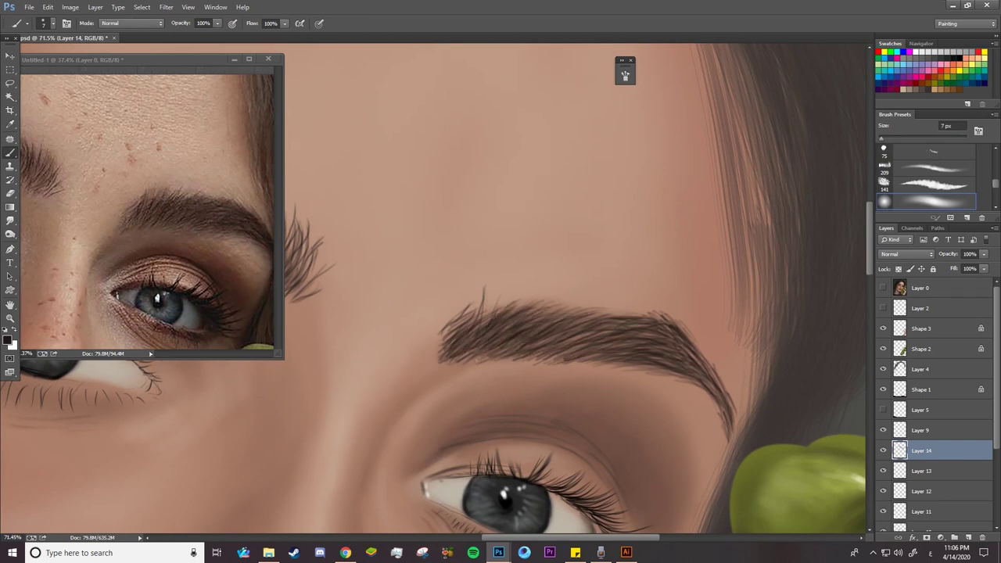
drag(455, 363, 487, 352)
drag(534, 348, 550, 341)
drag(643, 316, 611, 305)
drag(648, 307, 635, 294)
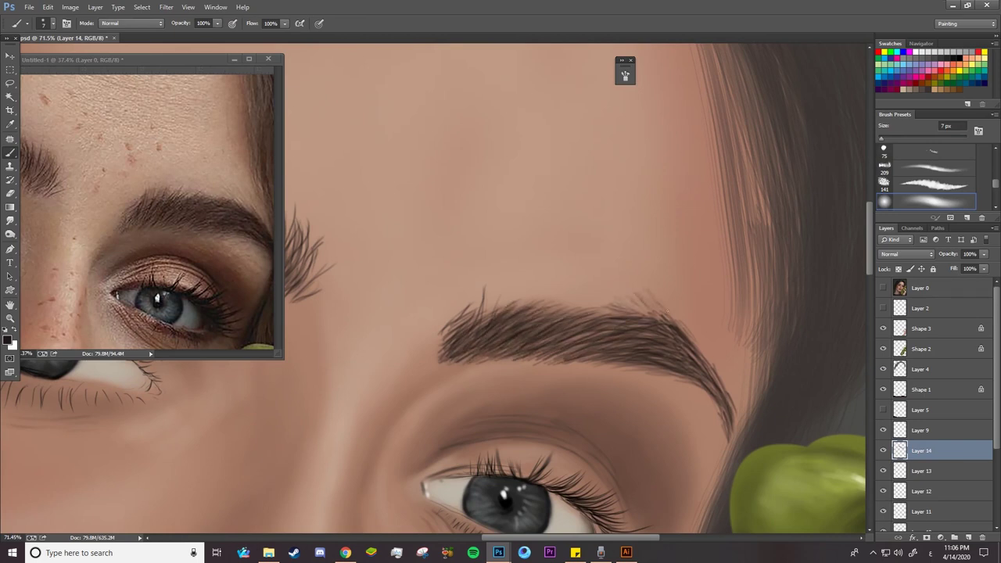
drag(479, 322, 494, 303)
Set the Eraser to 61% opacity and 70% flow, checking its size settings
key(e)
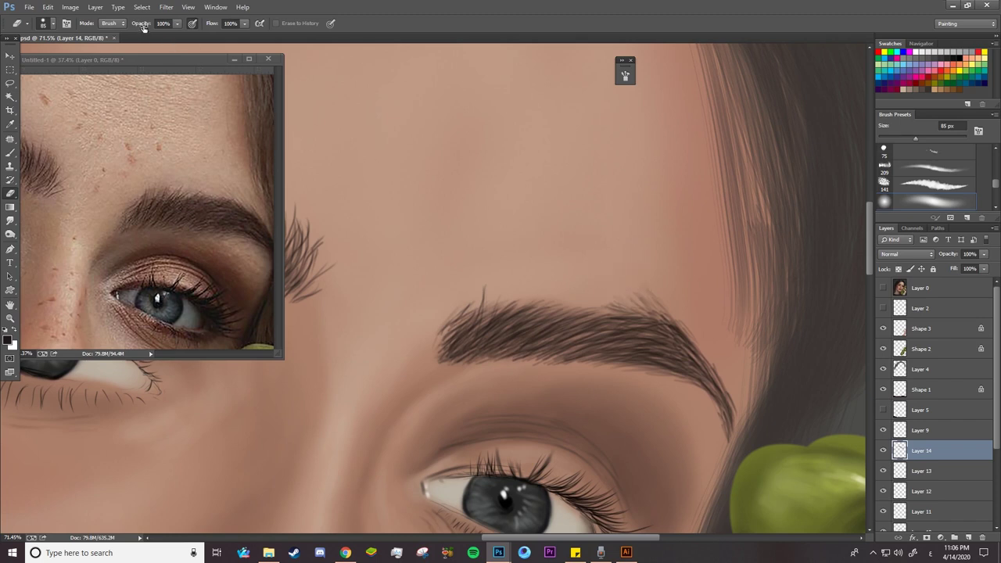
drag(144, 25, 130, 29)
drag(212, 26, 193, 58)
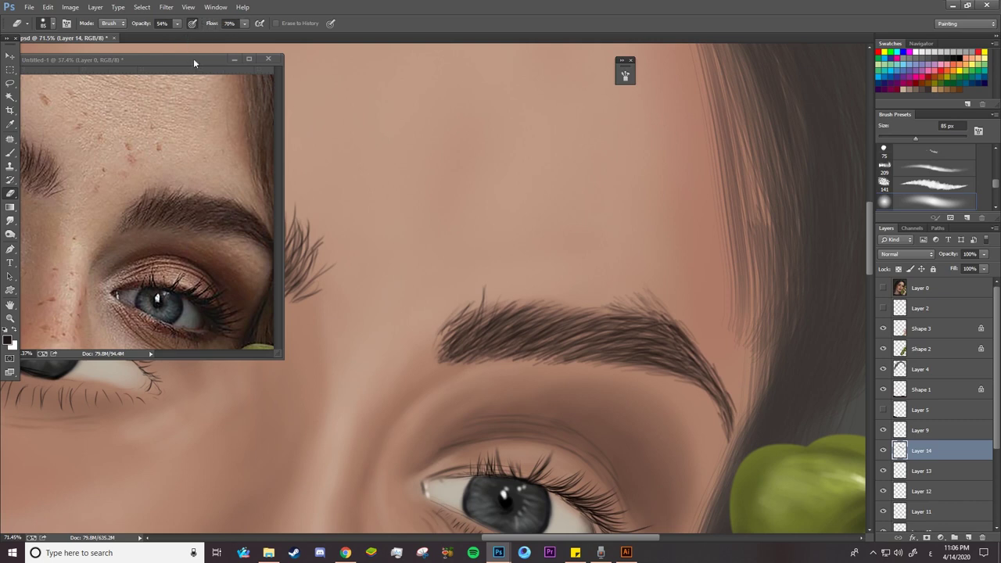
right_click(630, 283)
key(Return)
right_click(524, 373)
key(Return)
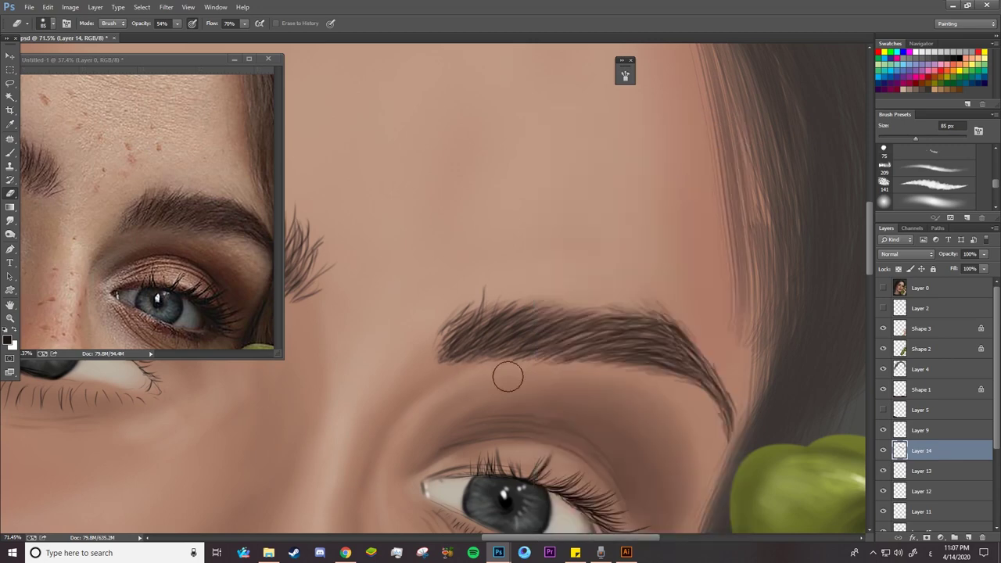
drag(588, 374, 540, 368)
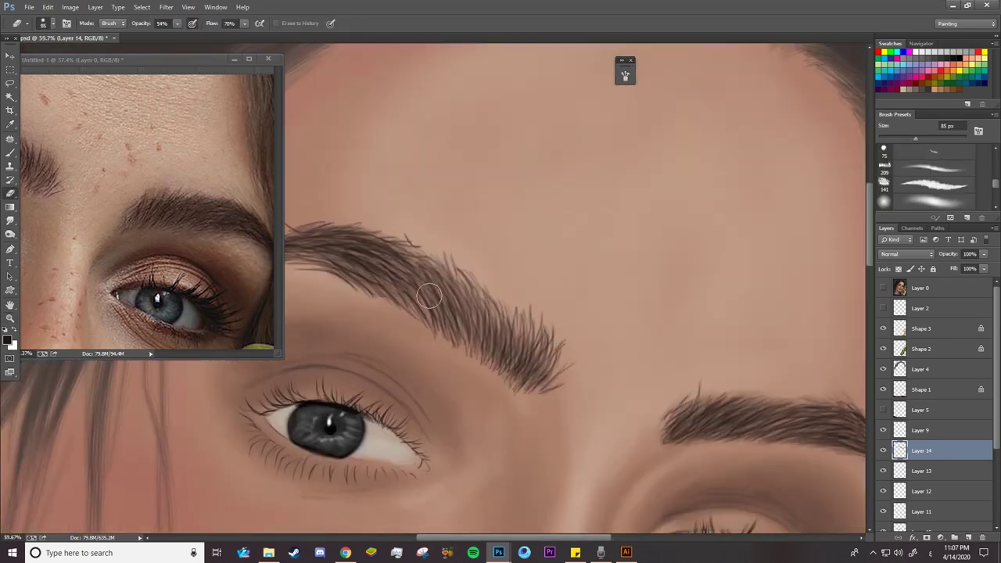
Choose a flattened, angled brush tip and pan the reference photo to the eyebrow
right_click(451, 358)
drag(473, 133, 474, 144)
key(Return)
drag(525, 394, 674, 449)
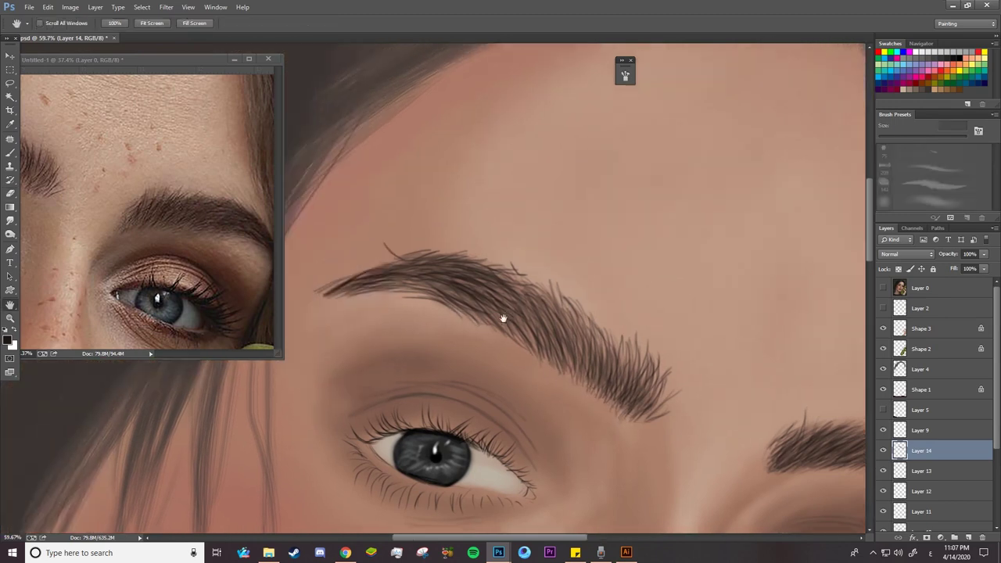
mouse_move(184, 262)
mouse_down()
mouse_move(137, 231)
mouse_move(167, 239)
mouse_up()
click(520, 280)
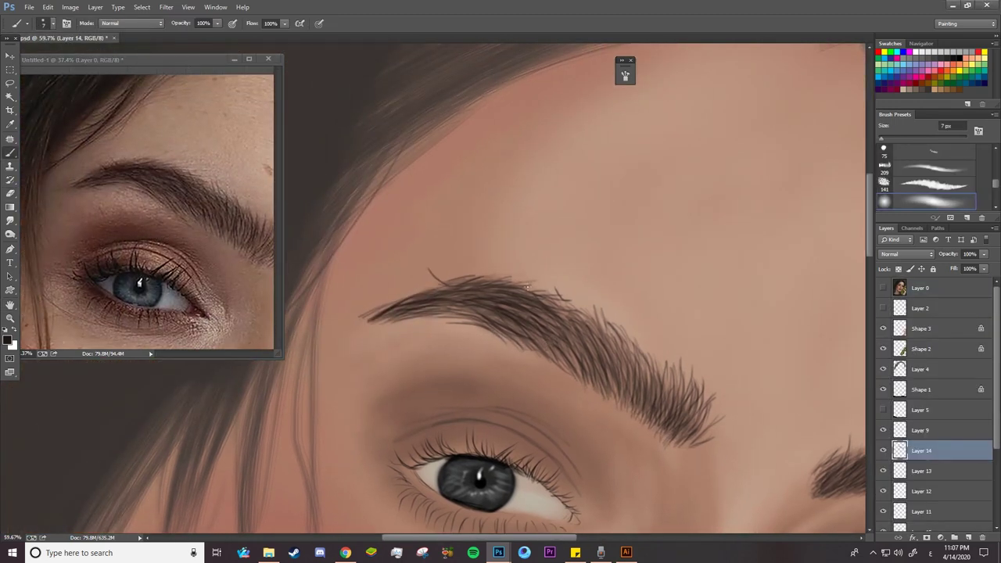
Paint hairs along the lower and upper brow edges, re-zoom on the eye, and select Layer 3
drag(427, 321, 394, 319)
drag(523, 285, 503, 280)
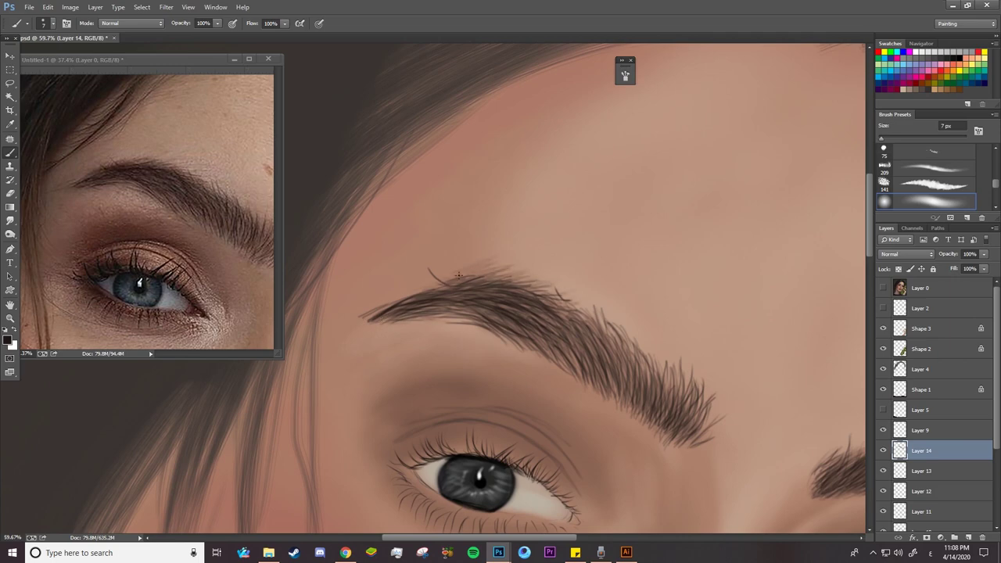
key(z)
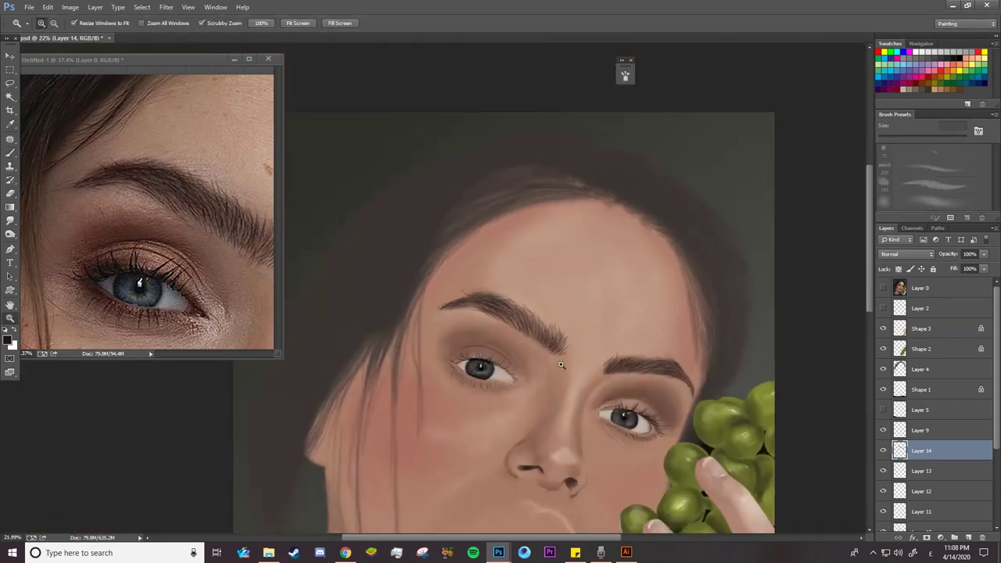
drag(575, 317, 423, 305)
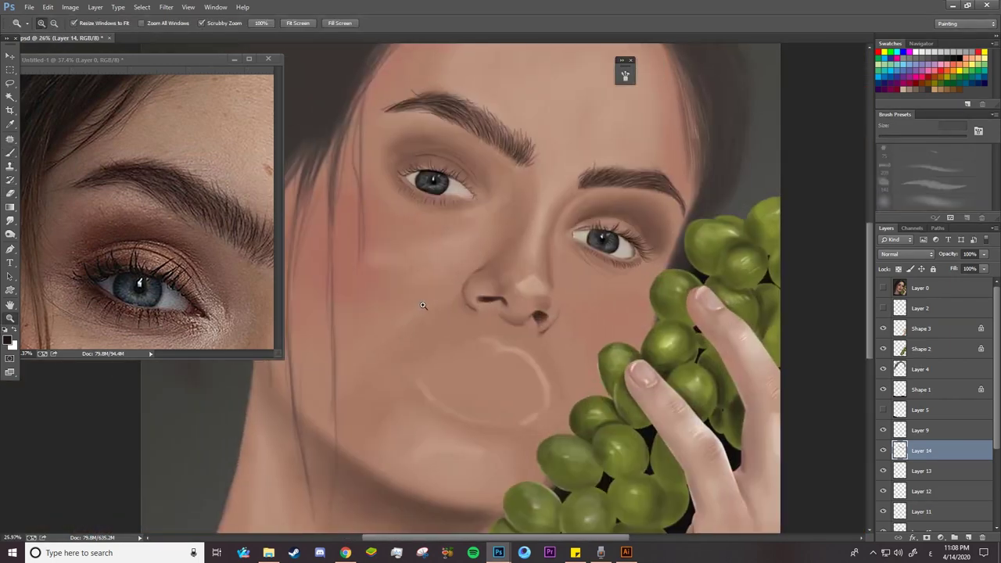
drag(432, 182, 501, 181)
key(v)
click(424, 167)
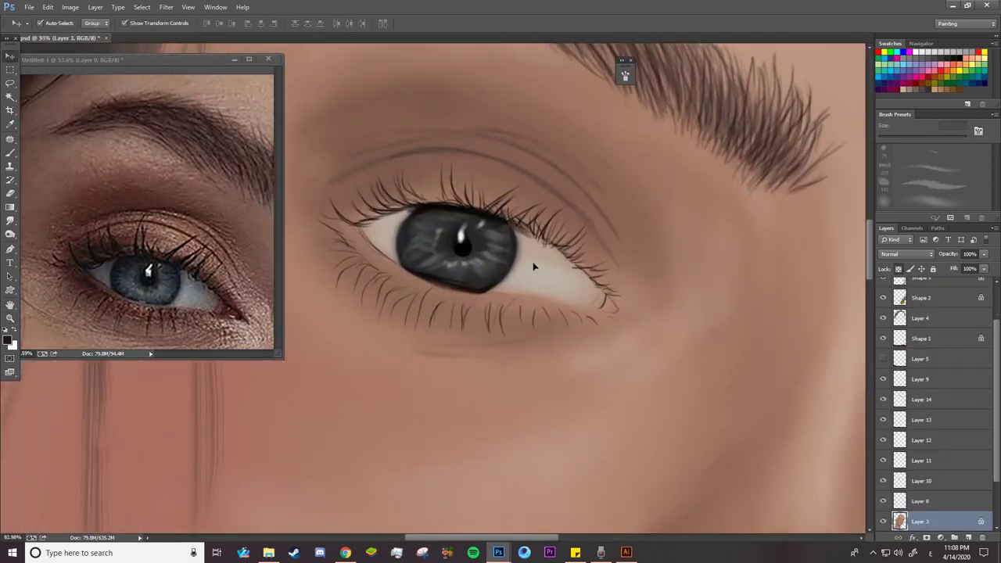
Add a new layer and show the brush presets as stroke thumbnails
click(968, 537)
click(11, 153)
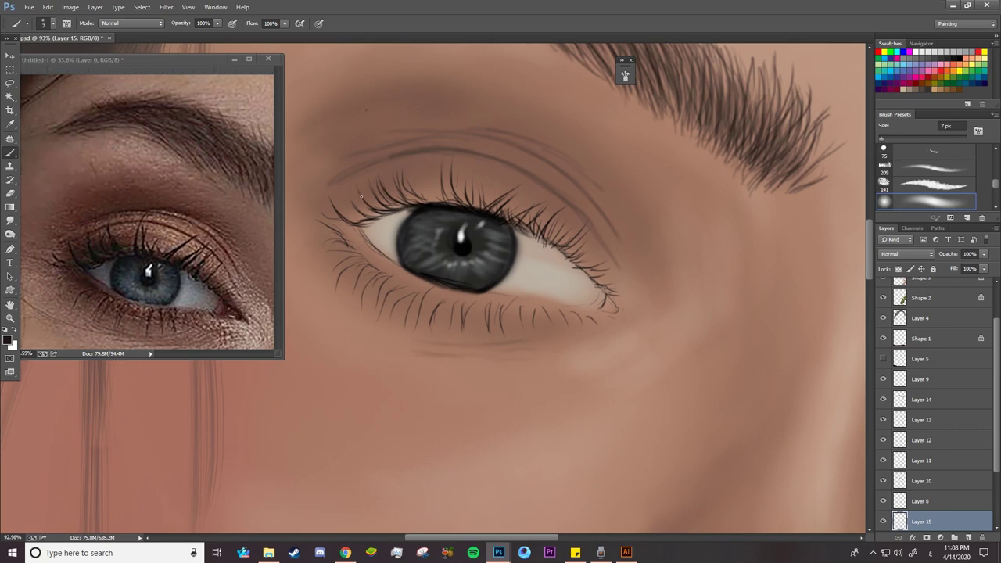
right_click(367, 114)
drag(554, 407, 553, 301)
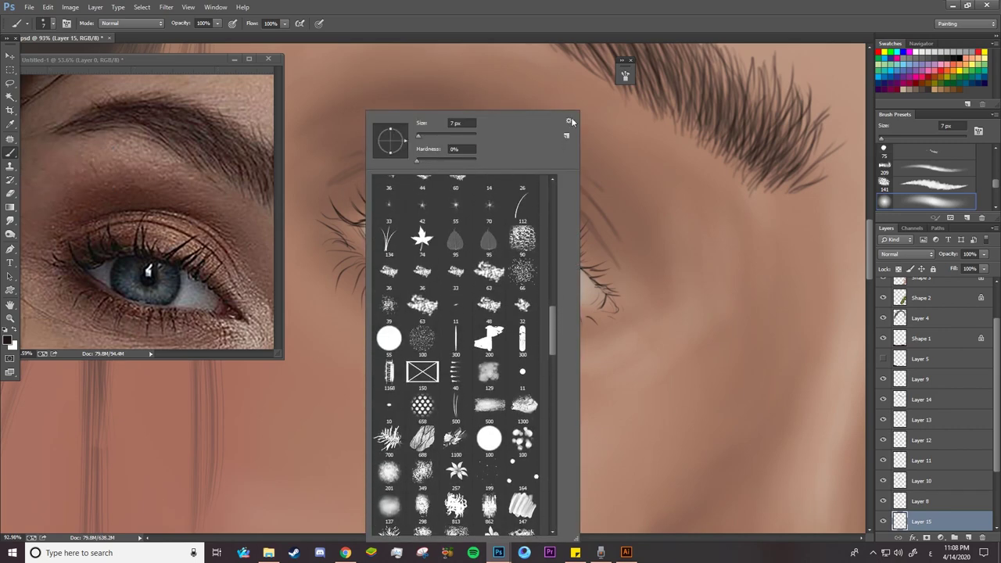
click(568, 121)
click(619, 228)
drag(568, 380, 561, 484)
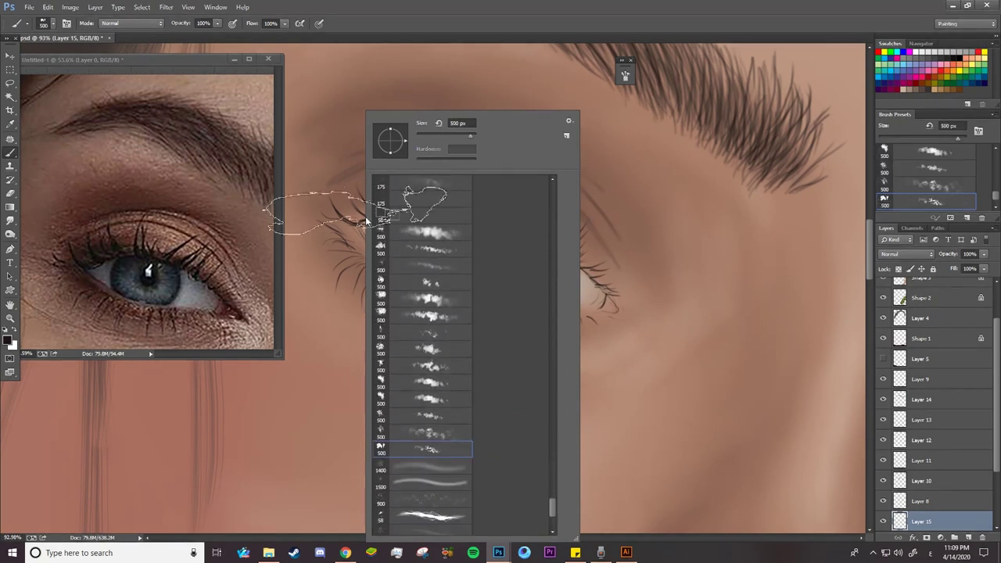
Pick a new colour and a cloud-like texture brush at 37 px, and texture the upper eyelid
key(i)
click(13, 345)
click(538, 201)
key(b)
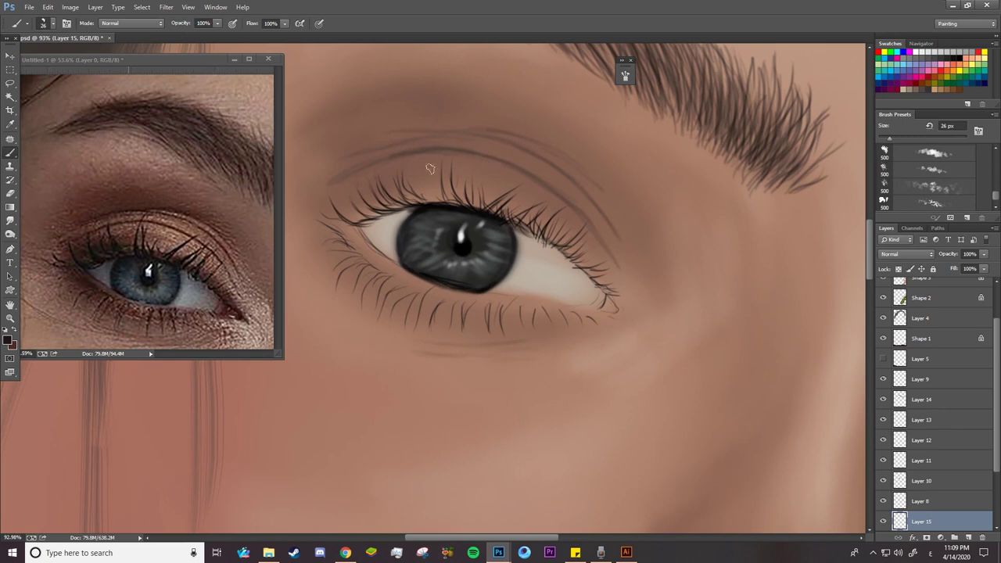
right_click(378, 186)
text(57)
key(Return)
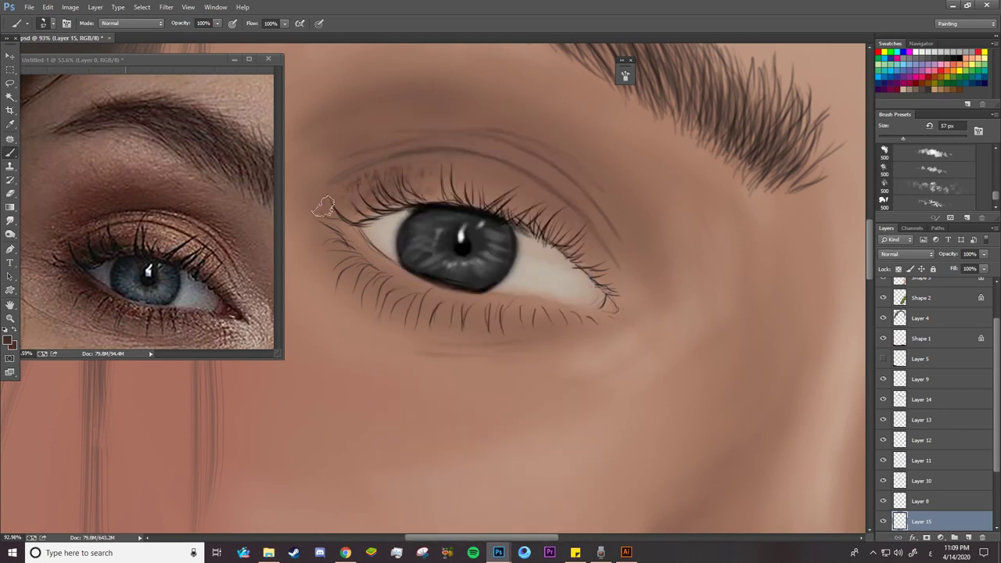
drag(376, 176, 439, 173)
At 29 px, add speckled texture along the upper eyelid and near the lash line
right_click(442, 176)
key(Return)
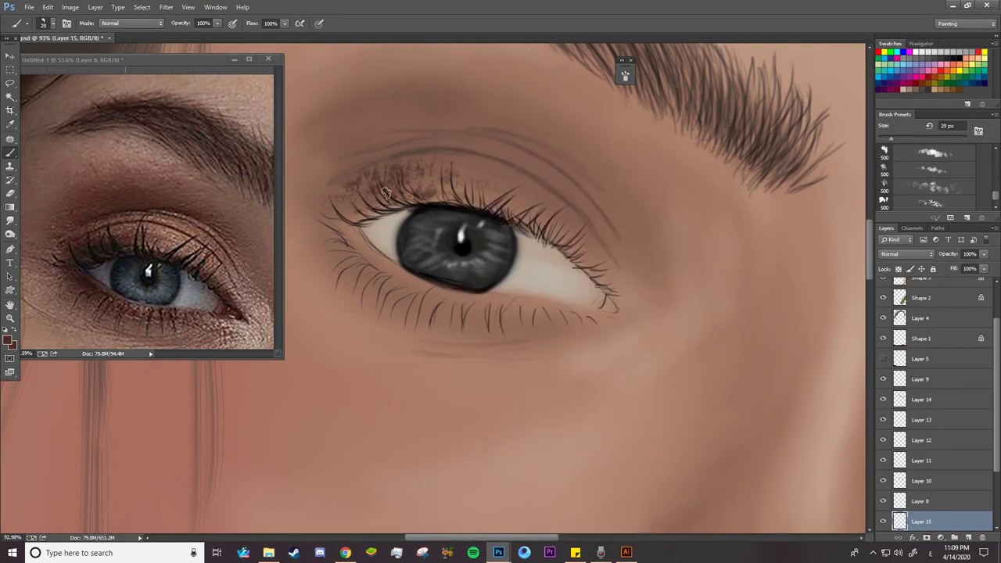
drag(454, 119, 414, 116)
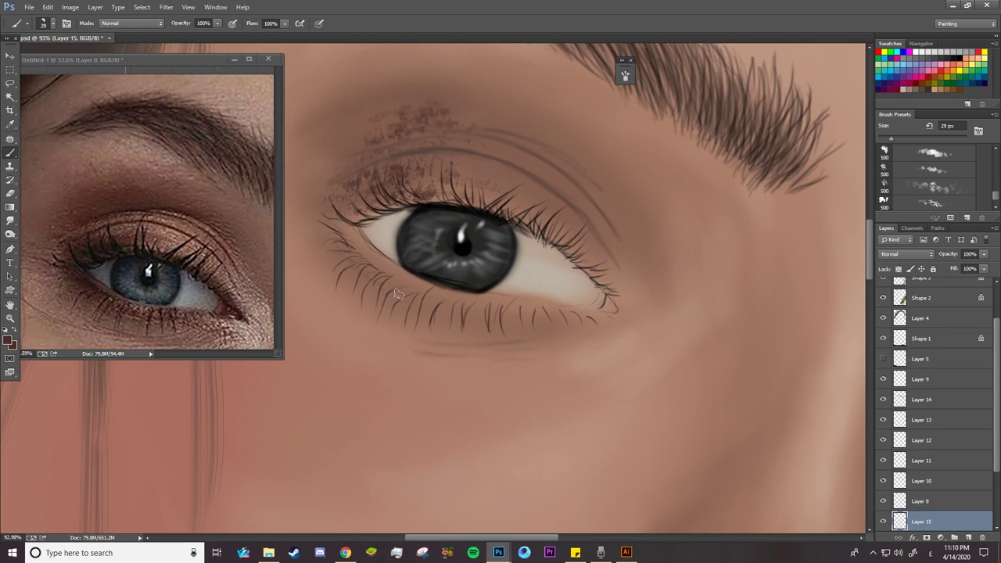
drag(429, 190, 445, 163)
Set brush Spacing to 2% and Scatter to 86%, and enlarge the brush to 52 px
click(67, 23)
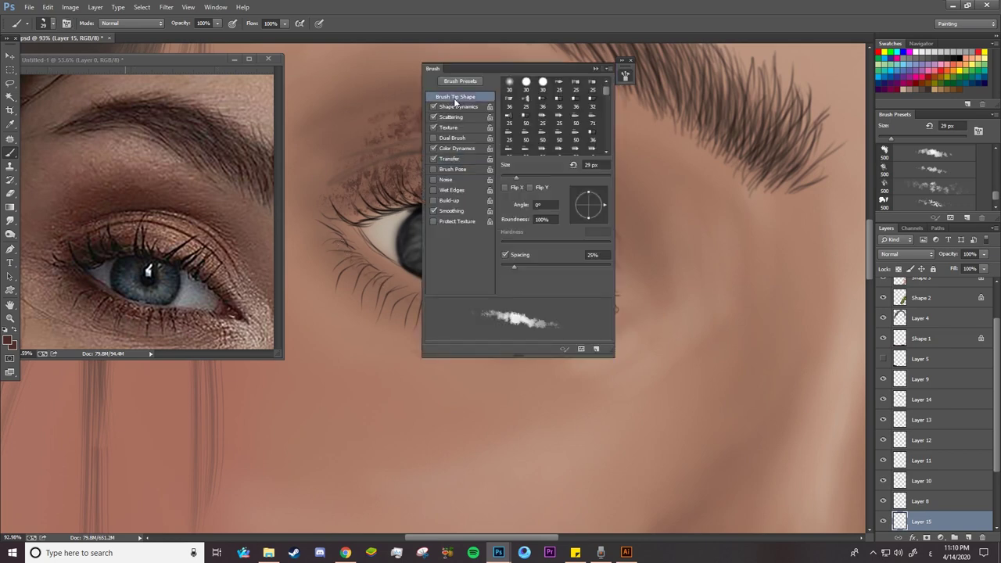
drag(514, 267, 507, 268)
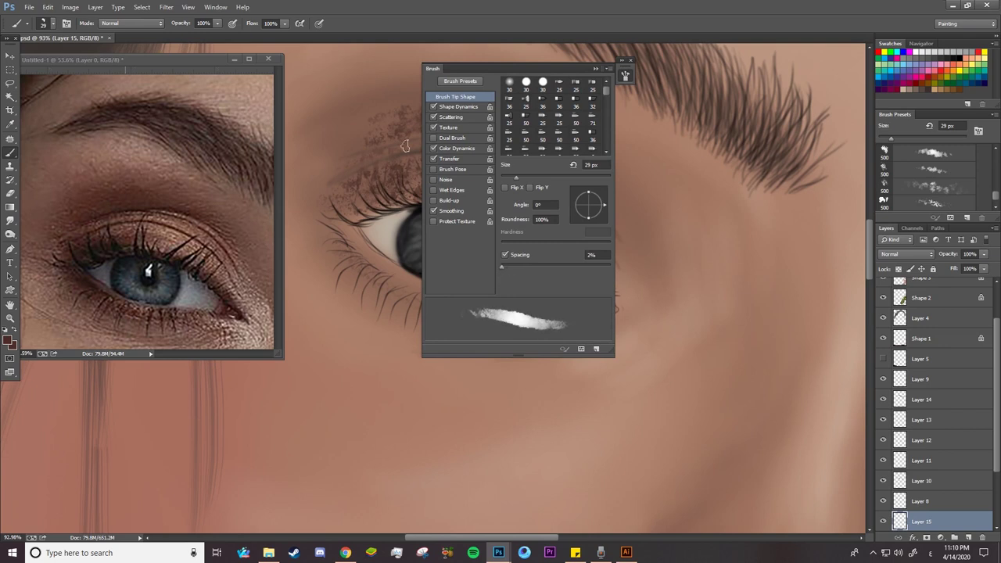
click(447, 117)
drag(503, 94, 510, 93)
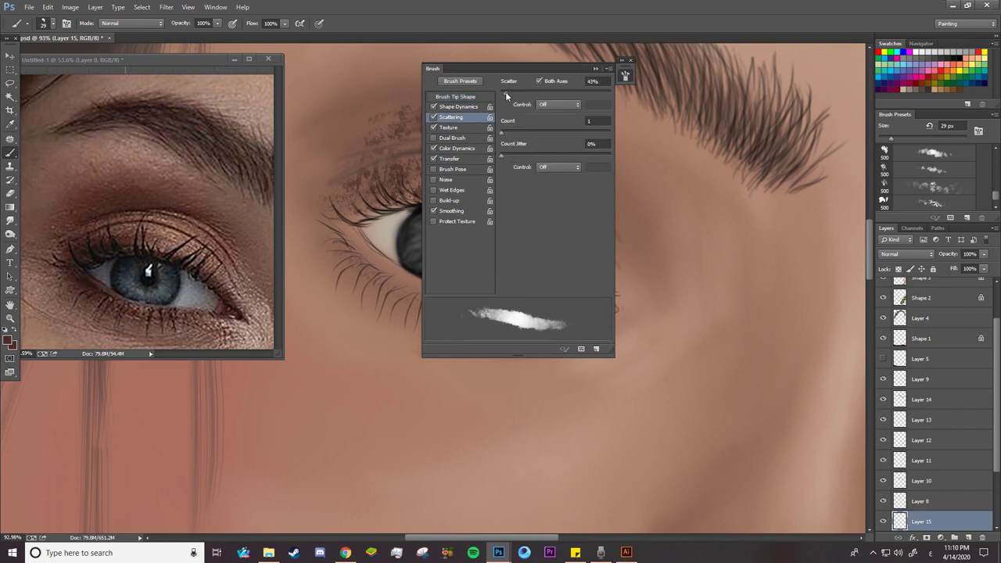
click(594, 69)
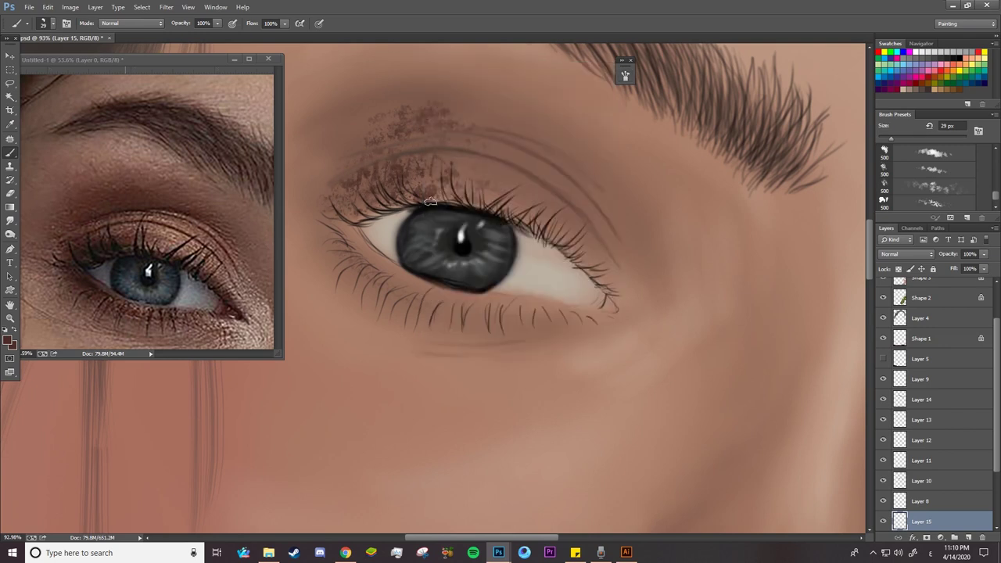
right_click(337, 245)
key(Return)
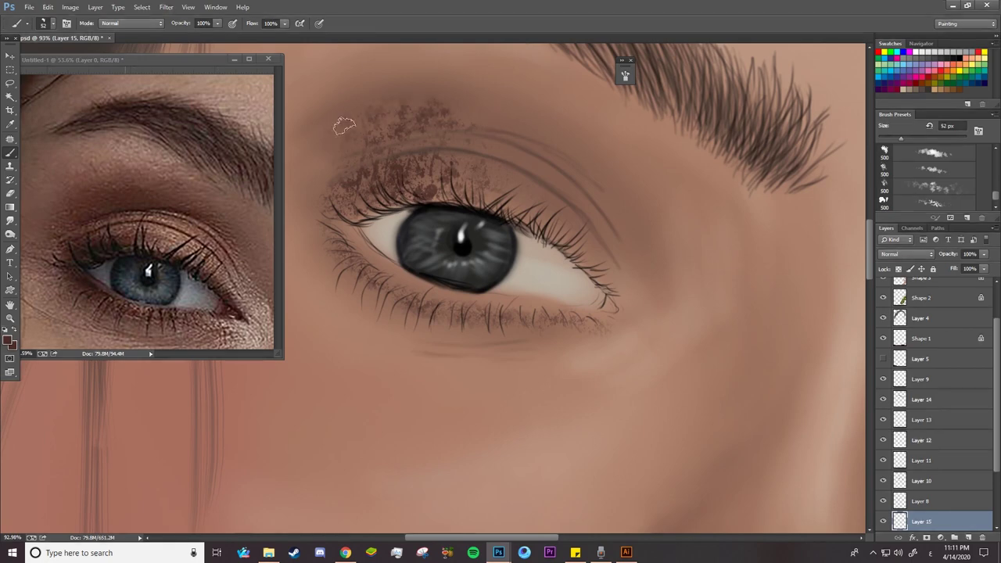
Erase the freckle dots on the upper eyelid and paint darker brown over the crease
drag(10, 221, 54, 239)
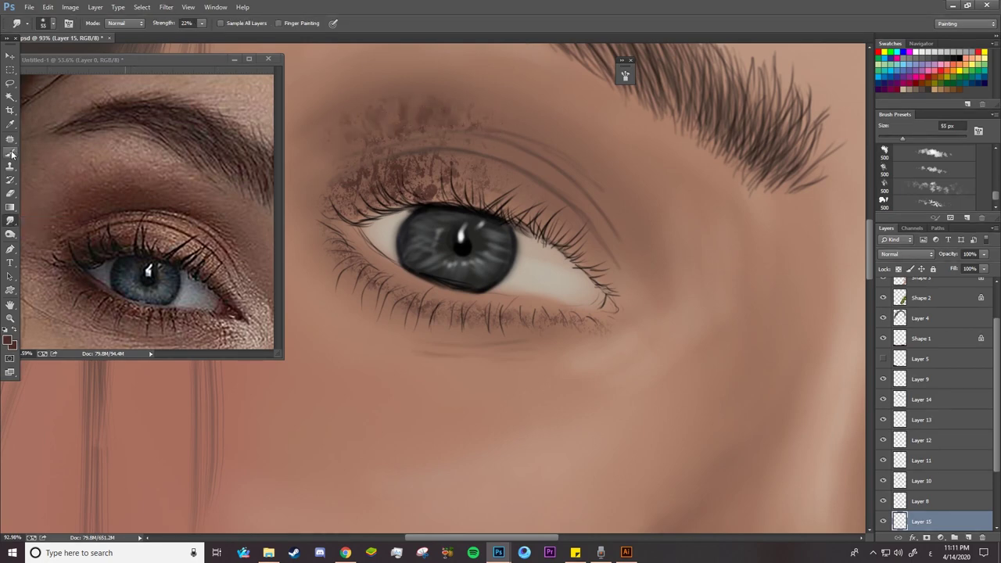
key(b)
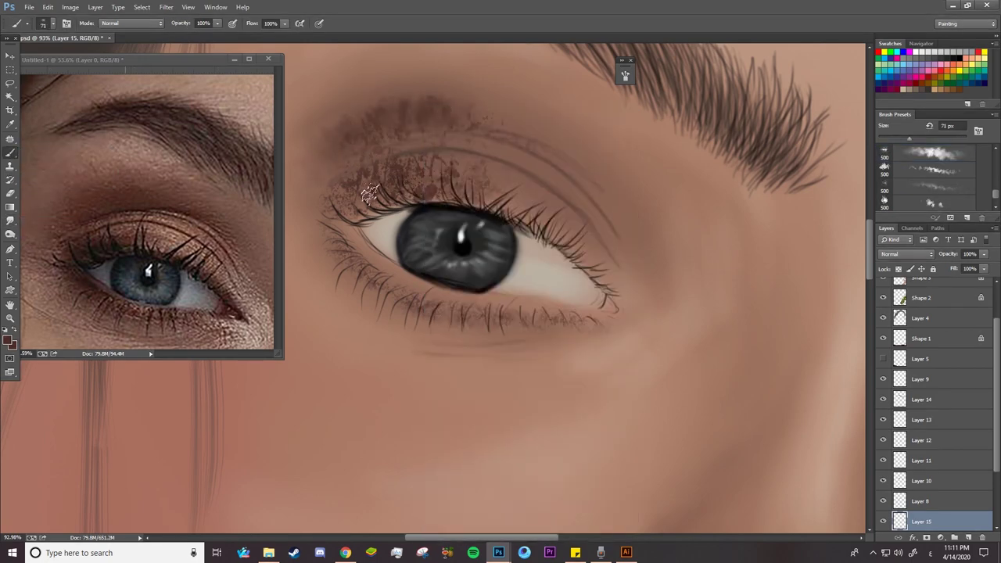
key(e)
mouse_move(367, 168)
mouse_down()
mouse_move(494, 127)
mouse_move(485, 176)
mouse_move(368, 169)
mouse_move(357, 125)
mouse_move(501, 133)
mouse_up()
key(b)
drag(391, 188, 328, 241)
Set the eyeshadow layer's blend mode to Hard Light
click(906, 254)
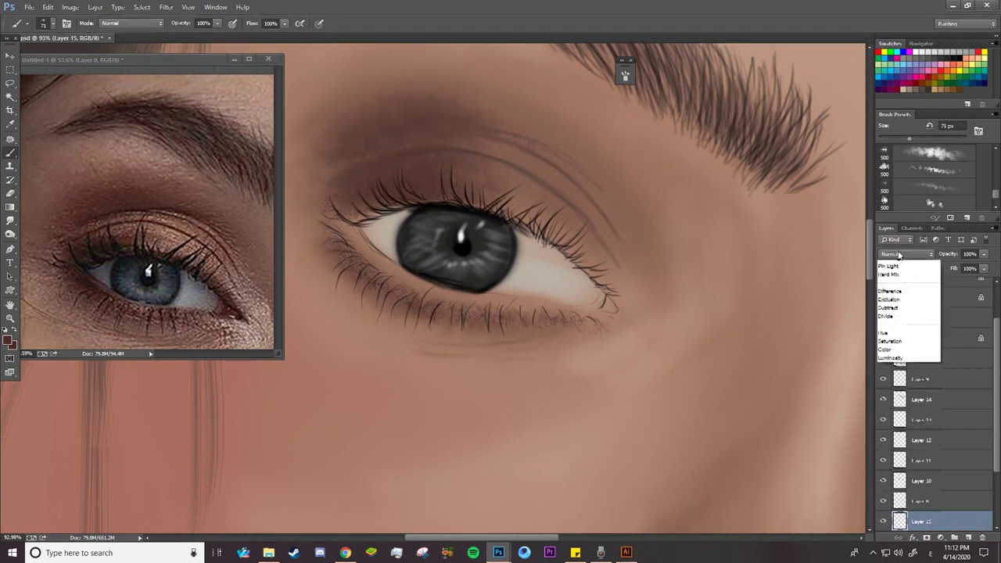
click(888, 279)
key(Down)
key(Down)
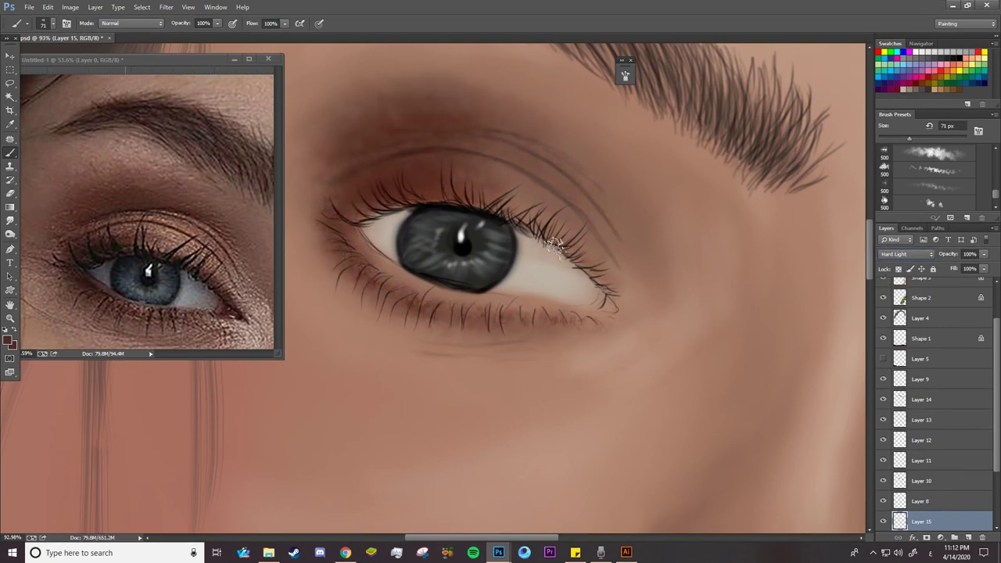
Brush darker brown into the crease and outer corner with a larger brush, then add a new layer
key(z)
drag(596, 380, 580, 378)
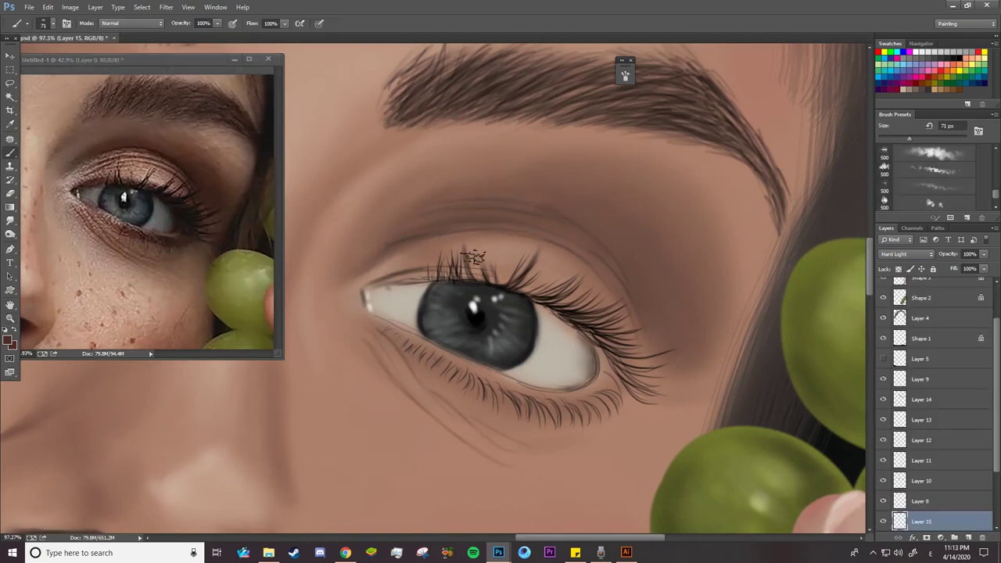
mouse_move(631, 342)
mouse_down()
mouse_move(600, 242)
mouse_move(559, 216)
mouse_move(599, 290)
mouse_move(612, 391)
mouse_up()
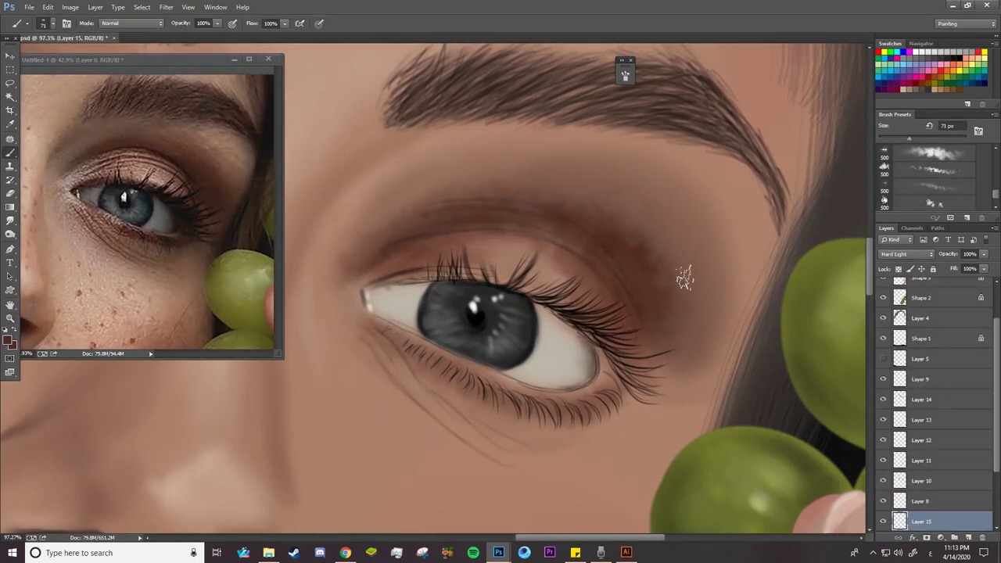
right_click(635, 236)
drag(634, 236, 535, 178)
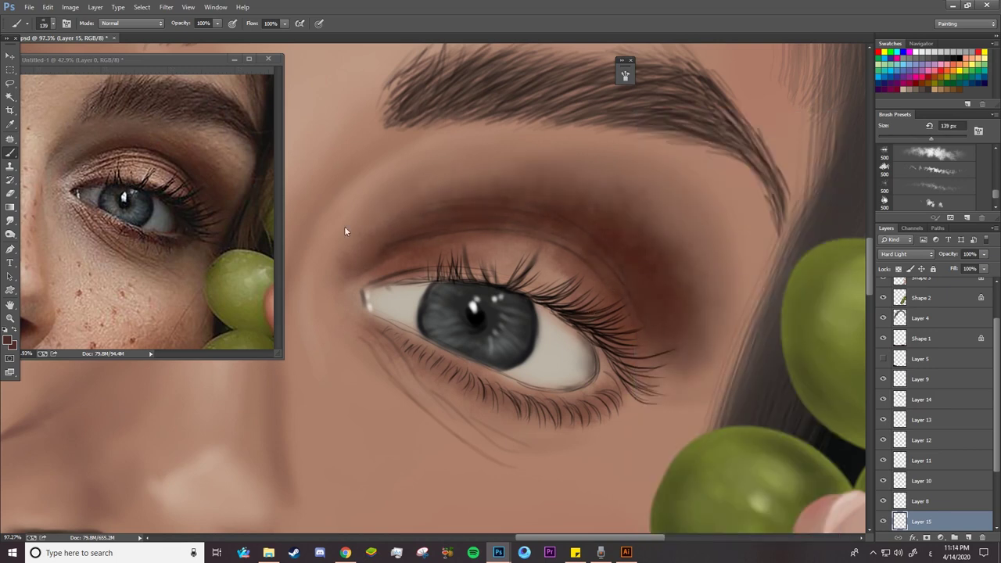
key(r)
key(b)
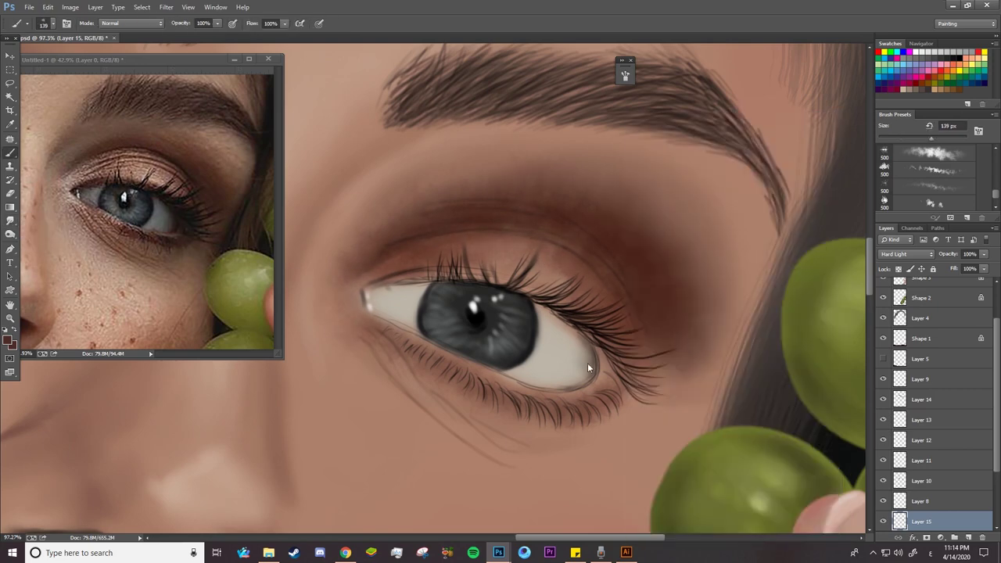
key(ctrl+shift+alt+n)
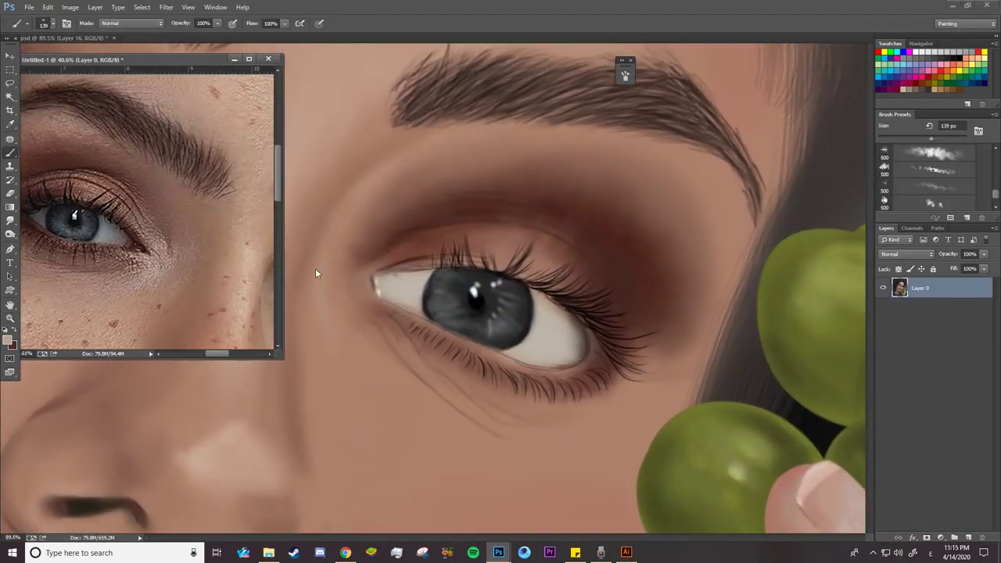
Set the brush's blend mode to Color Dodge, then switch to the Dodge tool (O)
click(129, 23)
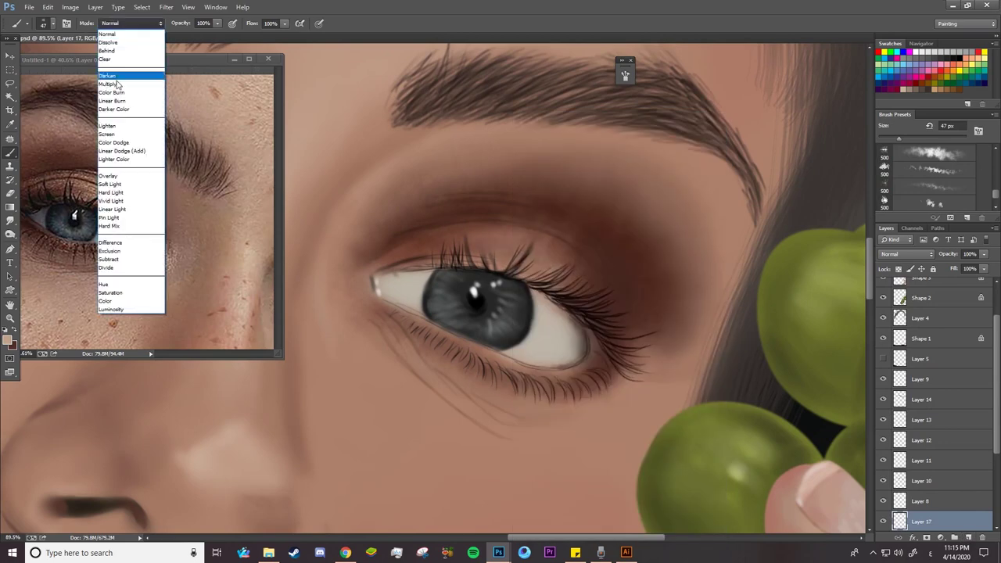
click(129, 125)
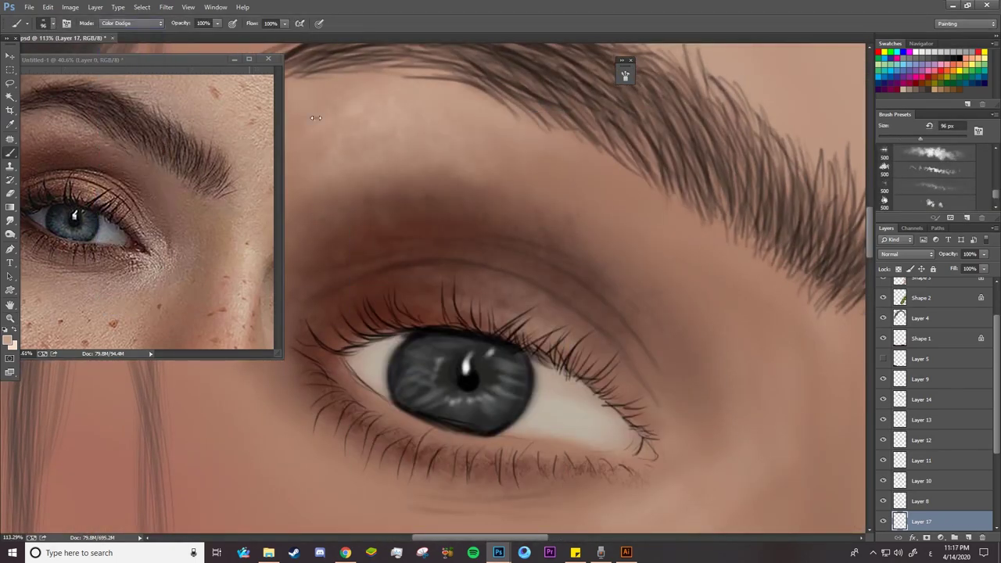
scroll(316, 117, down, 5)
scroll(652, 349, up, 6)
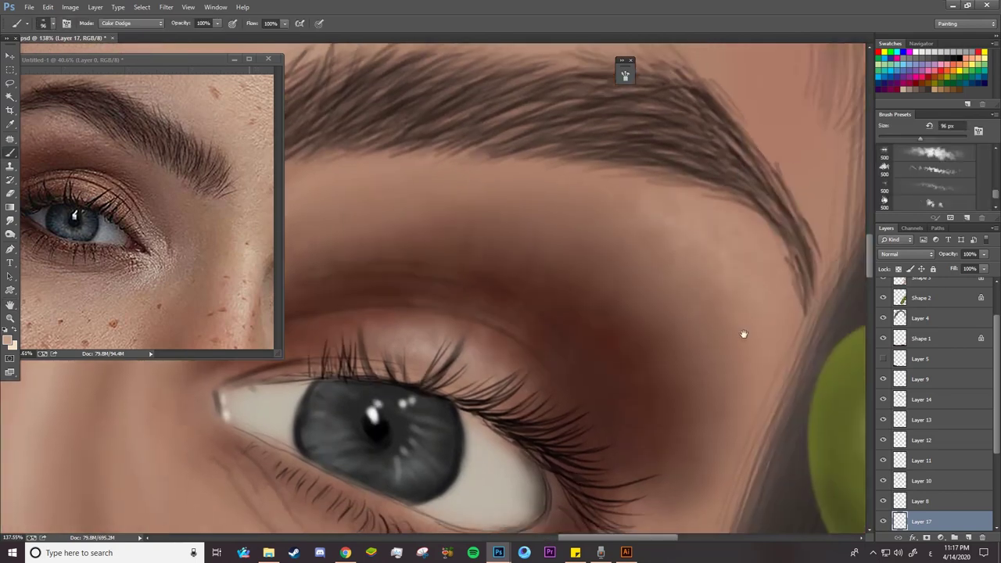
scroll(733, 351, down, 5)
scroll(514, 275, up, 5)
key(o)
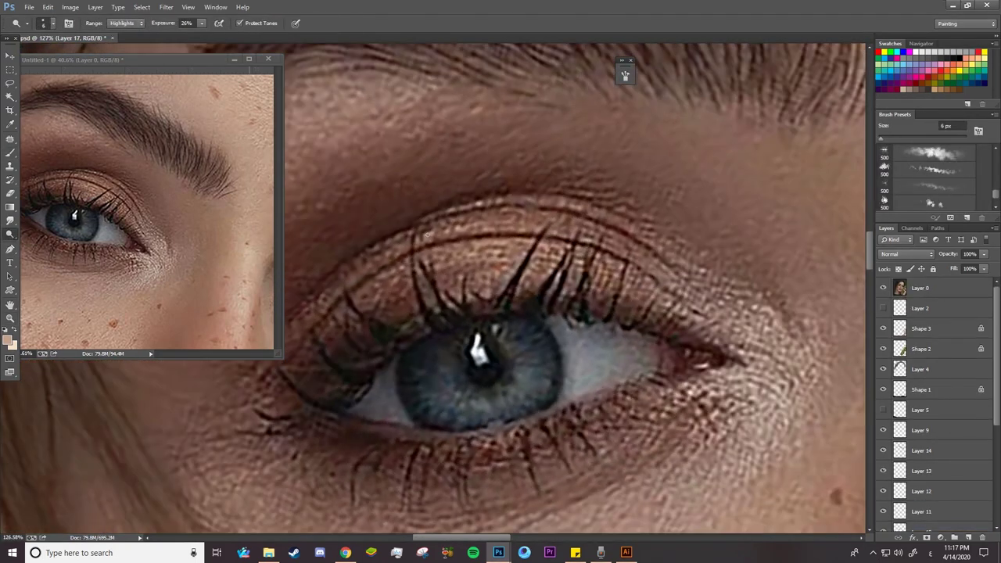
Hide Layer 0 and paint a 60 px Color Dodge highlight along the upper-lid crease on Layer 3
click(884, 287)
ctrl+click(457, 251)
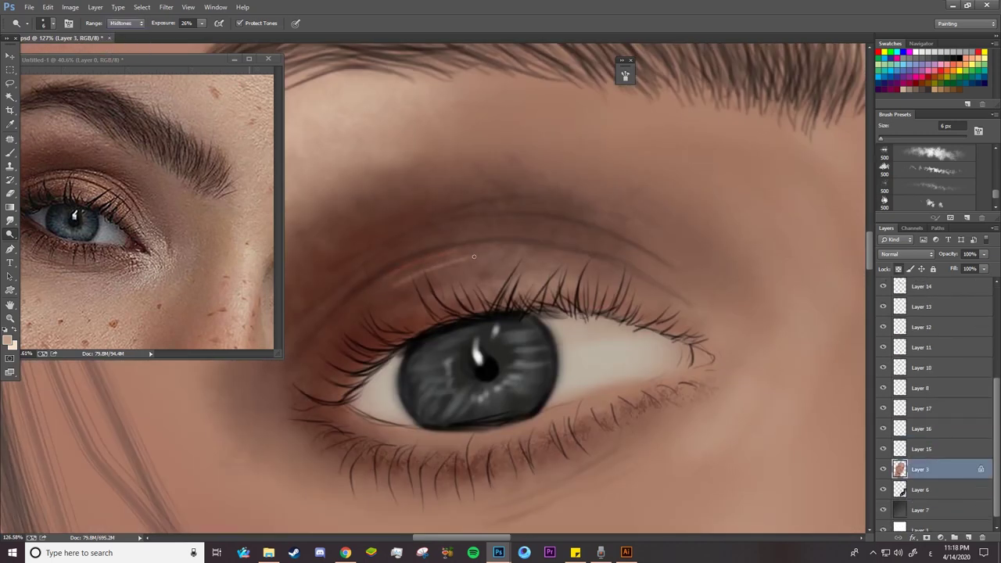
key(alt+shift+s)
key(b)
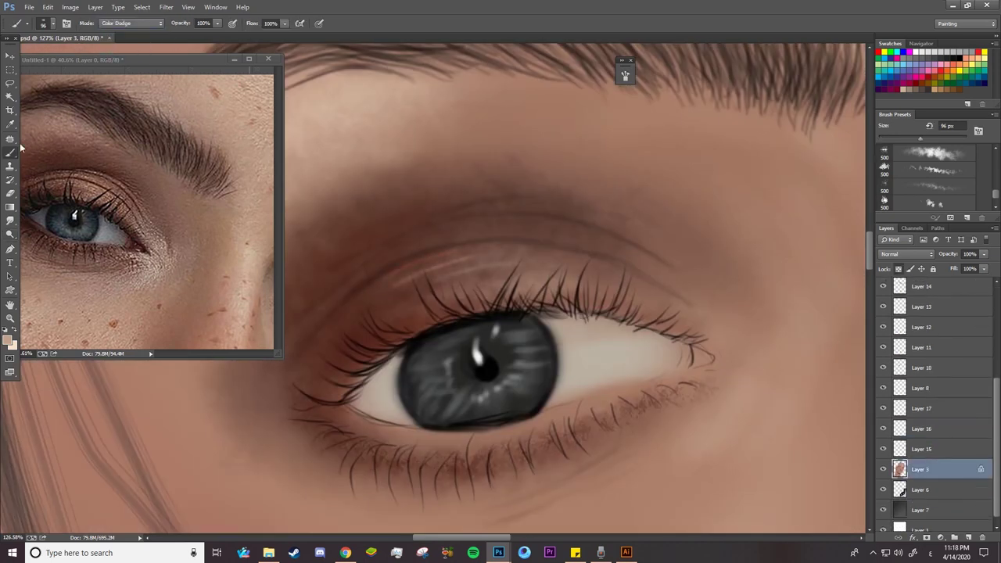
right_click(454, 114)
key(F5)
key(F5)
key(bracketleft)
key(bracketleft)
key(bracketleft)
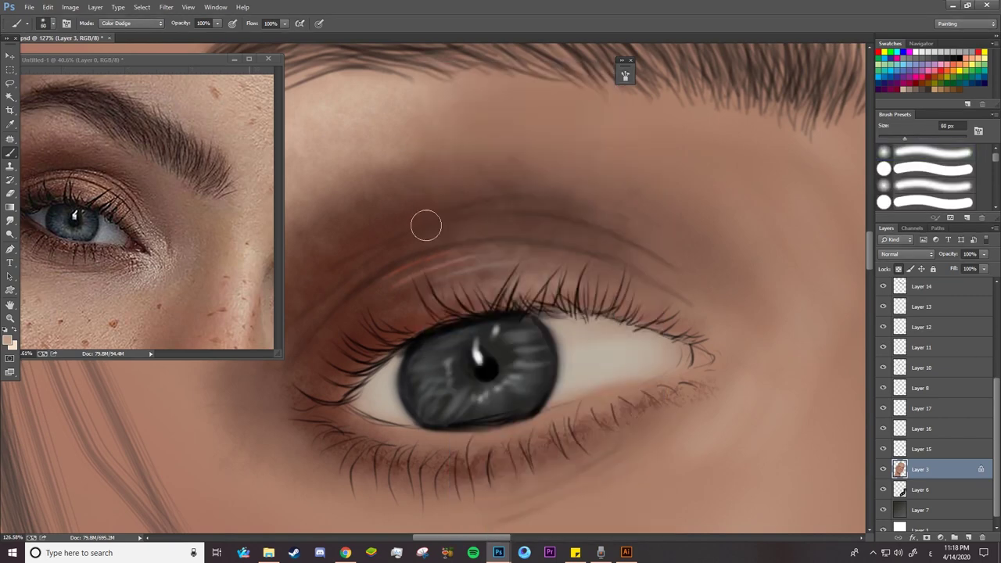
drag(452, 264, 485, 257)
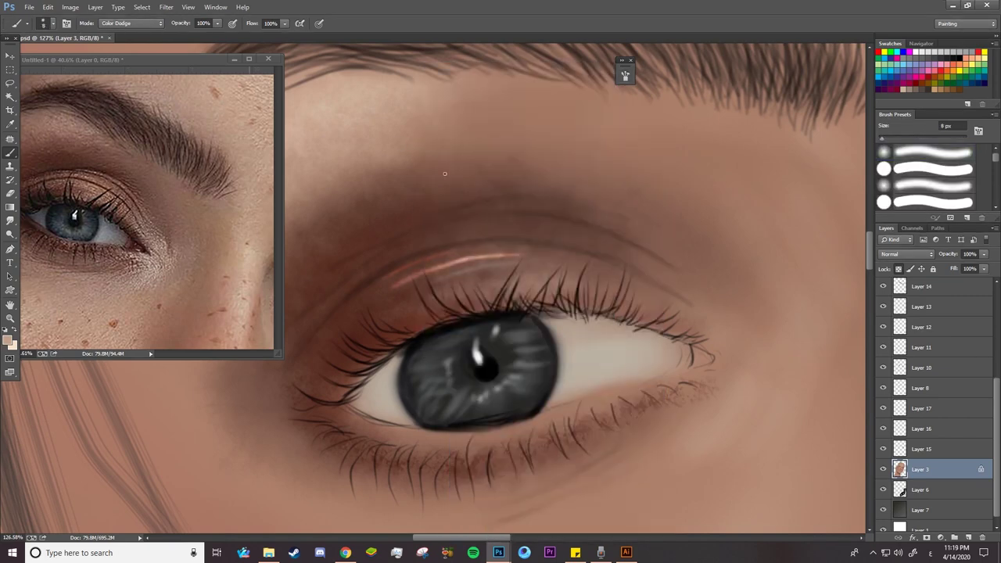
Select Layer 17 and add a new layer above it for more highlights
click(927, 409)
click(969, 539)
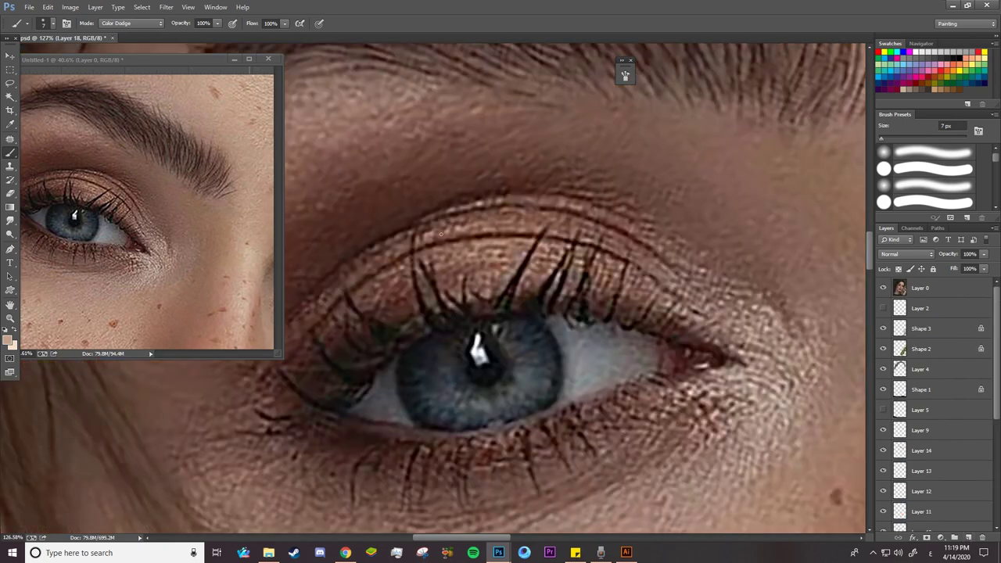
scroll(440, 233, down, 3)
scroll(585, 221, up, 2)
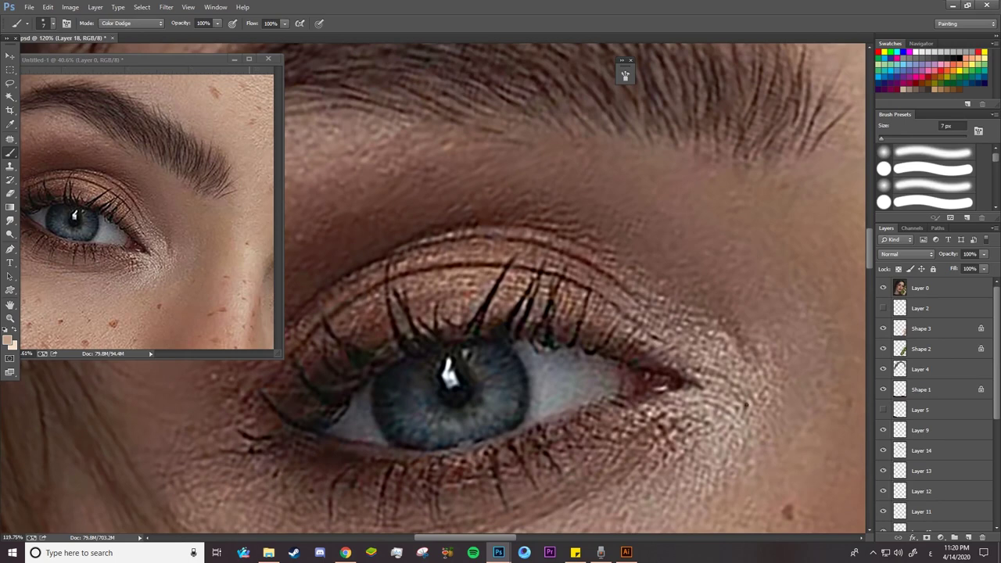
scroll(673, 277, down, 5)
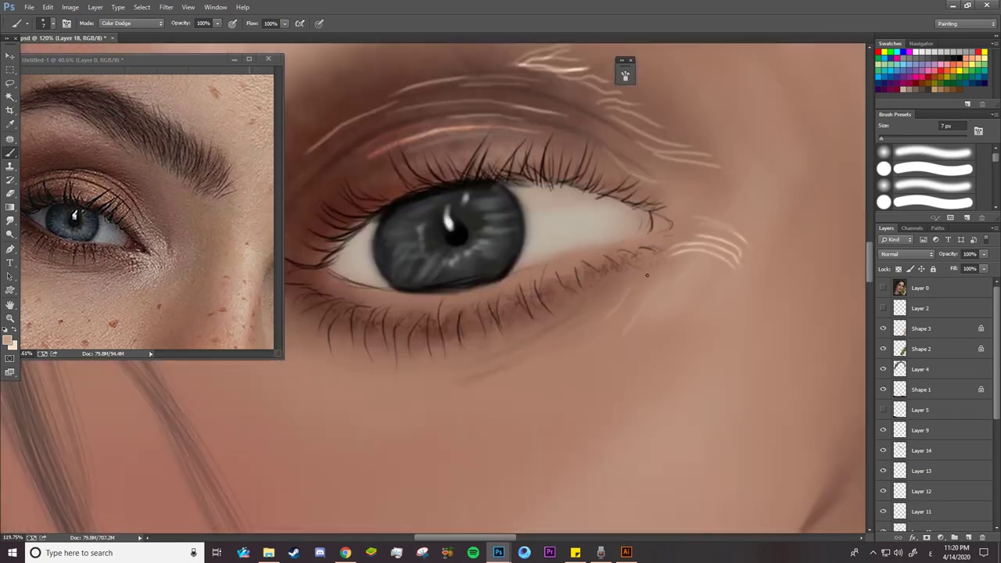
Paint bright Color Dodge streaks over the upper lid, brow hairs and outer lash corner
scroll(563, 145, up, 2)
drag(559, 171, 654, 213)
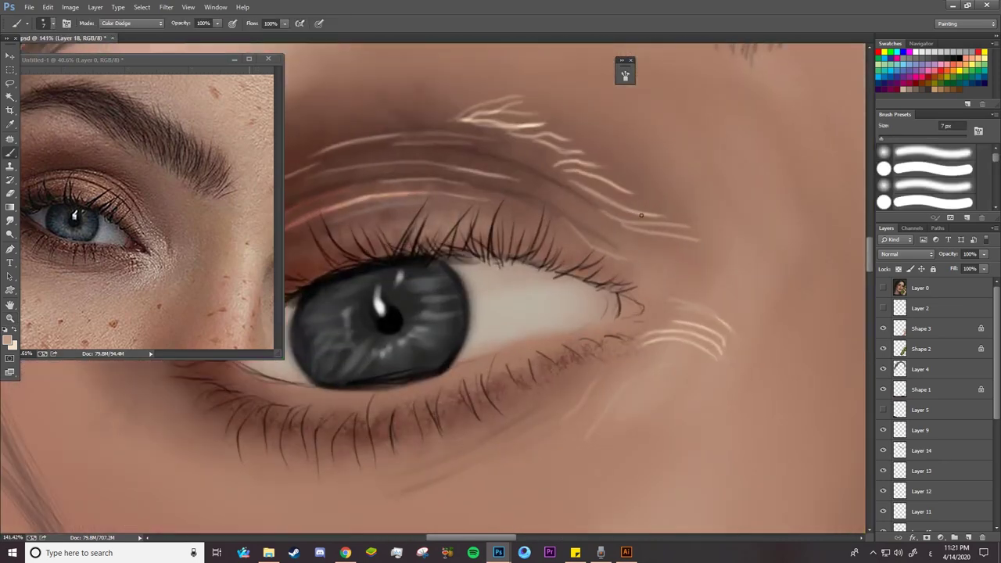
drag(313, 178, 466, 163)
drag(300, 207, 404, 211)
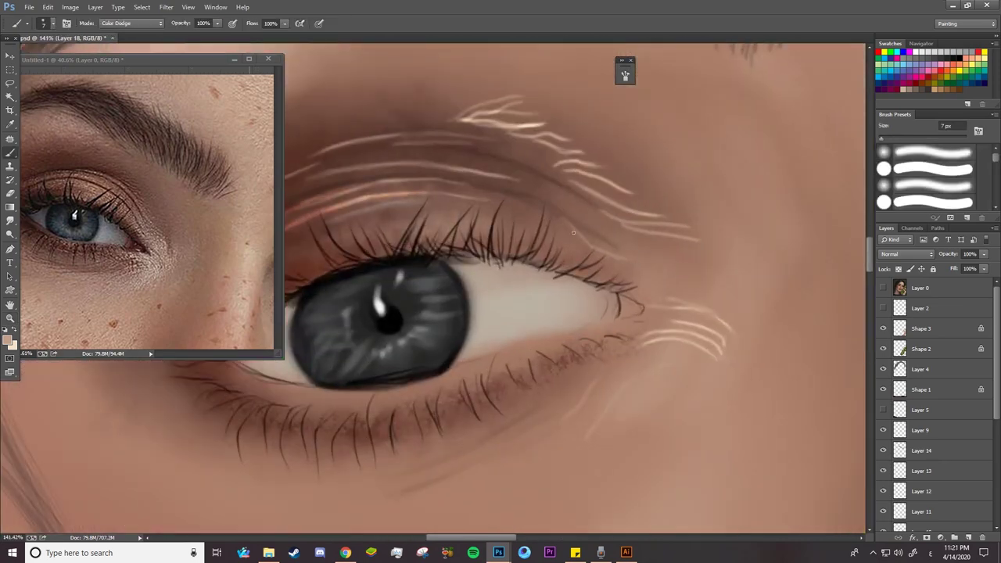
drag(574, 232, 626, 263)
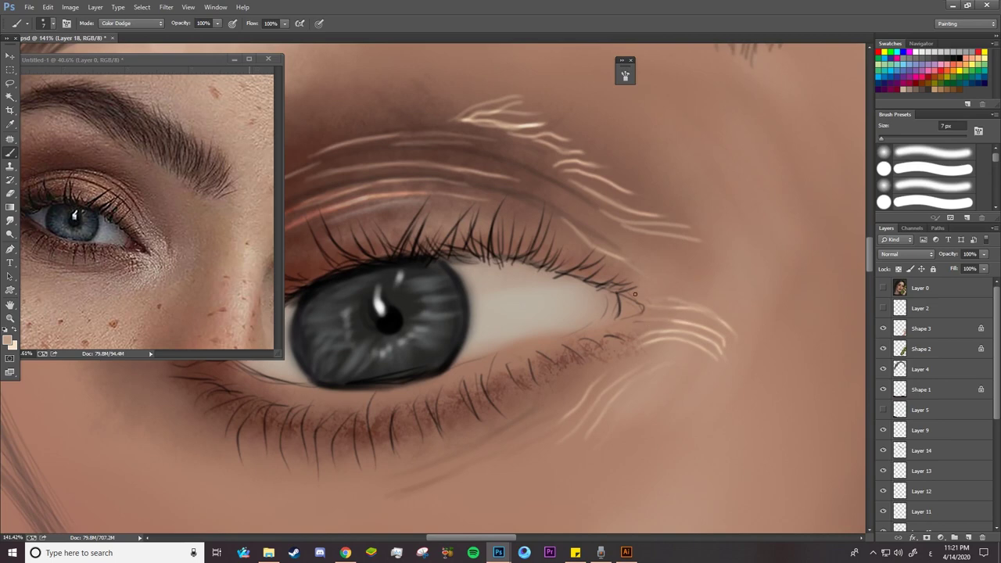
scroll(535, 234, up, 1)
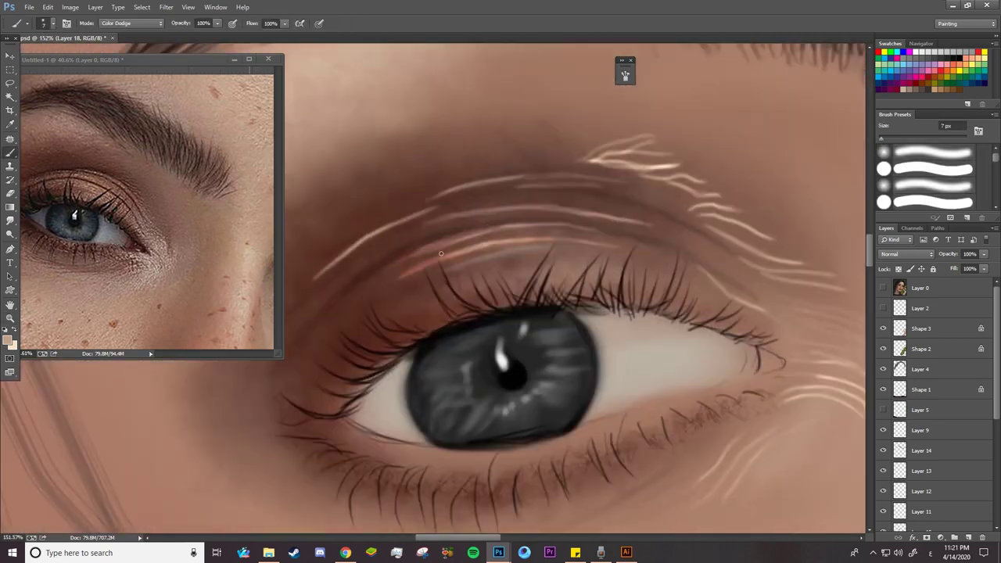
click(10, 220)
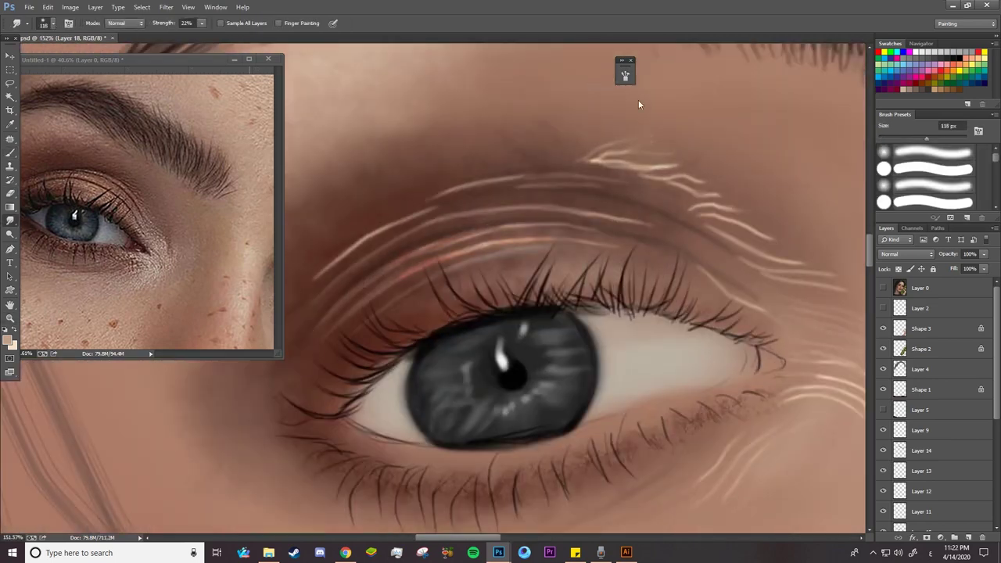
Lower the highlight layer's opacity, set it to Screen blending, then select Layer 16
key(z)
drag(688, 284, 499, 403)
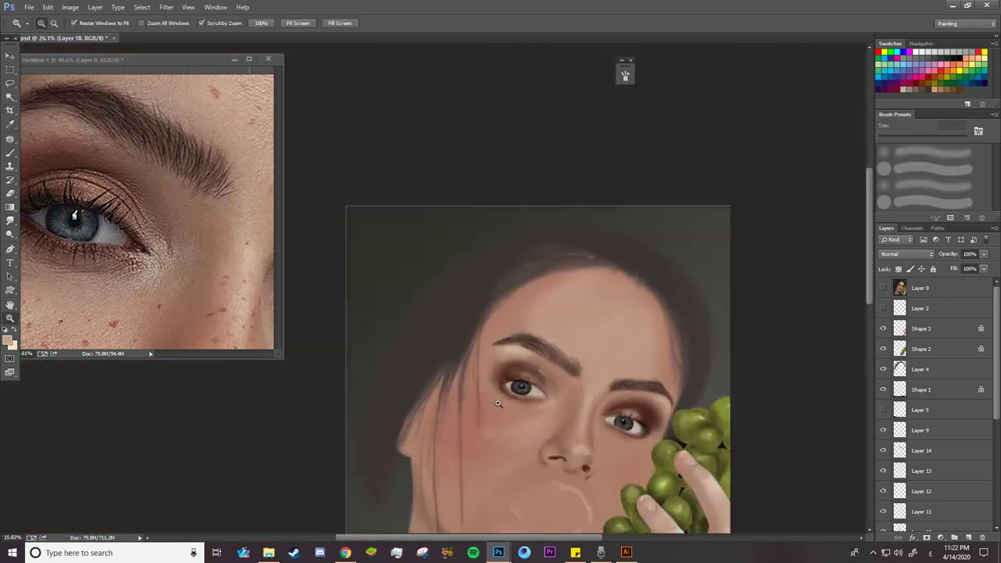
drag(570, 439, 626, 439)
key(b)
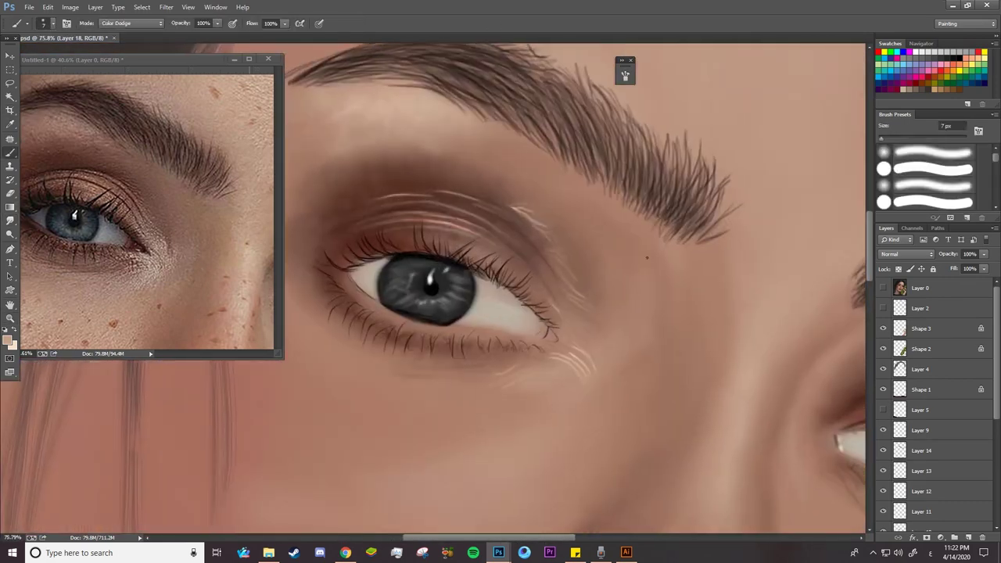
drag(948, 256, 942, 258)
key(Down)
key(alt+bracketleft)
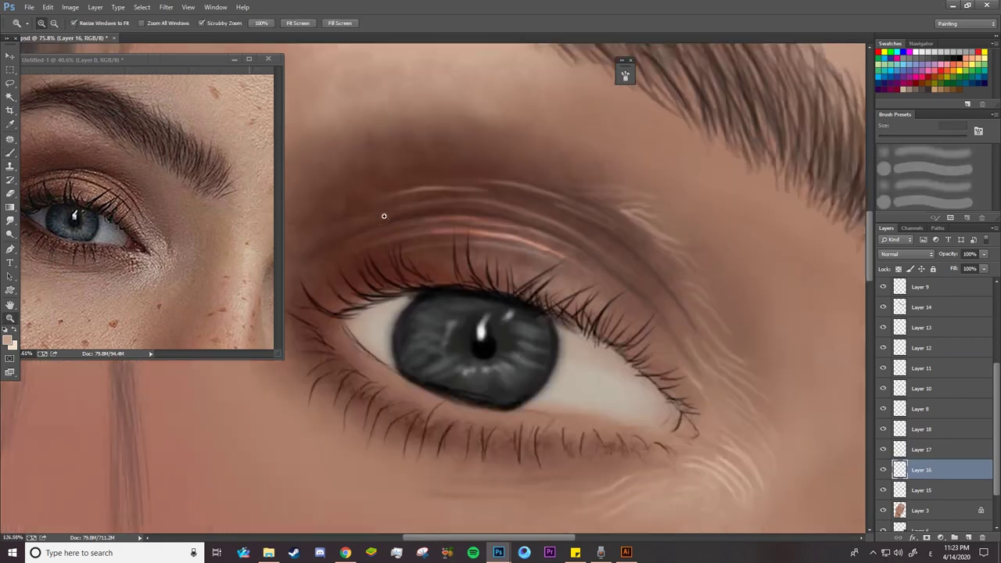
Pick a dark painting colour and briefly show Layer 0's photo reference for comparison
scroll(387, 200, up, 3)
click(11, 343)
key(Escape)
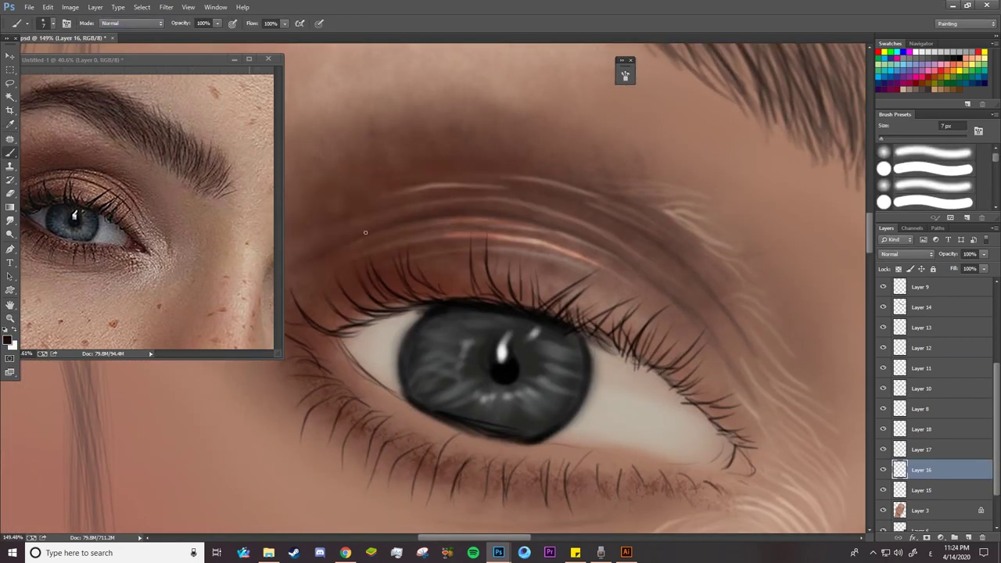
scroll(996, 296, up, 5)
click(883, 288)
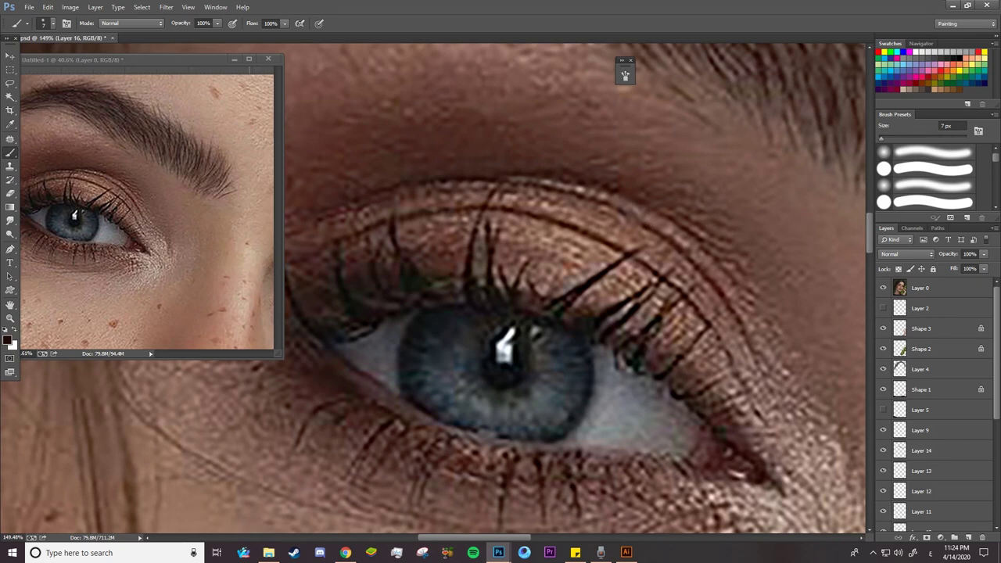
click(883, 288)
Paint thin dark lines along the upper-lid crease, deepening its outer corner and inner part
mouse_move(459, 216)
mouse_down()
mouse_move(581, 235)
mouse_move(669, 298)
mouse_move(709, 341)
mouse_up()
drag(696, 320, 744, 395)
drag(710, 288, 747, 343)
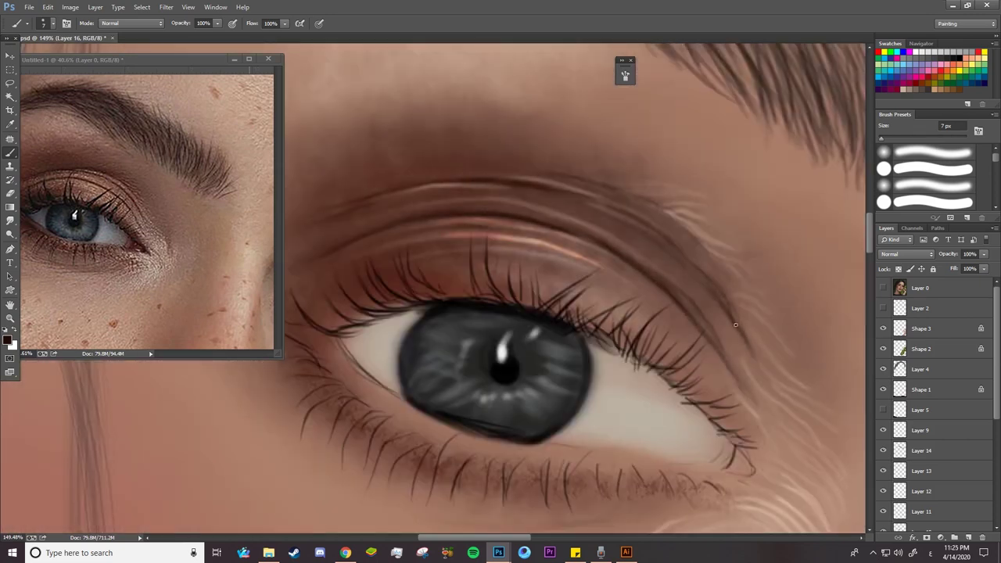
drag(676, 252, 737, 325)
drag(640, 198, 715, 211)
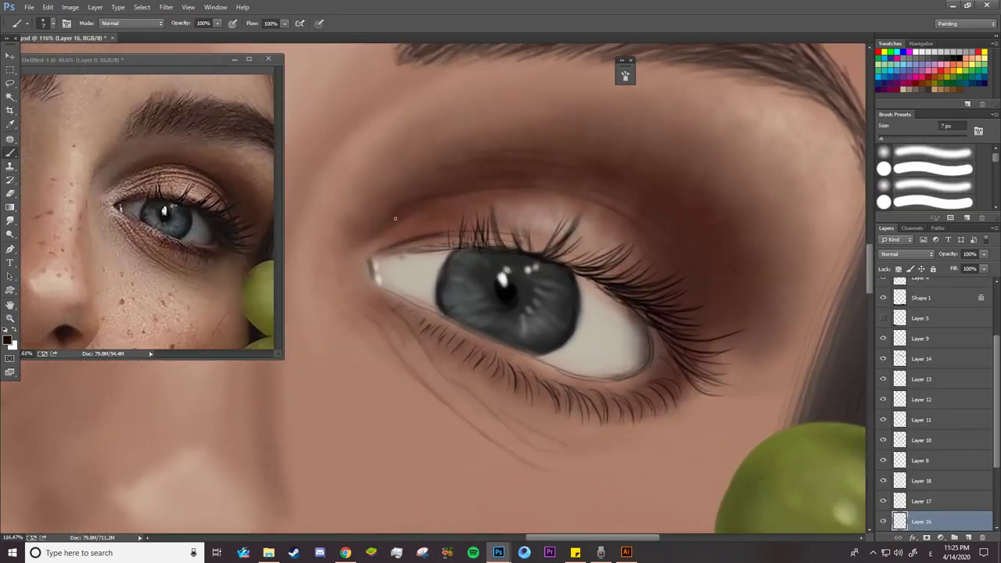
drag(514, 179, 443, 185)
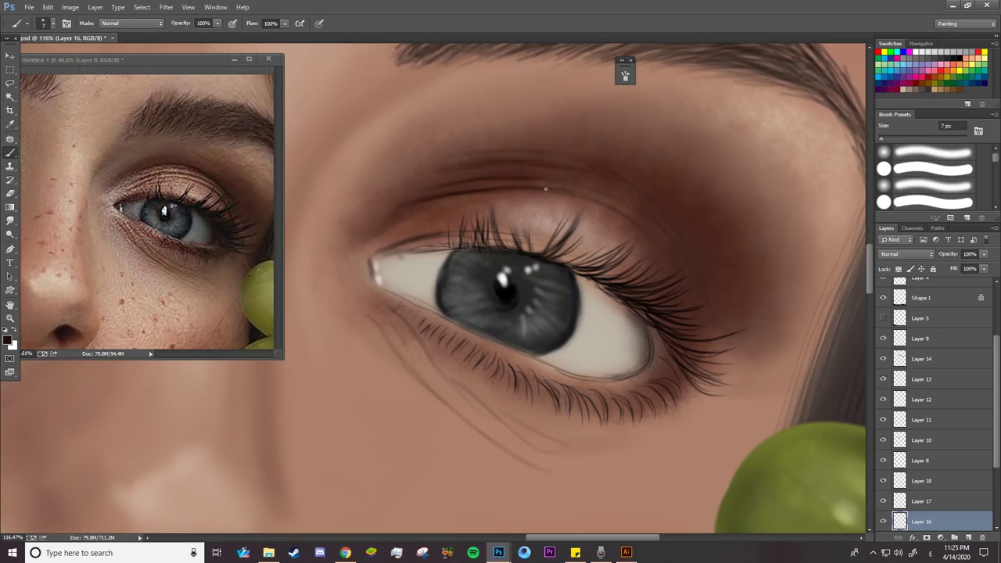